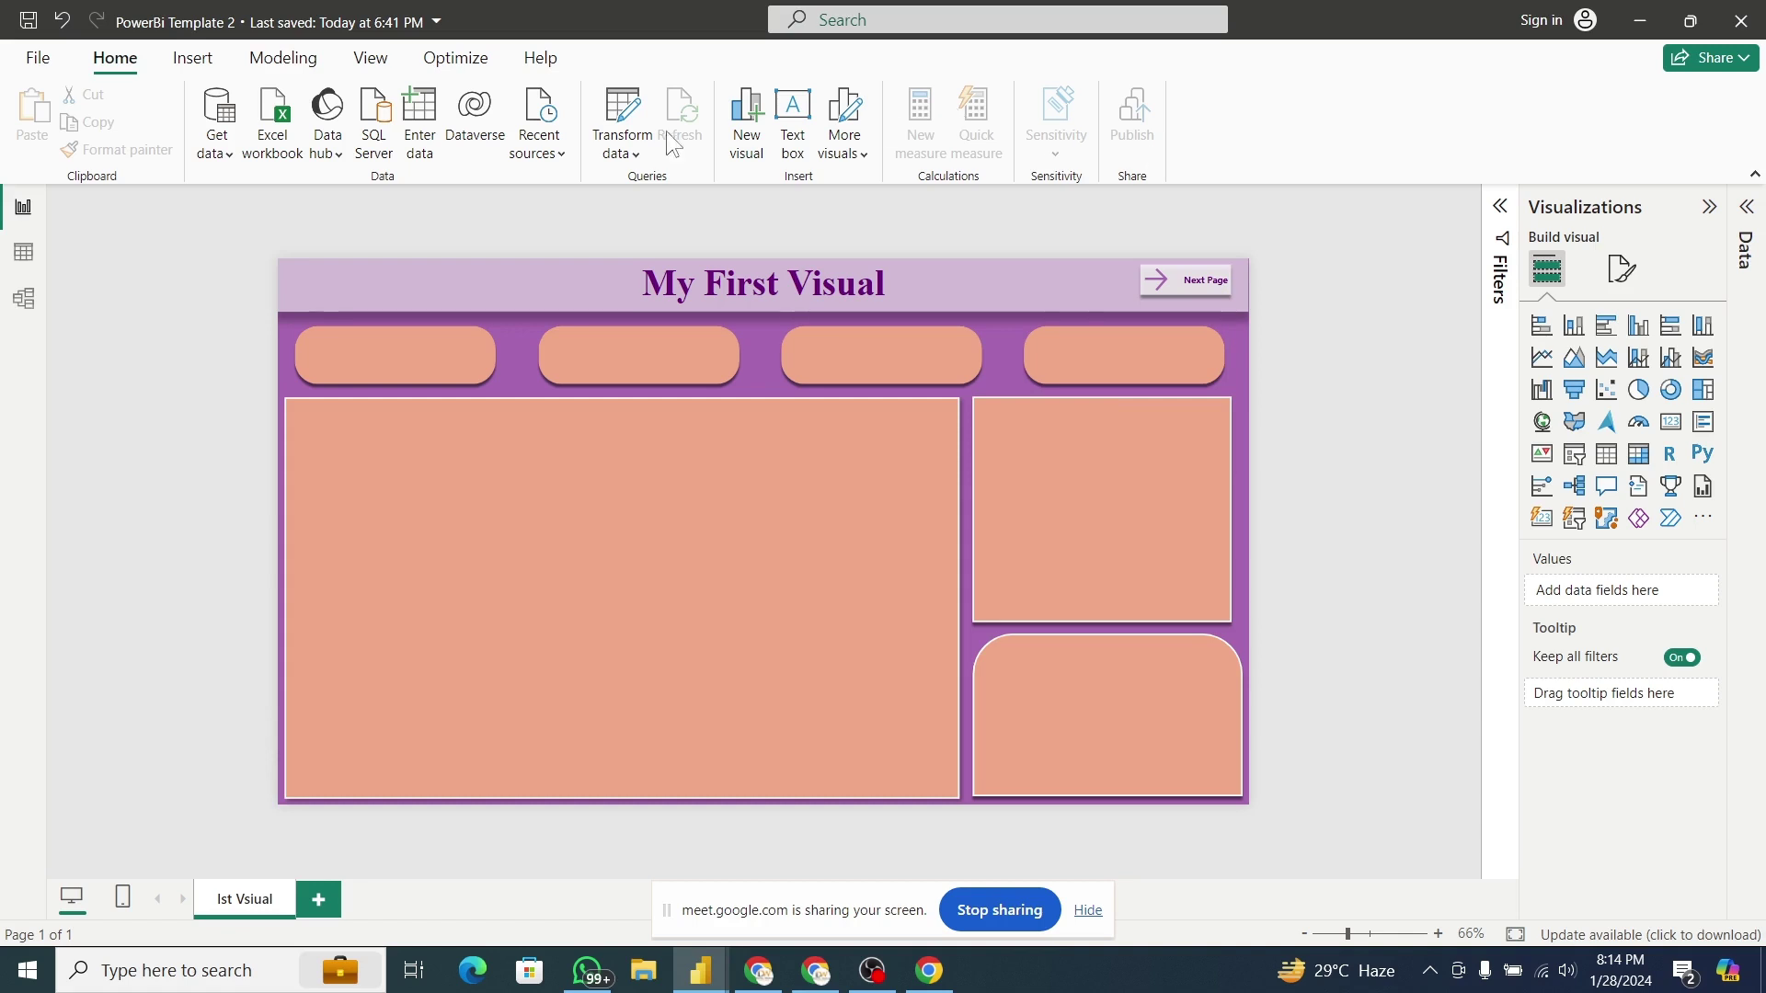
Start an Excel workbook import for the report and browse the folder list in the file dialog.
{"action": "left_click", "coordinate": [282, 141]}
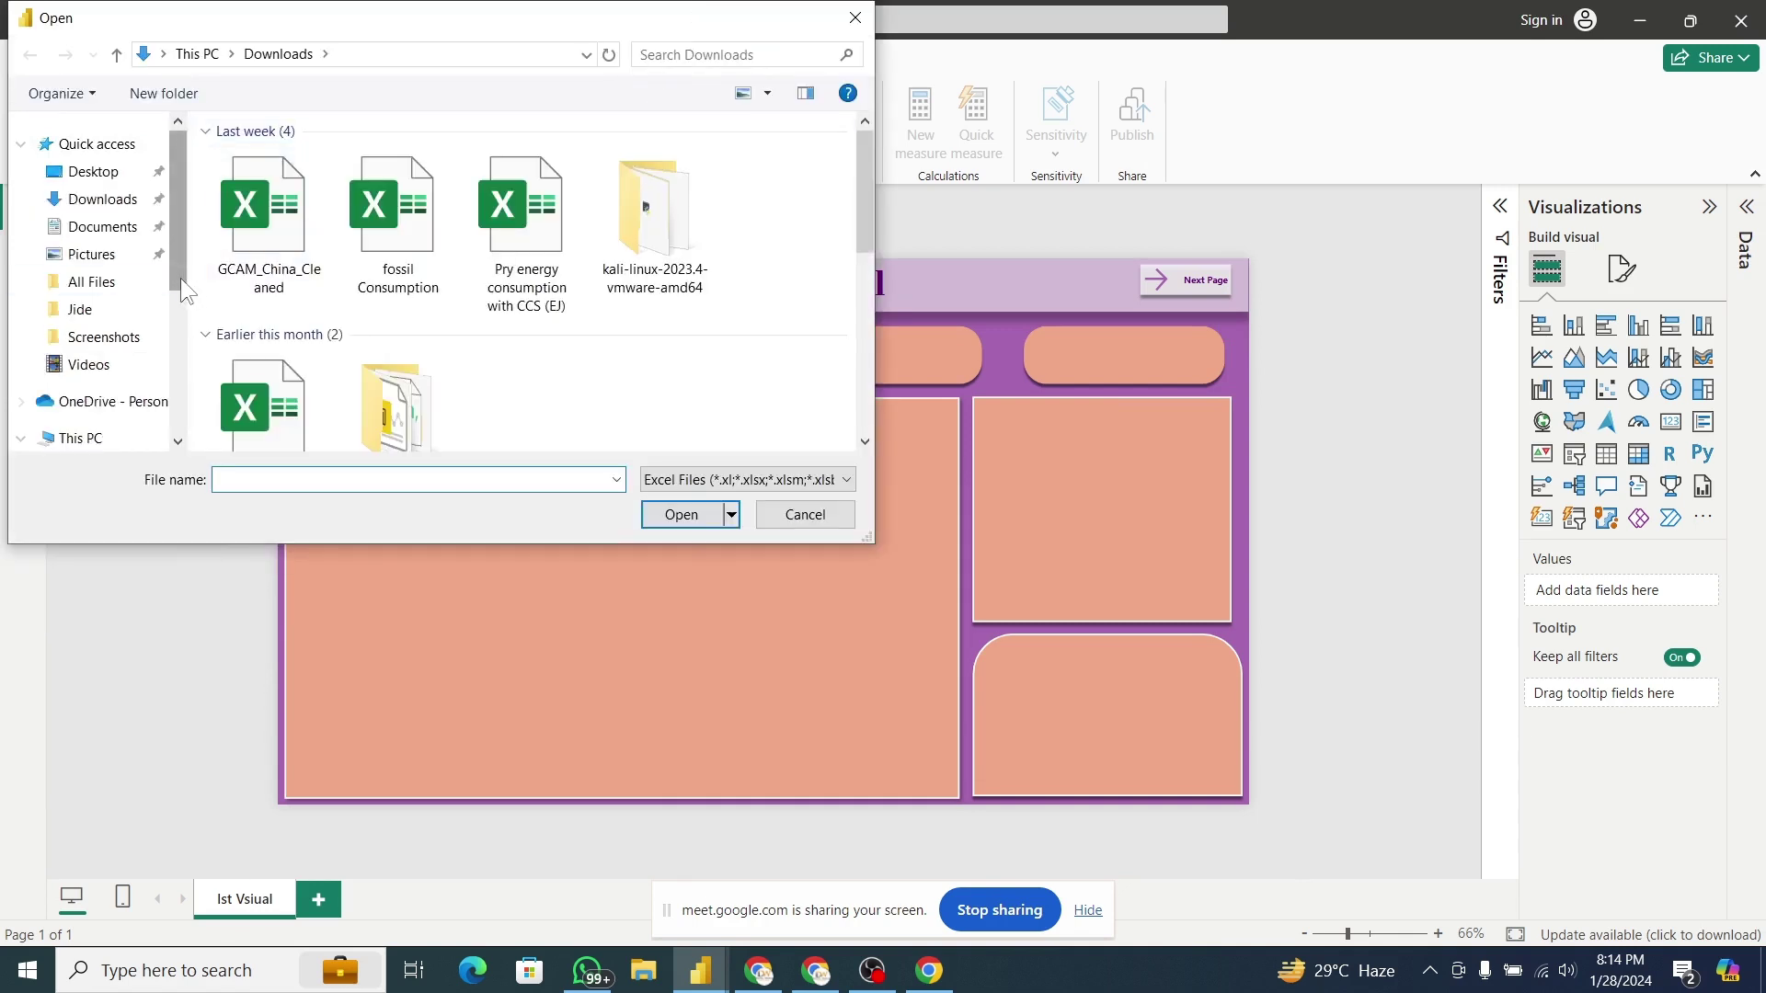
{"action": "left_click_drag", "start_coordinate": [181, 290], "coordinate": [178, 340]}
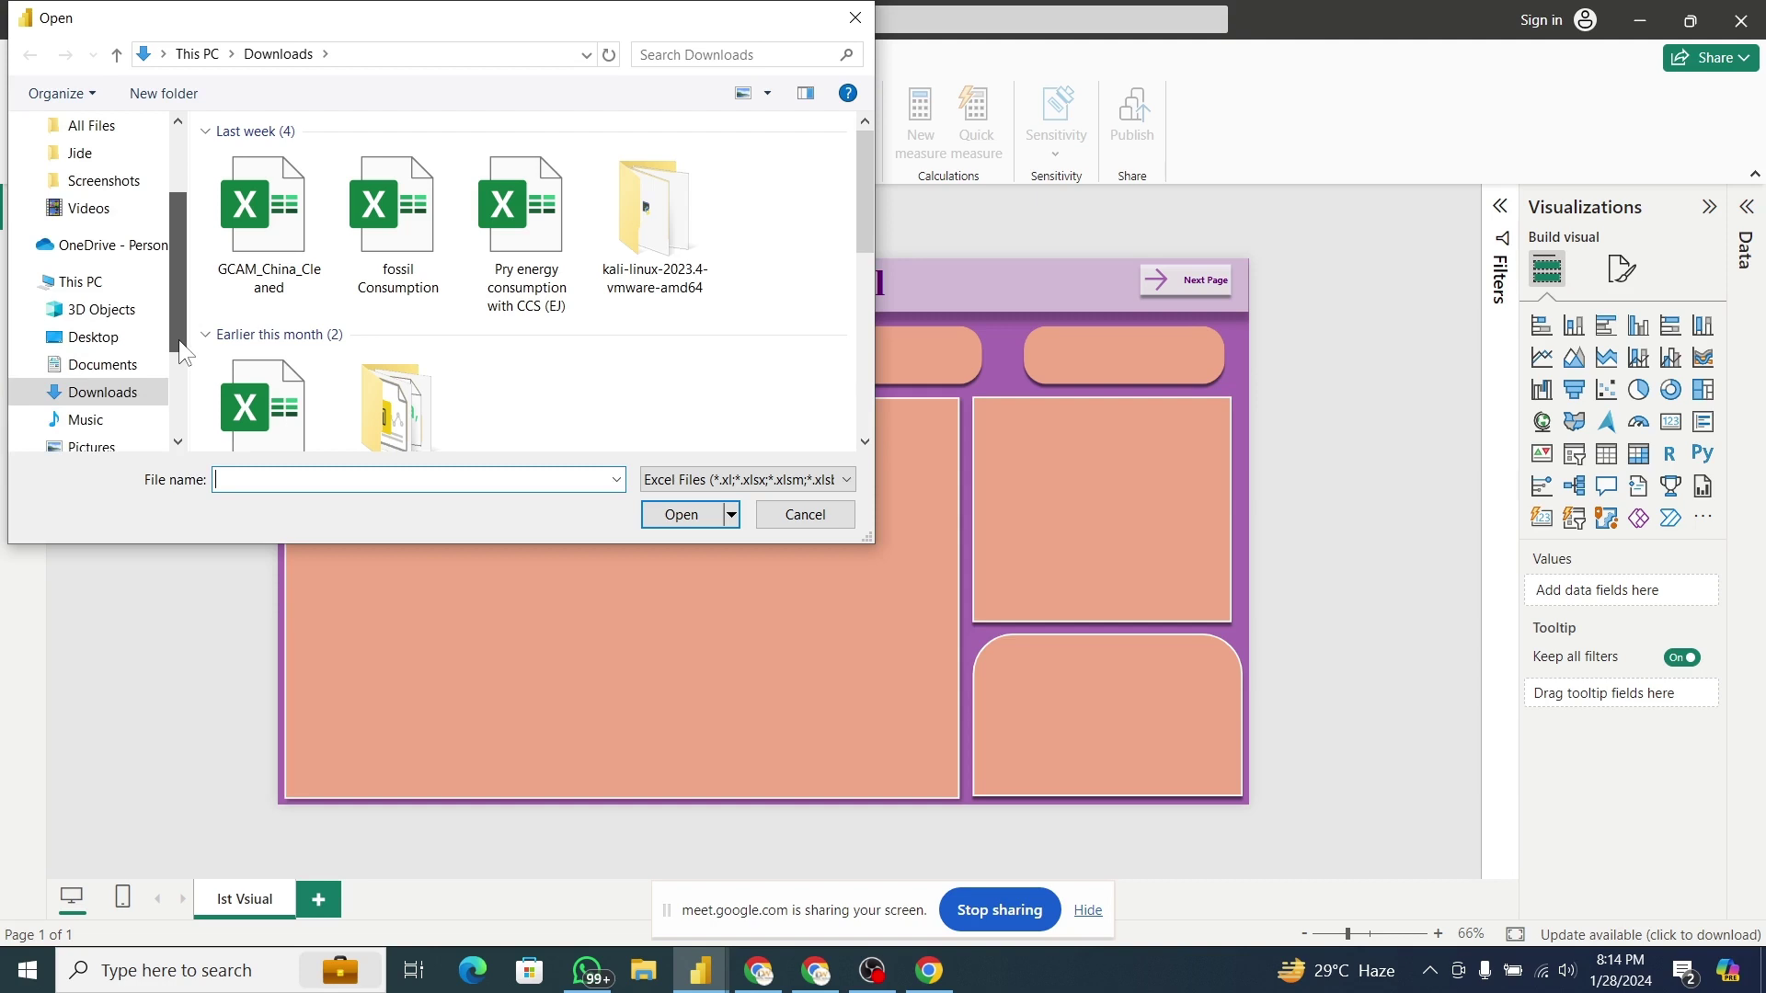
Switch to Excel, open the Dashboard 3 workbook and look through its Data and New Data sheets.
{"action": "left_click", "coordinate": [134, 972]}
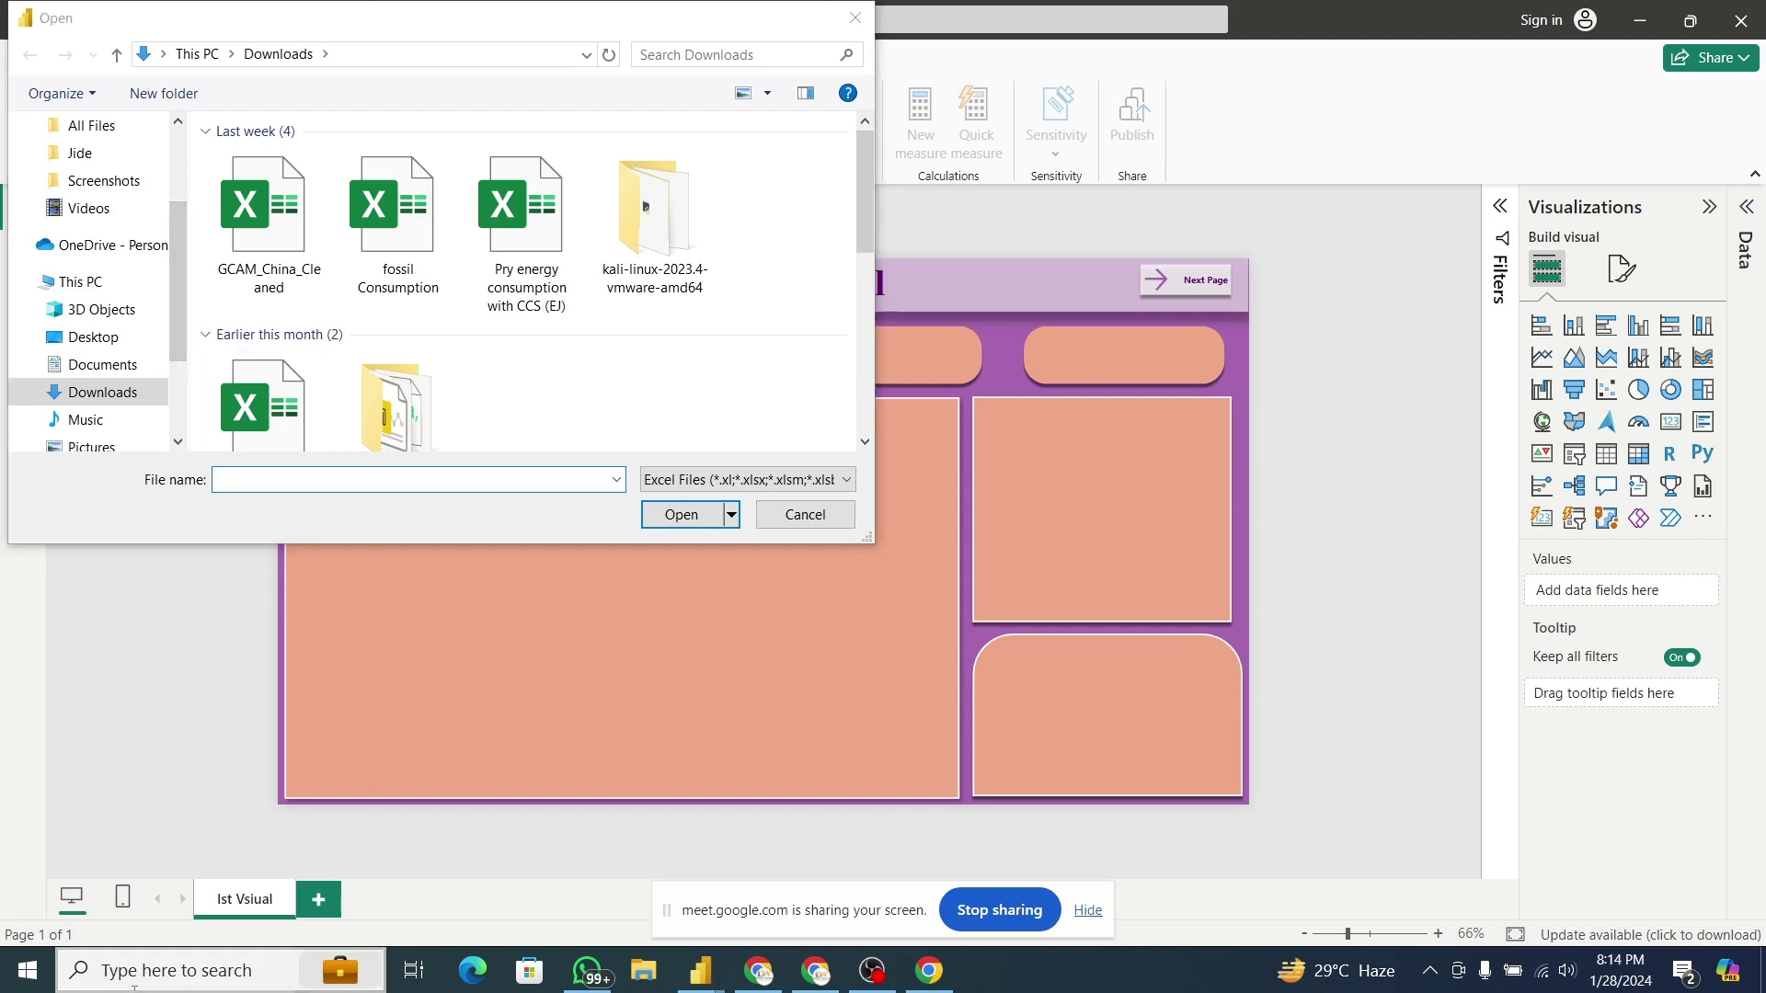
{"action": "type", "text": "exce"}
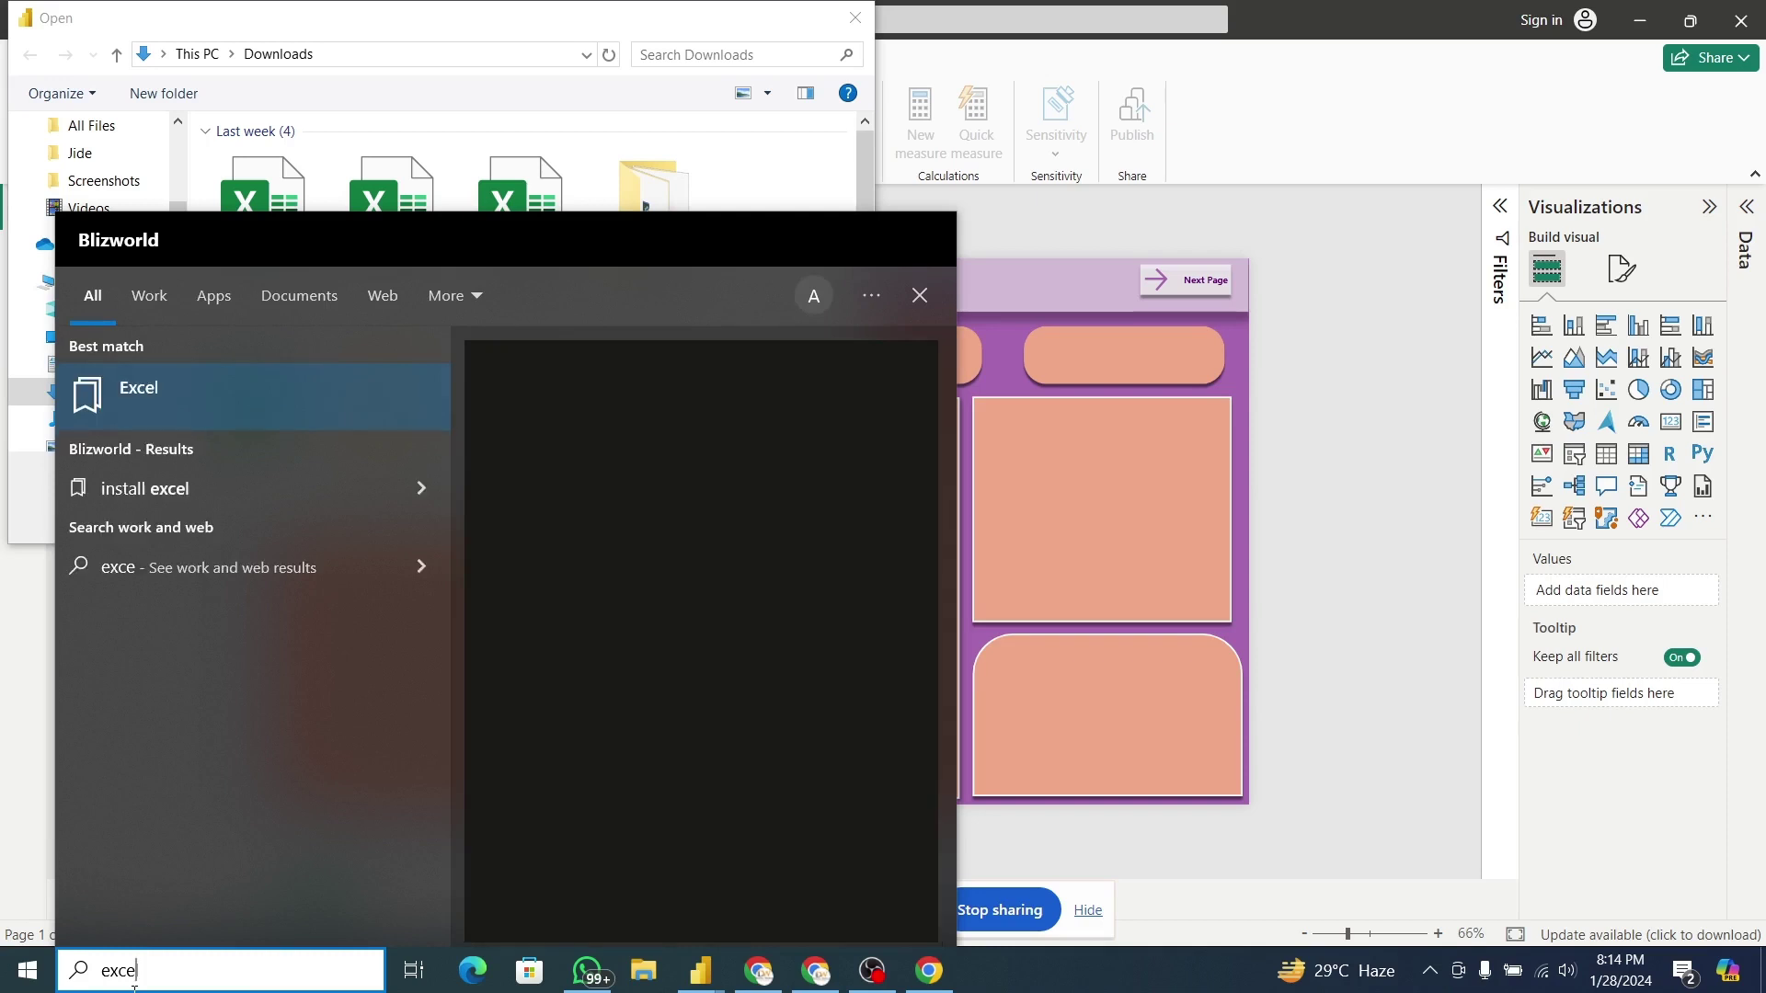
{"action": "type", "text": "l"}
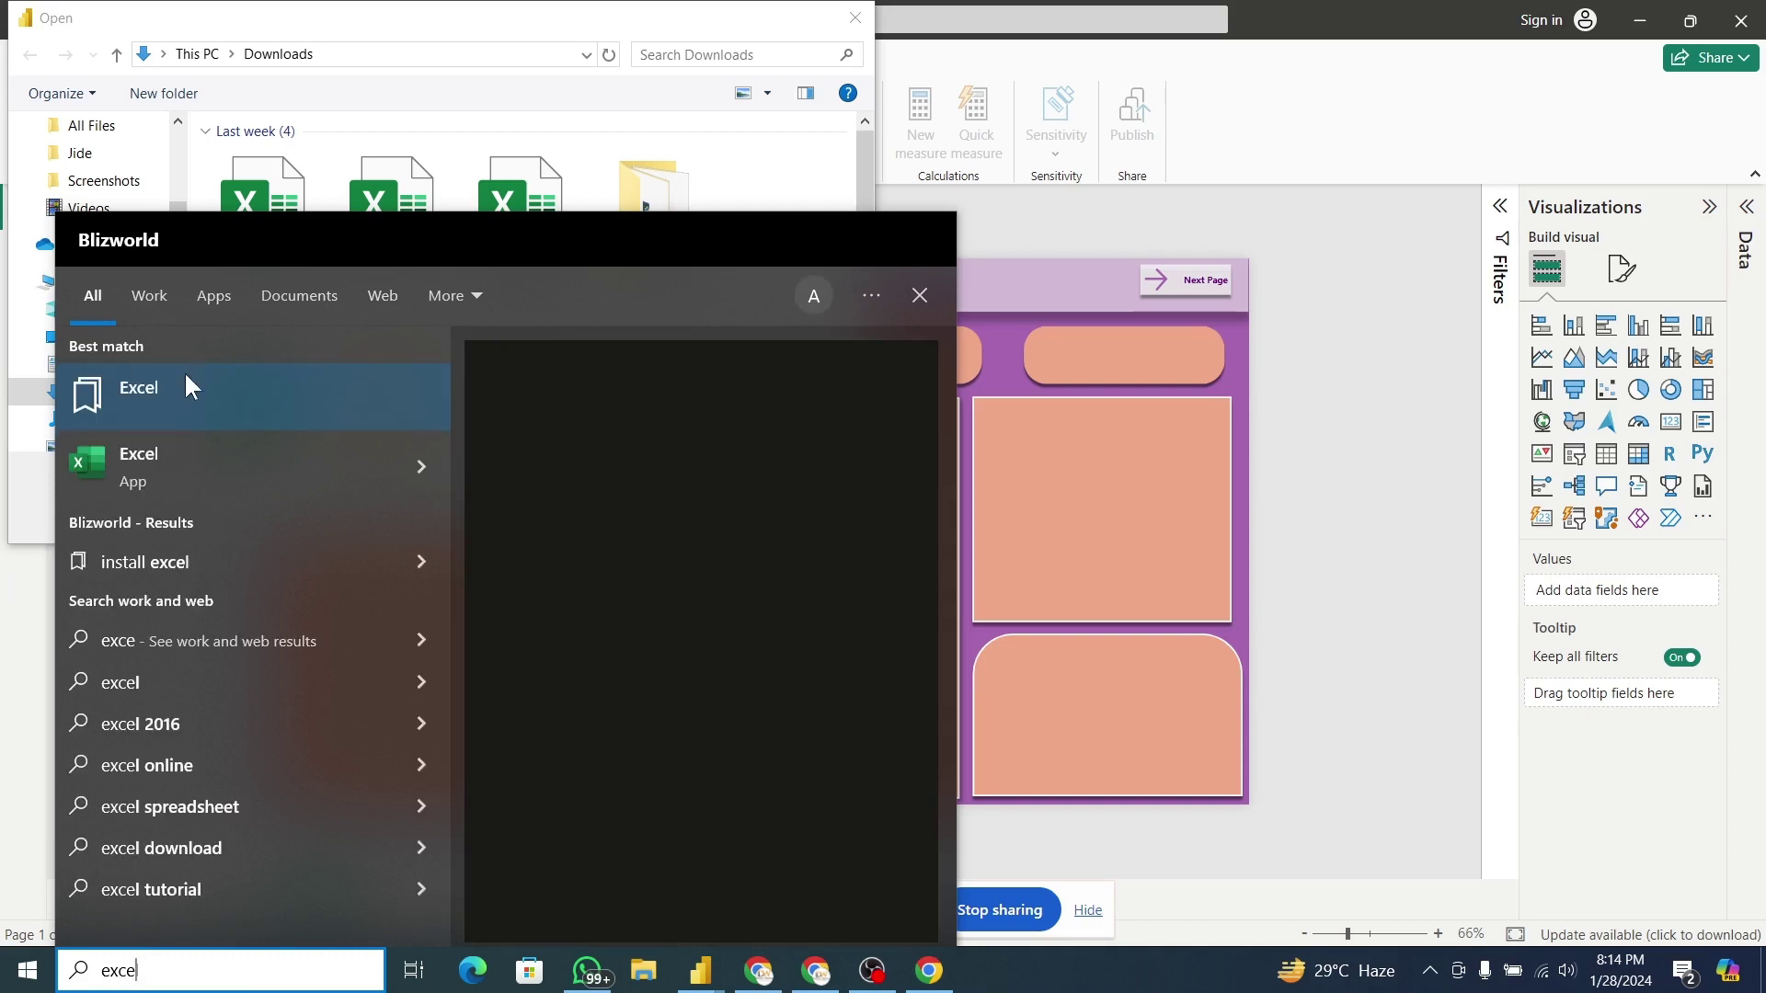
{"action": "left_click", "coordinate": [162, 490]}
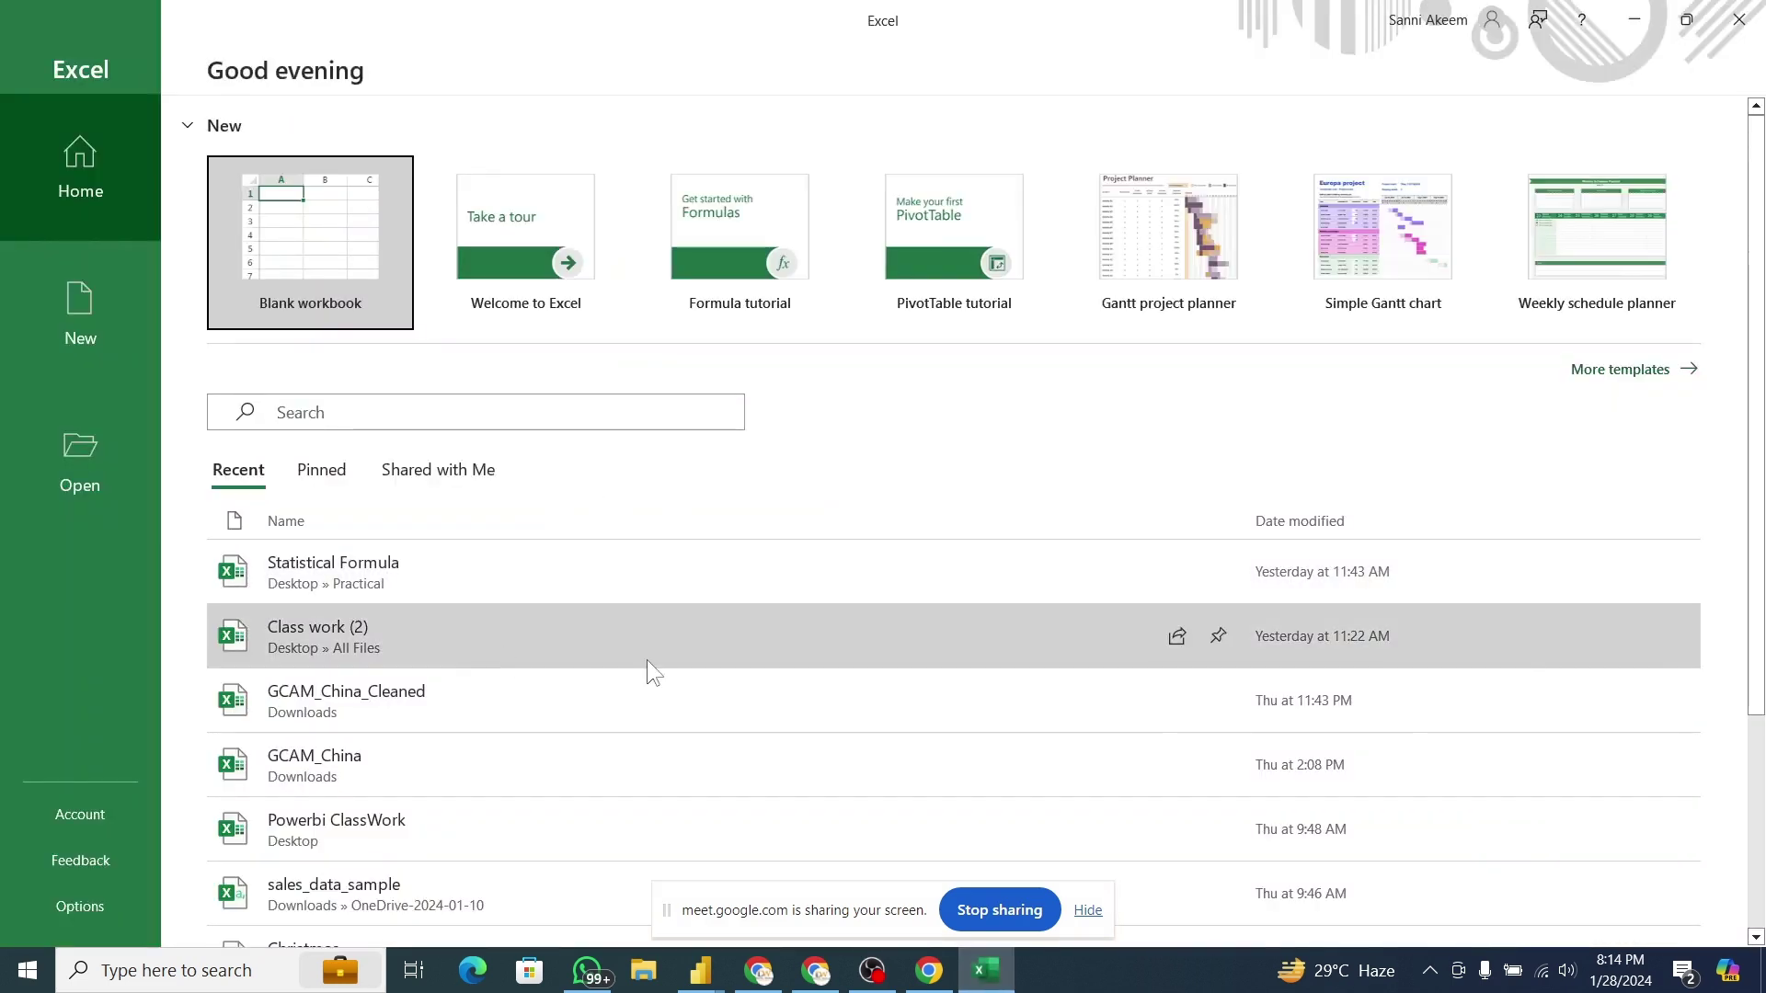
{"action": "scroll", "coordinate": [462, 338], "scroll_direction": "down", "scroll_amount": 3}
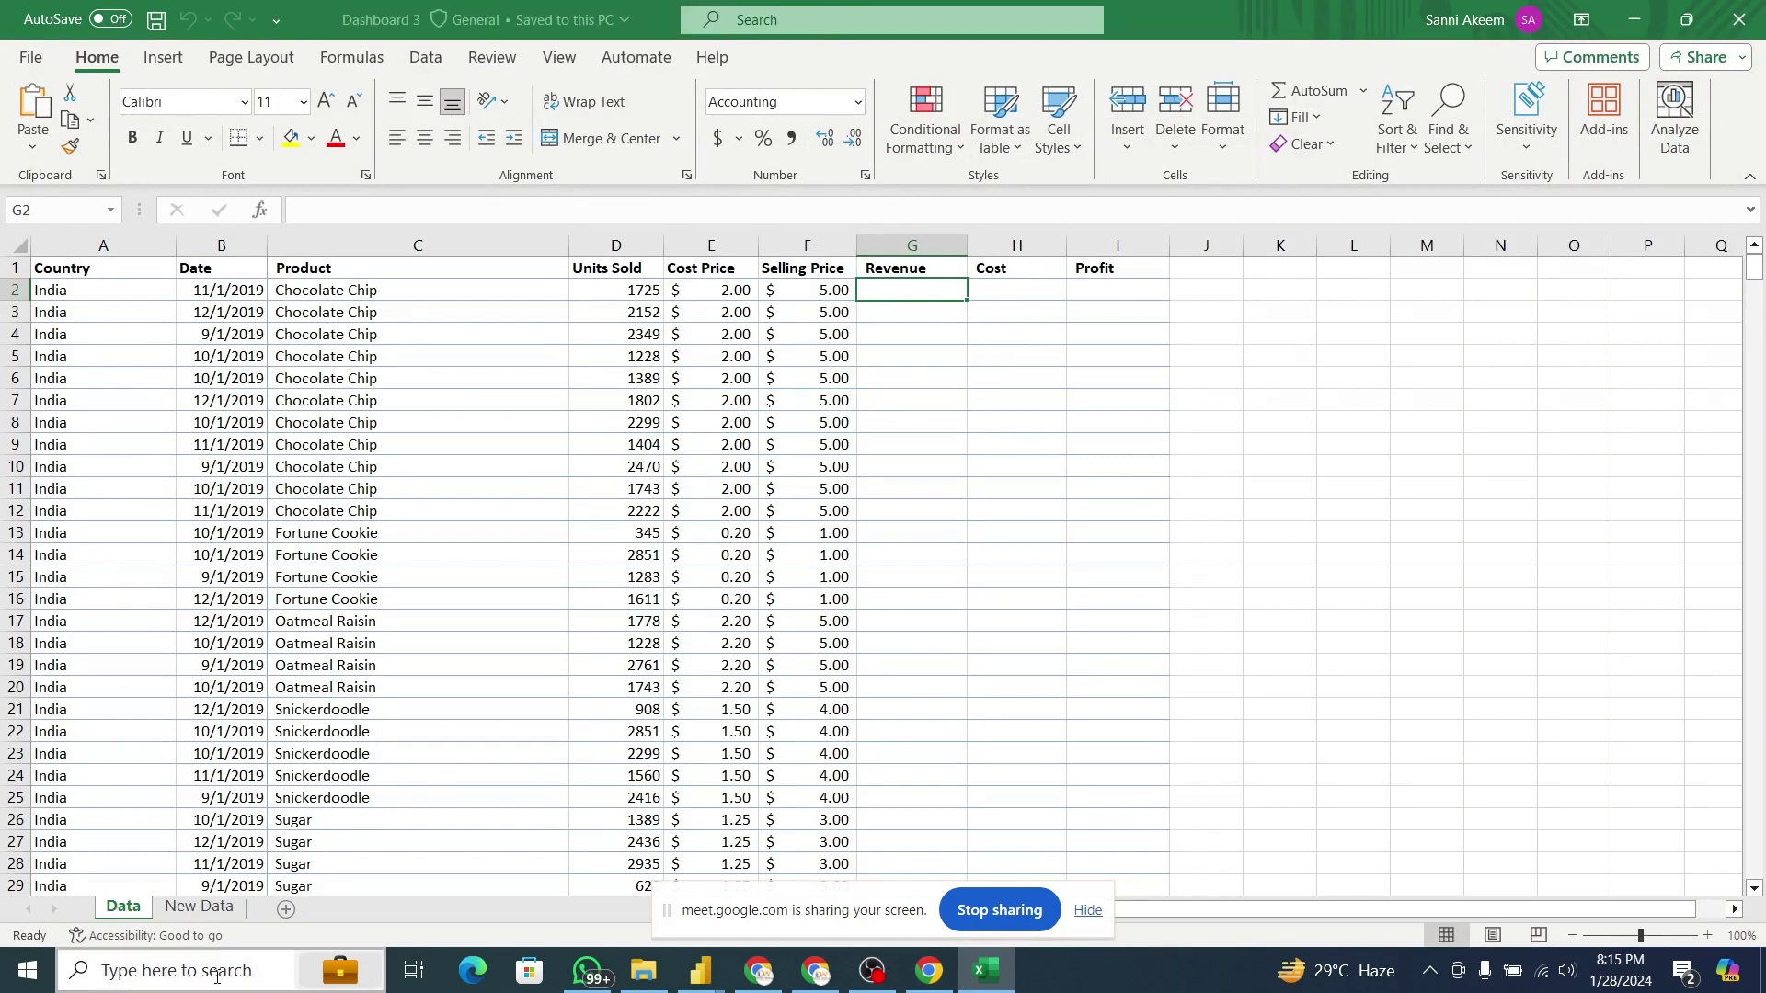
{"action": "left_click", "coordinate": [198, 907]}
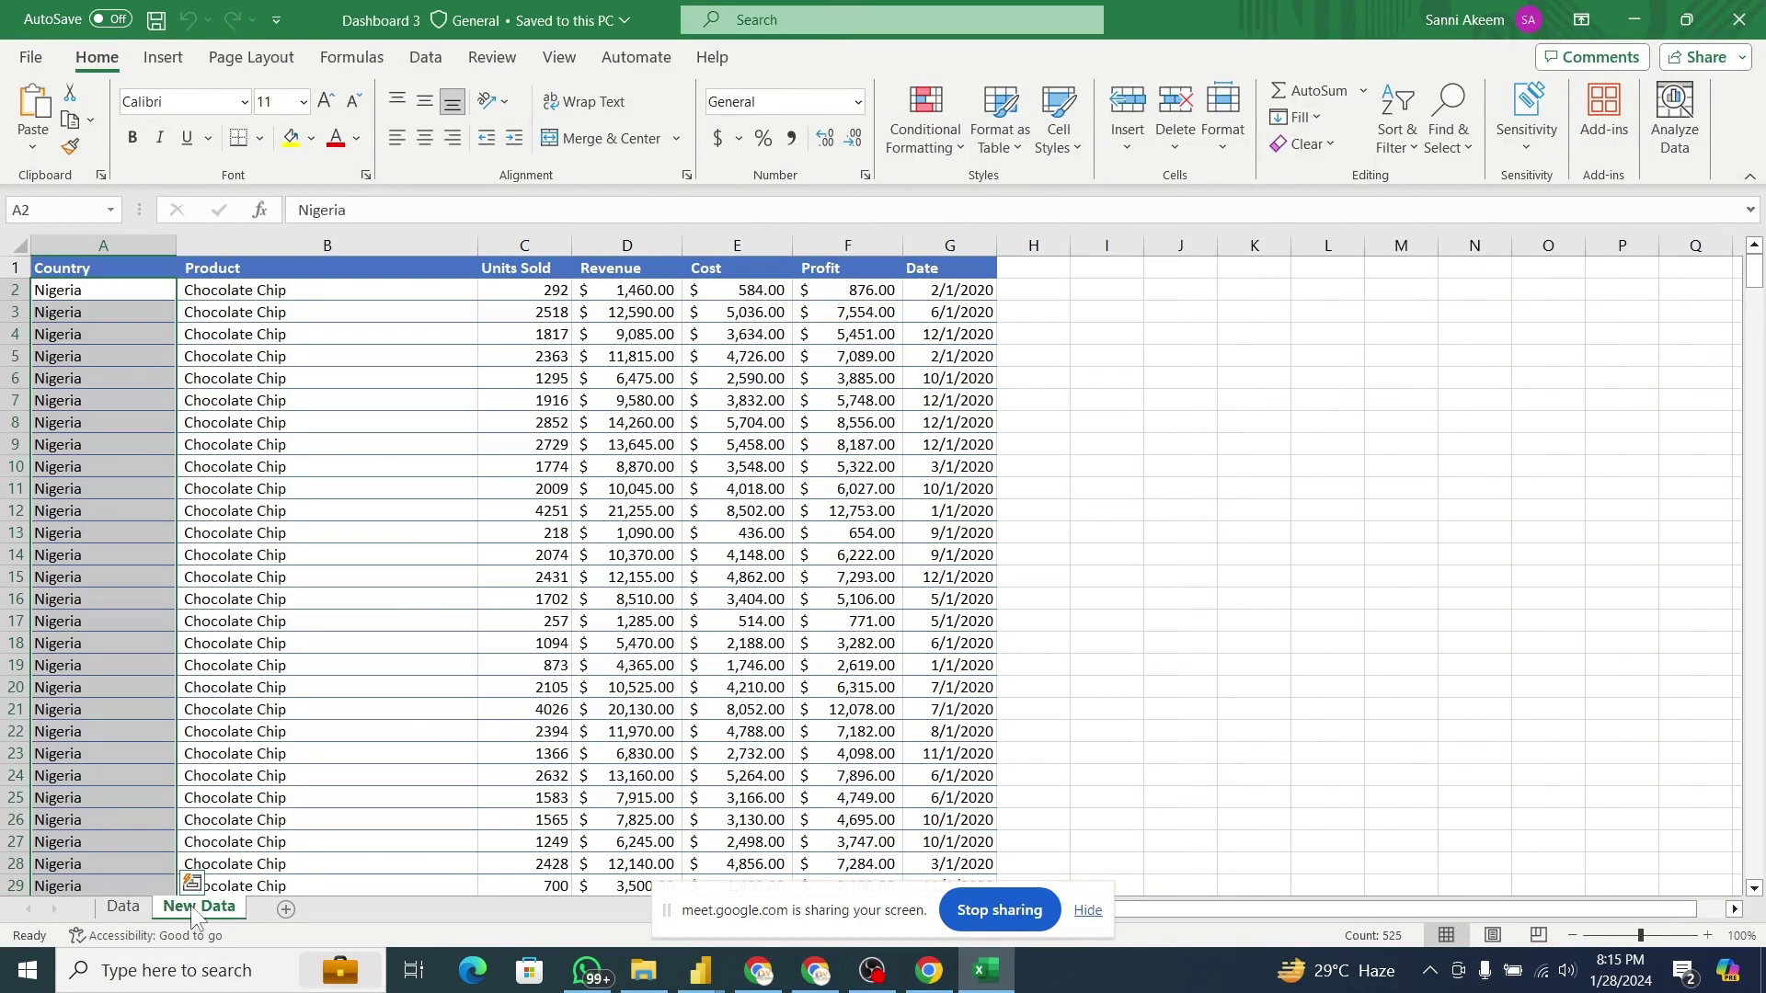
{"action": "left_click", "coordinate": [122, 907]}
{"action": "left_click", "coordinate": [199, 907]}
Open the Append workbook from the All Files folder and look through its Data and New Data sheets.
{"action": "mouse_move", "coordinate": [644, 966]}
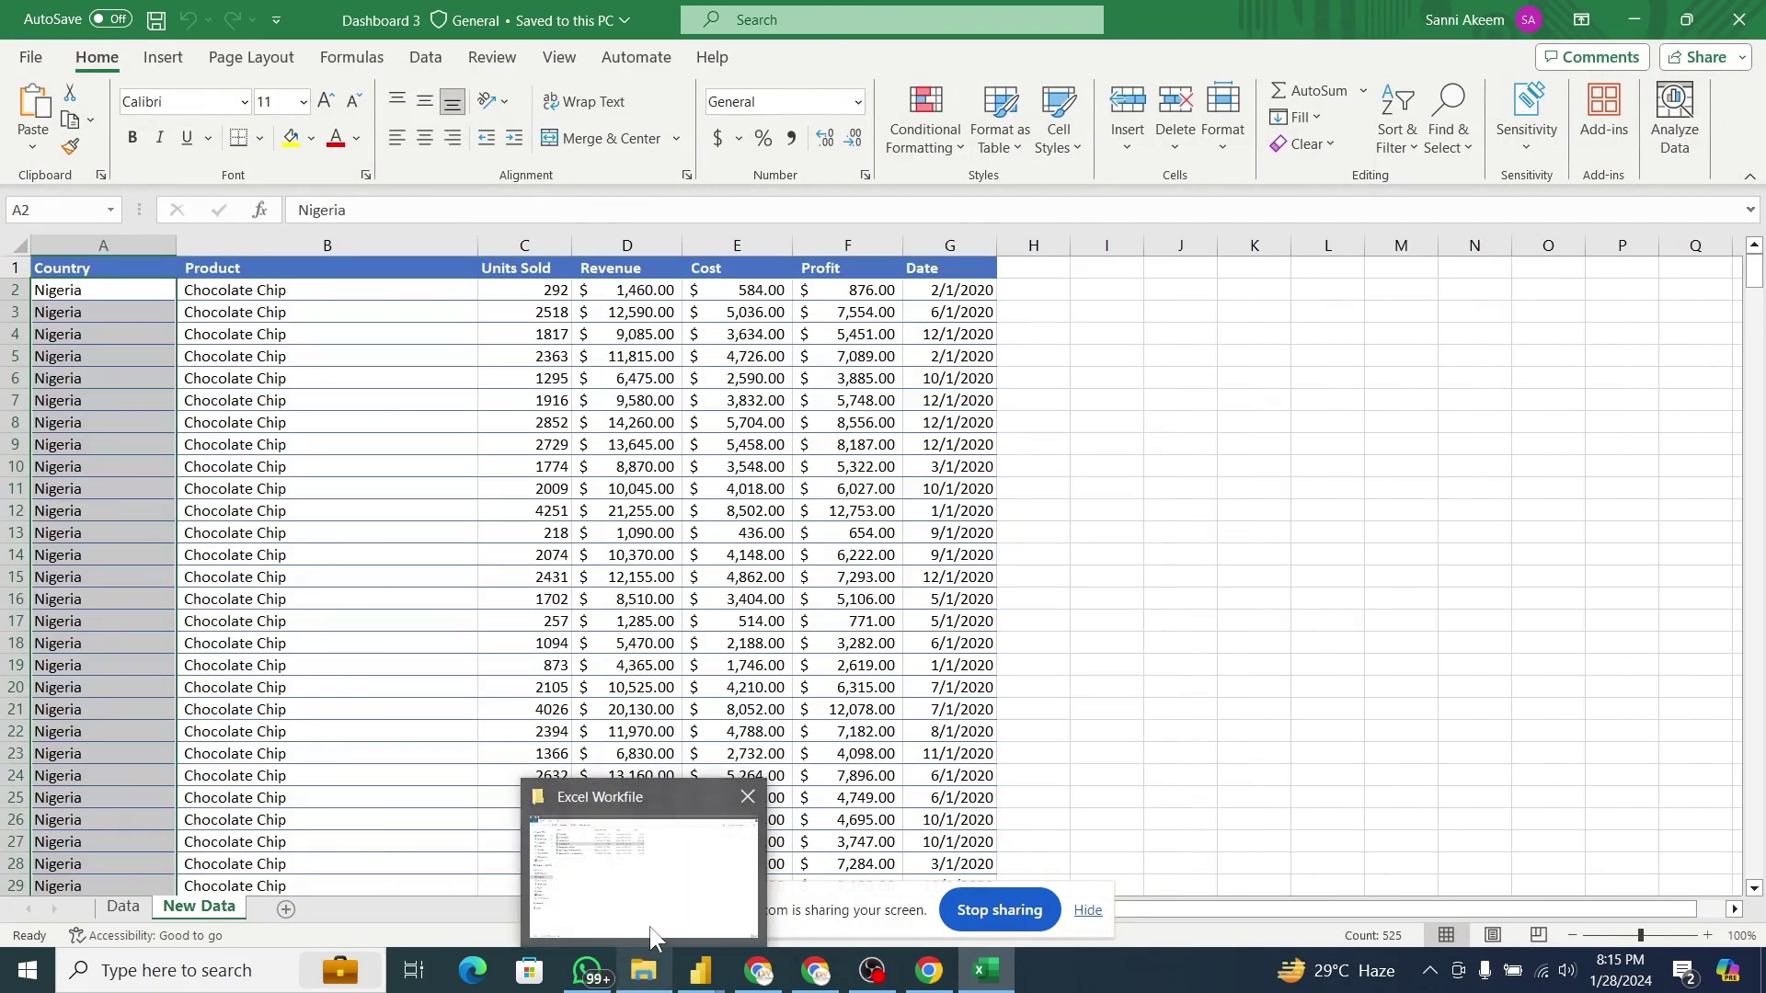
{"action": "left_click", "coordinate": [650, 912]}
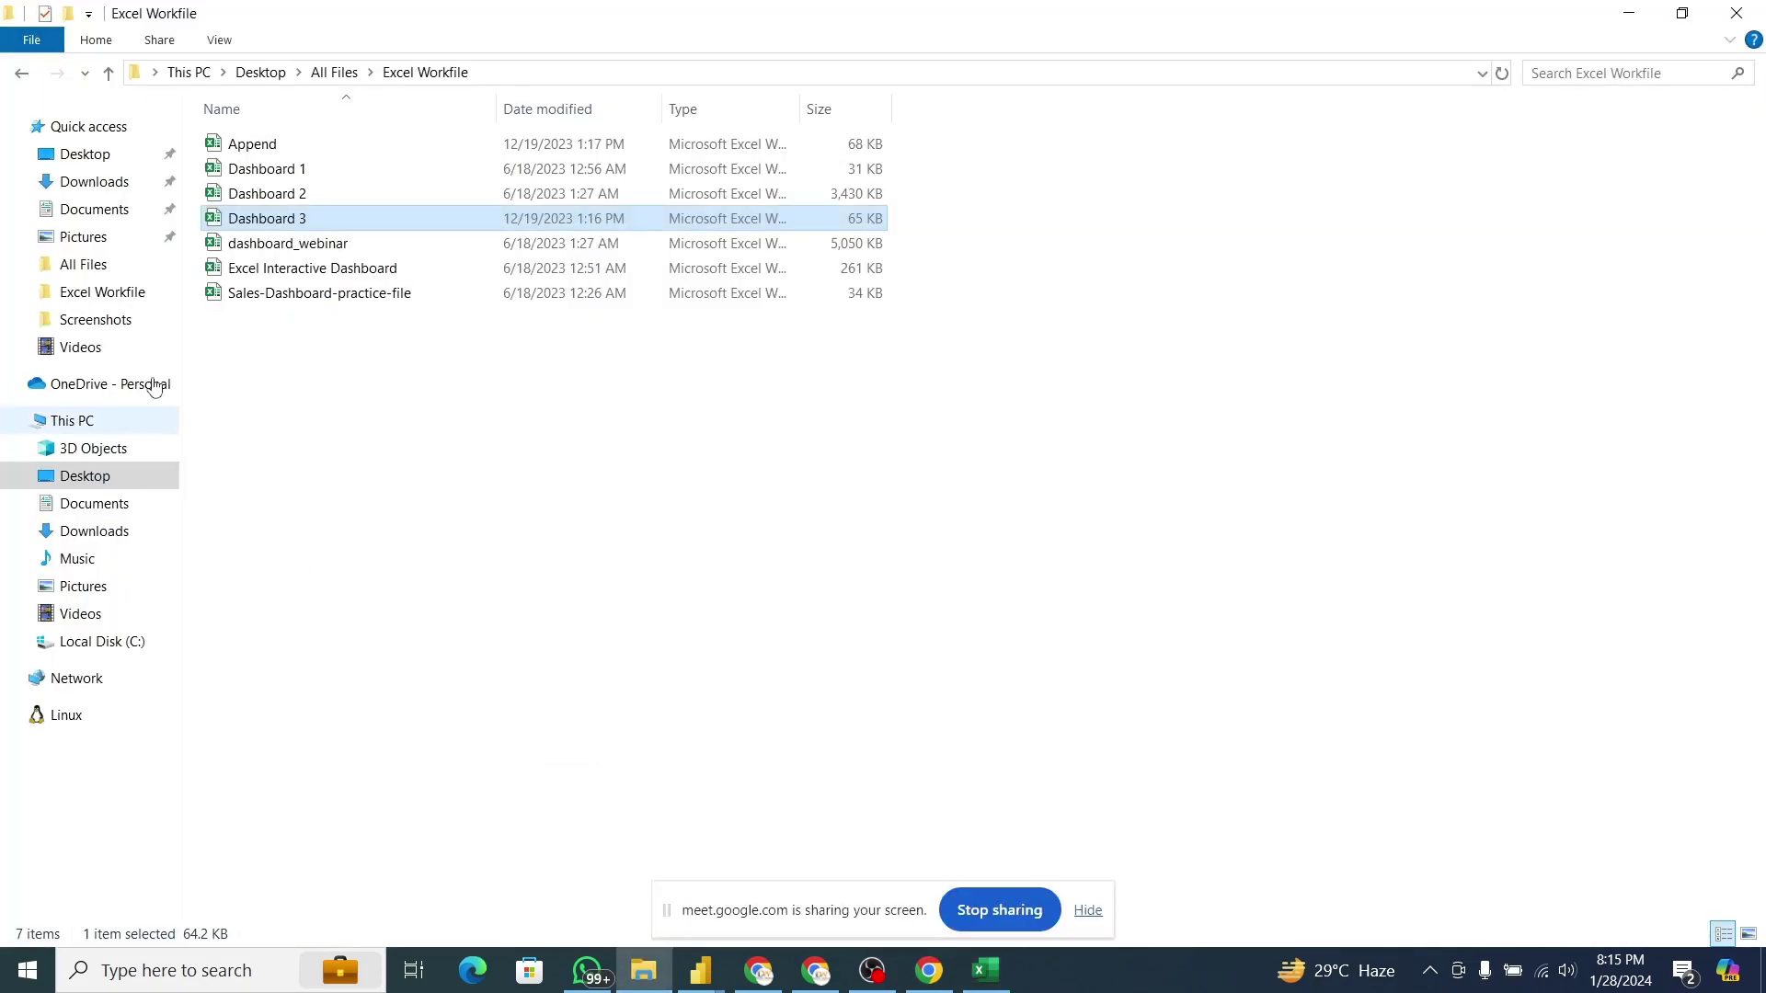
{"action": "left_click", "coordinate": [112, 269]}
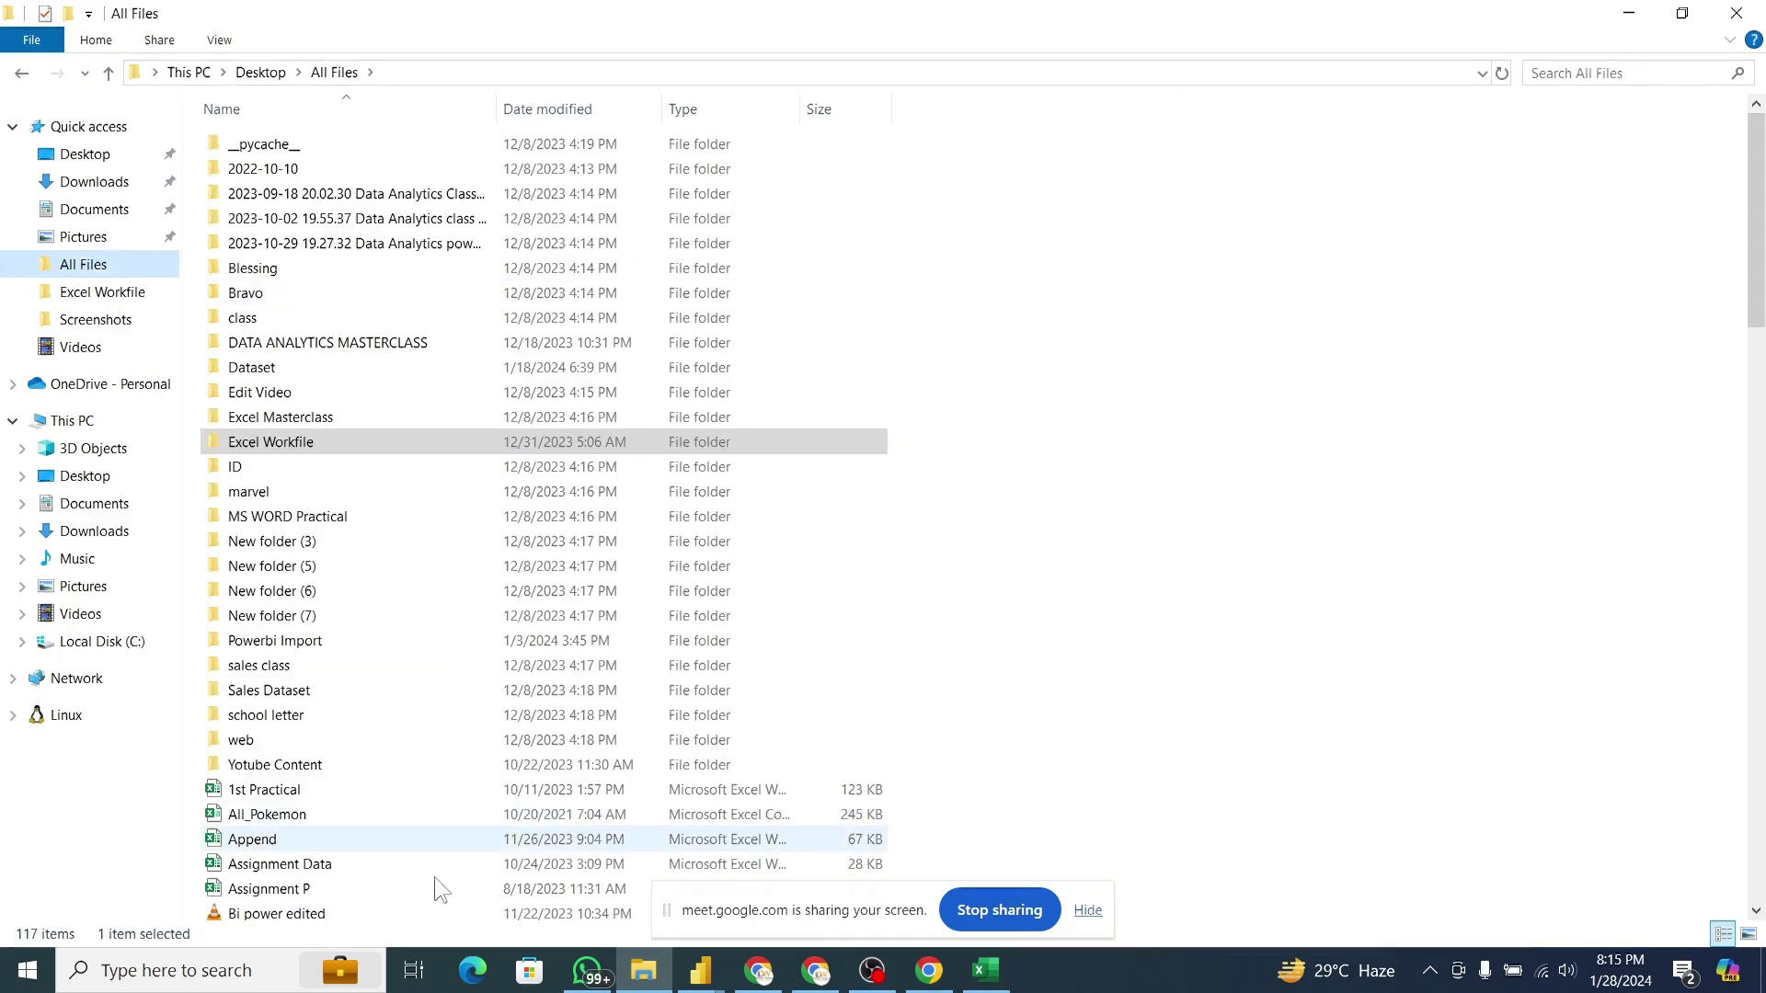
{"action": "double_click", "coordinate": [321, 839]}
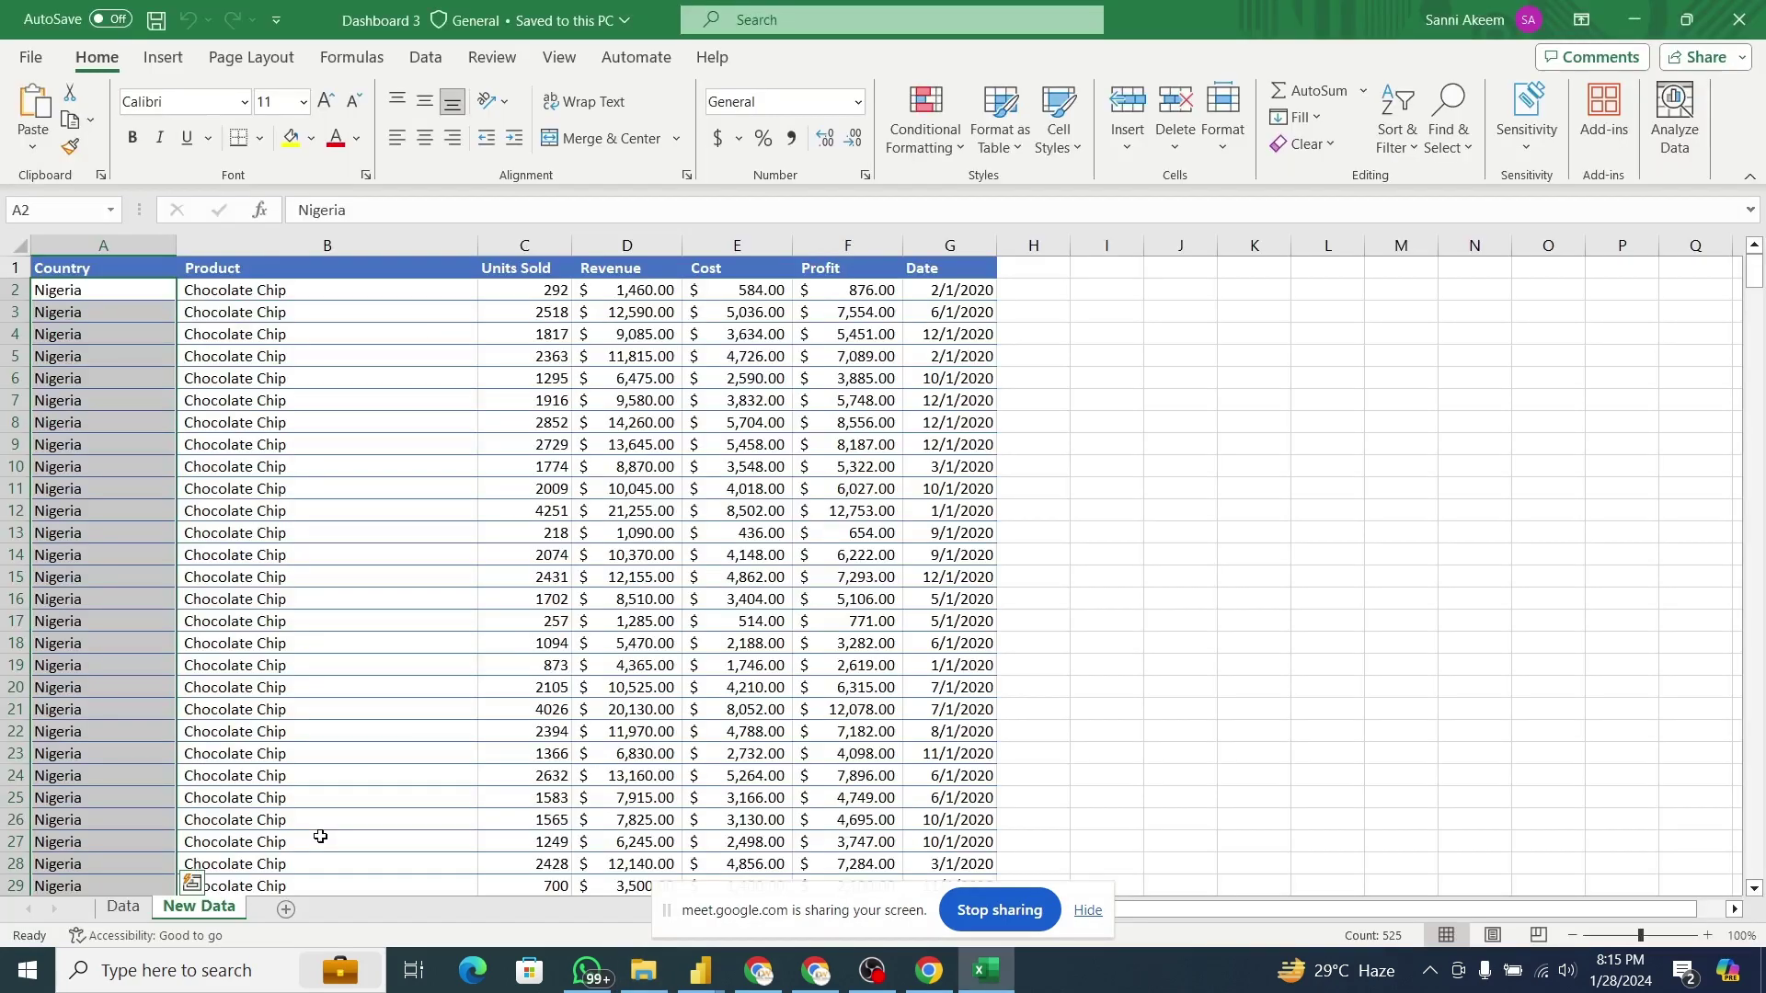
{"action": "left_click", "coordinate": [552, 607]}
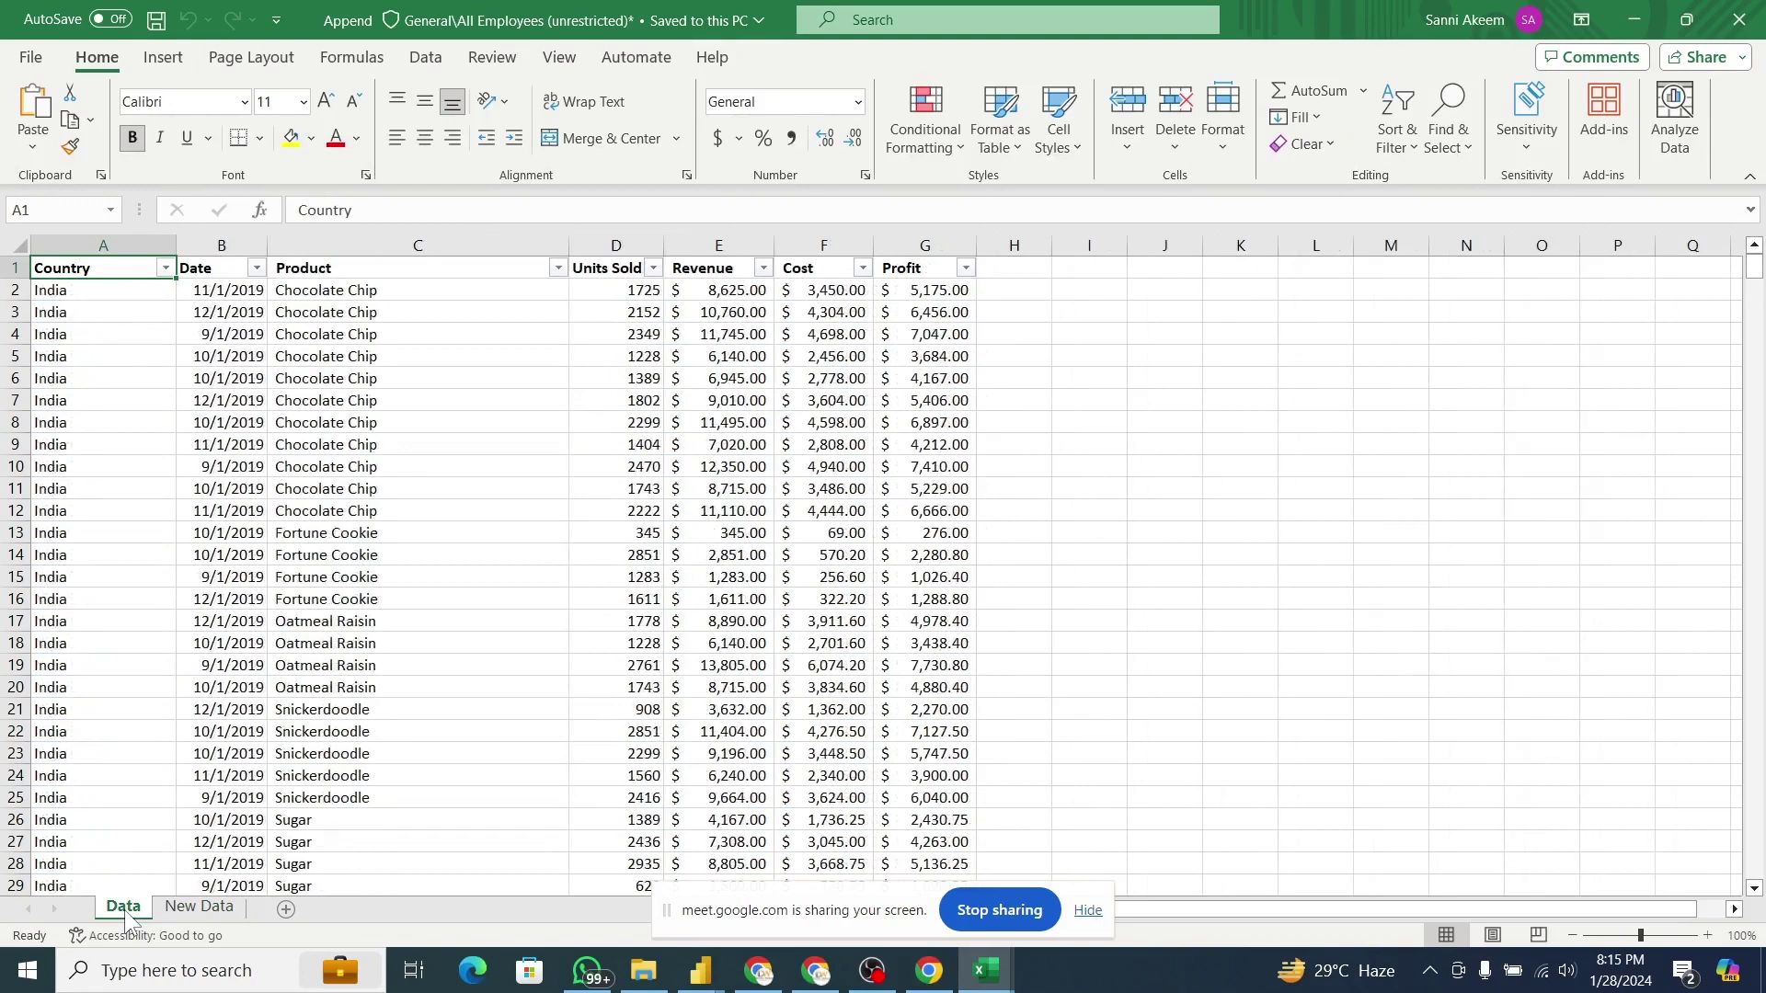
{"action": "left_click", "coordinate": [197, 909]}
{"action": "left_click", "coordinate": [124, 908]}
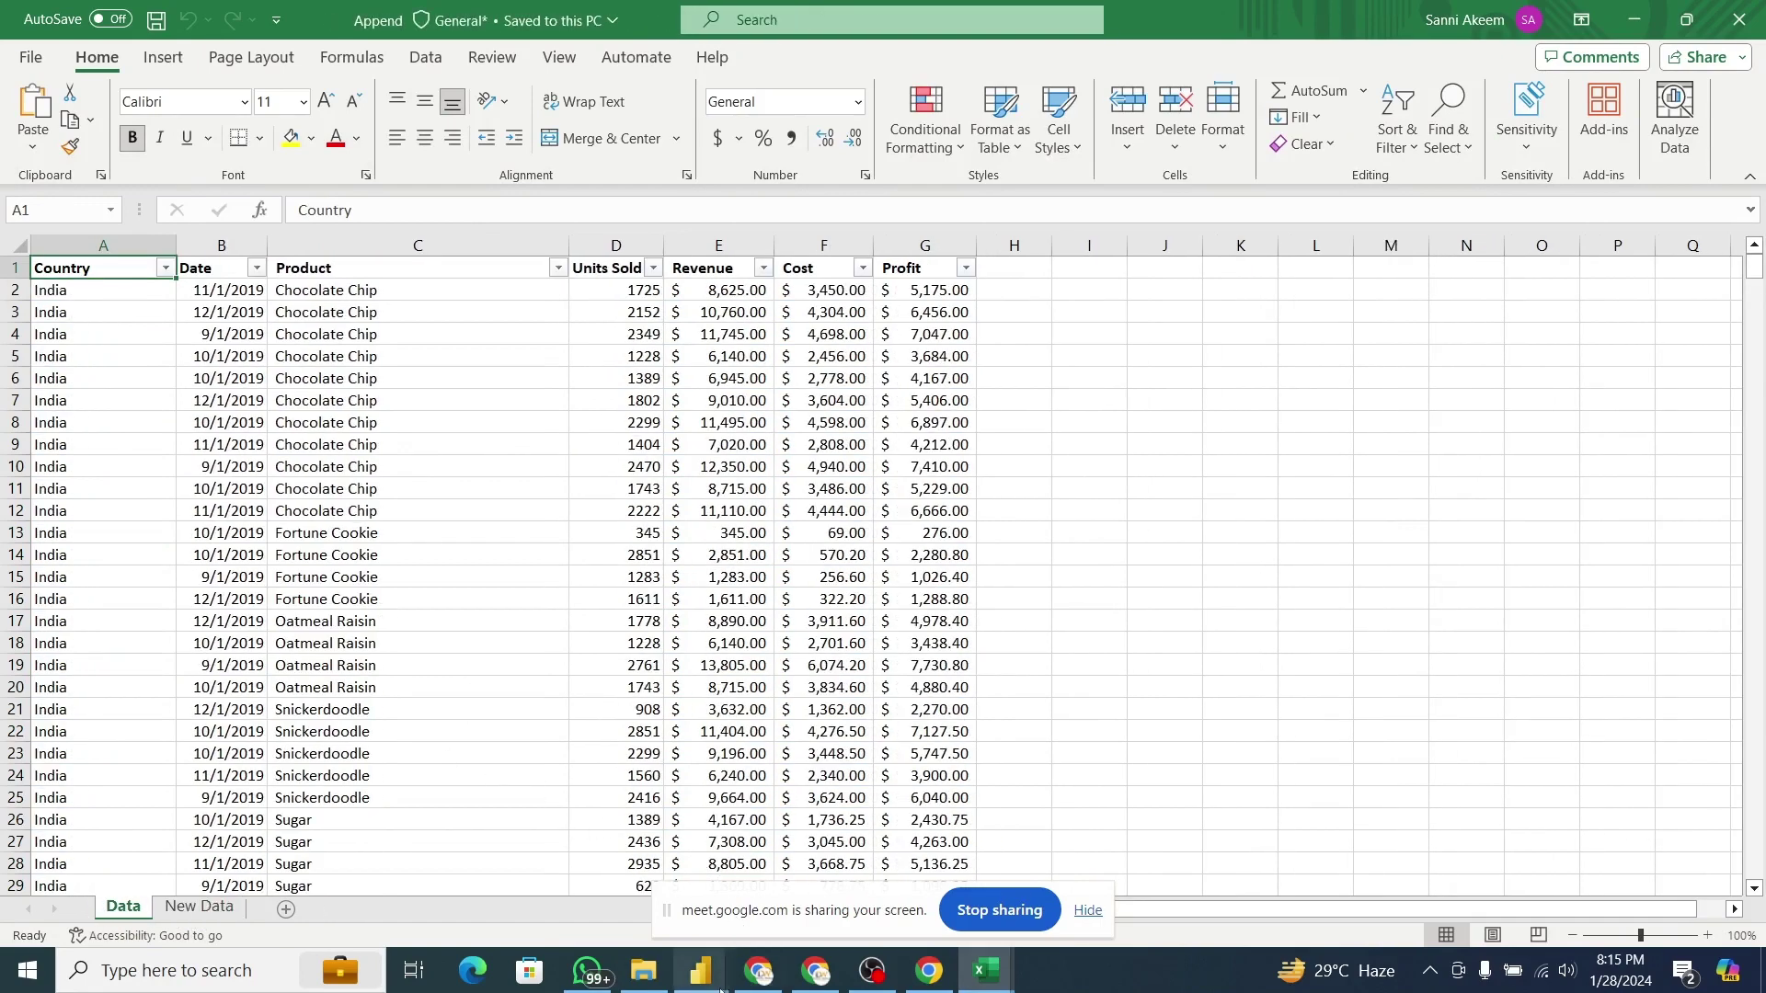
Switch back to the PowerBi Template 2 report and import the Append workbook from the All Files folder.
{"action": "mouse_move", "coordinate": [717, 988]}
{"action": "left_click", "coordinate": [615, 887]}
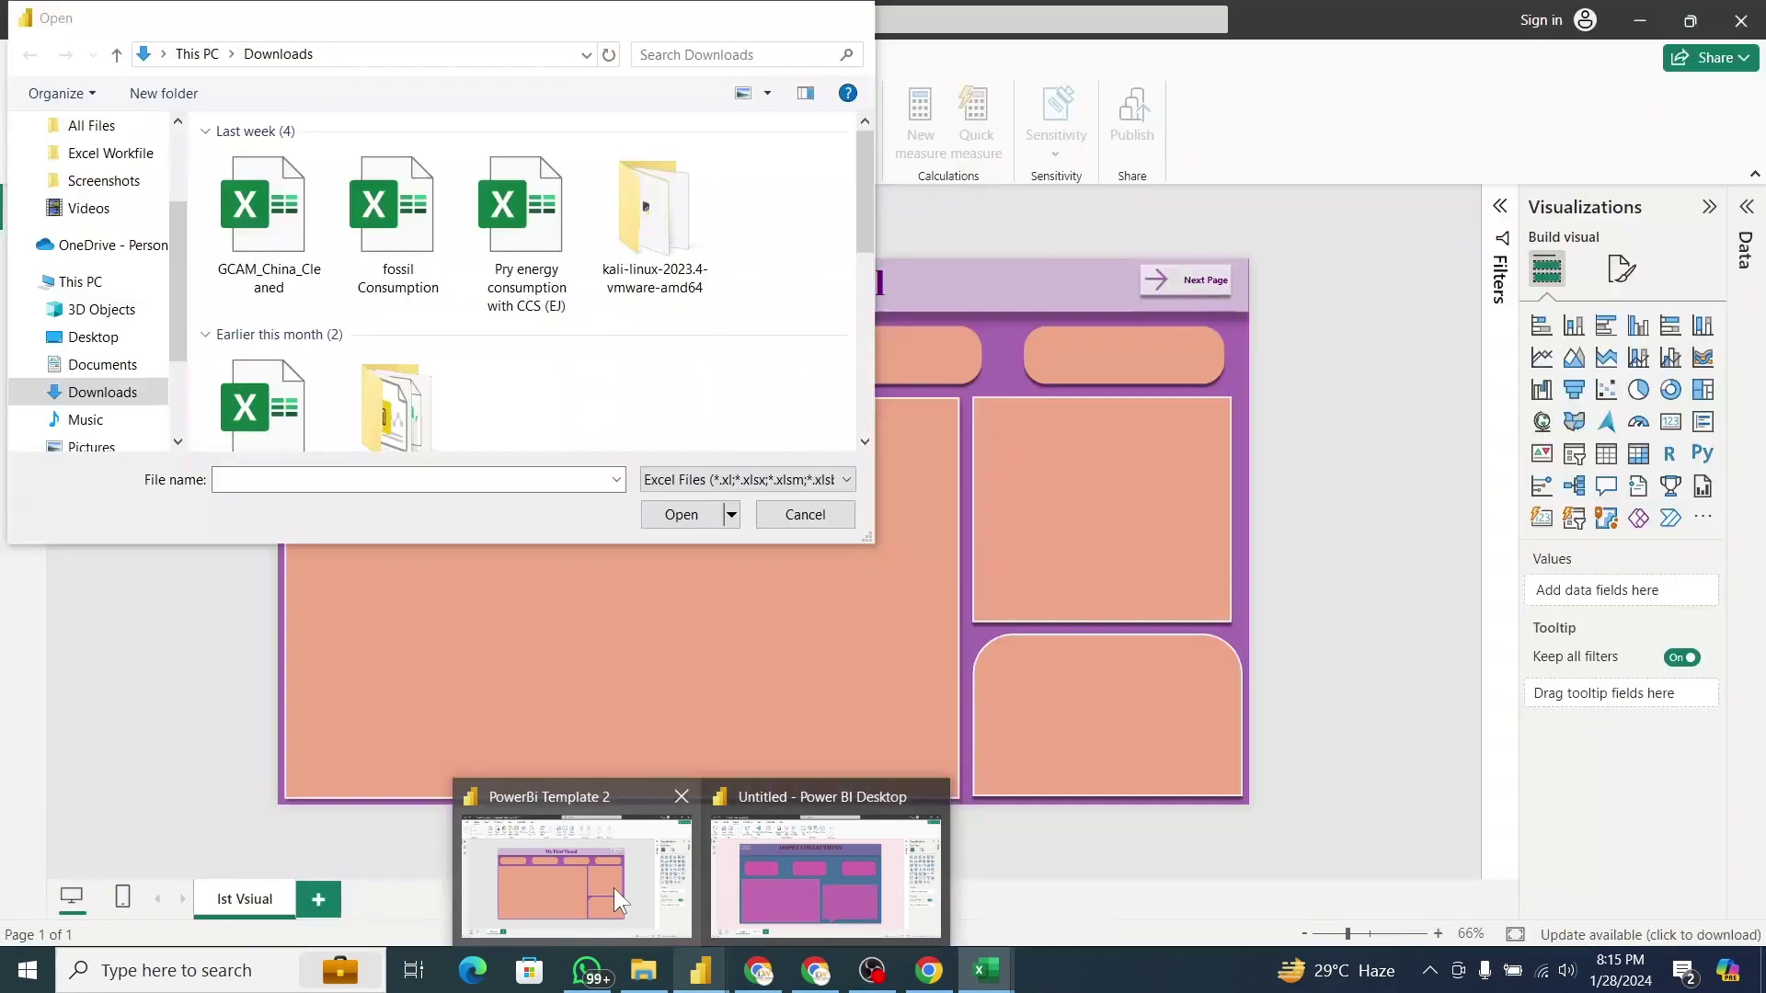
{"action": "left_click", "coordinate": [615, 887]}
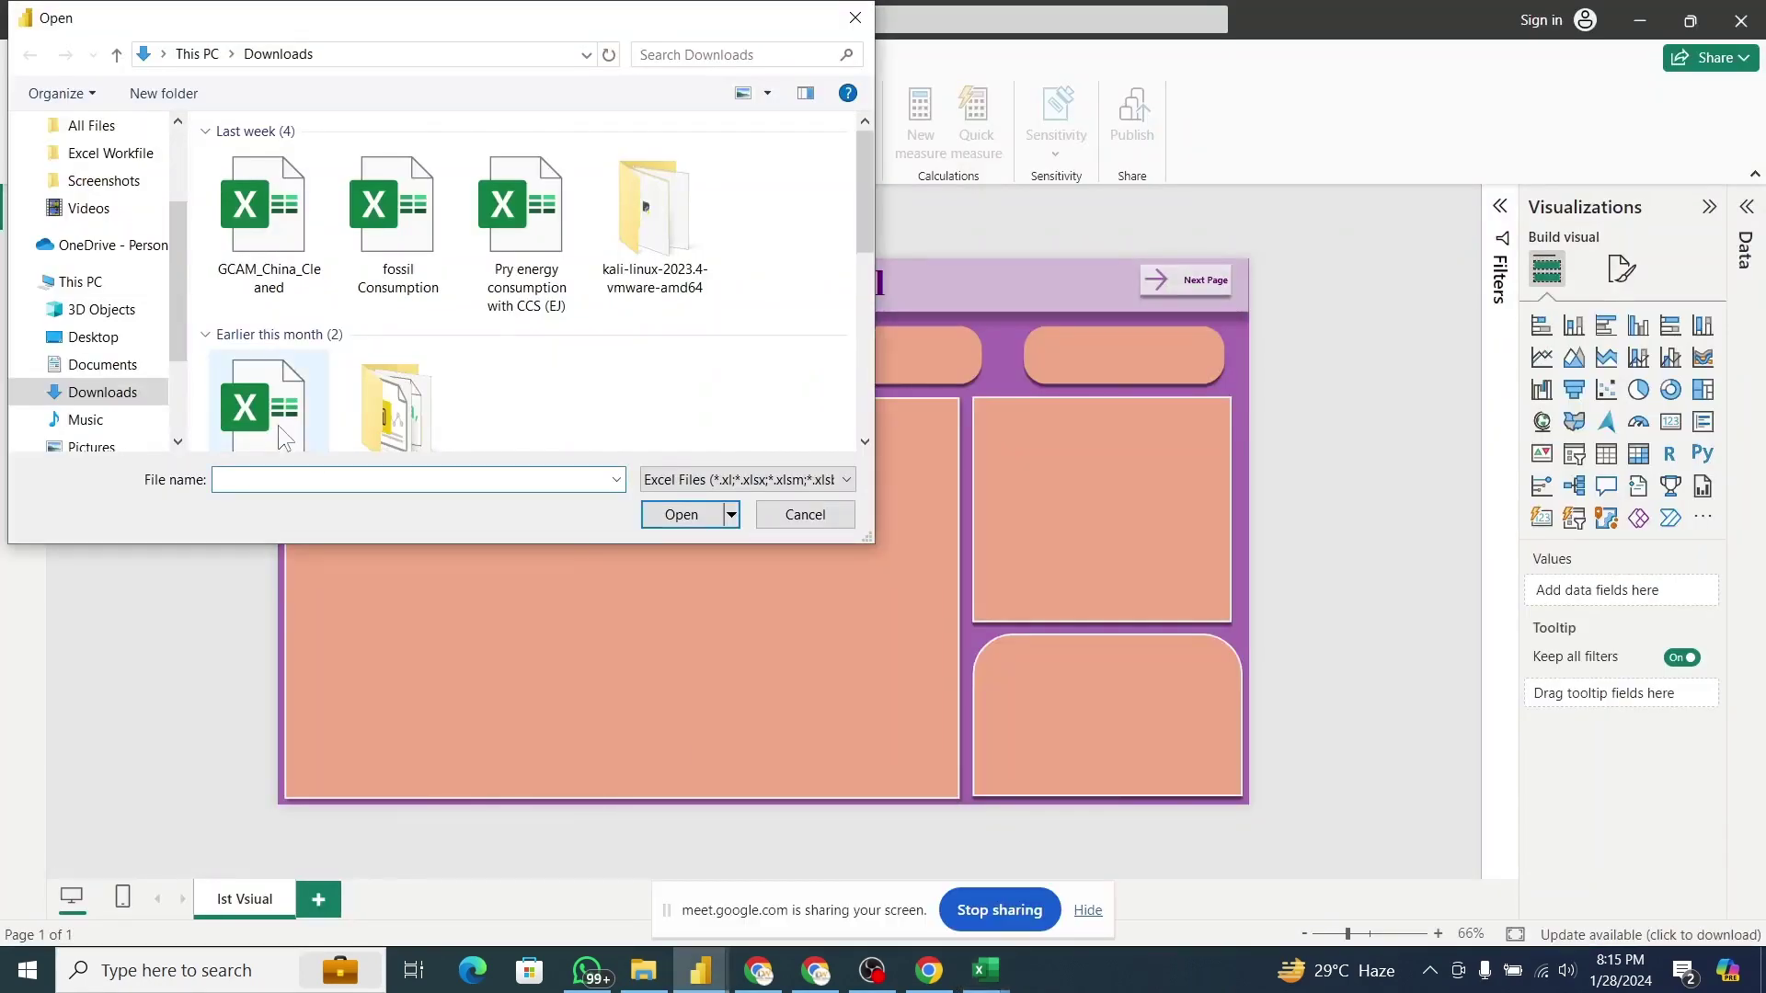
{"action": "left_click_drag", "start_coordinate": [177, 327], "coordinate": [172, 262]}
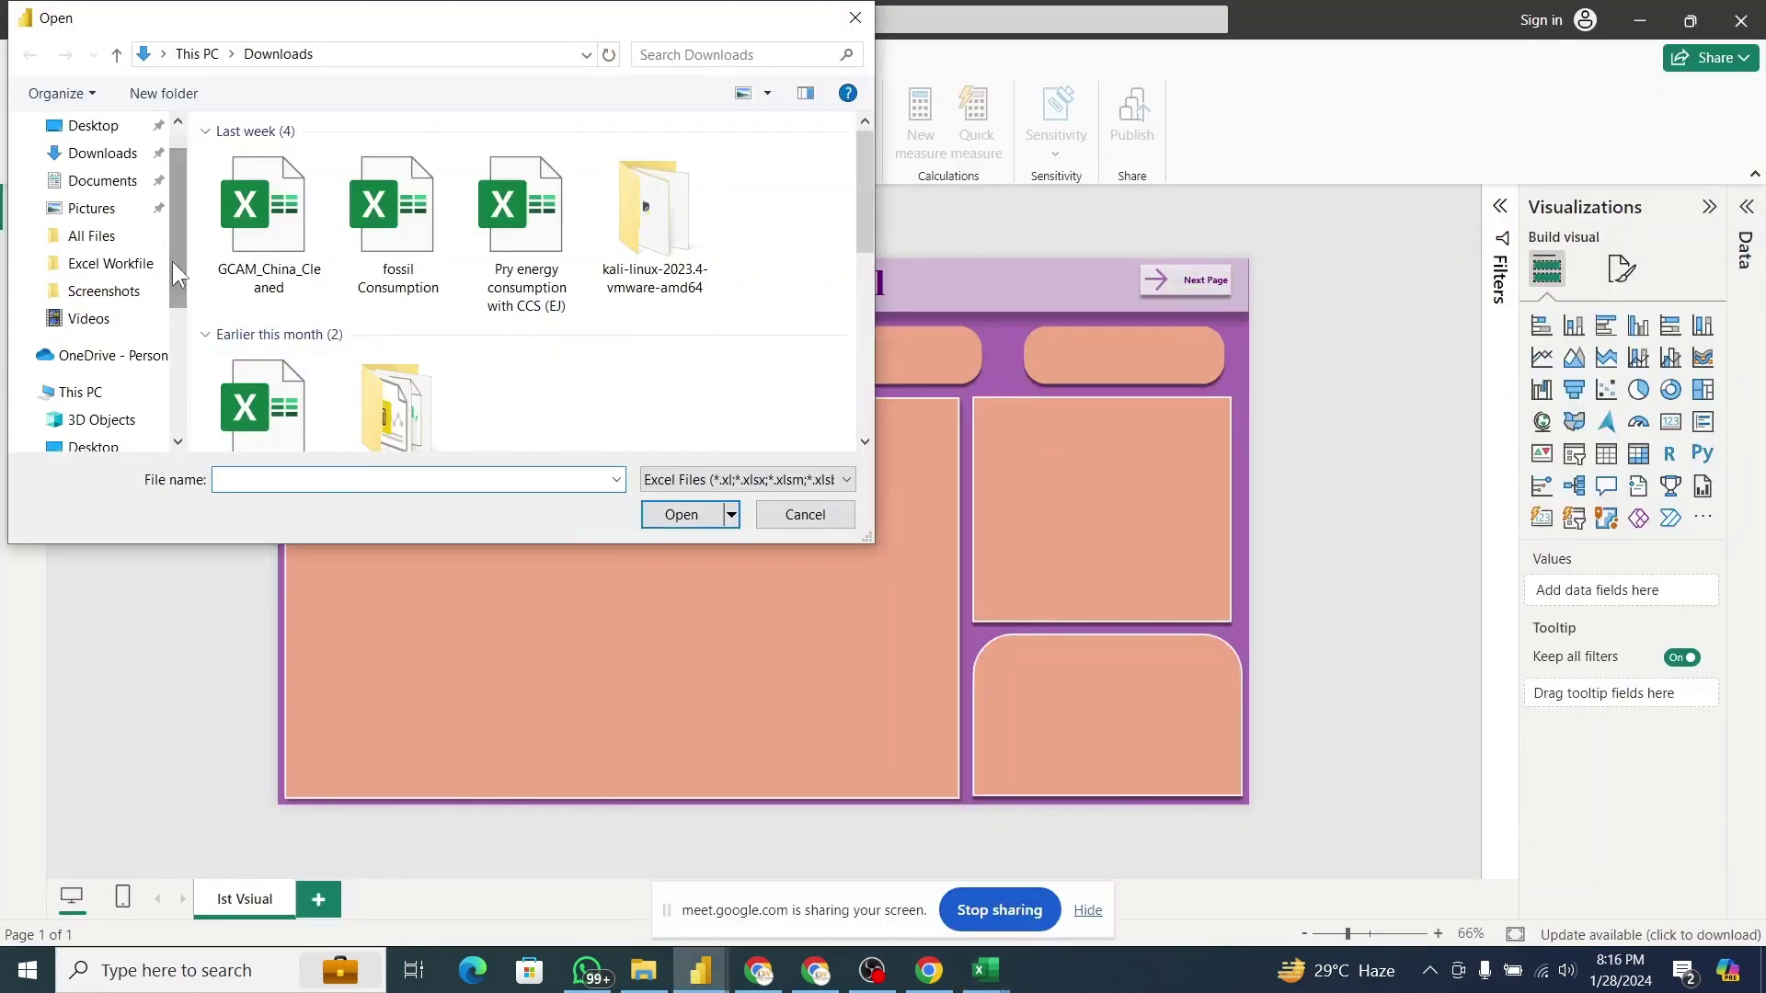
{"action": "left_click", "coordinate": [123, 241]}
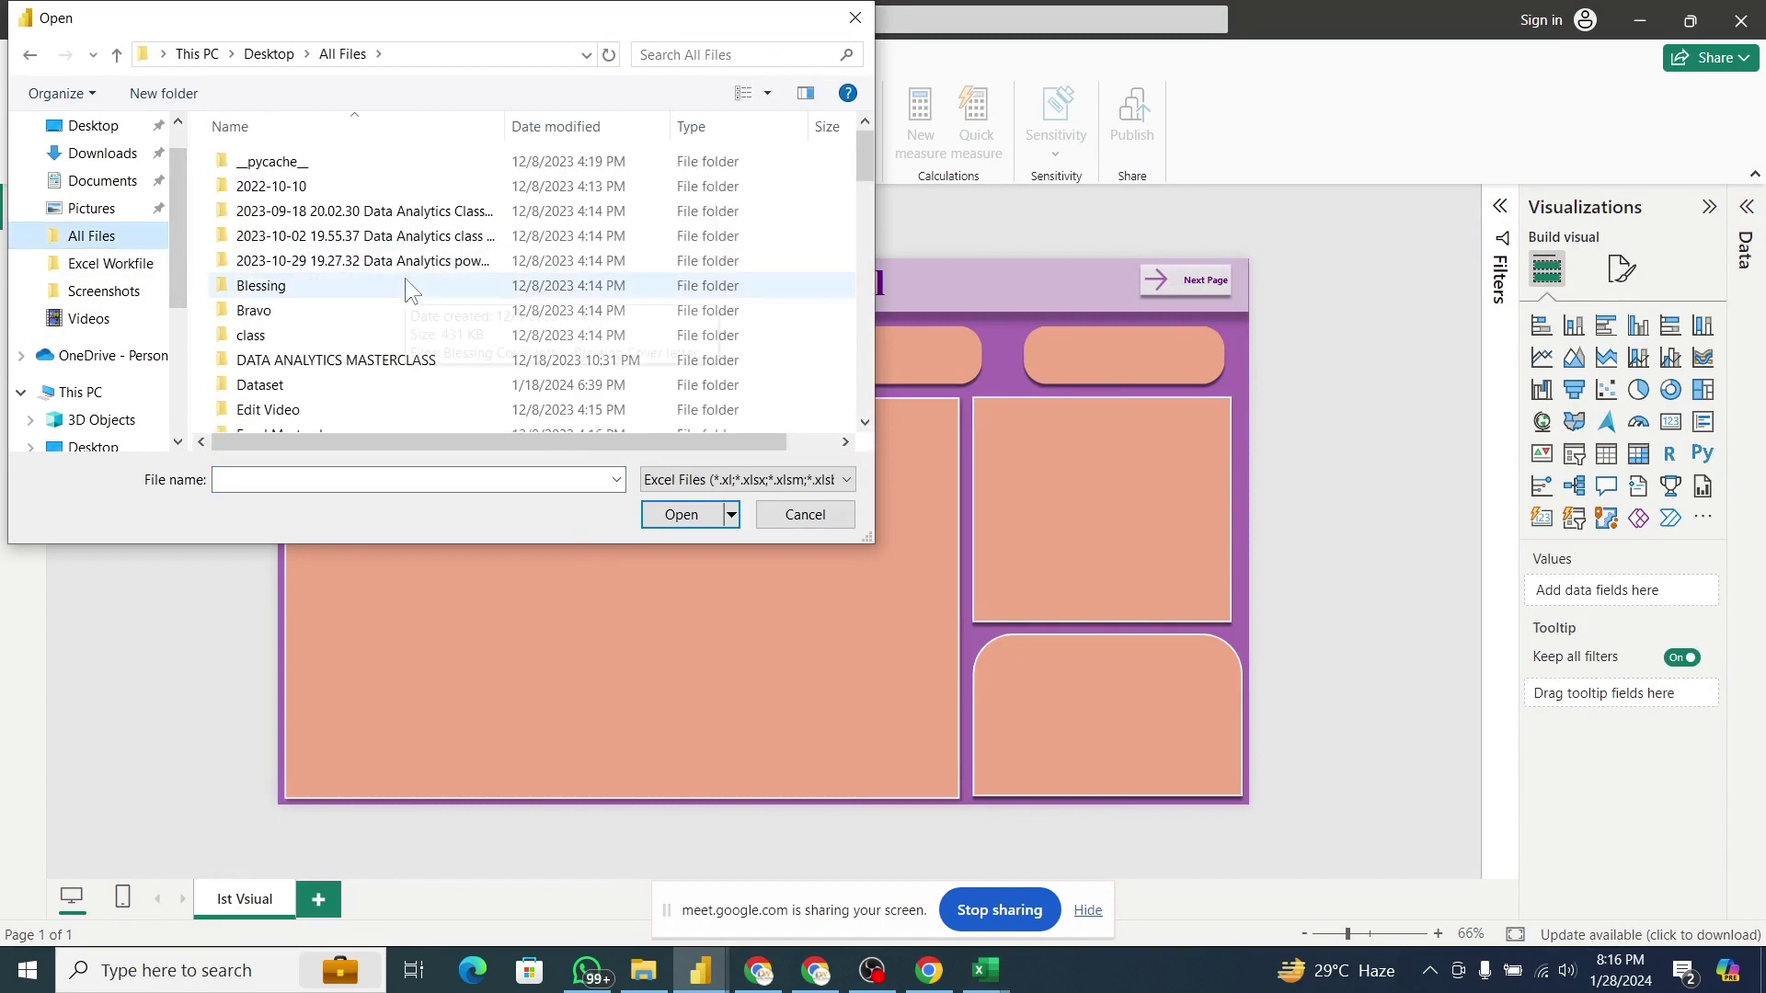
{"action": "left_click_drag", "start_coordinate": [869, 152], "coordinate": [863, 251]}
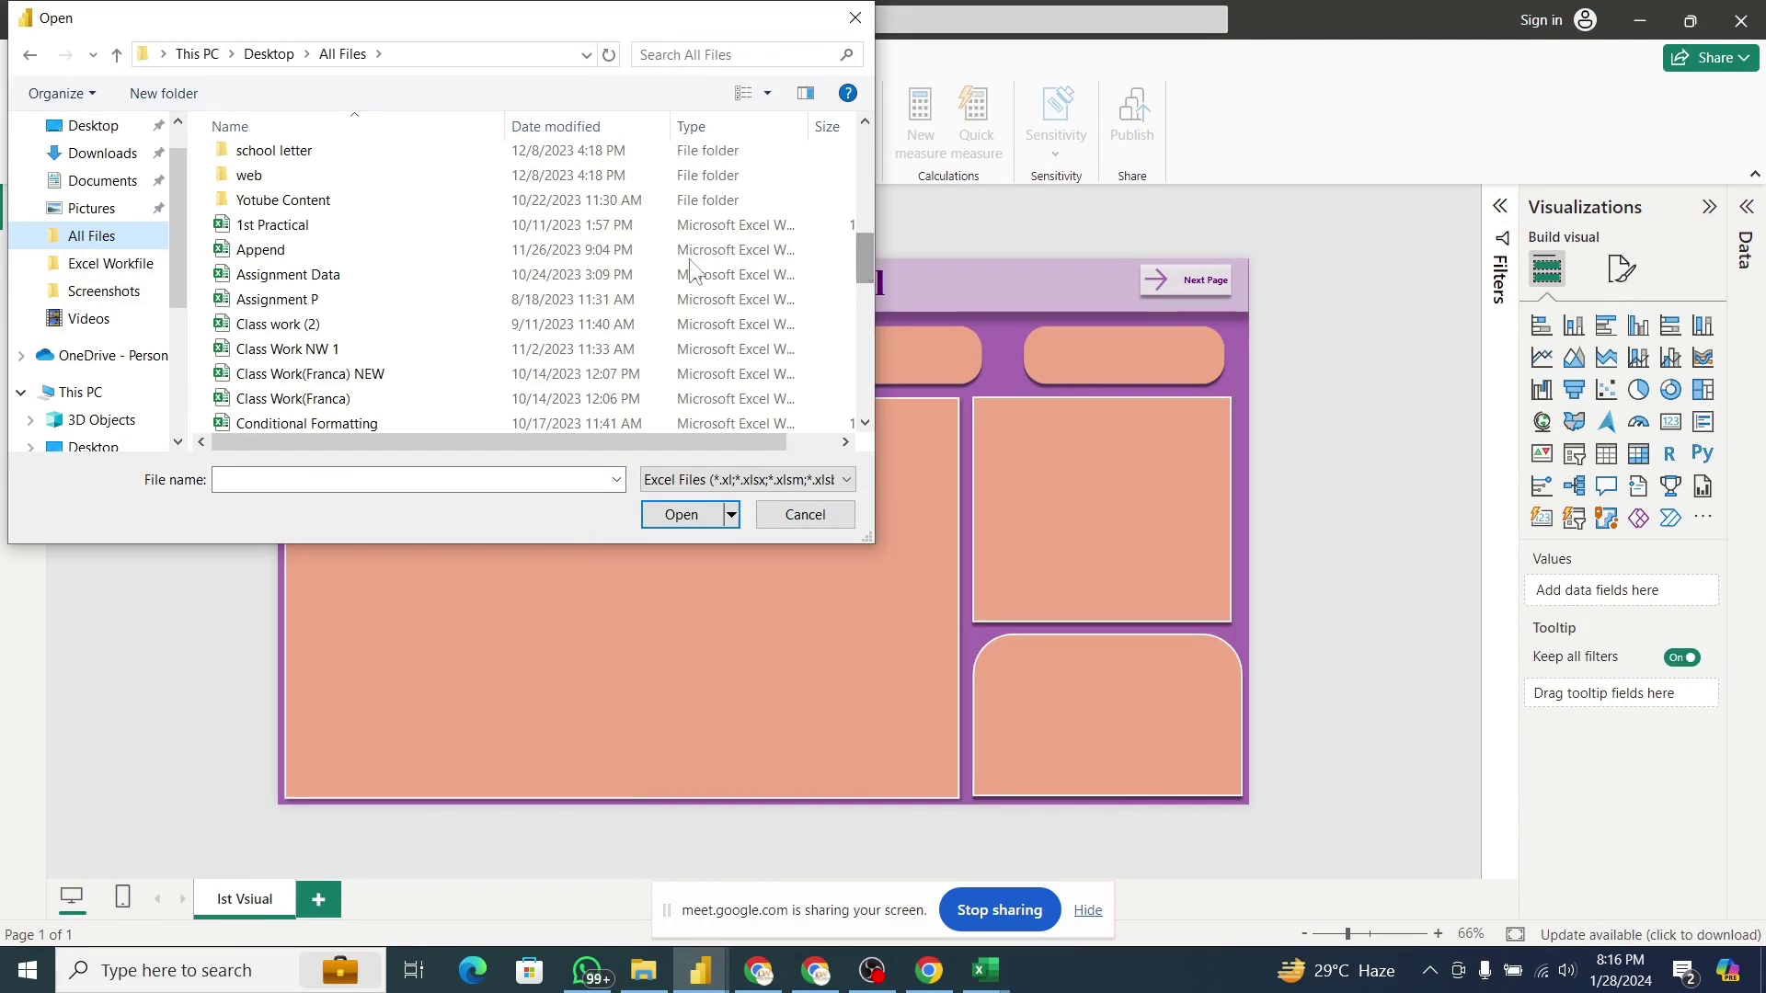
{"action": "left_click", "coordinate": [258, 252]}
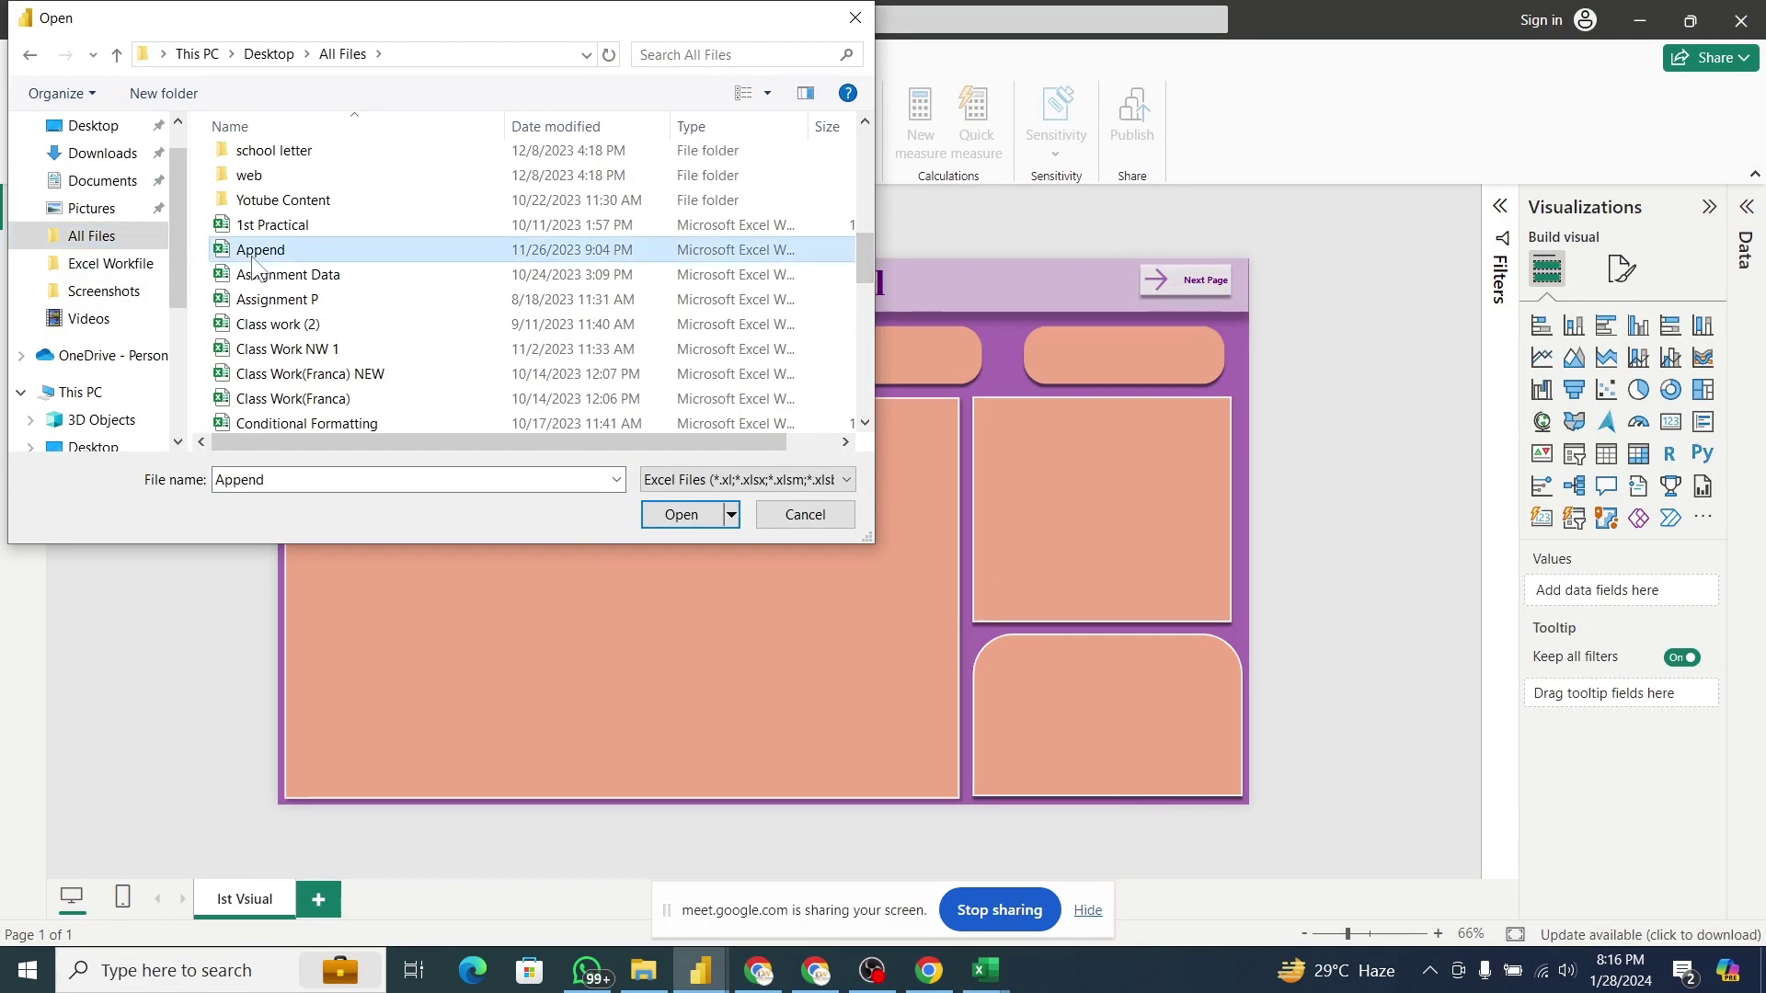
{"action": "left_click", "coordinate": [692, 521]}
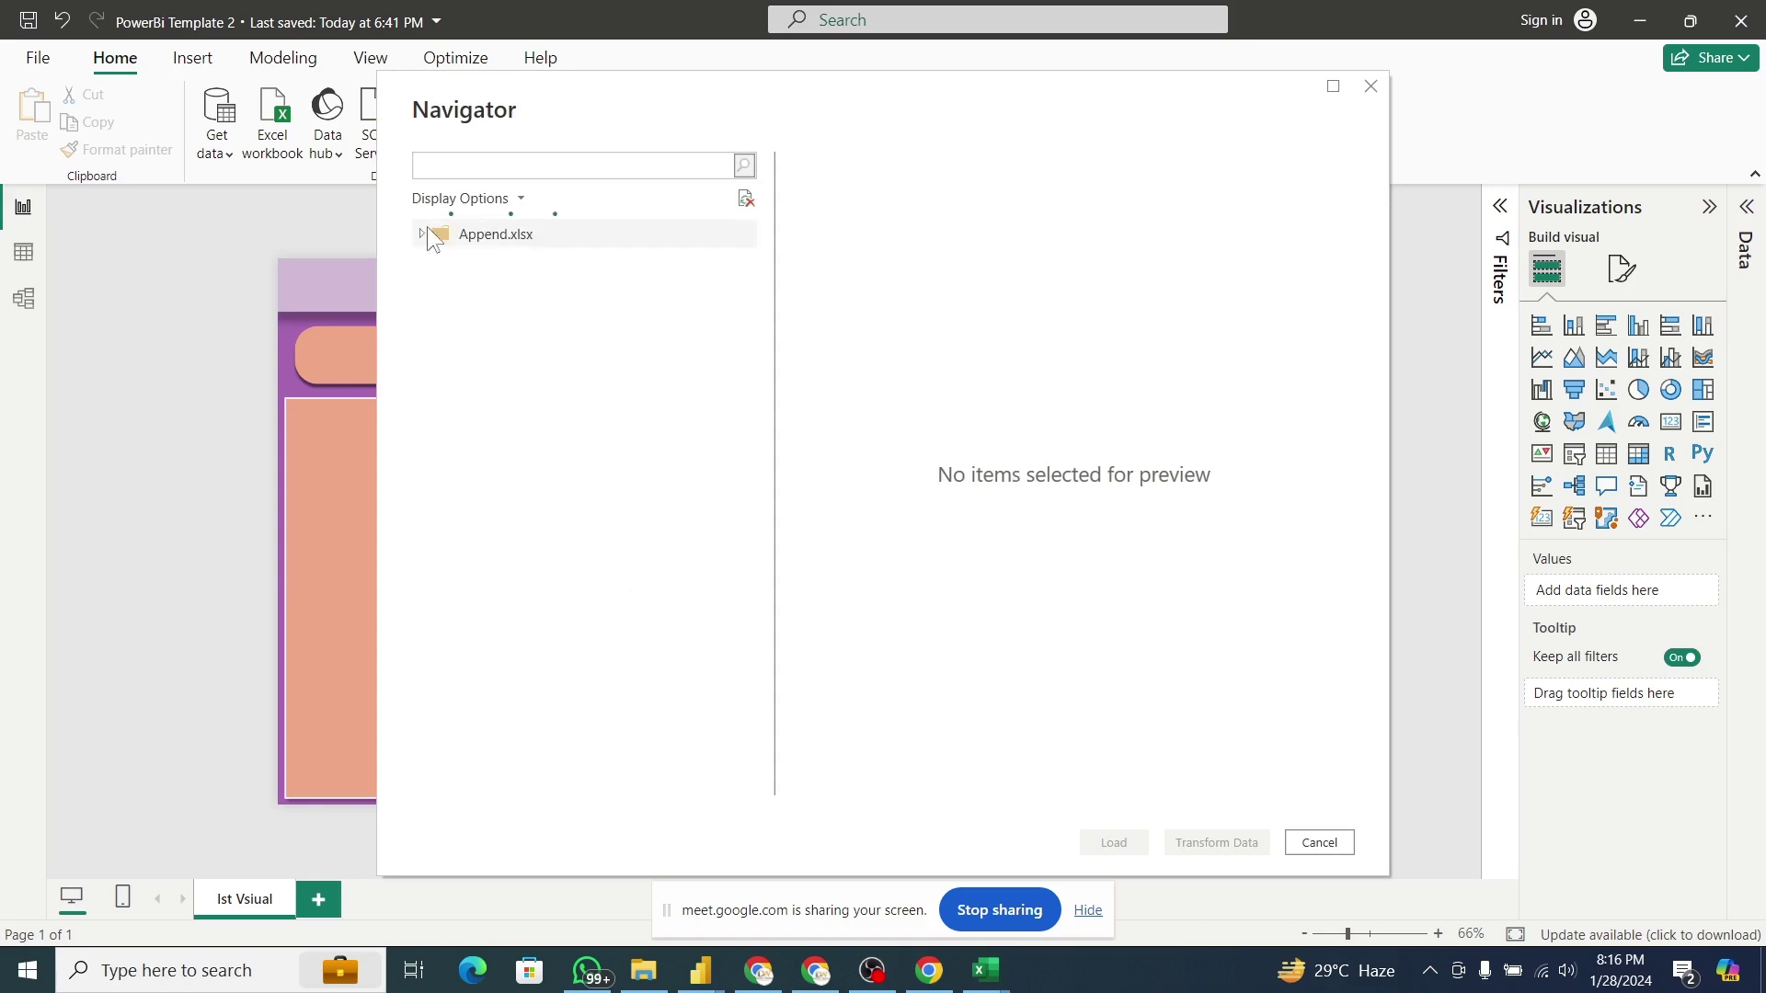
Bring the Data and New Data sheets of Append.xlsx into Power Query for transformation and dismiss the preview notice.
{"action": "left_click", "coordinate": [427, 228]}
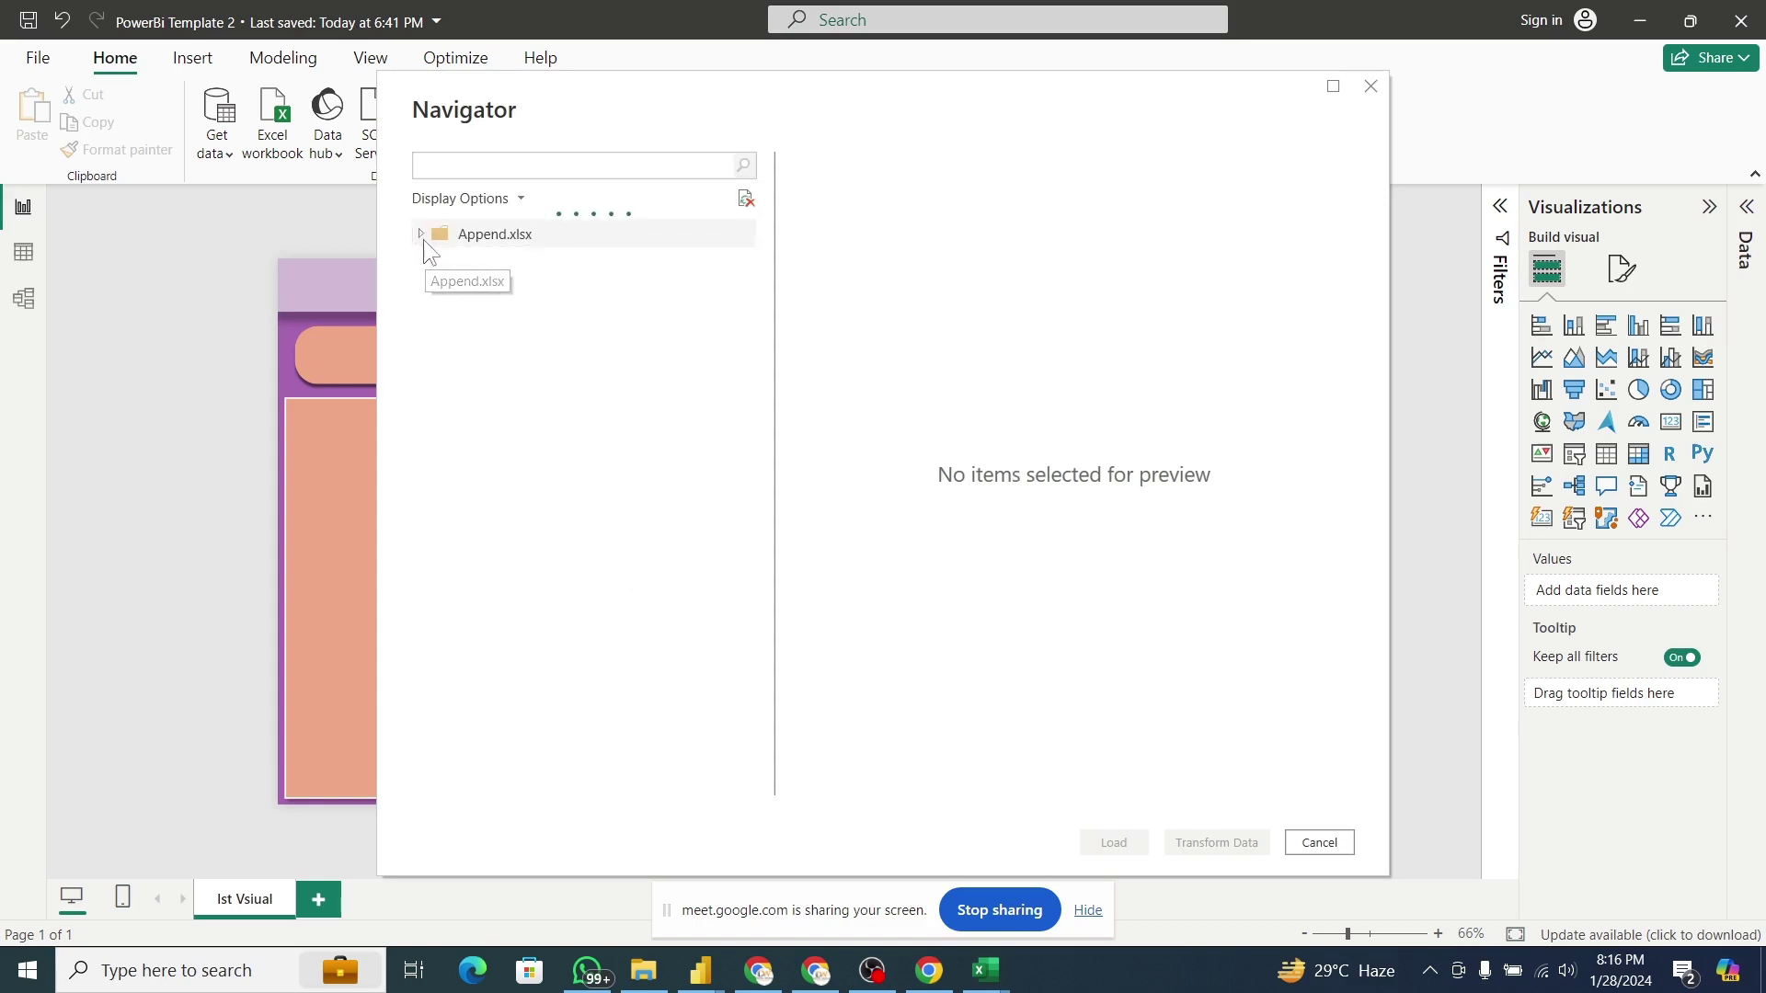
{"action": "left_click", "coordinate": [421, 232]}
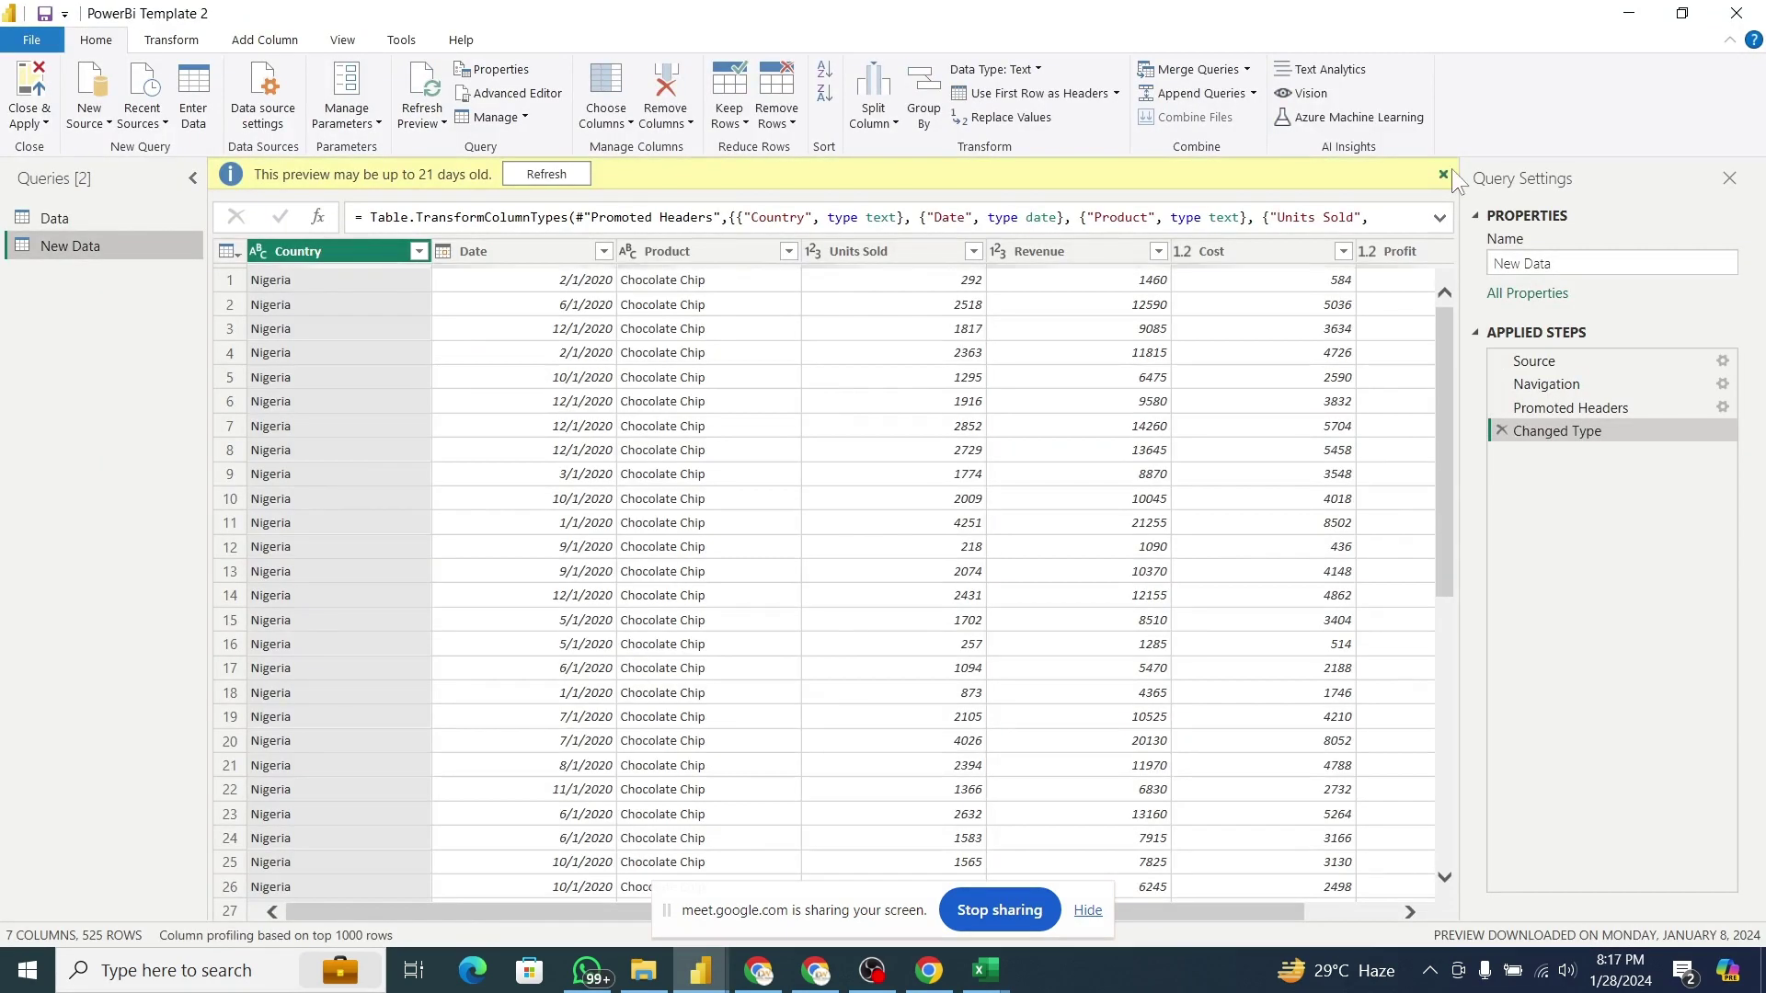
{"action": "left_click", "coordinate": [1446, 173]}
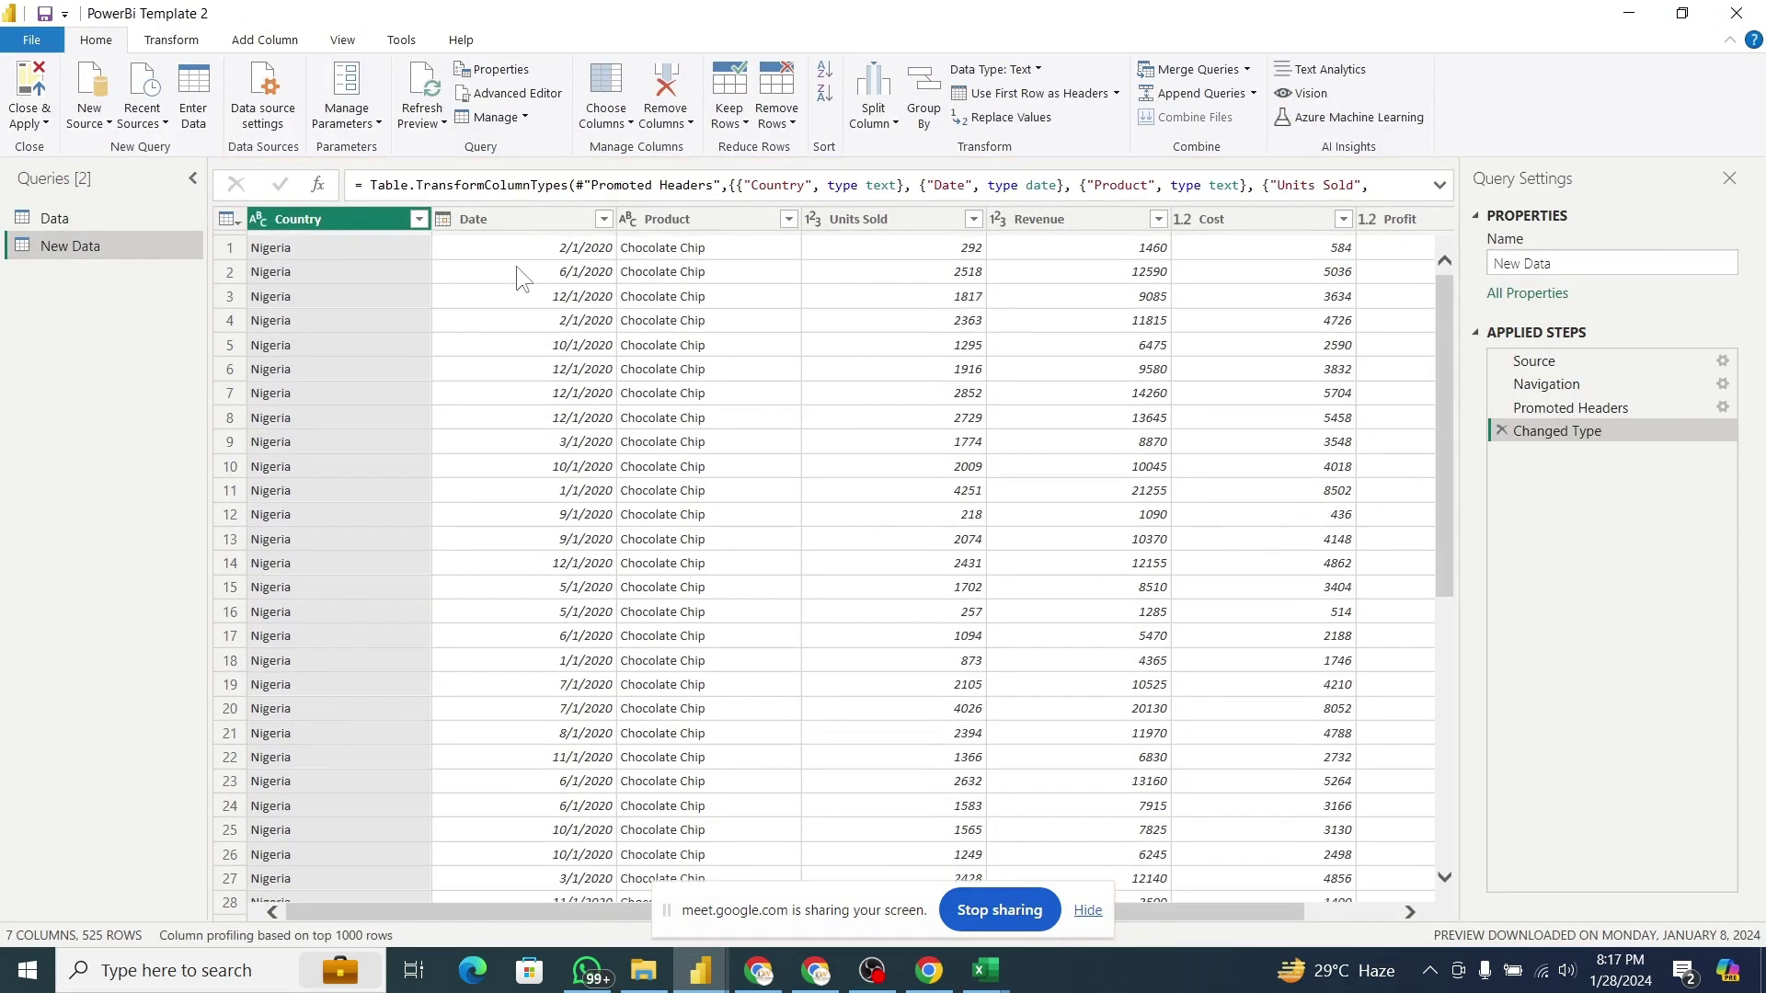
Append the New Data table to the Data query as a two-table append.
{"action": "left_click", "coordinate": [84, 220]}
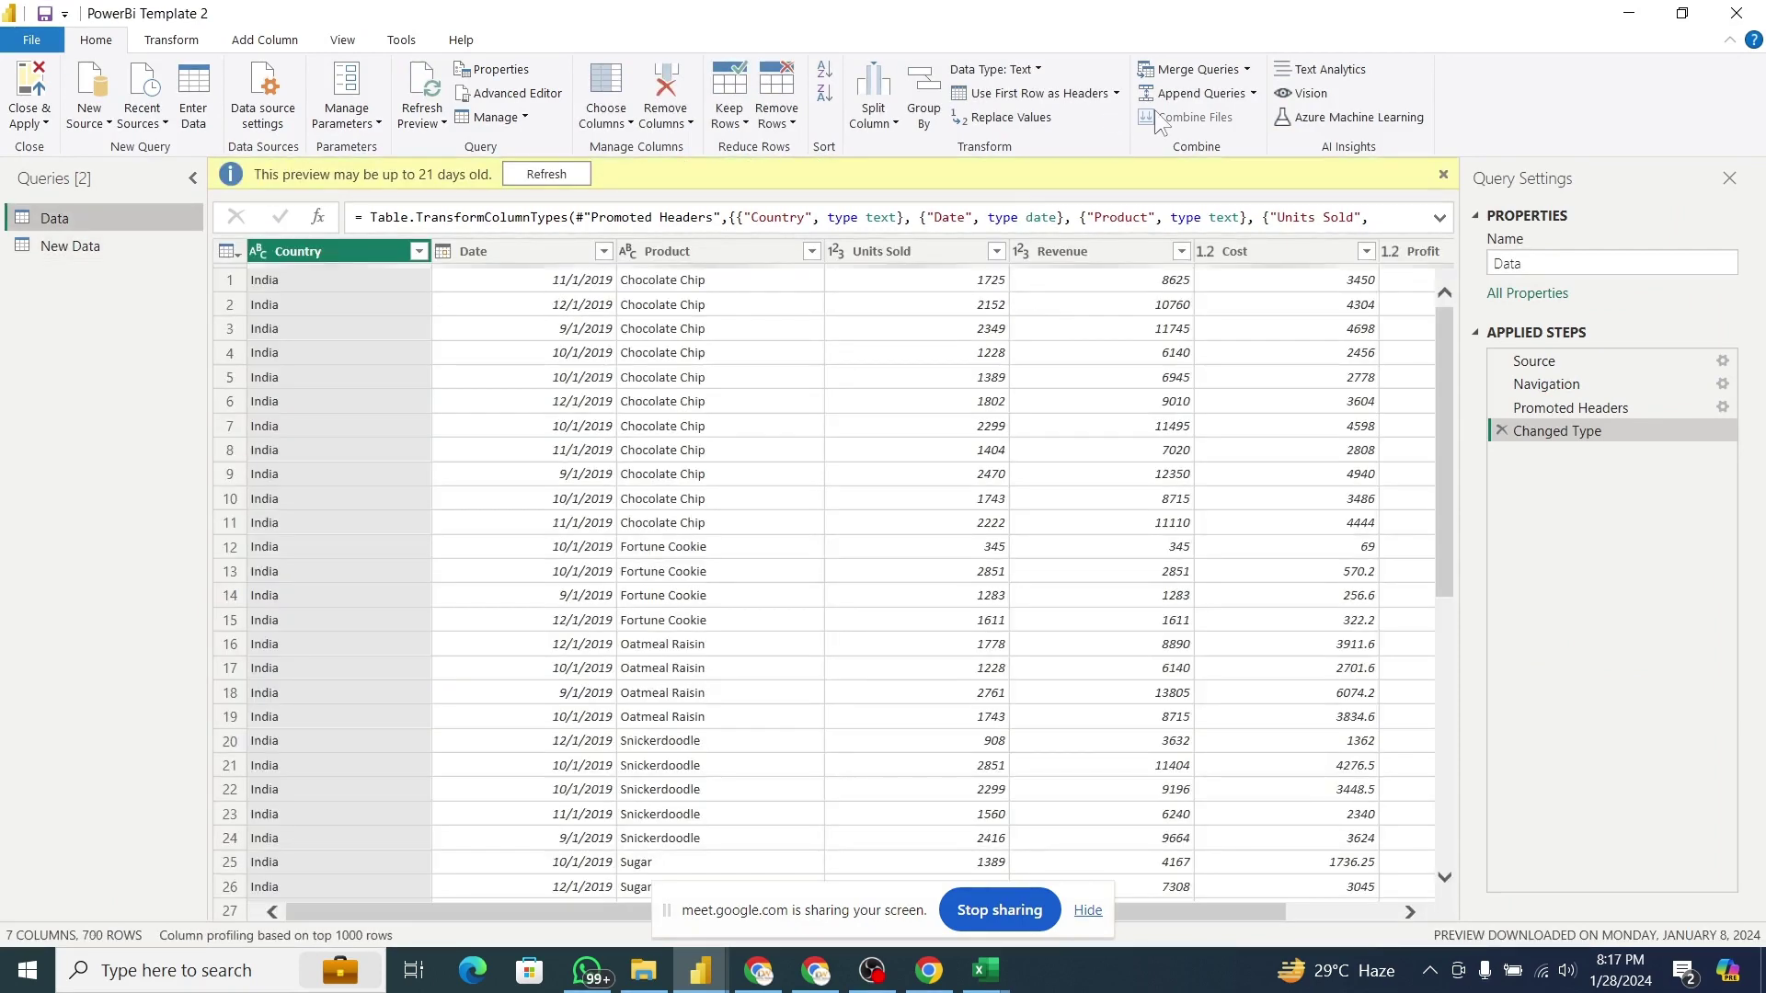
{"action": "left_click", "coordinate": [1444, 174]}
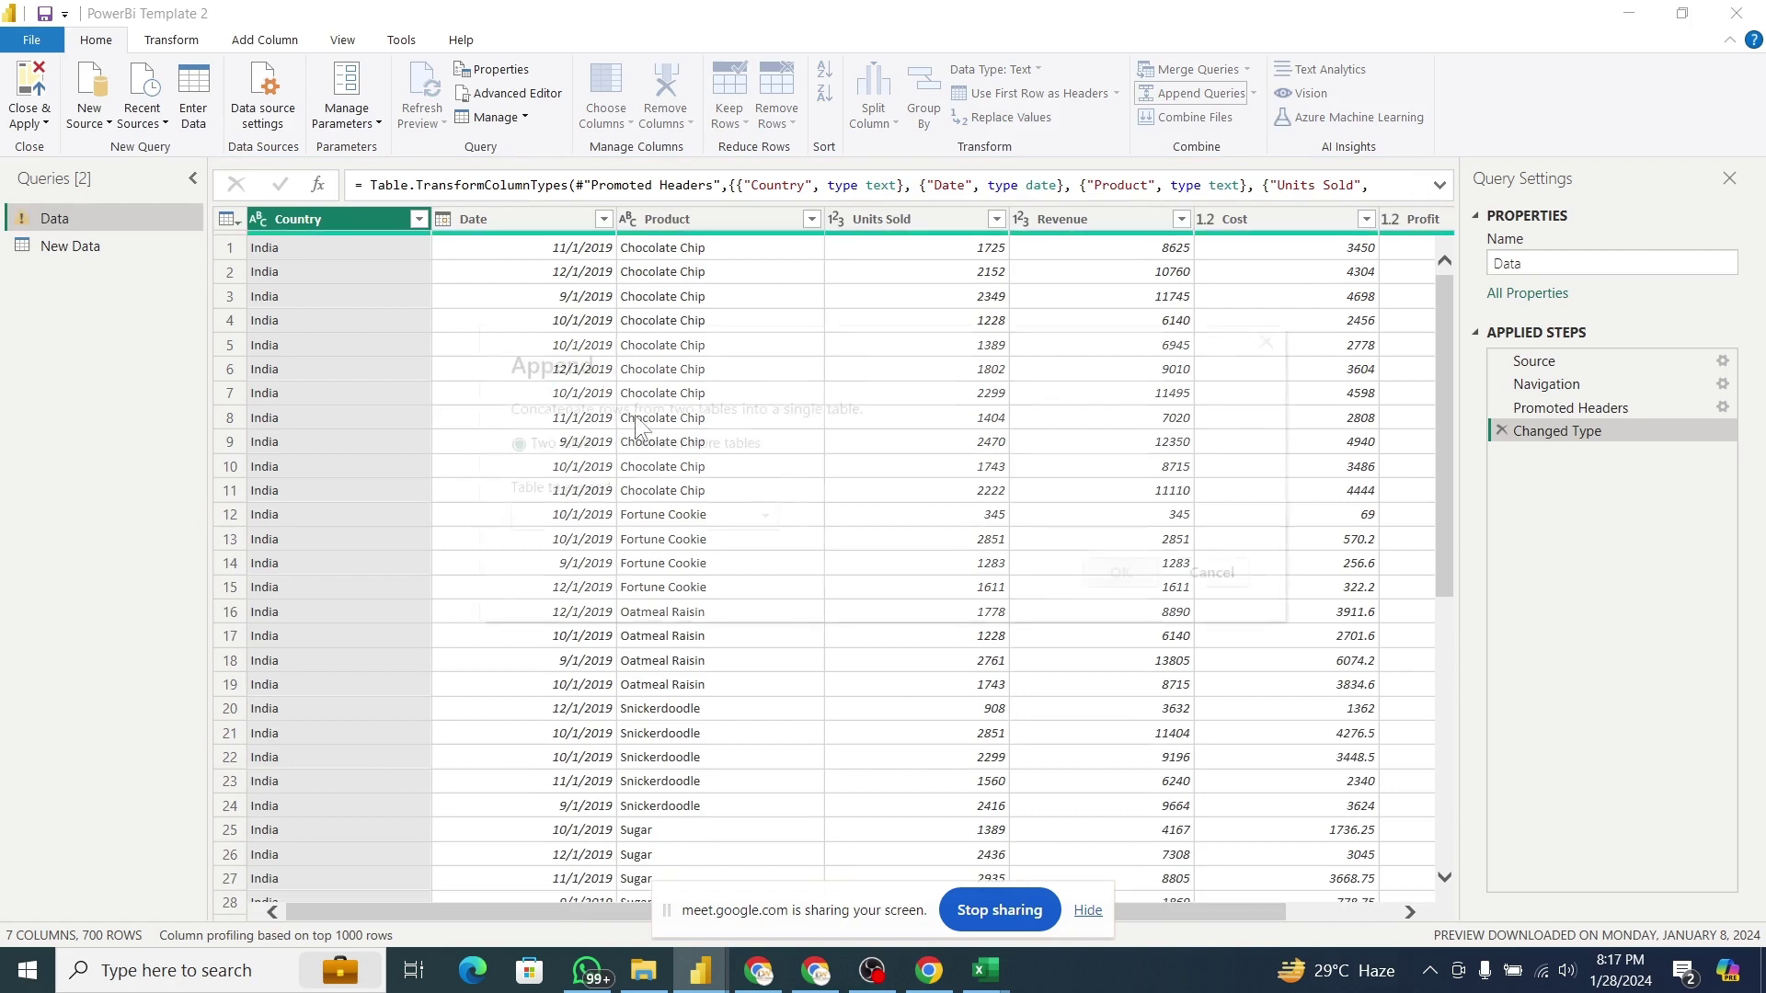
{"action": "left_click", "coordinate": [653, 517]}
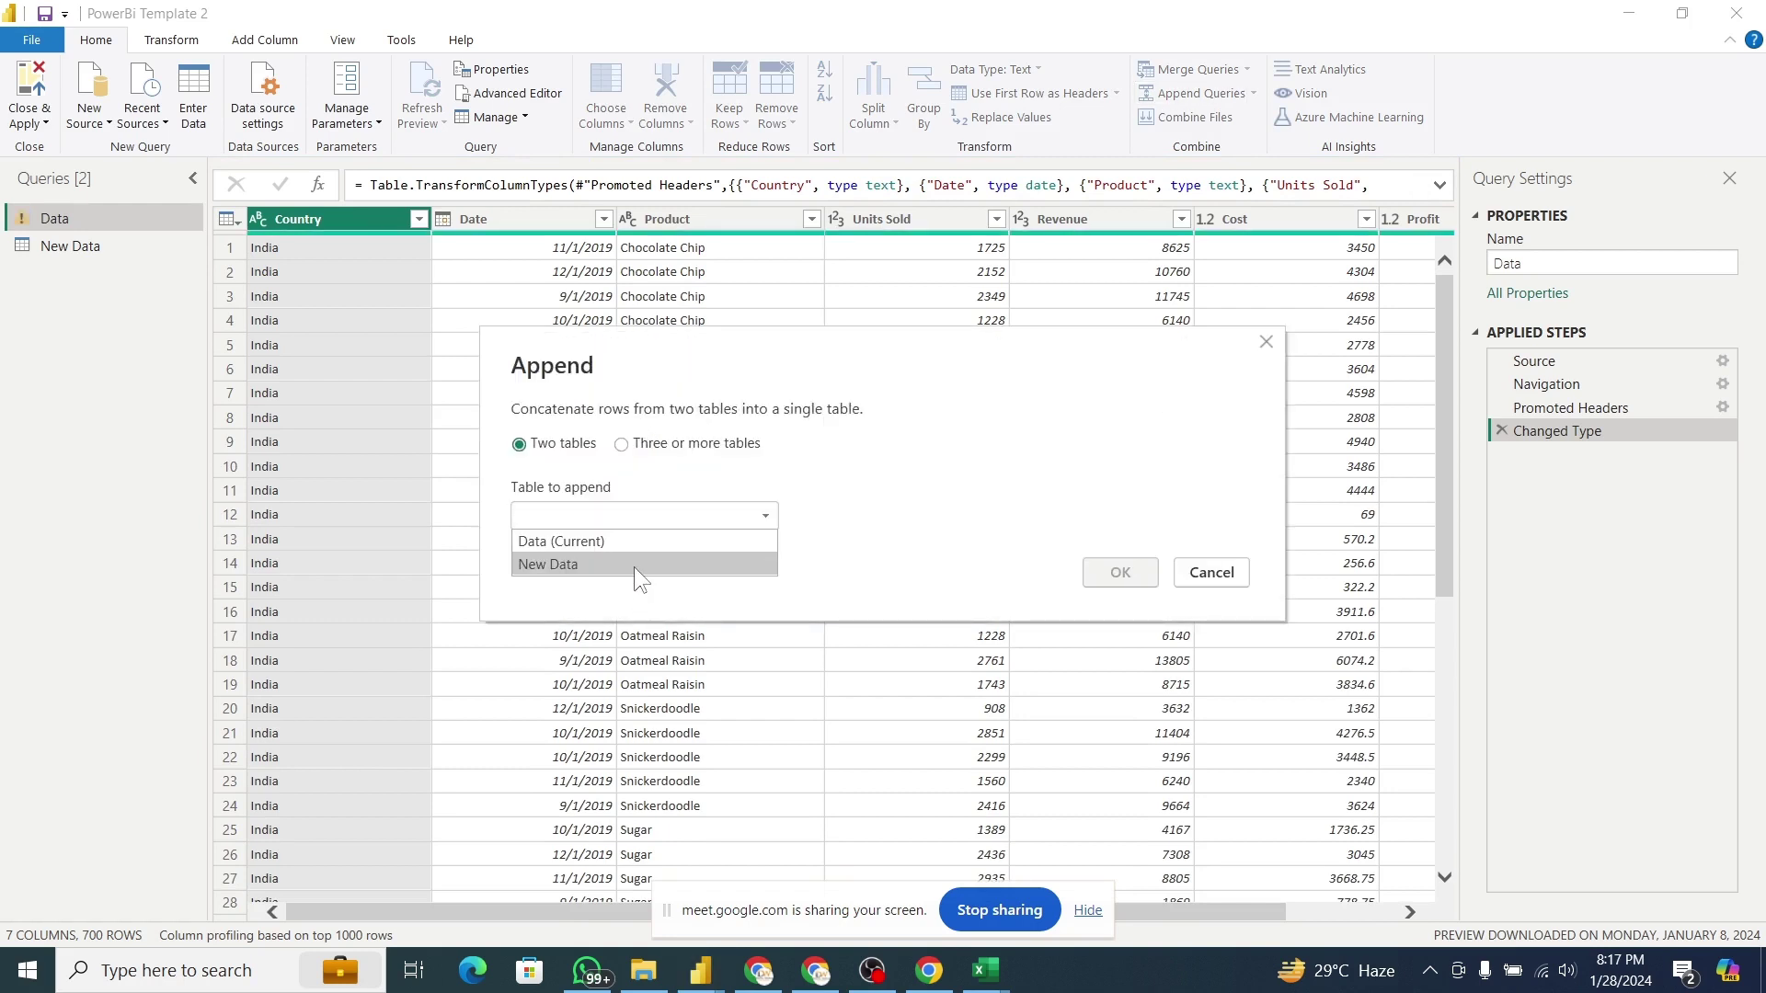
{"action": "left_click", "coordinate": [743, 567]}
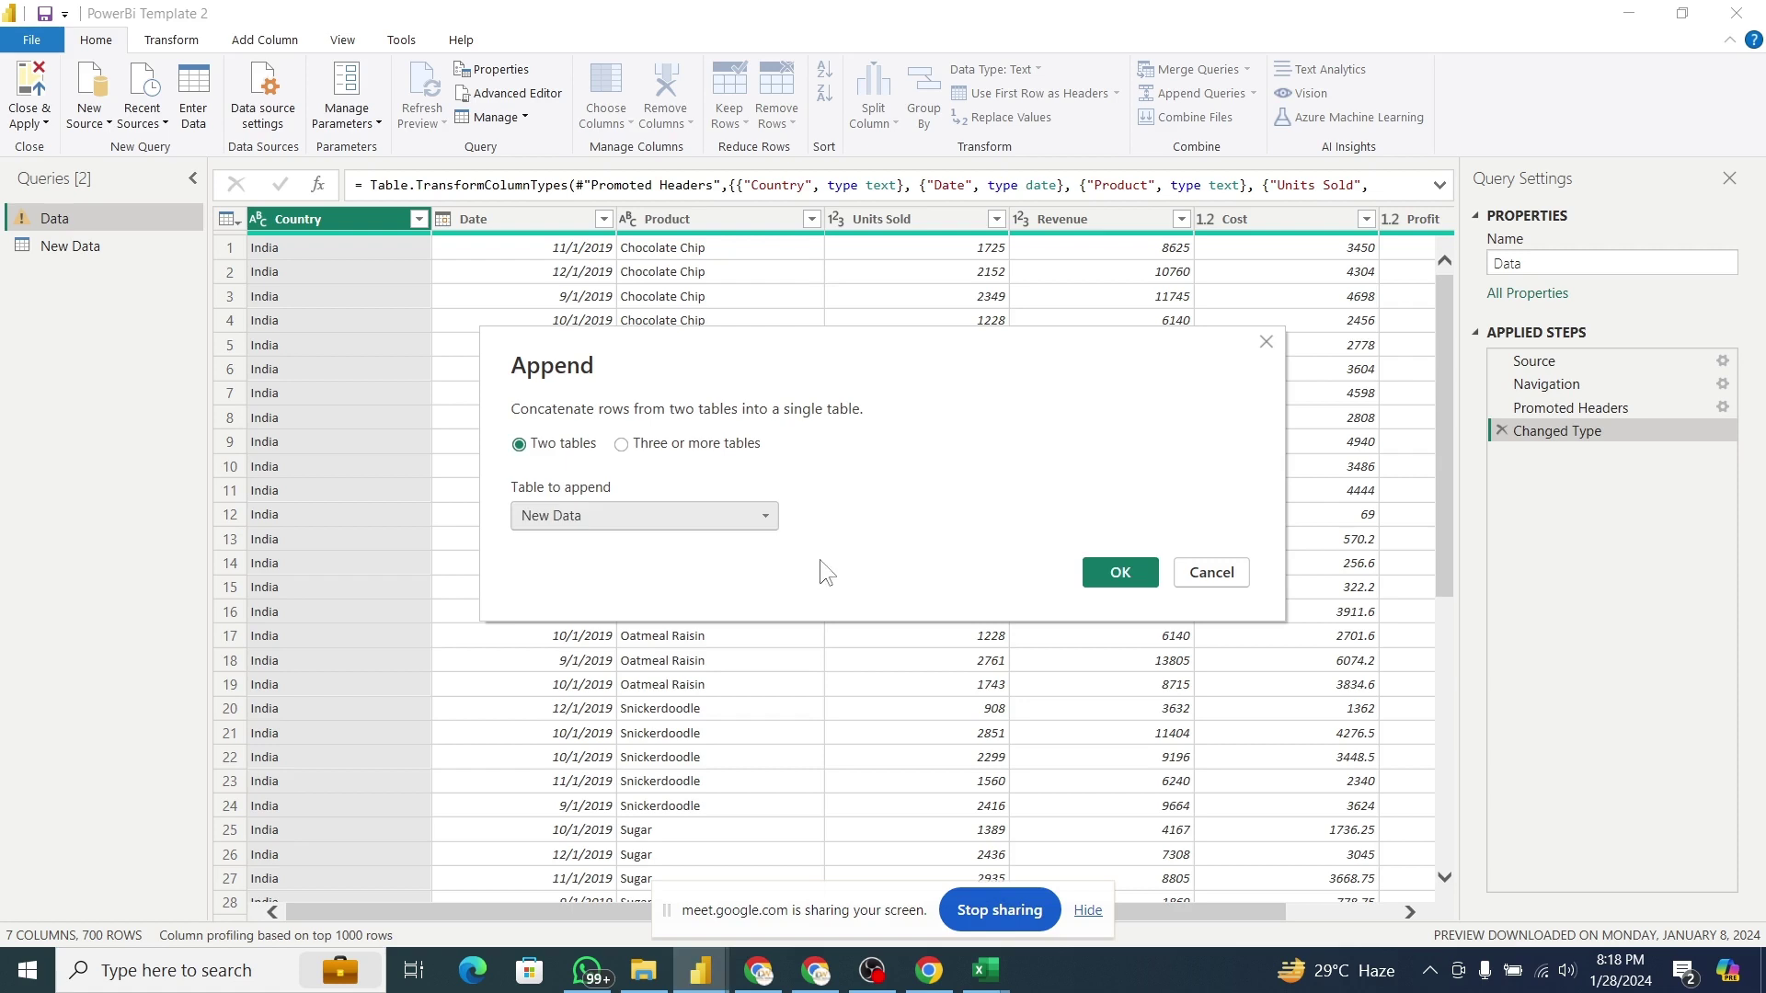
{"action": "left_click", "coordinate": [1119, 572]}
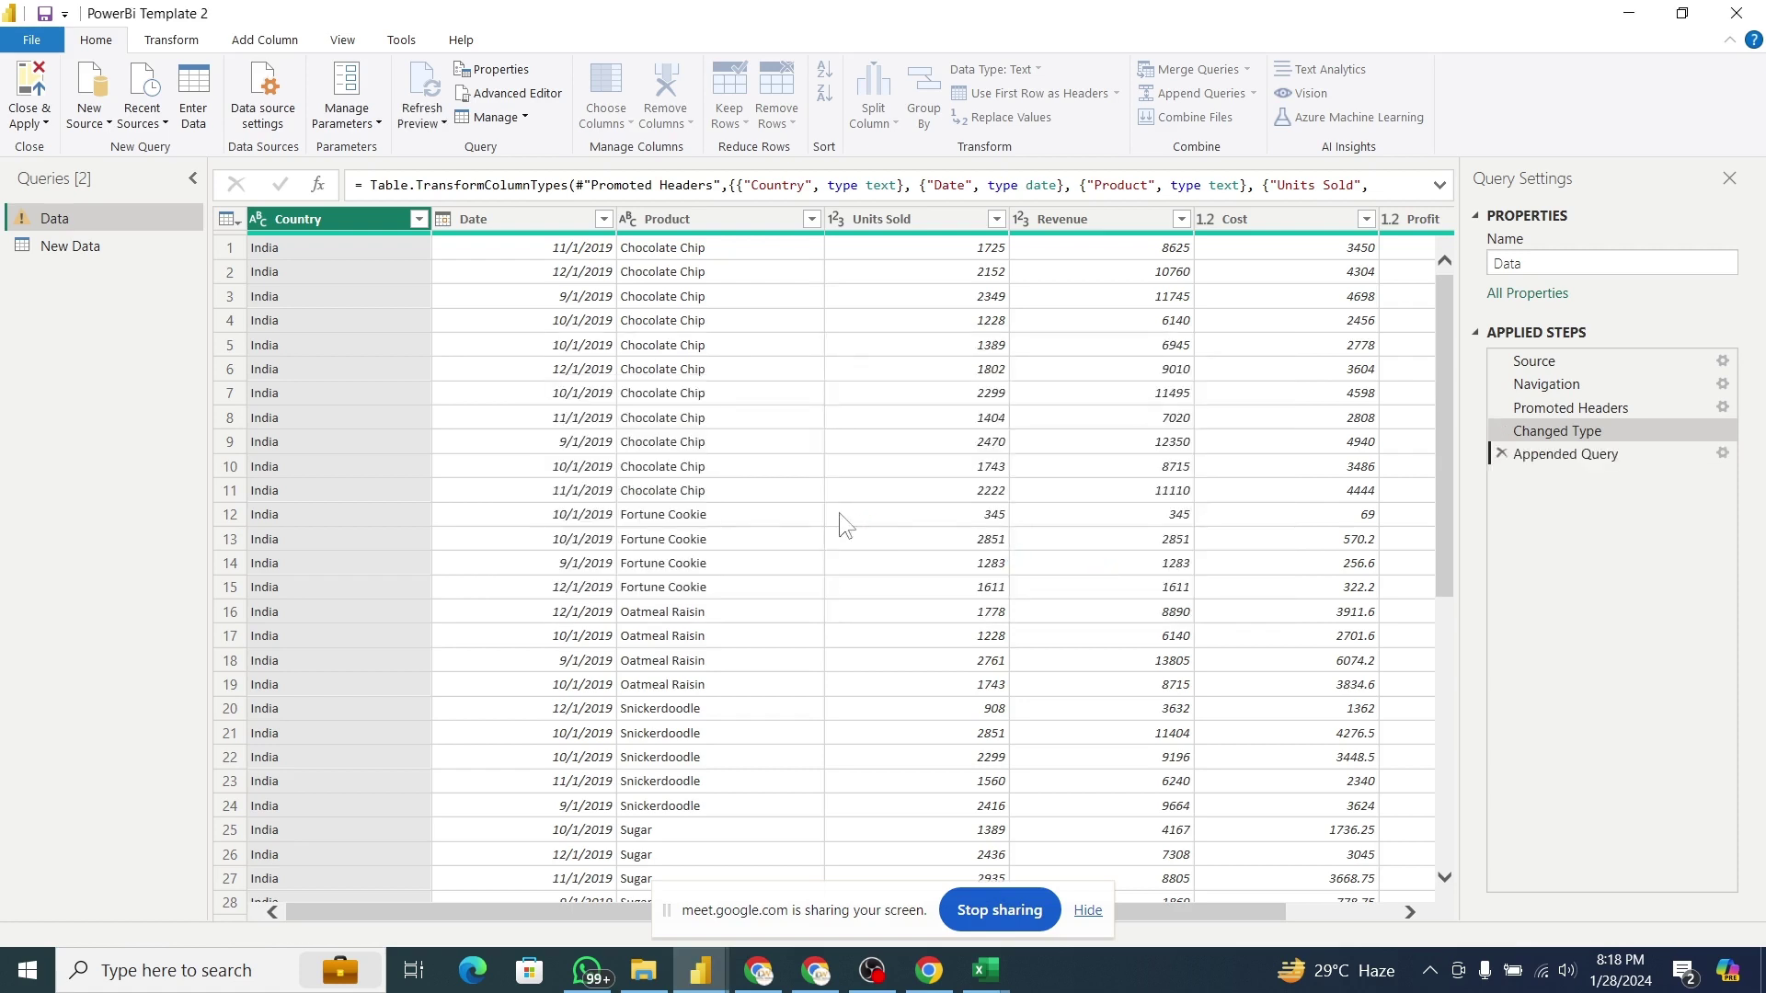
Disable loading of the New Data query into the report.
{"action": "left_click", "coordinate": [114, 252]}
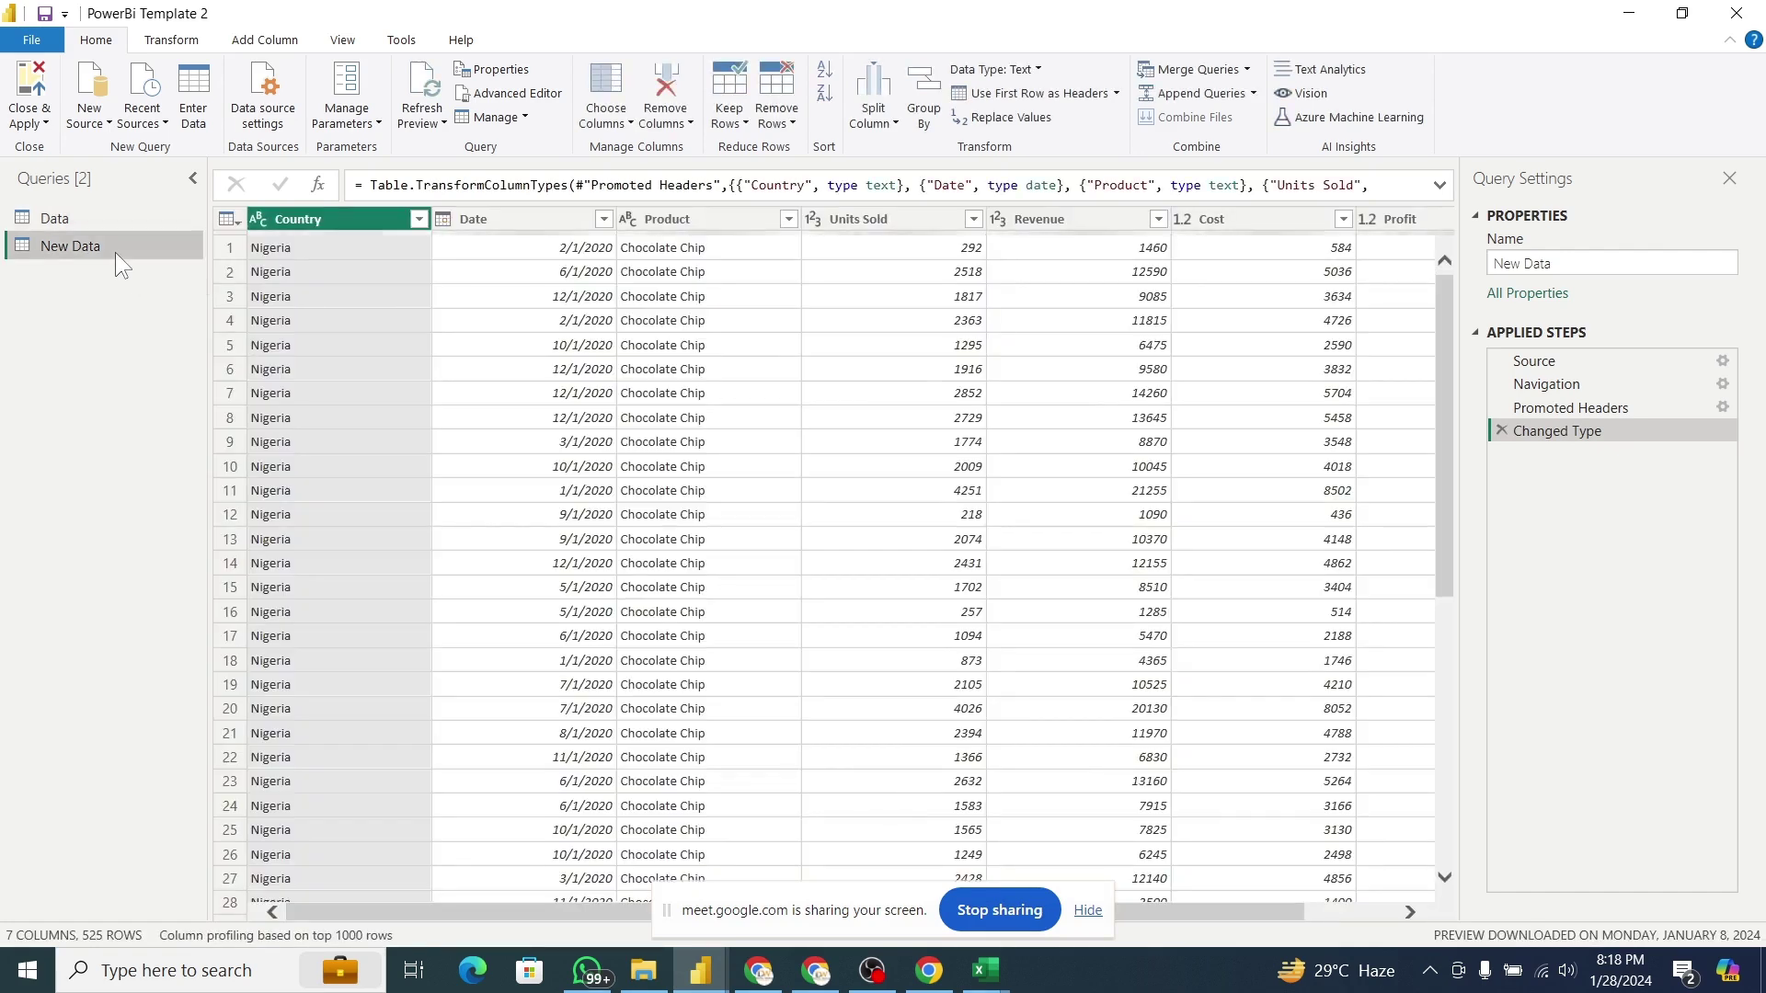
{"action": "right_click", "coordinate": [115, 254]}
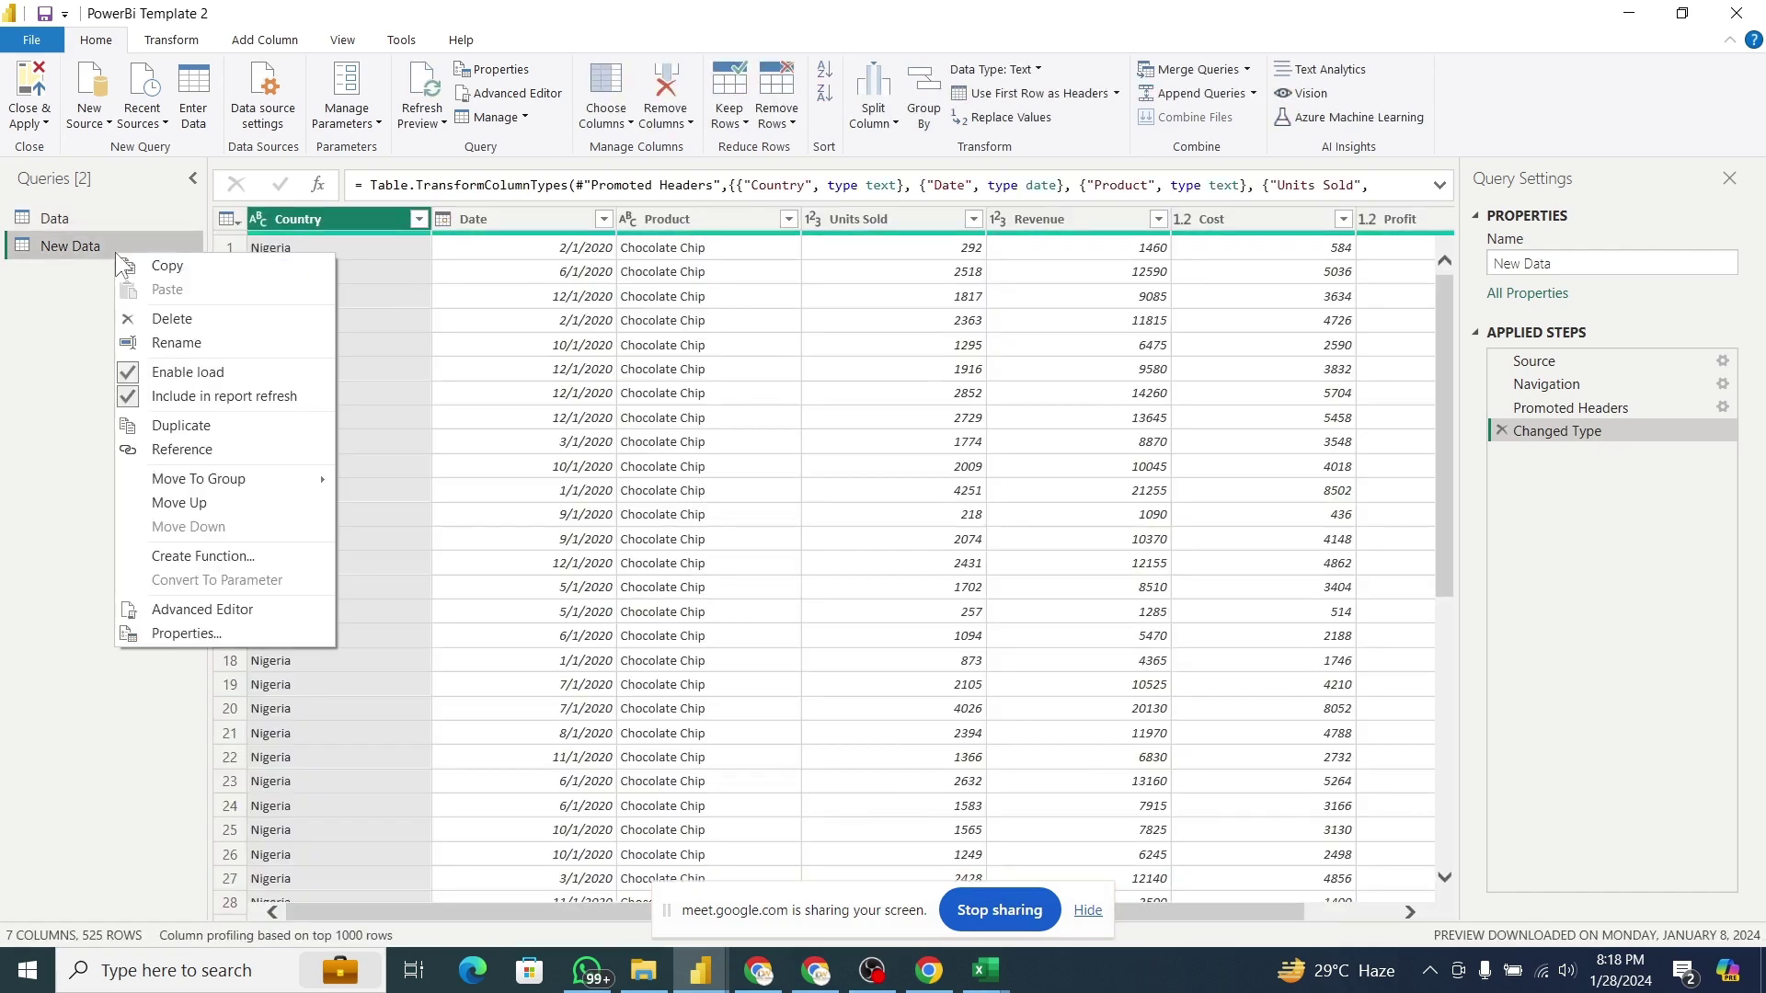
{"action": "left_click", "coordinate": [170, 366]}
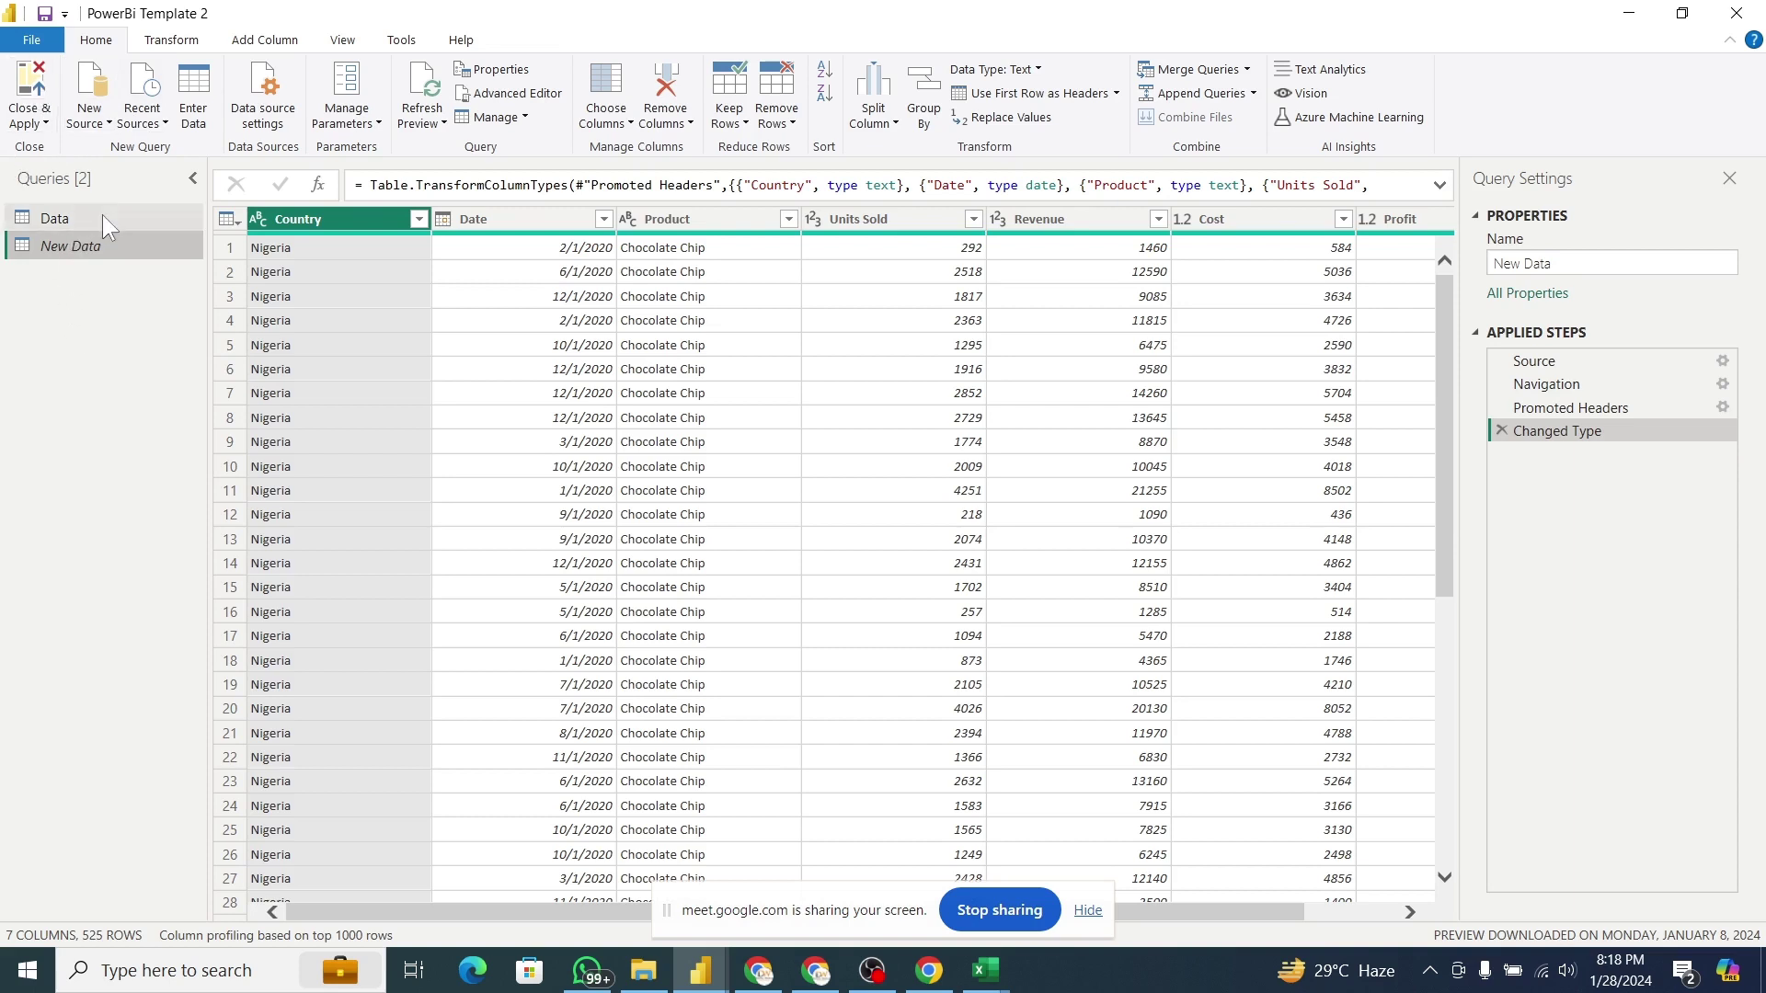
Close the query editor and apply the query changes to the report.
{"action": "right_click", "coordinate": [42, 92]}
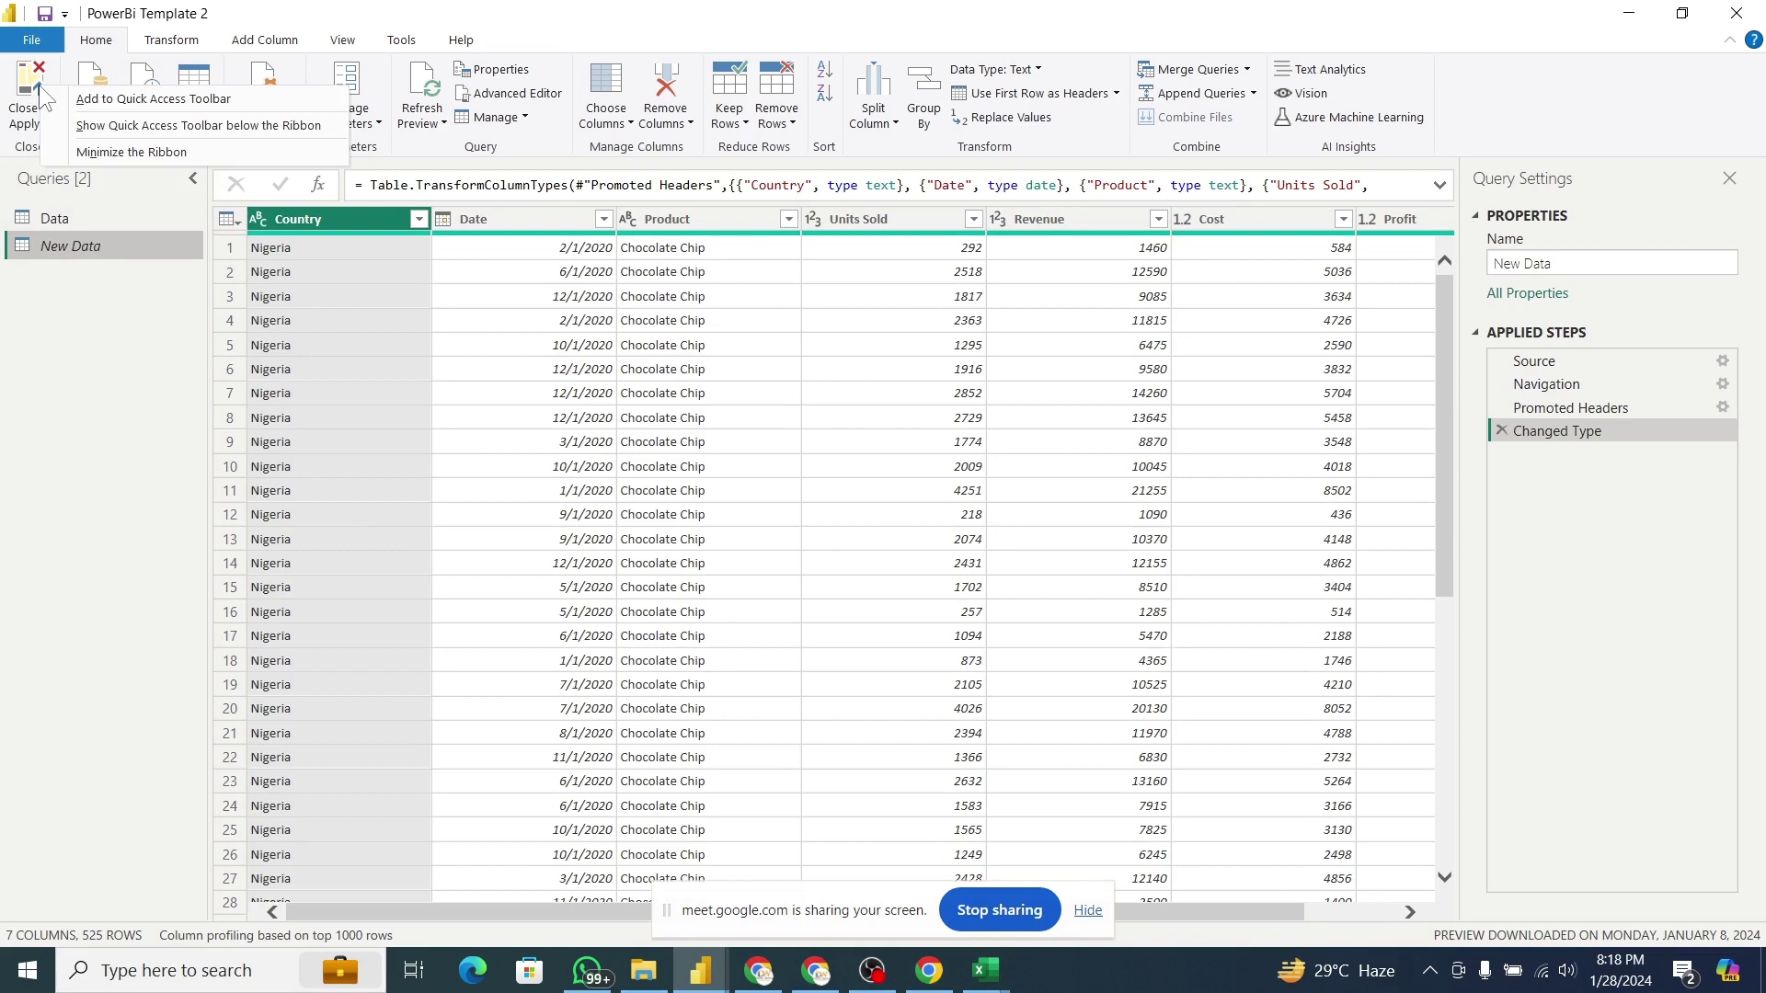
{"action": "left_click", "coordinate": [16, 99]}
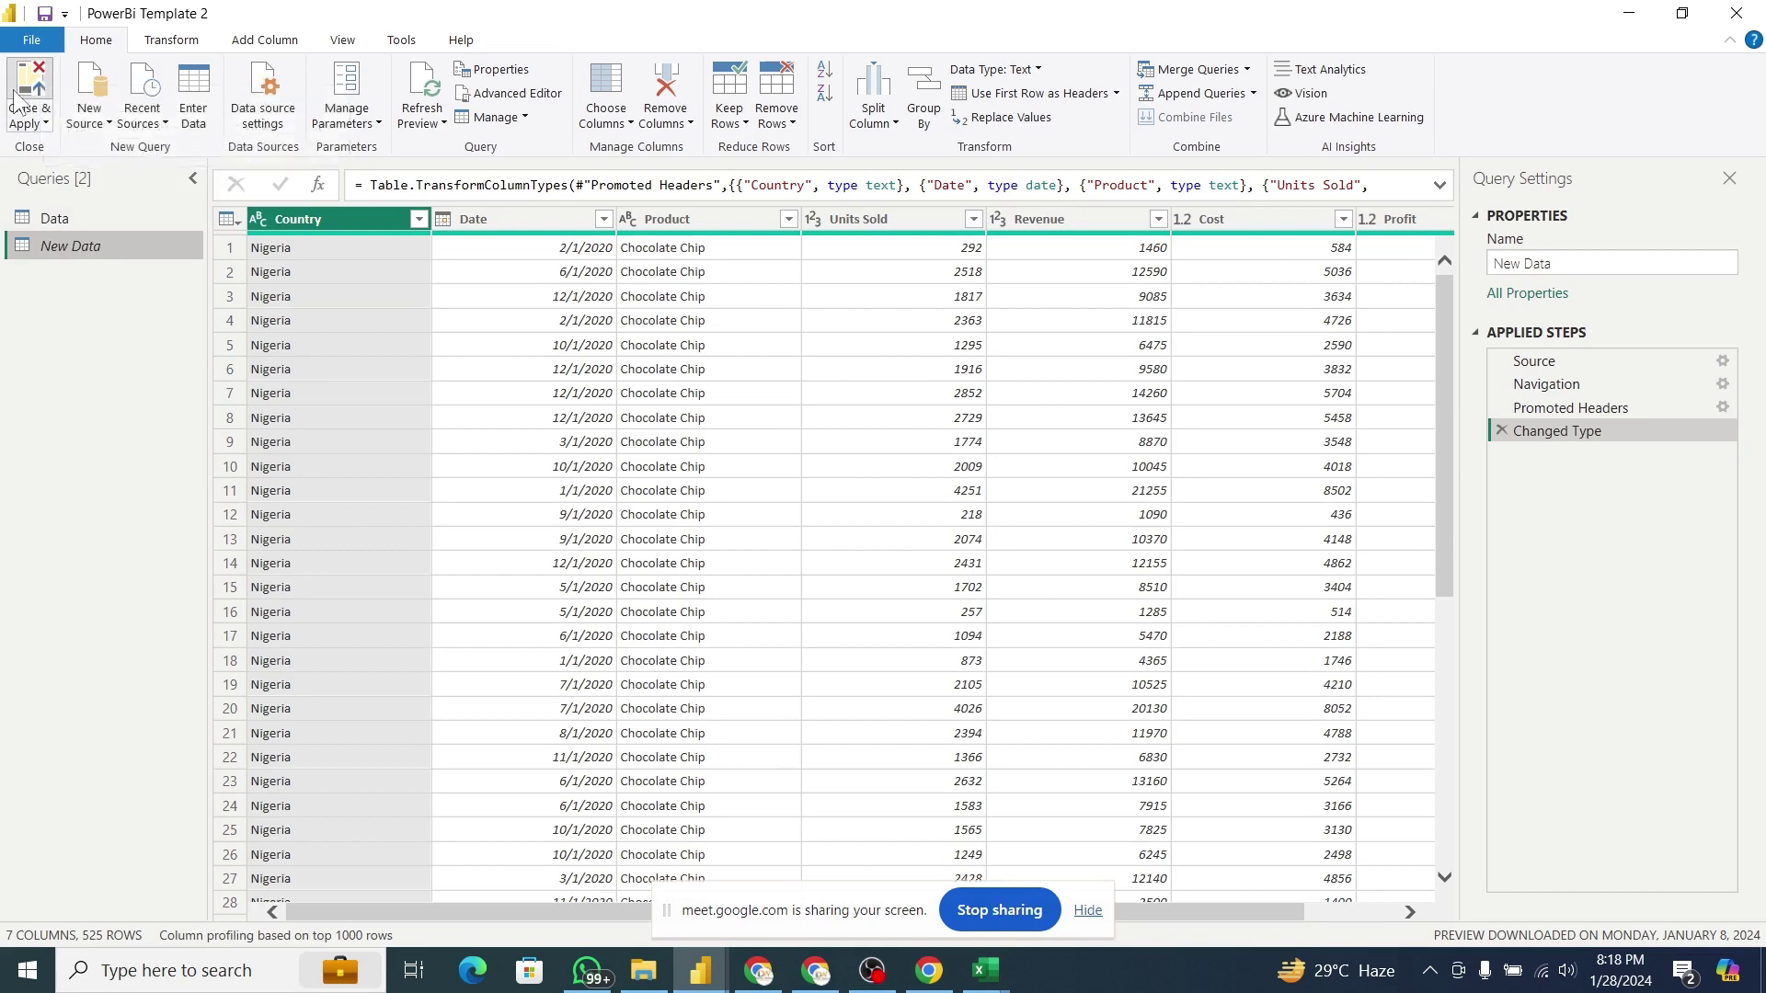
{"action": "left_click", "coordinate": [15, 99]}
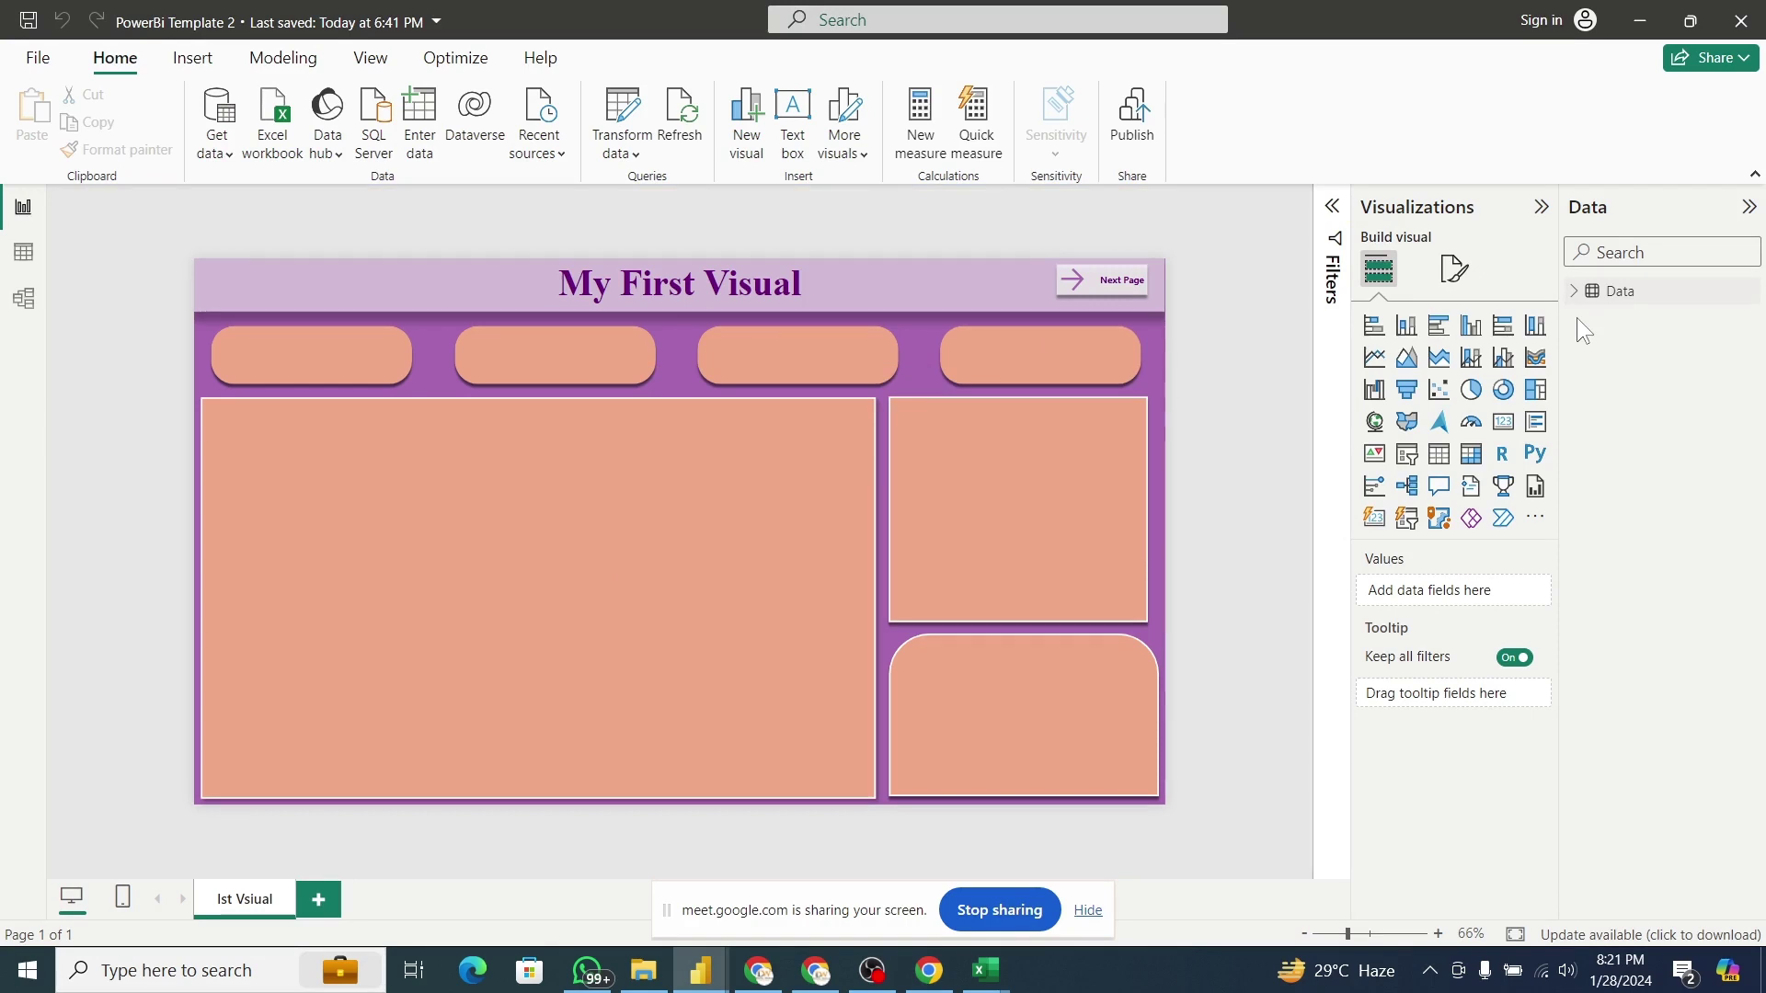
Expand the Data table's field list and check the hierarchy under its Date field.
{"action": "left_click", "coordinate": [1577, 300]}
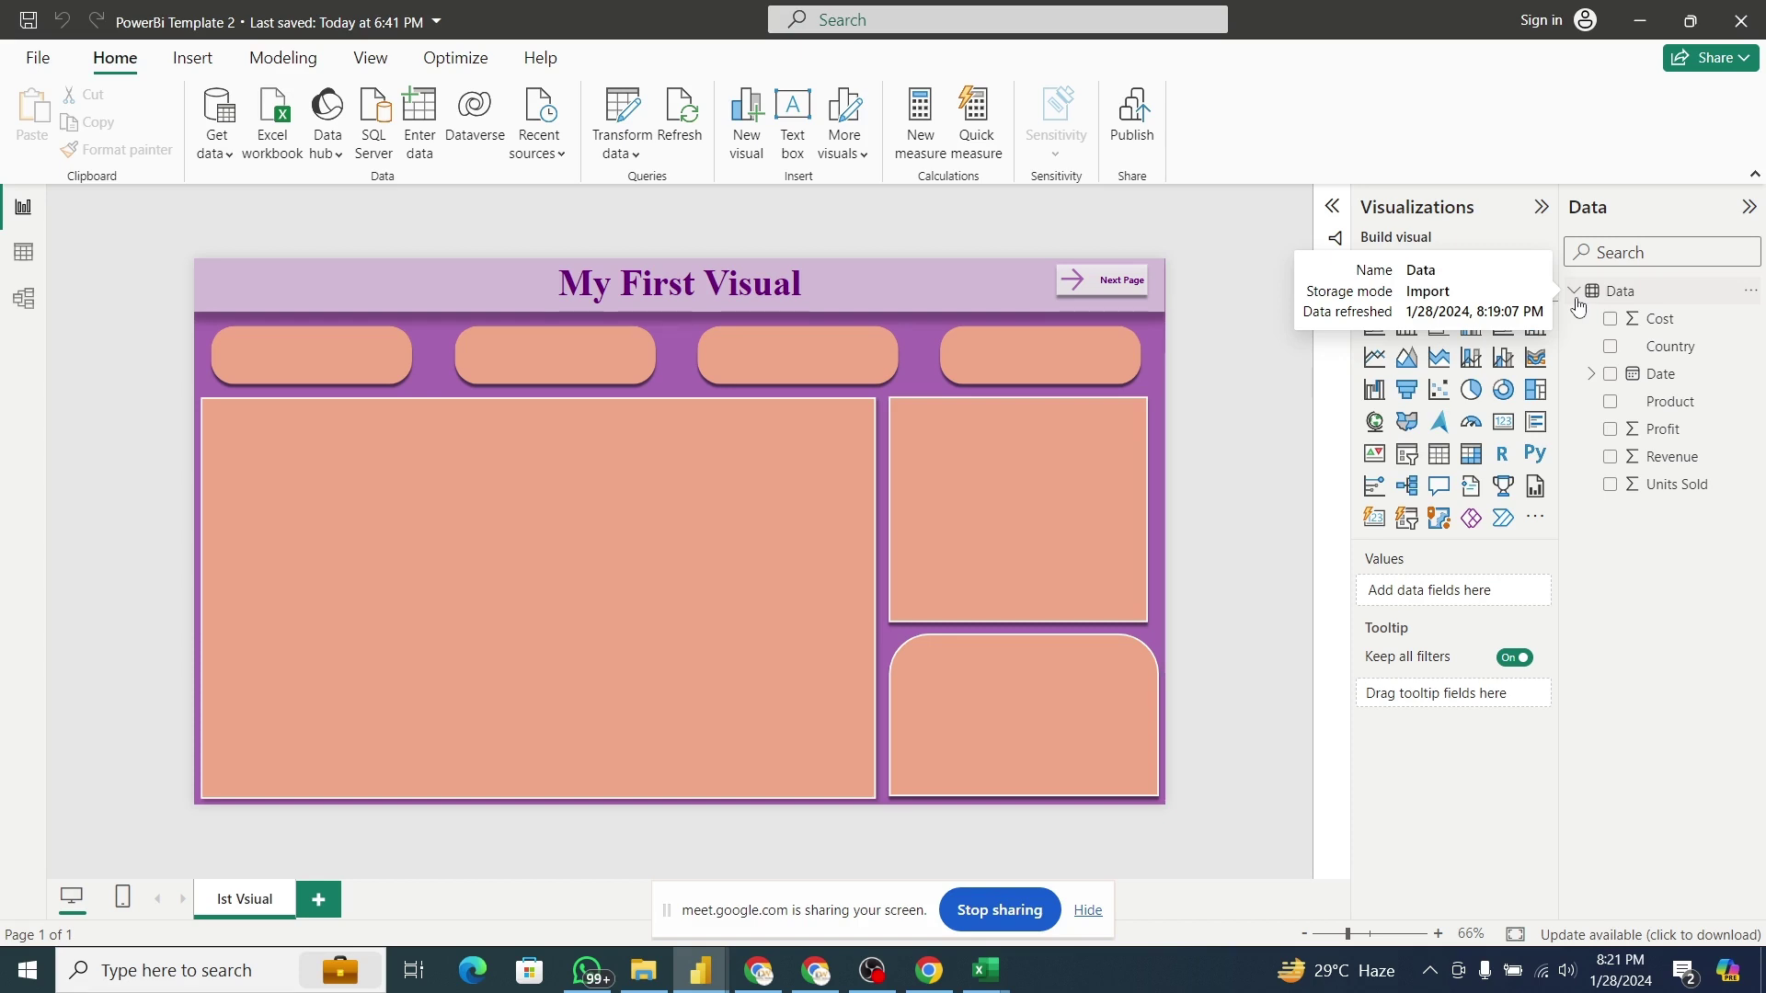
{"action": "left_click", "coordinate": [1592, 374]}
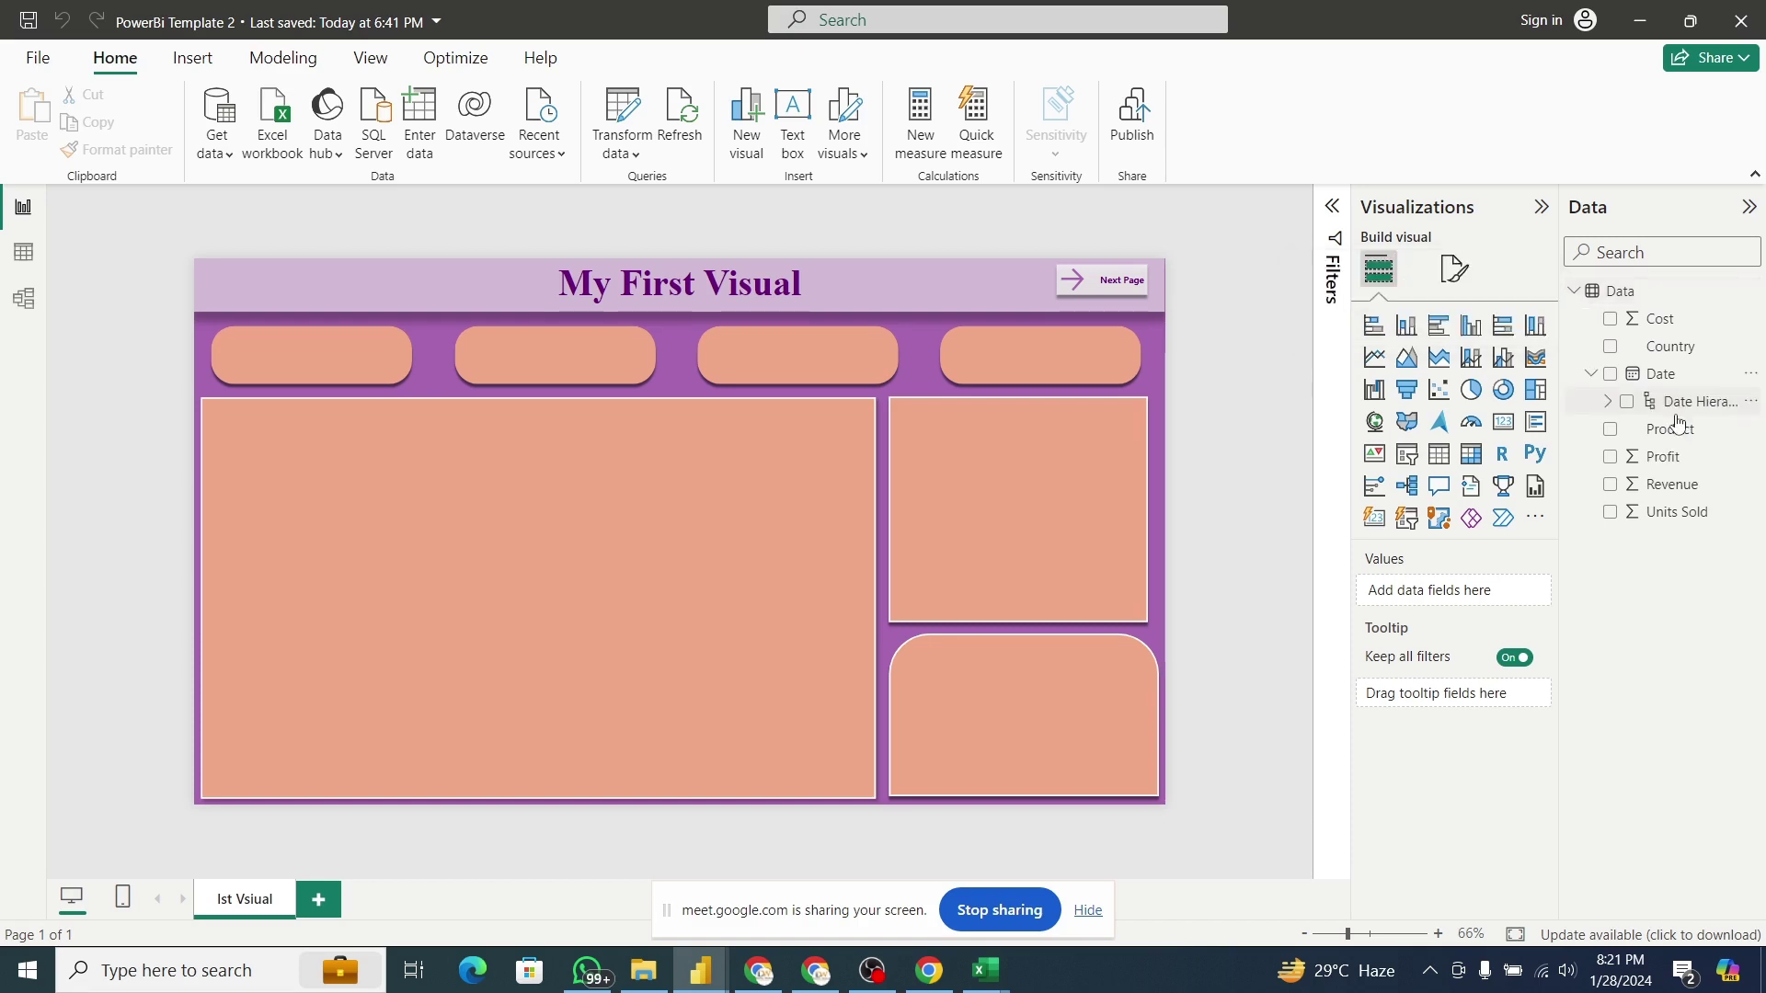
{"action": "left_click", "coordinate": [1591, 375]}
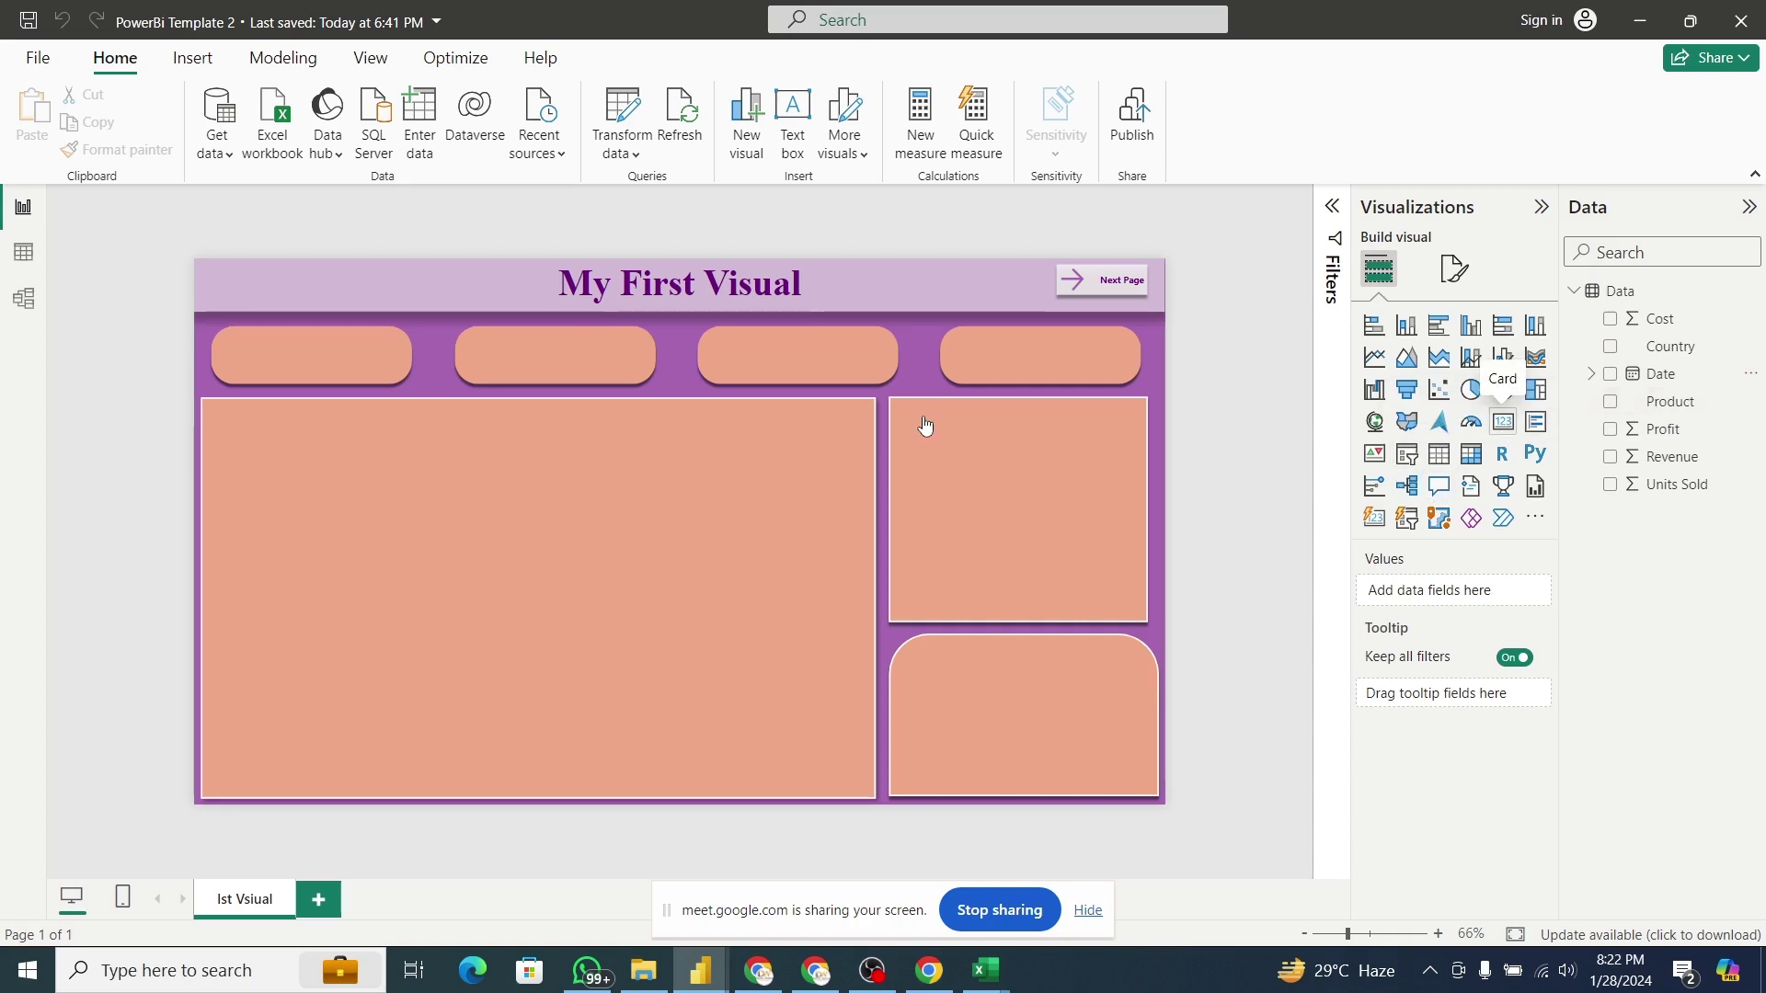
Add a card visual near the first rounded box of the report page and have it show the Count of Product.
{"action": "left_click_drag", "start_coordinate": [925, 425], "coordinate": [405, 478]}
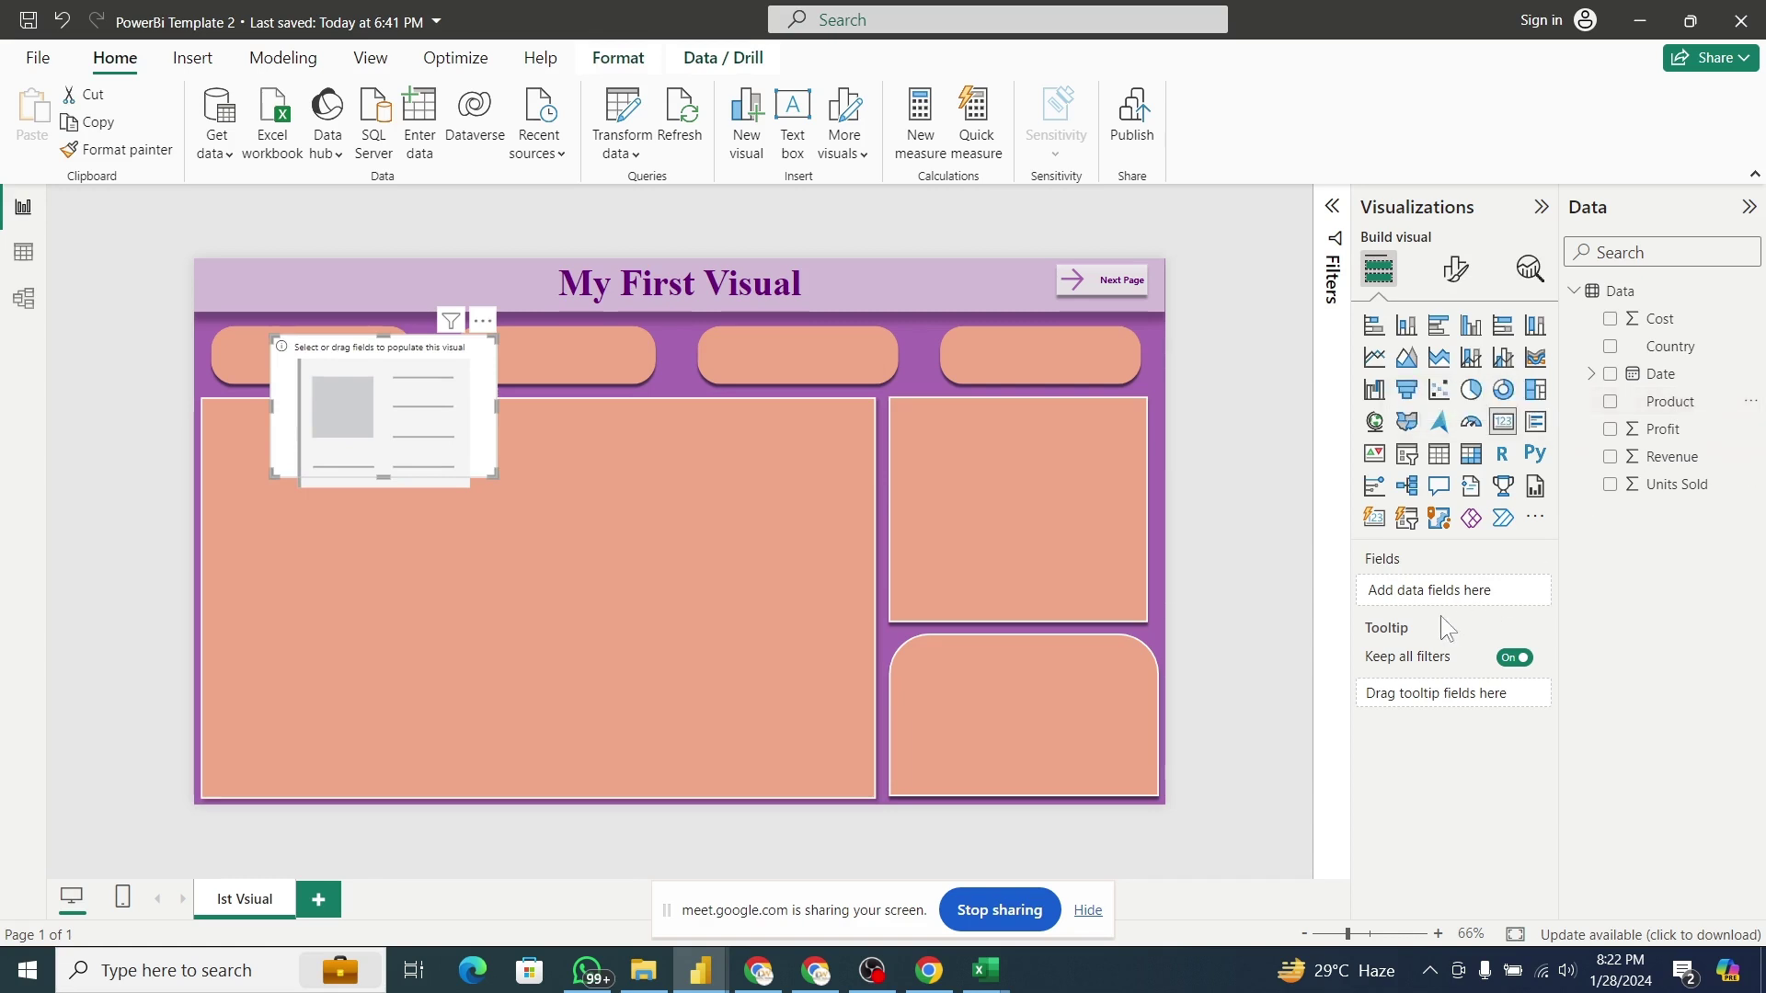
{"action": "left_click_drag", "start_coordinate": [1671, 400], "coordinate": [1476, 592]}
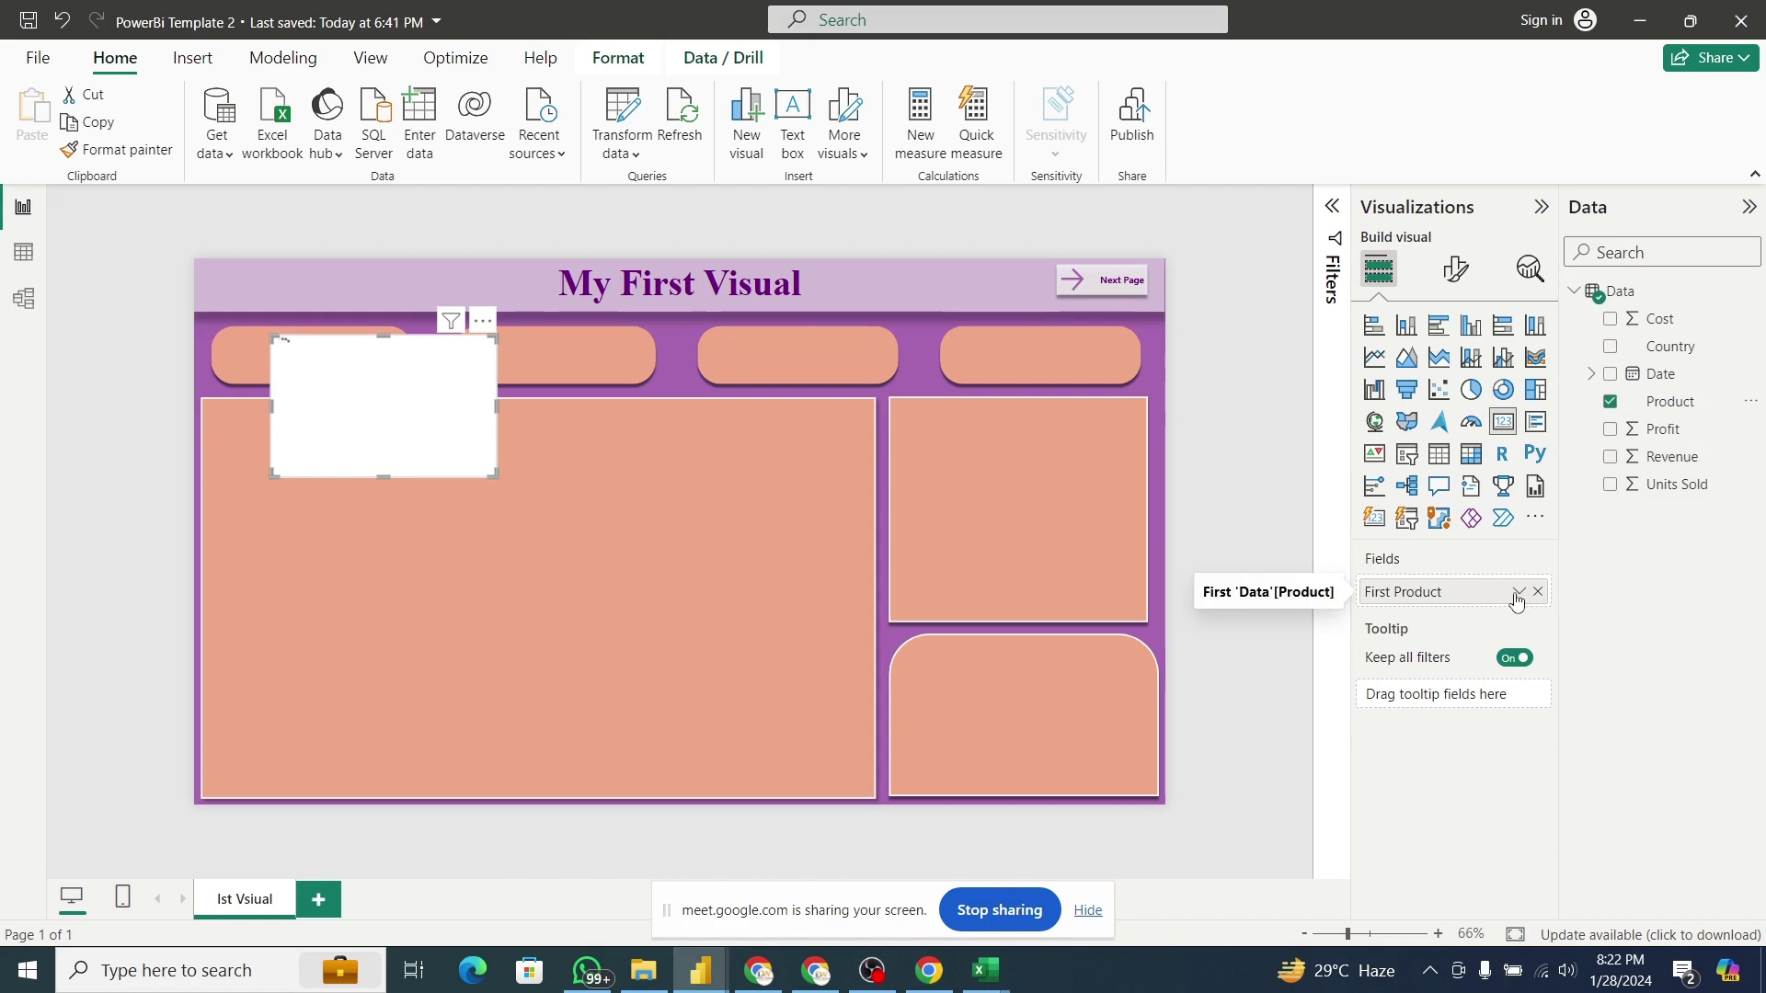
{"action": "left_click", "coordinate": [1516, 595]}
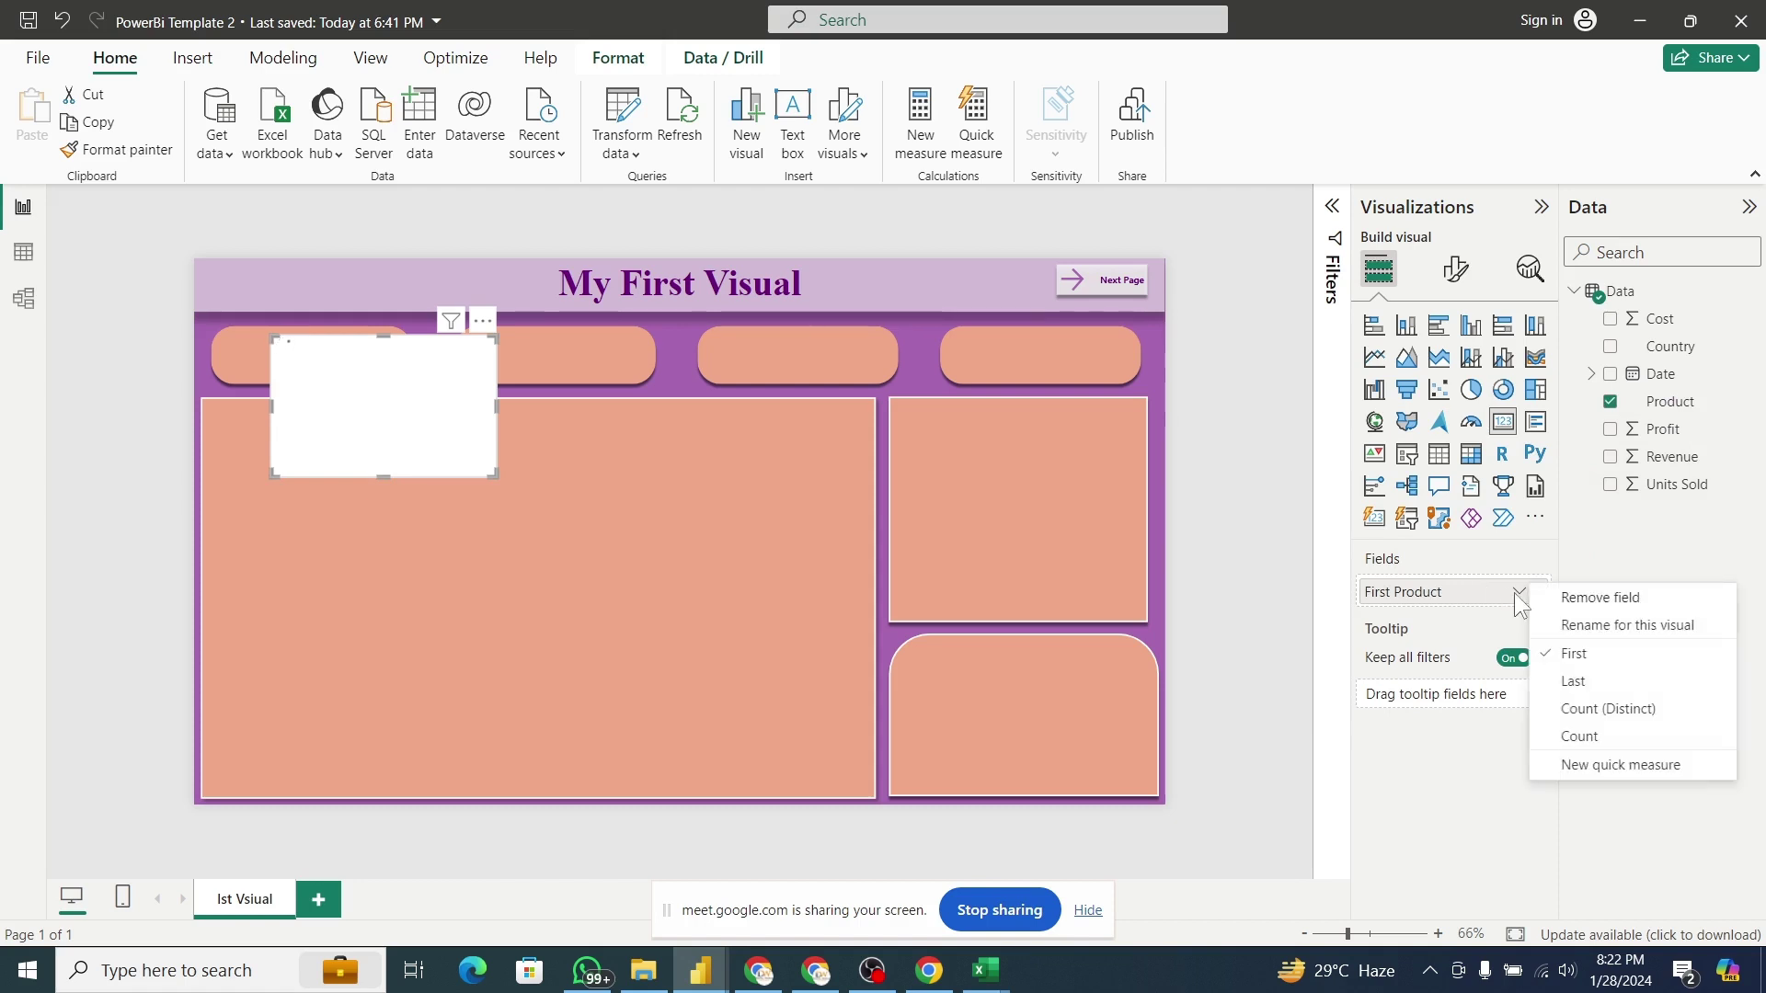
{"action": "left_click", "coordinate": [1631, 741]}
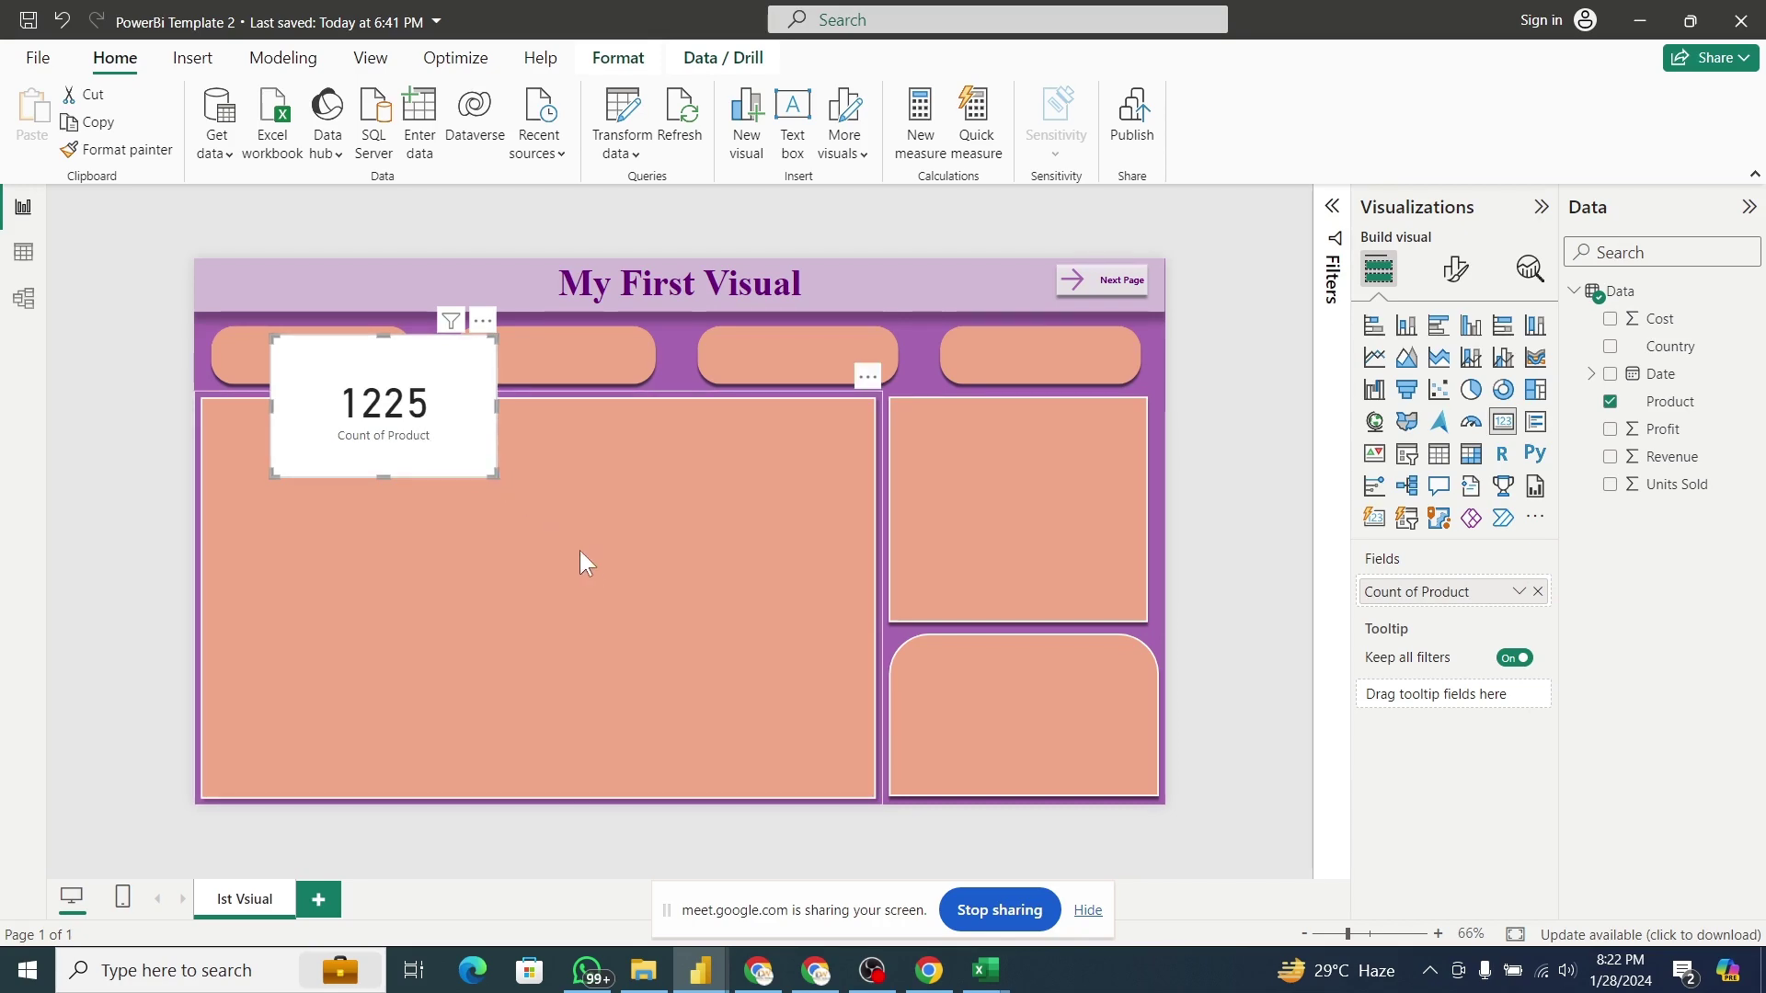
Switch to the Append workbook in Excel, examine the Product column on the Data and New Data sheets, and return to PowerBi Template 2.
{"action": "mouse_move", "coordinate": [985, 970]}
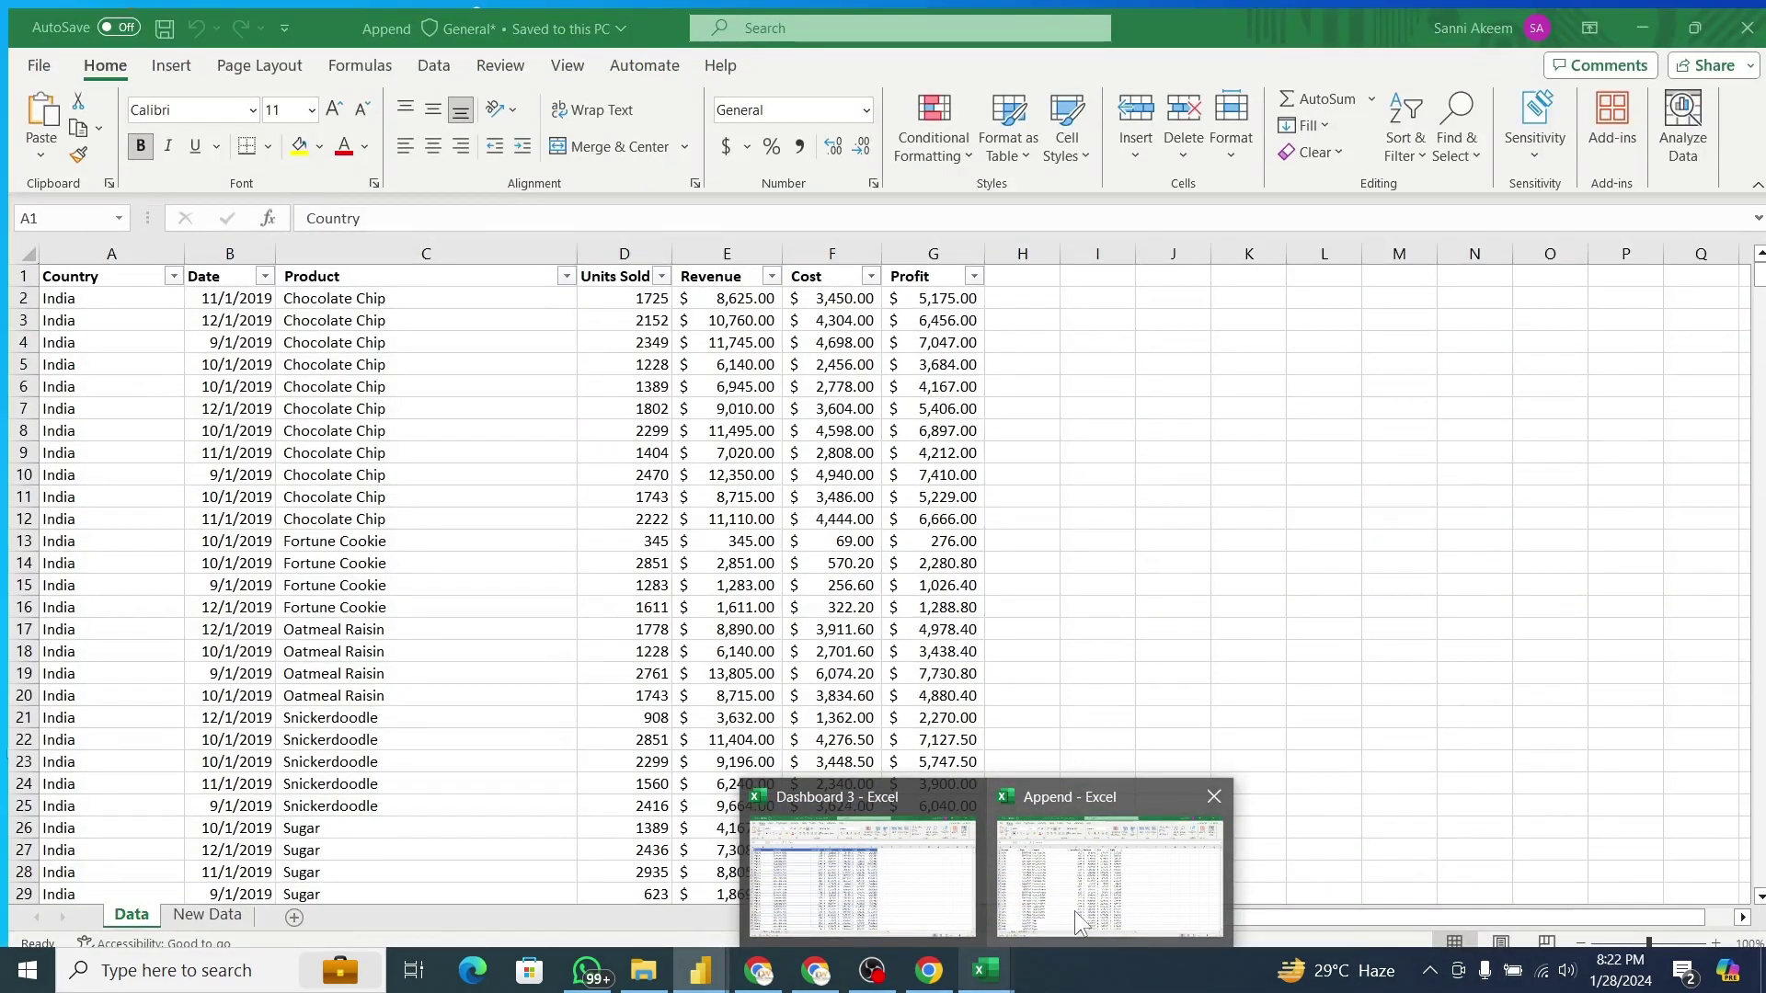
{"action": "left_click", "coordinate": [1074, 911]}
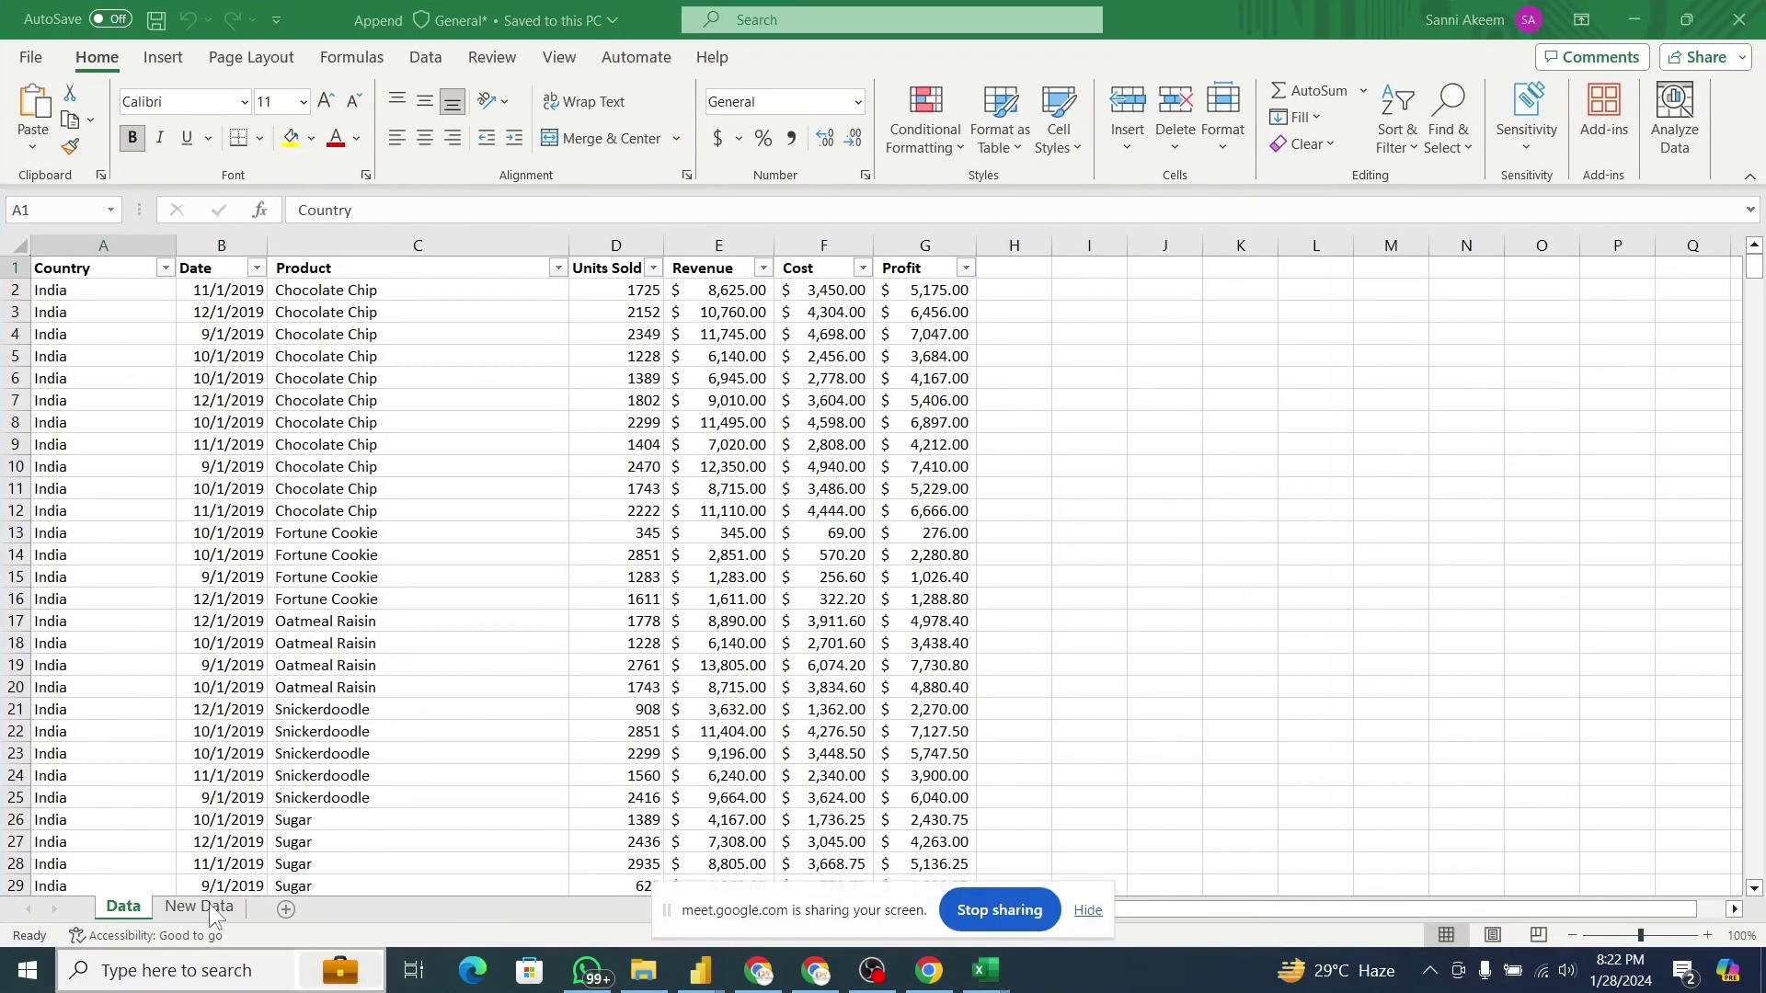
{"action": "left_click", "coordinate": [347, 295]}
{"action": "left_click", "coordinate": [364, 339]}
{"action": "left_click", "coordinate": [362, 397]}
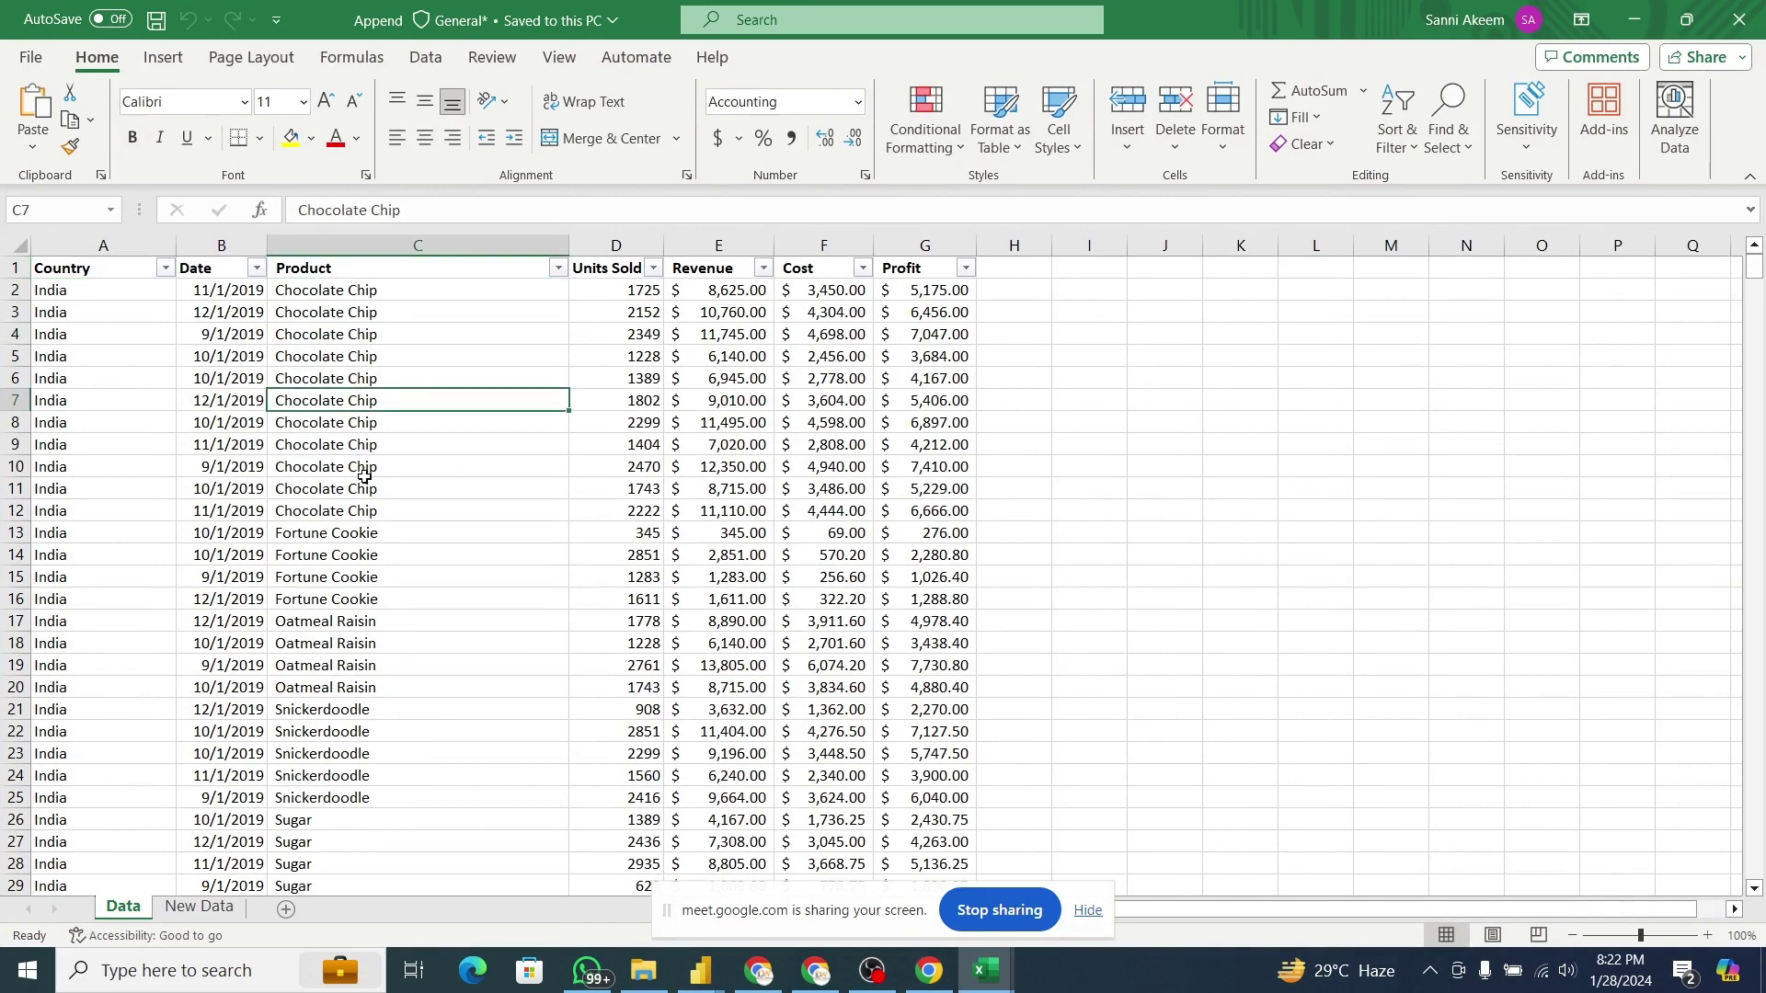
{"action": "left_click", "coordinate": [364, 483]}
{"action": "left_click", "coordinate": [362, 561]}
{"action": "left_click", "coordinate": [201, 908]}
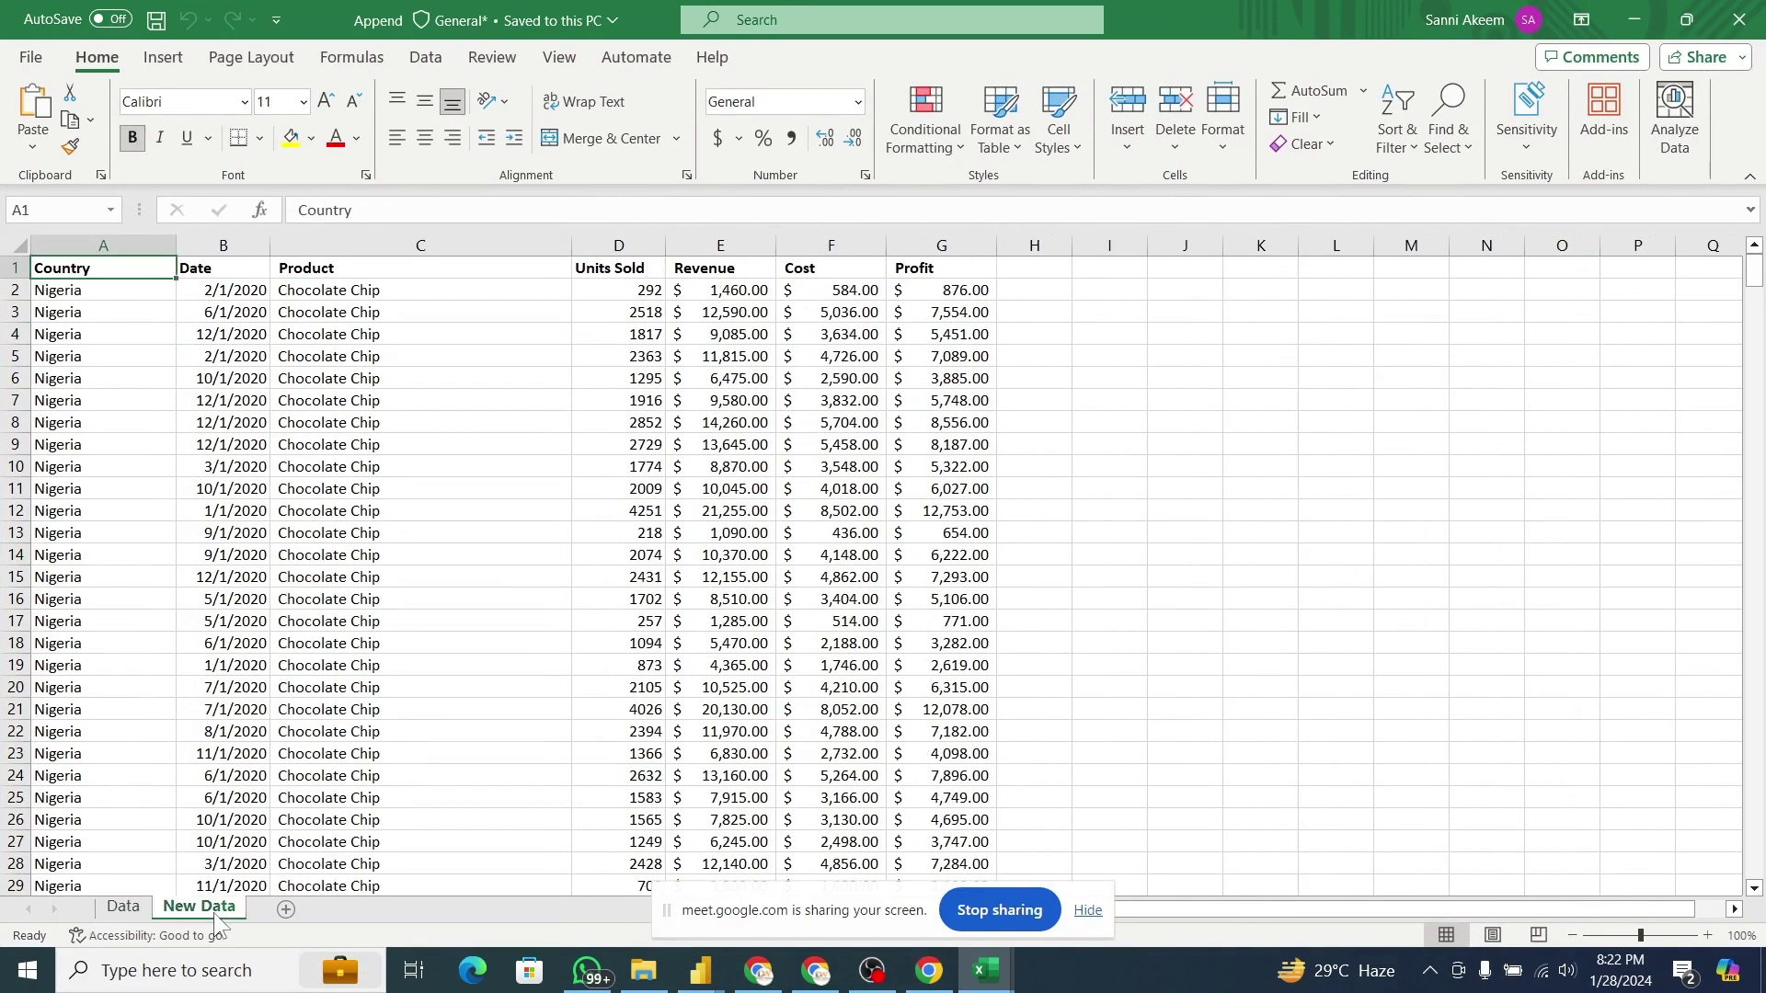
{"action": "left_click", "coordinate": [354, 340]}
{"action": "left_click", "coordinate": [364, 439]}
{"action": "left_click", "coordinate": [385, 528]}
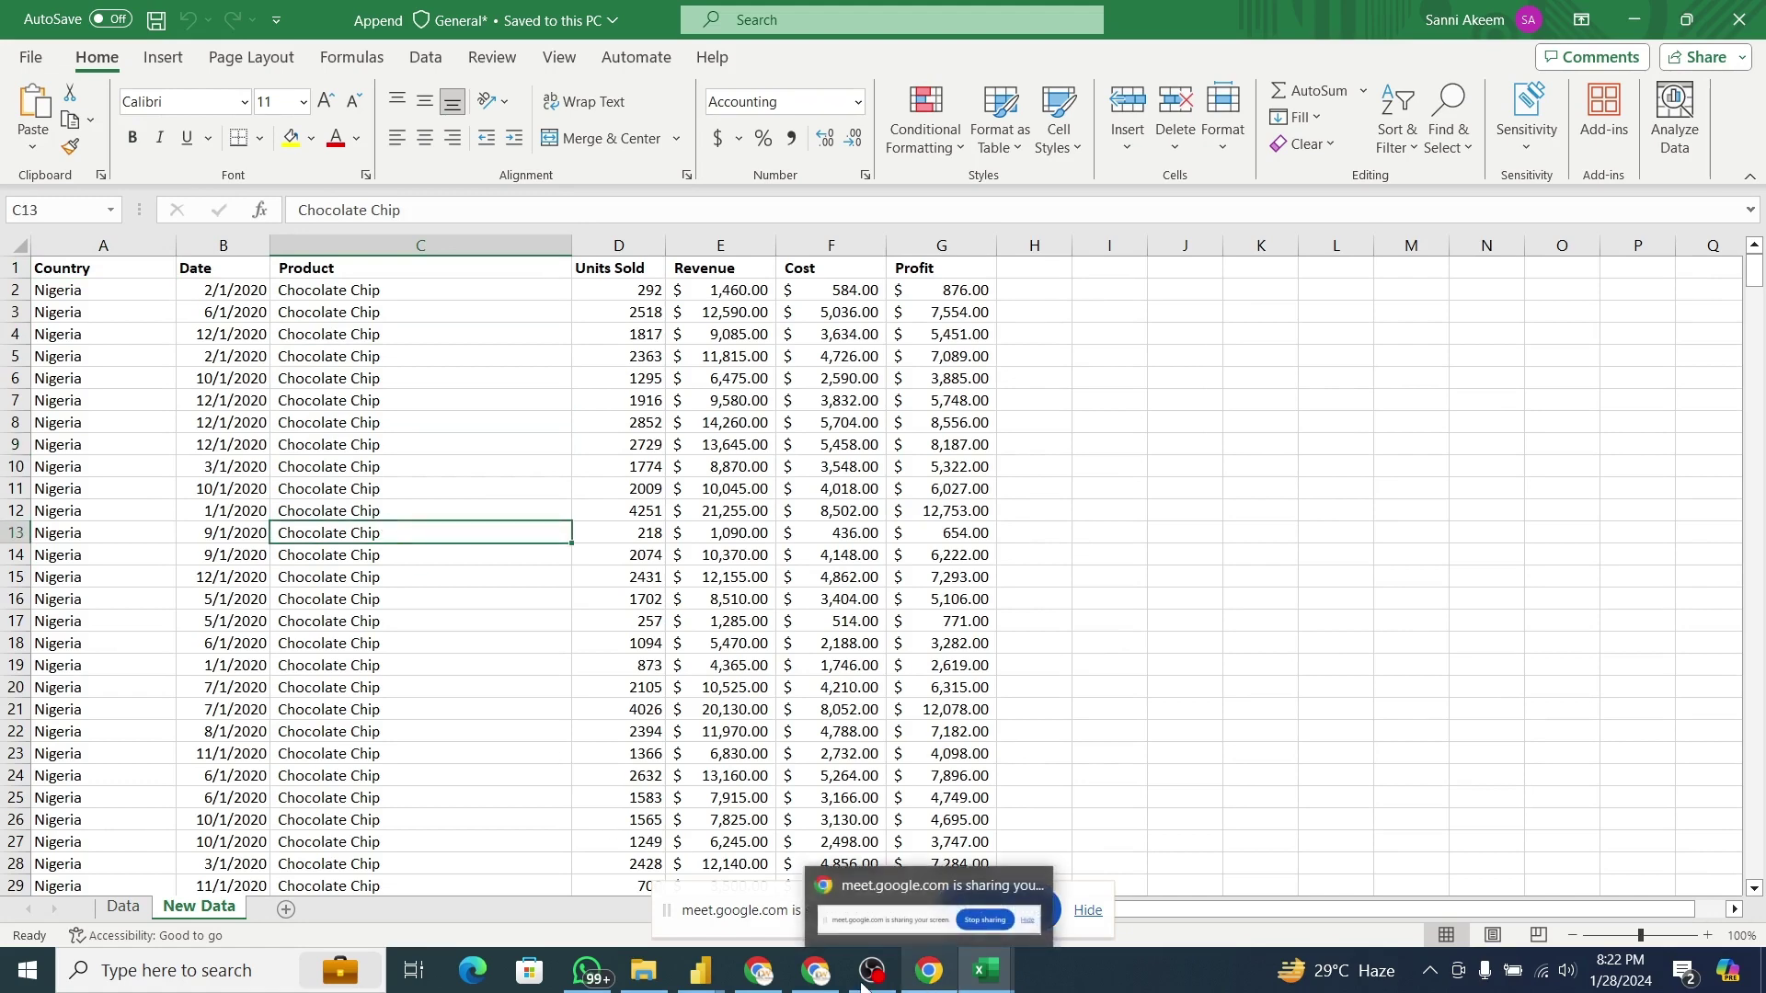
{"action": "mouse_move", "coordinate": [688, 985]}
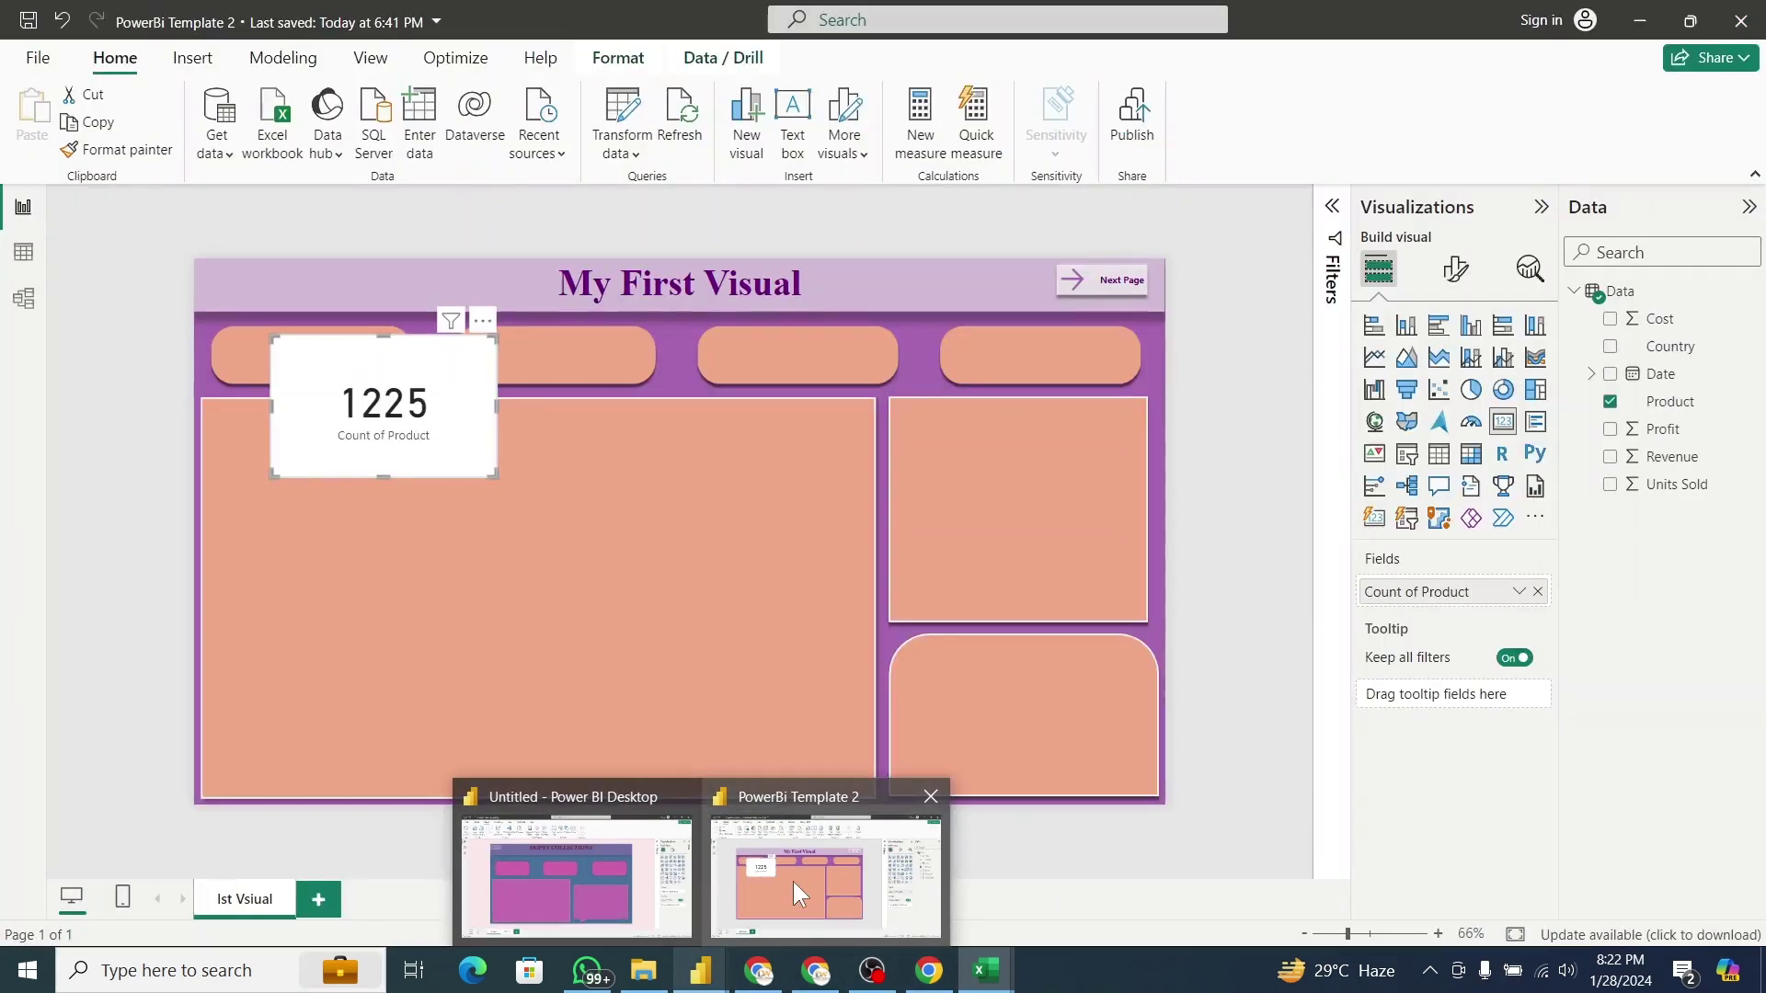
{"action": "left_click", "coordinate": [793, 881]}
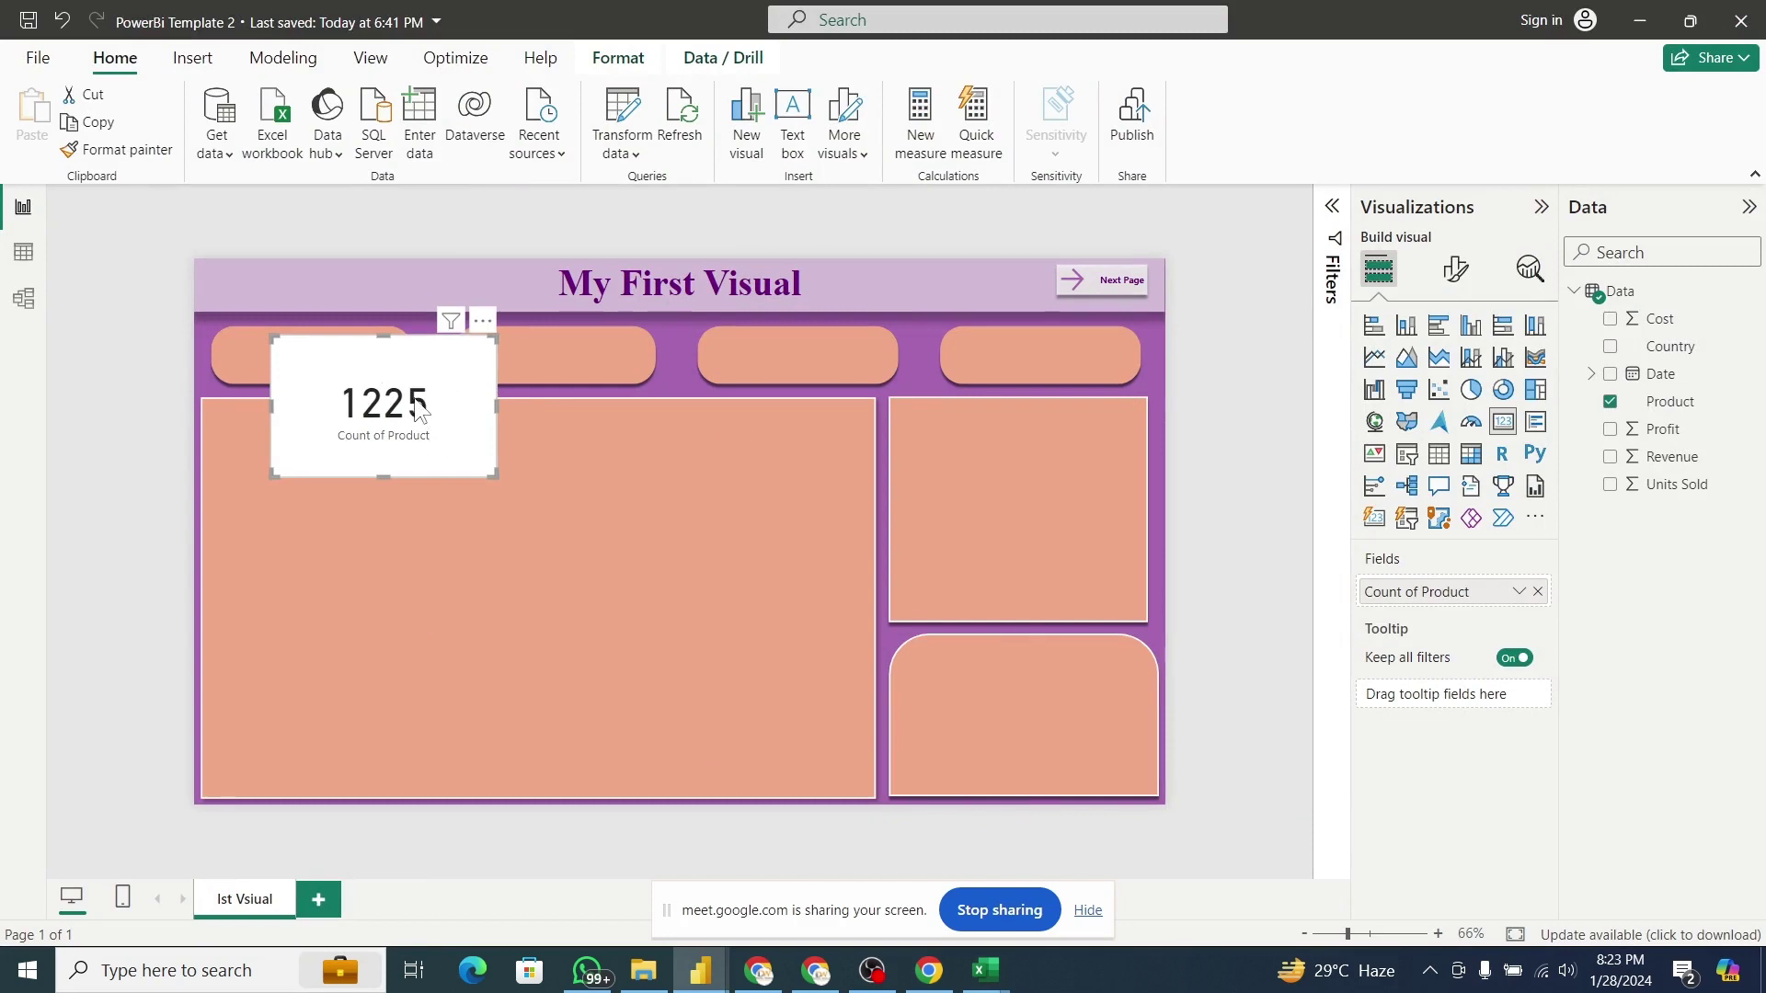
Open the card's formatting options and preview the card without its category label.
{"action": "left_click", "coordinate": [1445, 282]}
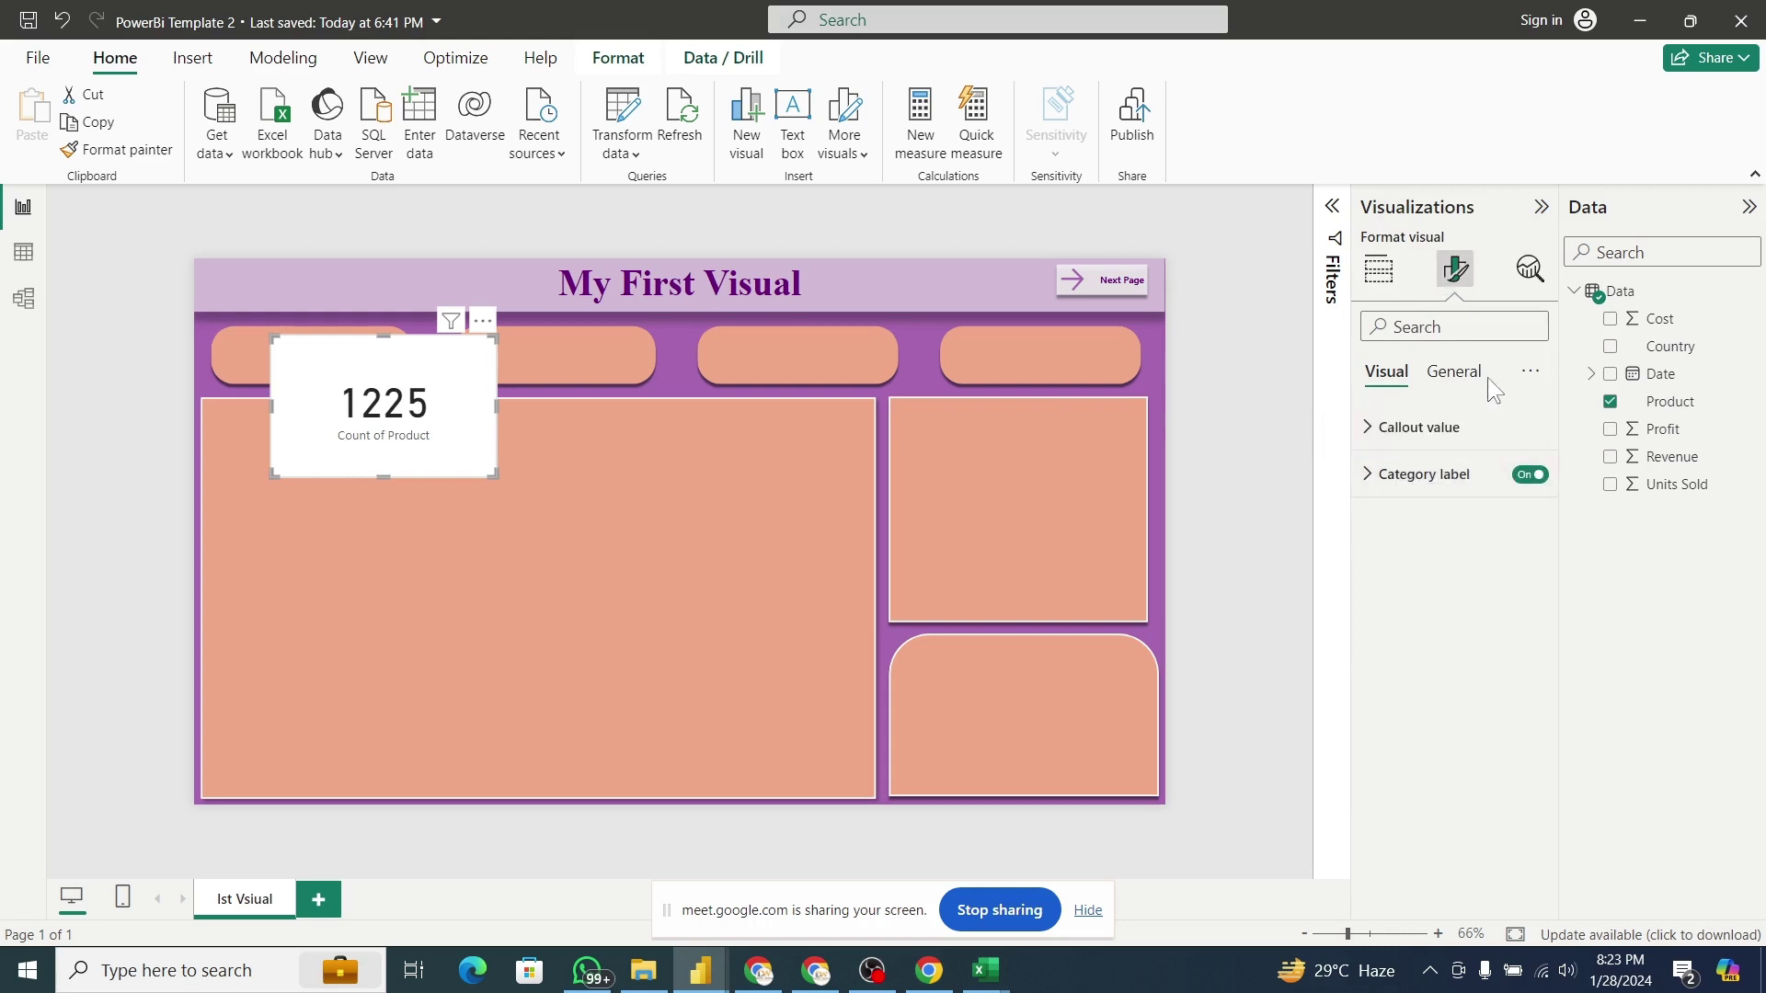
{"action": "left_click", "coordinate": [1533, 477]}
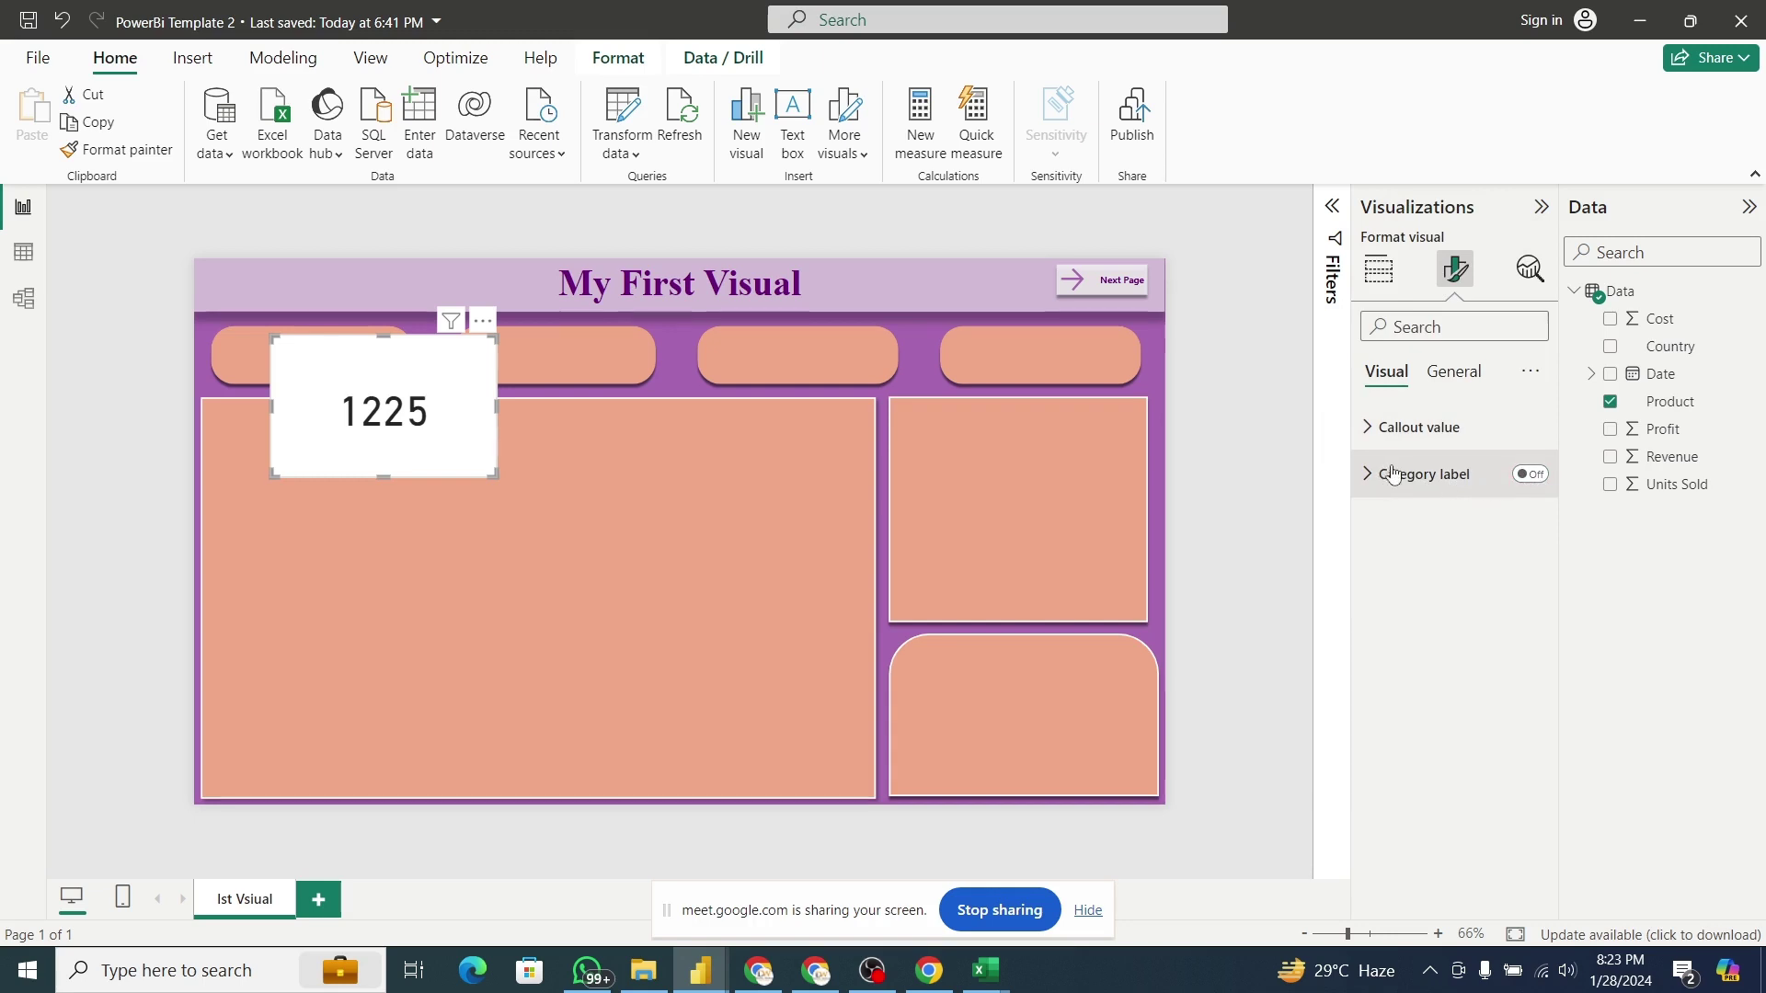
{"action": "left_click", "coordinate": [1530, 476]}
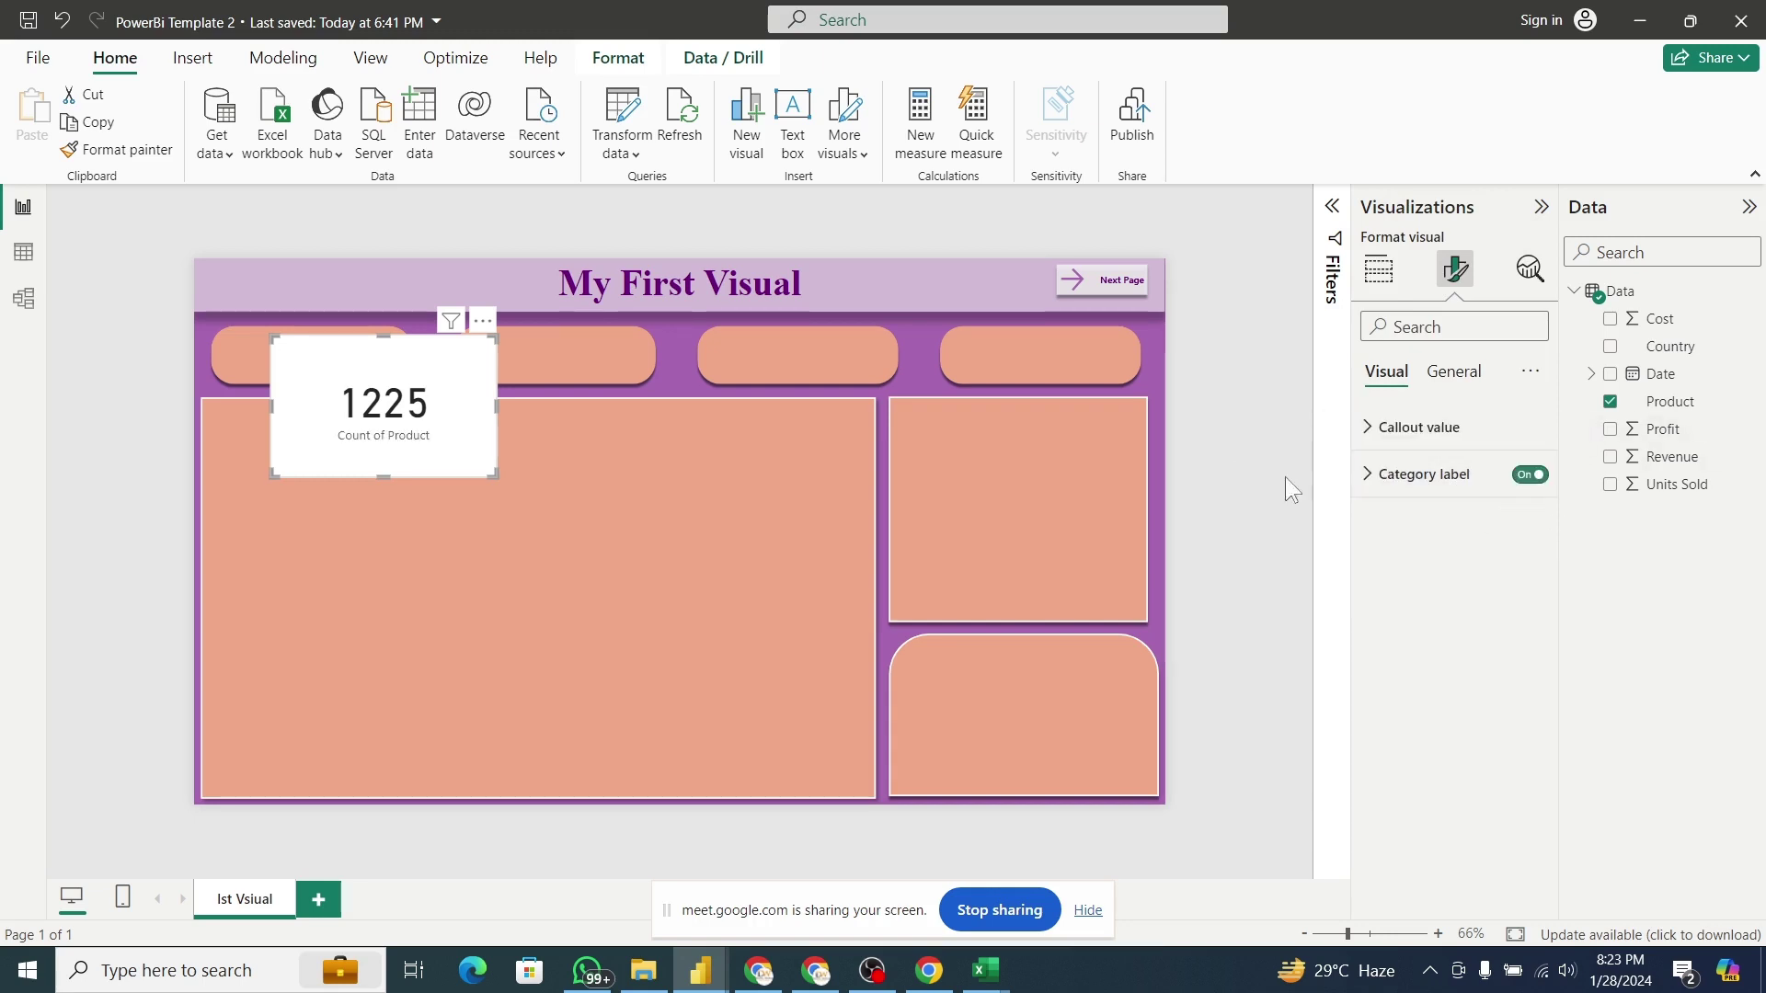
Move the card visual further over the first rounded box in the row below the page title.
{"action": "left_click", "coordinate": [1365, 938]}
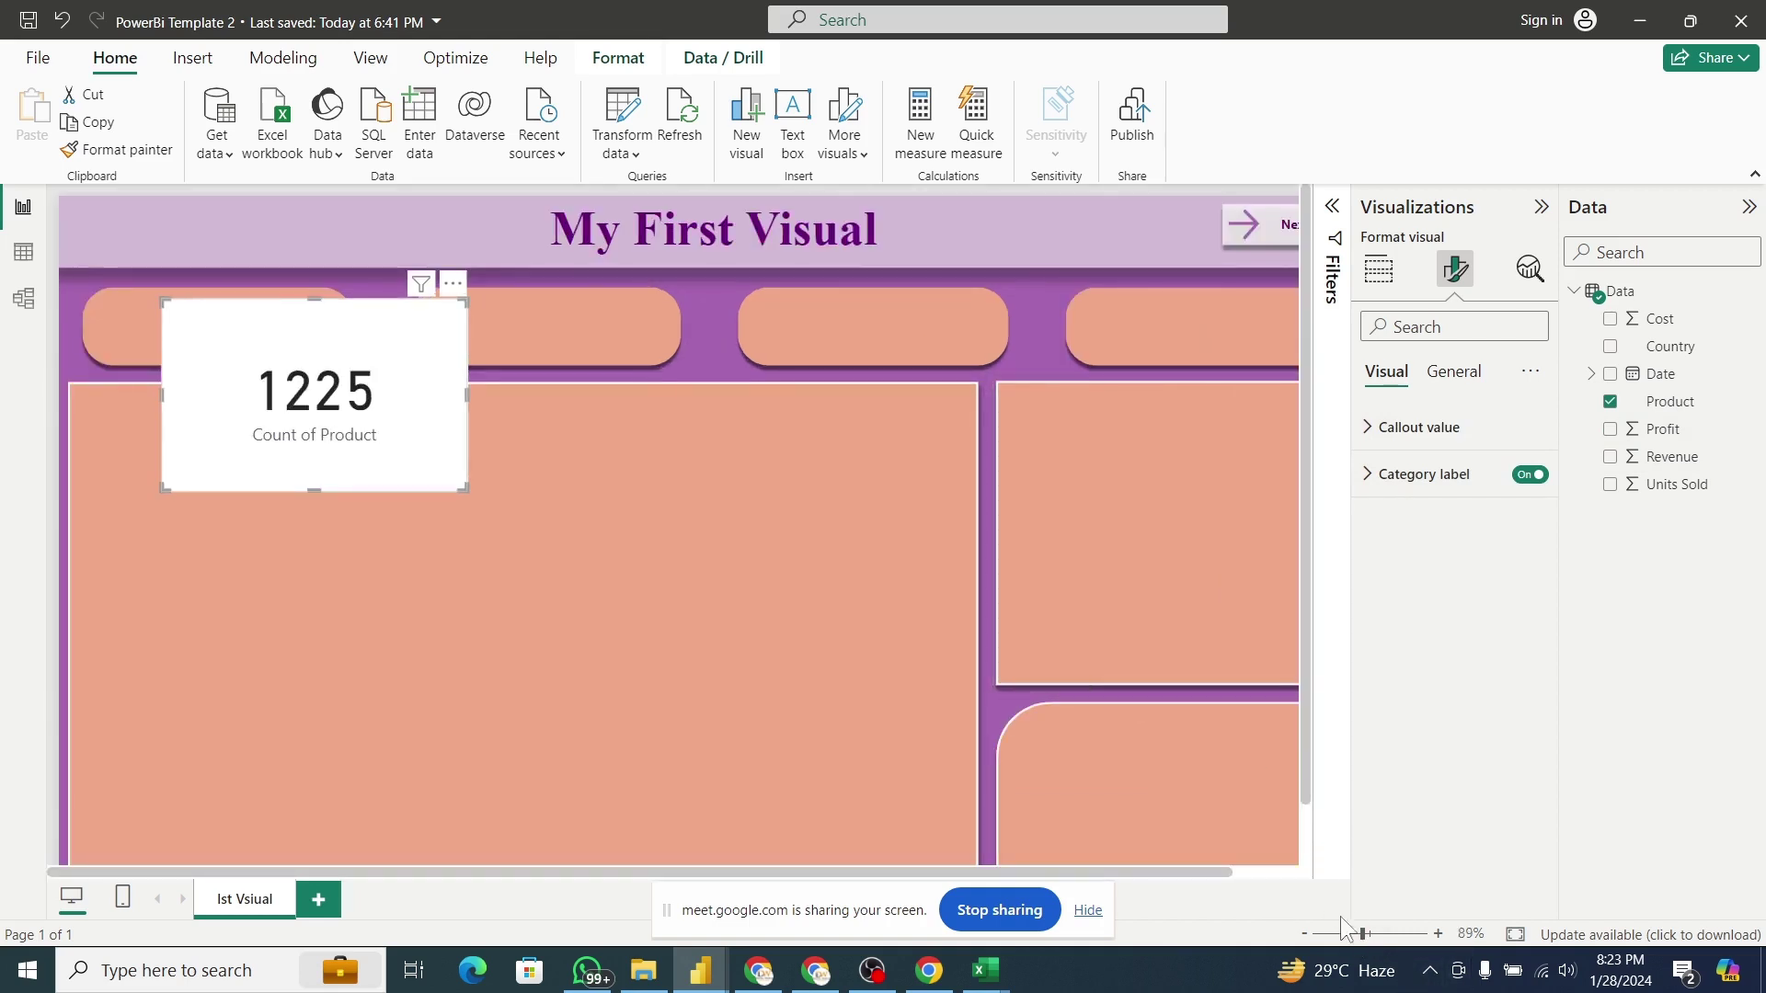
{"action": "left_click", "coordinate": [1350, 936]}
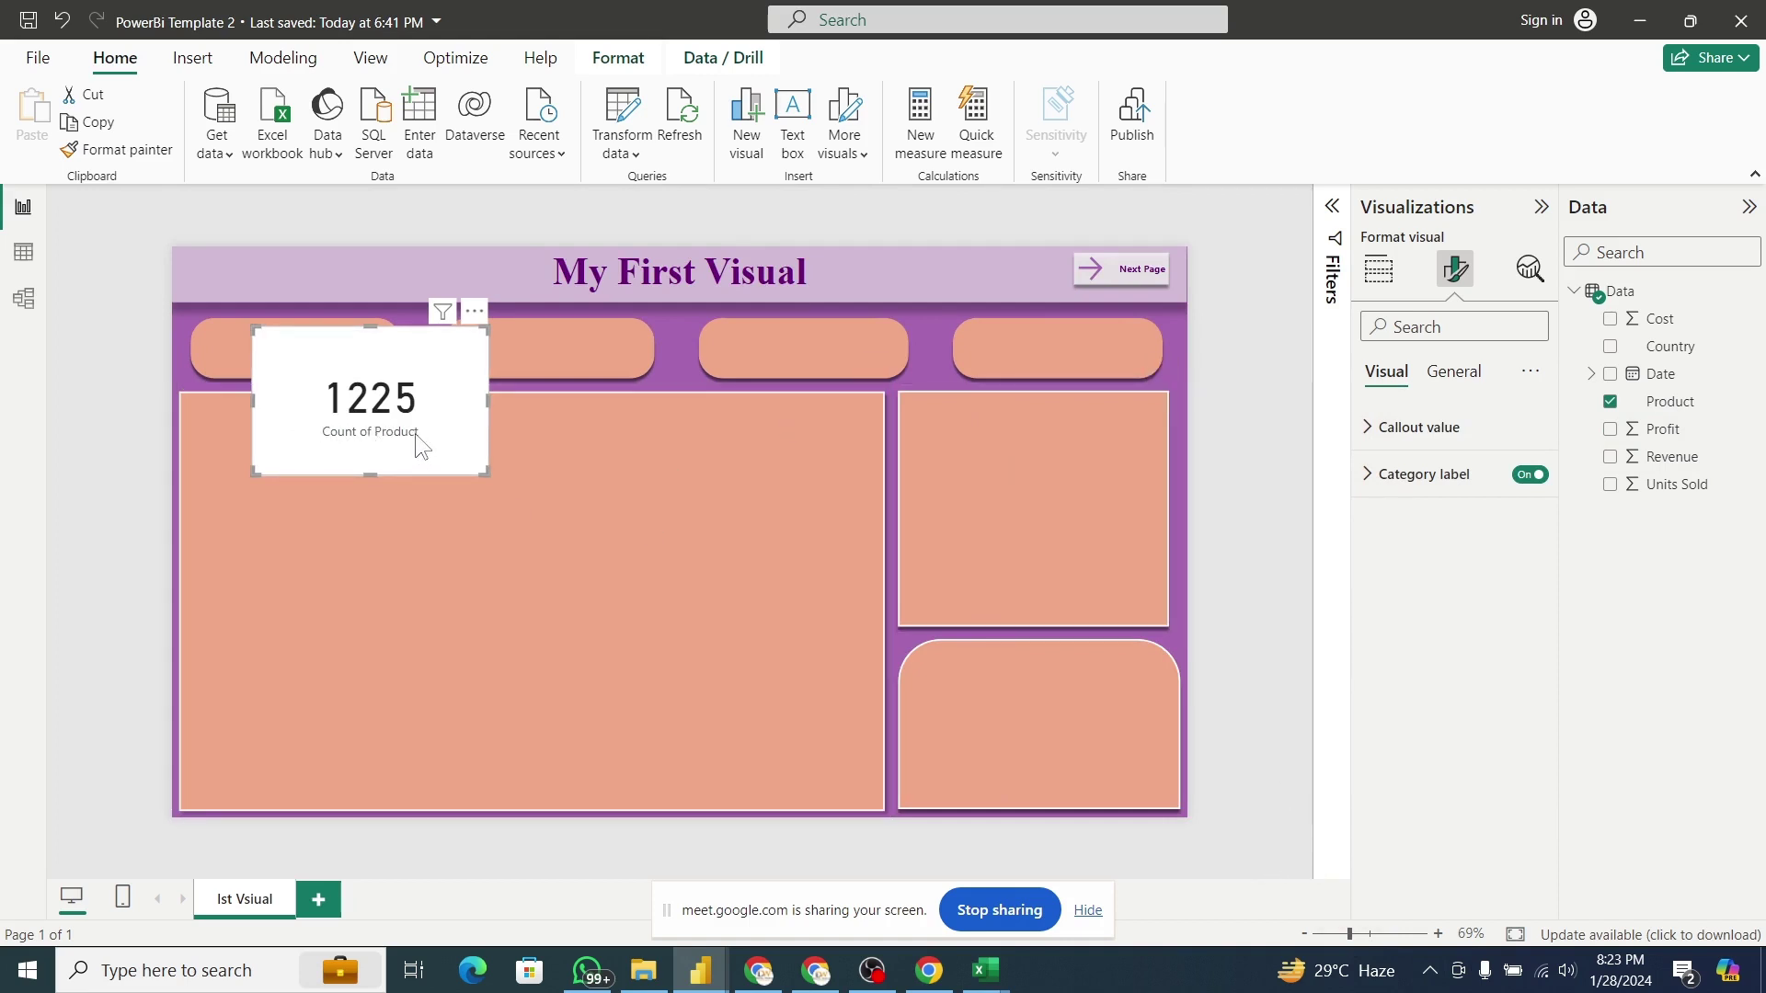
{"action": "left_click_drag", "start_coordinate": [416, 434], "coordinate": [339, 428]}
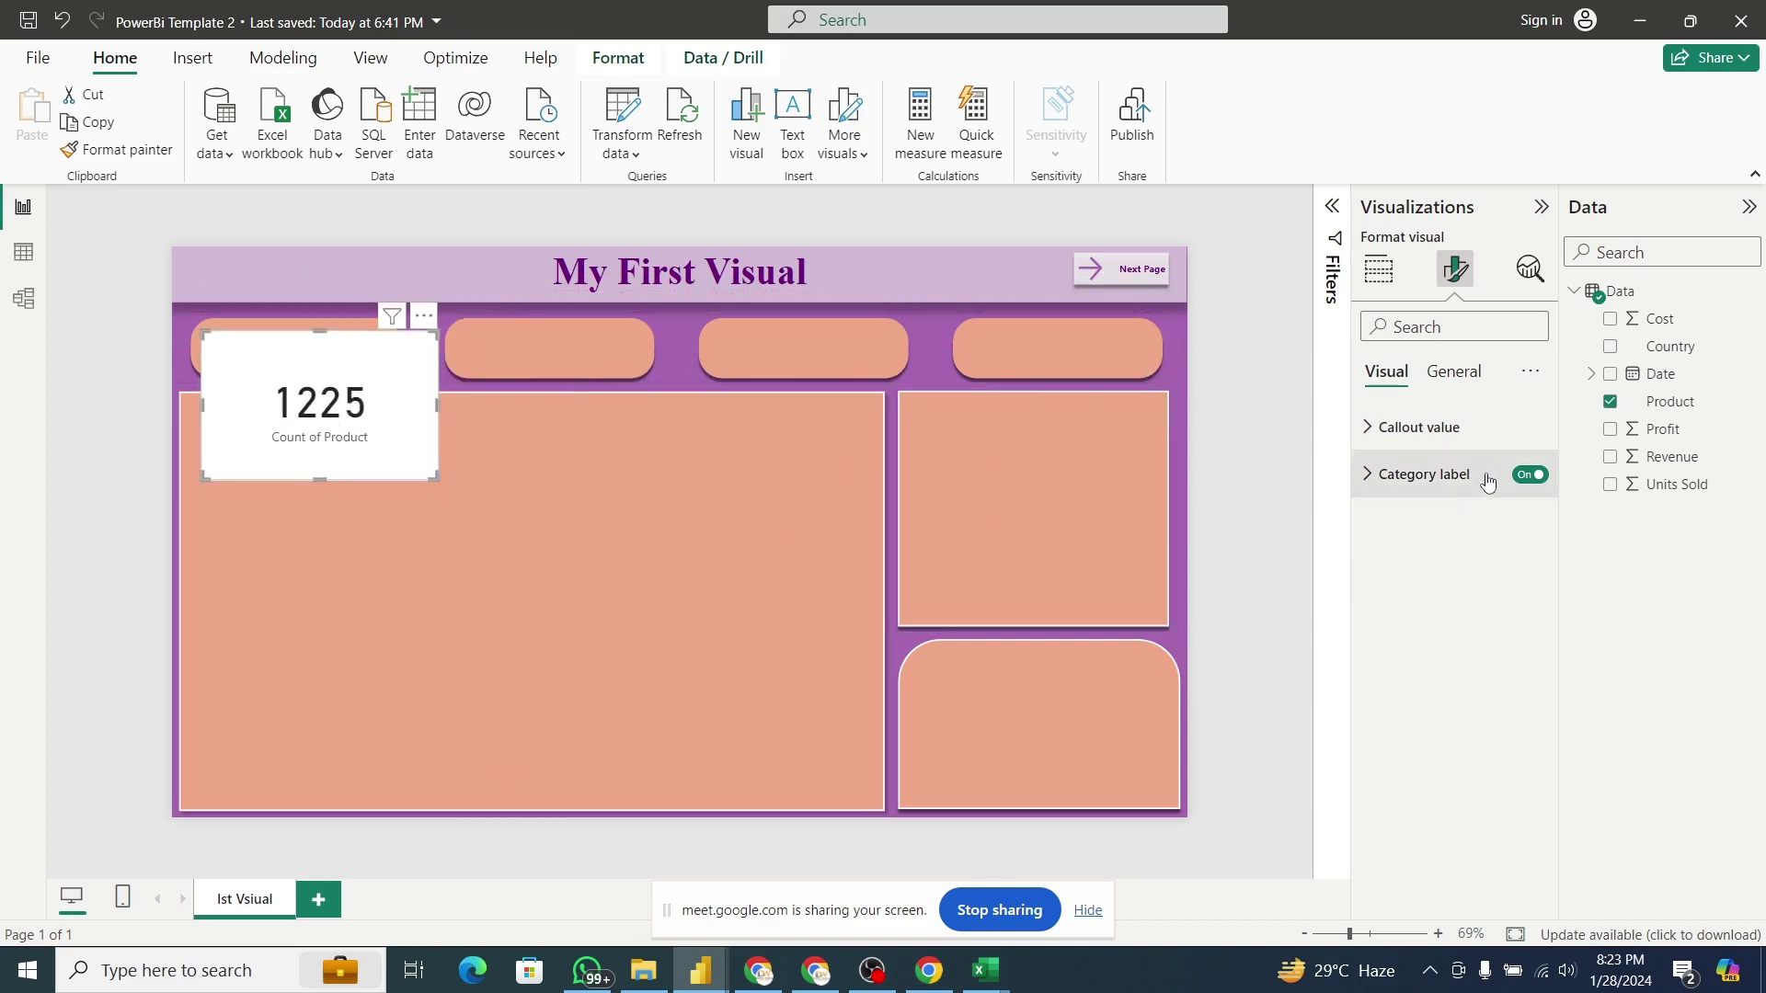
Turn off the card's category label.
{"action": "left_click", "coordinate": [1424, 474]}
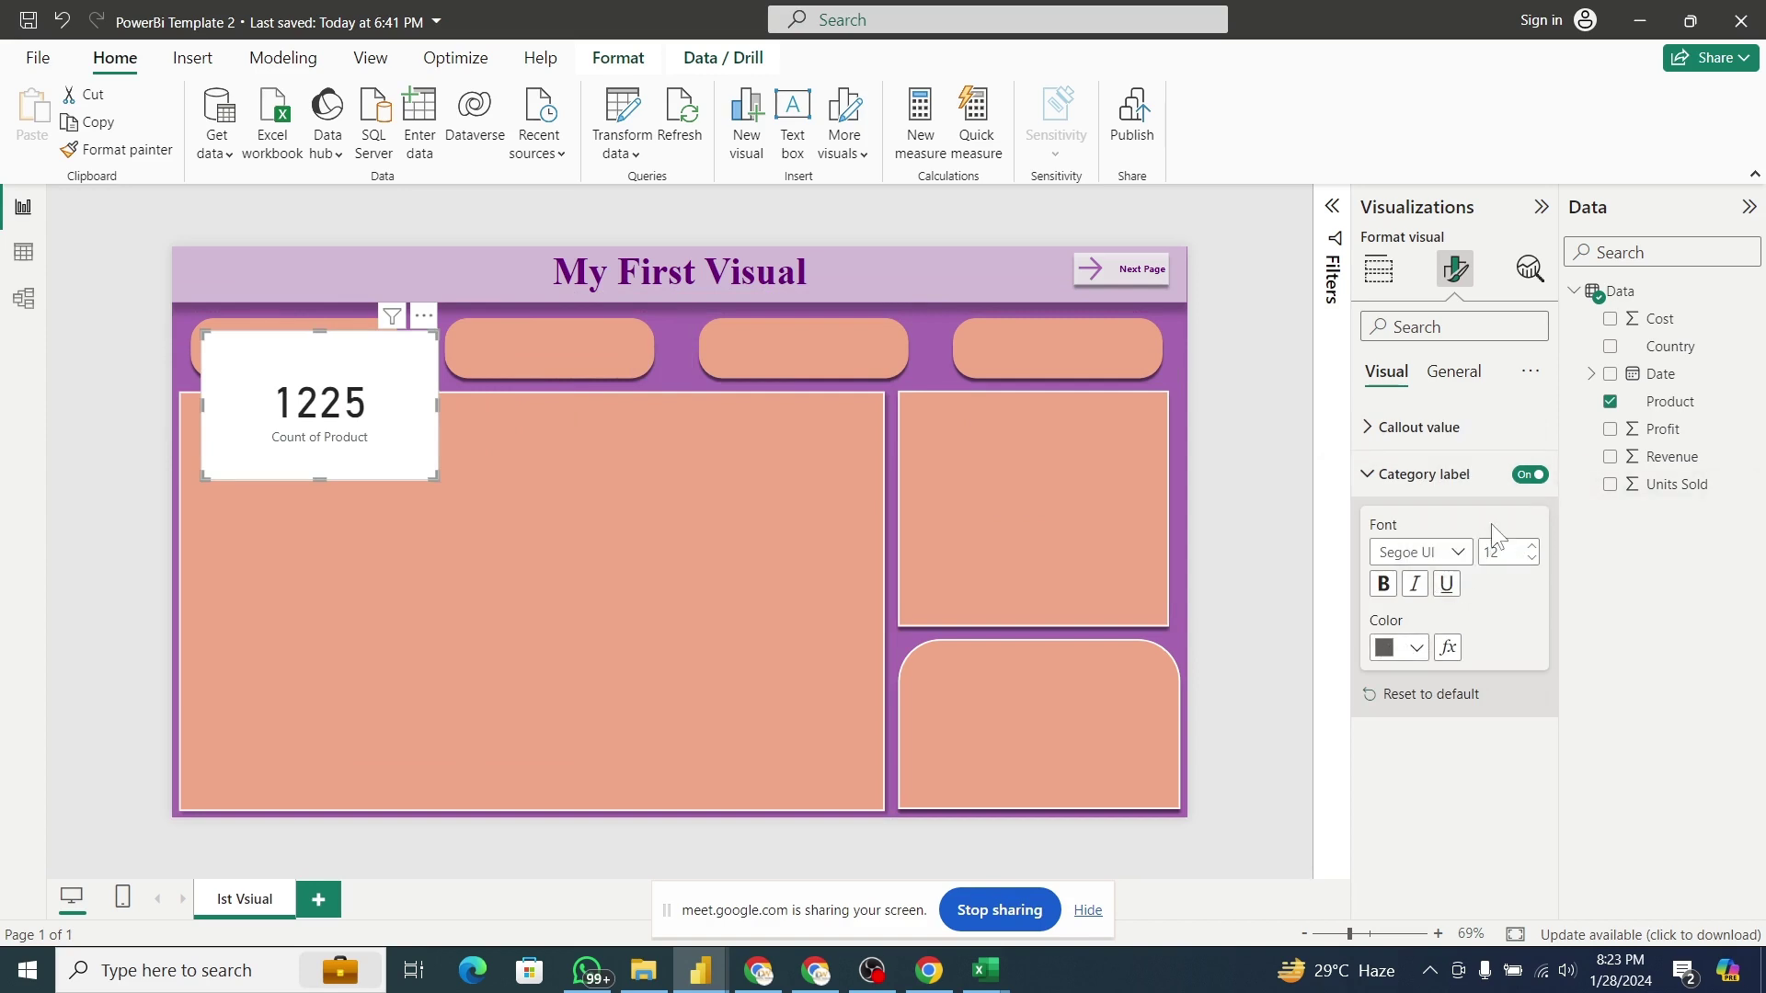
{"action": "left_click", "coordinate": [1531, 475]}
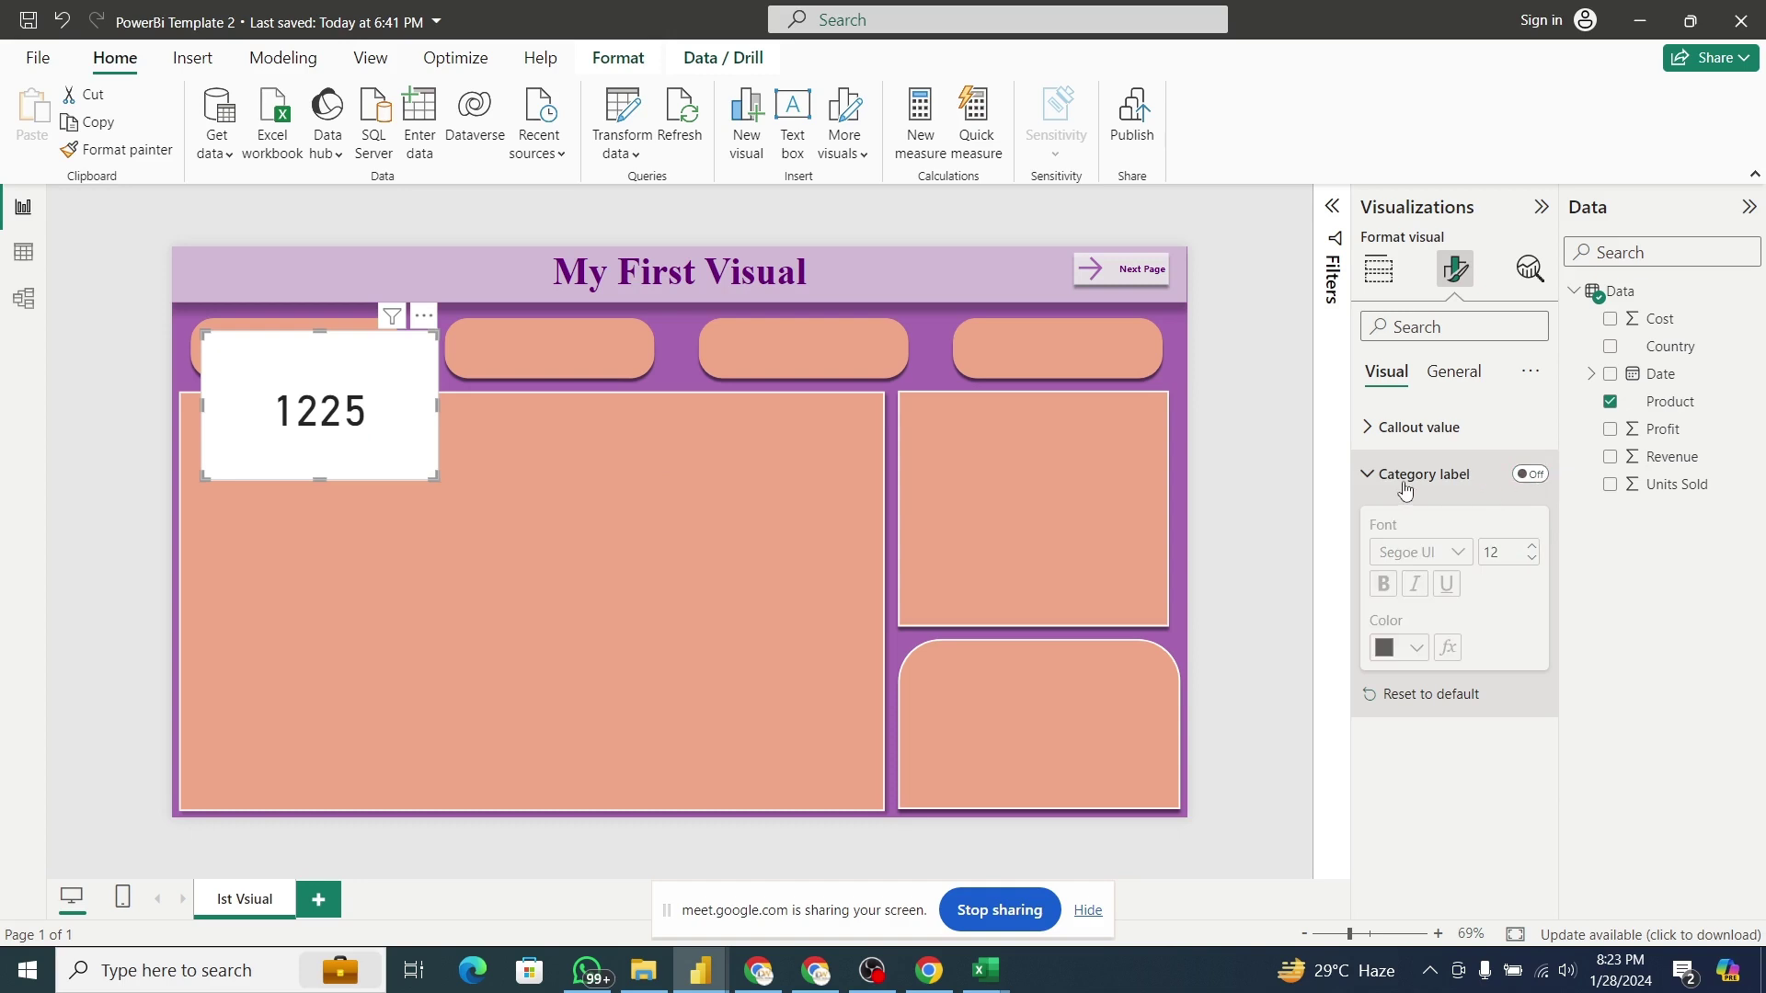
{"action": "left_click", "coordinate": [1391, 486]}
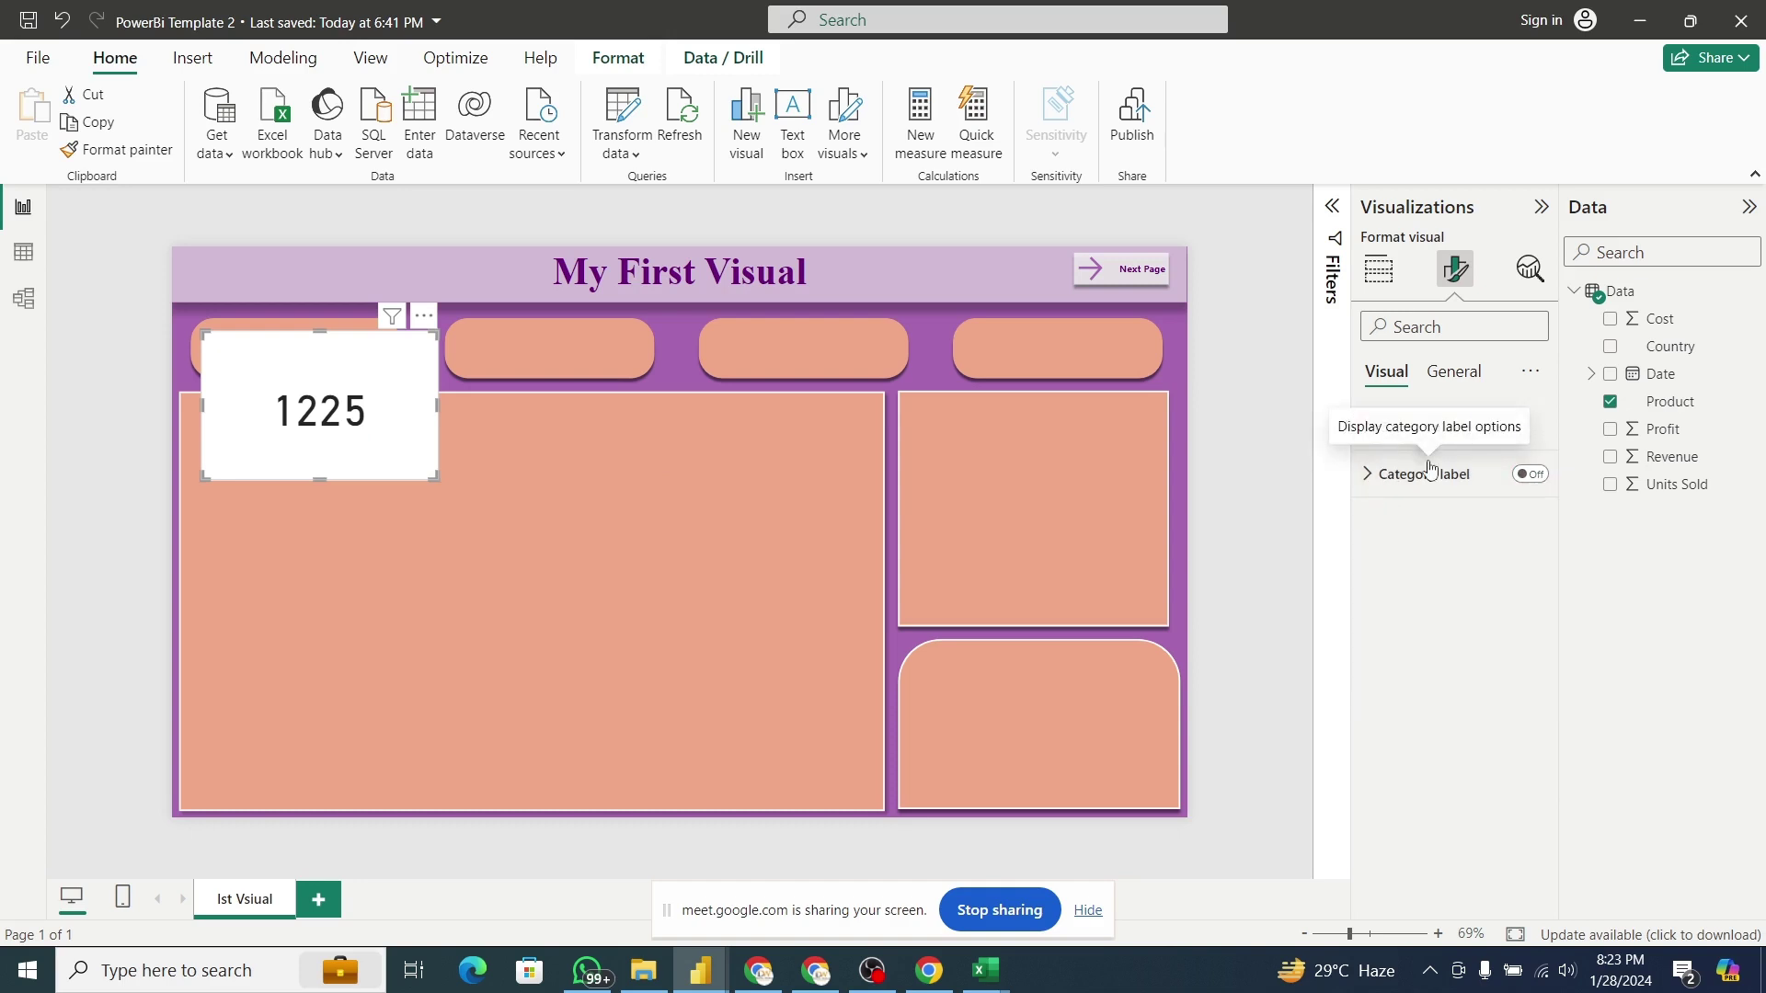
Set the color of the card's callout value to a darker shade of the purple theme color.
{"action": "left_click", "coordinate": [1403, 428]}
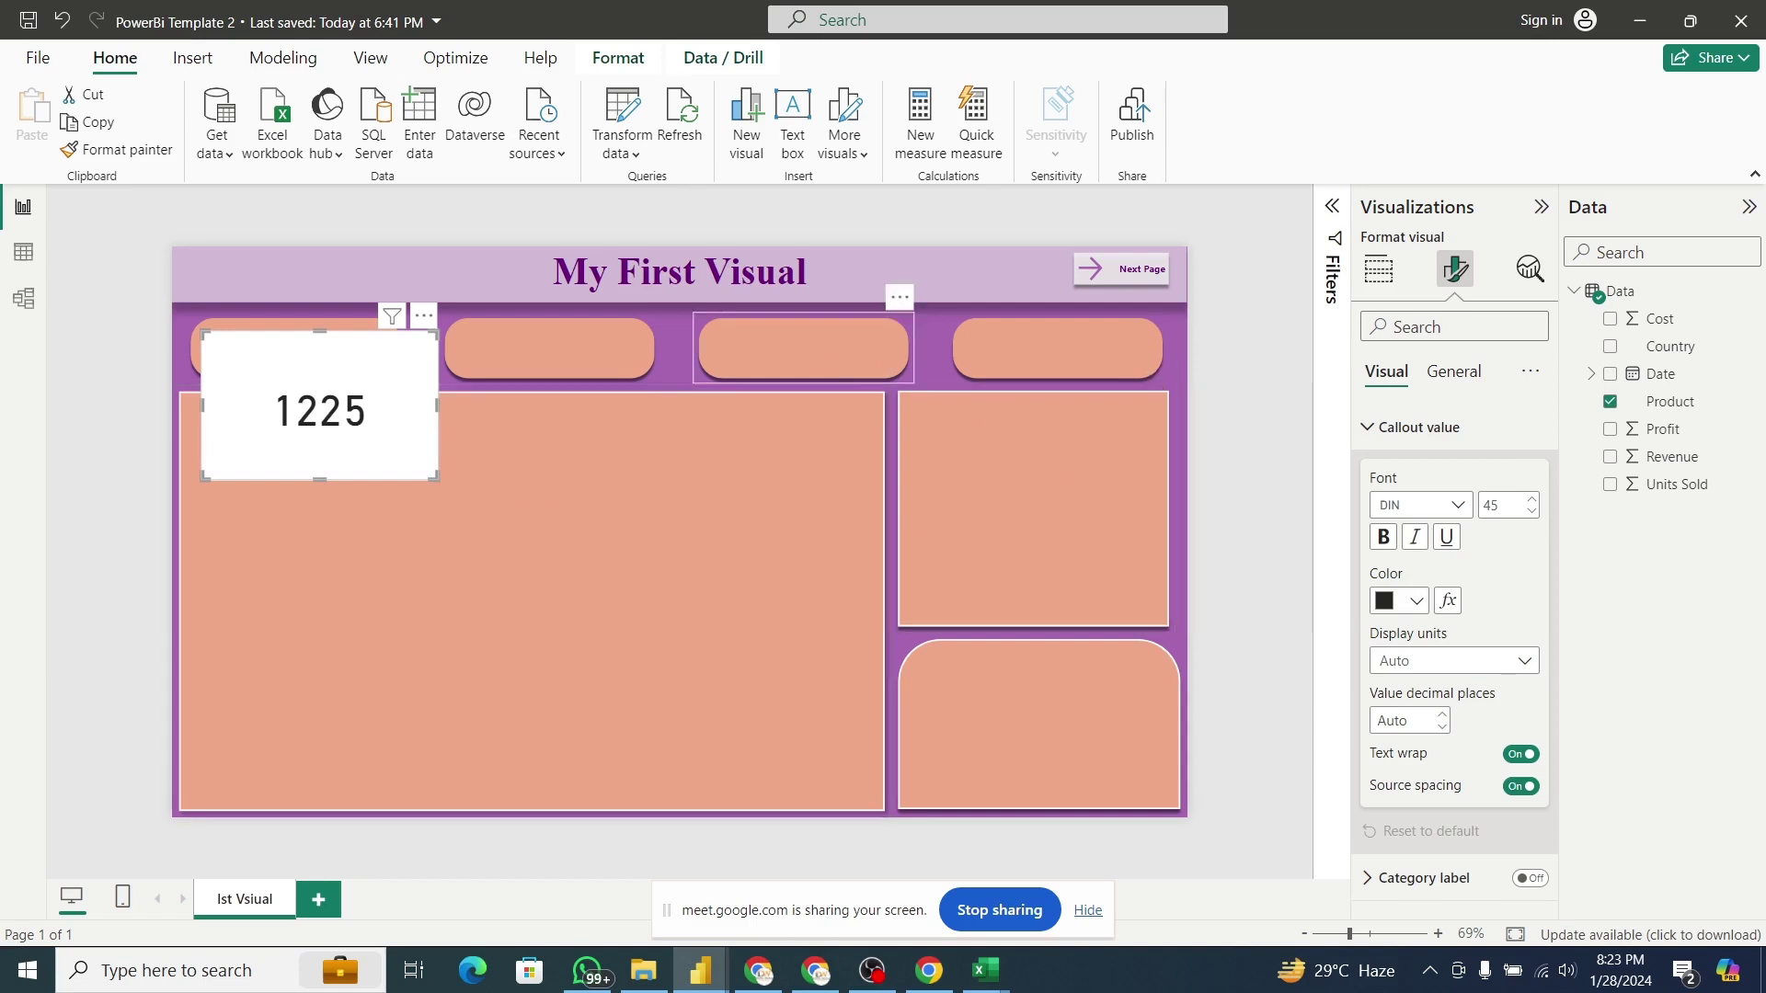
{"action": "left_click", "coordinate": [1407, 610]}
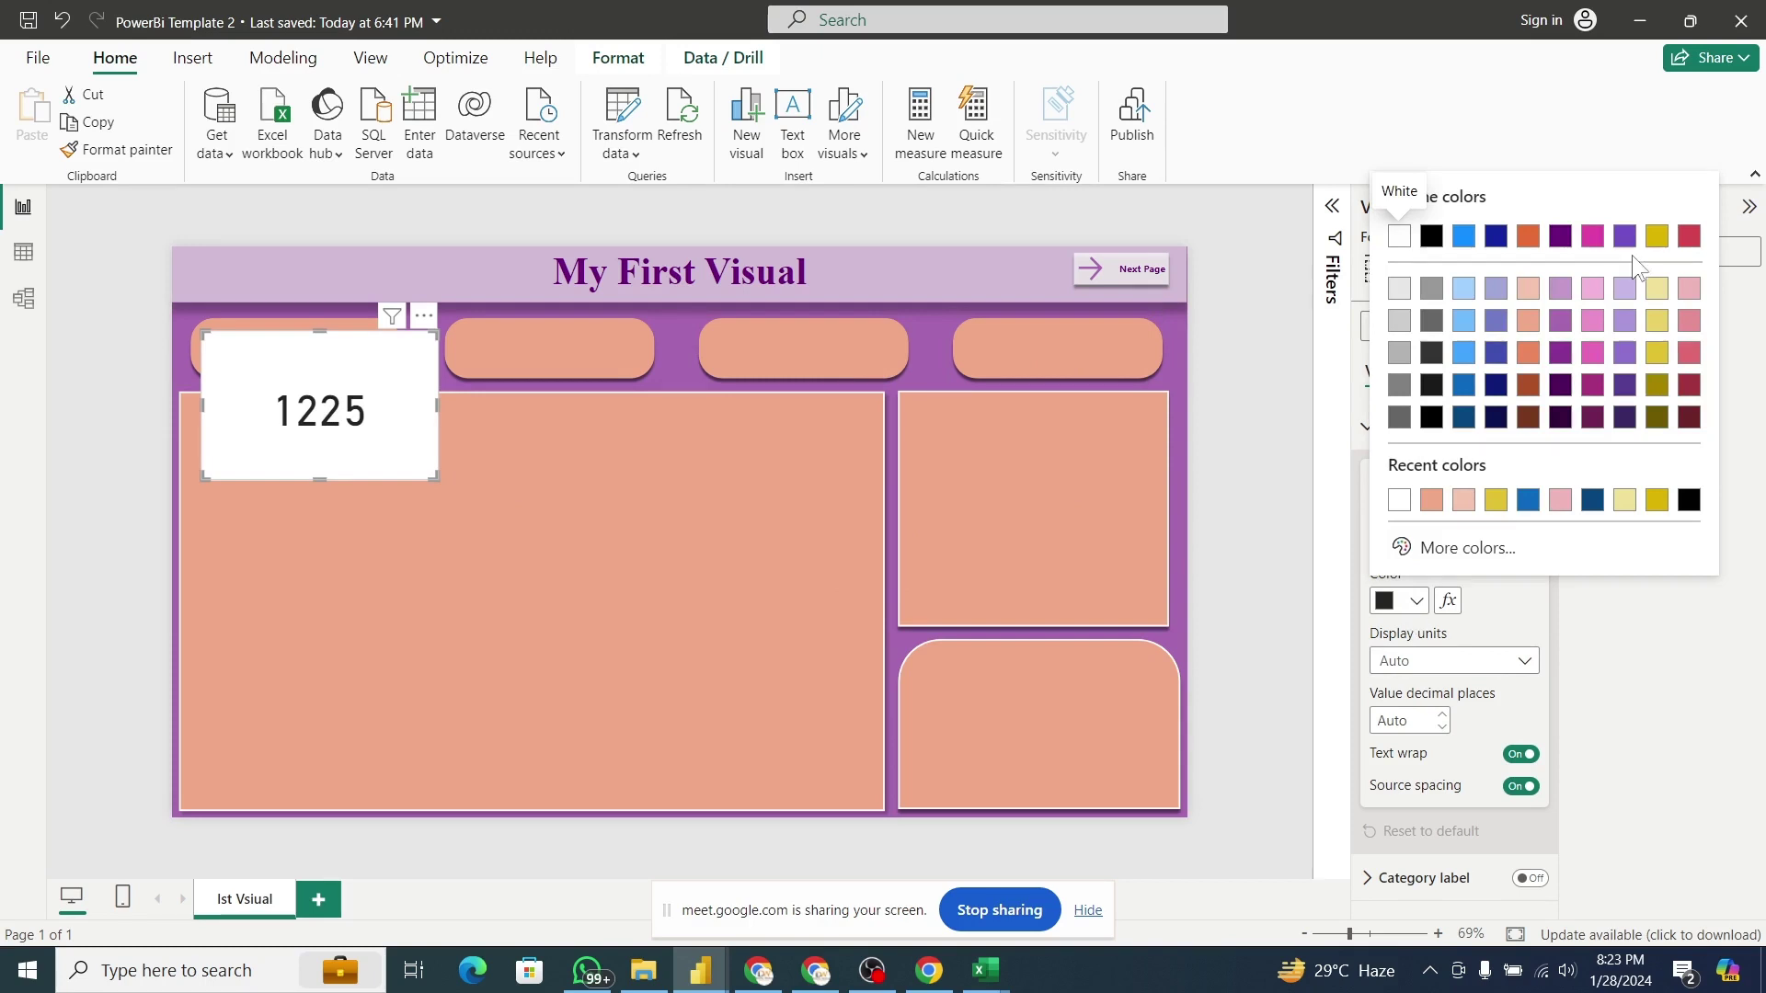
{"action": "left_click", "coordinate": [1560, 237]}
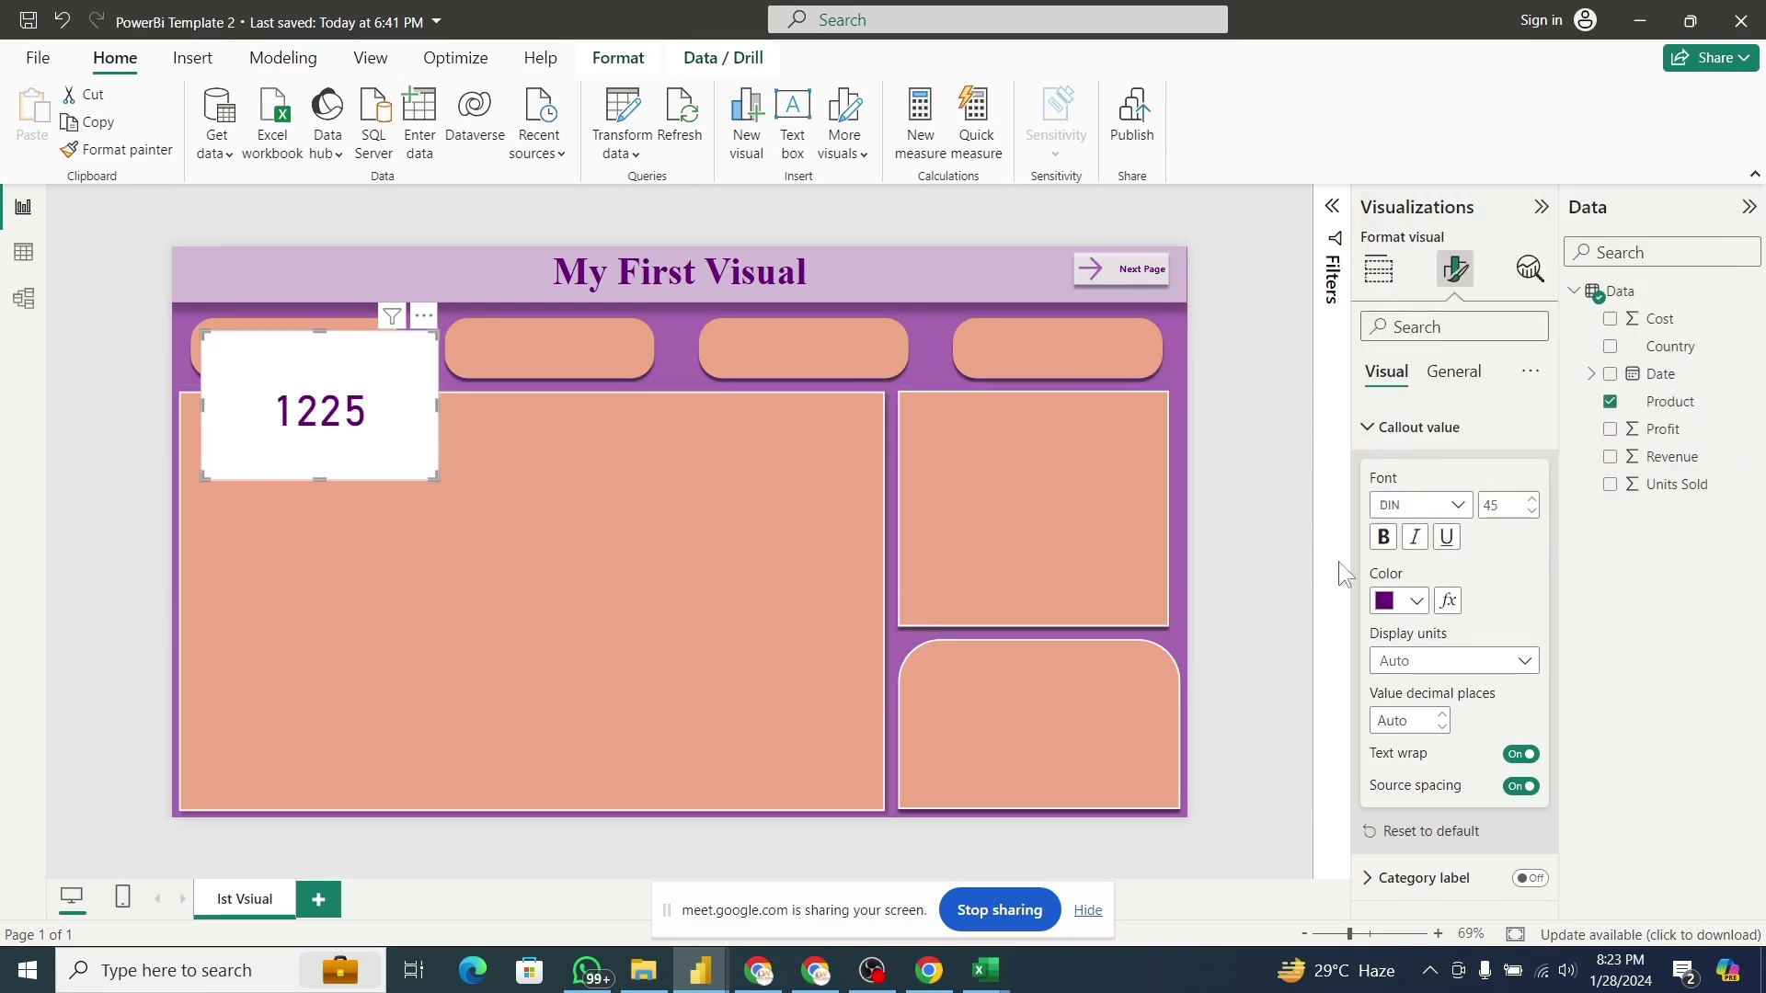
{"action": "left_click", "coordinate": [1413, 603]}
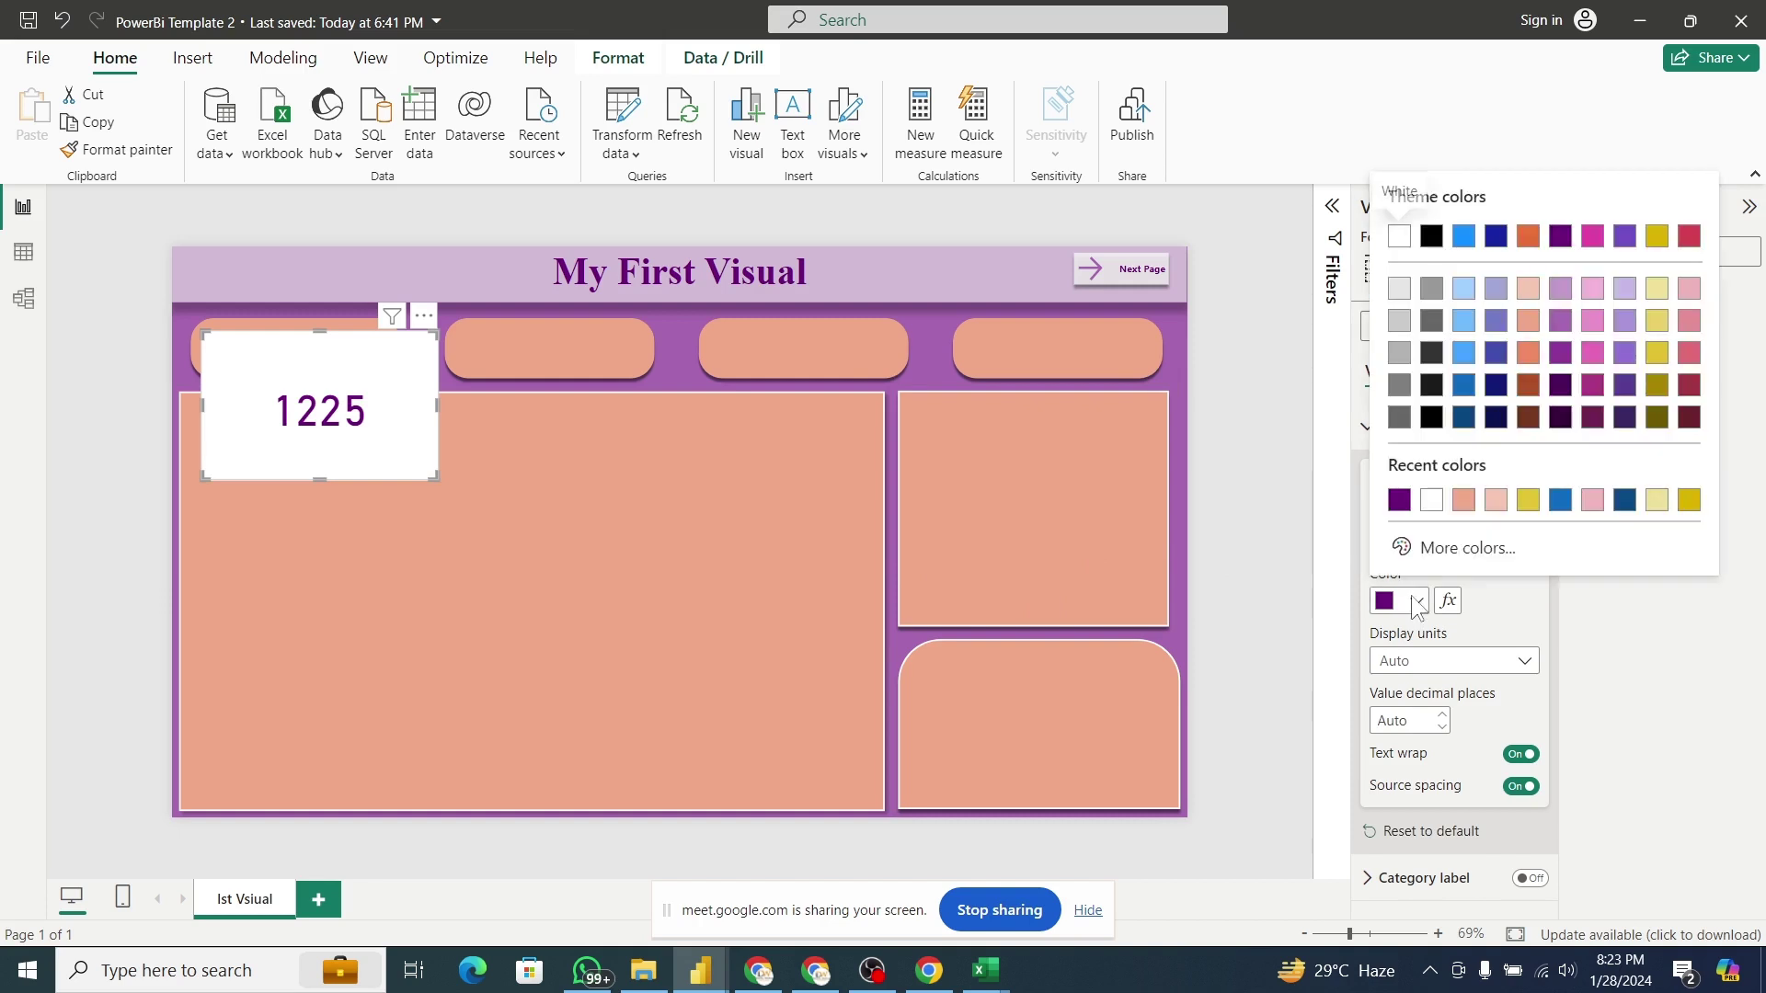
{"action": "left_click", "coordinate": [1561, 386]}
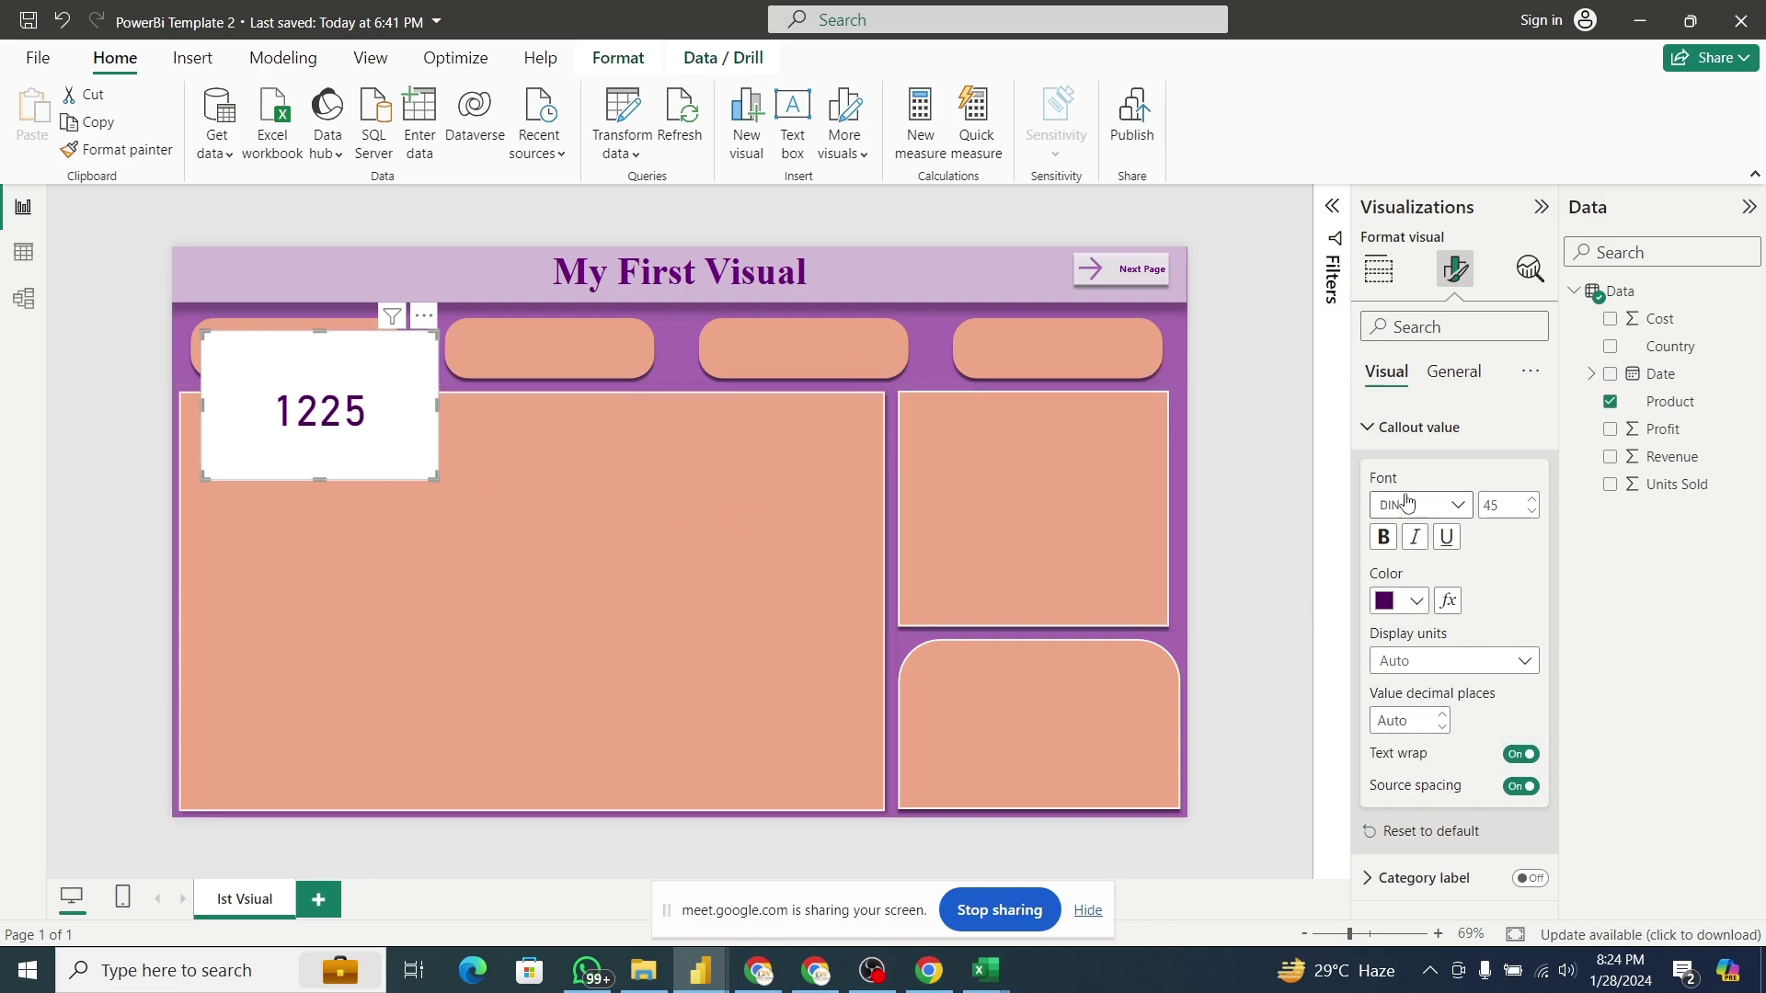
Increase the font size of the card's callout value to 48.
{"action": "left_click", "coordinate": [1532, 500]}
{"action": "left_click", "coordinate": [1533, 500]}
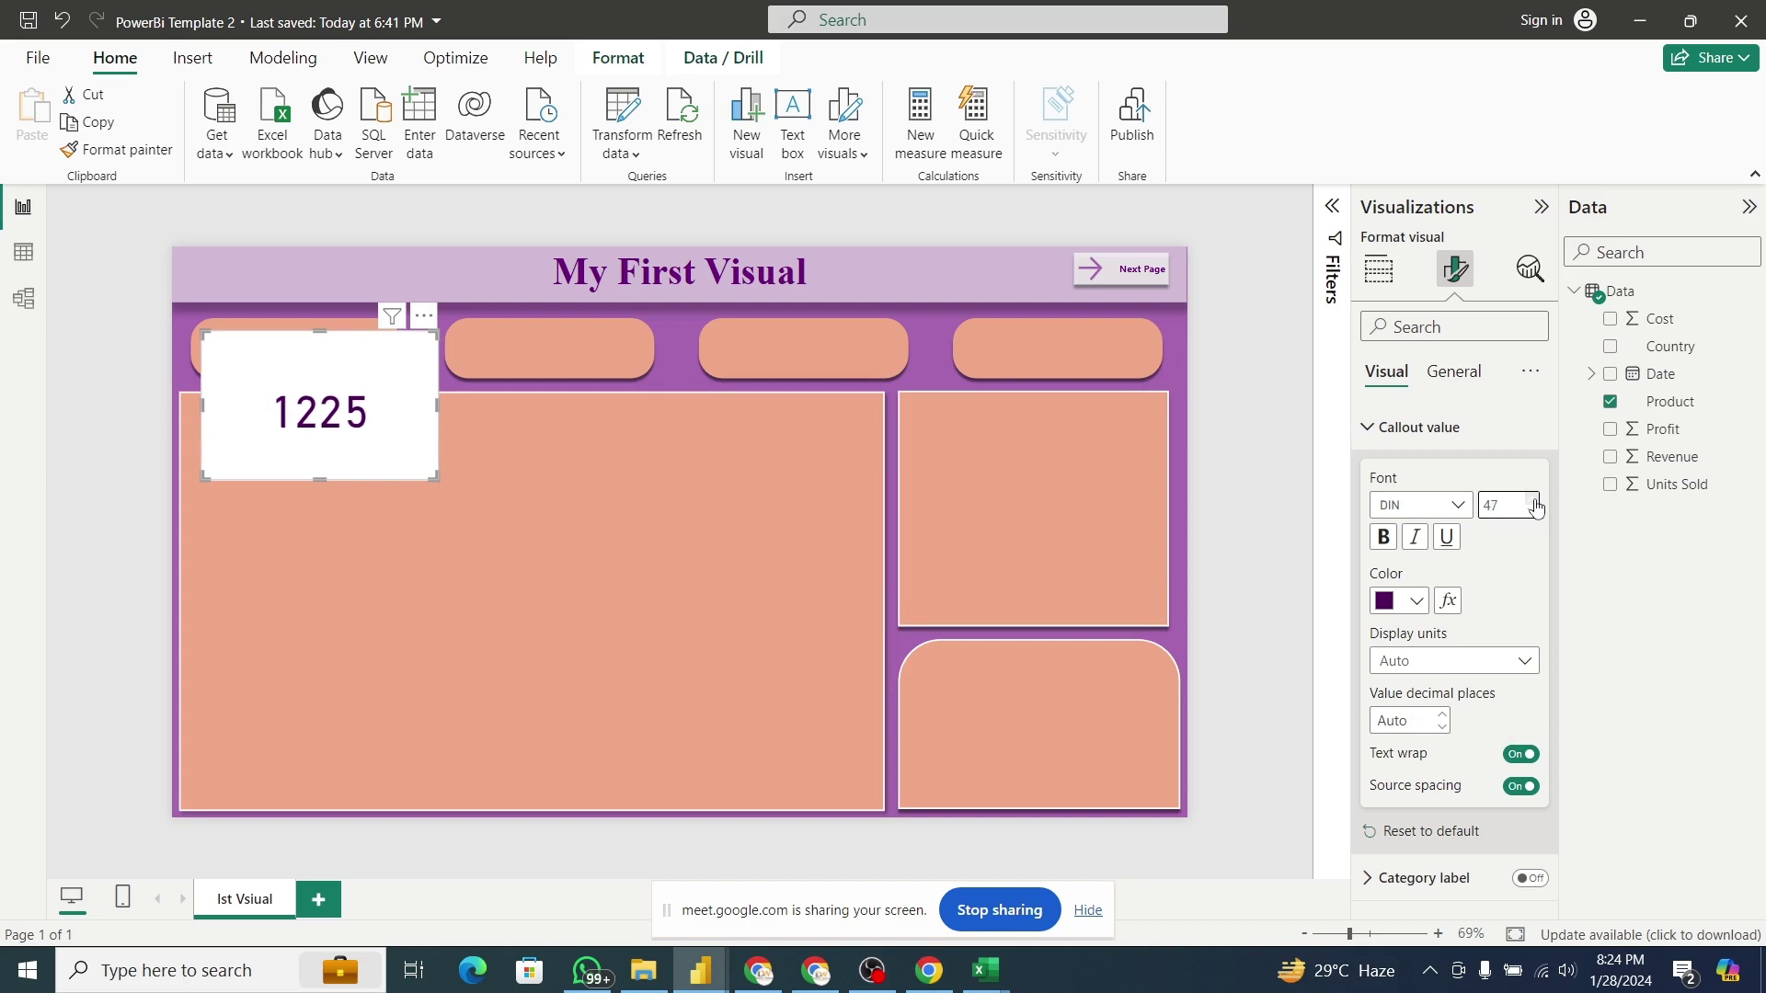
{"action": "left_click", "coordinate": [1533, 500]}
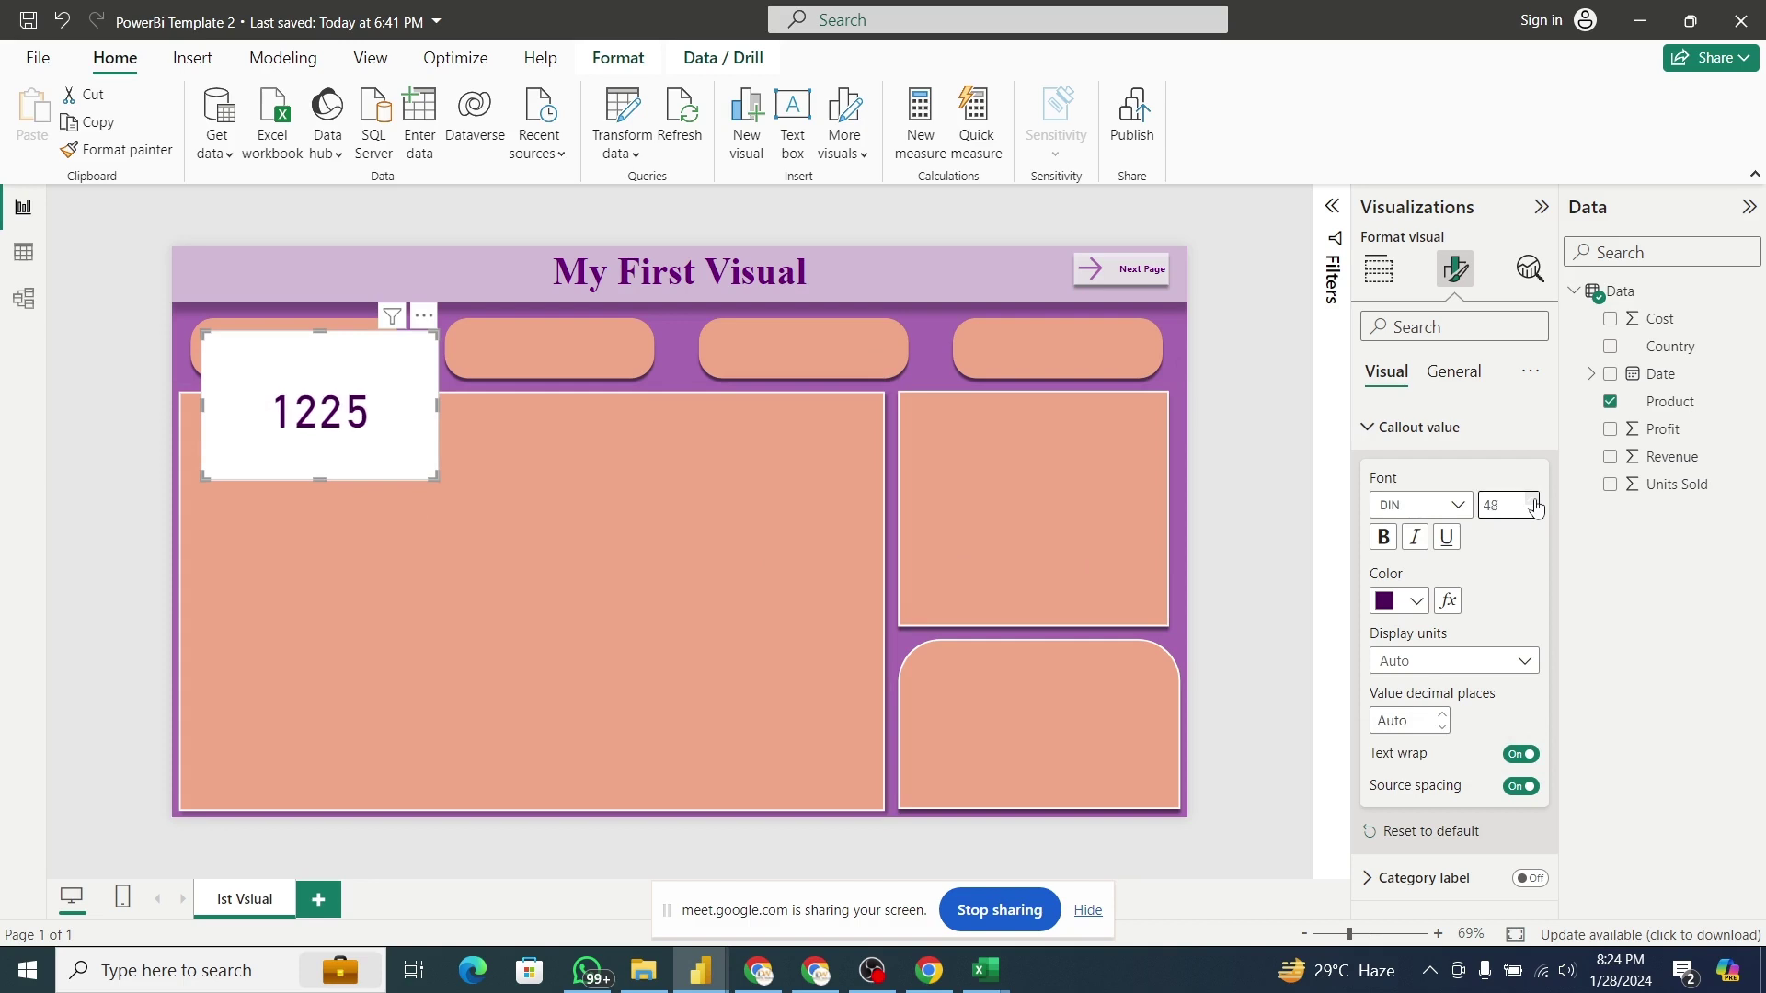
Try Times New Roman as the font of the card's callout value.
{"action": "right_click", "coordinate": [1455, 509]}
{"action": "left_click", "coordinate": [1455, 508]}
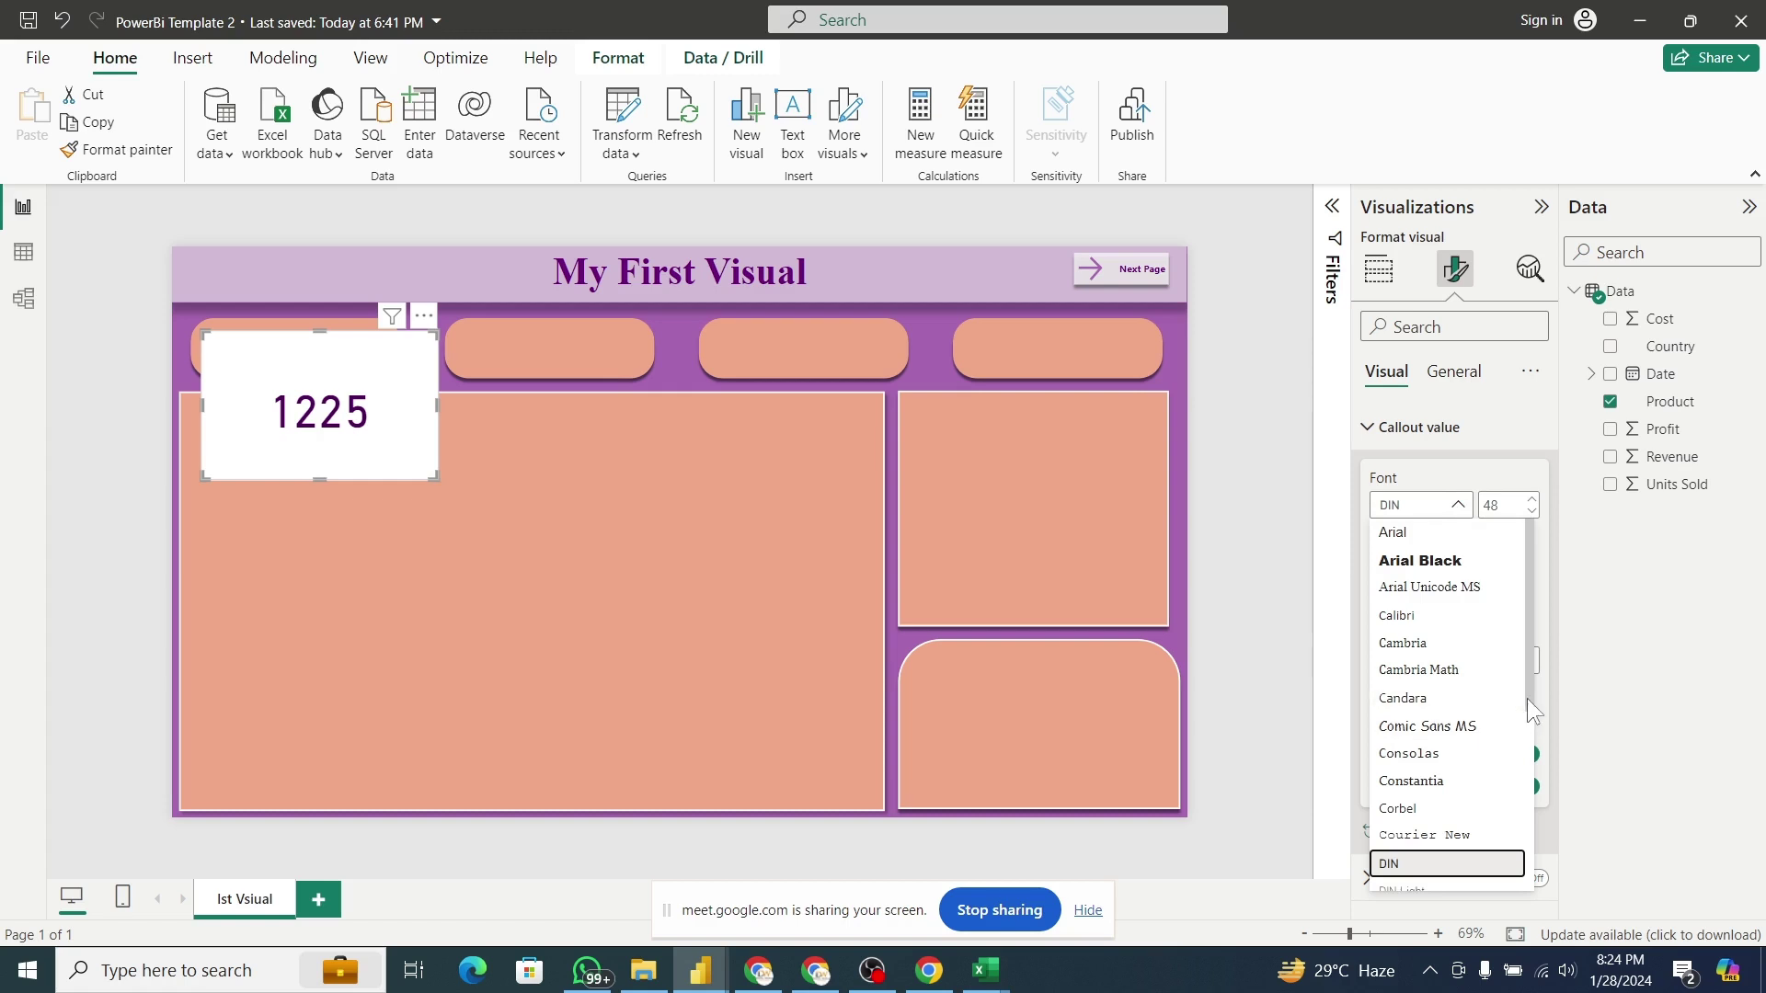
{"action": "left_click_drag", "start_coordinate": [1527, 698], "coordinate": [1518, 850]}
{"action": "left_click", "coordinate": [1498, 848]}
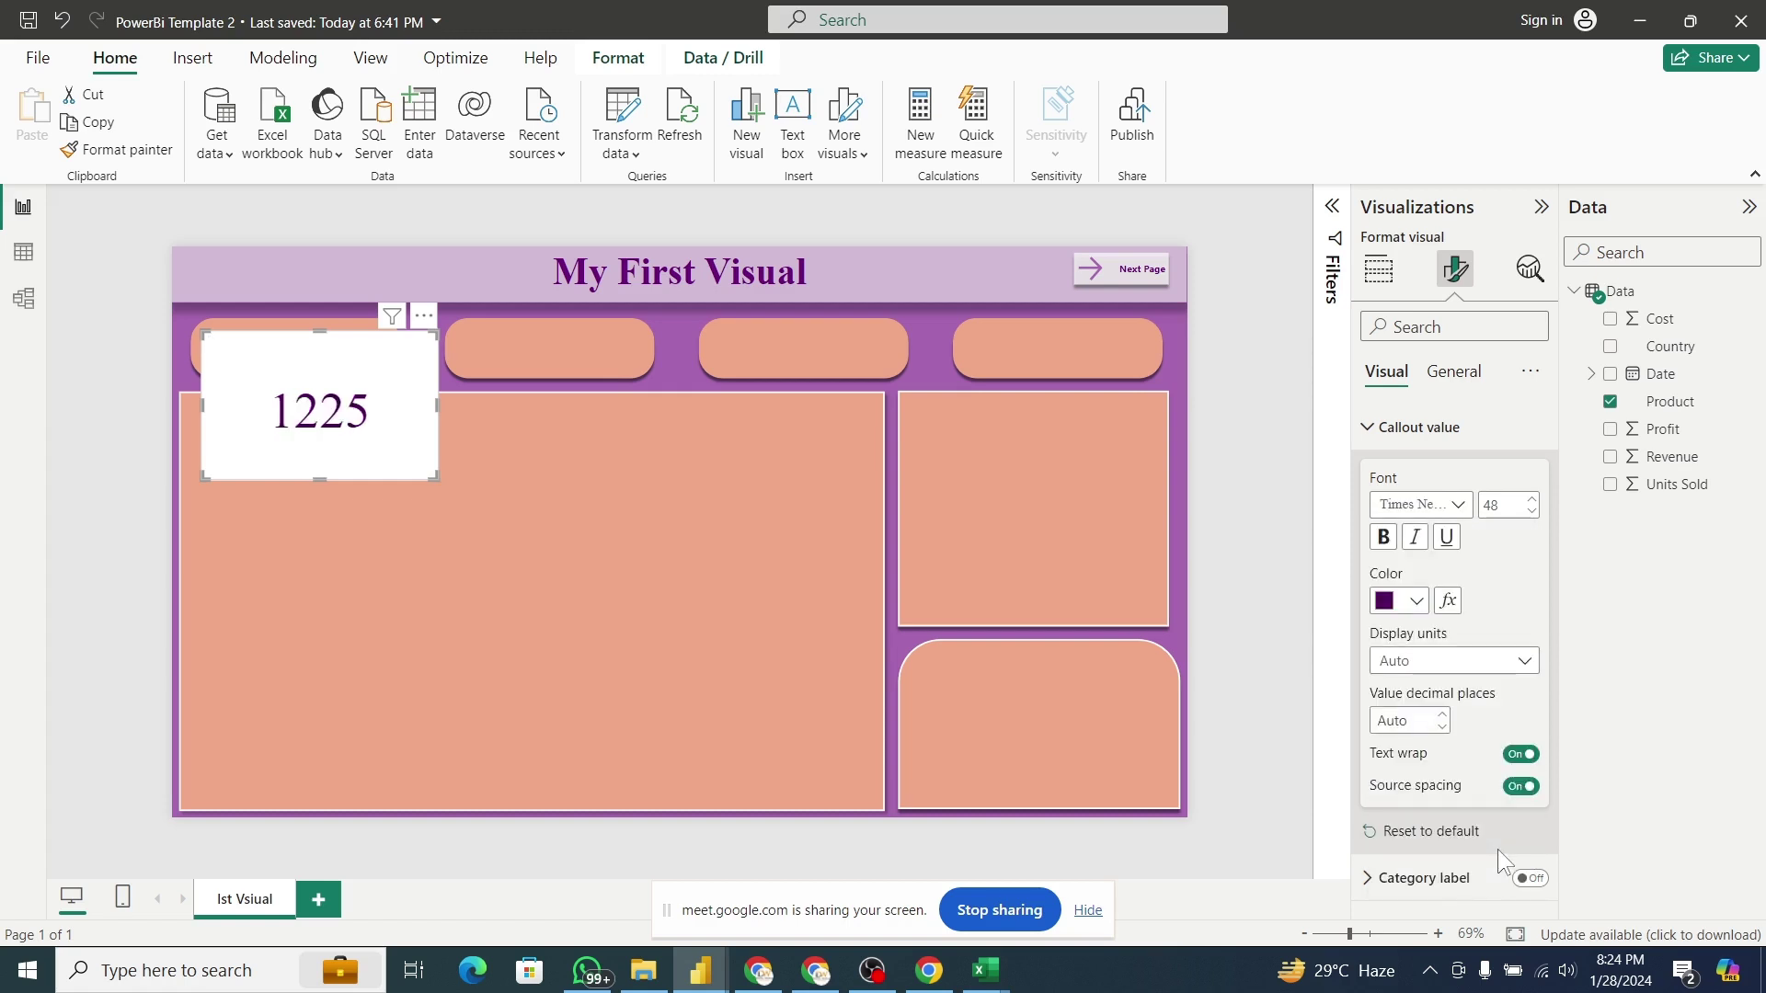
Try Tahoma and Verdana as the font of the card's callout value.
{"action": "left_click", "coordinate": [1459, 507]}
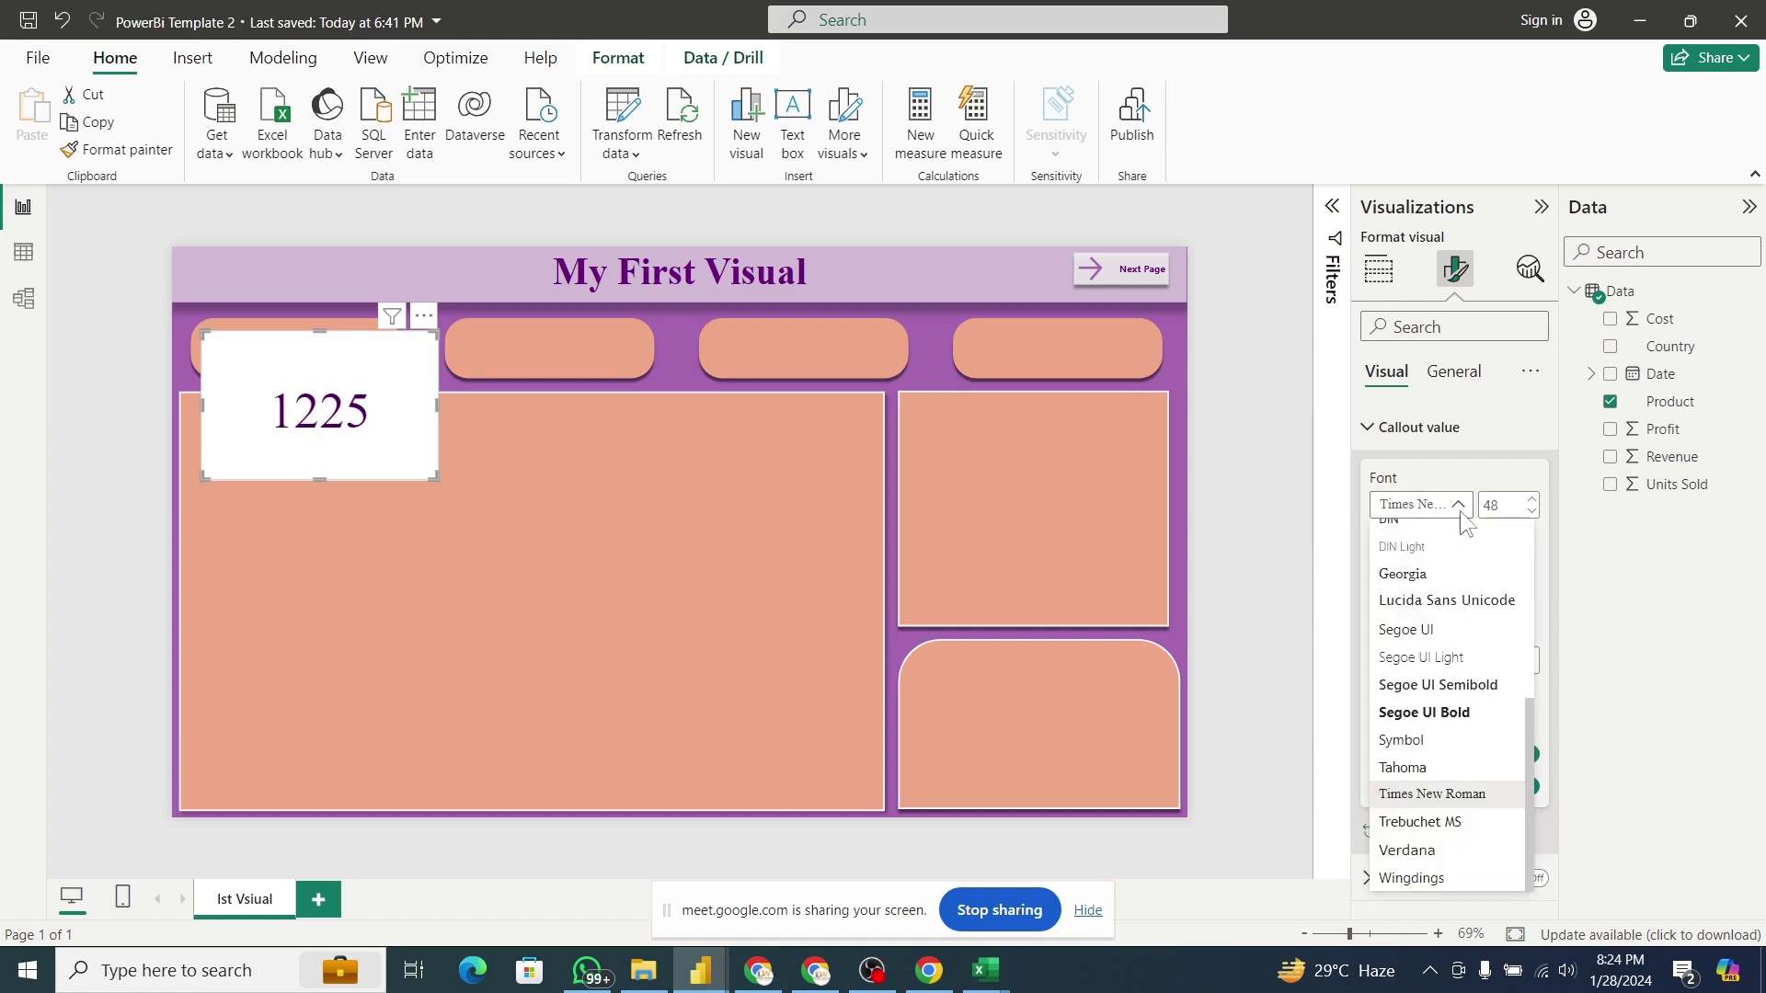
{"action": "left_click", "coordinate": [1435, 769]}
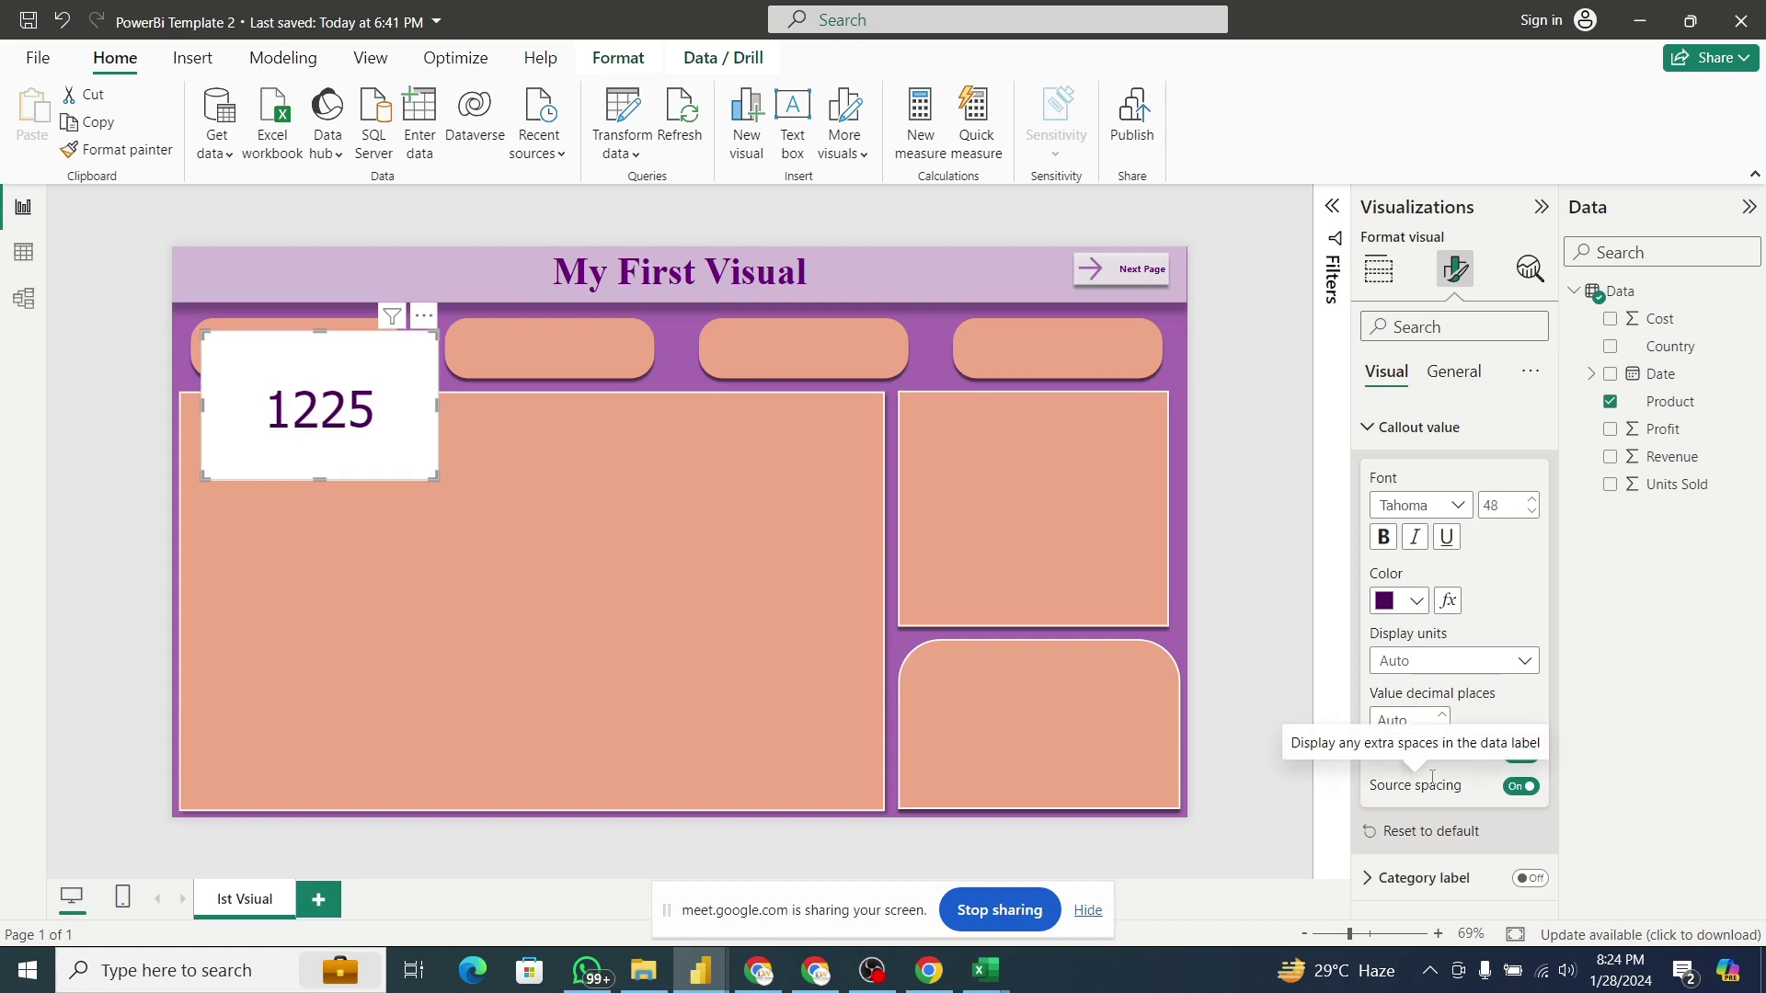
{"action": "left_click", "coordinate": [1462, 513]}
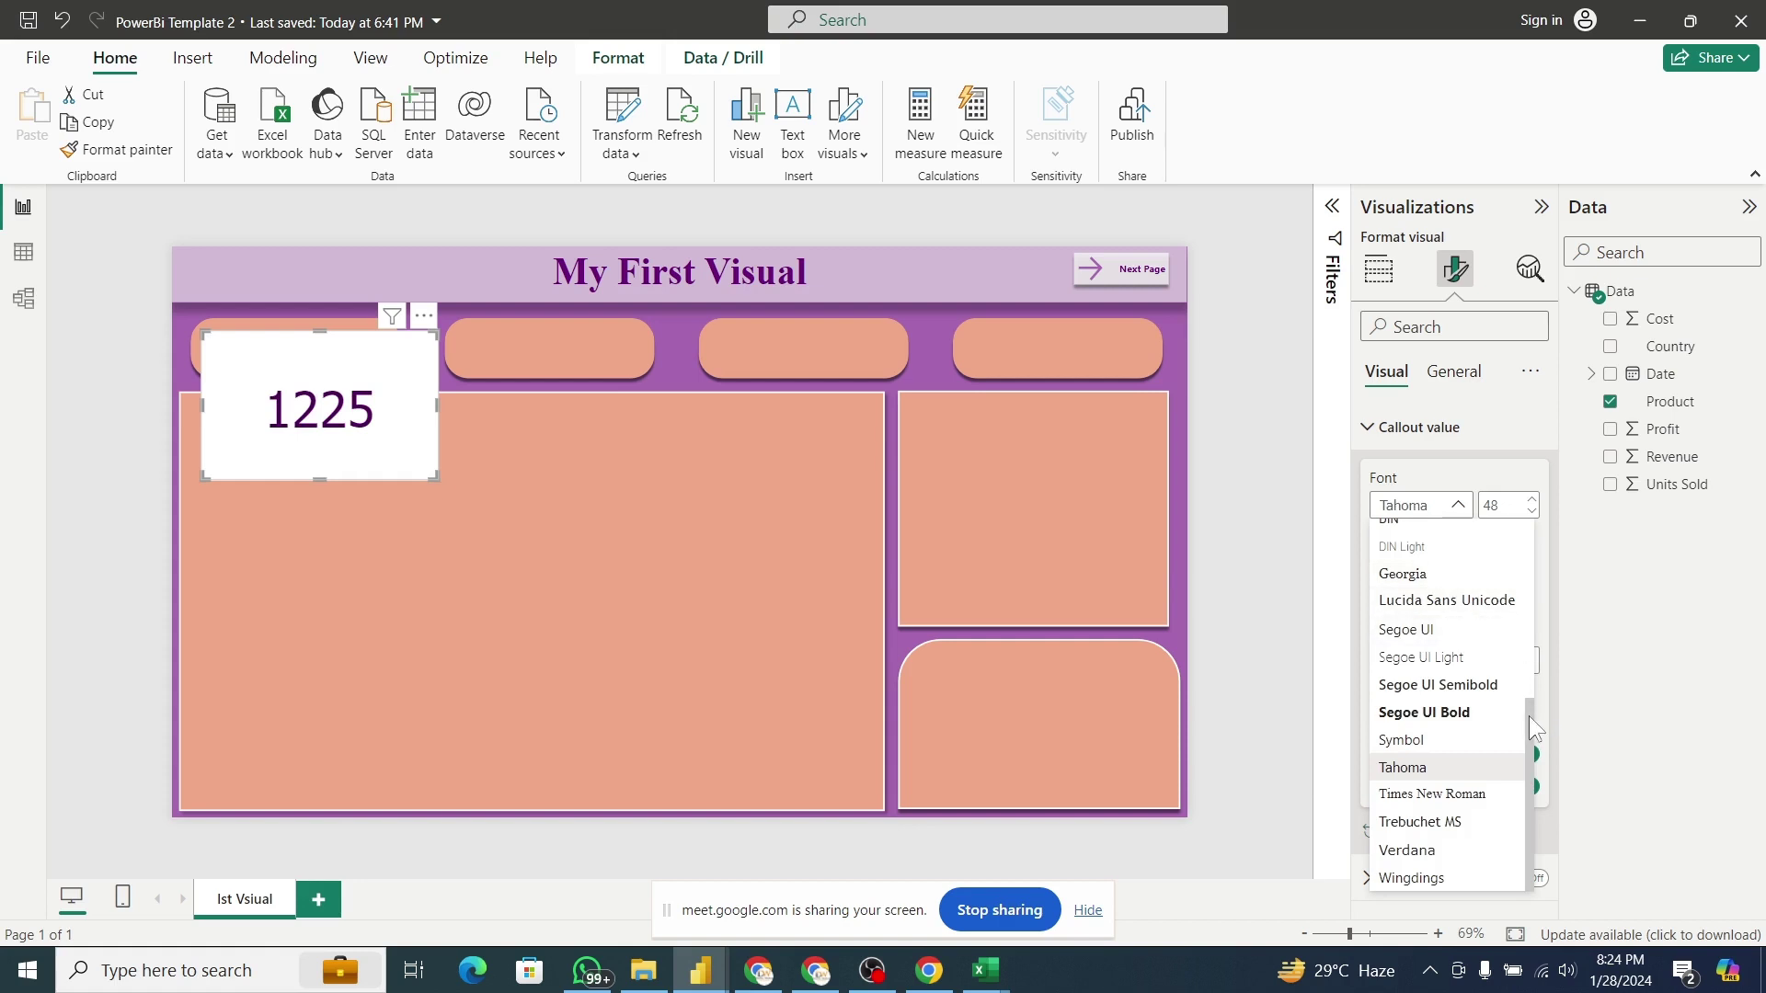
{"action": "left_click_drag", "start_coordinate": [1529, 715], "coordinate": [1522, 504]}
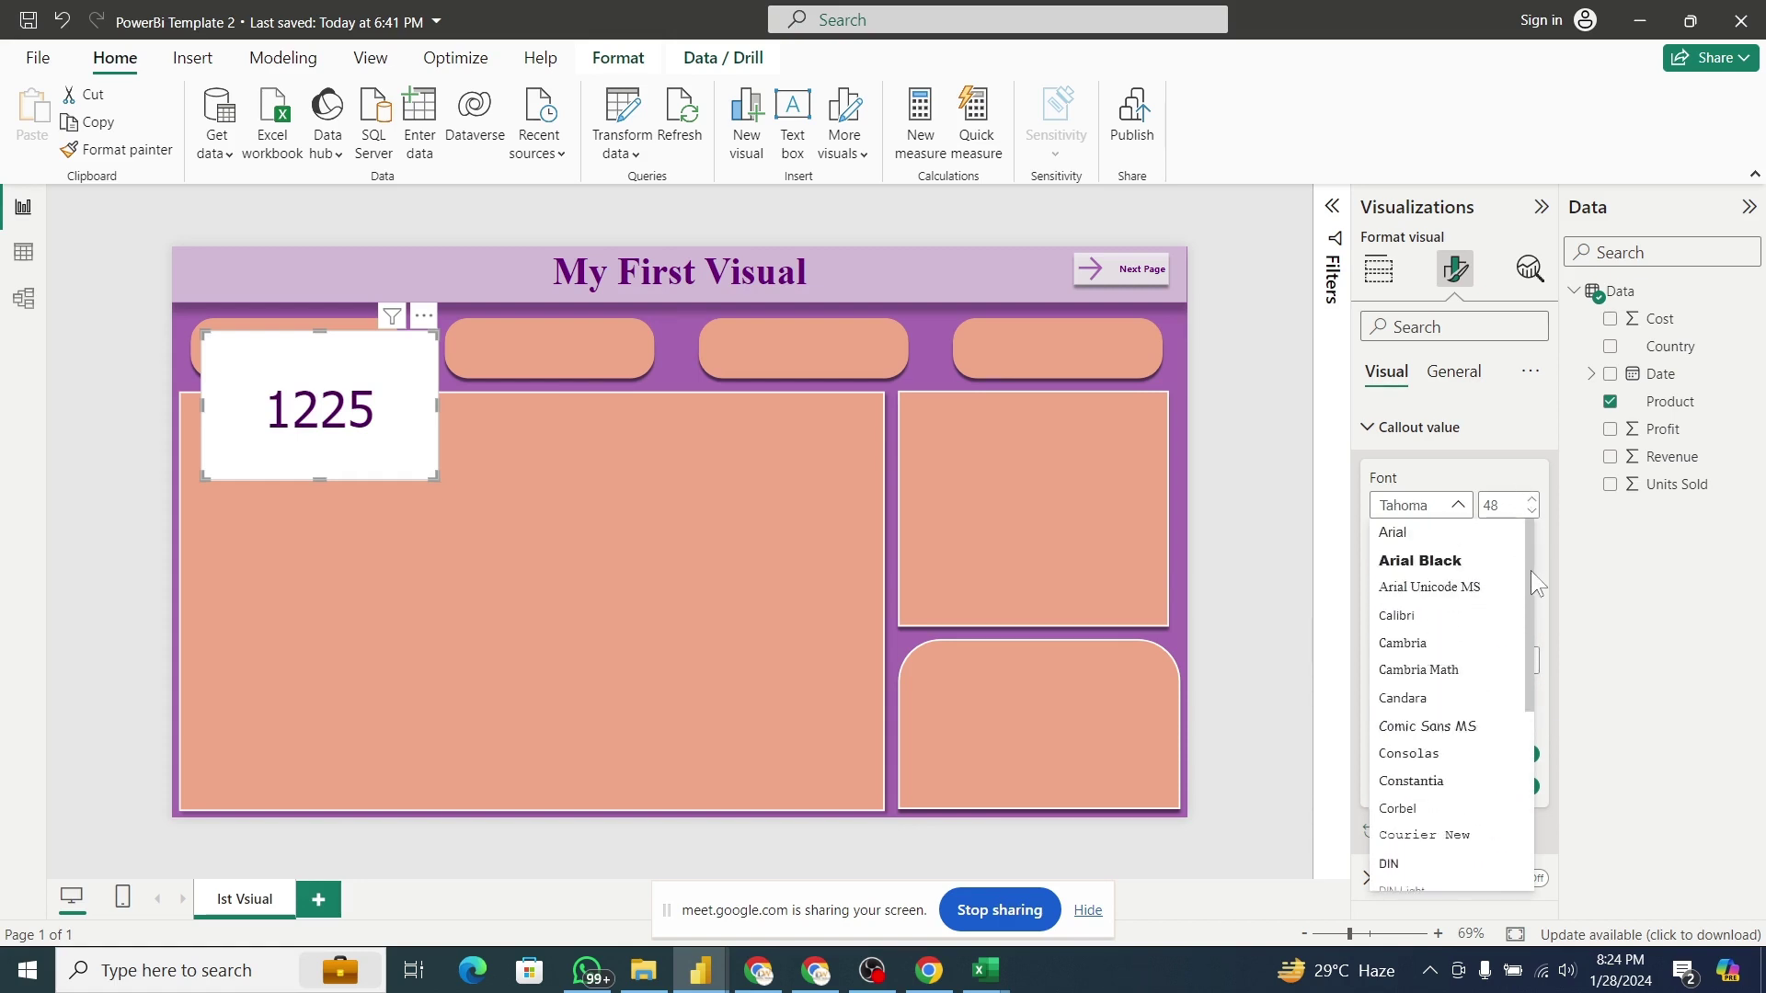
{"action": "left_click_drag", "start_coordinate": [1531, 572], "coordinate": [1540, 838]}
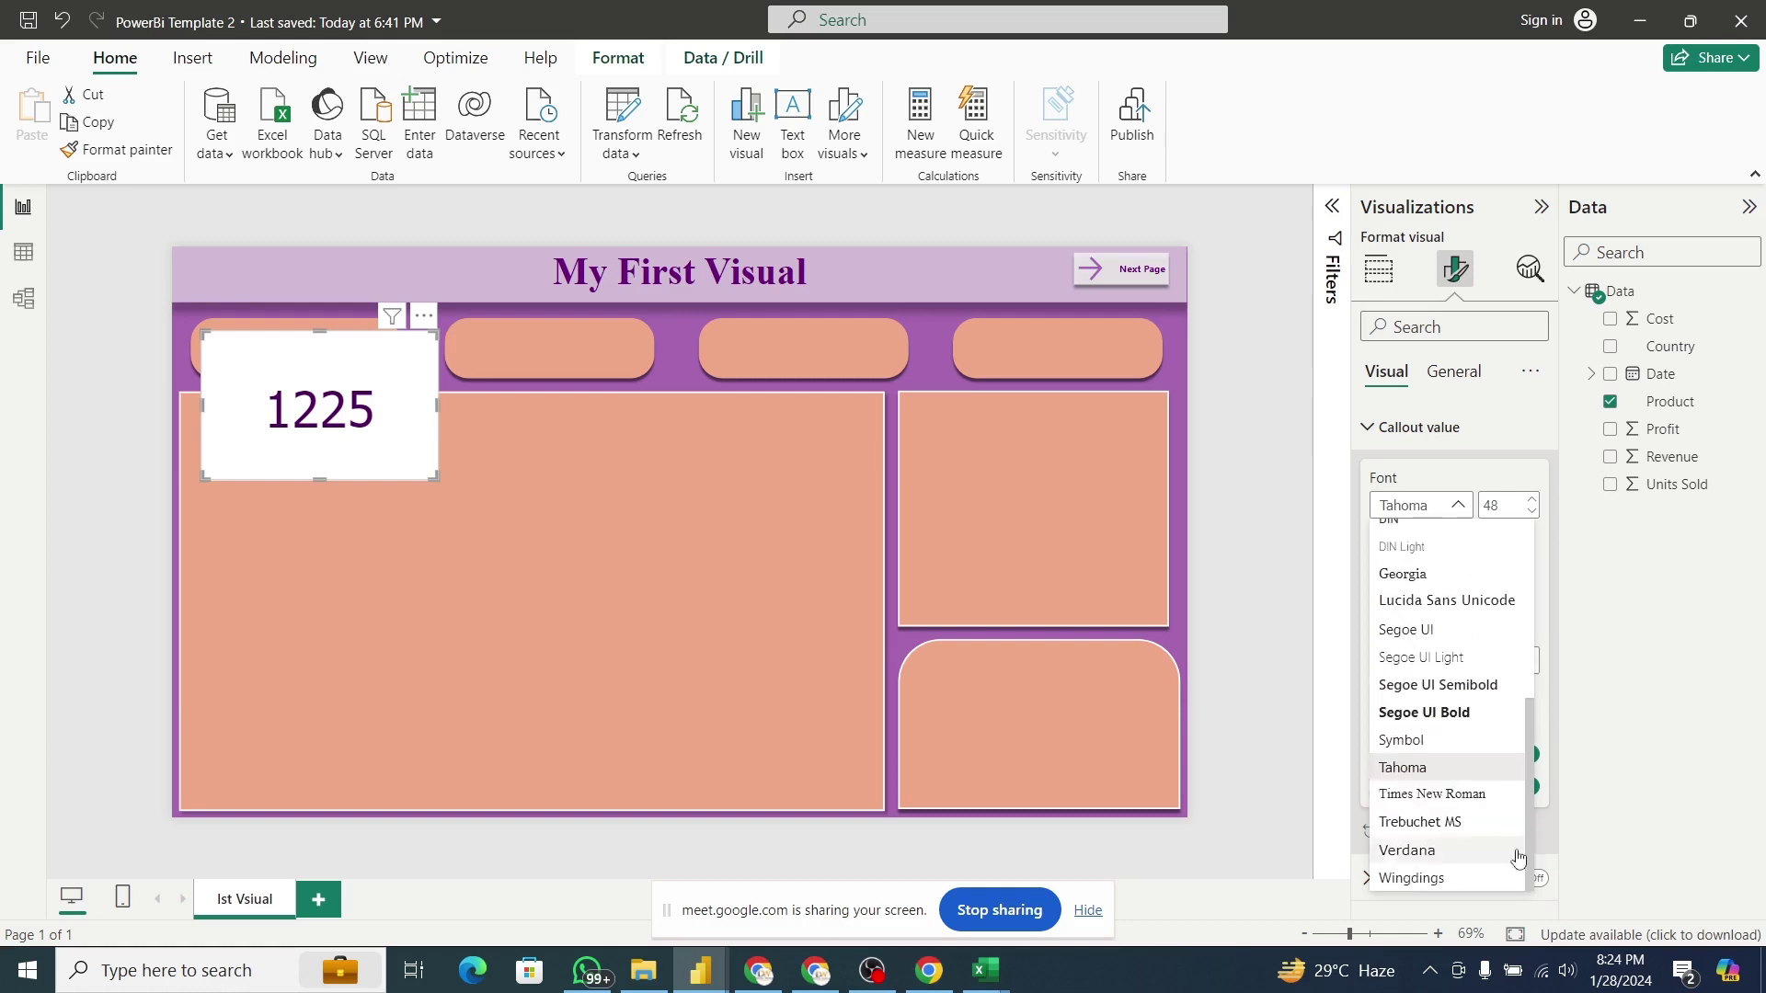
{"action": "left_click", "coordinate": [1462, 852]}
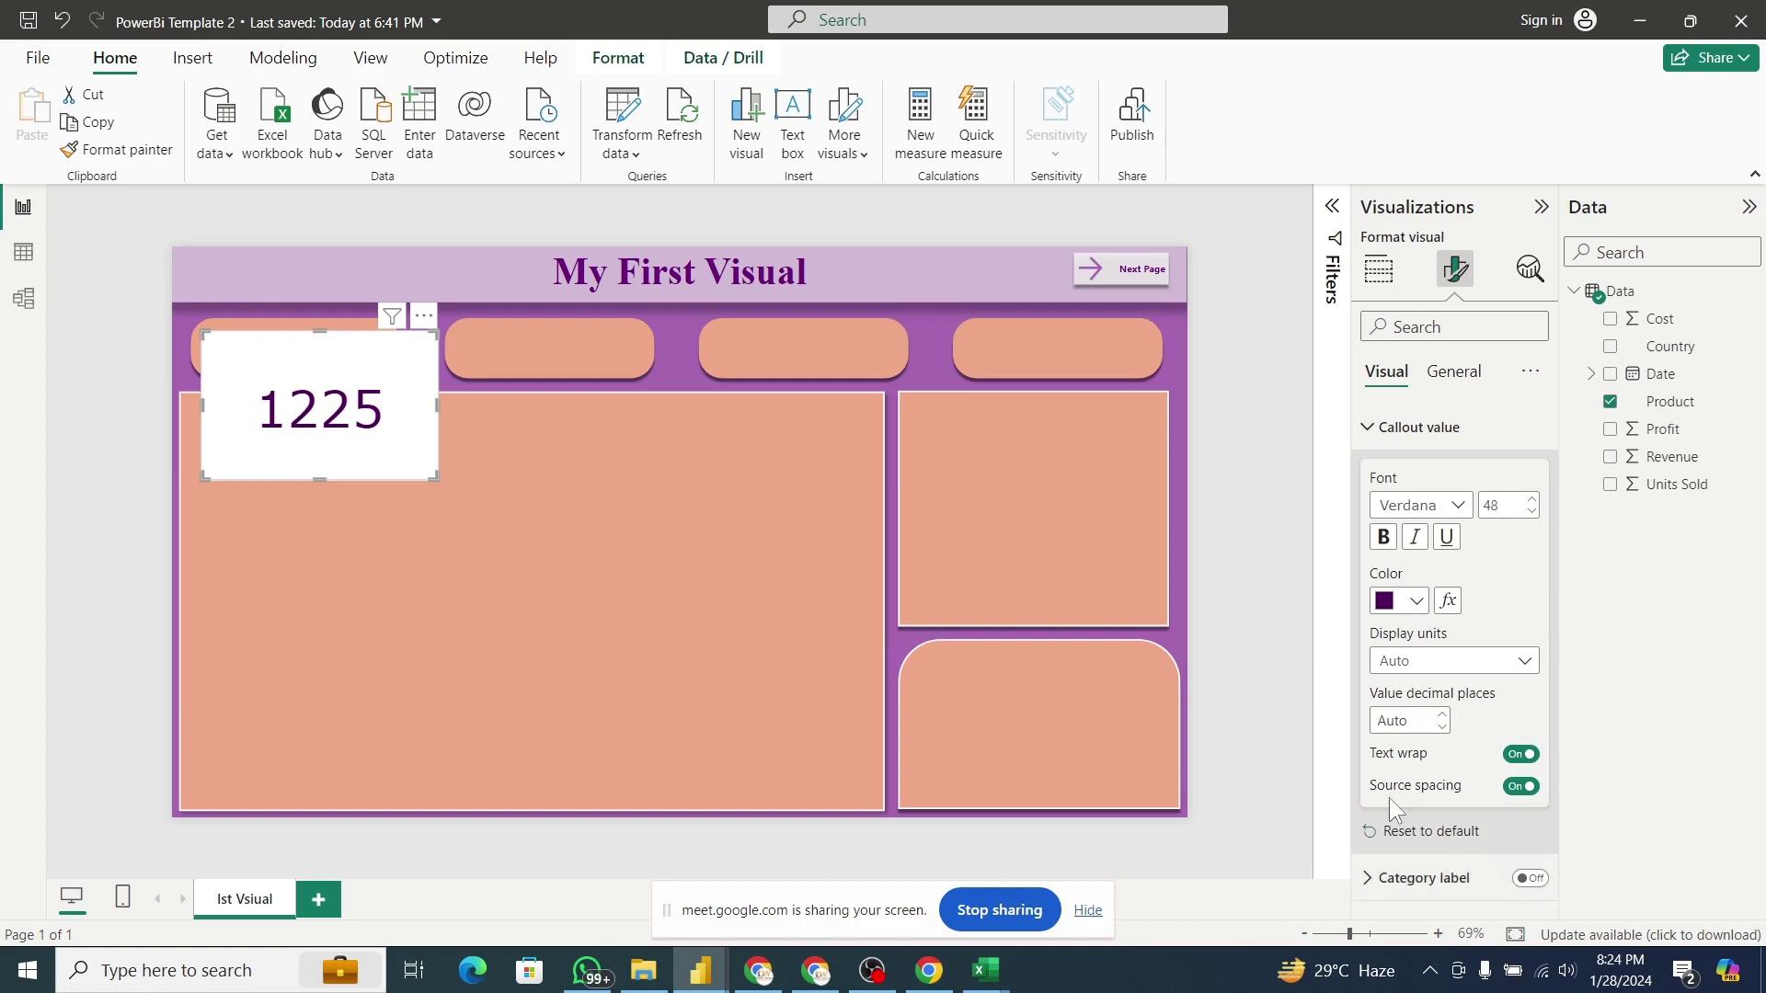
Set the font of the card's callout value to Tahoma and collapse the callout settings.
{"action": "left_click", "coordinate": [1447, 515]}
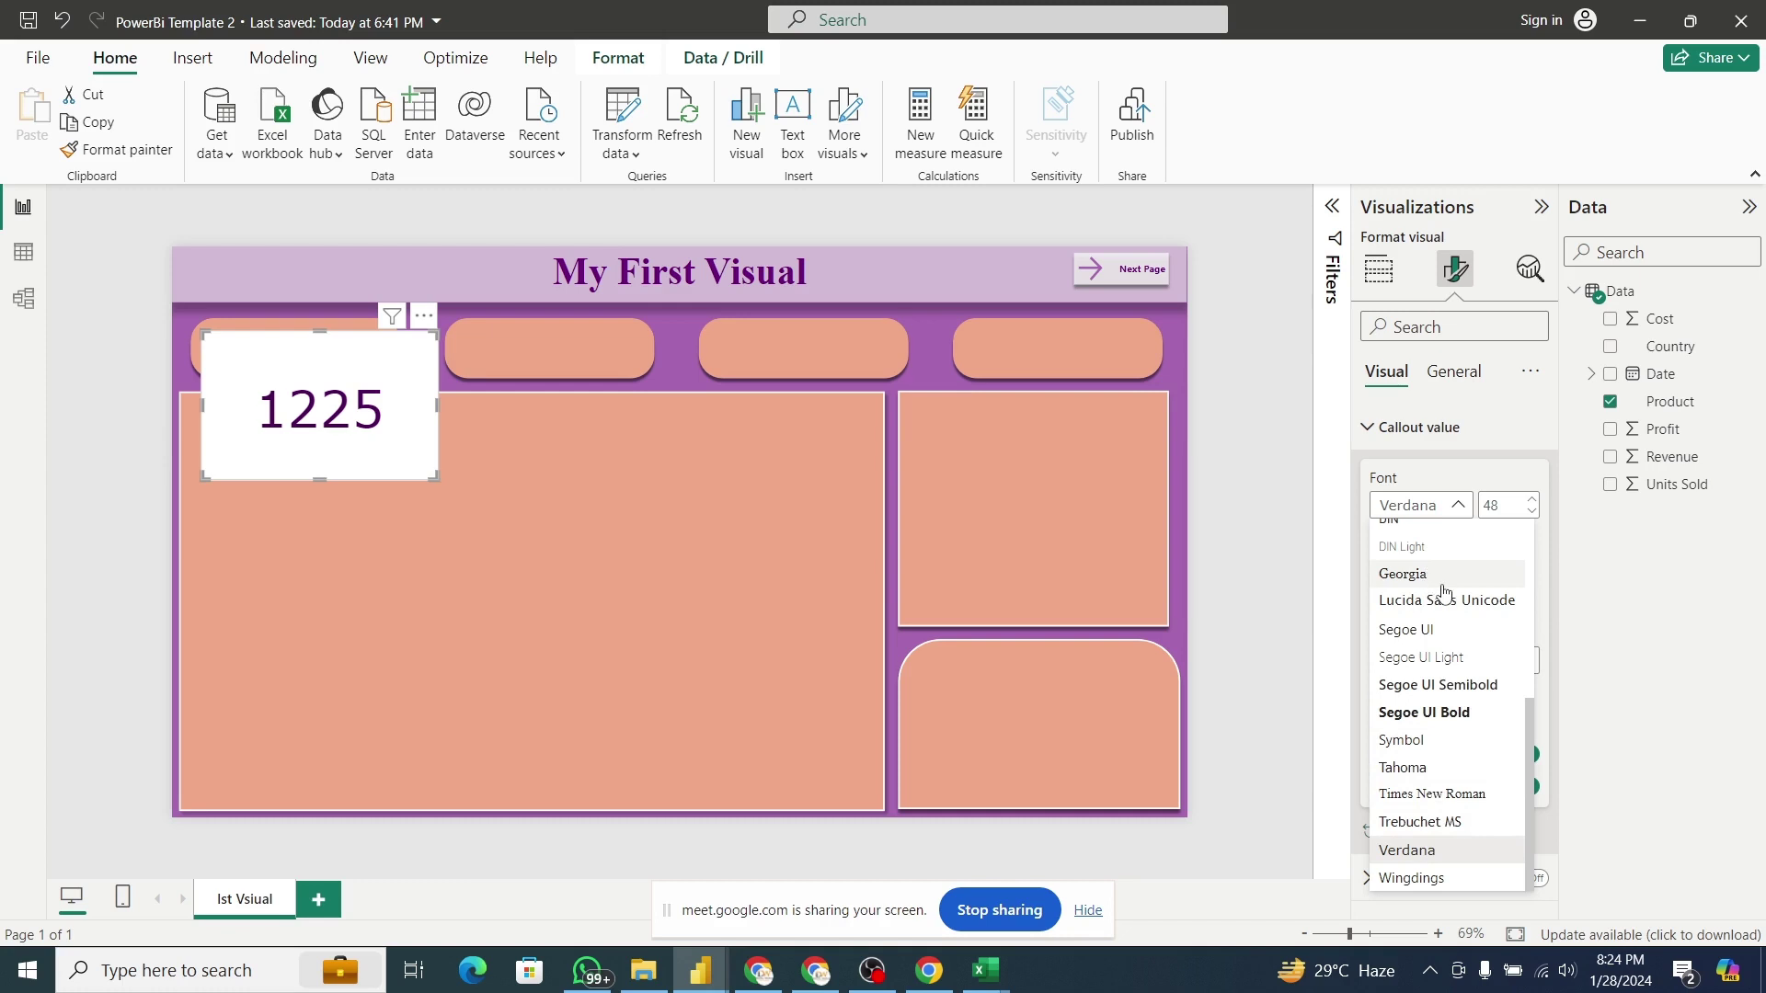
{"action": "left_click", "coordinate": [1425, 769]}
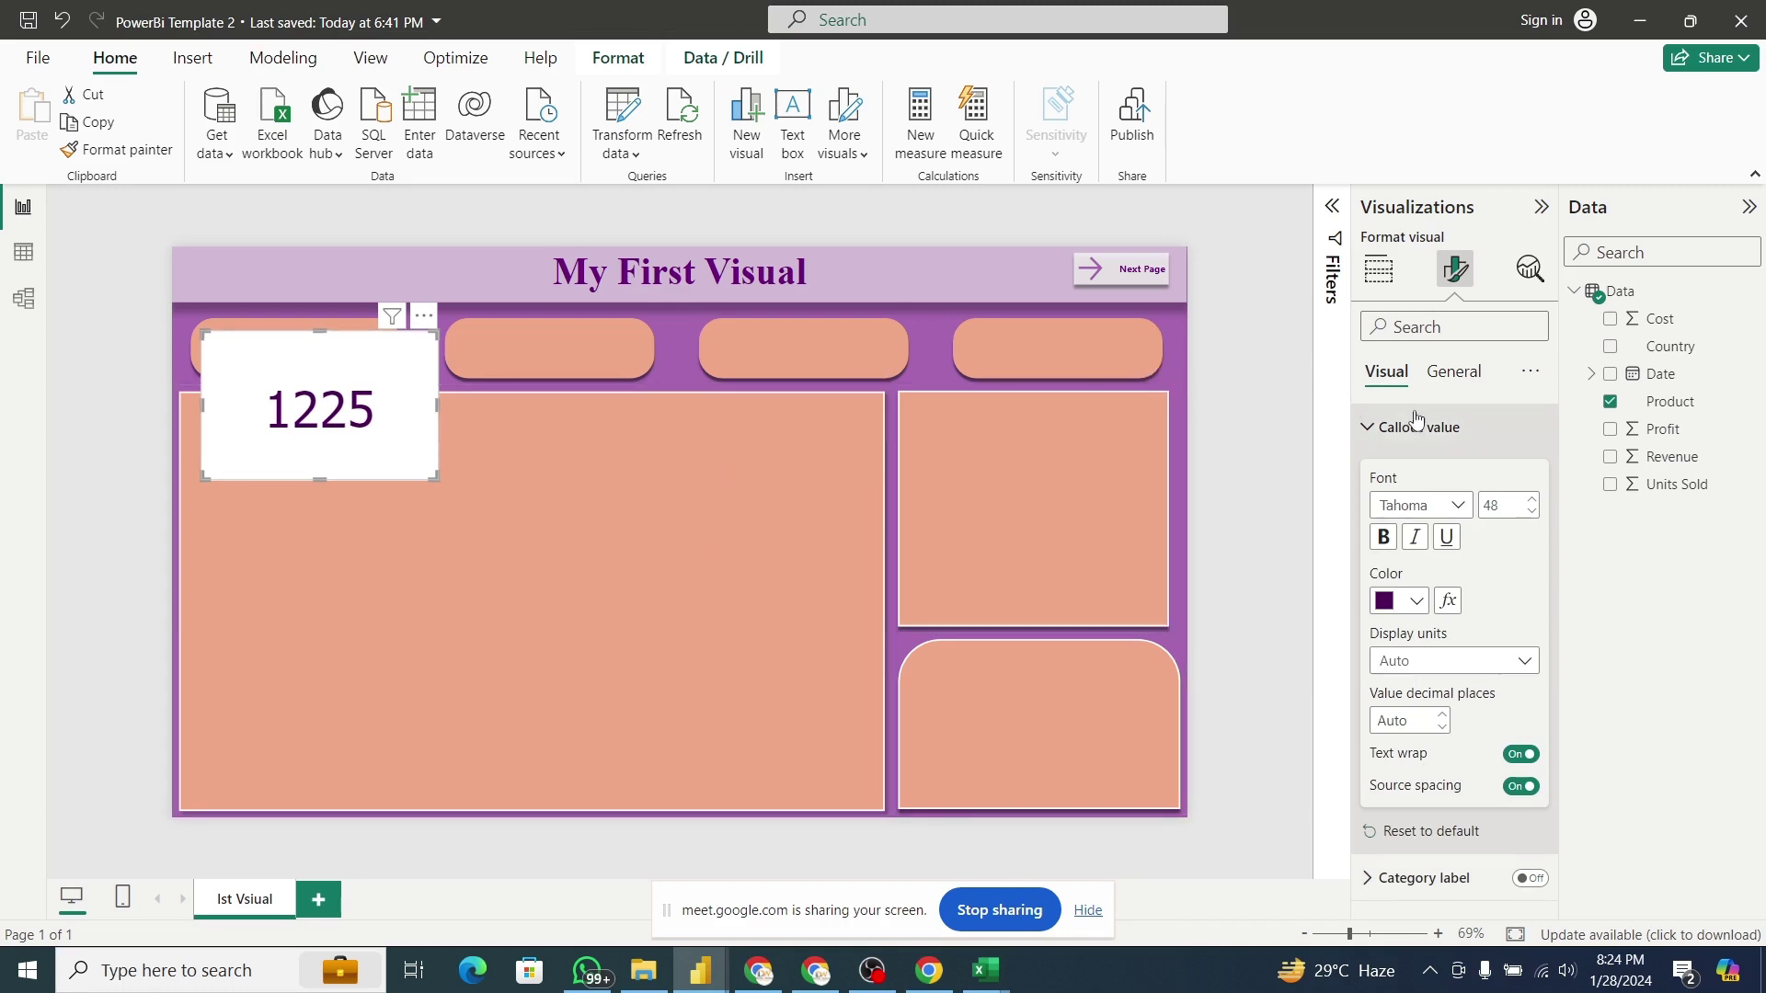
{"action": "left_click", "coordinate": [1371, 431]}
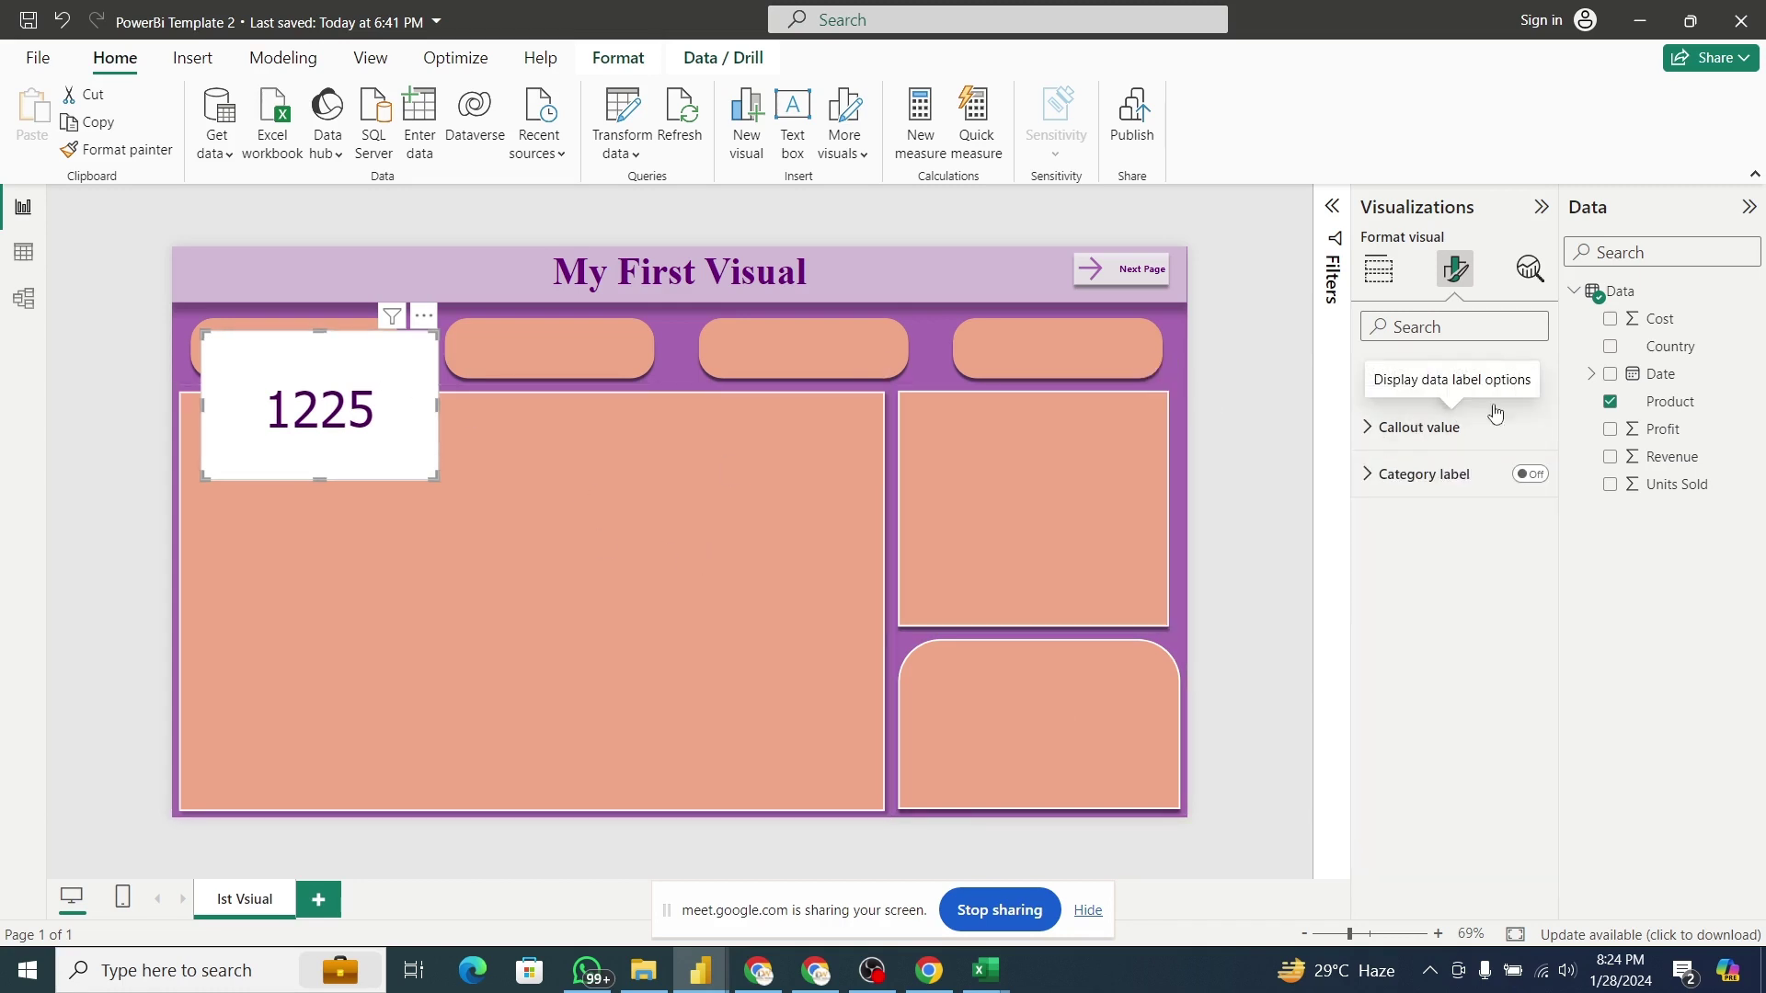
Set the transparency of the card's background effect to 100%.
{"action": "left_click", "coordinate": [1454, 371]}
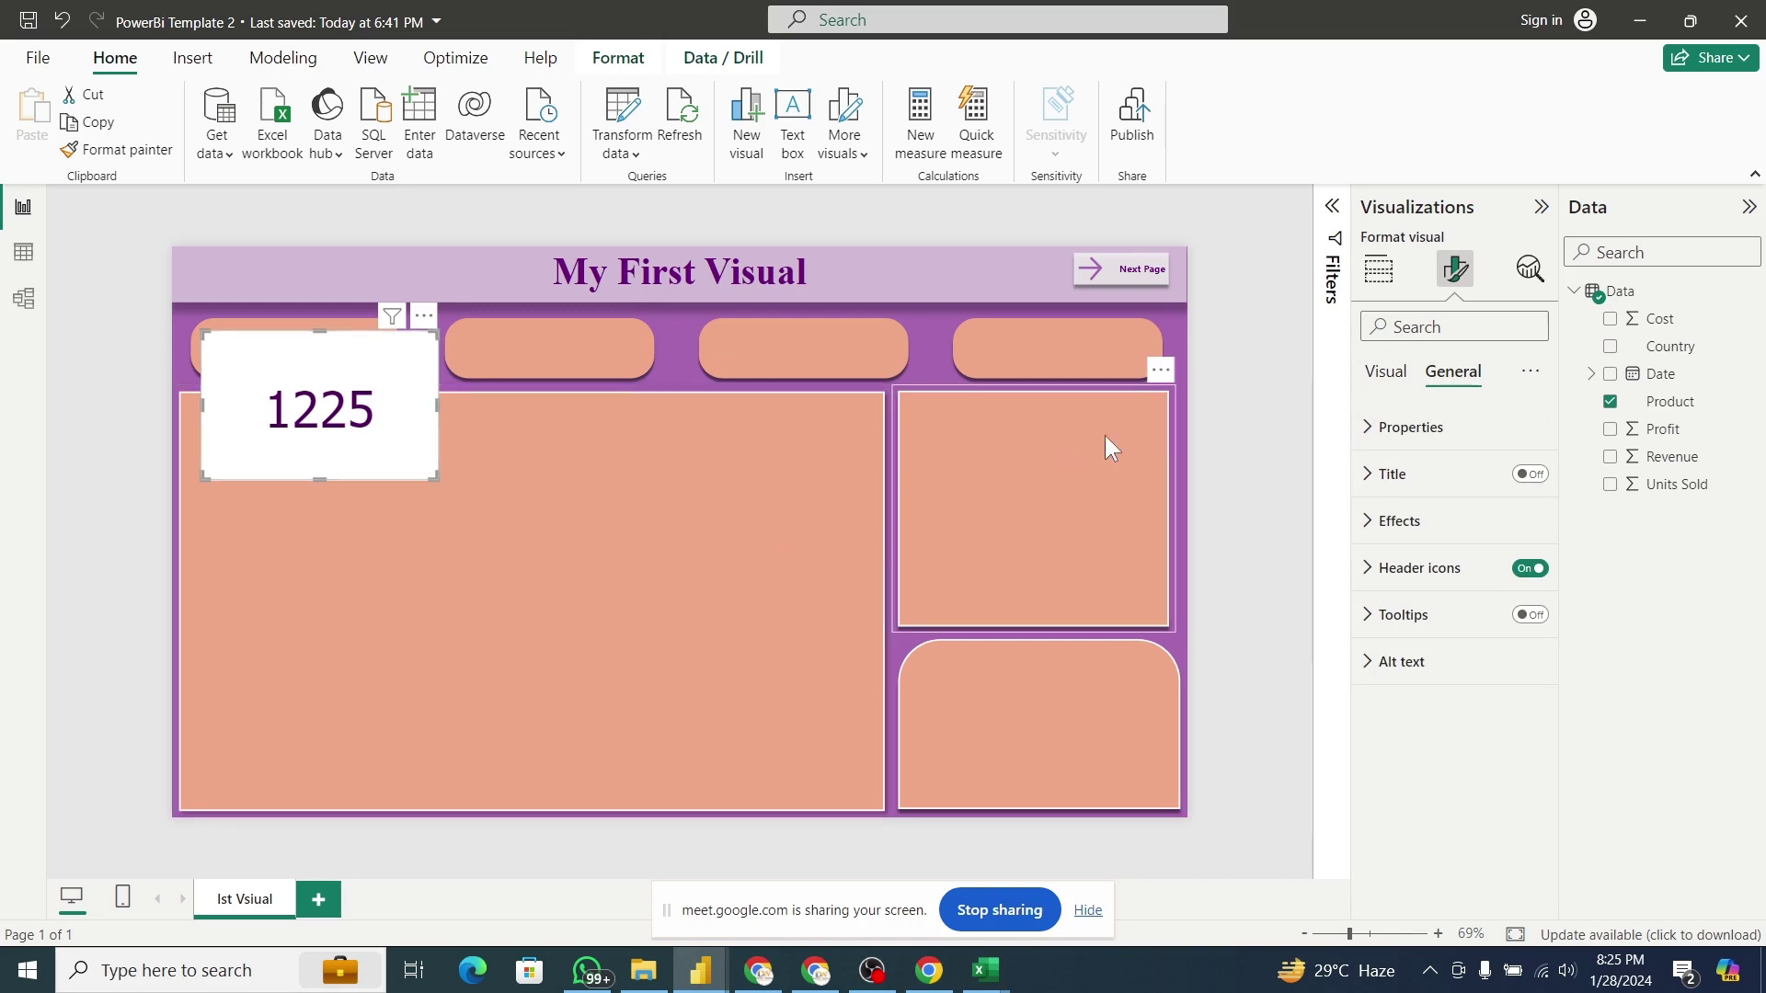
{"action": "left_click", "coordinate": [1388, 526]}
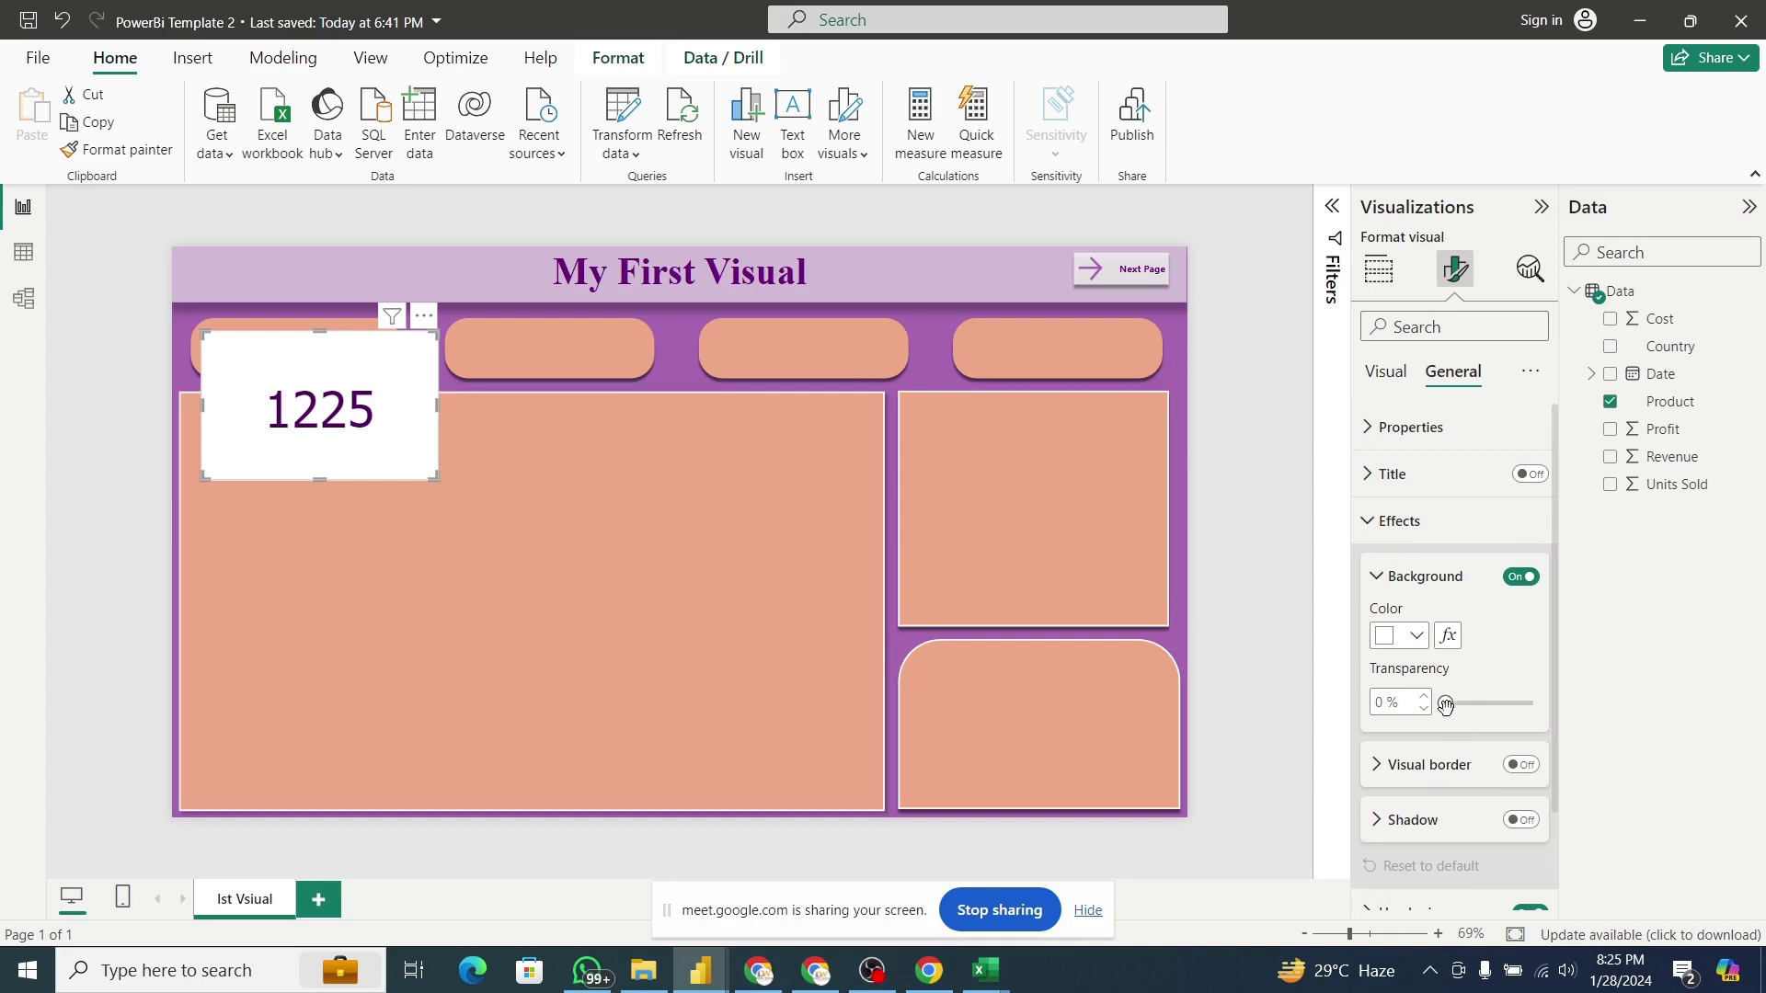
{"action": "left_click_drag", "start_coordinate": [1446, 706], "coordinate": [1534, 705]}
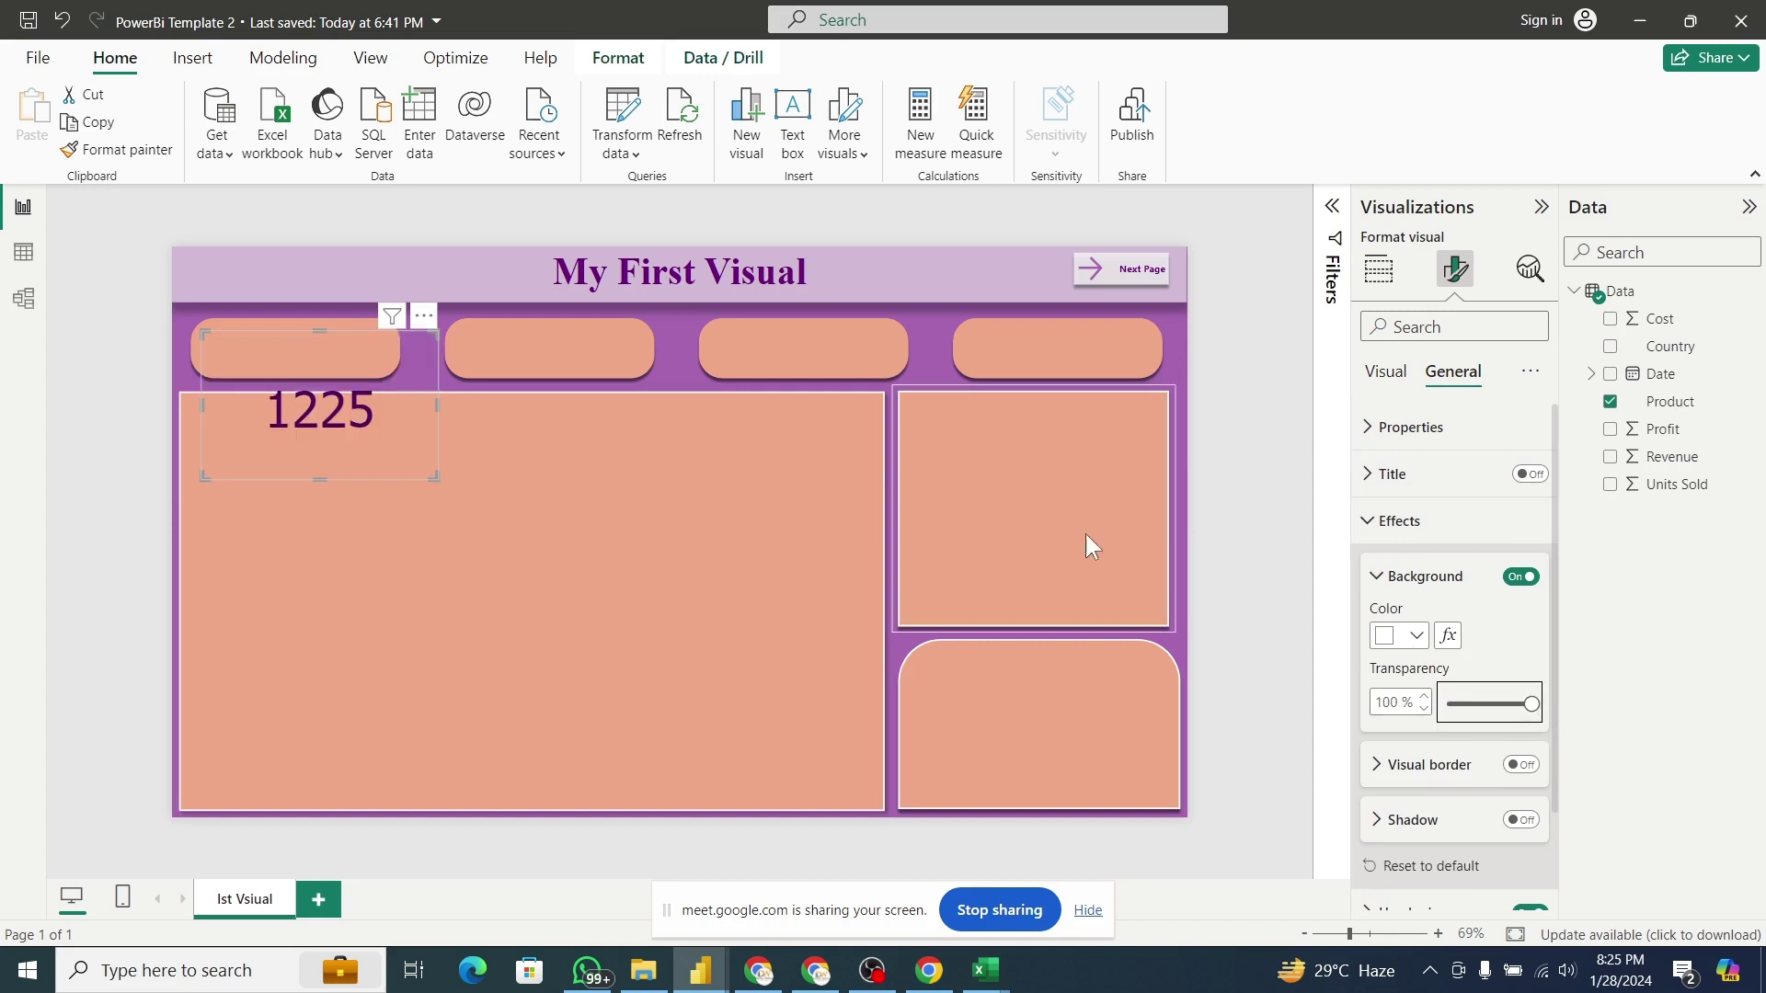
Bring the product-count card to the front of the page's other shapes.
{"action": "left_click", "coordinate": [439, 578]}
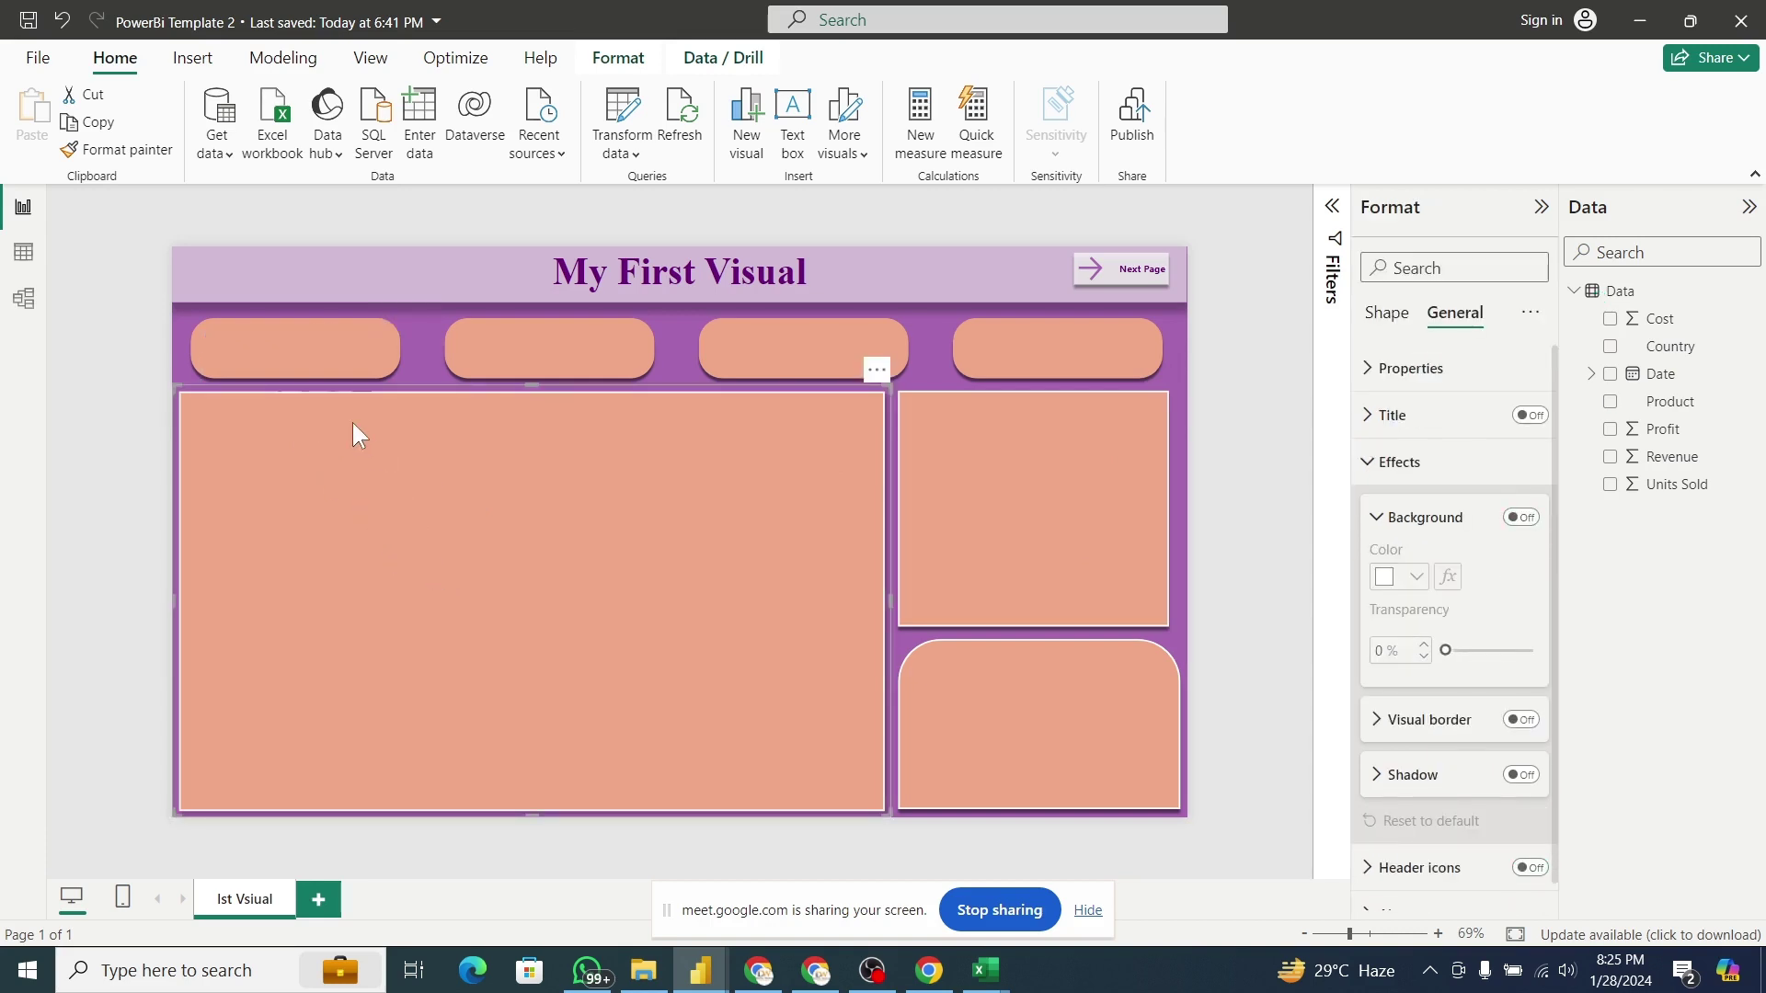
{"action": "left_click", "coordinate": [407, 377]}
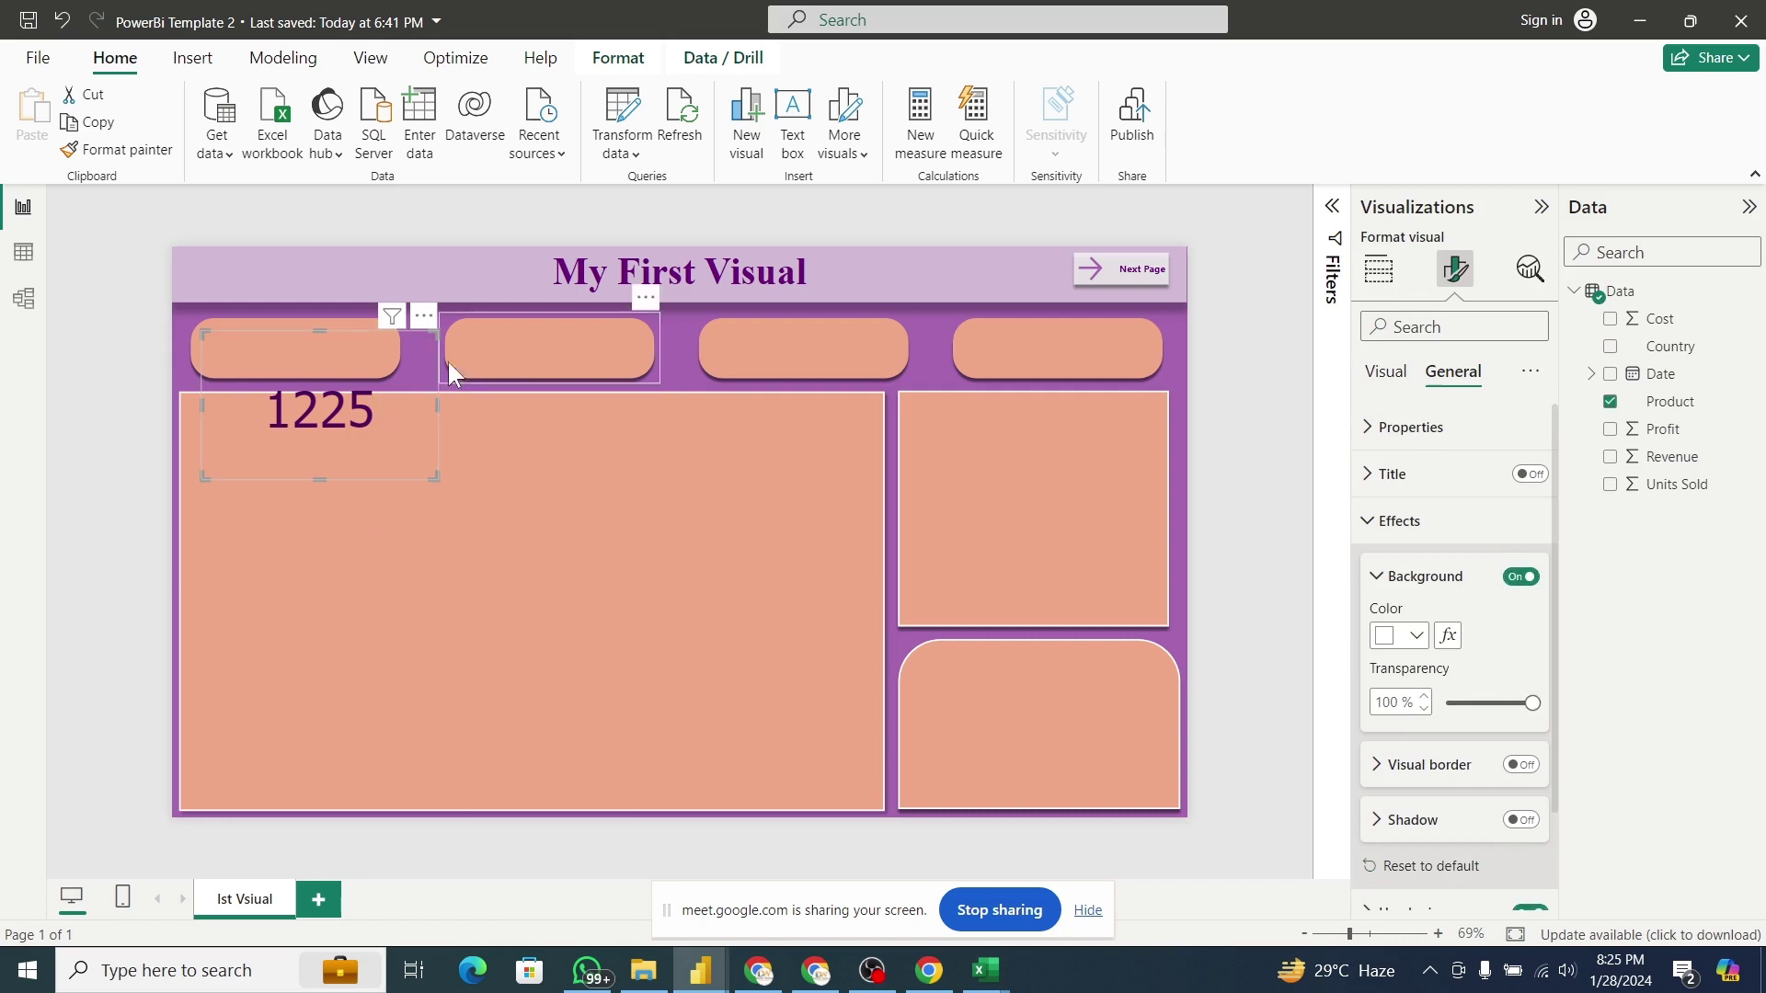
{"action": "left_click", "coordinate": [630, 65]}
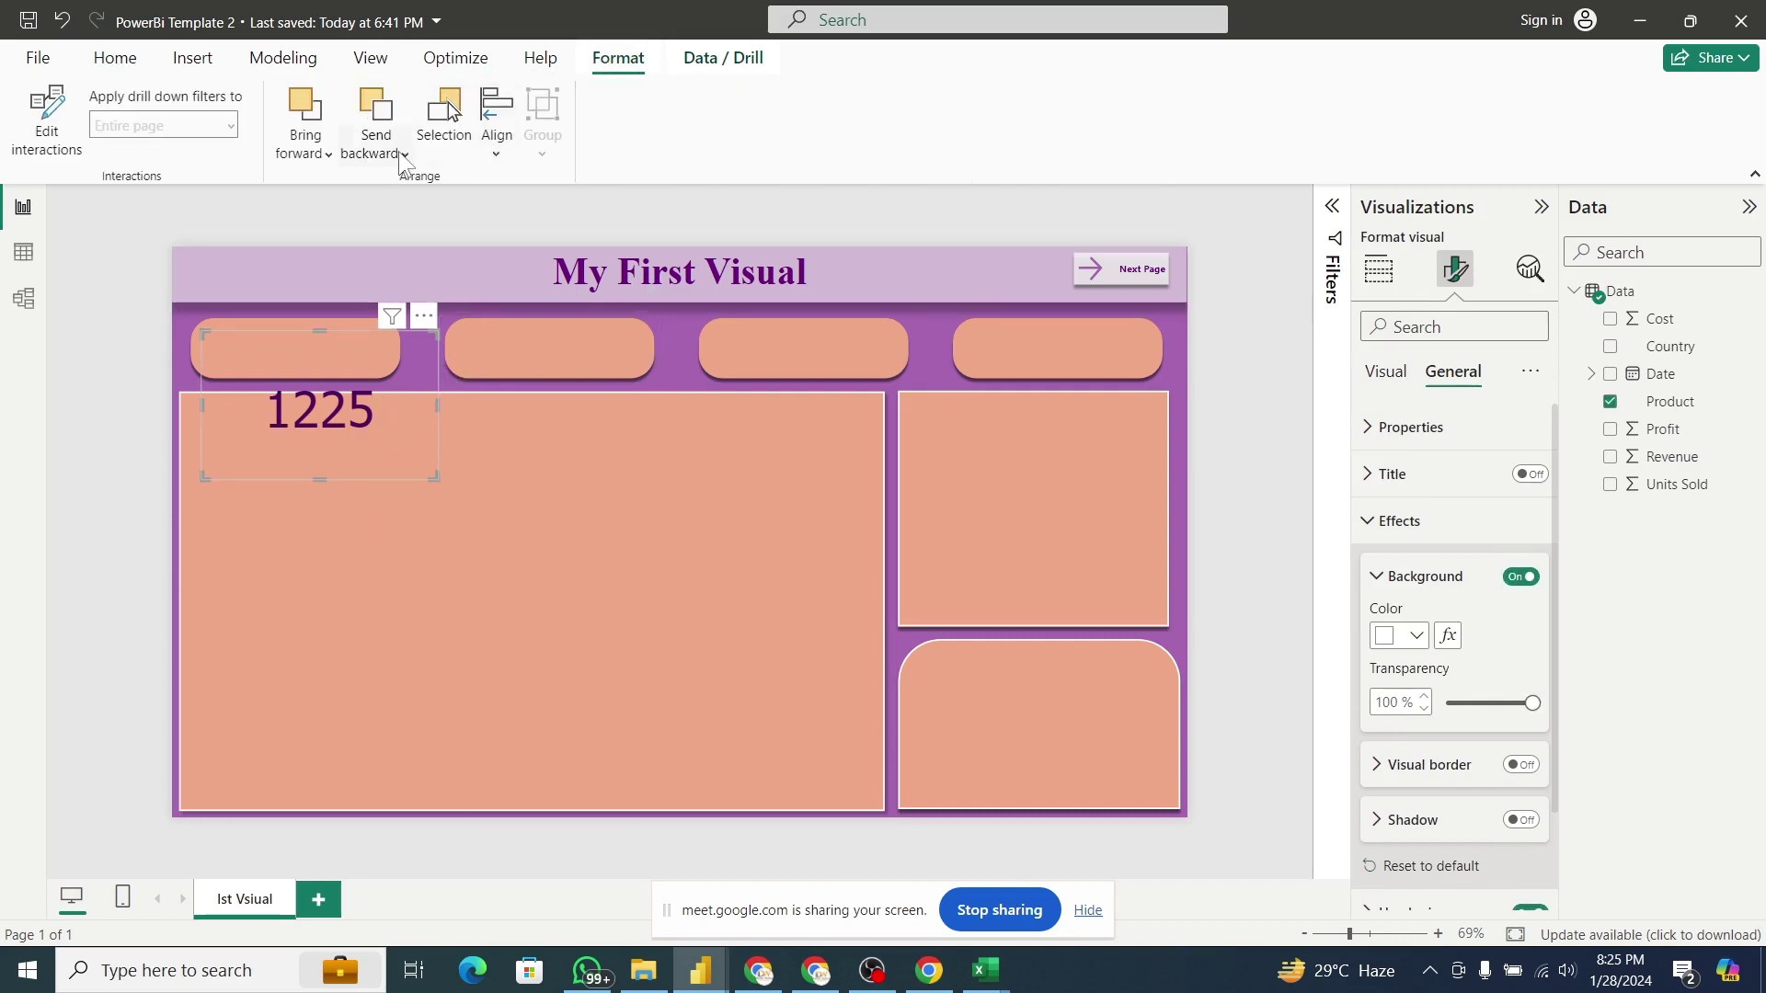
{"action": "left_click", "coordinate": [328, 152]}
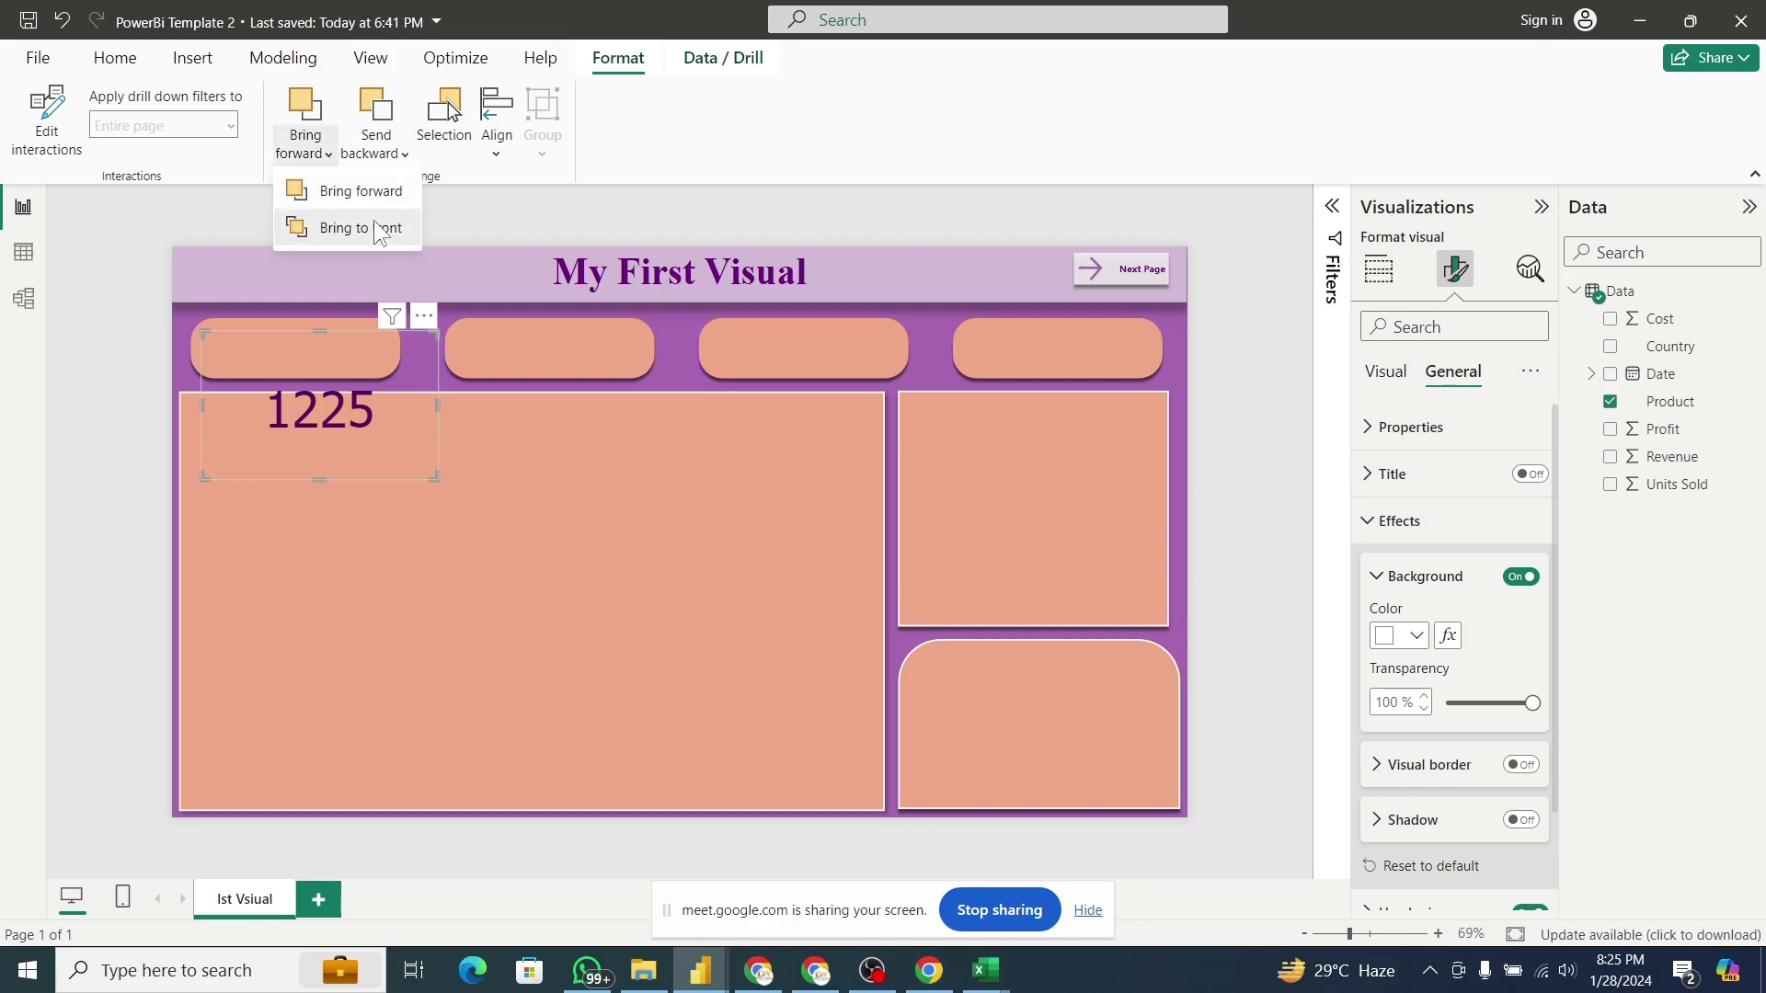
{"action": "left_click", "coordinate": [374, 226]}
{"action": "left_click", "coordinate": [521, 534]}
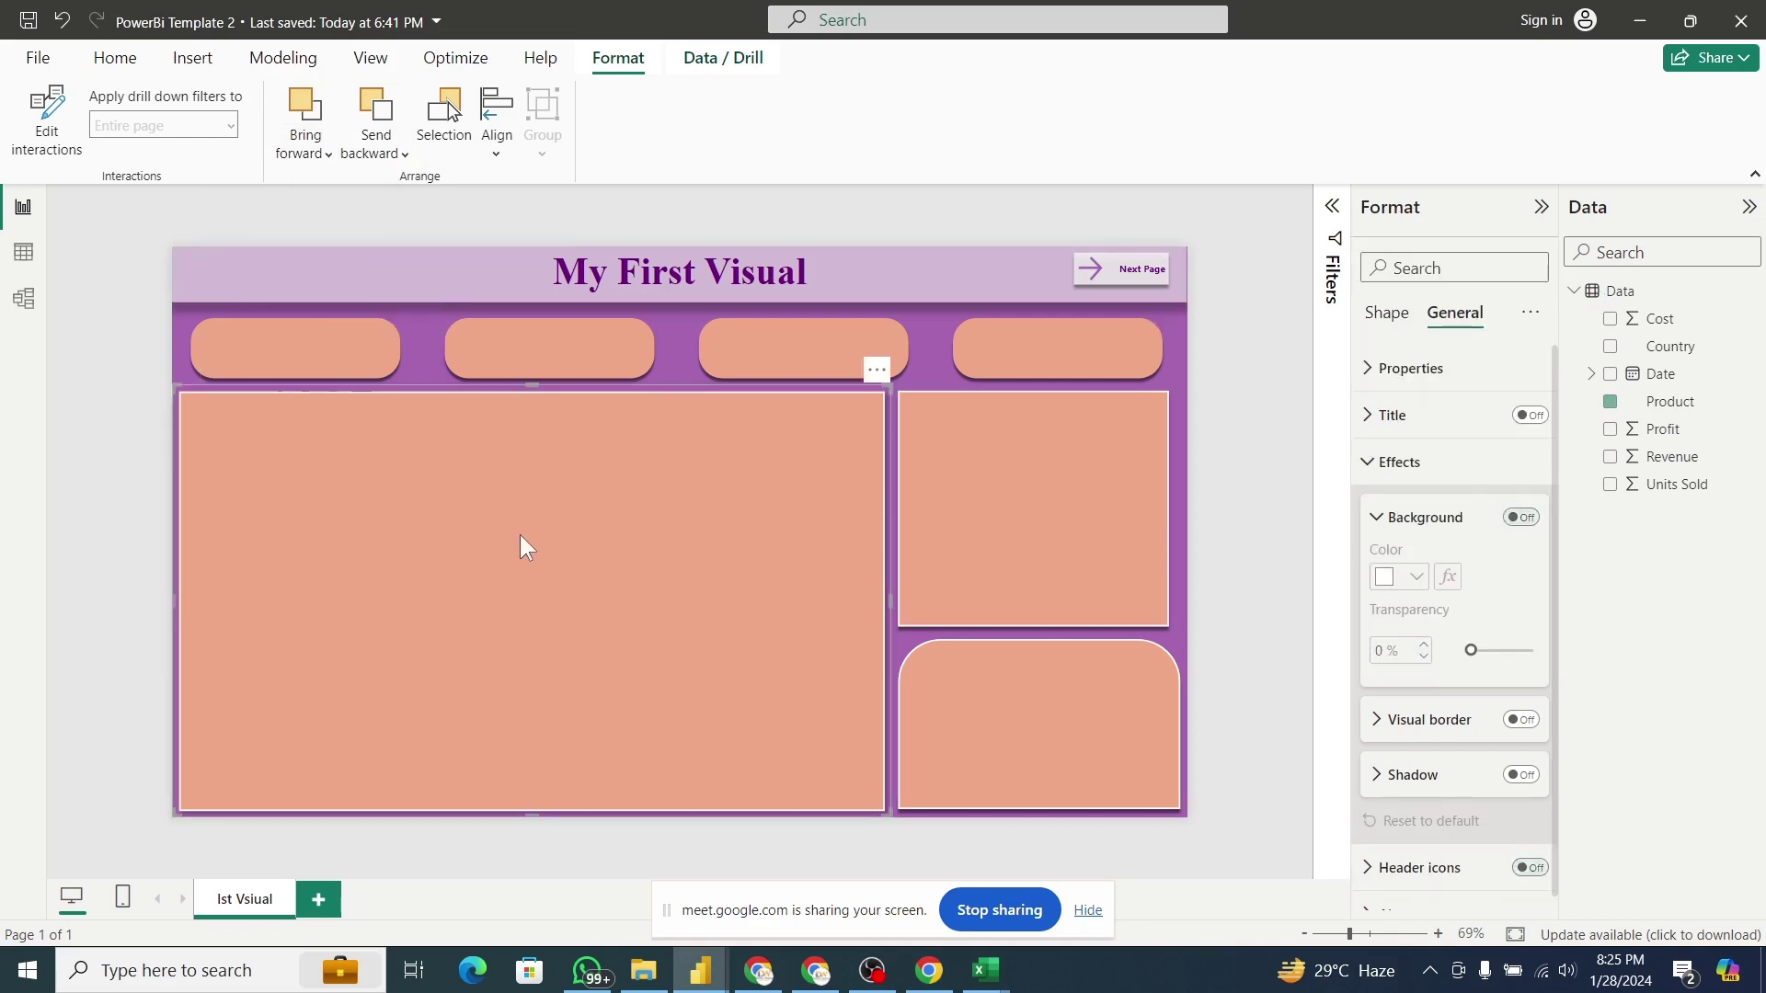
Move the card over the first rounded shape below the title and shrink it around its number.
{"action": "left_click", "coordinate": [417, 357]}
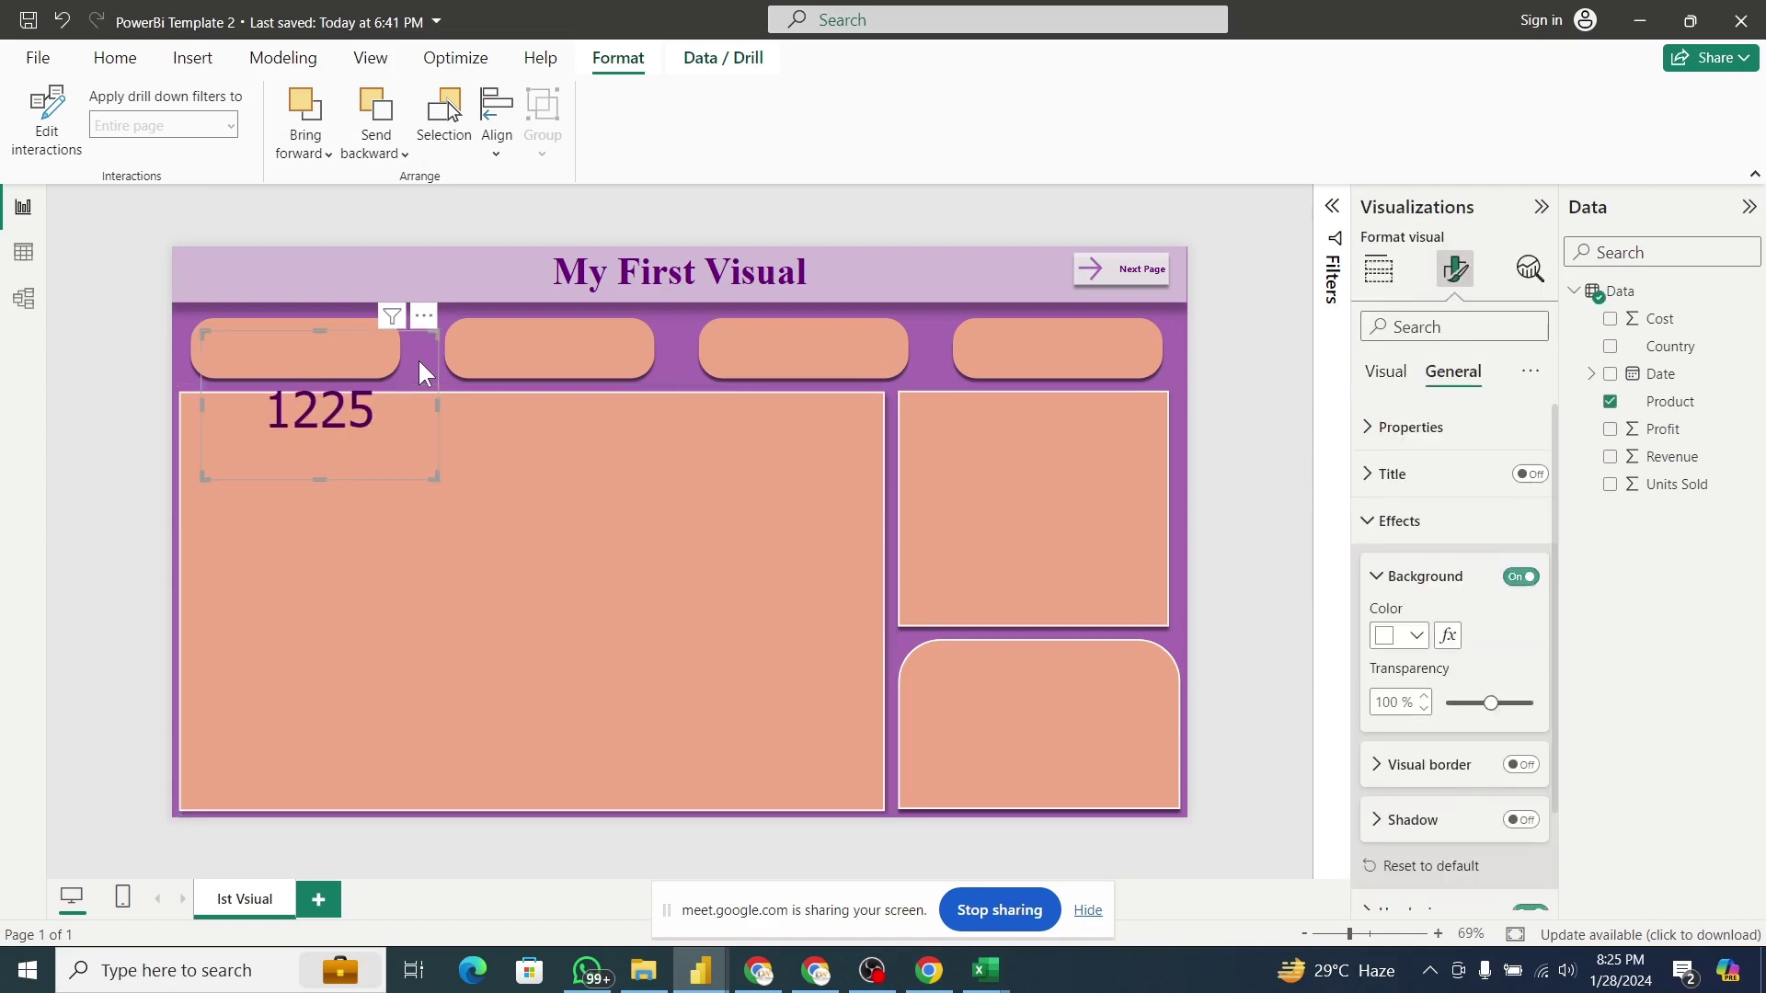
{"action": "left_click_drag", "start_coordinate": [352, 412], "coordinate": [313, 362]}
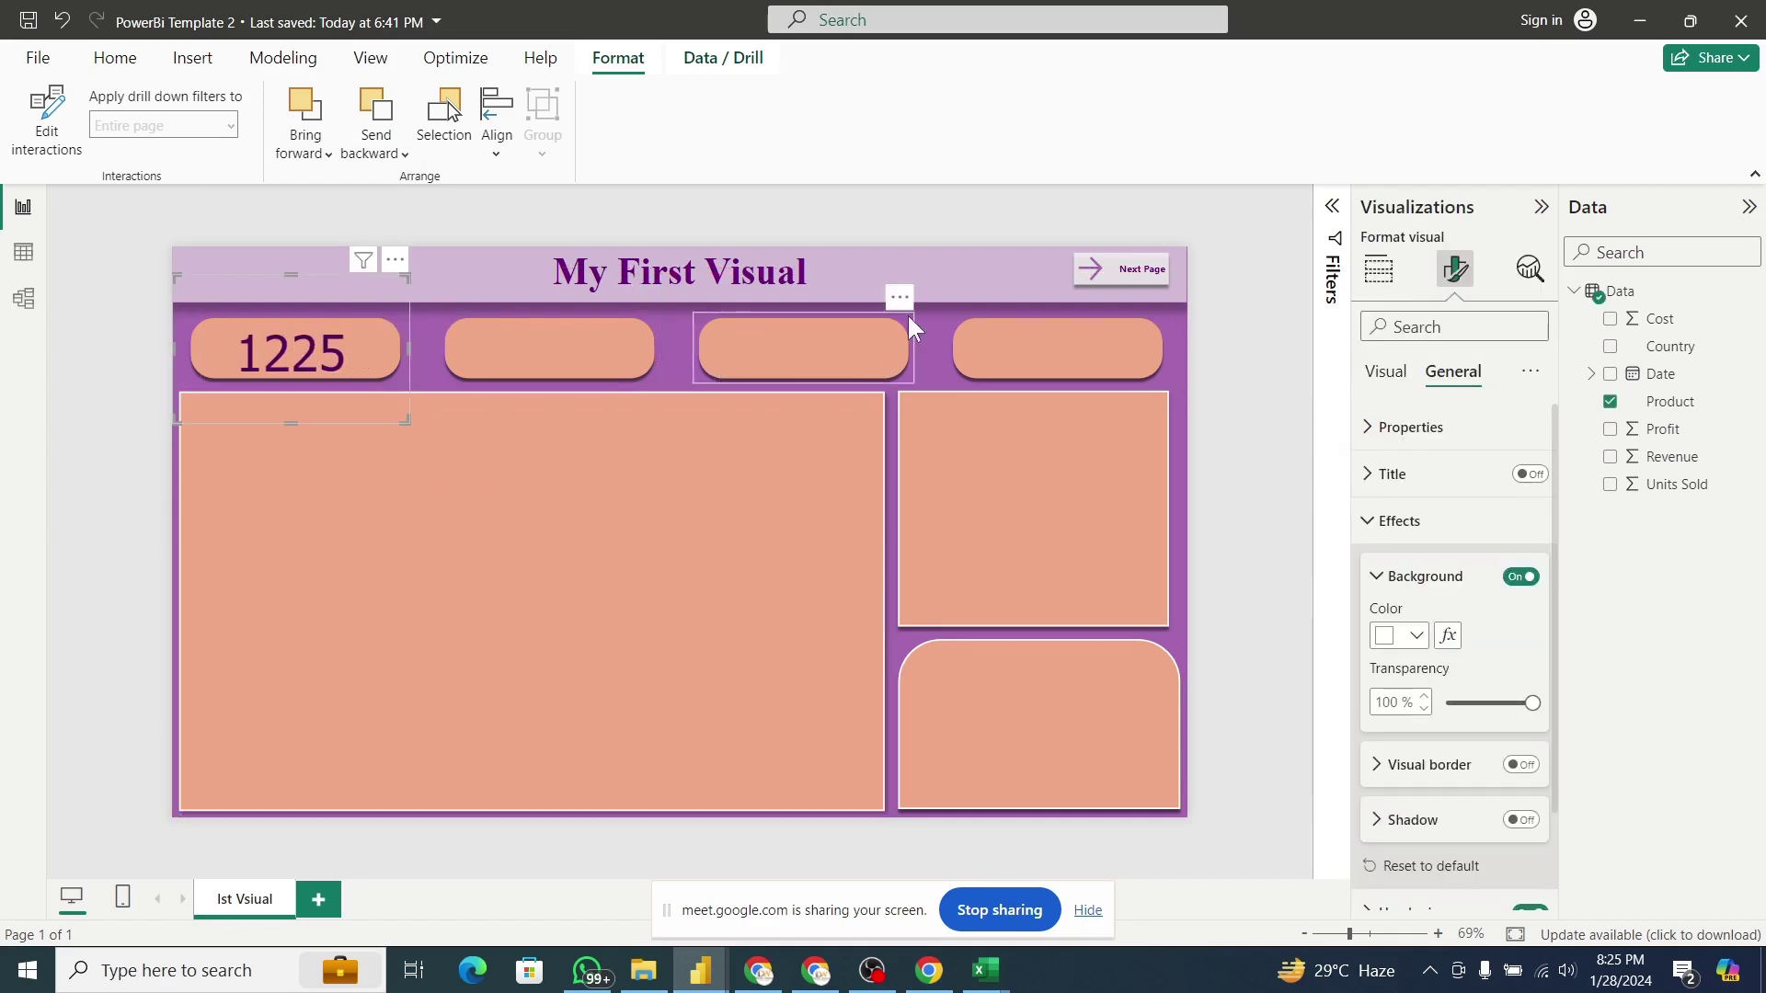
{"action": "left_click_drag", "start_coordinate": [405, 420], "coordinate": [298, 350]}
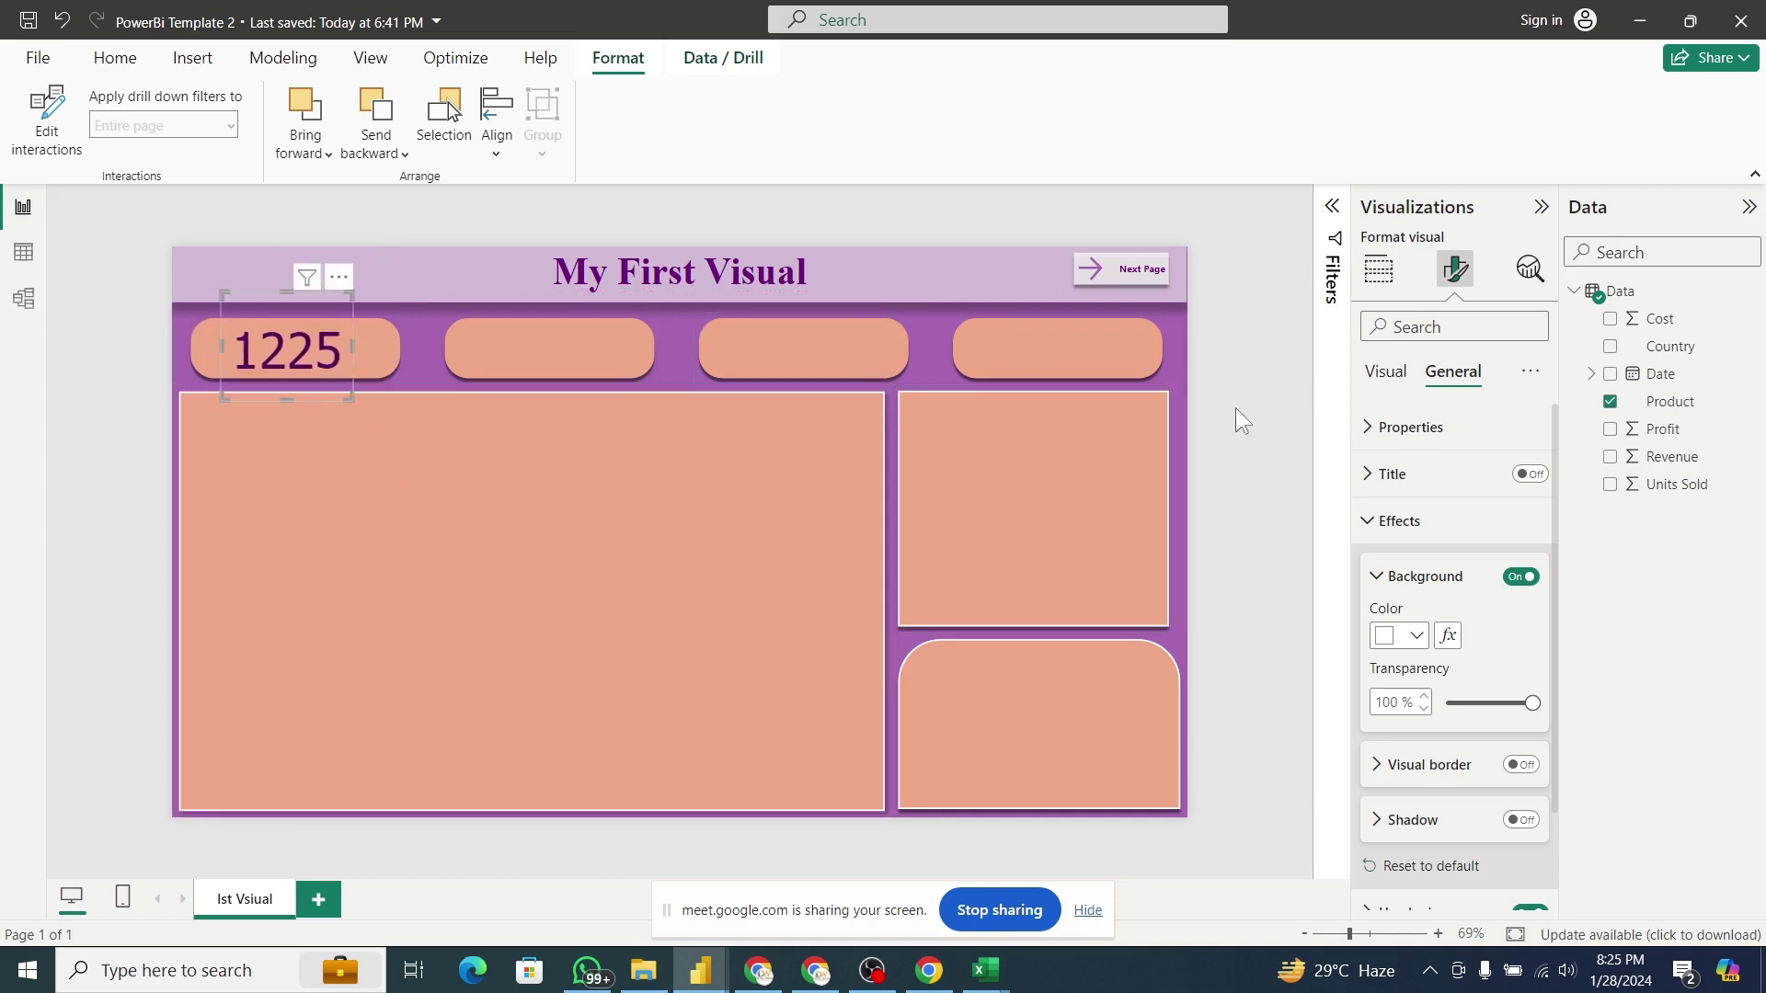
Set the card's callout value to font size 25 and make it bold.
{"action": "left_click", "coordinate": [1386, 369]}
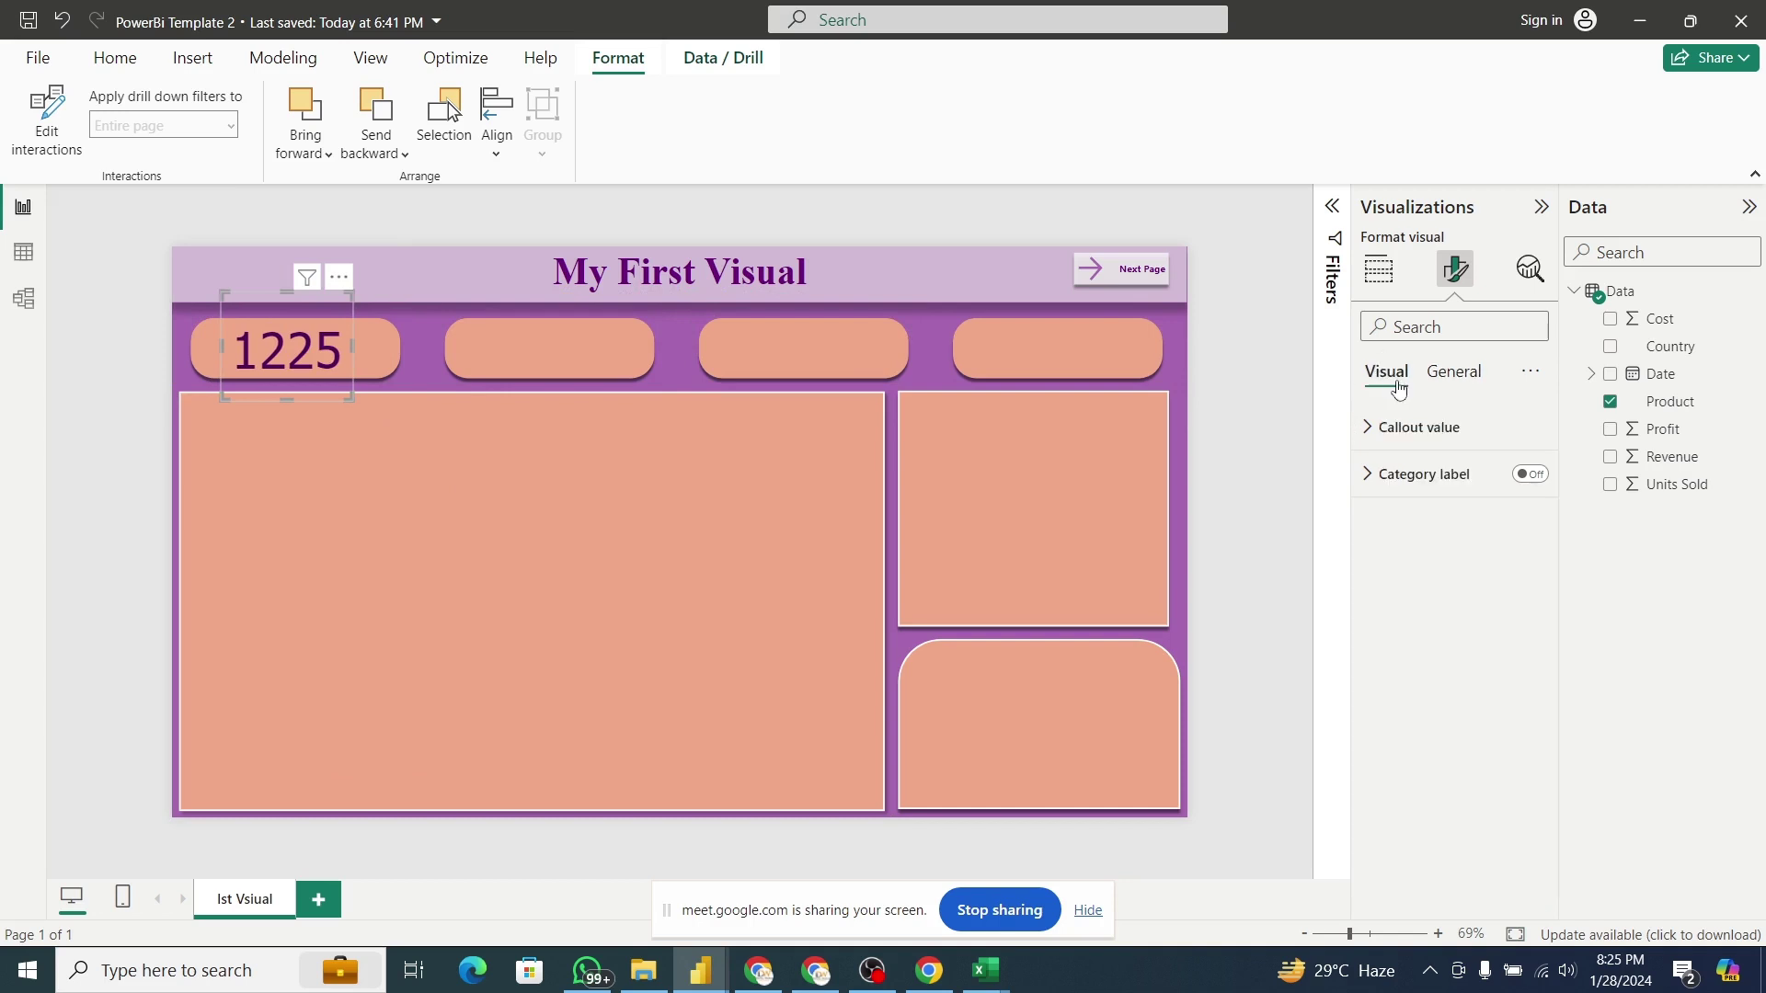
{"action": "left_click", "coordinate": [1406, 430]}
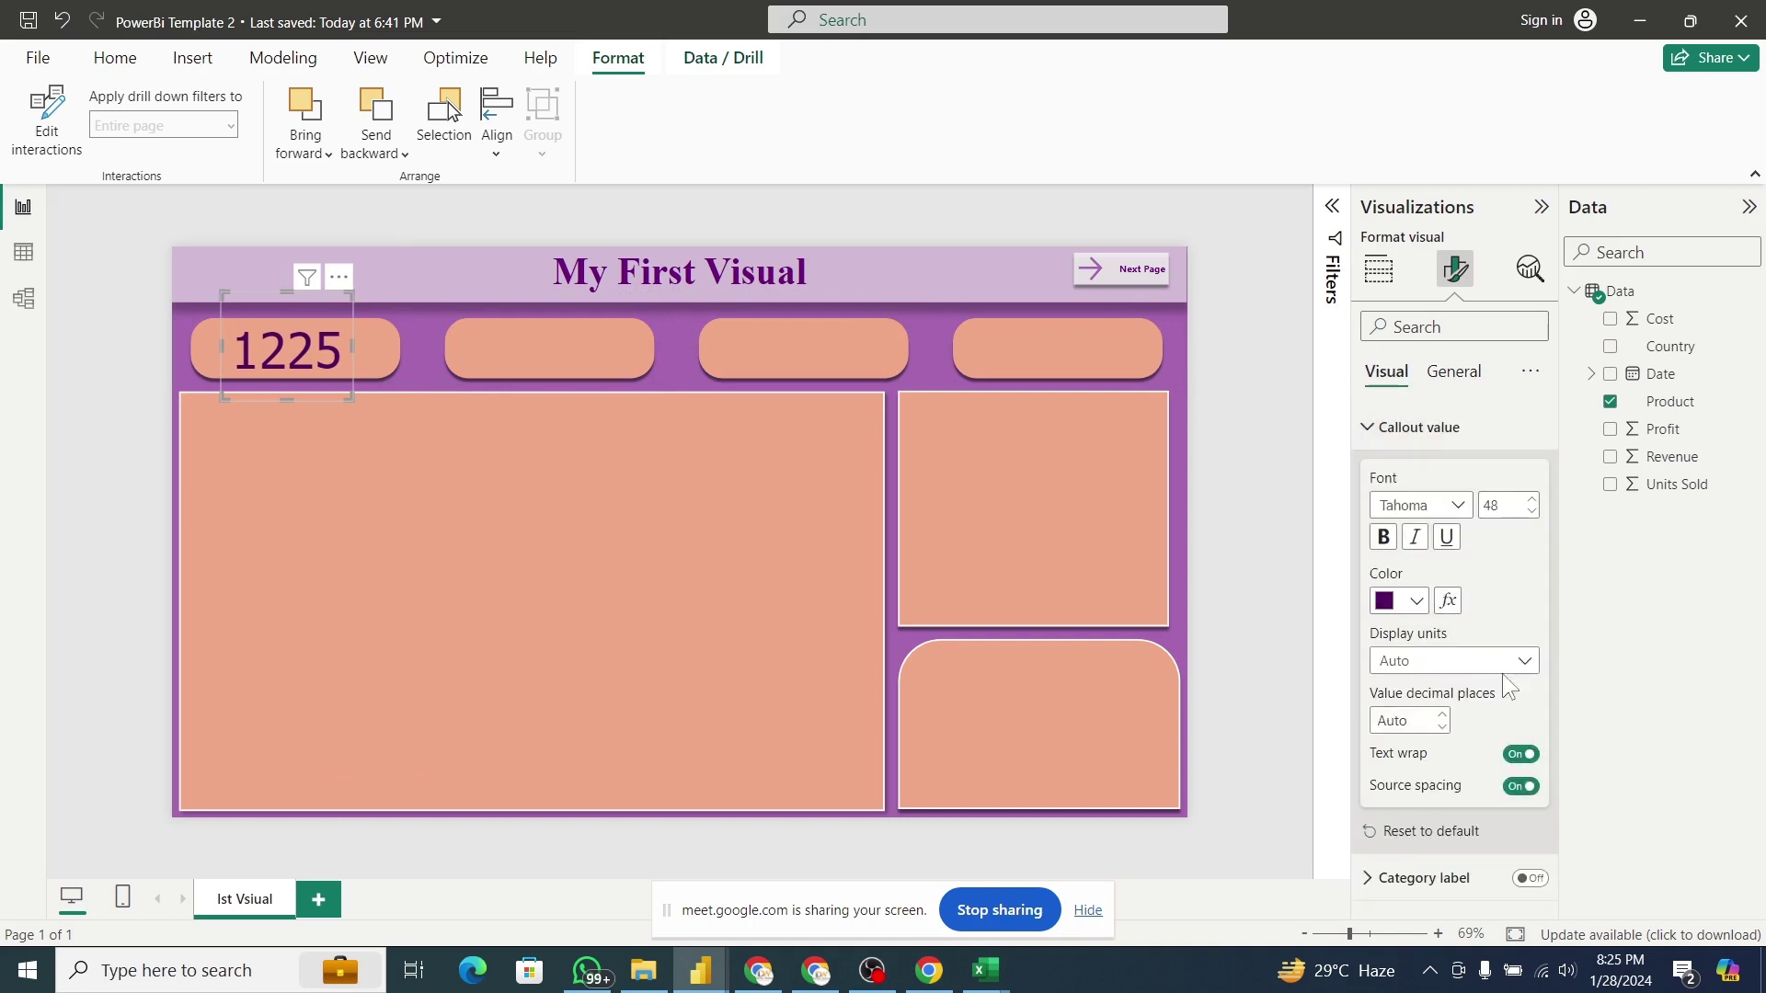
{"action": "left_click", "coordinate": [1533, 515]}
{"action": "left_click", "coordinate": [1533, 514]}
{"action": "left_click", "coordinate": [1533, 514]}
{"action": "left_click", "coordinate": [1533, 514]}
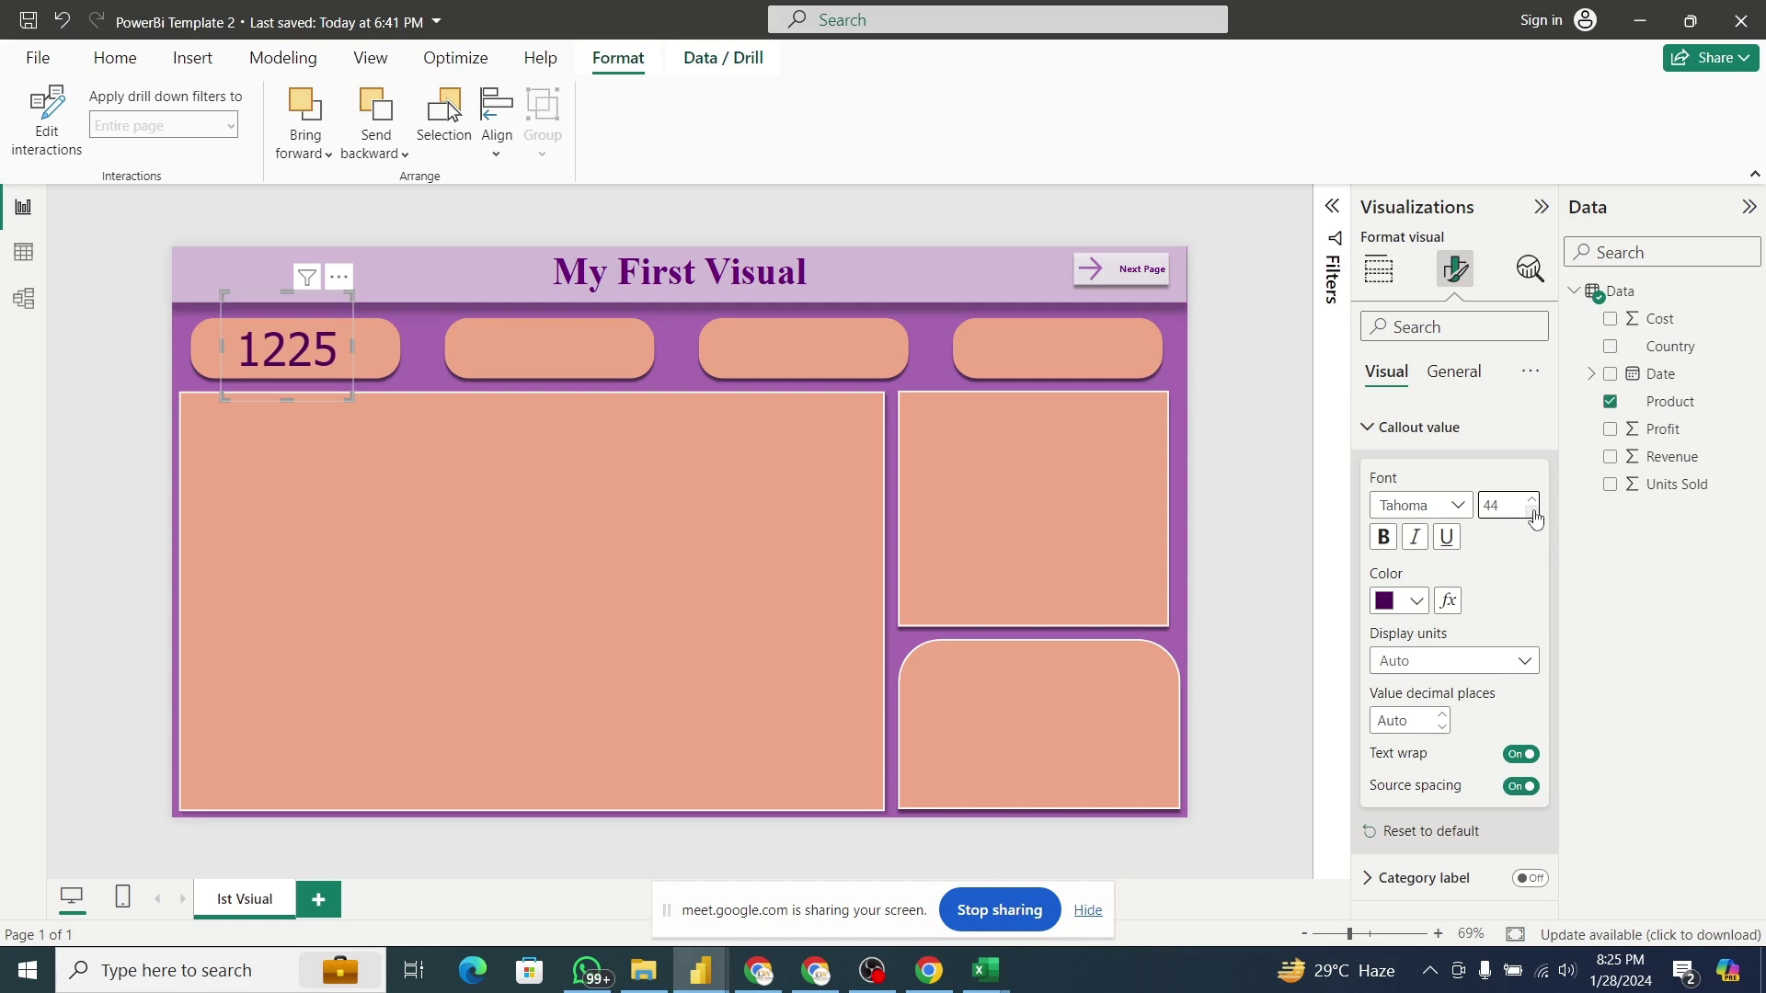
{"action": "left_click", "coordinate": [1533, 514]}
{"action": "left_click", "coordinate": [1532, 514]}
{"action": "left_click", "coordinate": [1533, 514]}
{"action": "left_click", "coordinate": [1533, 514]}
{"action": "left_click", "coordinate": [1533, 514]}
{"action": "left_click", "coordinate": [1532, 514]}
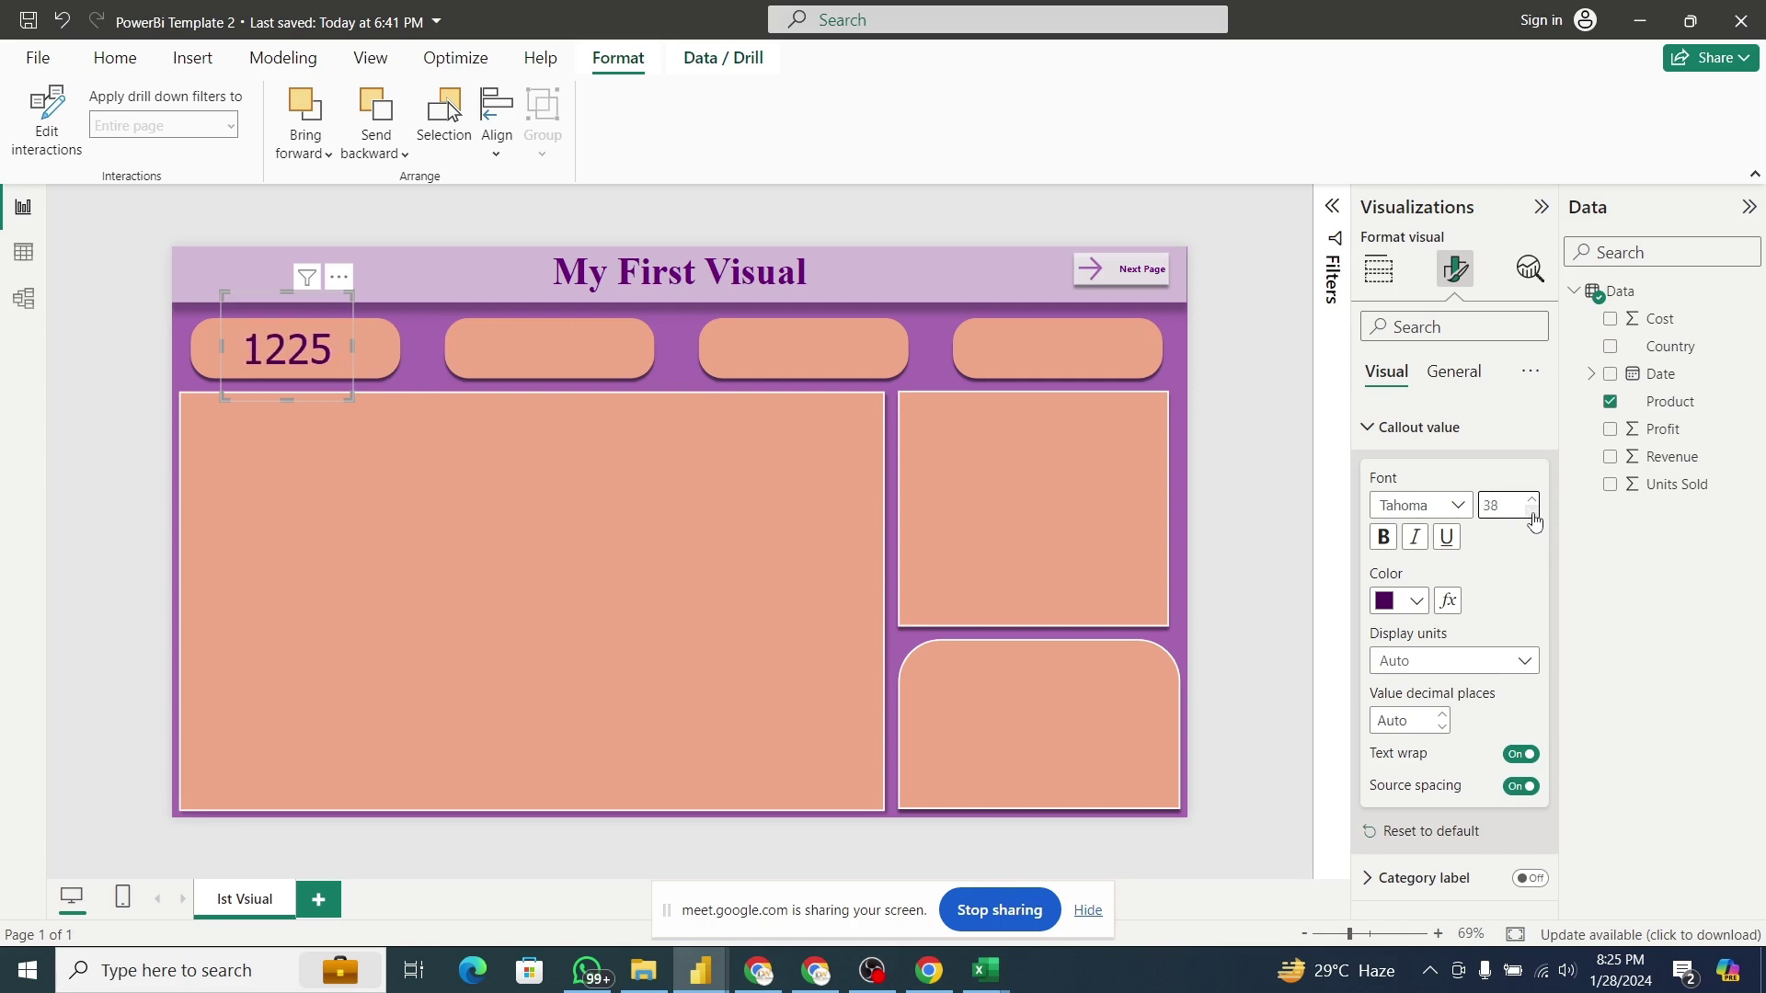
{"action": "left_click", "coordinate": [1533, 514]}
{"action": "left_click_drag", "start_coordinate": [1507, 505], "coordinate": [1473, 515]}
{"action": "type", "text": "2"}
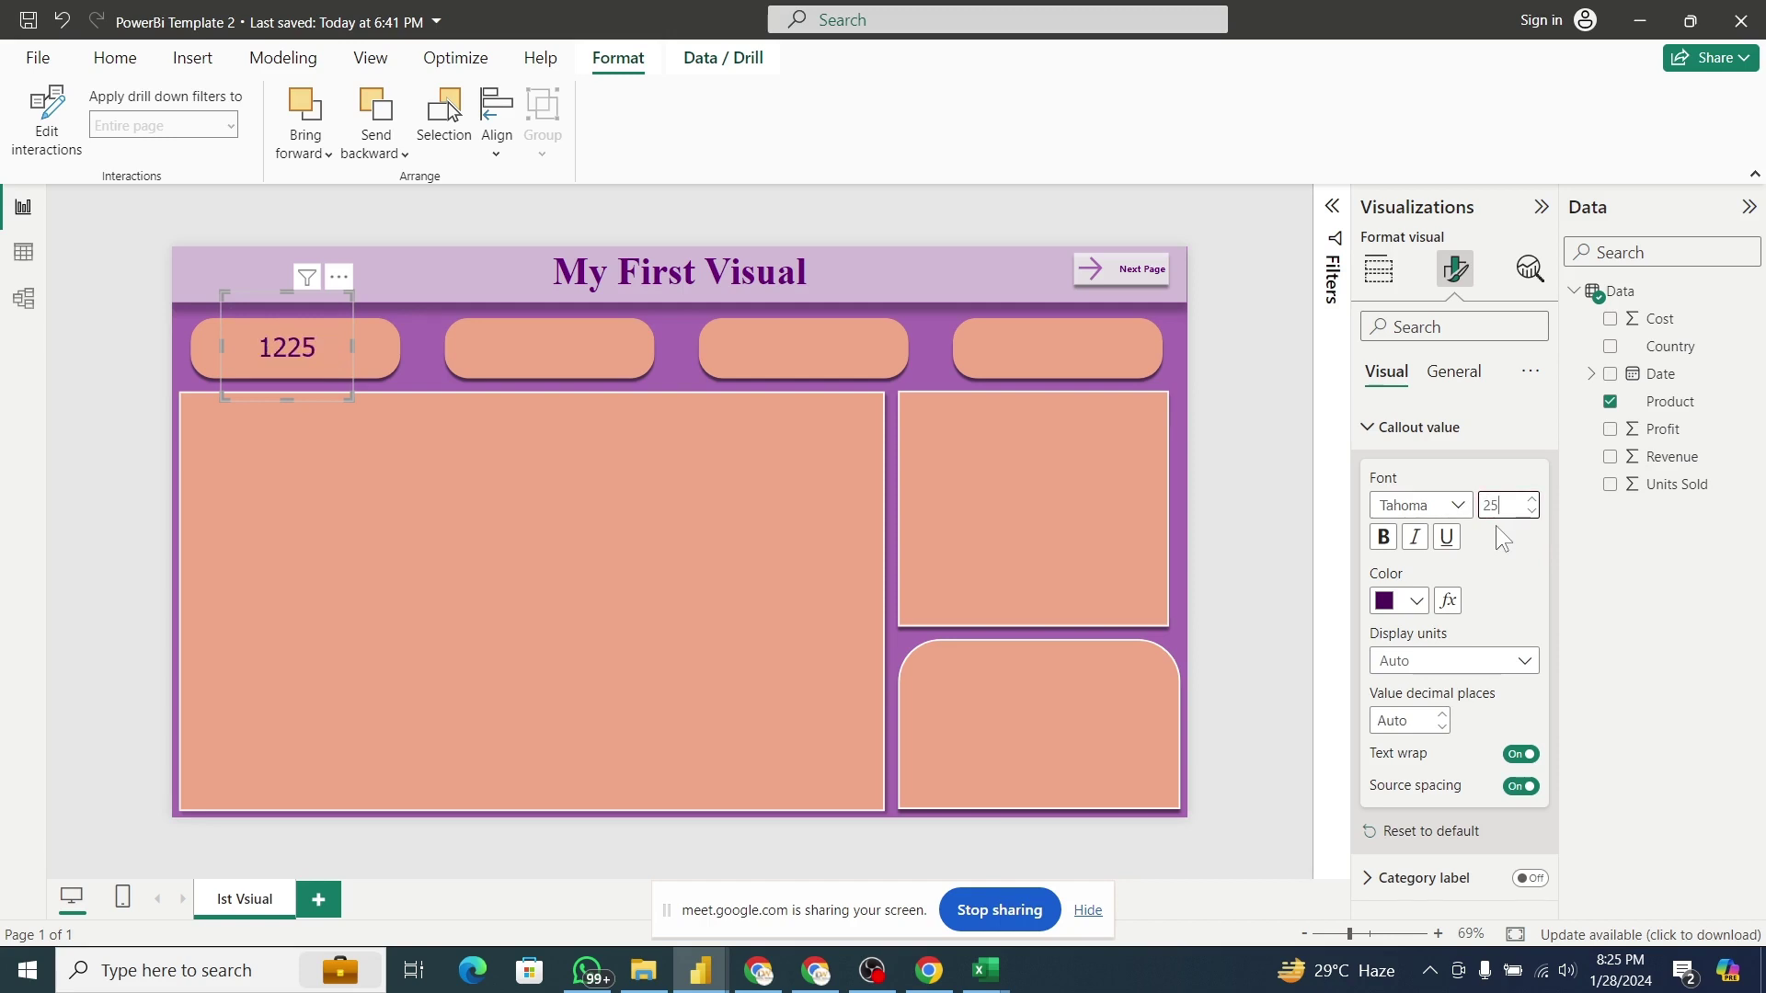
{"action": "type", "text": "5"}
{"action": "left_click", "coordinate": [1383, 537]}
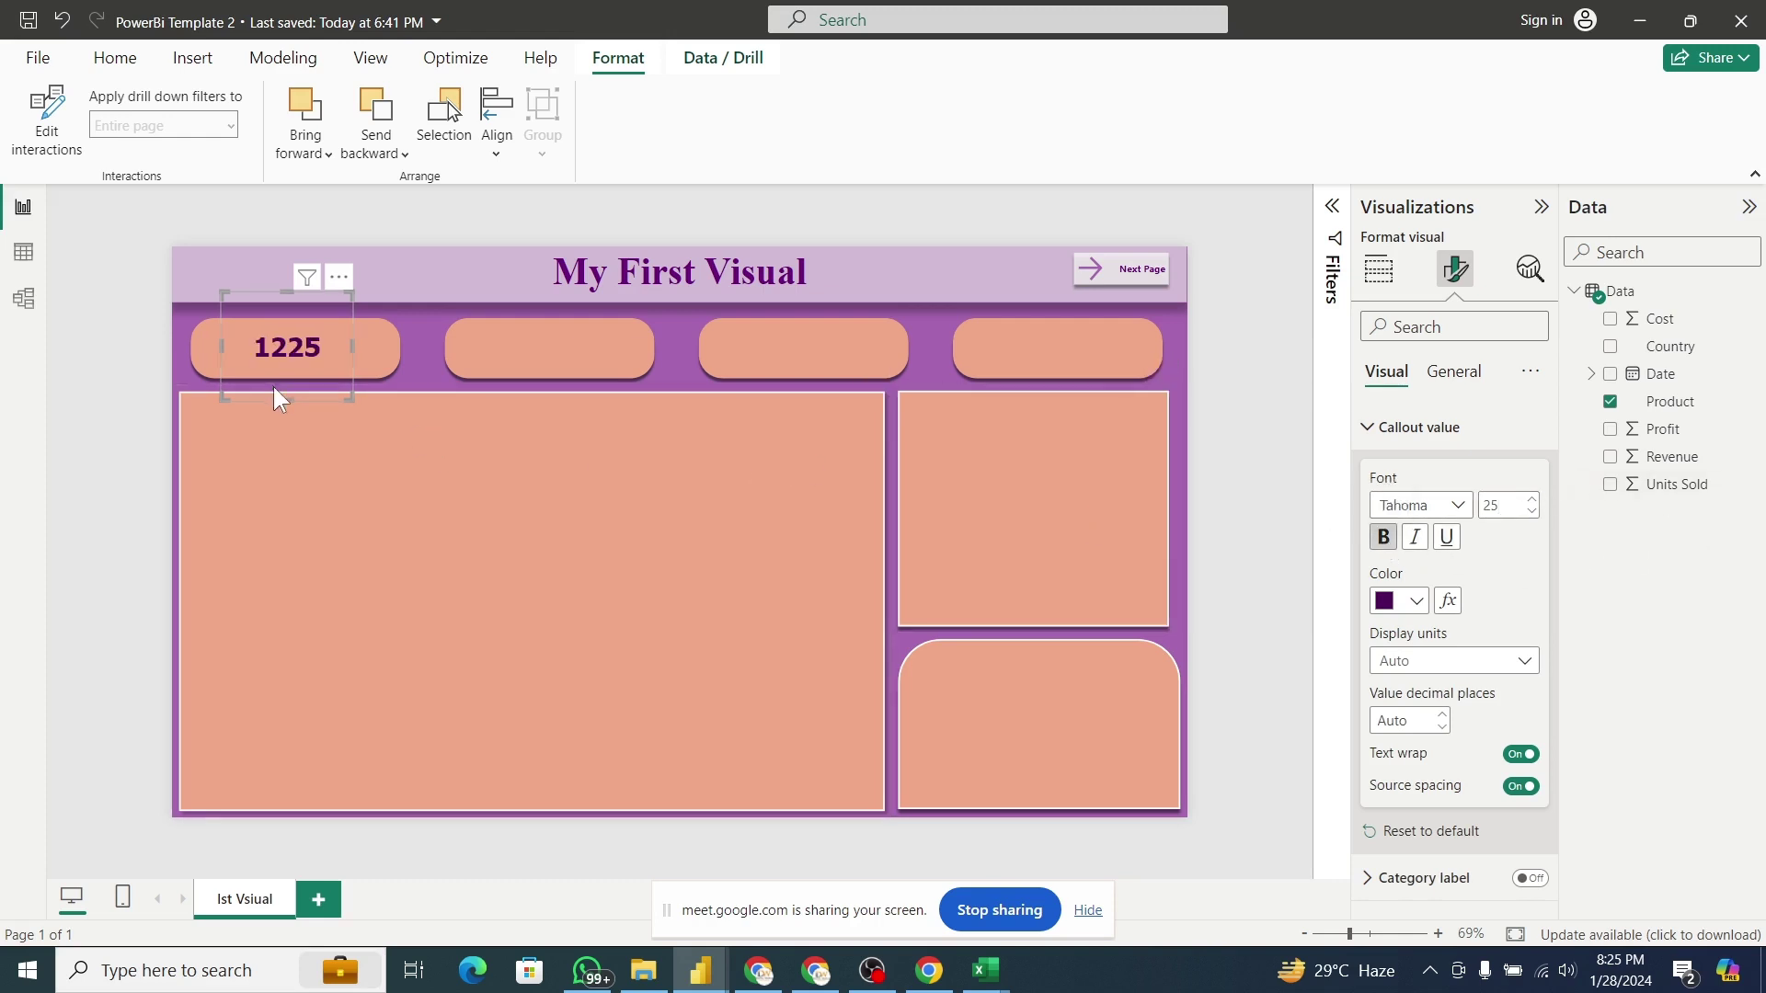
Reduce the card's height to fit the first rounded shape and nudge it to the shape's lower middle.
{"action": "left_click_drag", "start_coordinate": [282, 401], "coordinate": [313, 365]}
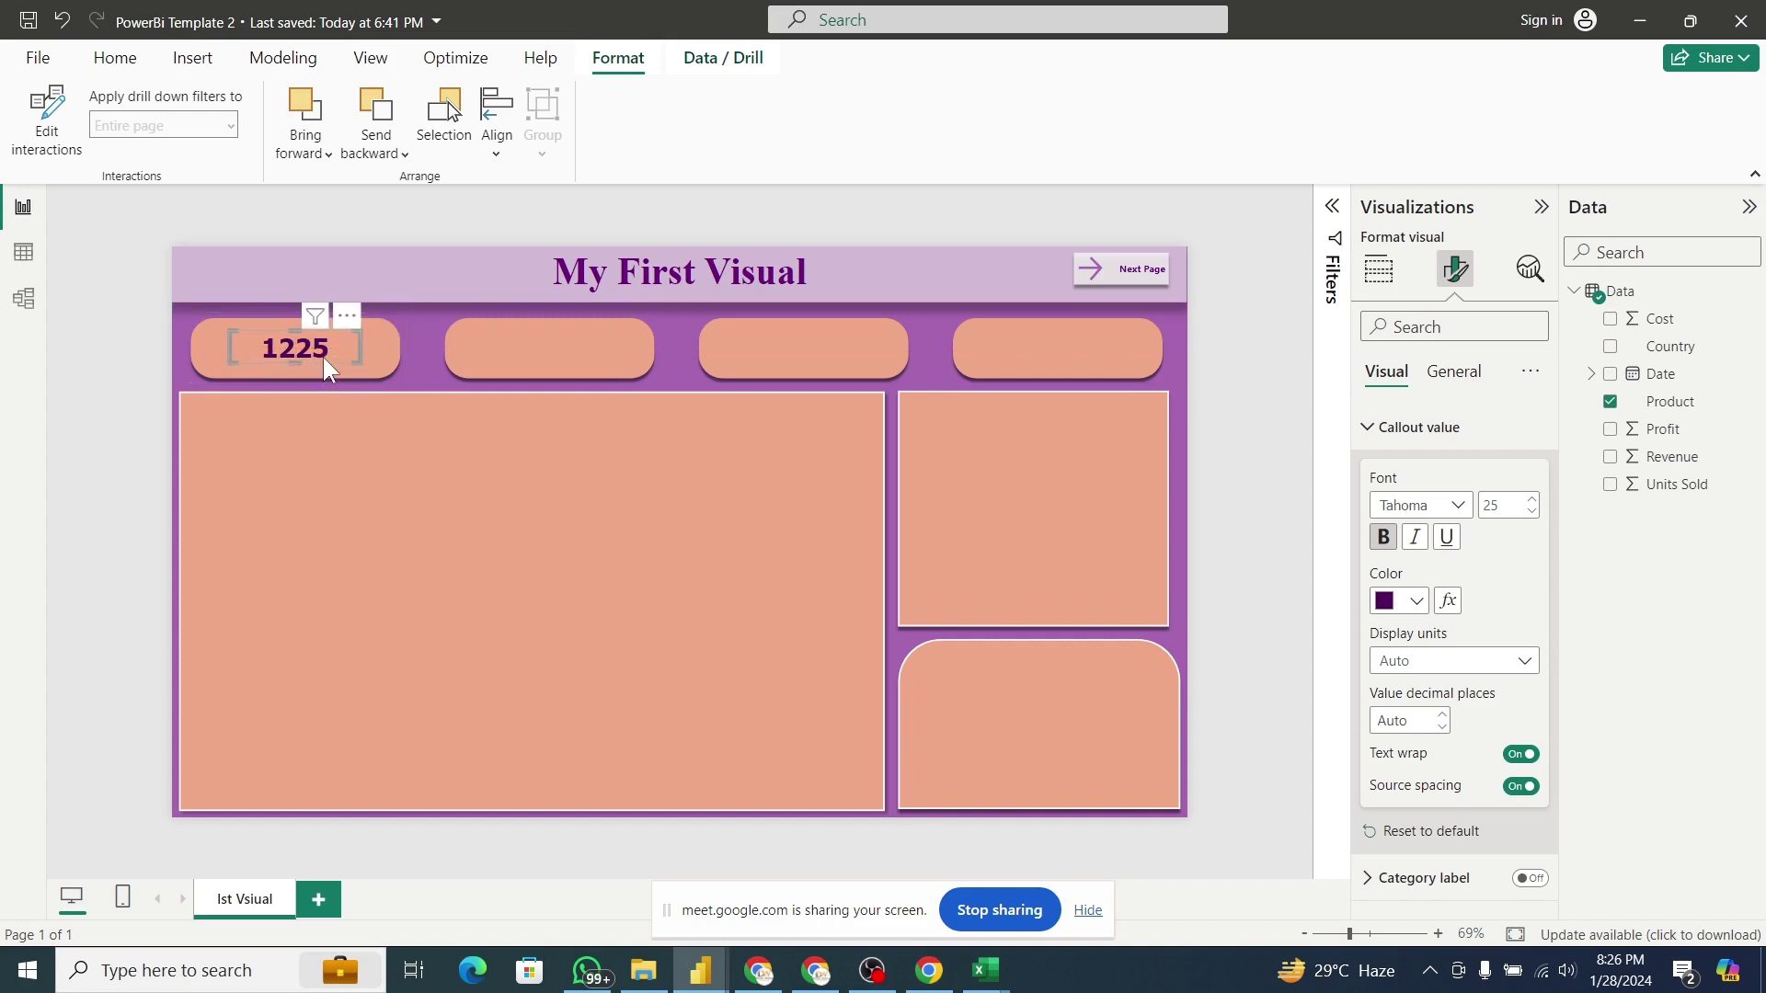
{"action": "key", "text": "Down"}
{"action": "key", "text": "Down"}
{"action": "key", "text": "Down"}
{"action": "key", "text": "Down"}
{"action": "key", "text": "Down"}
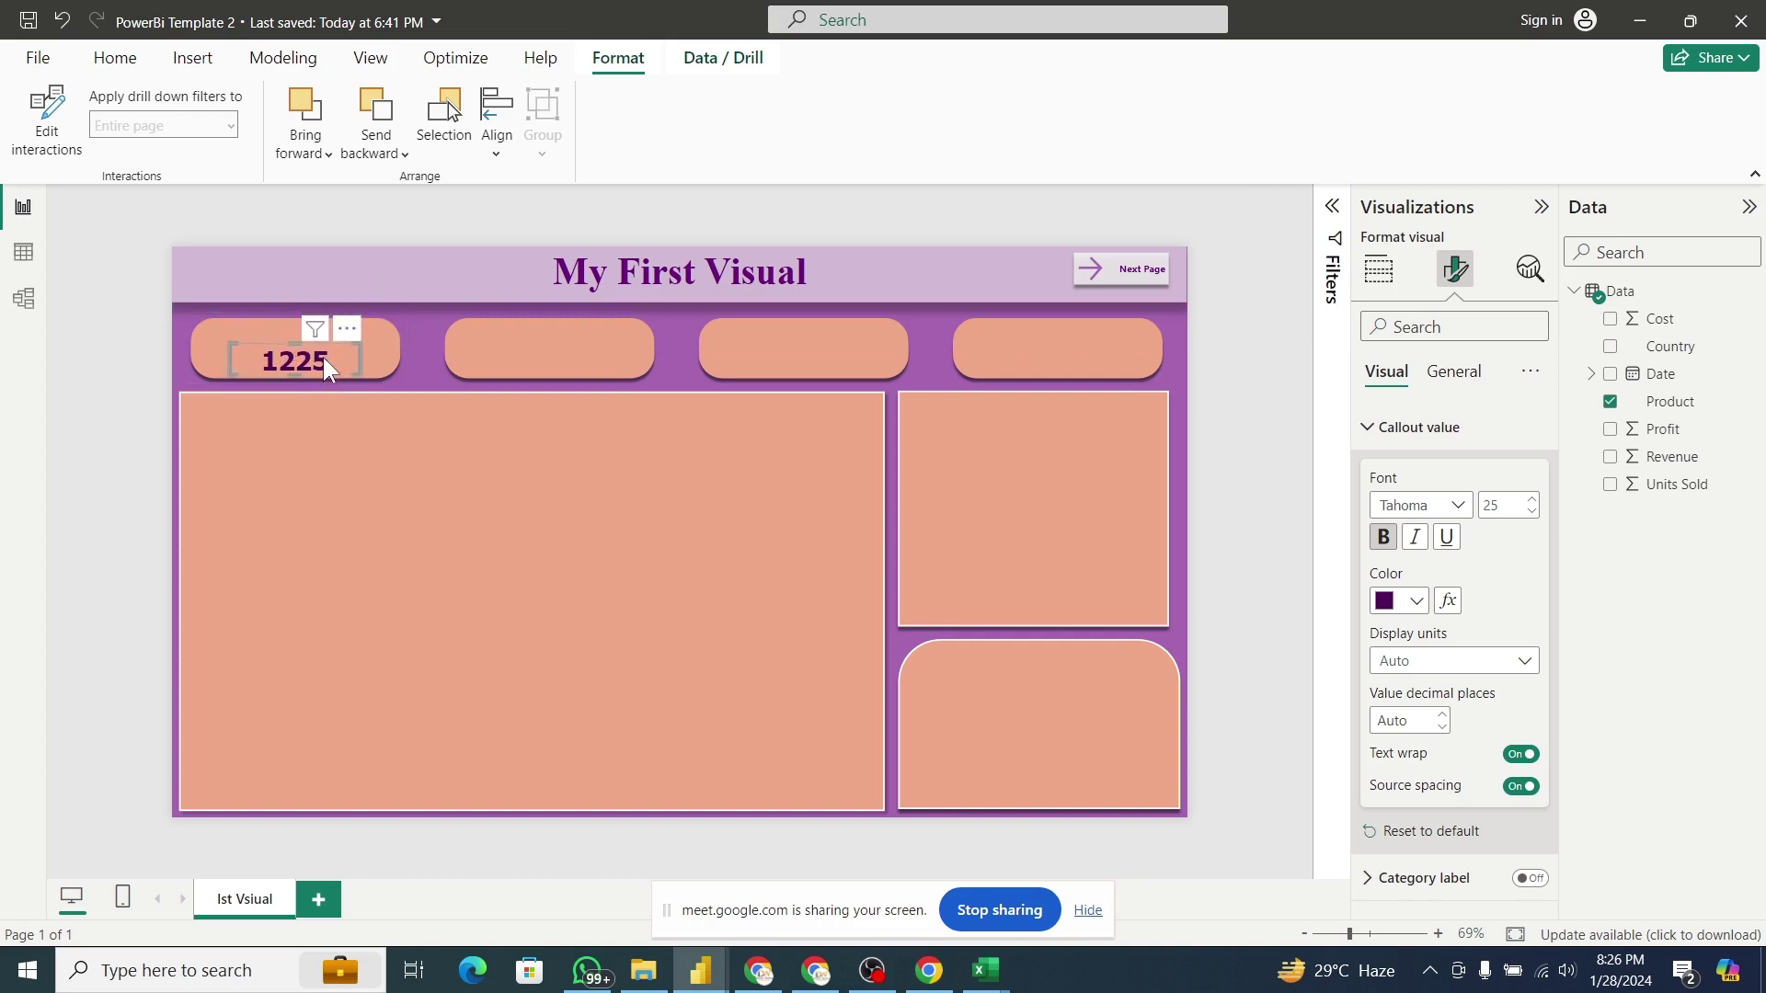
{"action": "key", "text": "Left"}
{"action": "key", "text": "Left"}
{"action": "key", "text": "Left"}
{"action": "key", "text": "Left"}
{"action": "key", "text": "Right"}
{"action": "key", "text": "Right"}
{"action": "left_click", "coordinate": [396, 340]}
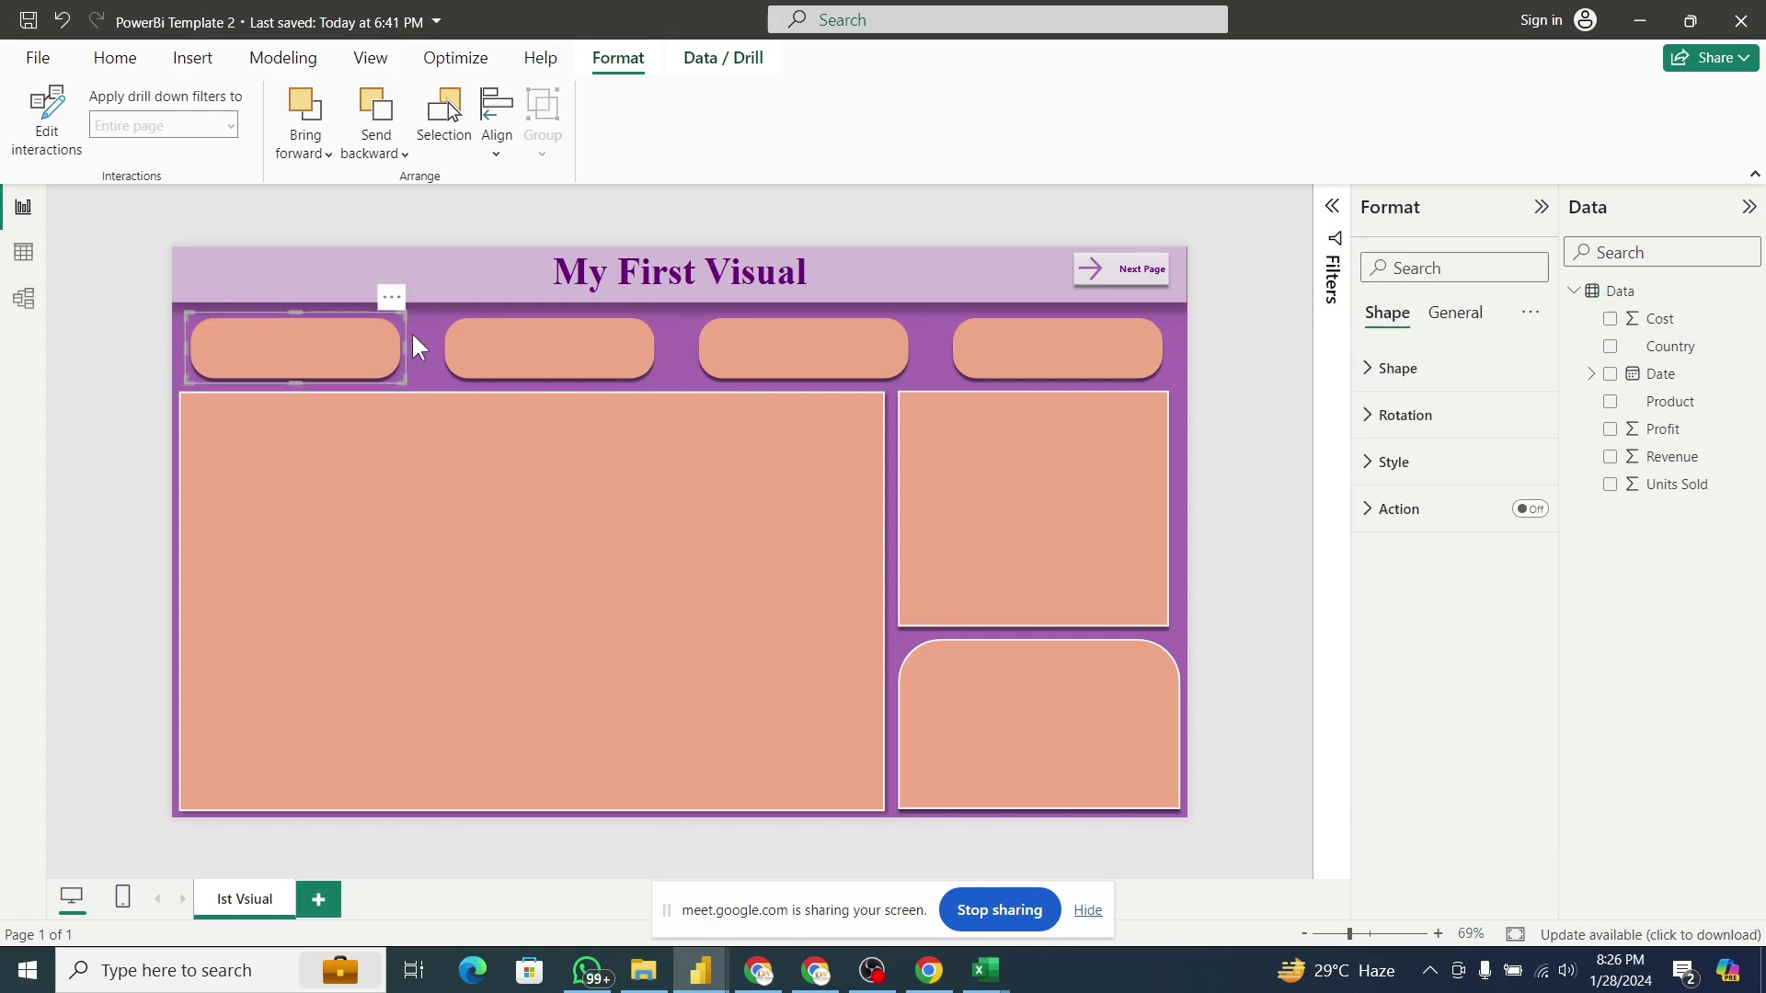
{"action": "left_click", "coordinate": [418, 387]}
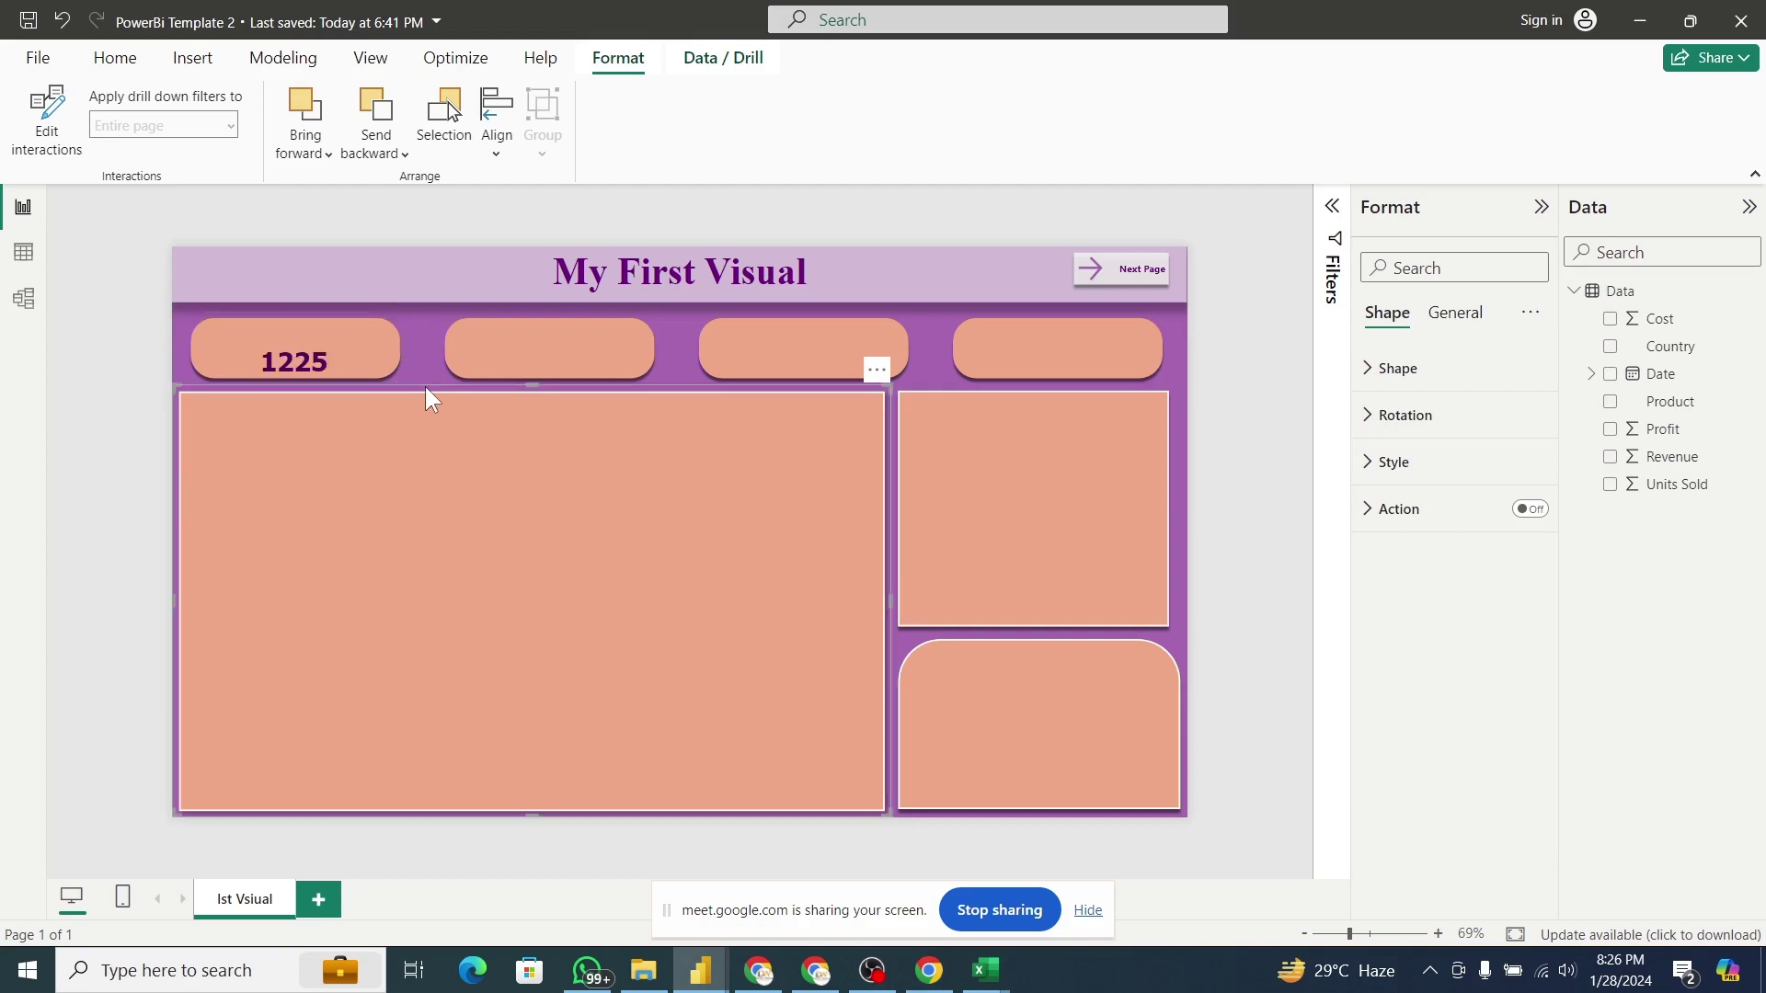
{"action": "left_click", "coordinate": [120, 64]}
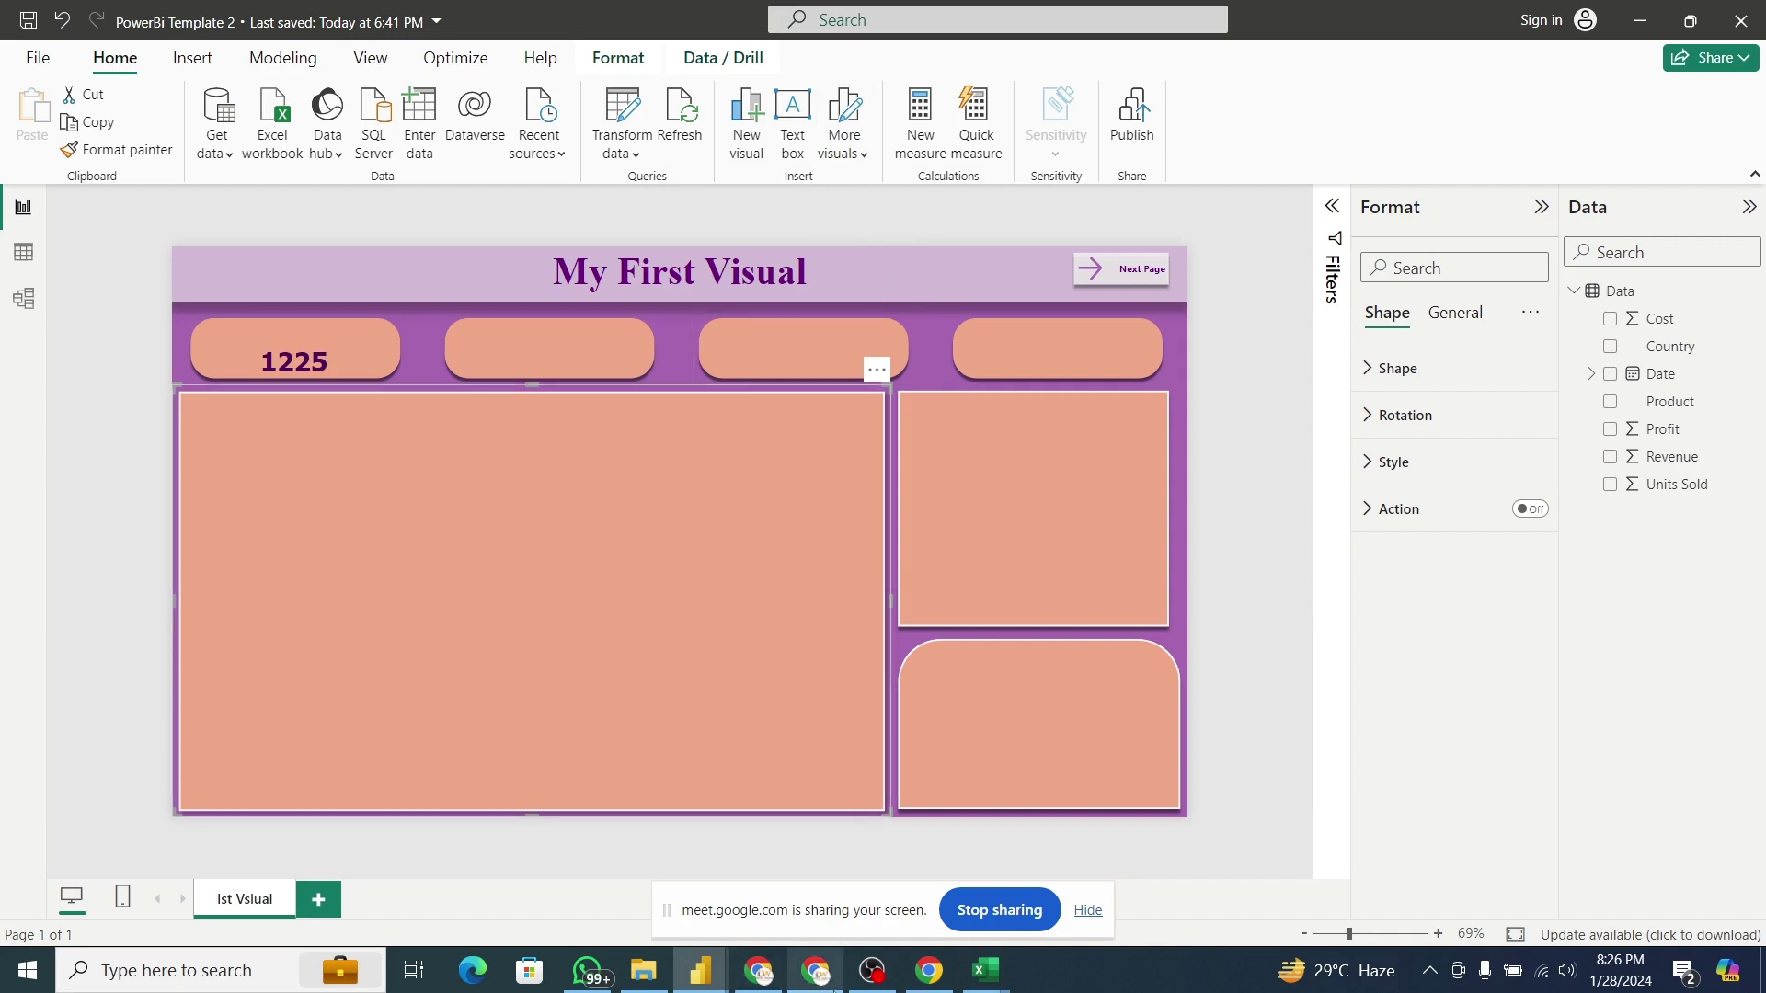
Switch to the Google Meet call in Chrome and look through the list of people in the meeting.
{"action": "mouse_move", "coordinate": [816, 970]}
{"action": "left_click", "coordinate": [771, 869]}
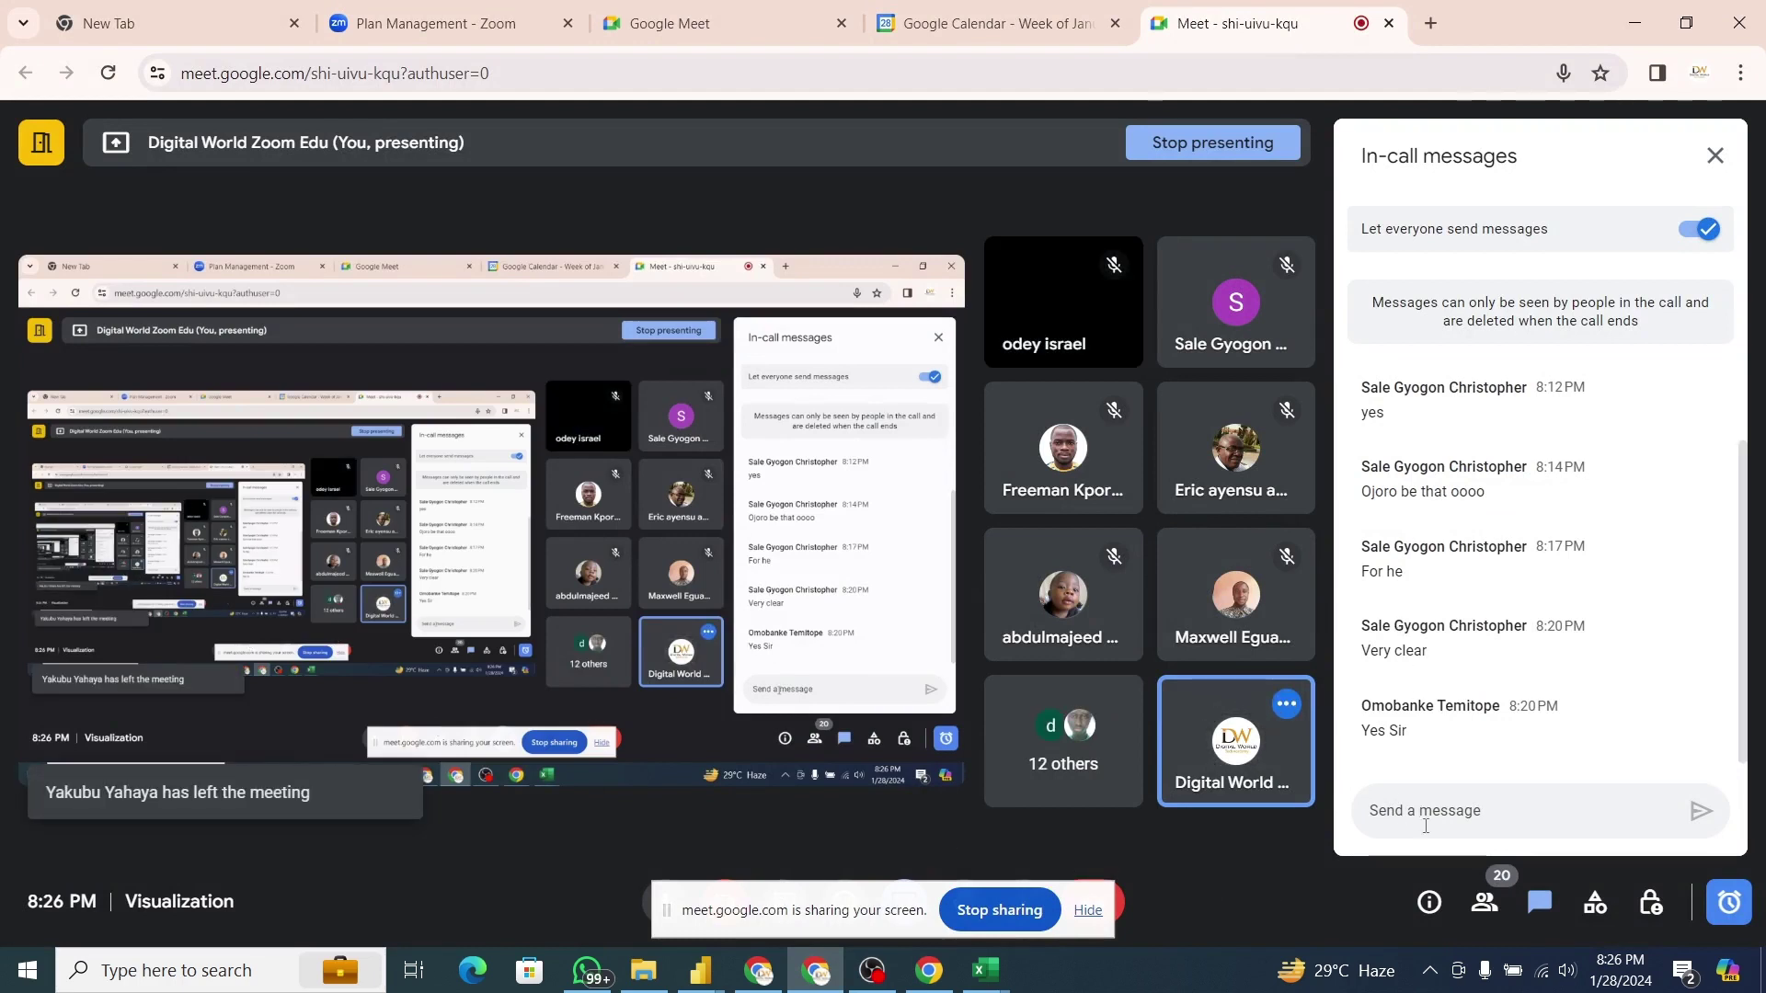
{"action": "left_click", "coordinate": [1488, 915]}
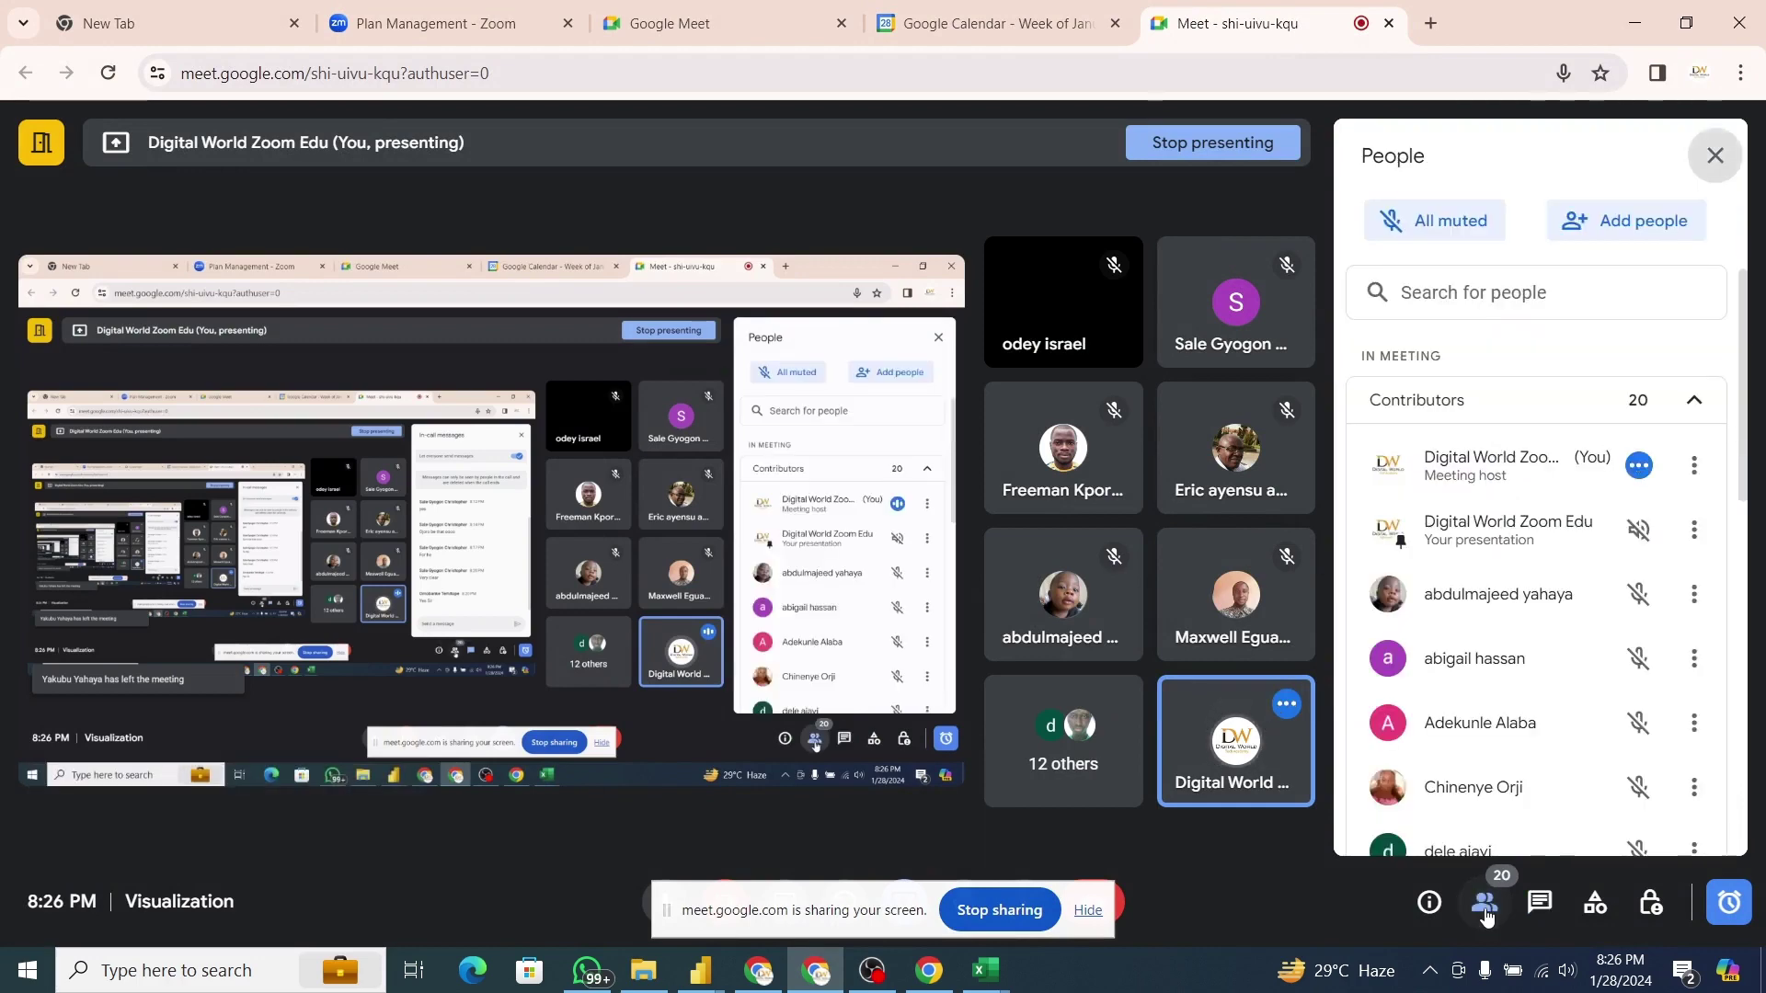
{"action": "left_click_drag", "start_coordinate": [1747, 457], "coordinate": [1754, 870]}
{"action": "scroll", "coordinate": [1719, 525], "scroll_direction": "up", "scroll_amount": 1}
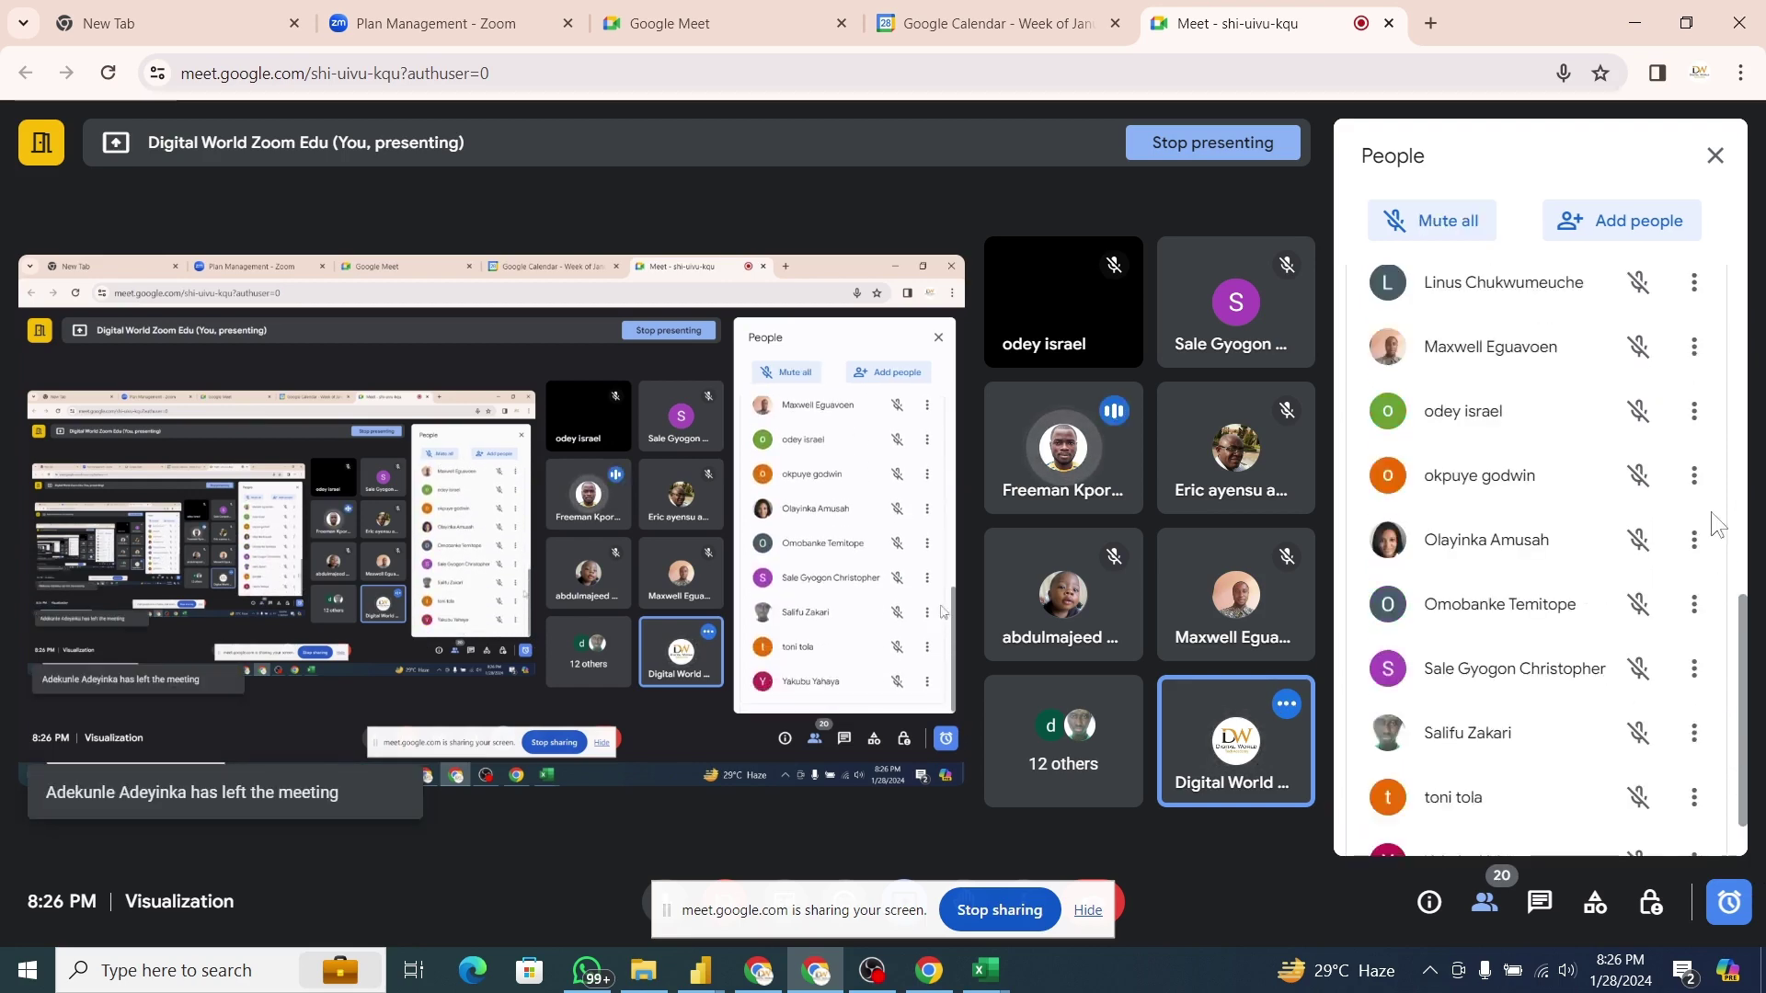
{"action": "scroll", "coordinate": [1708, 355], "scroll_direction": "up", "scroll_amount": 10}
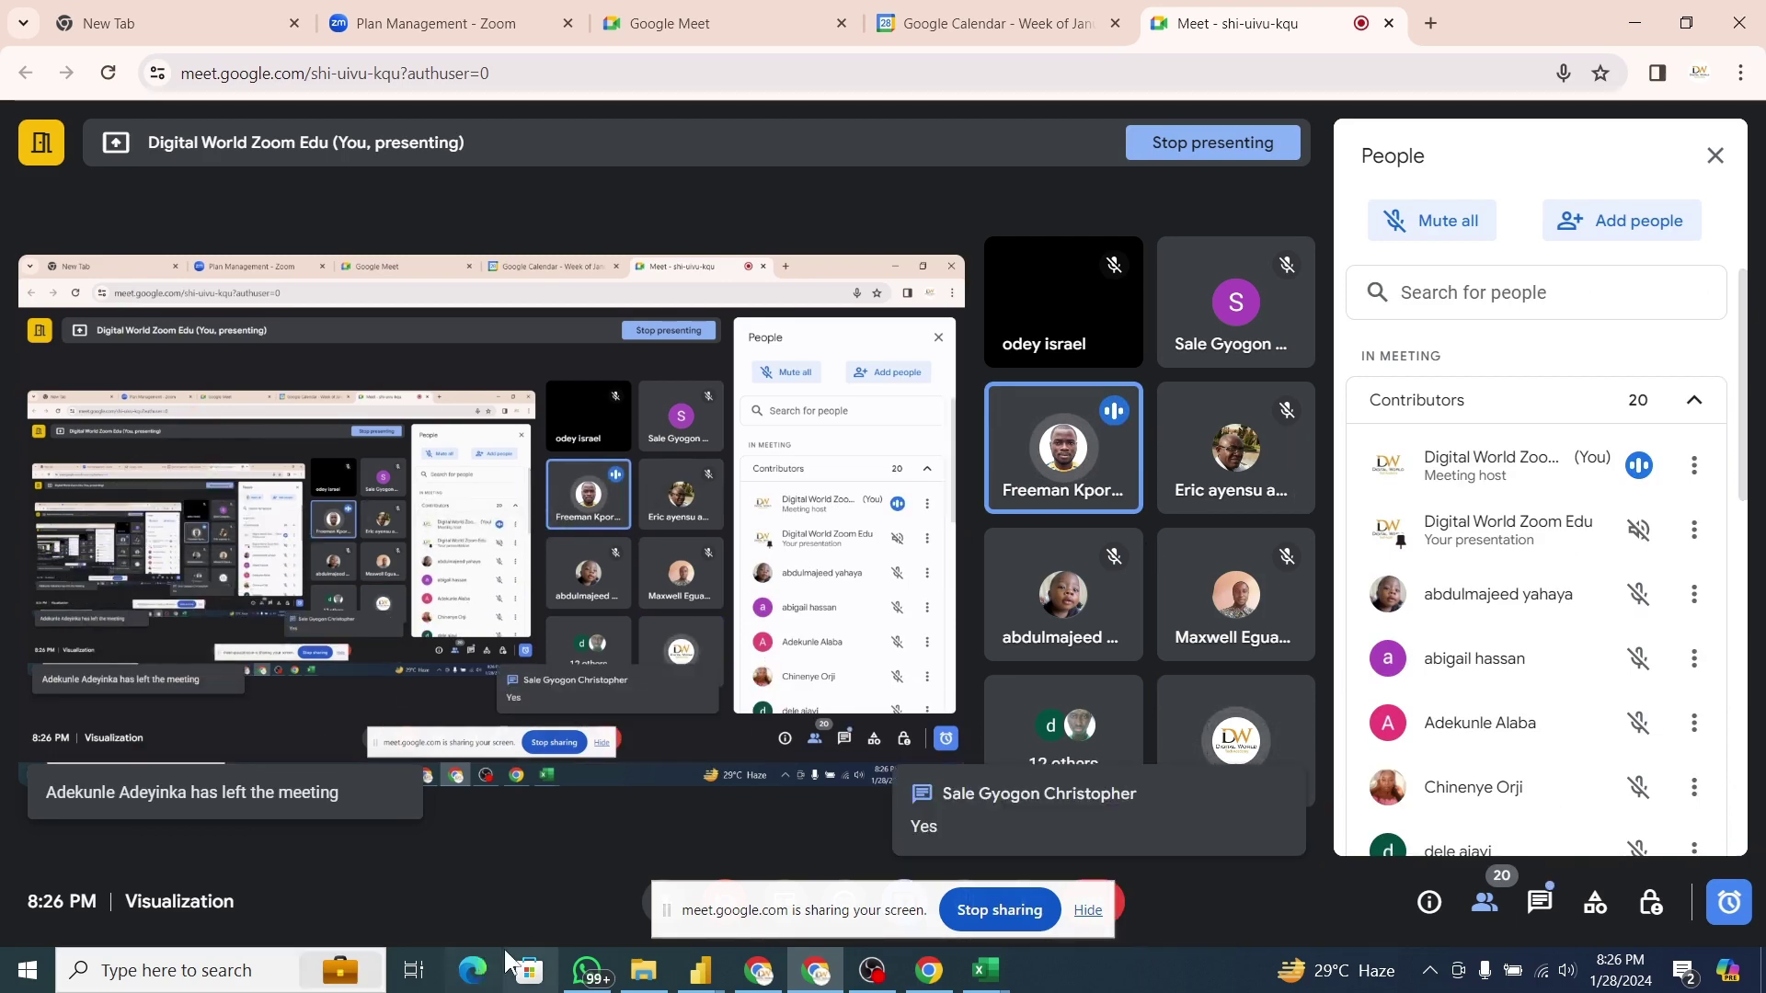
Switch to the PowerBi Template 2 report, insert a text box, reduce its height and enter "Total Tansaction" in it.
{"action": "mouse_move", "coordinate": [701, 971]}
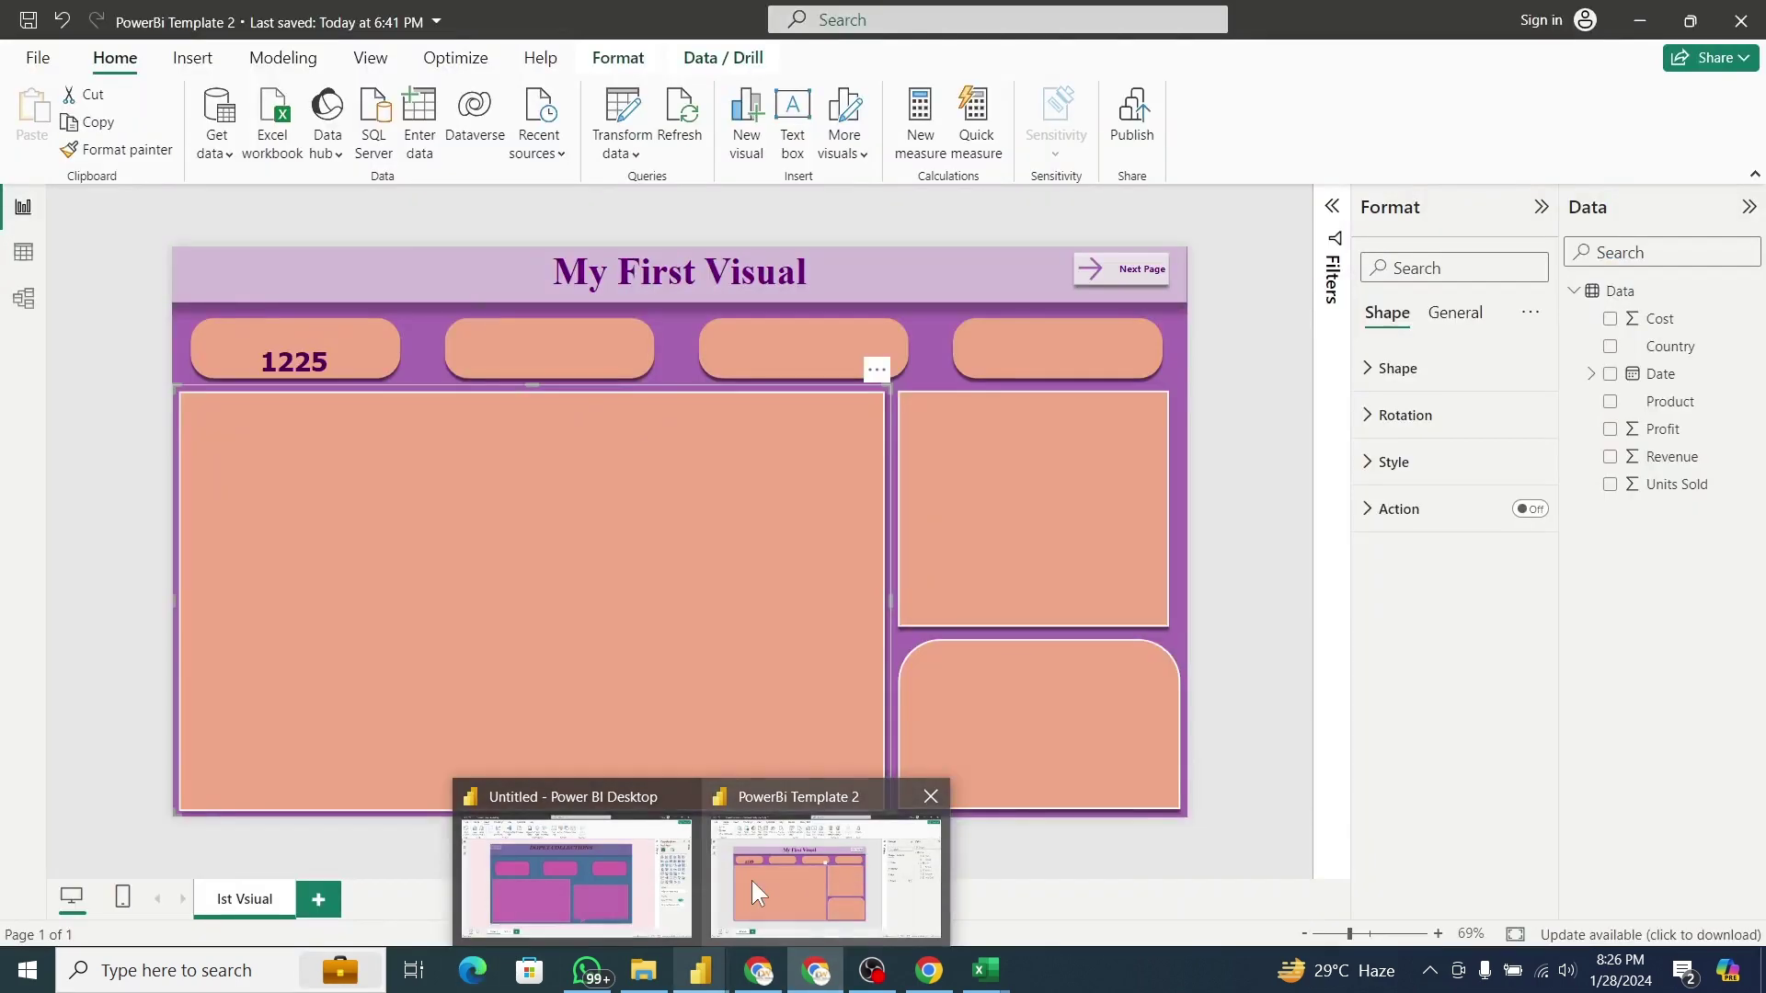
{"action": "left_click", "coordinate": [753, 882]}
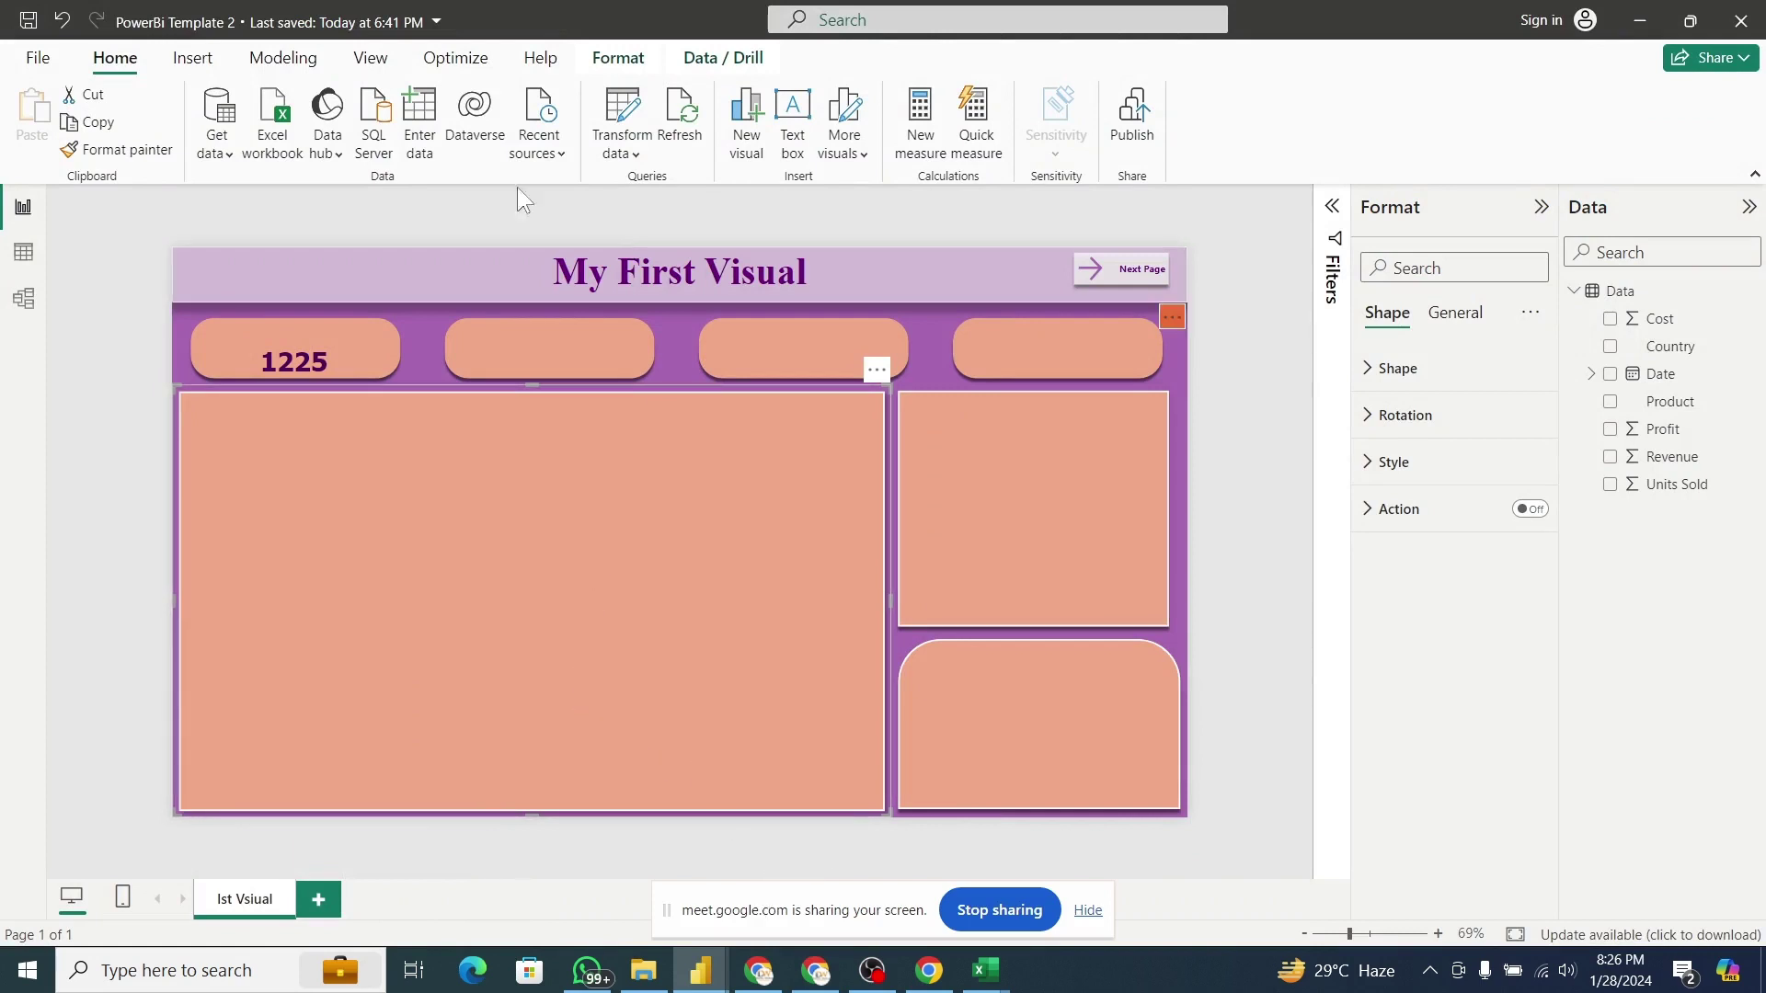
{"action": "left_click", "coordinate": [187, 60]}
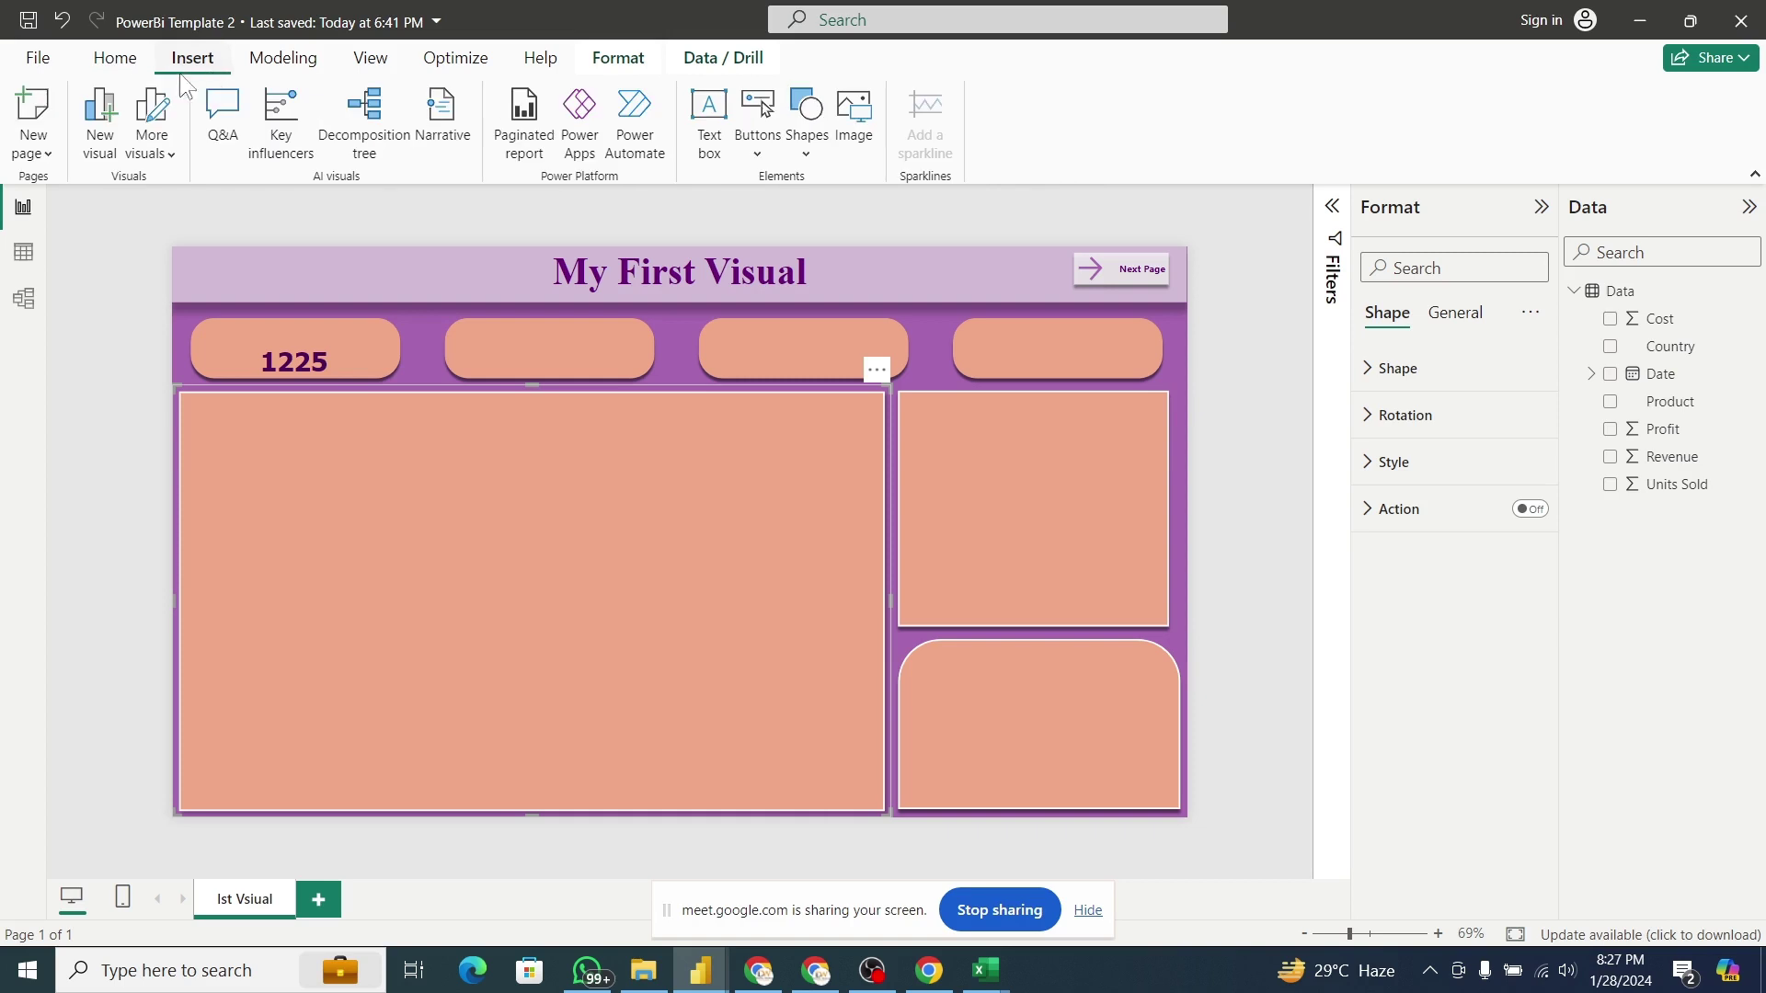
{"action": "left_click", "coordinate": [125, 65]}
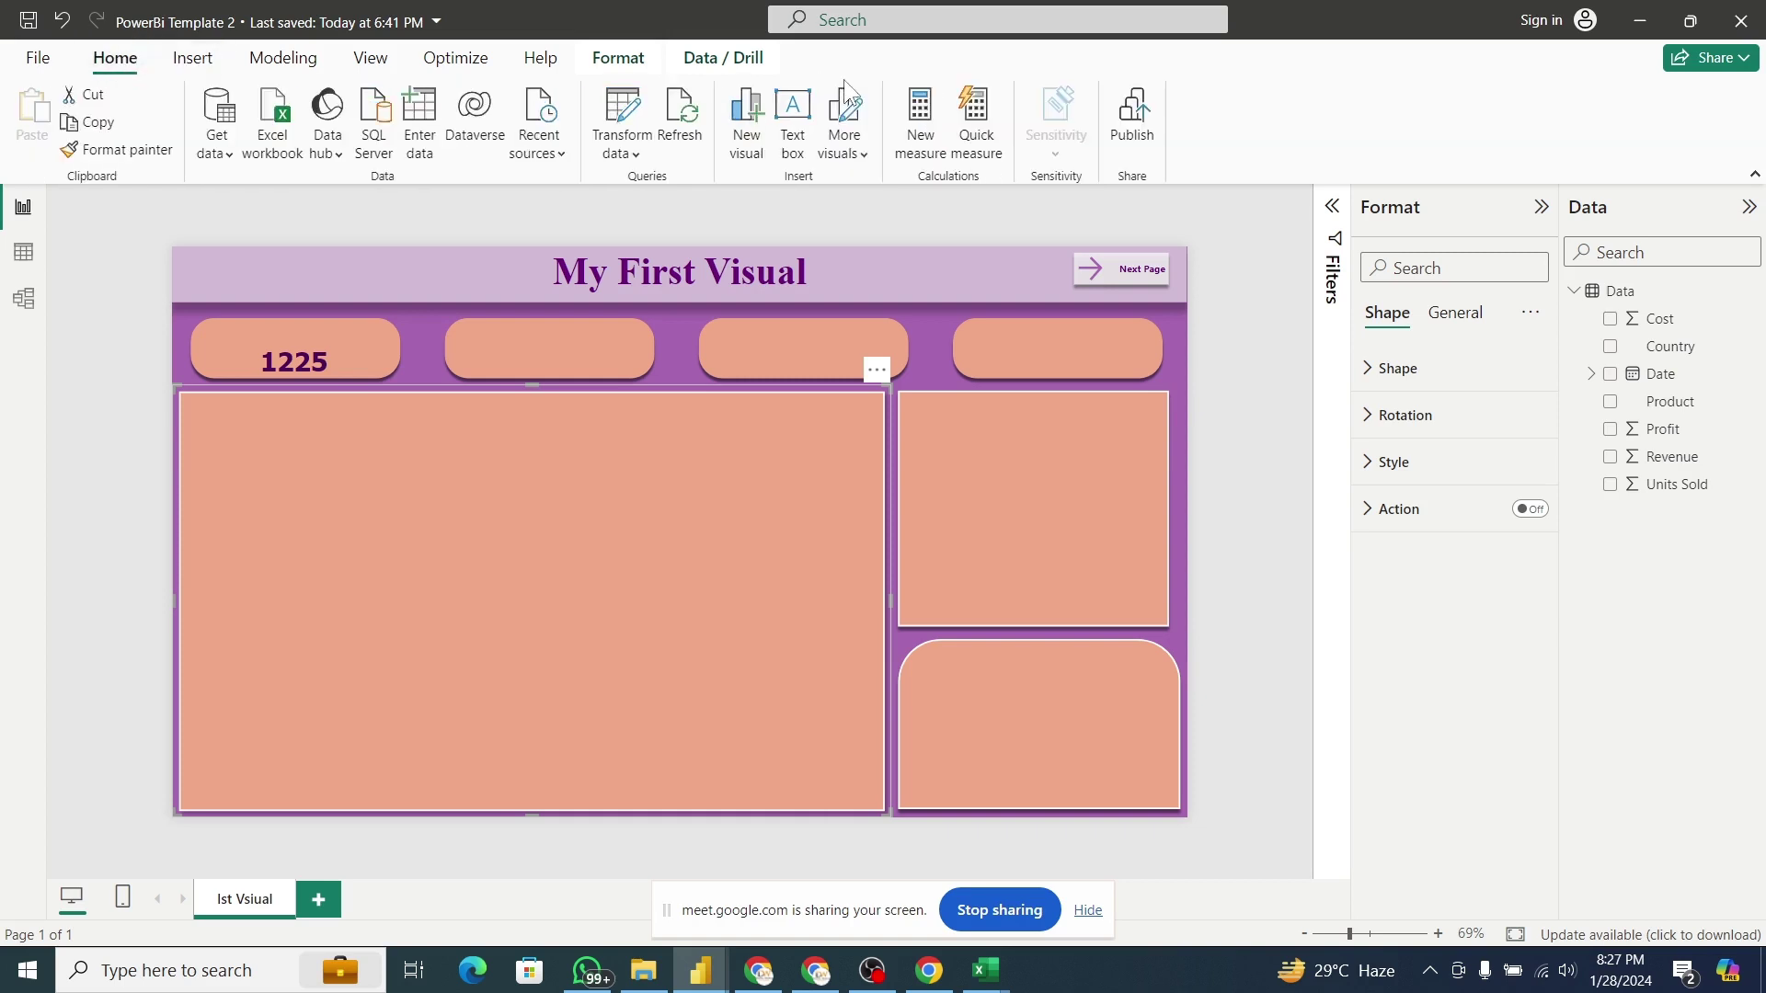
{"action": "left_click", "coordinate": [799, 140]}
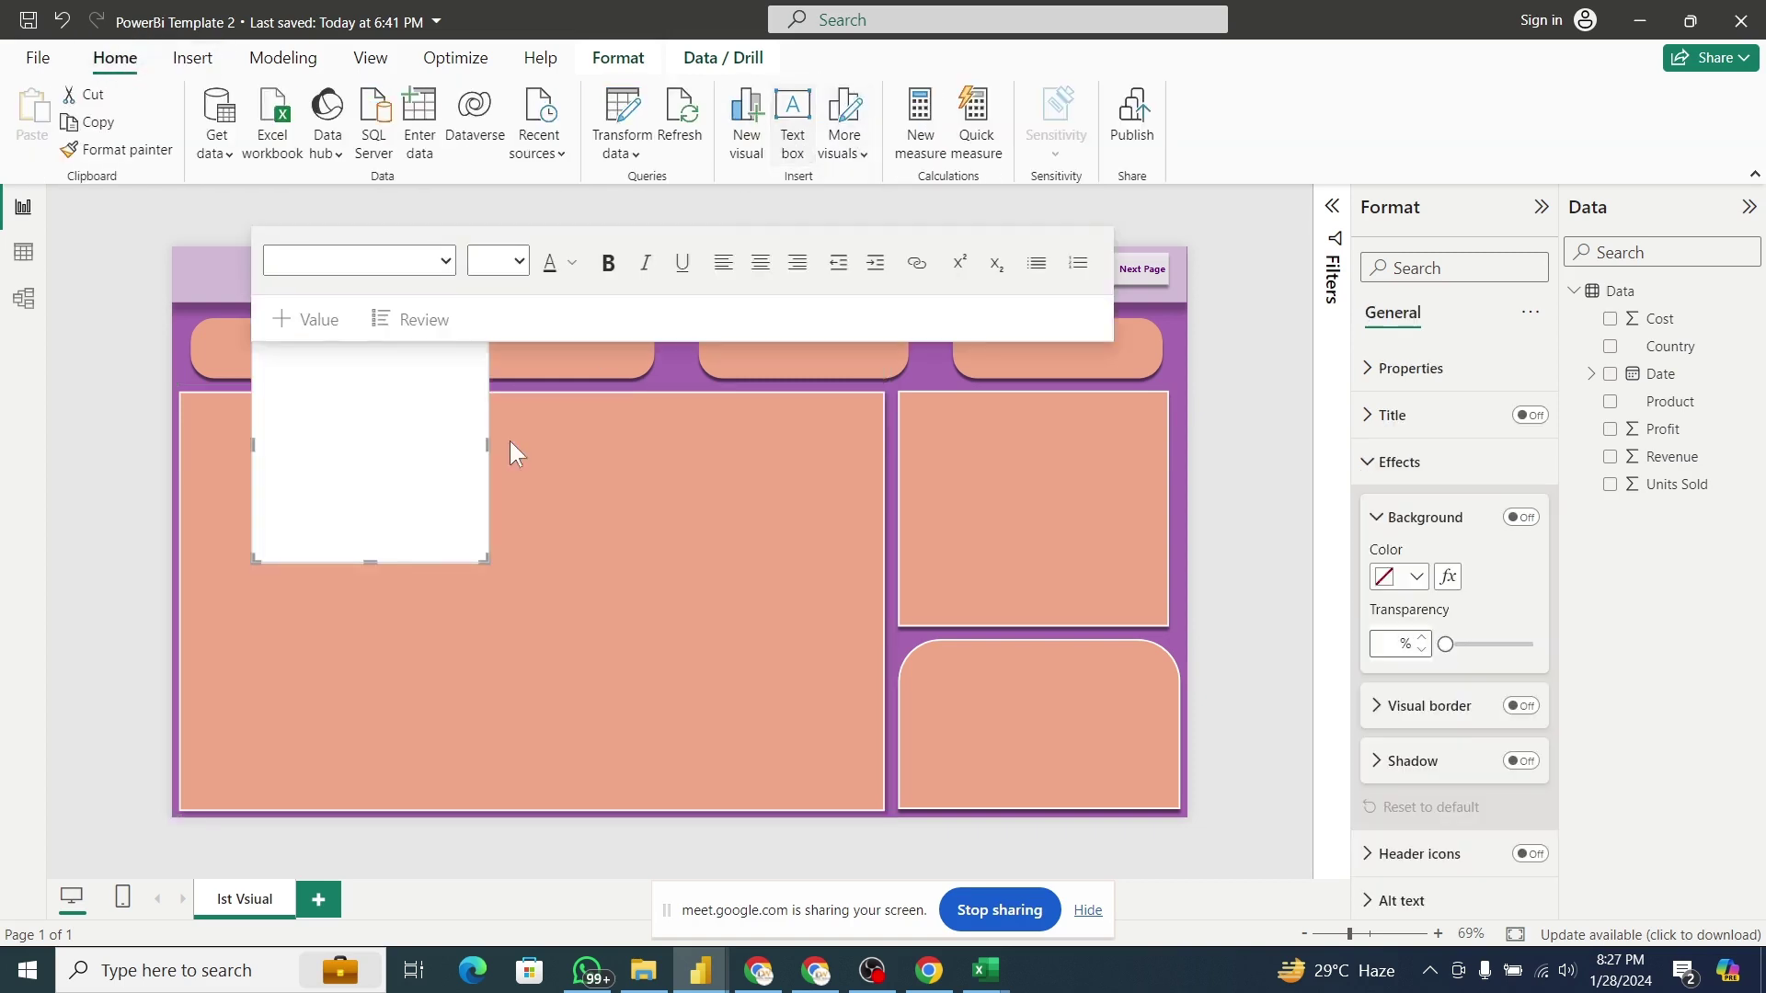
{"action": "left_click_drag", "start_coordinate": [375, 566], "coordinate": [390, 394]}
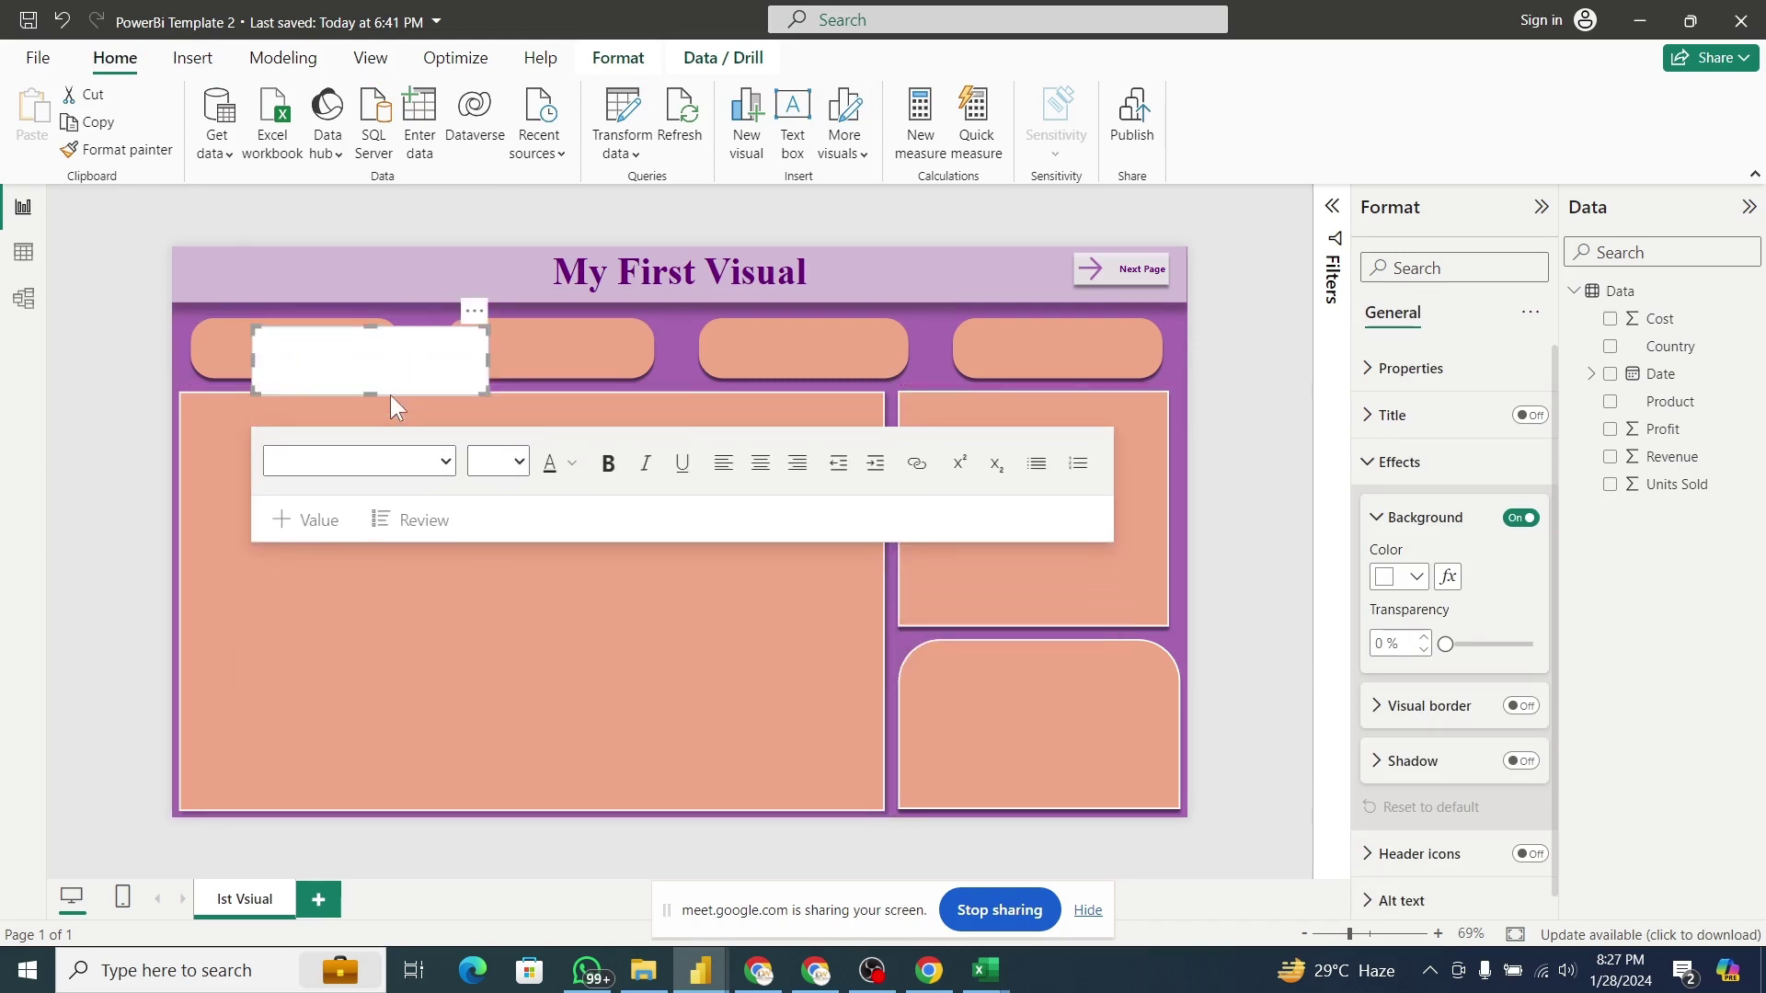
{"action": "left_click", "coordinate": [327, 366]}
{"action": "type", "text": "Total Tansaction"}
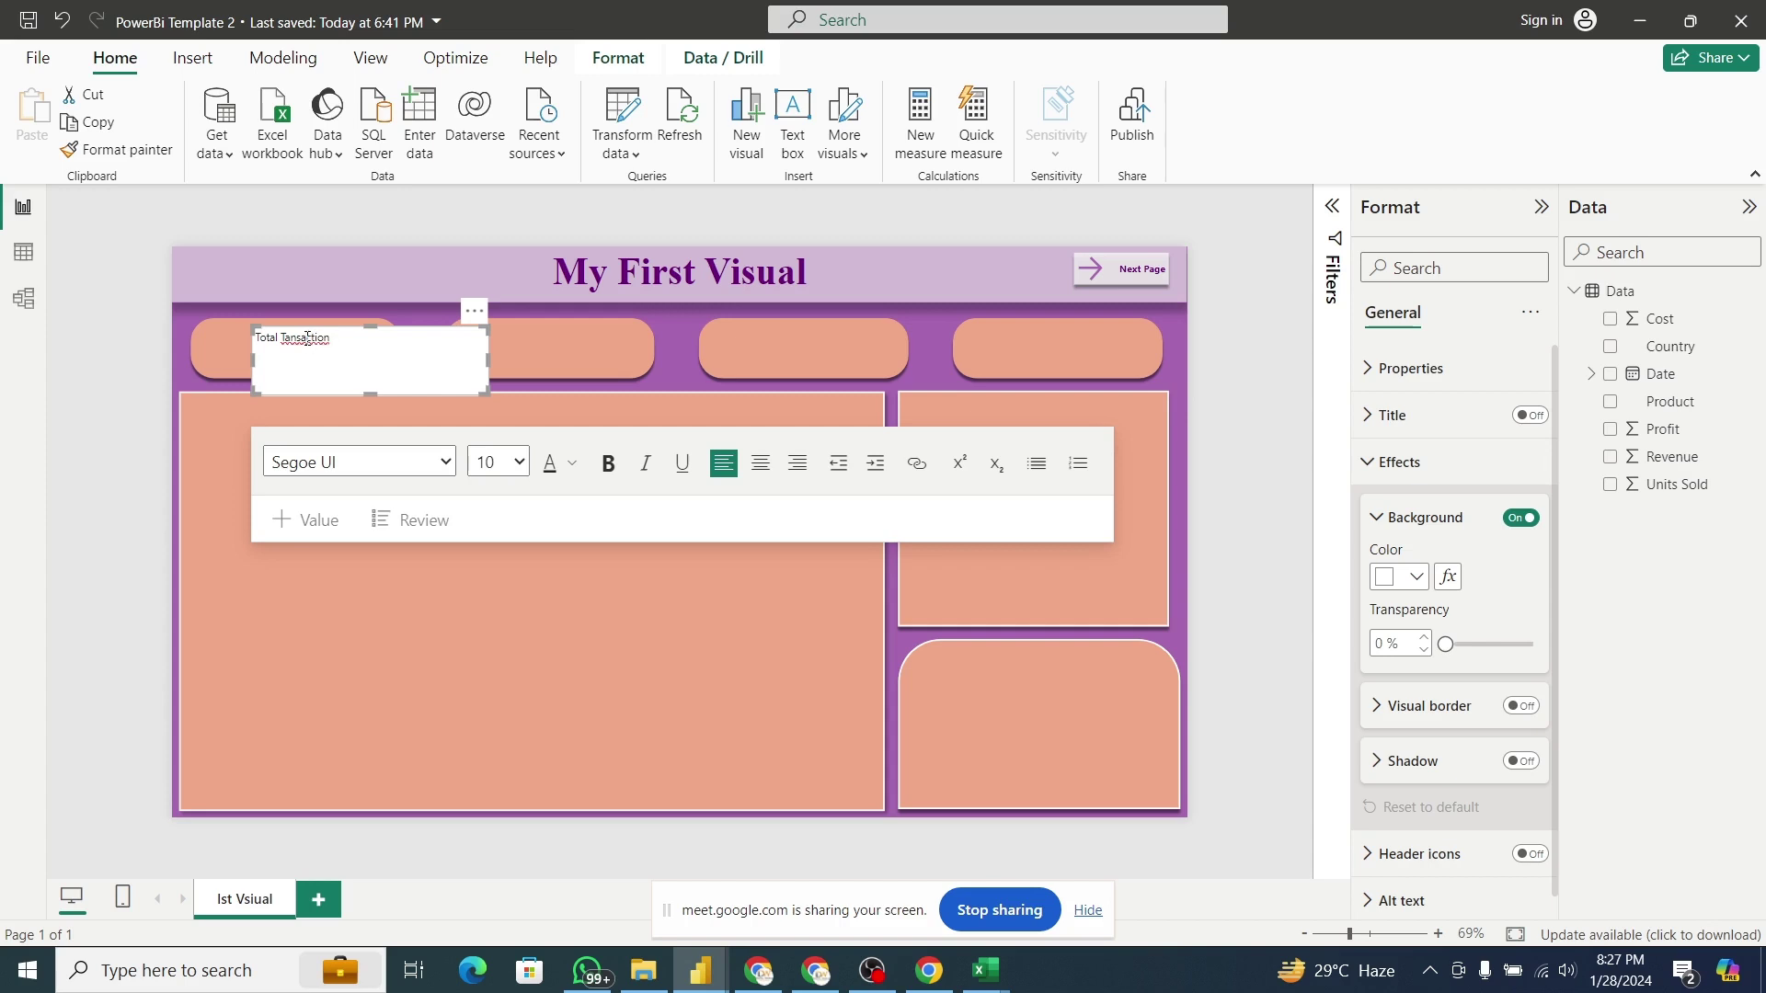
Try to bring up a spelling correction for the word "Tansaction" in the text box.
{"action": "right_click", "coordinate": [305, 338]}
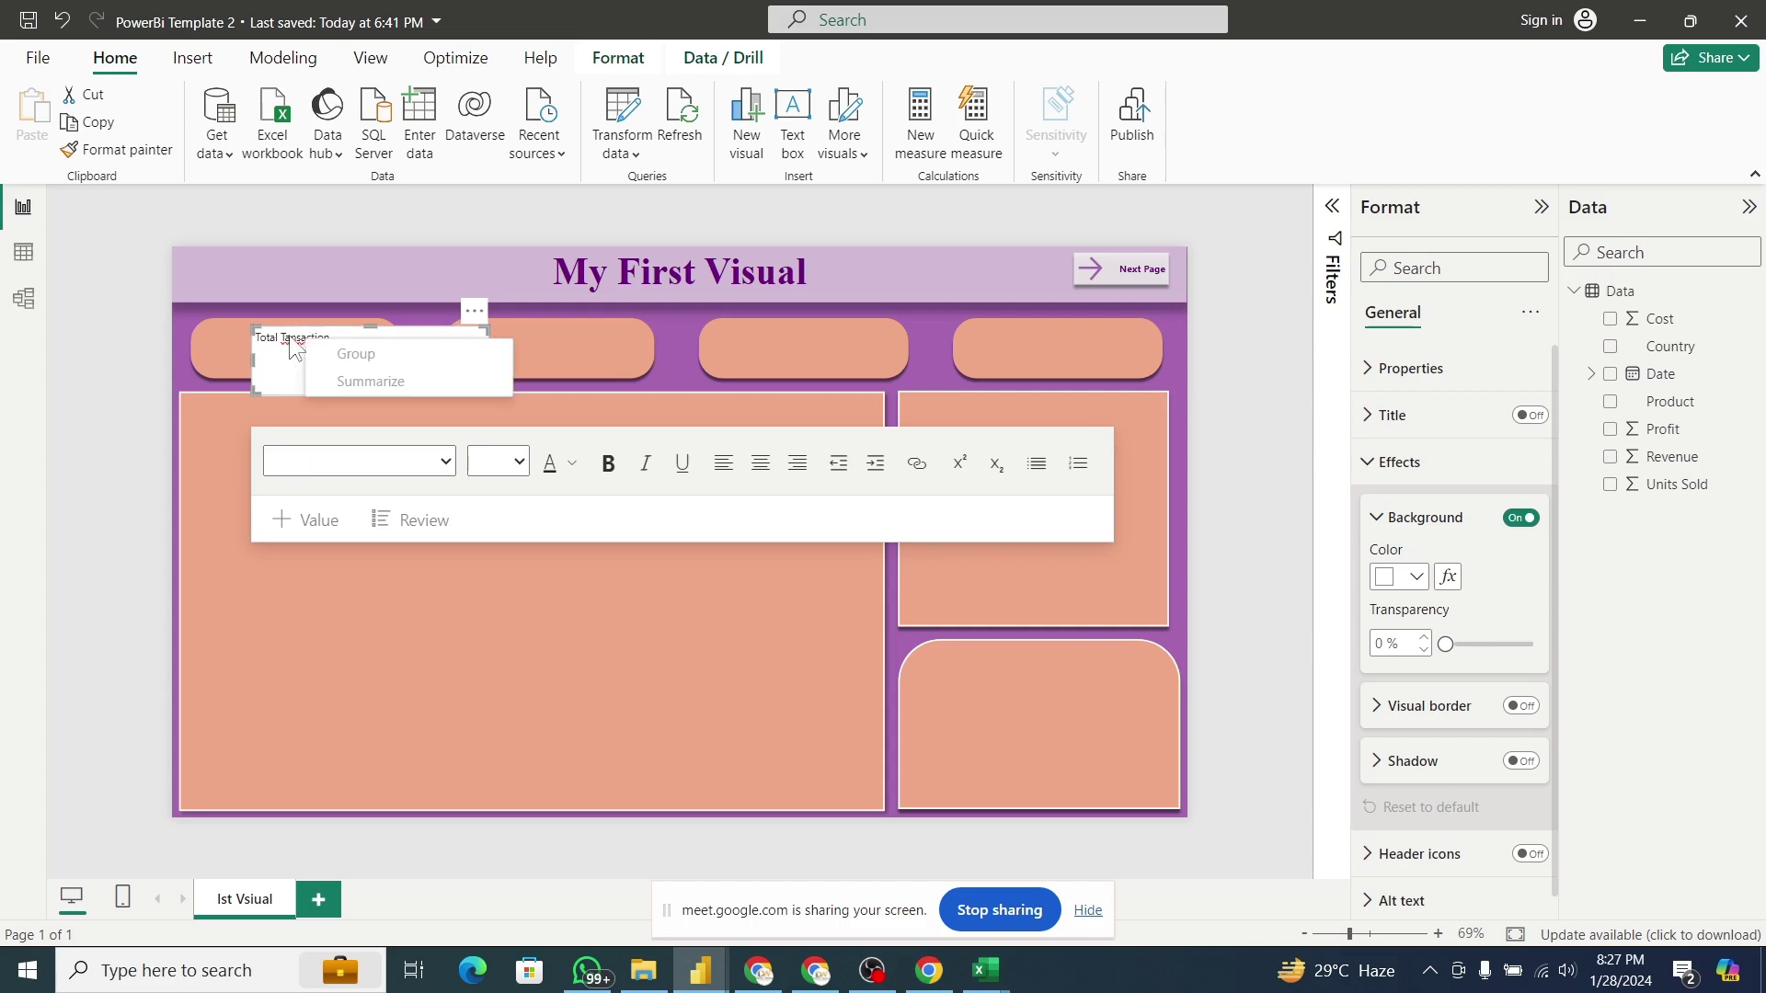
{"action": "key", "text": "Escape"}
{"action": "left_click", "coordinate": [290, 337]}
{"action": "right_click", "coordinate": [290, 337]}
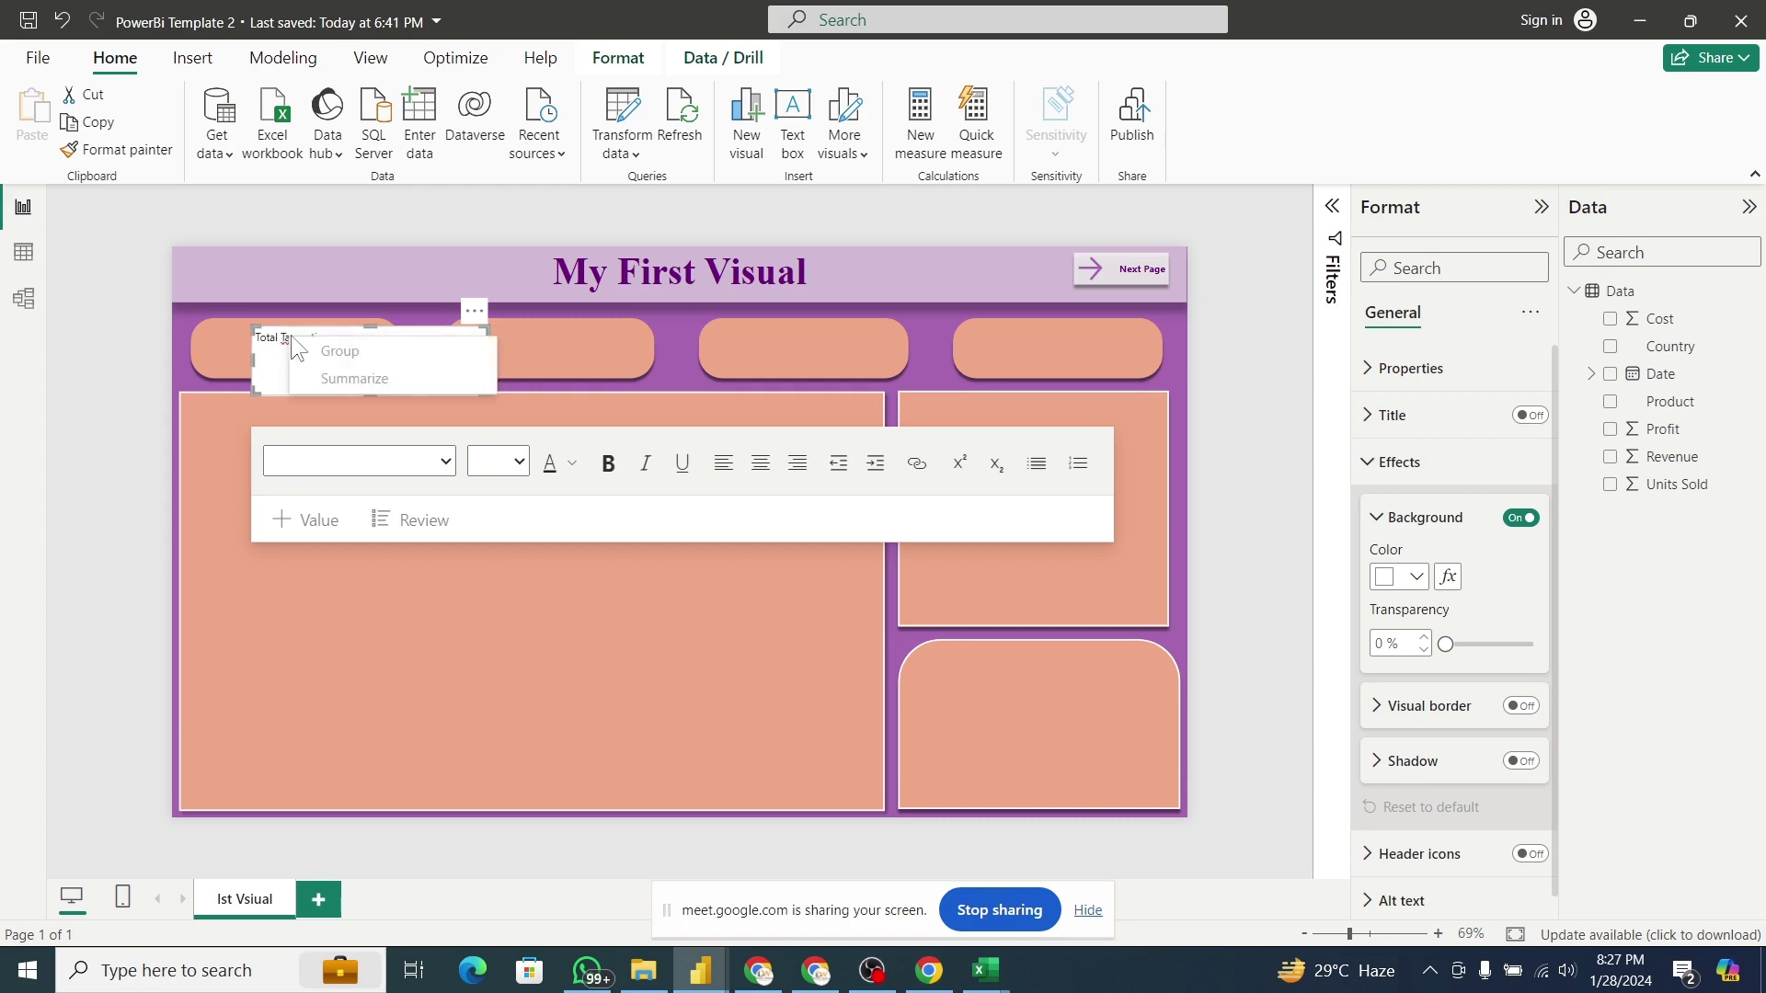
{"action": "left_click", "coordinate": [293, 338]}
{"action": "double_click", "coordinate": [296, 341]}
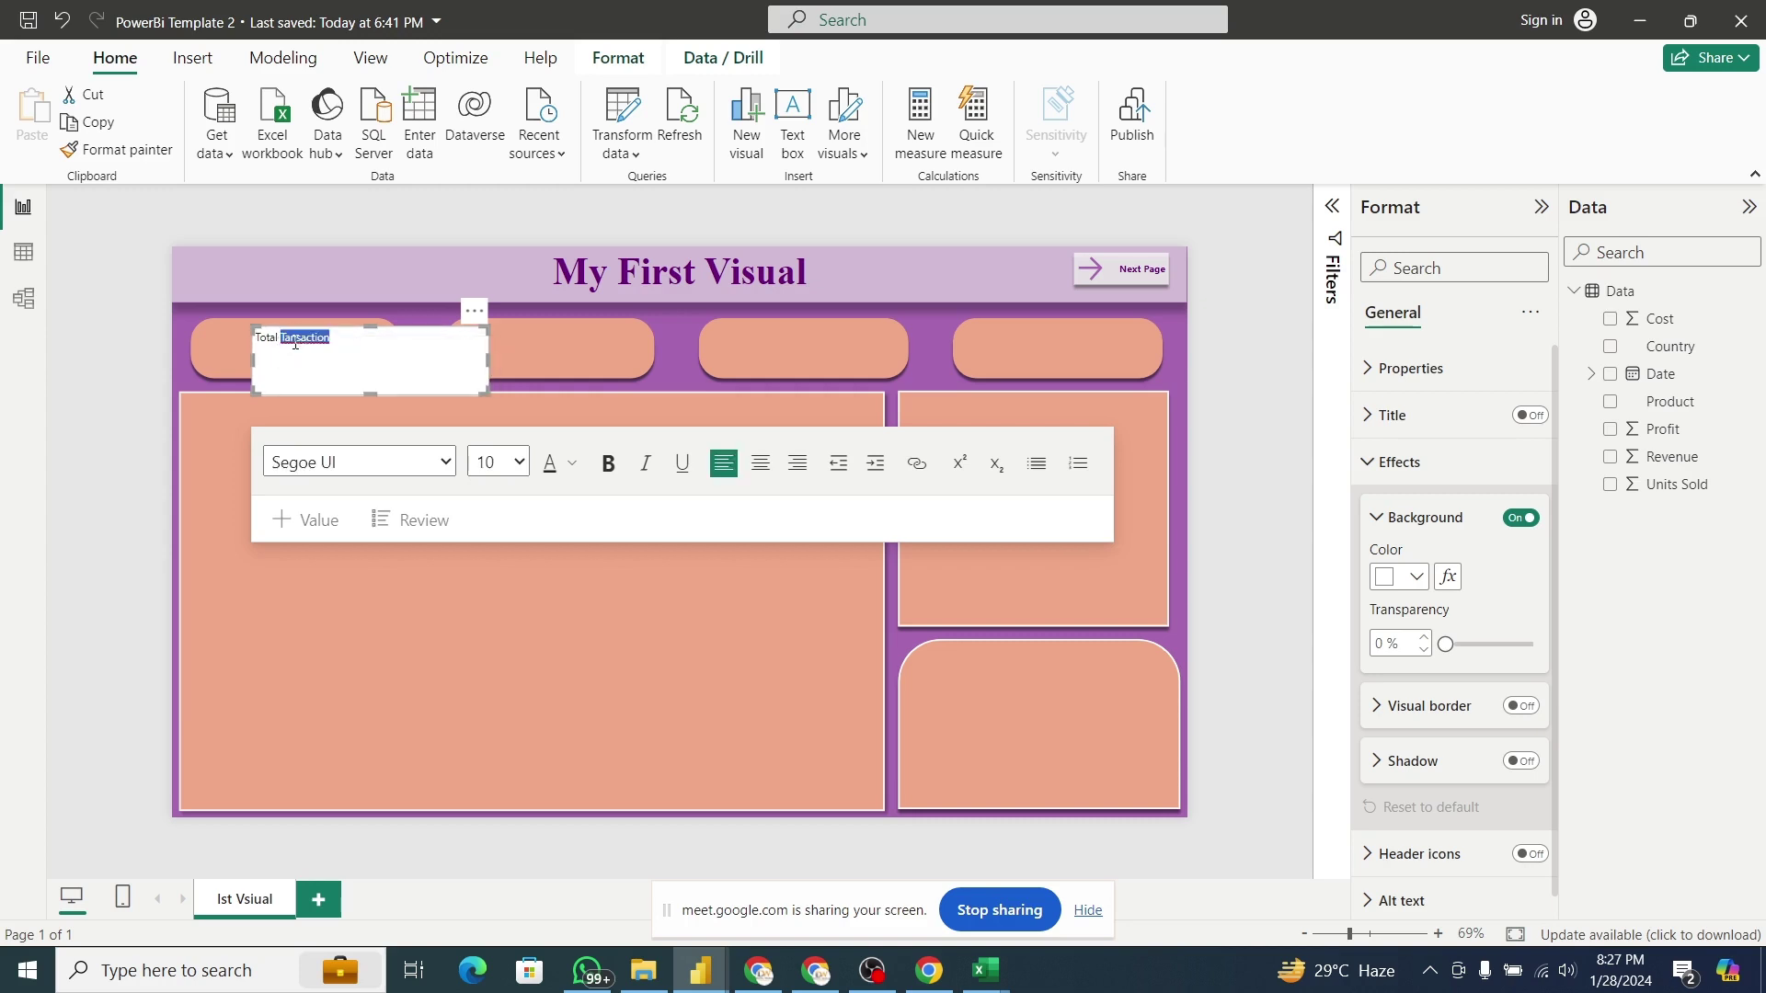
{"action": "right_click", "coordinate": [295, 341]}
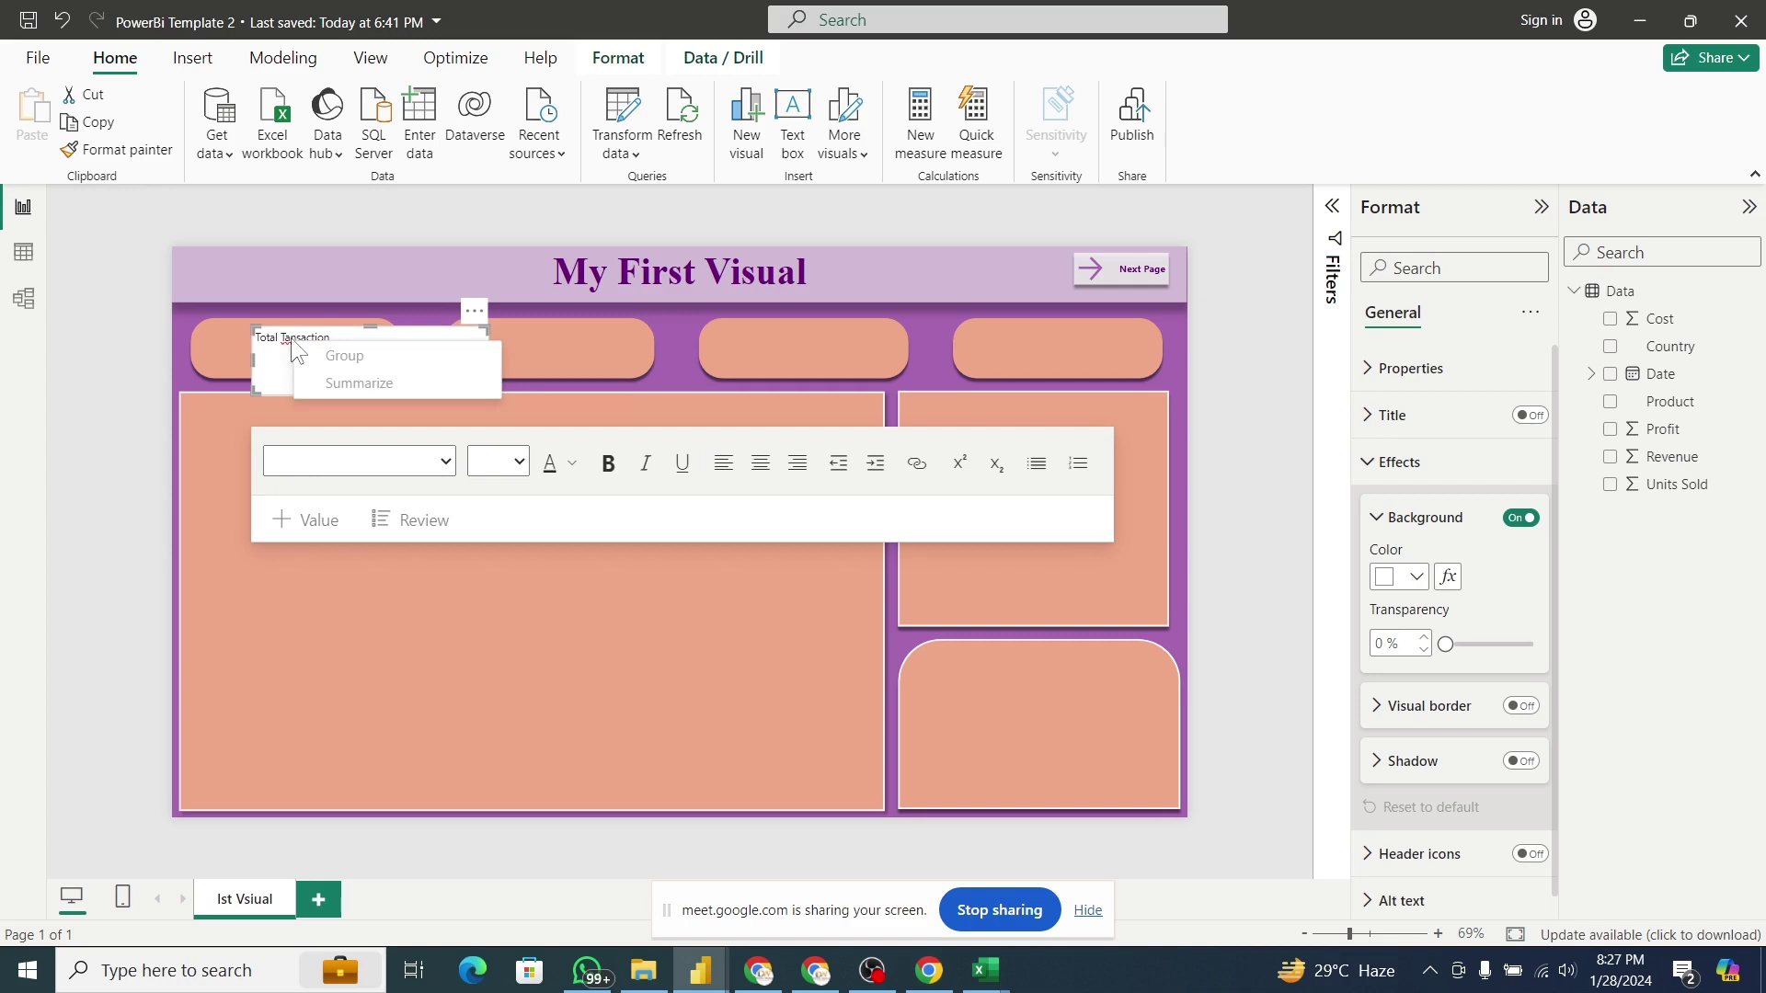
{"action": "left_click", "coordinate": [291, 339]}
{"action": "double_click", "coordinate": [291, 339]}
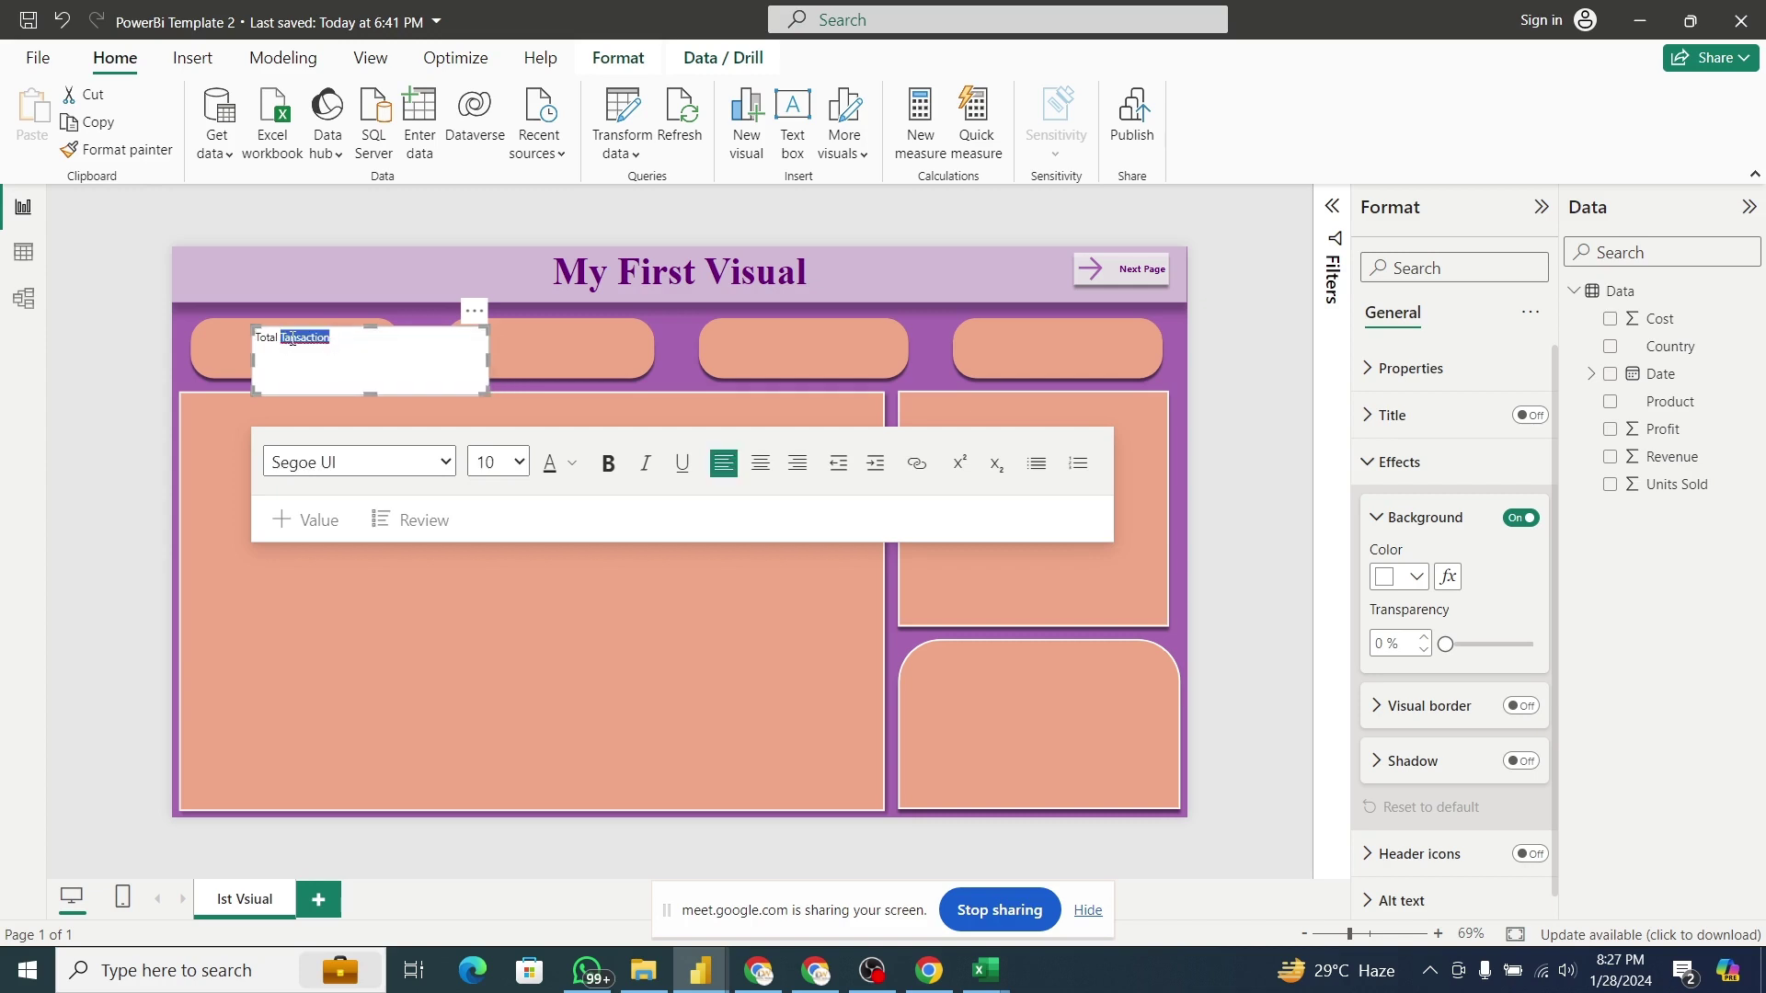
{"action": "right_click", "coordinate": [292, 338]}
{"action": "left_click", "coordinate": [286, 337]}
{"action": "double_click", "coordinate": [287, 338]}
{"action": "right_click", "coordinate": [299, 337]}
{"action": "left_click", "coordinate": [285, 337]}
Correct the text box wording to "Total Transaction" and narrow the box.
{"action": "left_click_drag", "start_coordinate": [291, 338], "coordinate": [307, 343]}
{"action": "left_click", "coordinate": [290, 340]}
{"action": "type", "text": "r"}
{"action": "left_click_drag", "start_coordinate": [488, 363], "coordinate": [420, 359]}
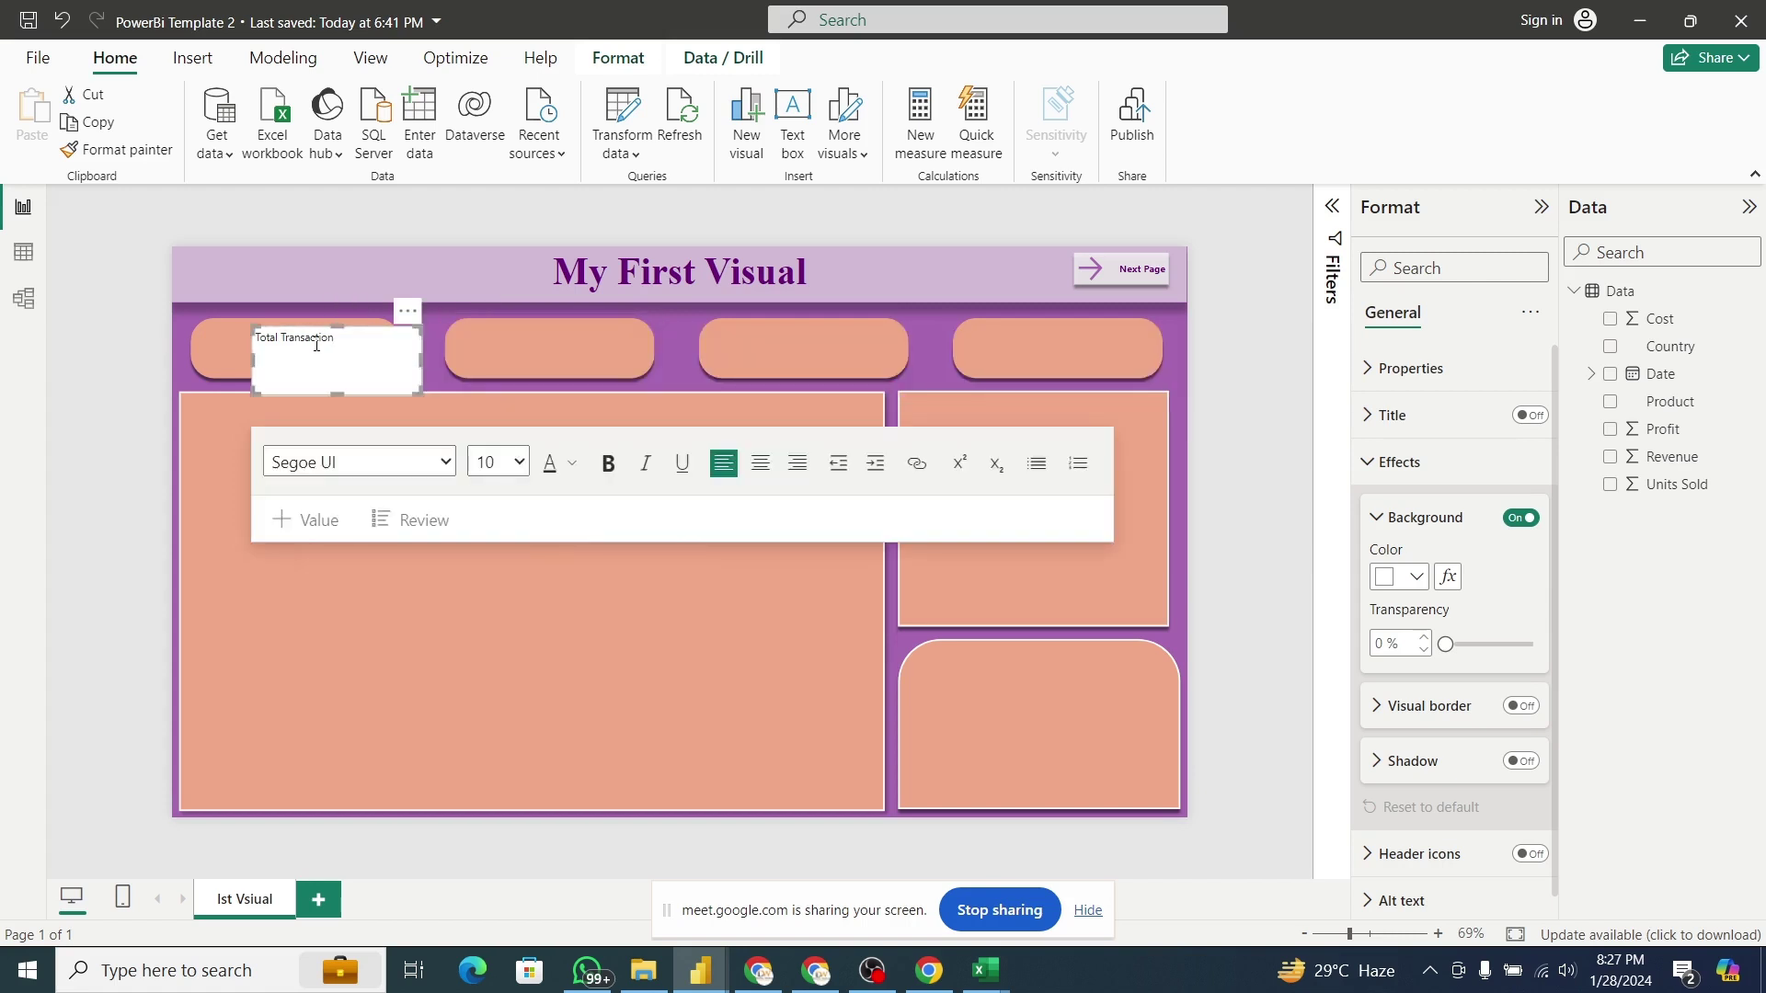
Make the whole "Total Transaction" label bold and white and set its font size to 16.
{"action": "key", "text": "ctrl+a"}
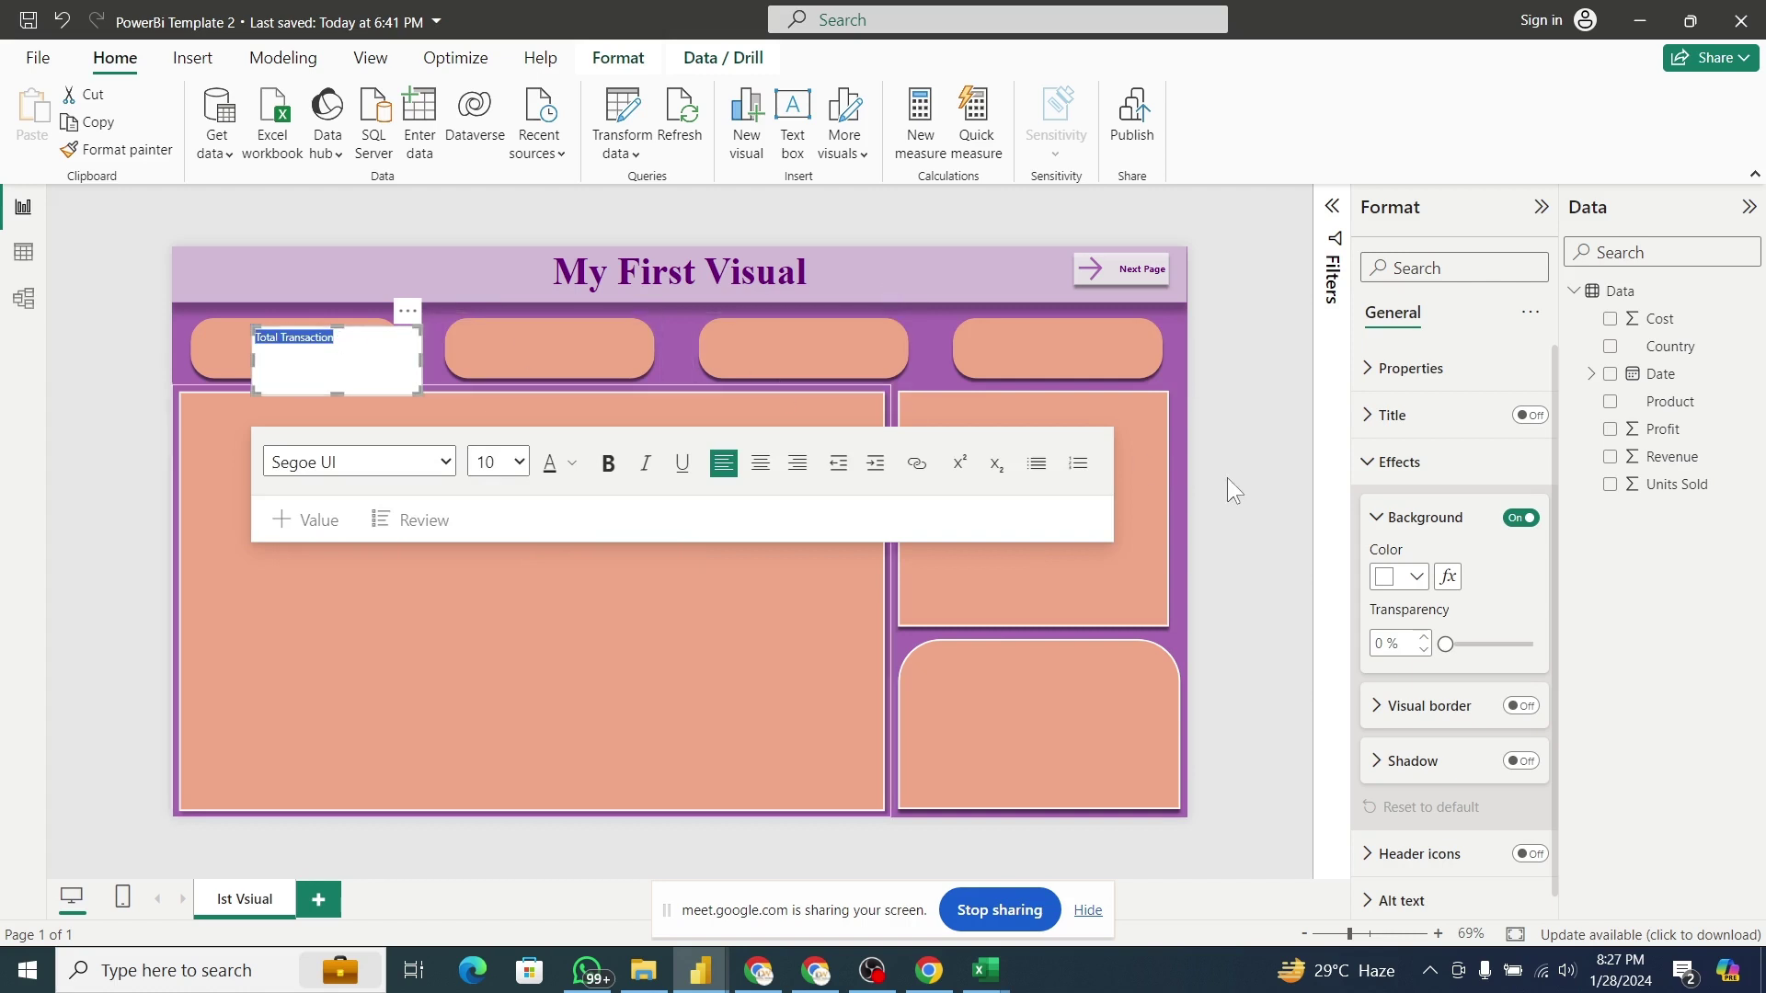
{"action": "left_click", "coordinate": [518, 462]}
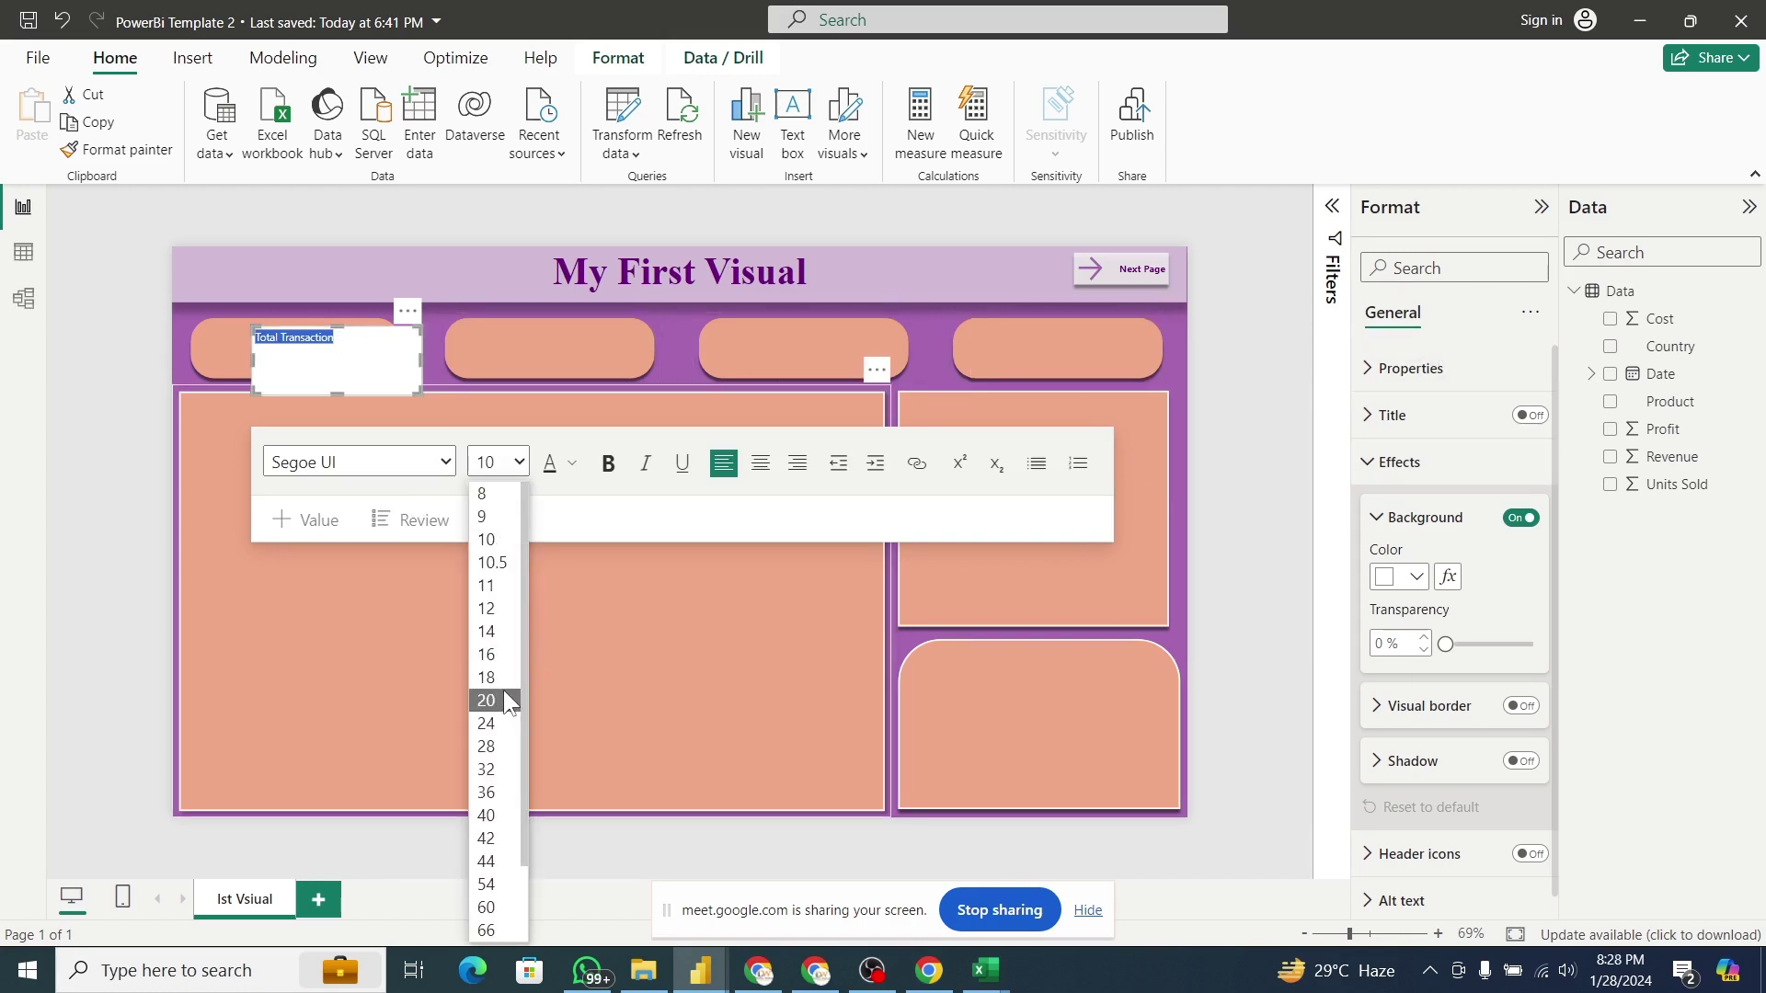
{"action": "left_click", "coordinate": [505, 694]}
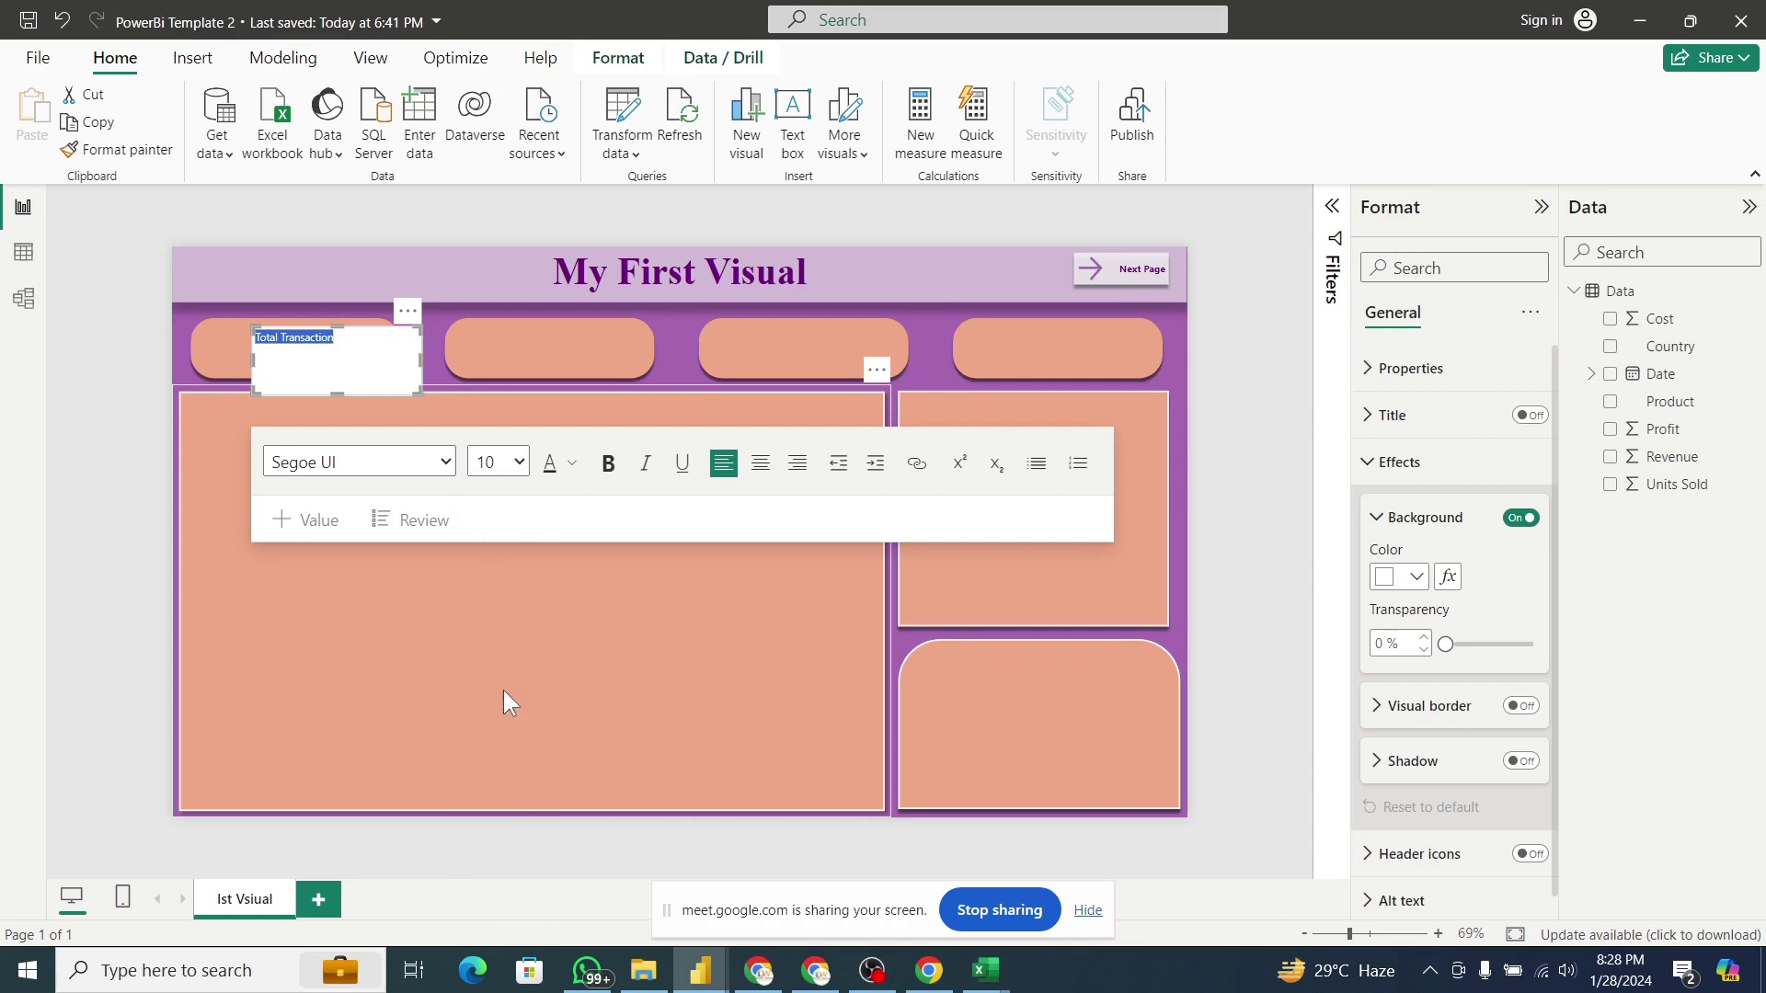
{"action": "left_click", "coordinate": [608, 464]}
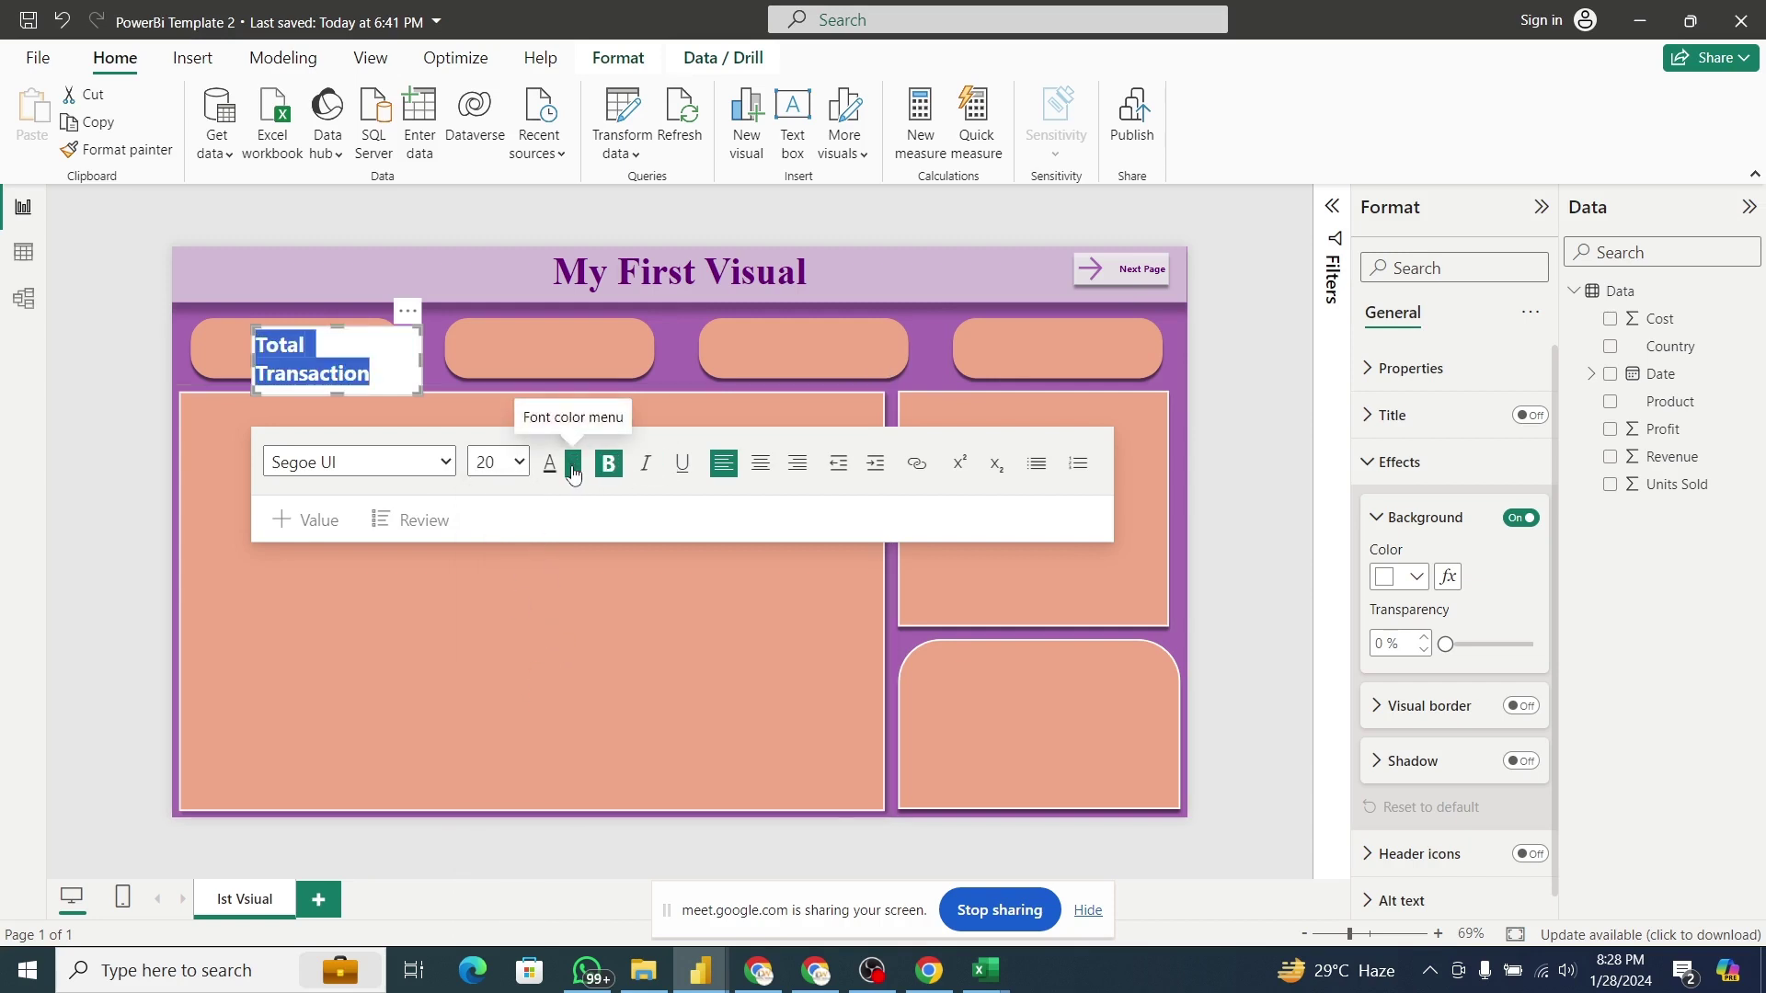
{"action": "left_click", "coordinate": [572, 469]}
{"action": "left_click", "coordinate": [596, 544]}
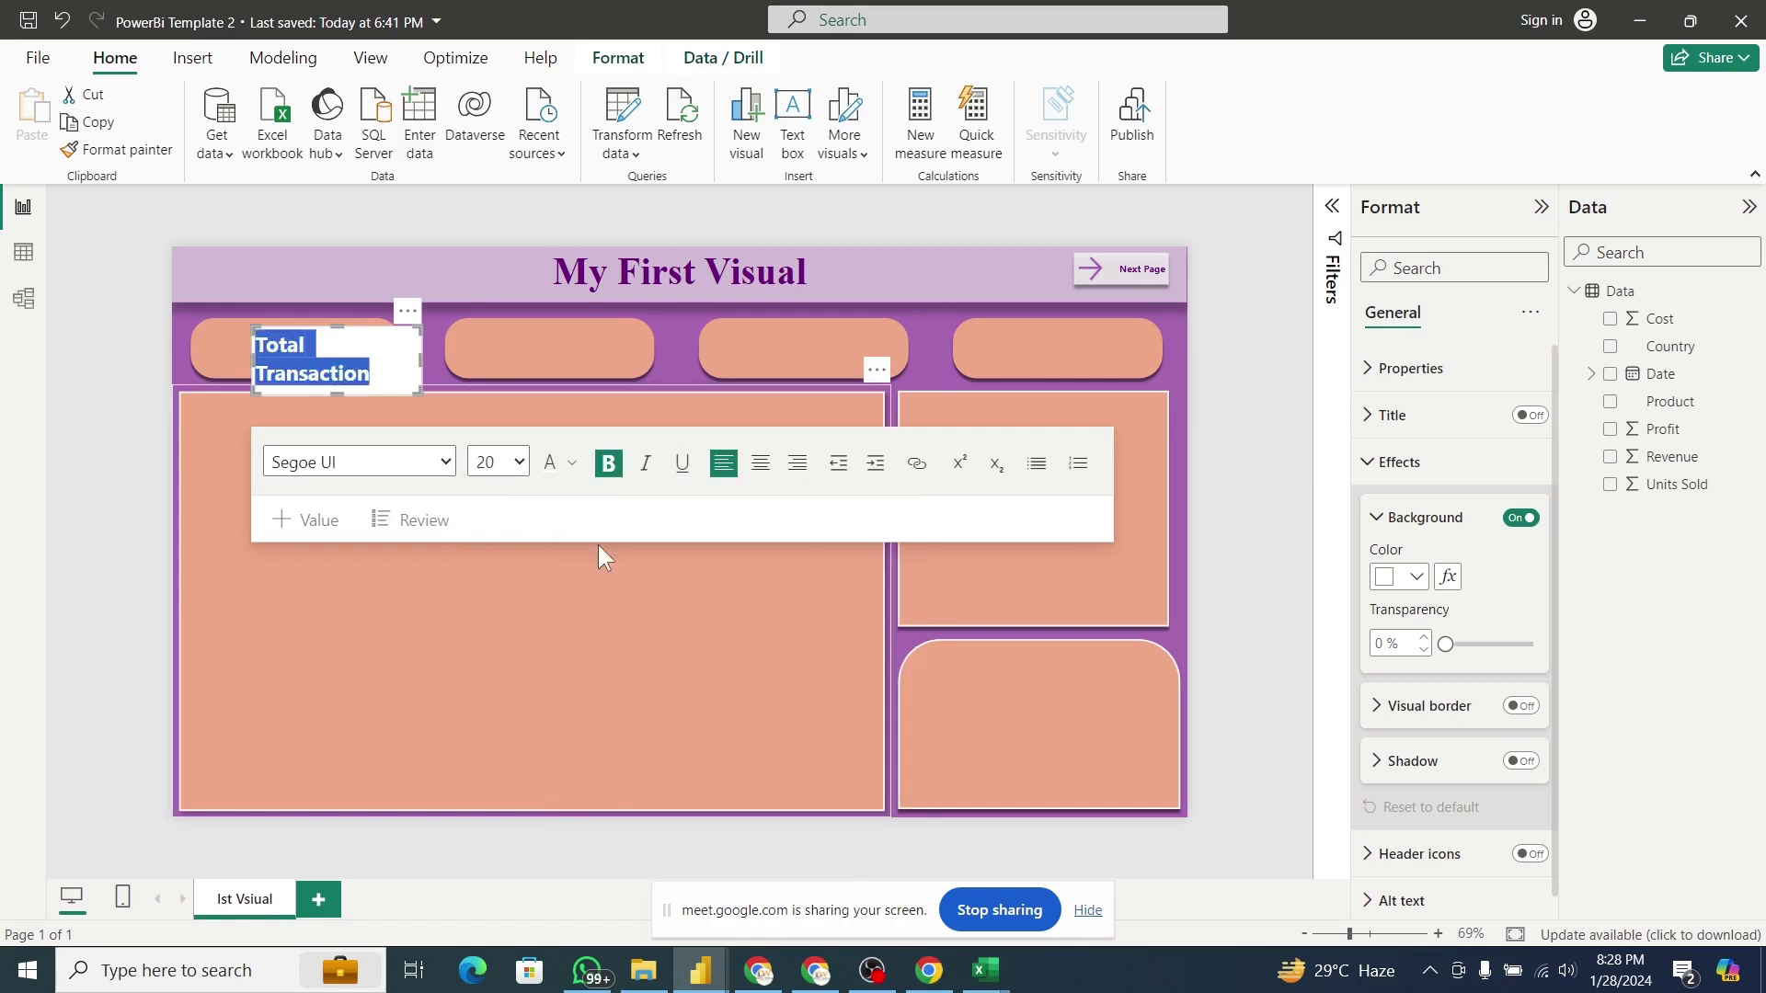
{"action": "left_click", "coordinate": [516, 462]}
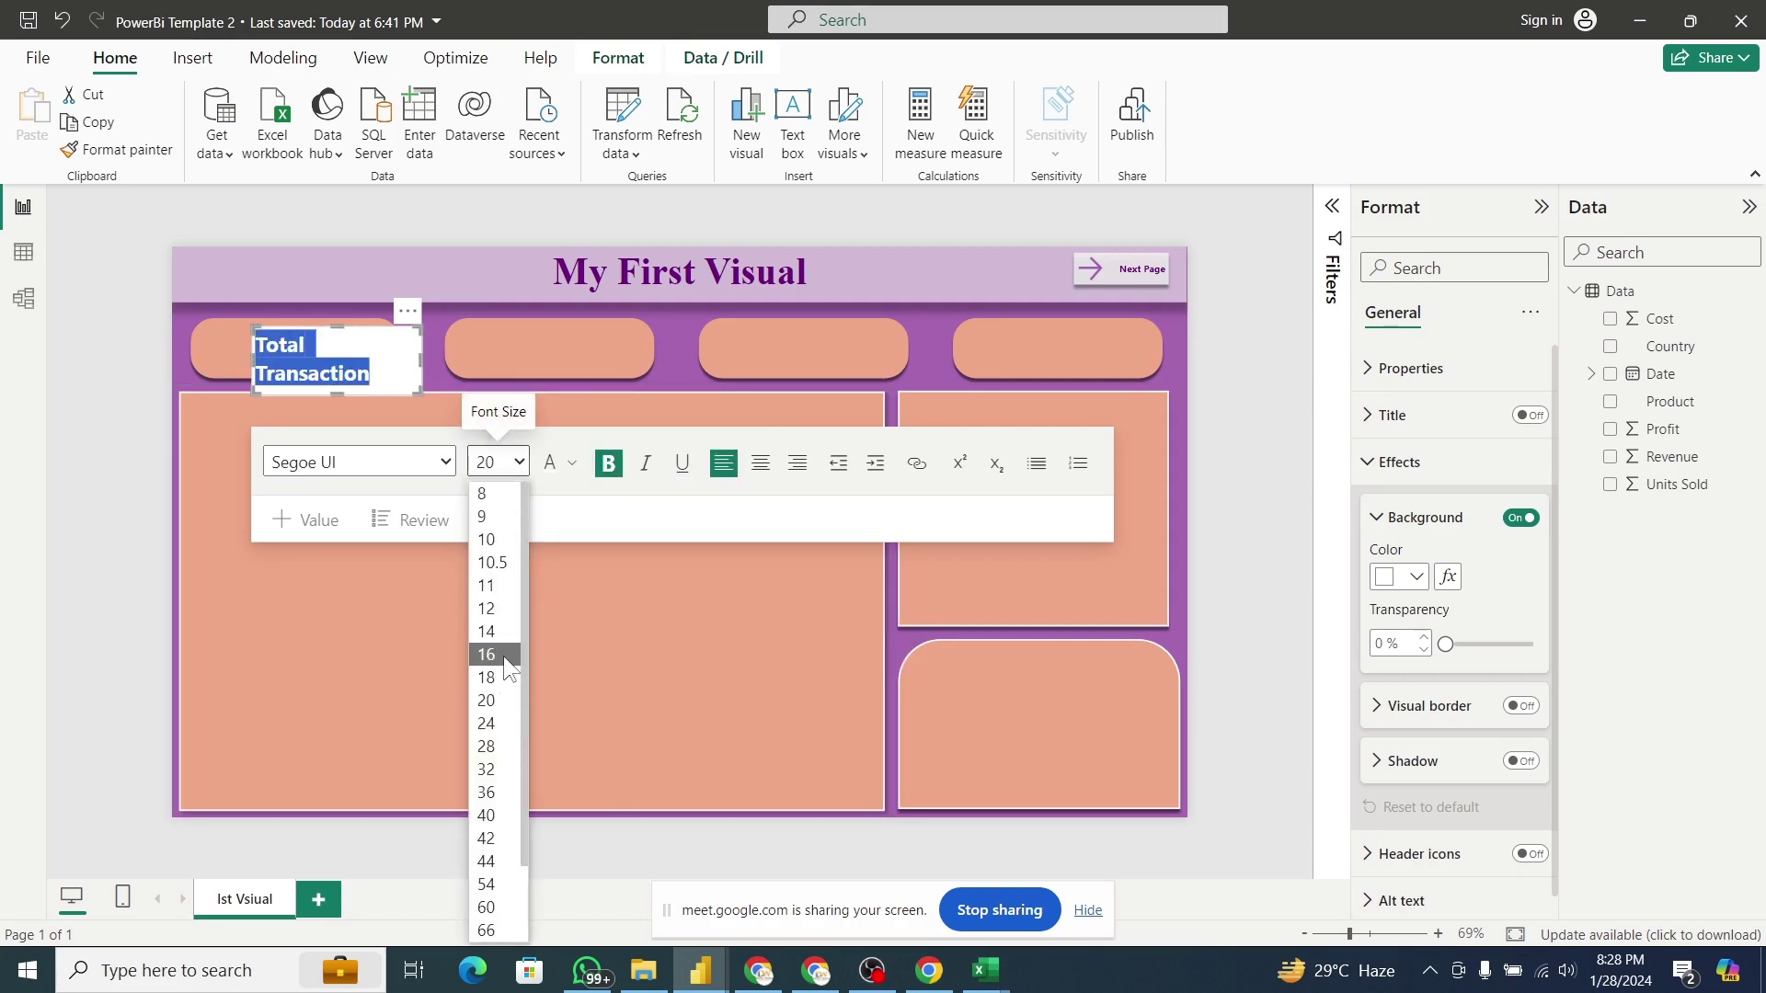
{"action": "left_click", "coordinate": [486, 655]}
Shorten the label's text box, place it over the upper part of the first rounded shape and make its background fully transparent.
{"action": "left_click", "coordinate": [366, 364]}
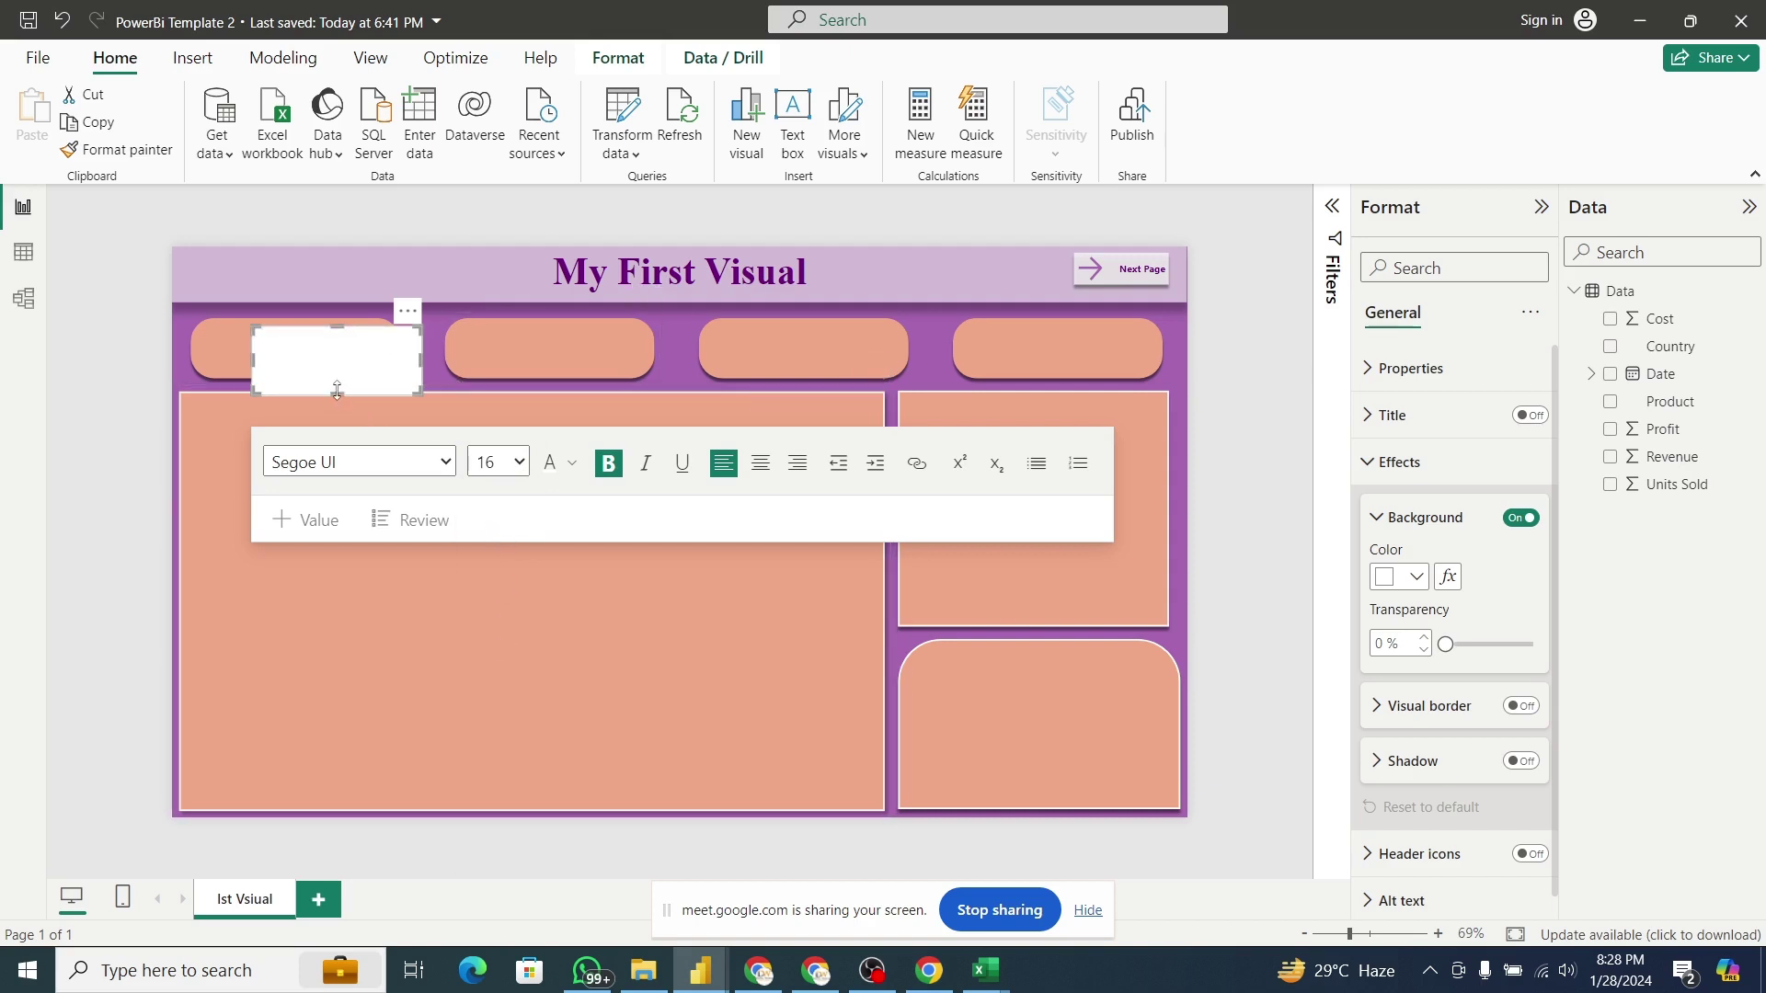
{"action": "left_click_drag", "start_coordinate": [342, 398], "coordinate": [300, 320]}
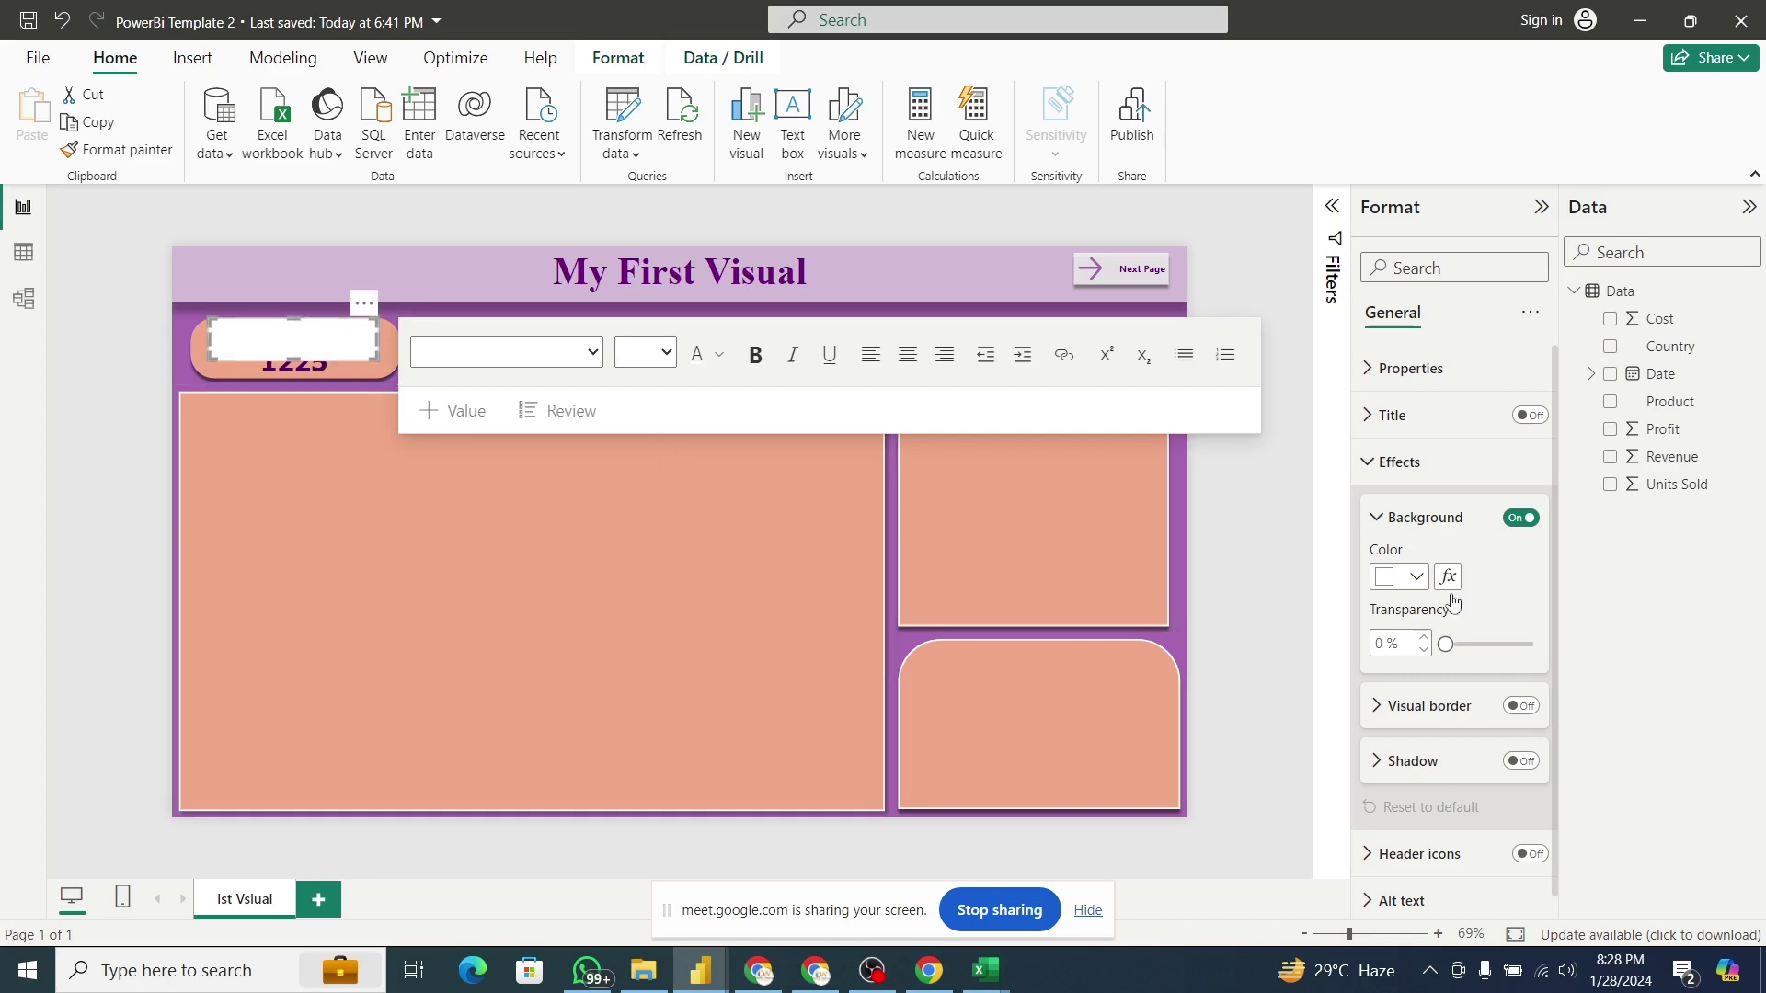
{"action": "left_click", "coordinate": [1377, 460]}
{"action": "left_click", "coordinate": [1377, 462]}
{"action": "left_click_drag", "start_coordinate": [1444, 642], "coordinate": [1528, 644]}
Undo the accidental move of the large rectangle.
{"action": "left_click", "coordinate": [747, 554]}
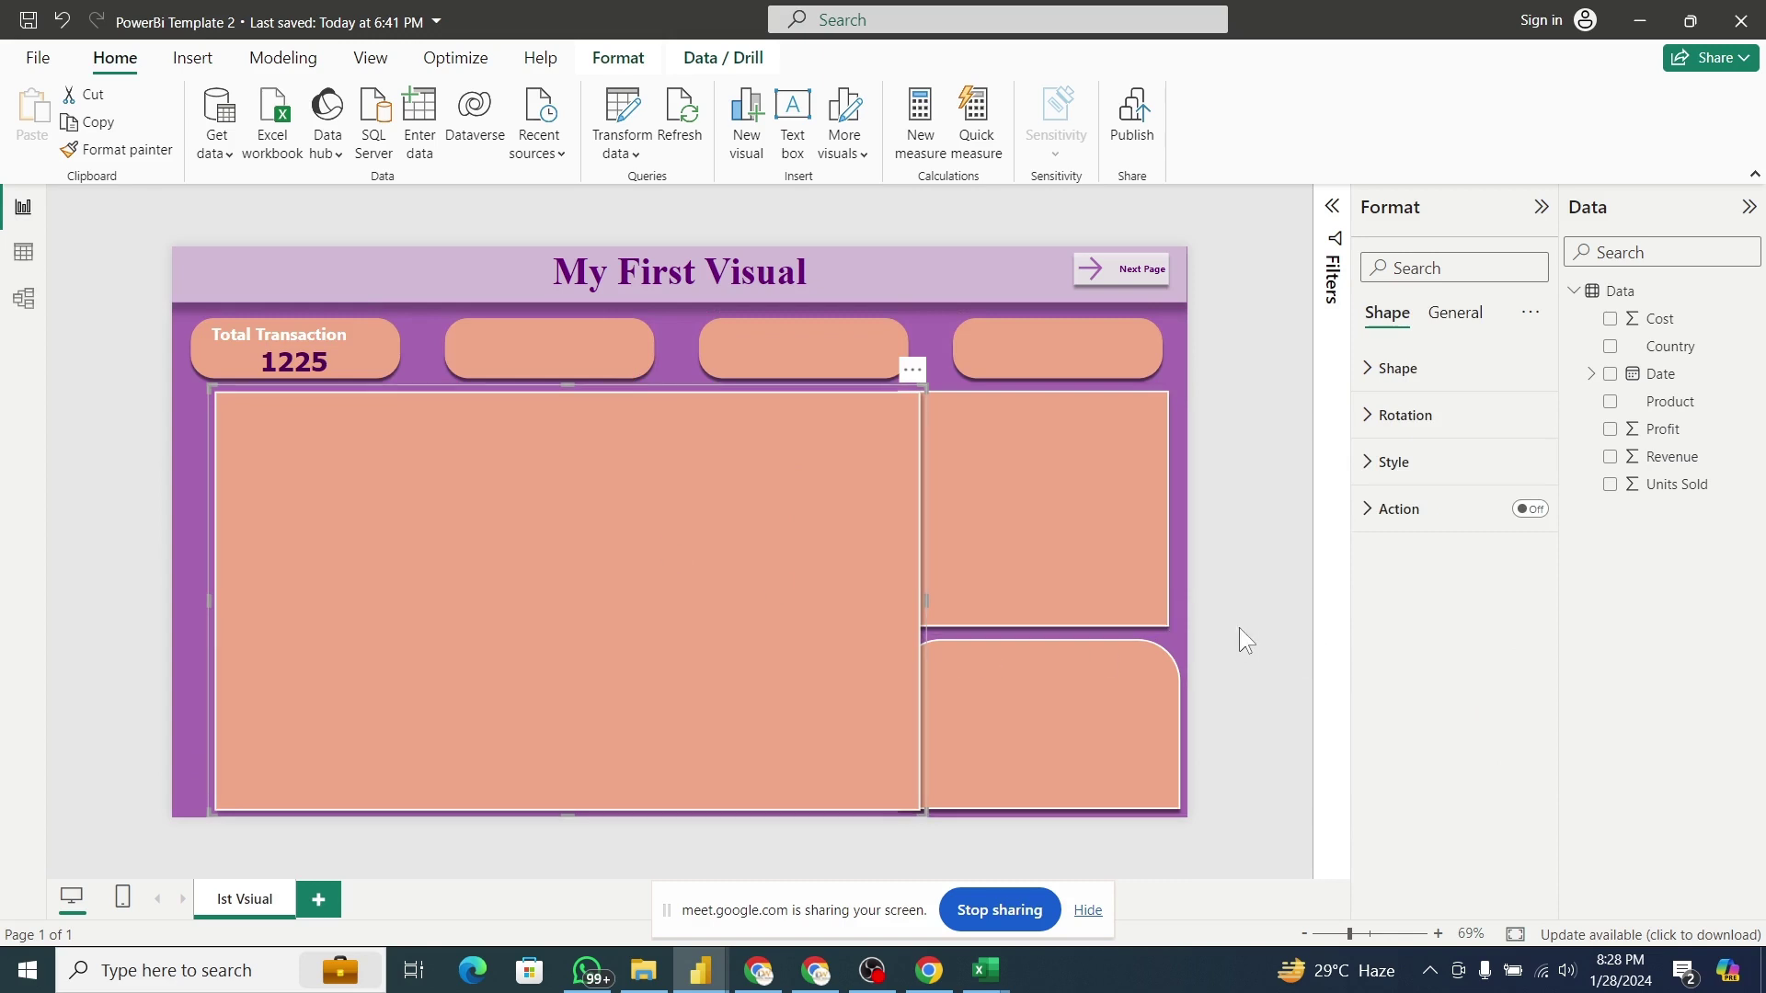
{"action": "key", "text": "ctrl+z"}
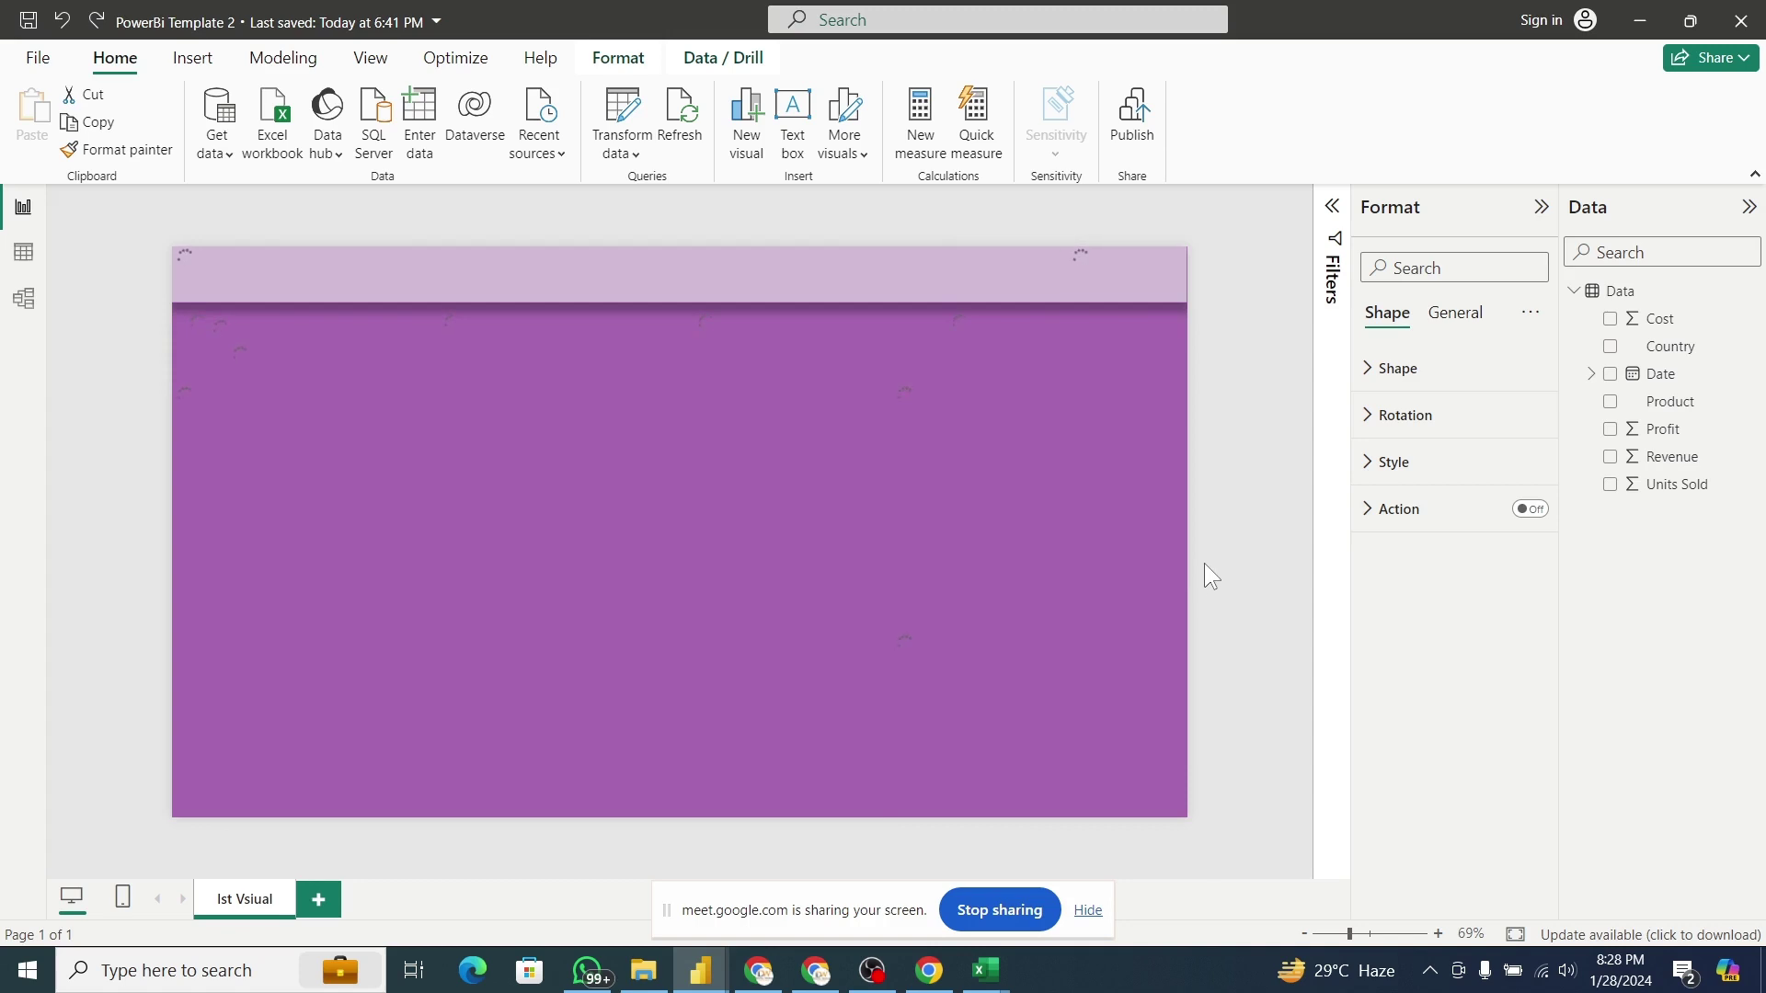
{"action": "key", "text": "ctrl+y"}
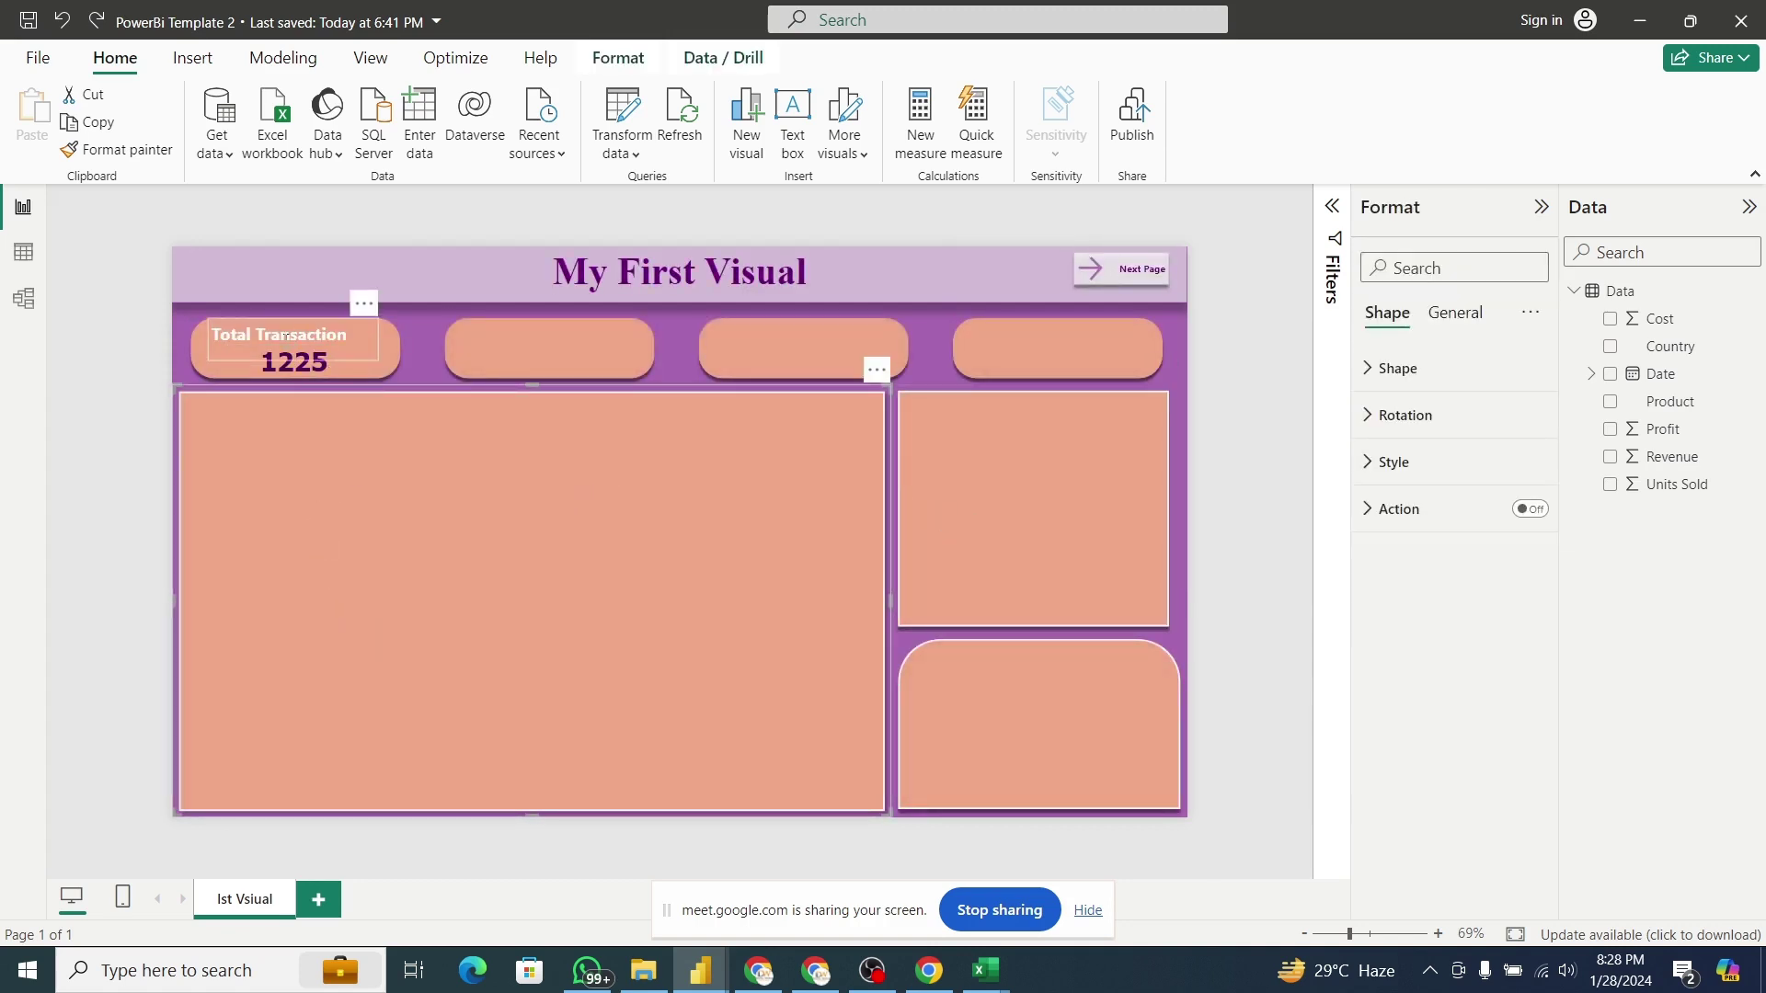
Nudge the "Total Transaction" label and the number card so they line up centred in the first rounded shape.
{"action": "left_click", "coordinate": [267, 352]}
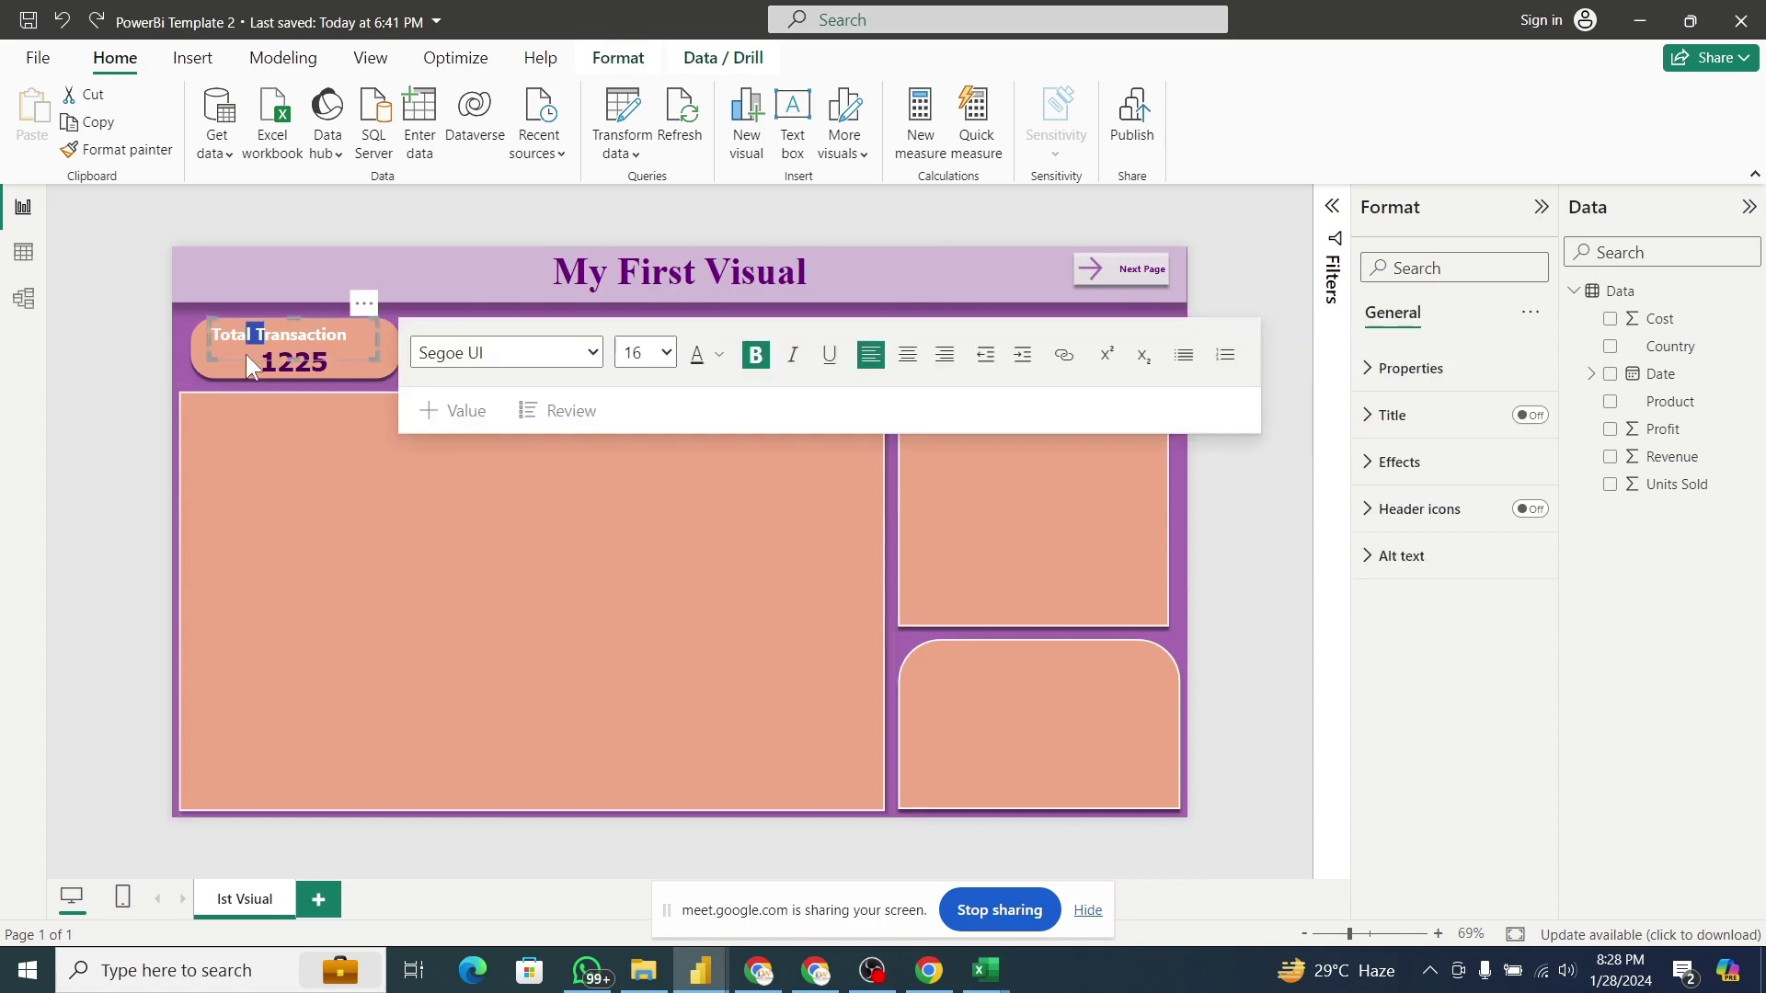
{"action": "left_click_drag", "start_coordinate": [243, 361], "coordinate": [272, 372]}
{"action": "left_click", "coordinate": [269, 372]}
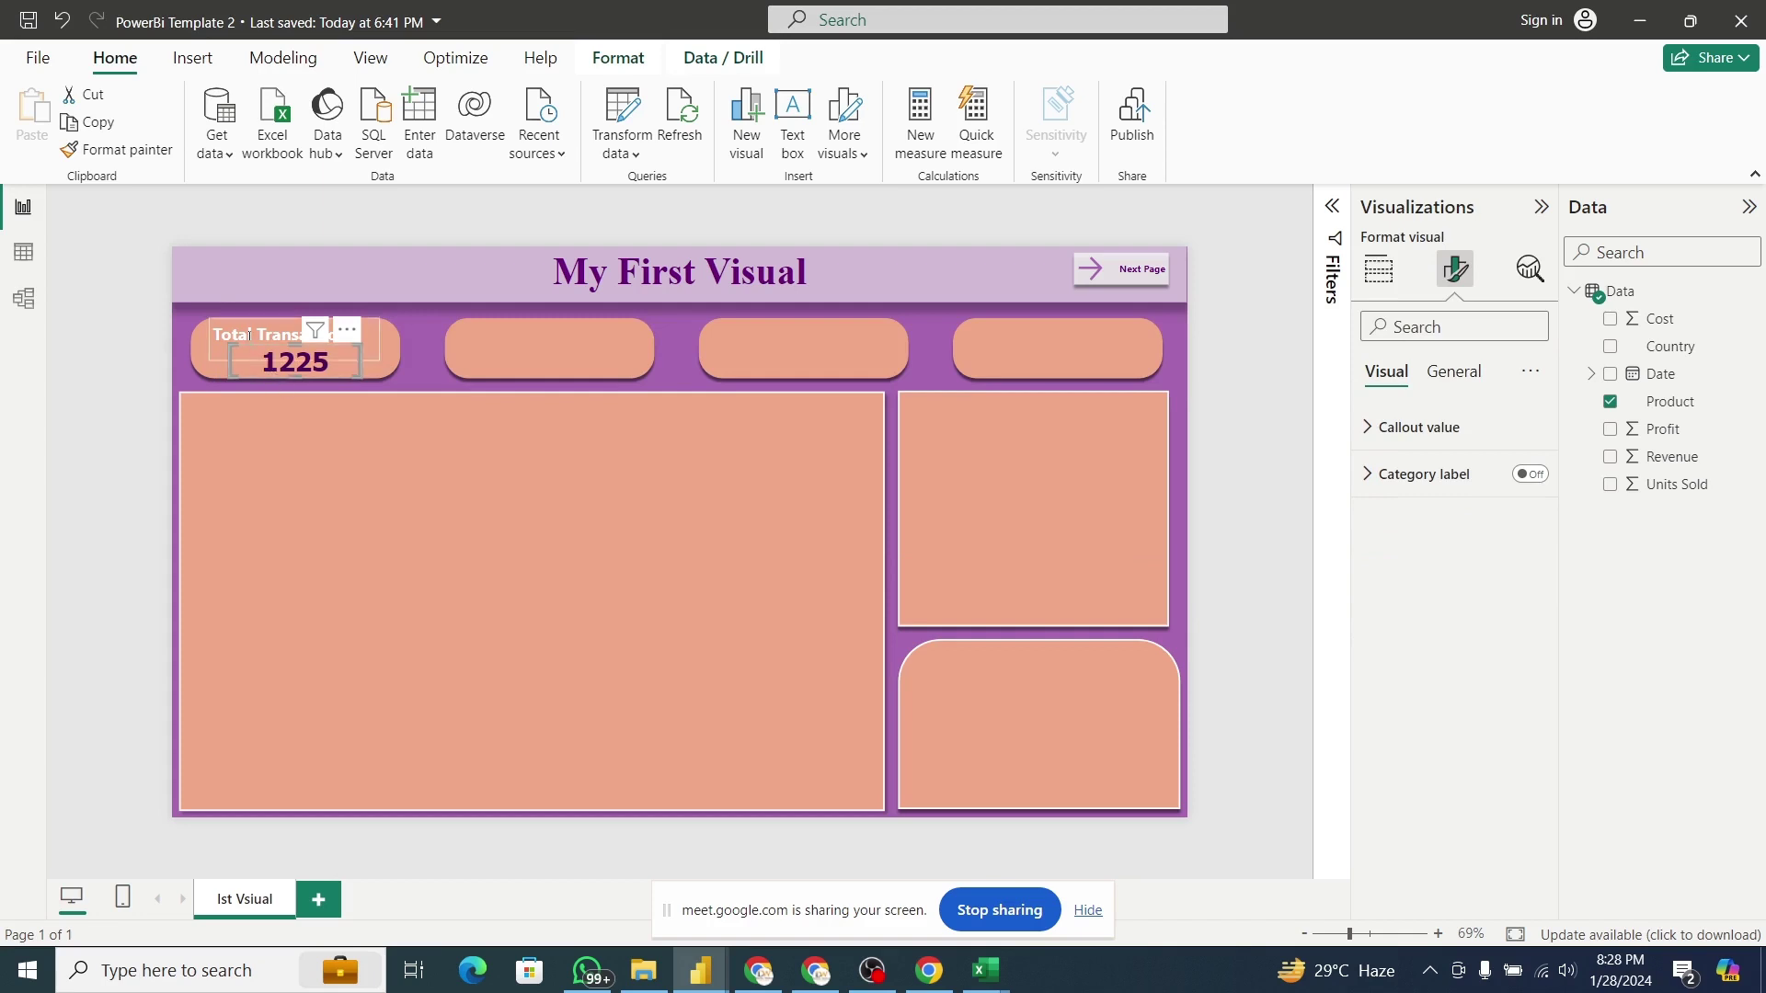
{"action": "left_click", "coordinate": [244, 351]}
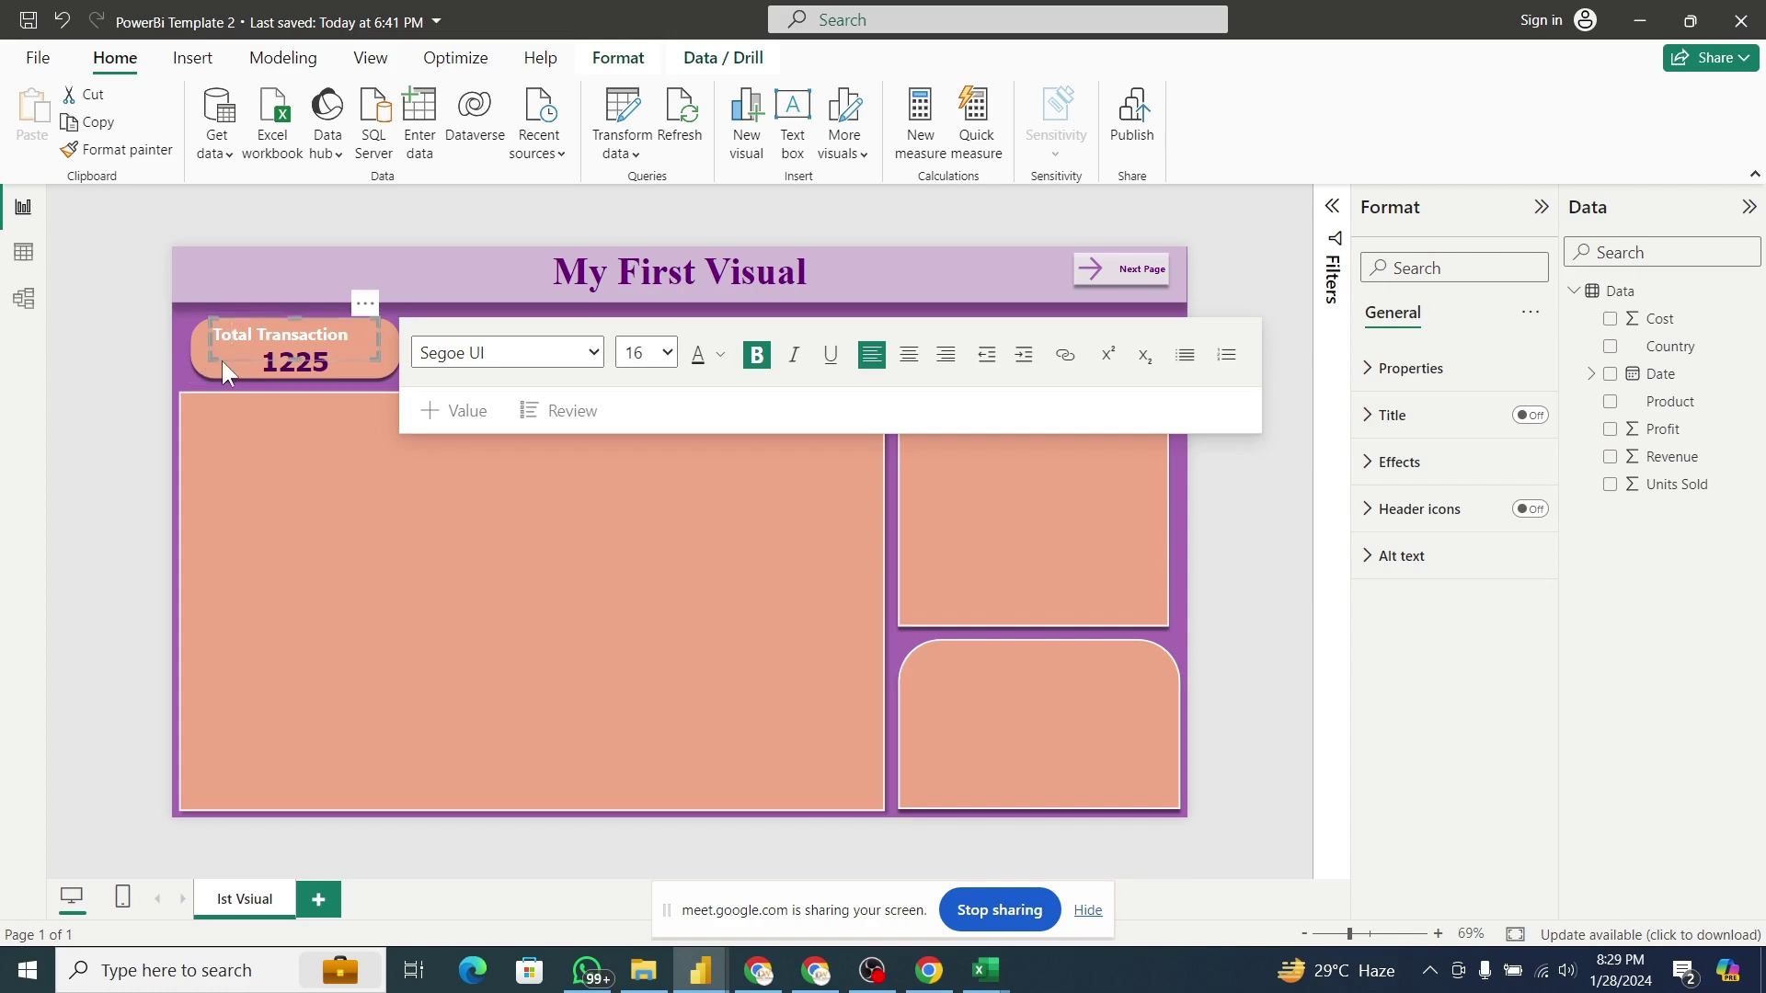
{"action": "left_click_drag", "start_coordinate": [223, 360], "coordinate": [245, 360]}
{"action": "left_click", "coordinate": [400, 454]}
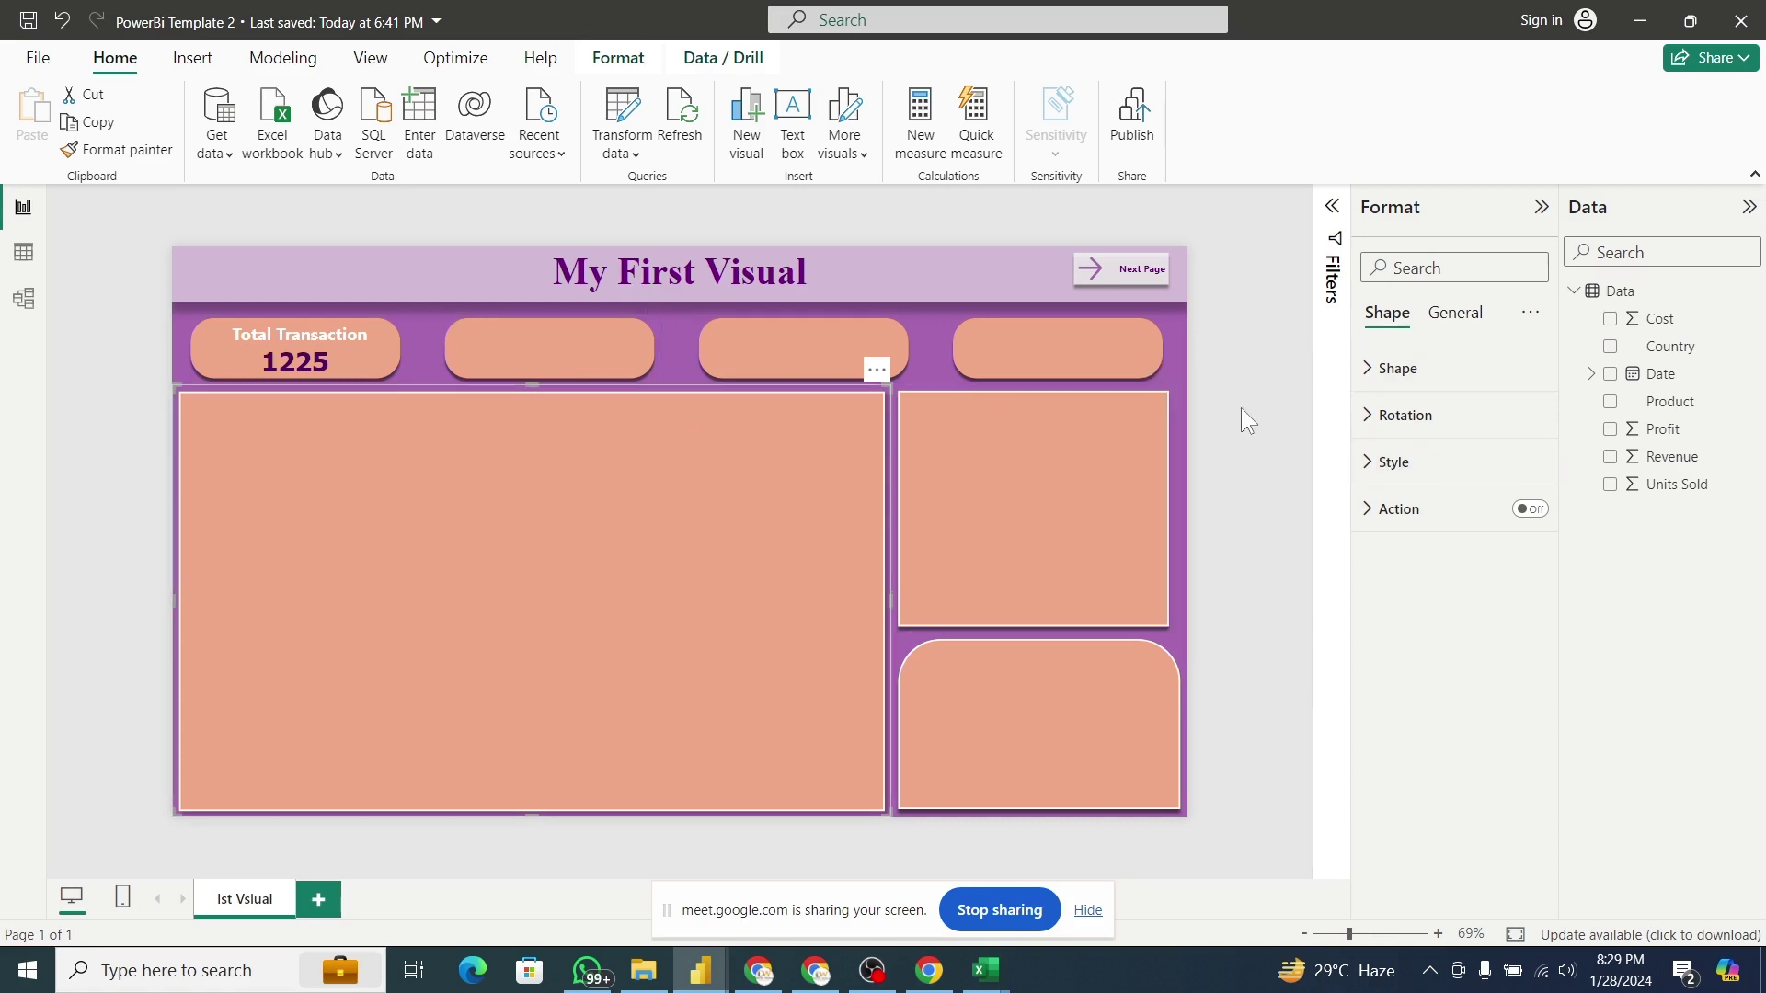
Add a Q&A visual on an empty spot of the canvas, enlarge it and ask for "total profit".
{"action": "double_click", "coordinate": [1181, 382]}
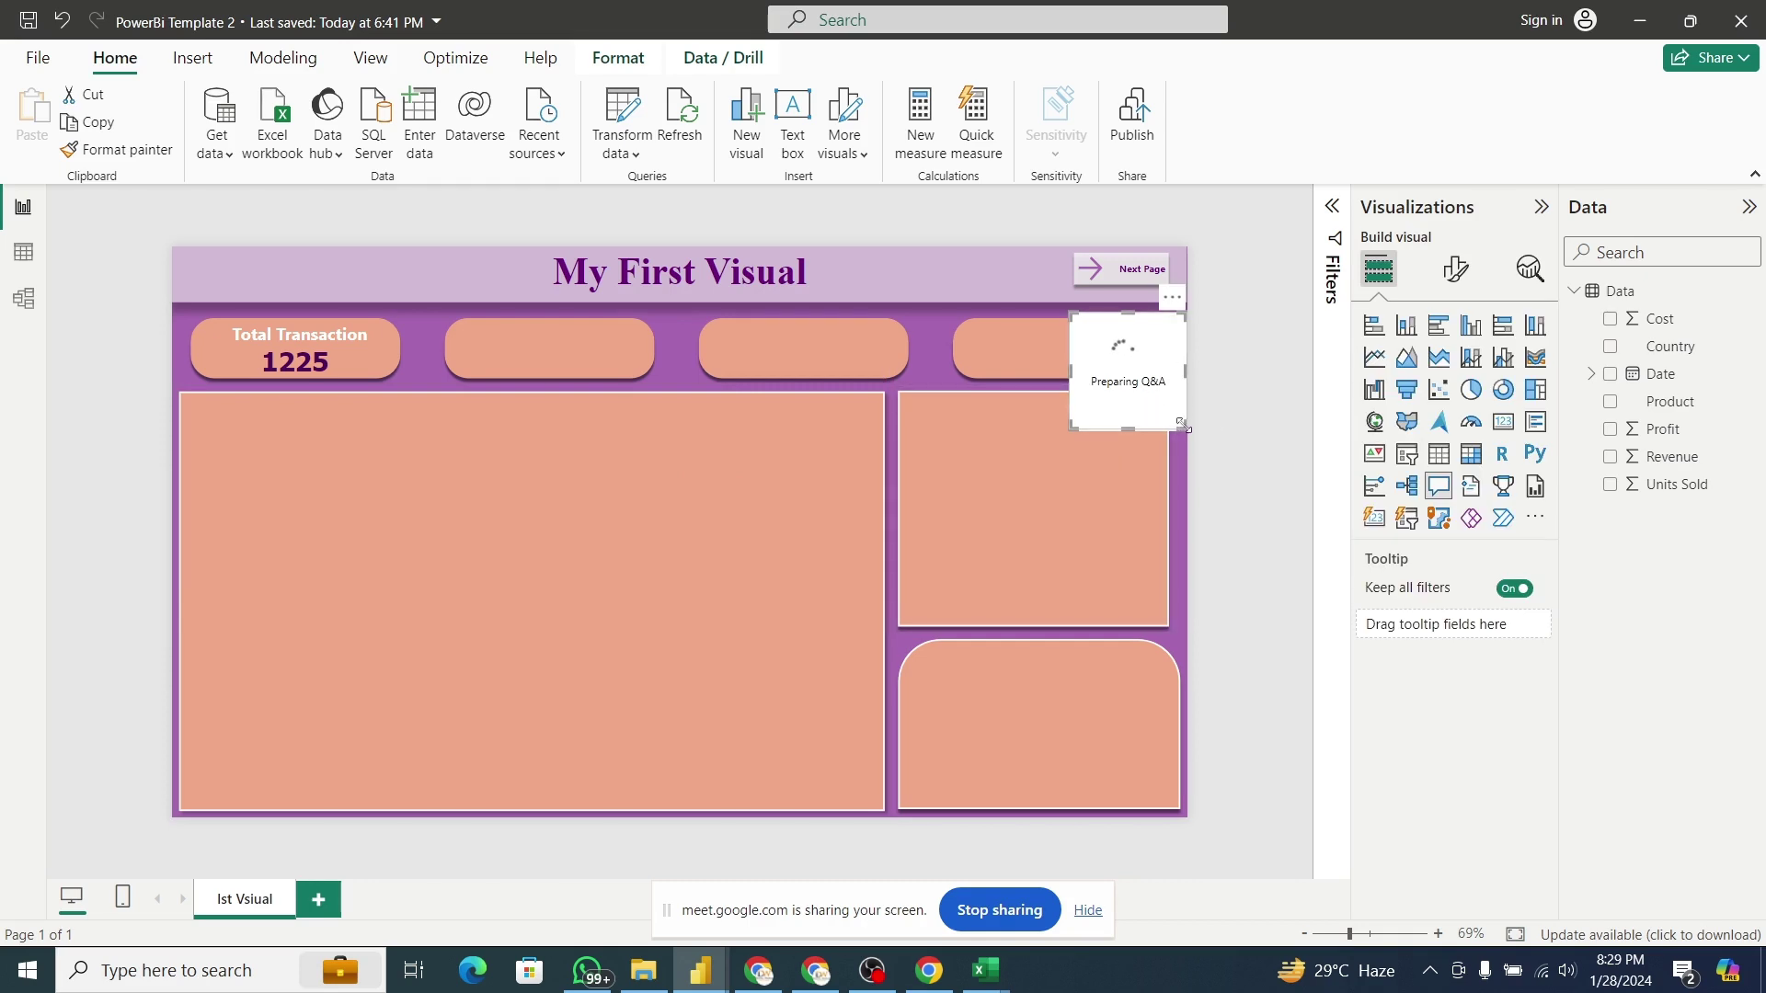
{"action": "left_click_drag", "start_coordinate": [1073, 425], "coordinate": [920, 580]}
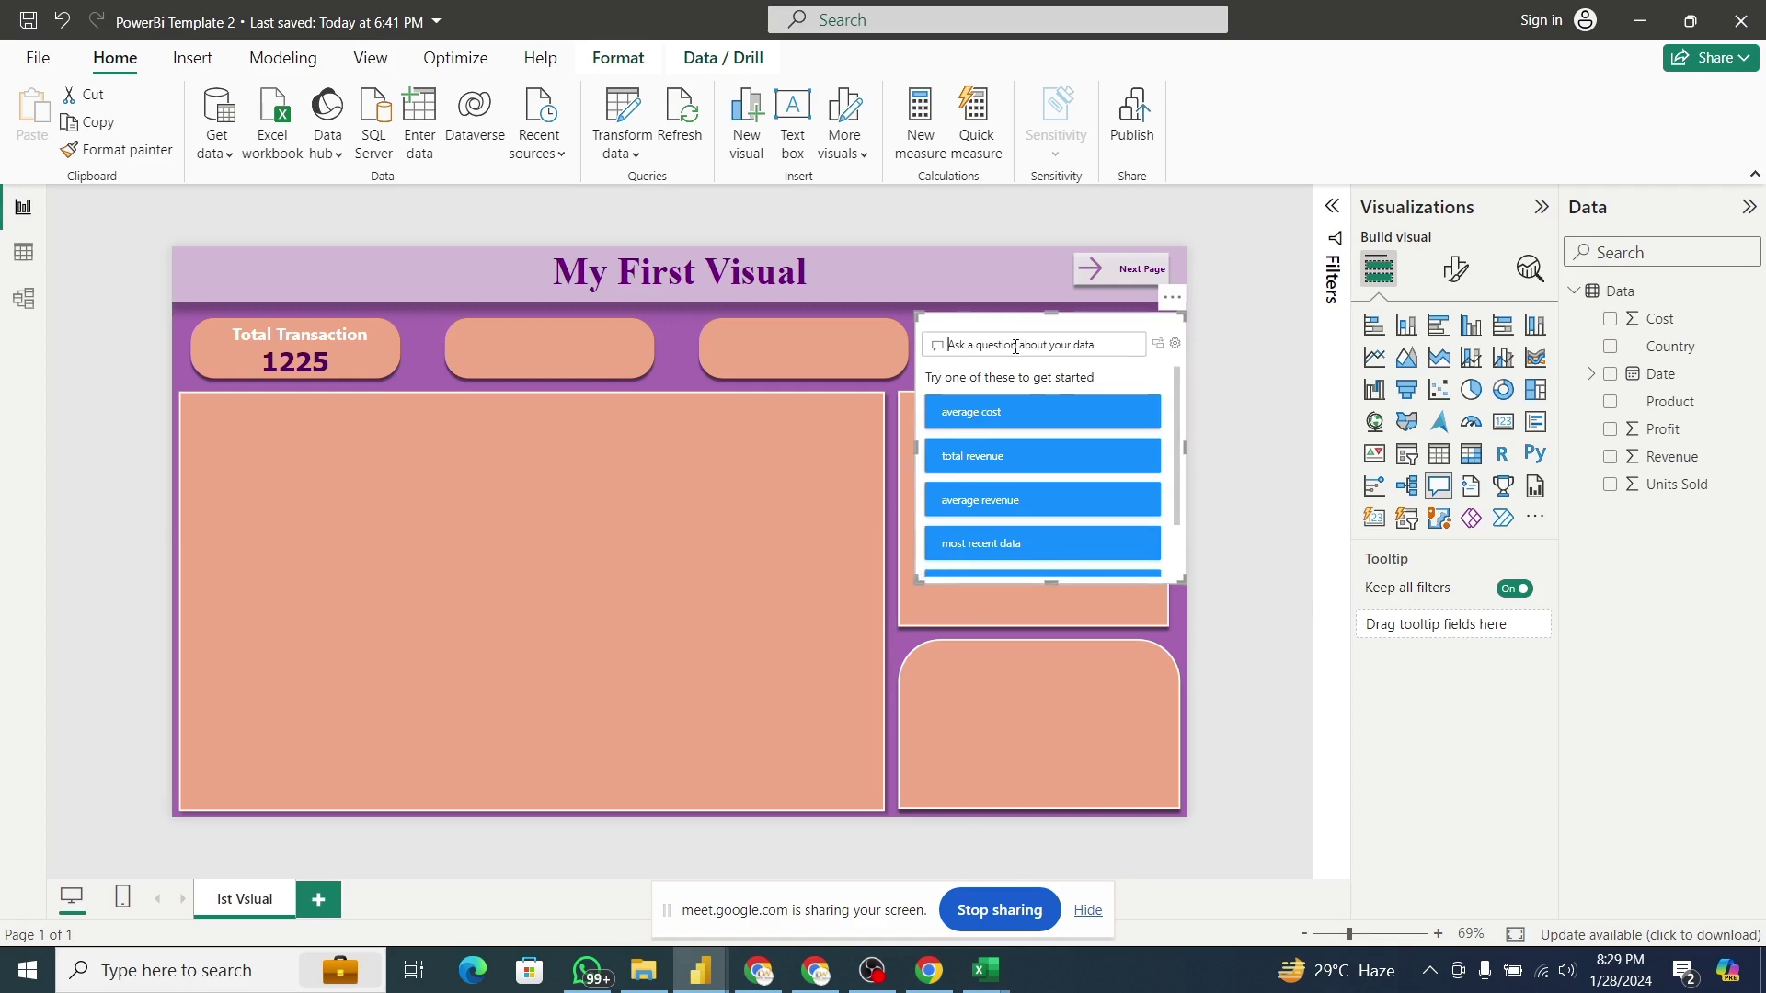
{"action": "type", "text": "tottal"}
{"action": "key", "text": "BackSpace"}
{"action": "key", "text": "BackSpace"}
{"action": "key", "text": "BackSpace"}
{"action": "key", "text": "BackSpace"}
{"action": "type", "text": "al profit"}
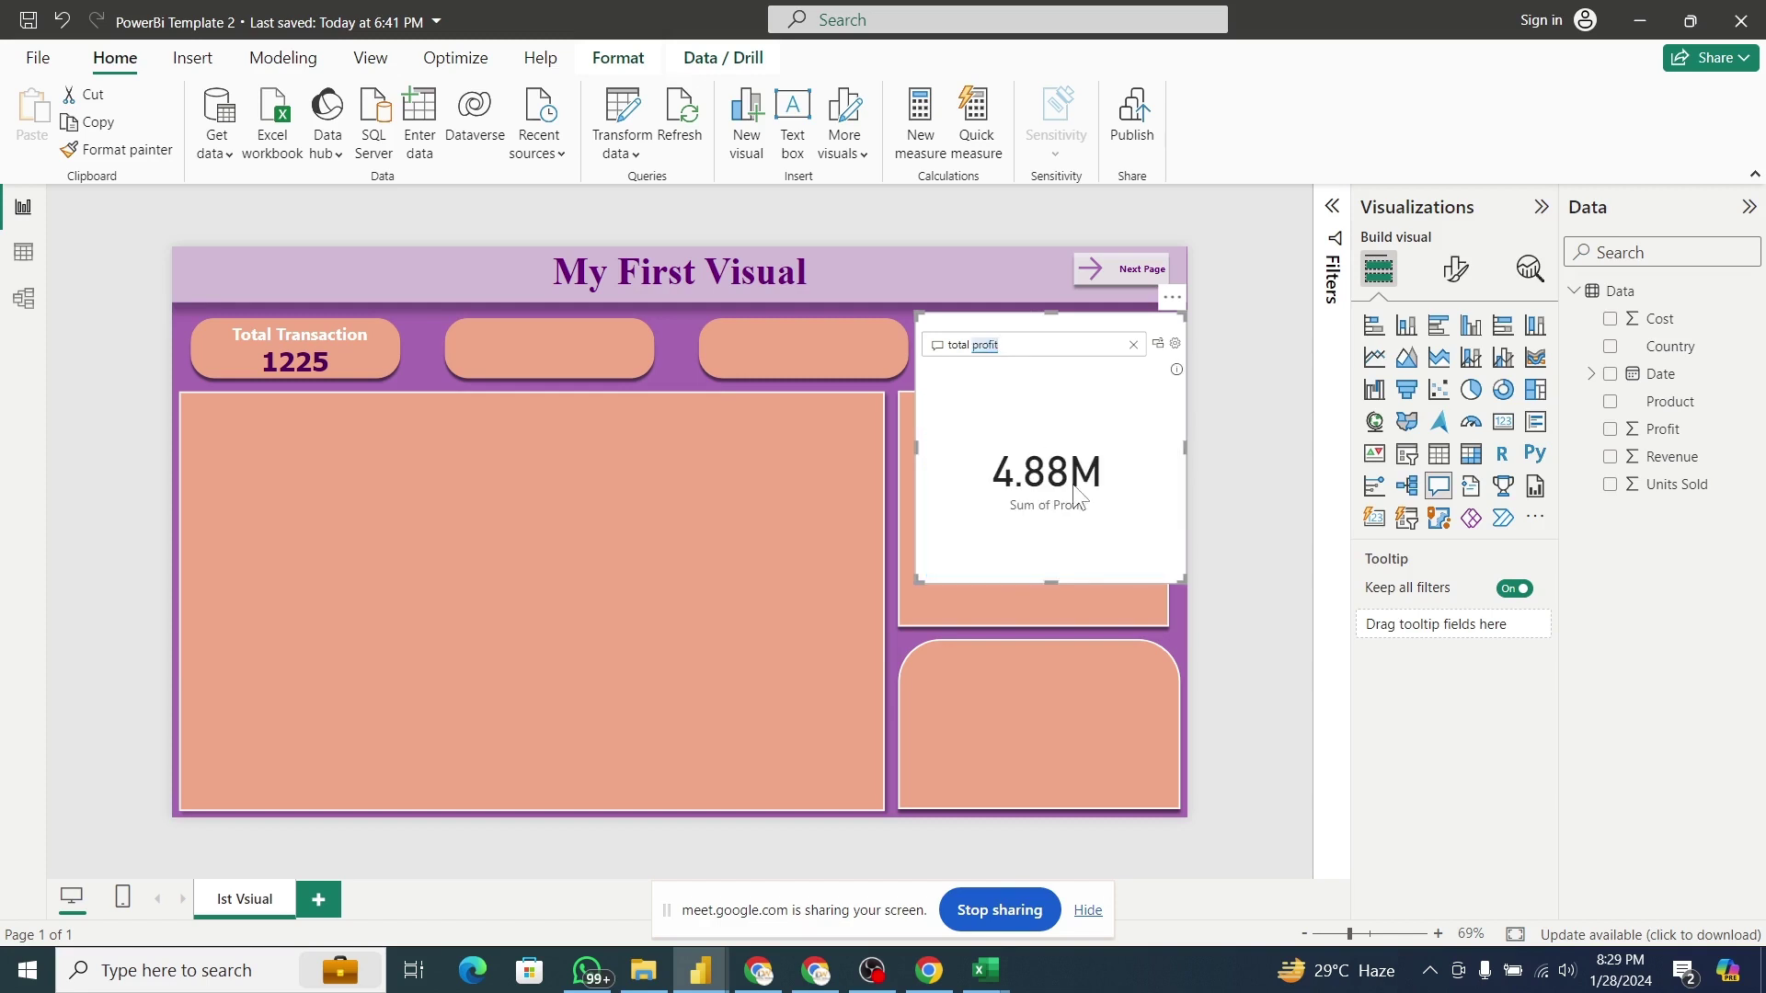
Convert the Q&A result into a standard card, reduce its height and move it just below the third rounded shape.
{"action": "mouse_move", "coordinate": [1101, 502]}
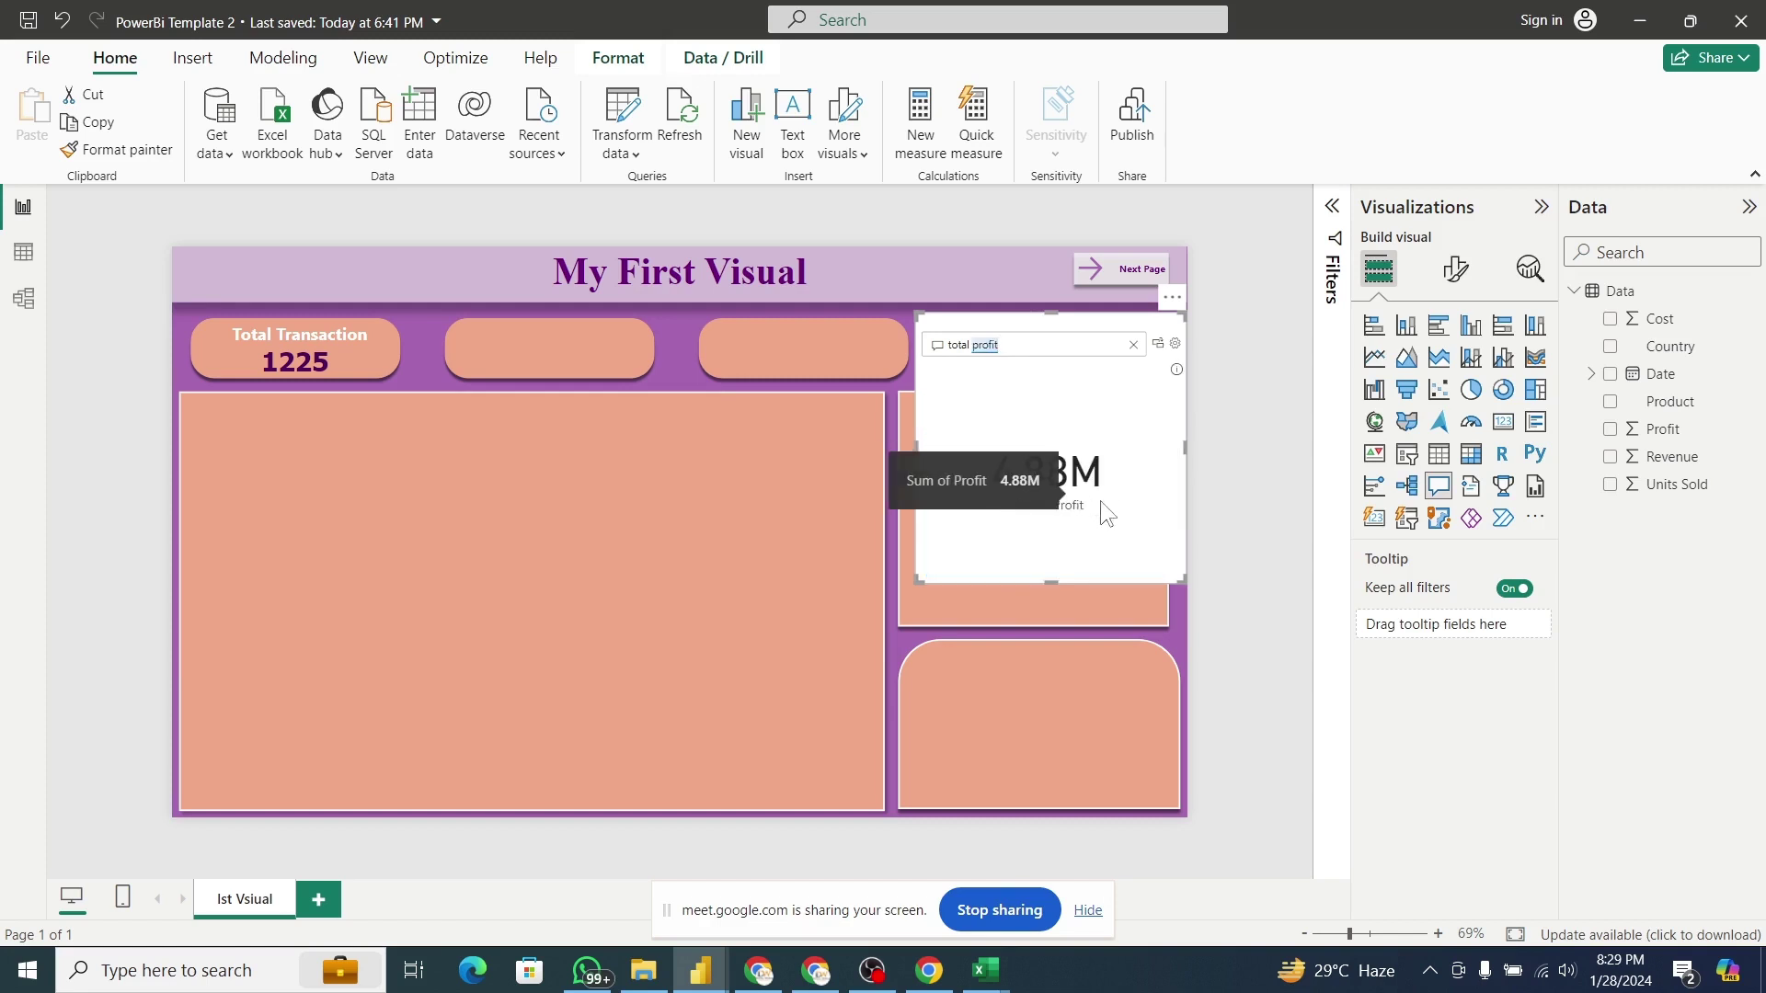
{"action": "left_click", "coordinate": [1158, 346]}
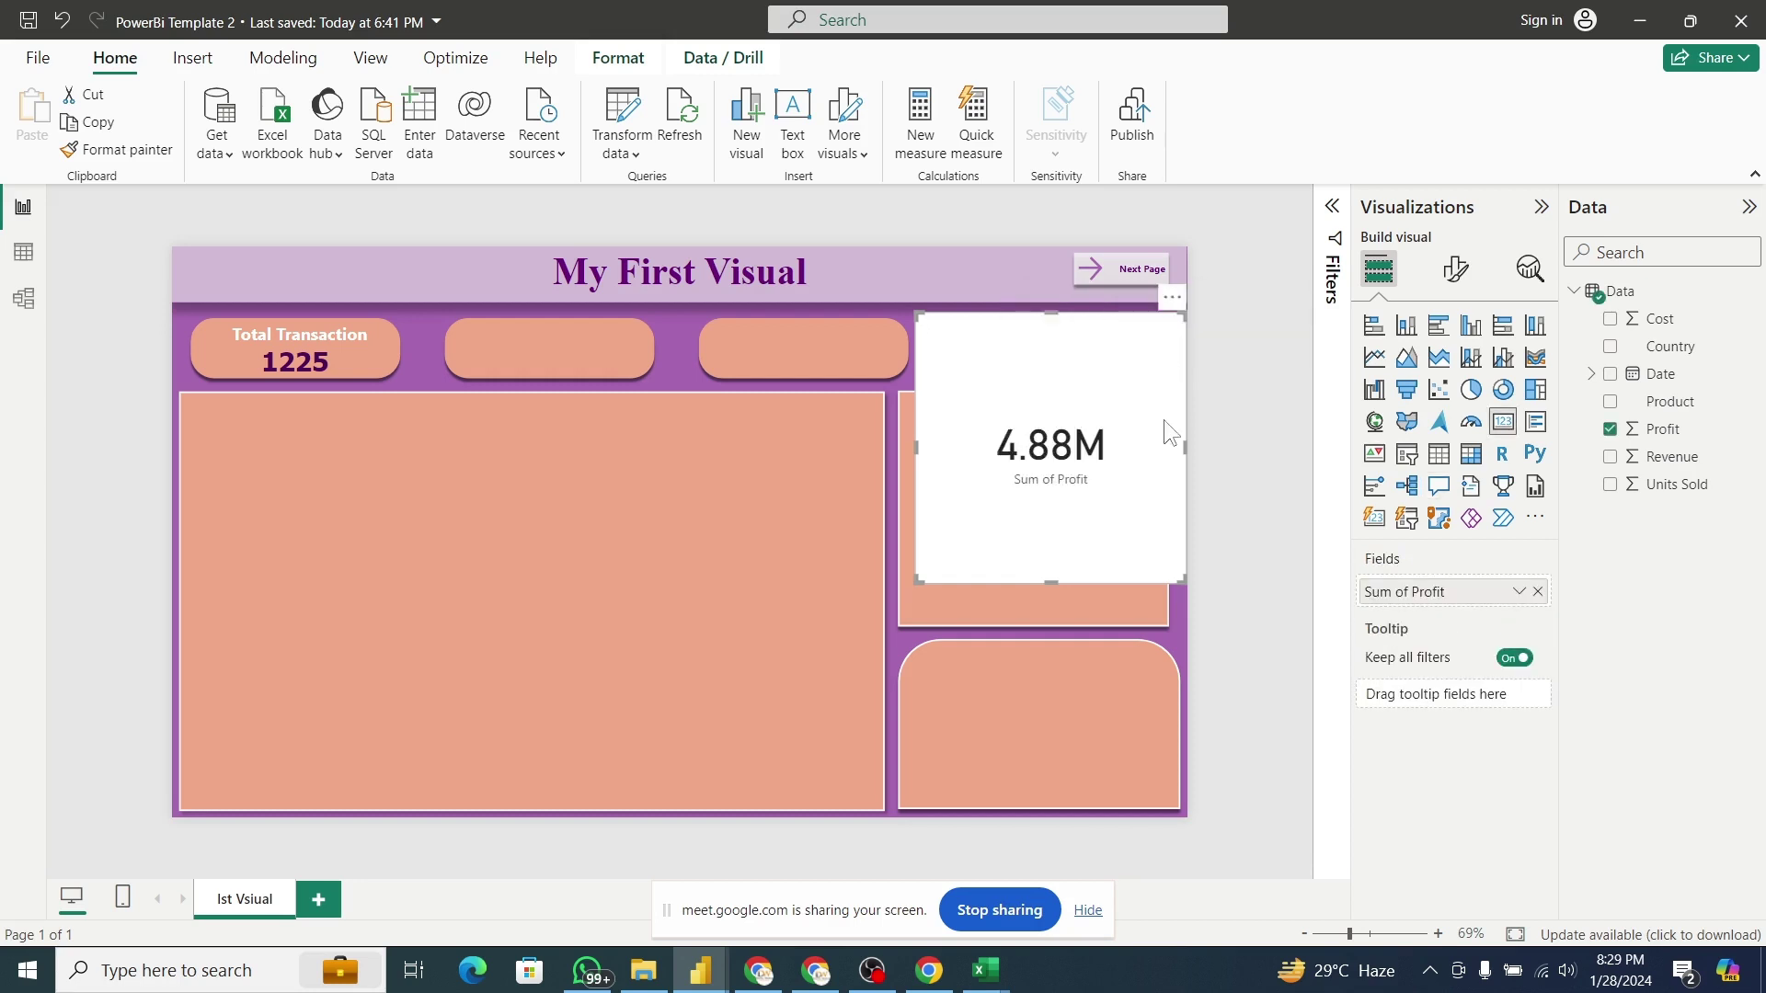
{"action": "left_click_drag", "start_coordinate": [1053, 582], "coordinate": [1053, 397]}
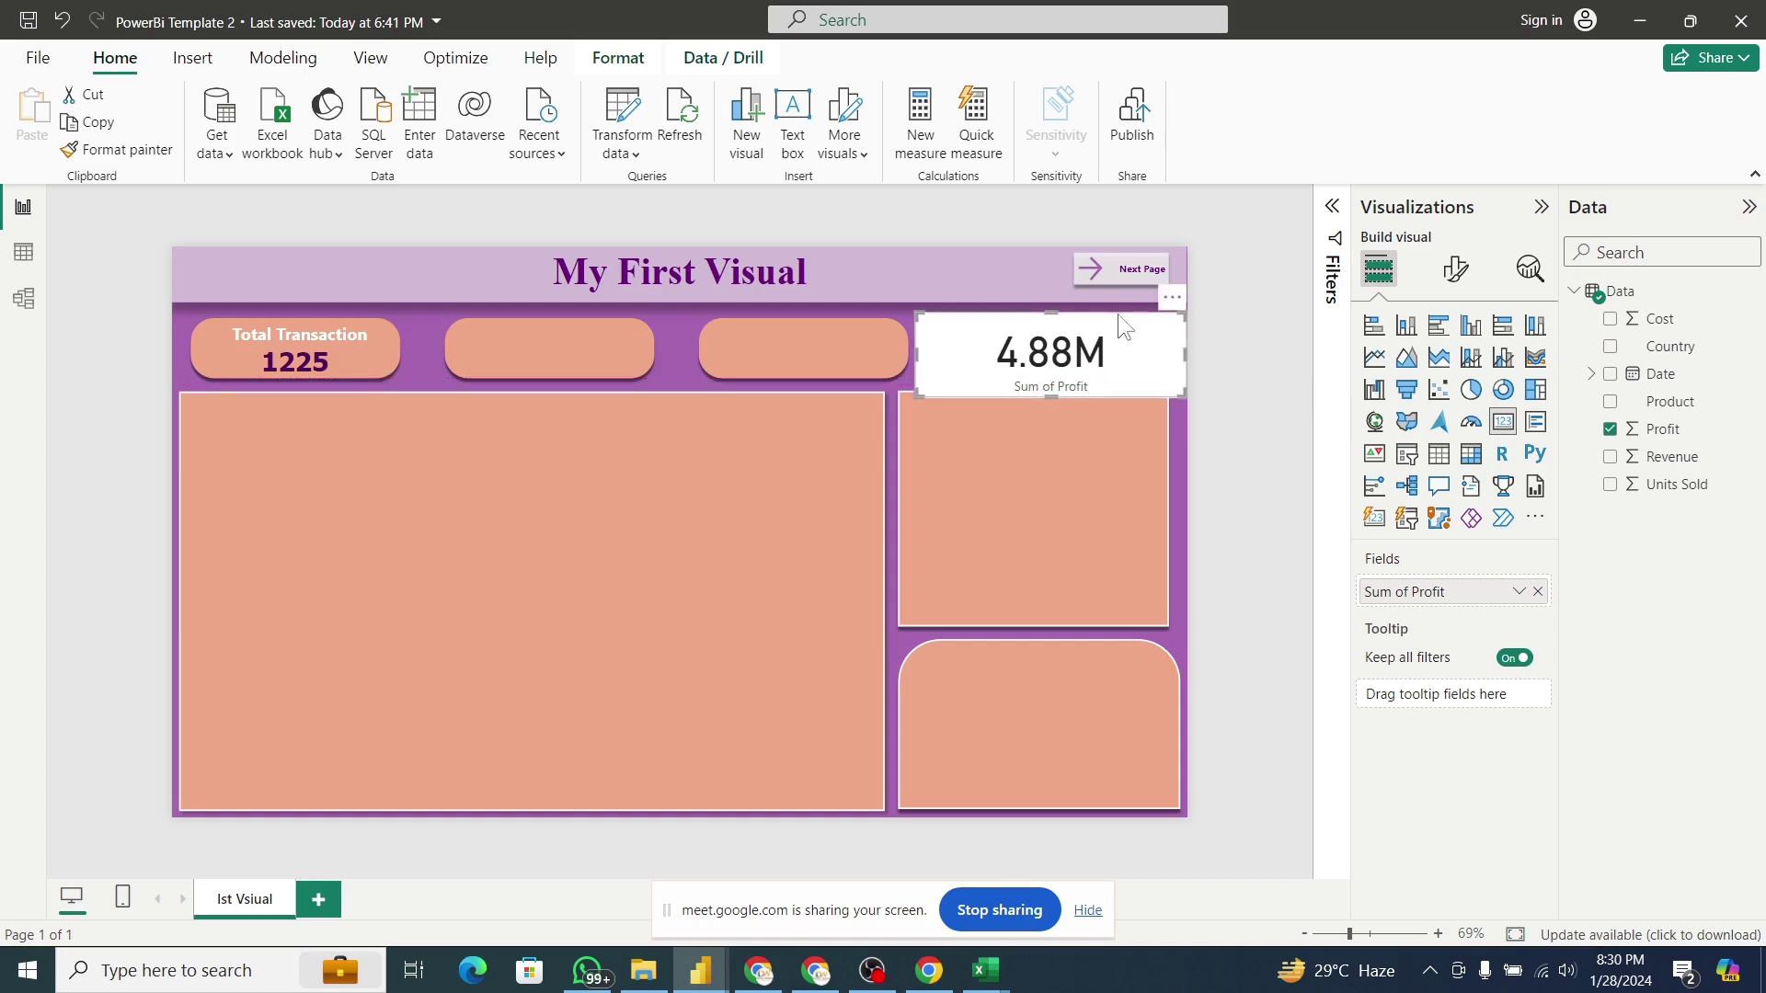
{"action": "left_click_drag", "start_coordinate": [964, 361], "coordinate": [711, 413]}
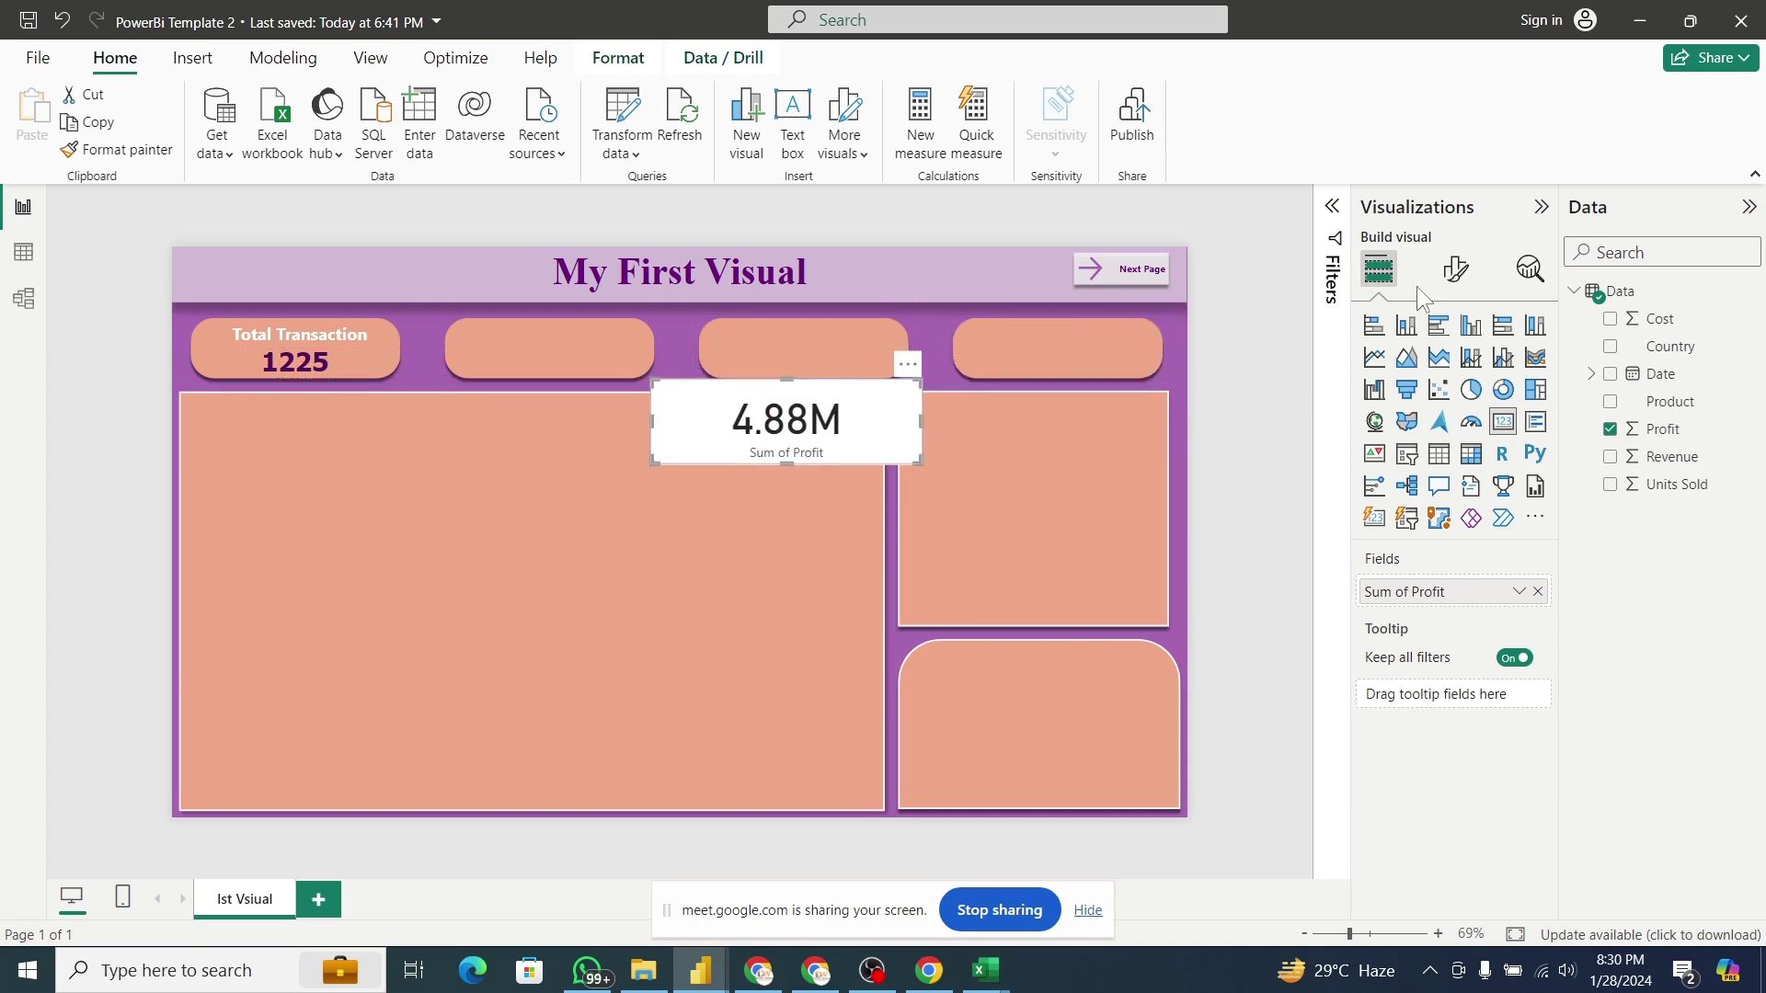
Turn off the category label of the total profit card.
{"action": "left_click", "coordinate": [1452, 273]}
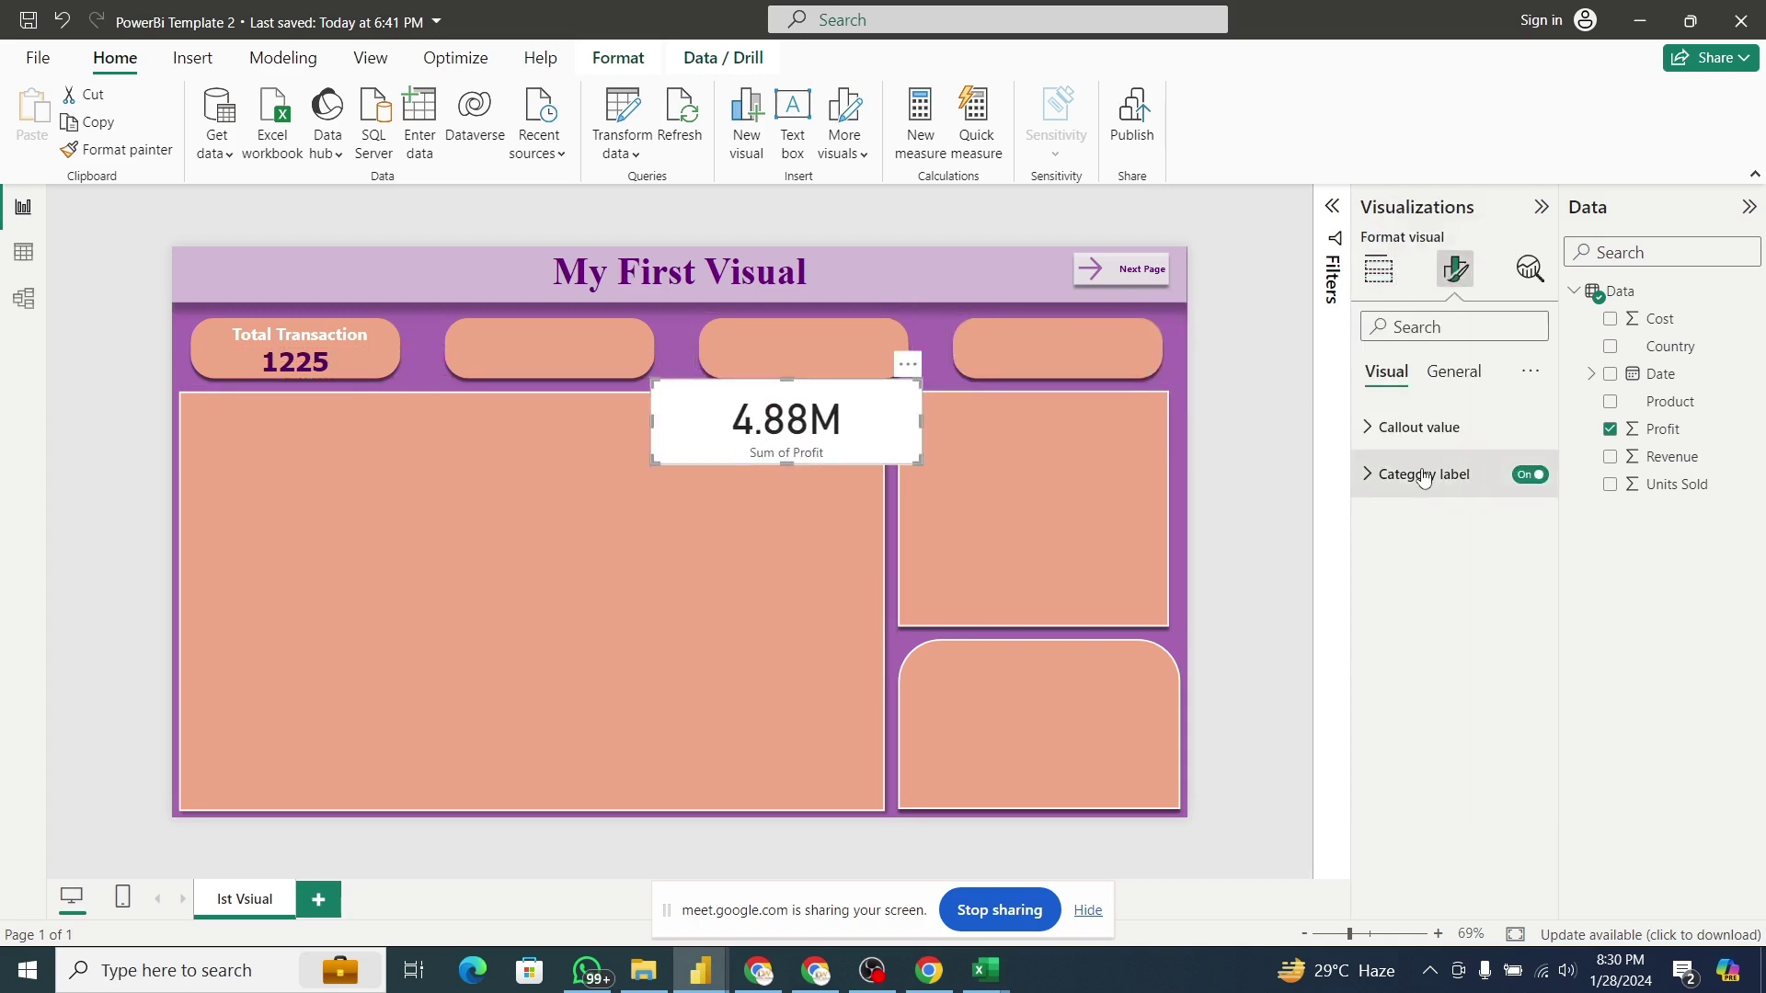
{"action": "left_click", "coordinate": [1531, 476]}
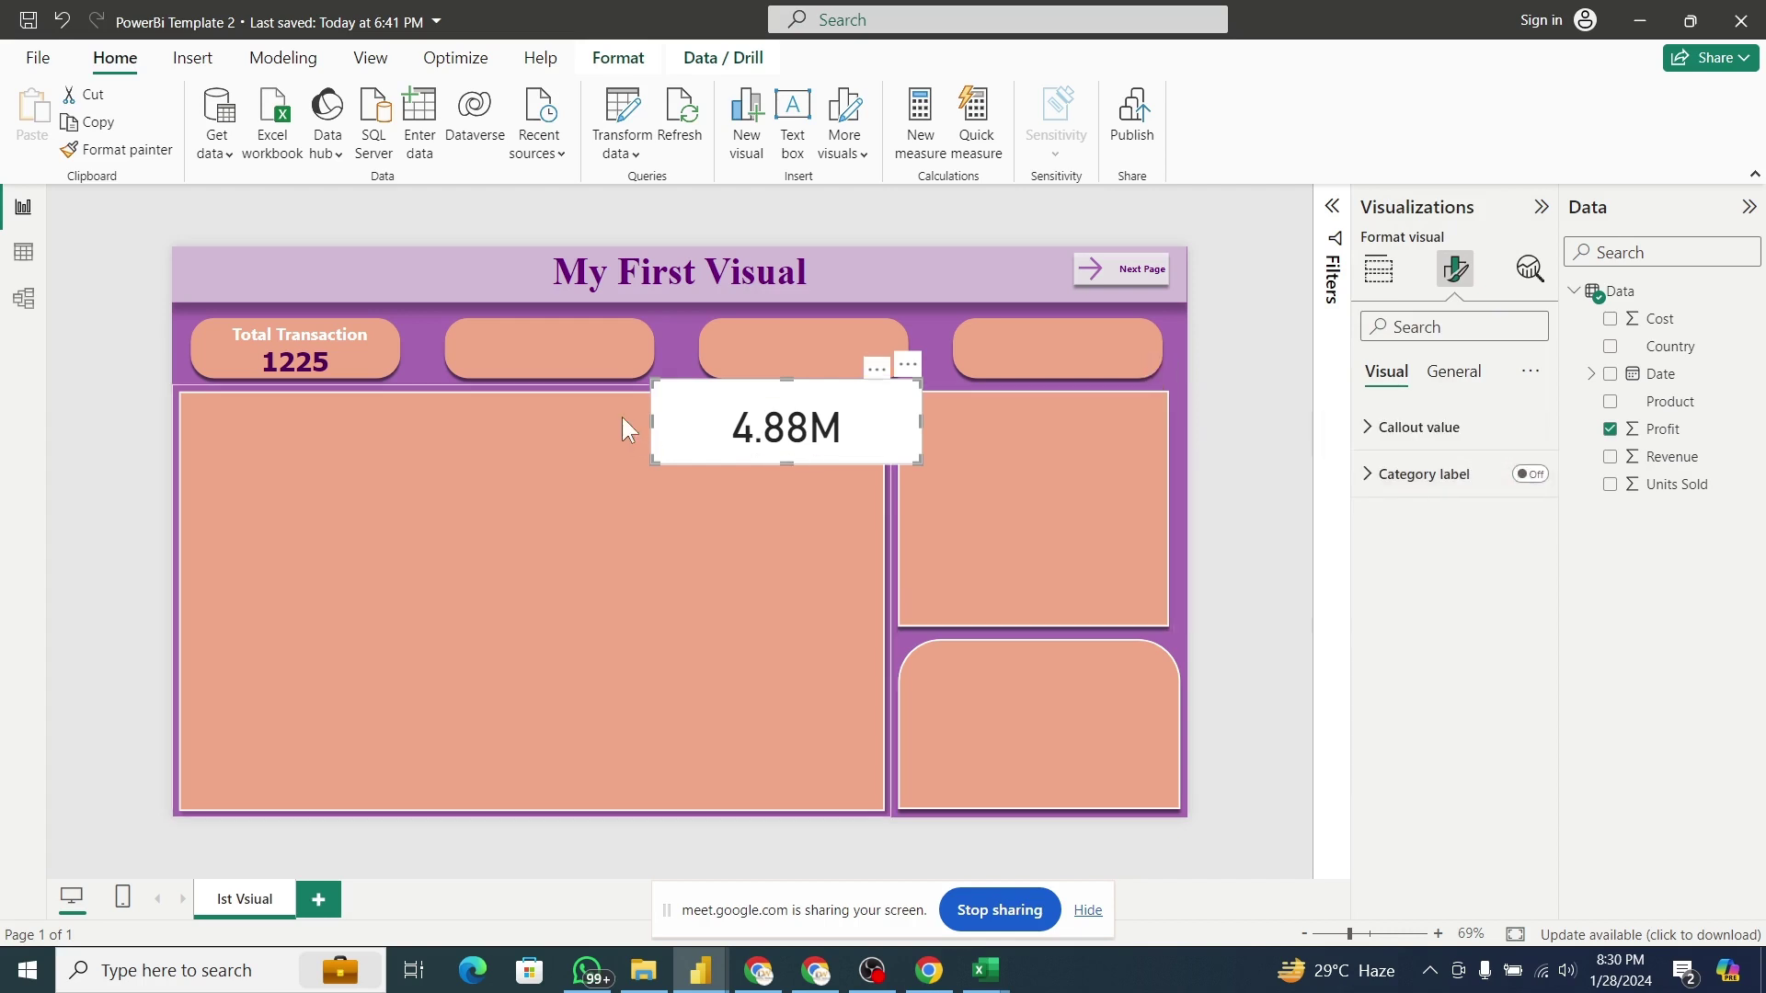
Duplicate the "Total Transaction" label and place the copy in the upper part of the second rounded shape.
{"action": "left_click", "coordinate": [366, 360]}
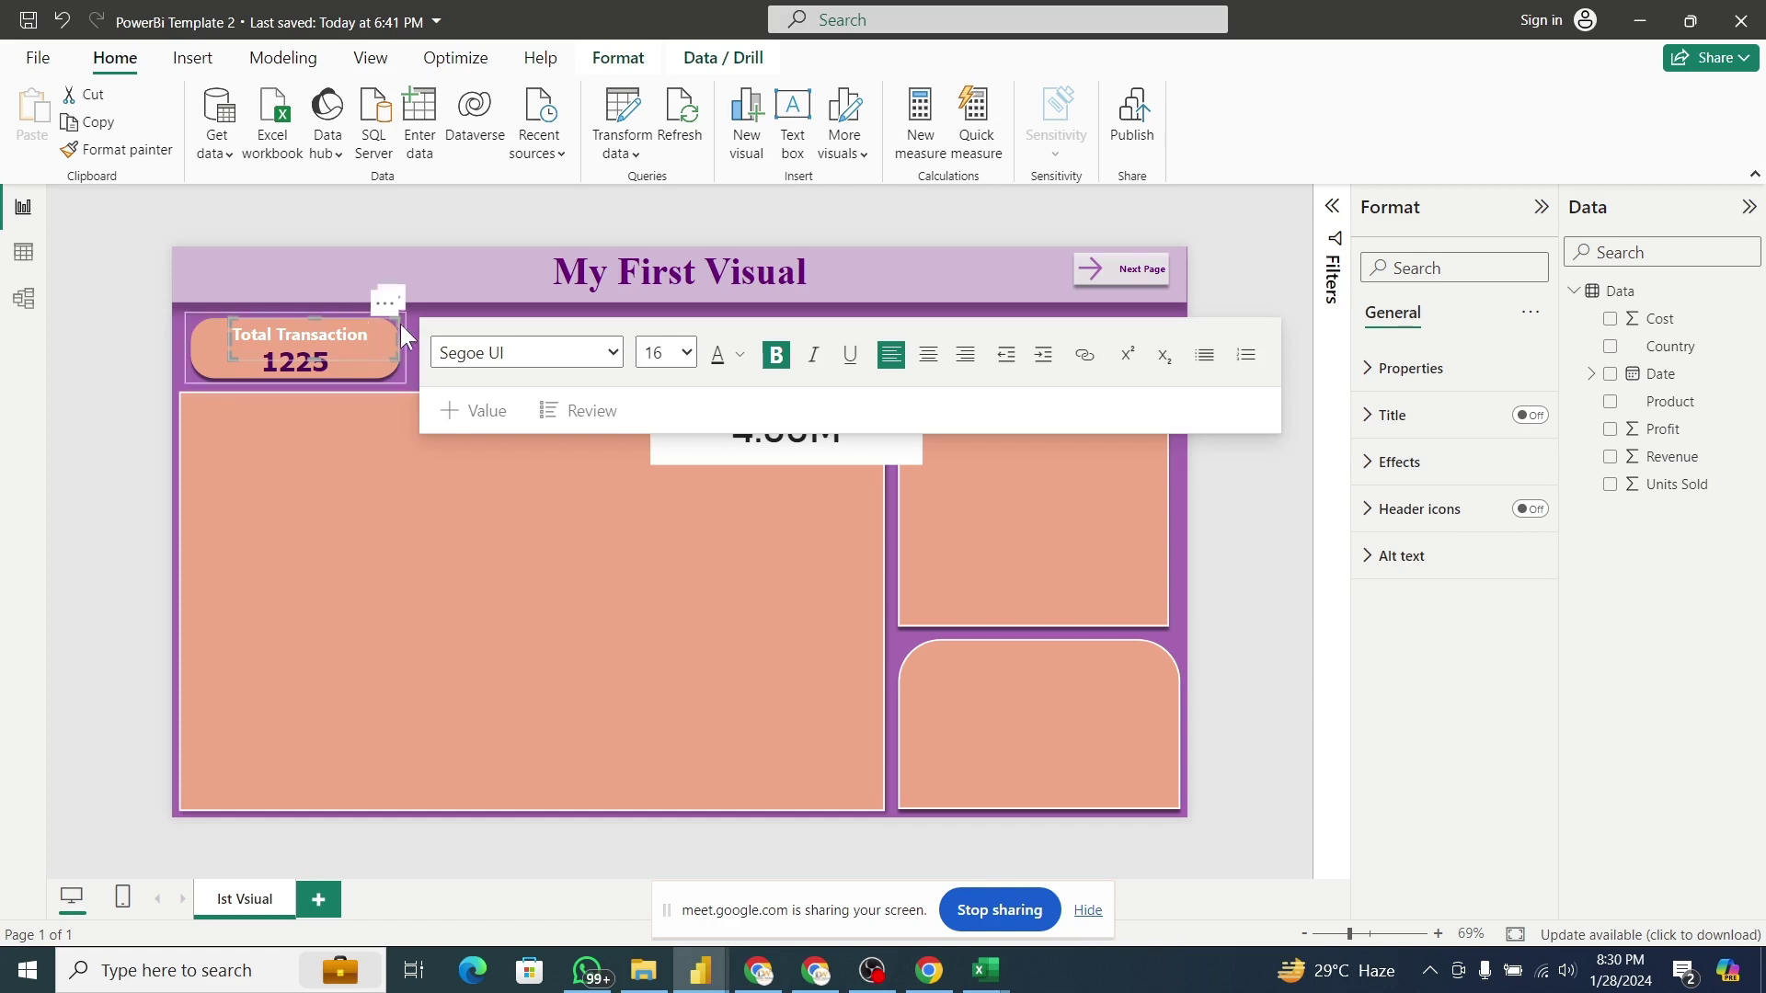
{"action": "left_click", "coordinate": [268, 320]}
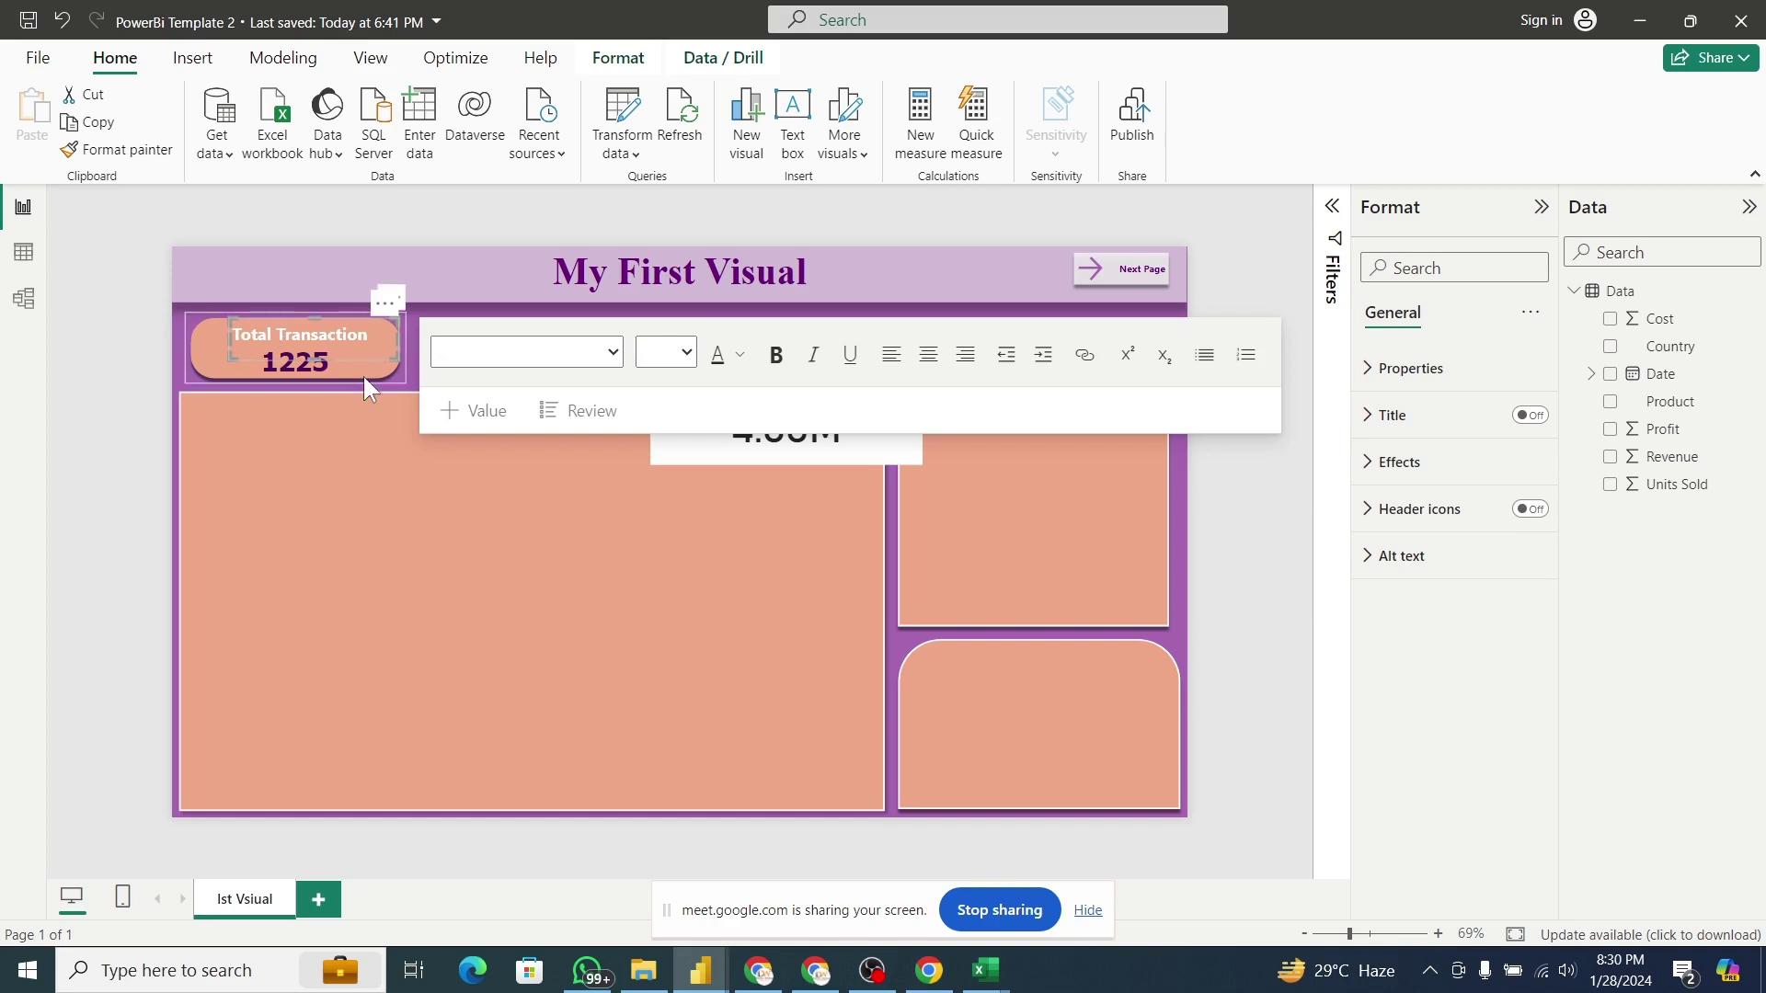
{"action": "left_click_drag", "start_coordinate": [364, 378], "coordinate": [616, 359]}
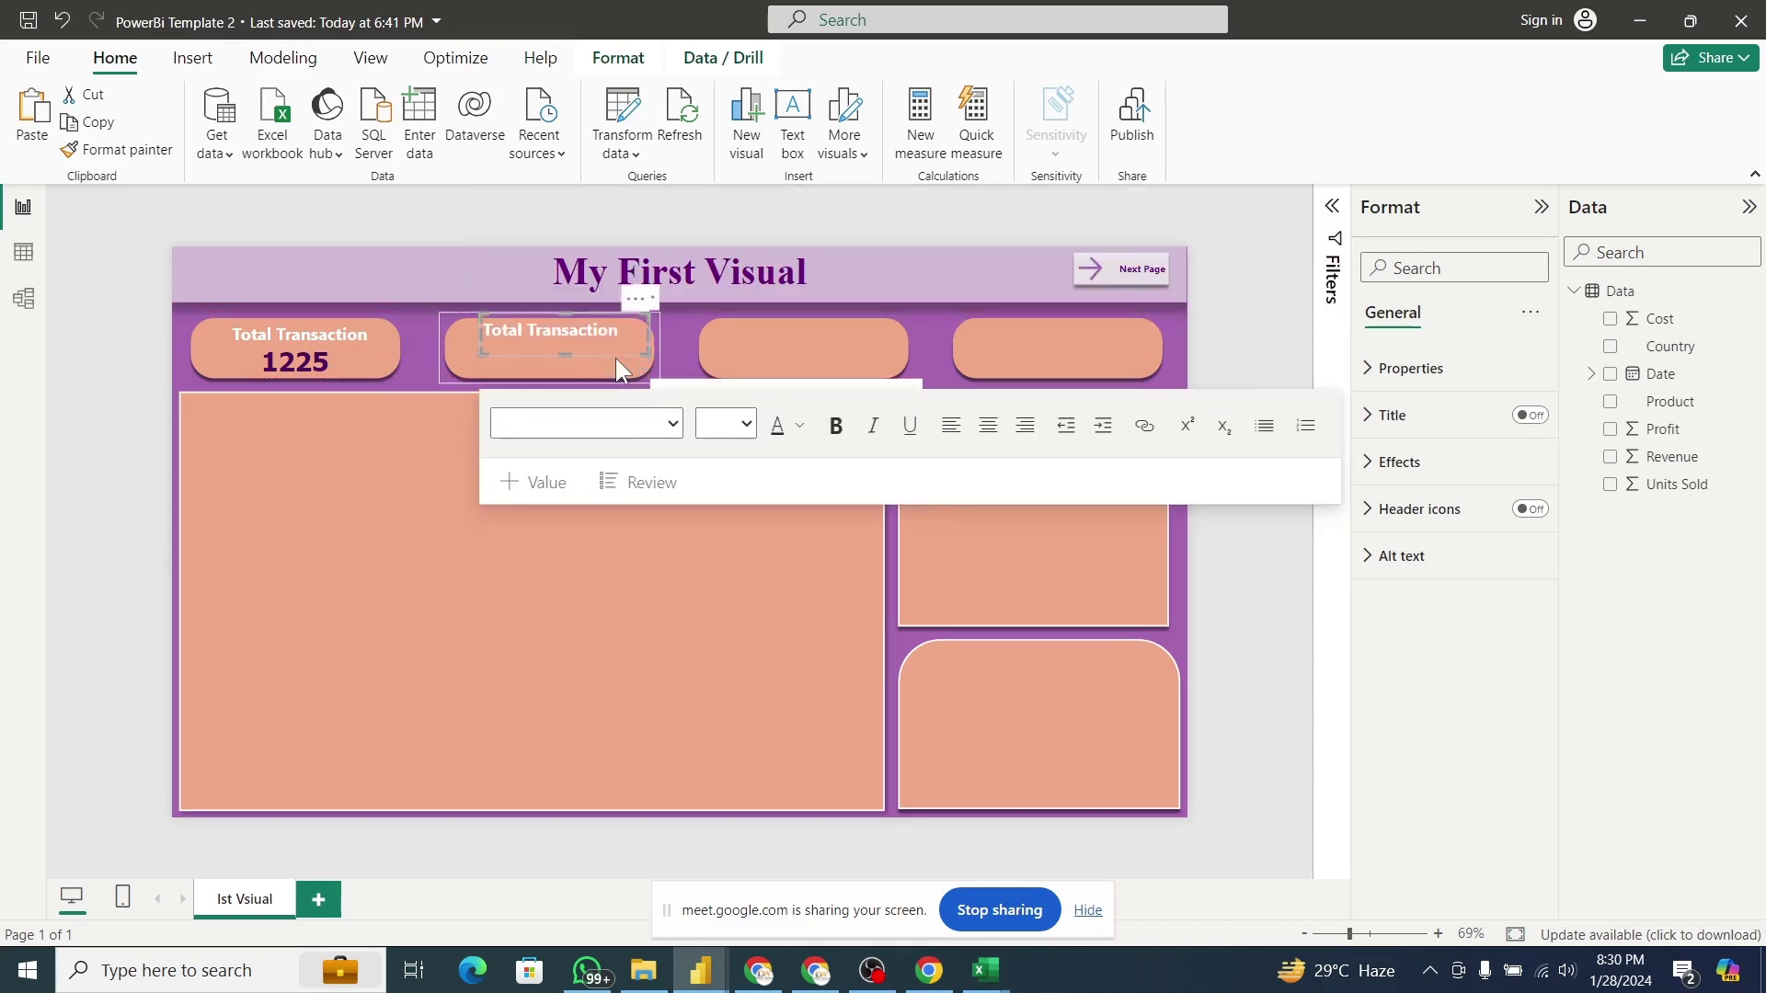
Change the copied label's text in the second rounded shape to "Total Profit".
{"action": "triple_click", "coordinate": [577, 328]}
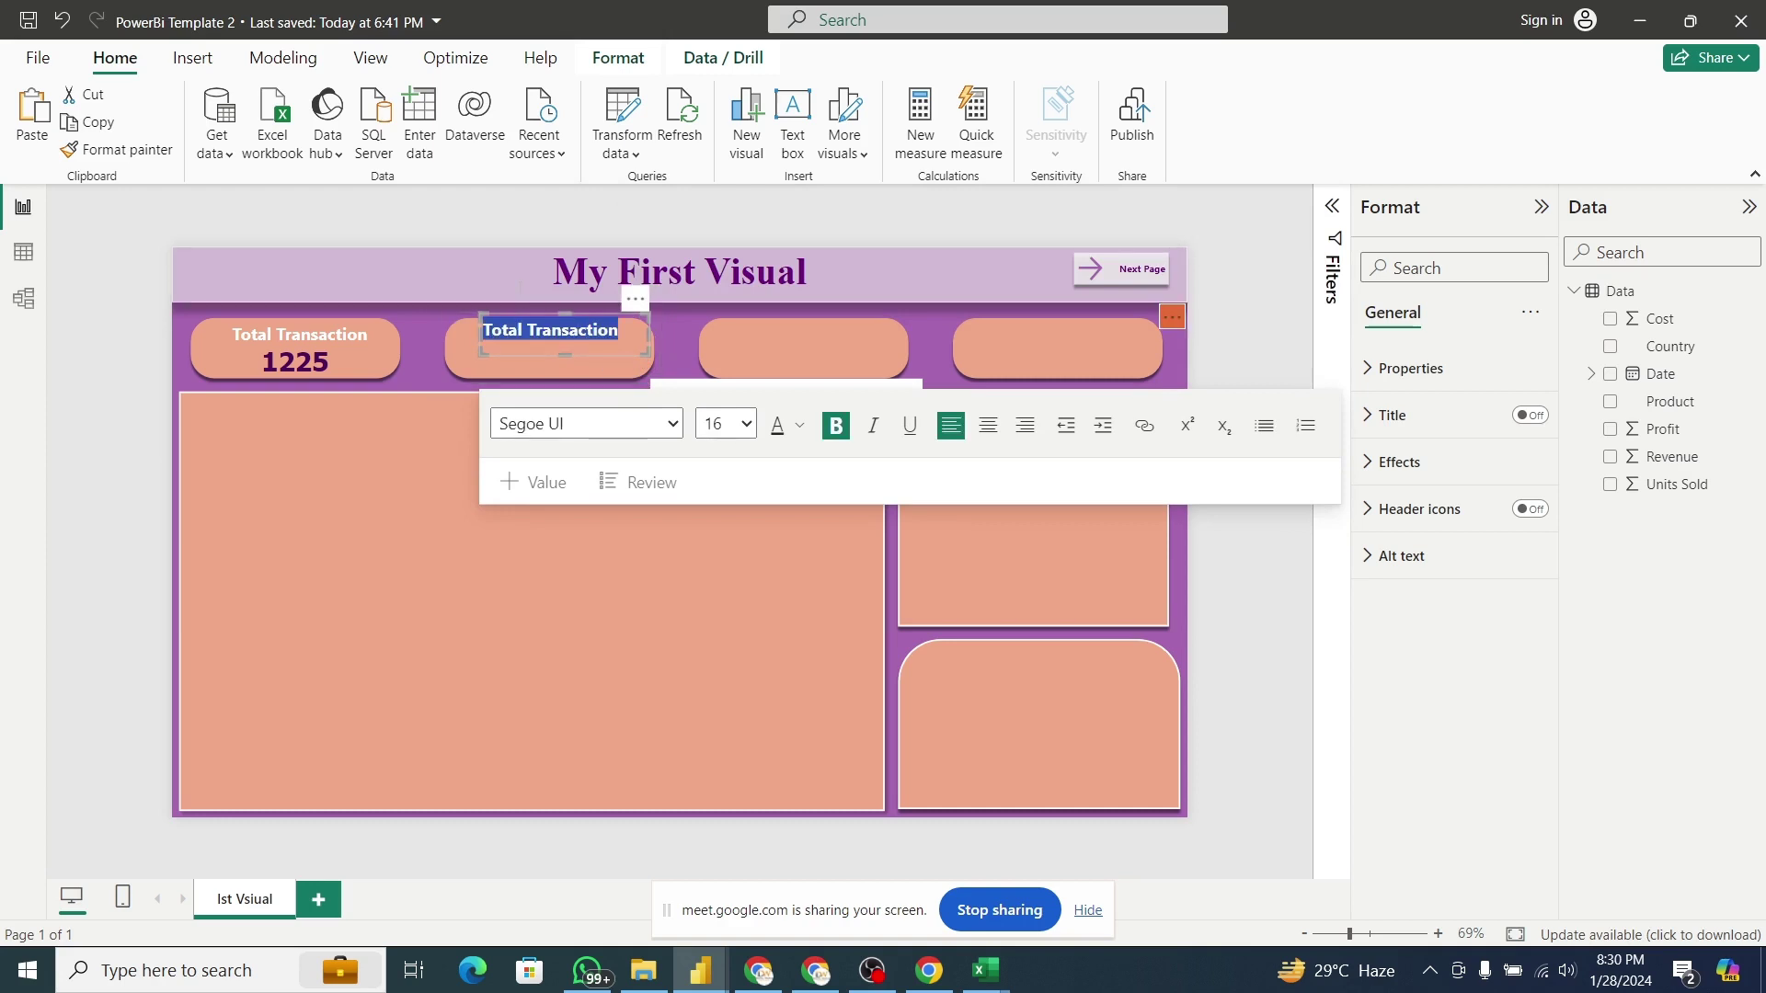
{"action": "left_click", "coordinate": [533, 331]}
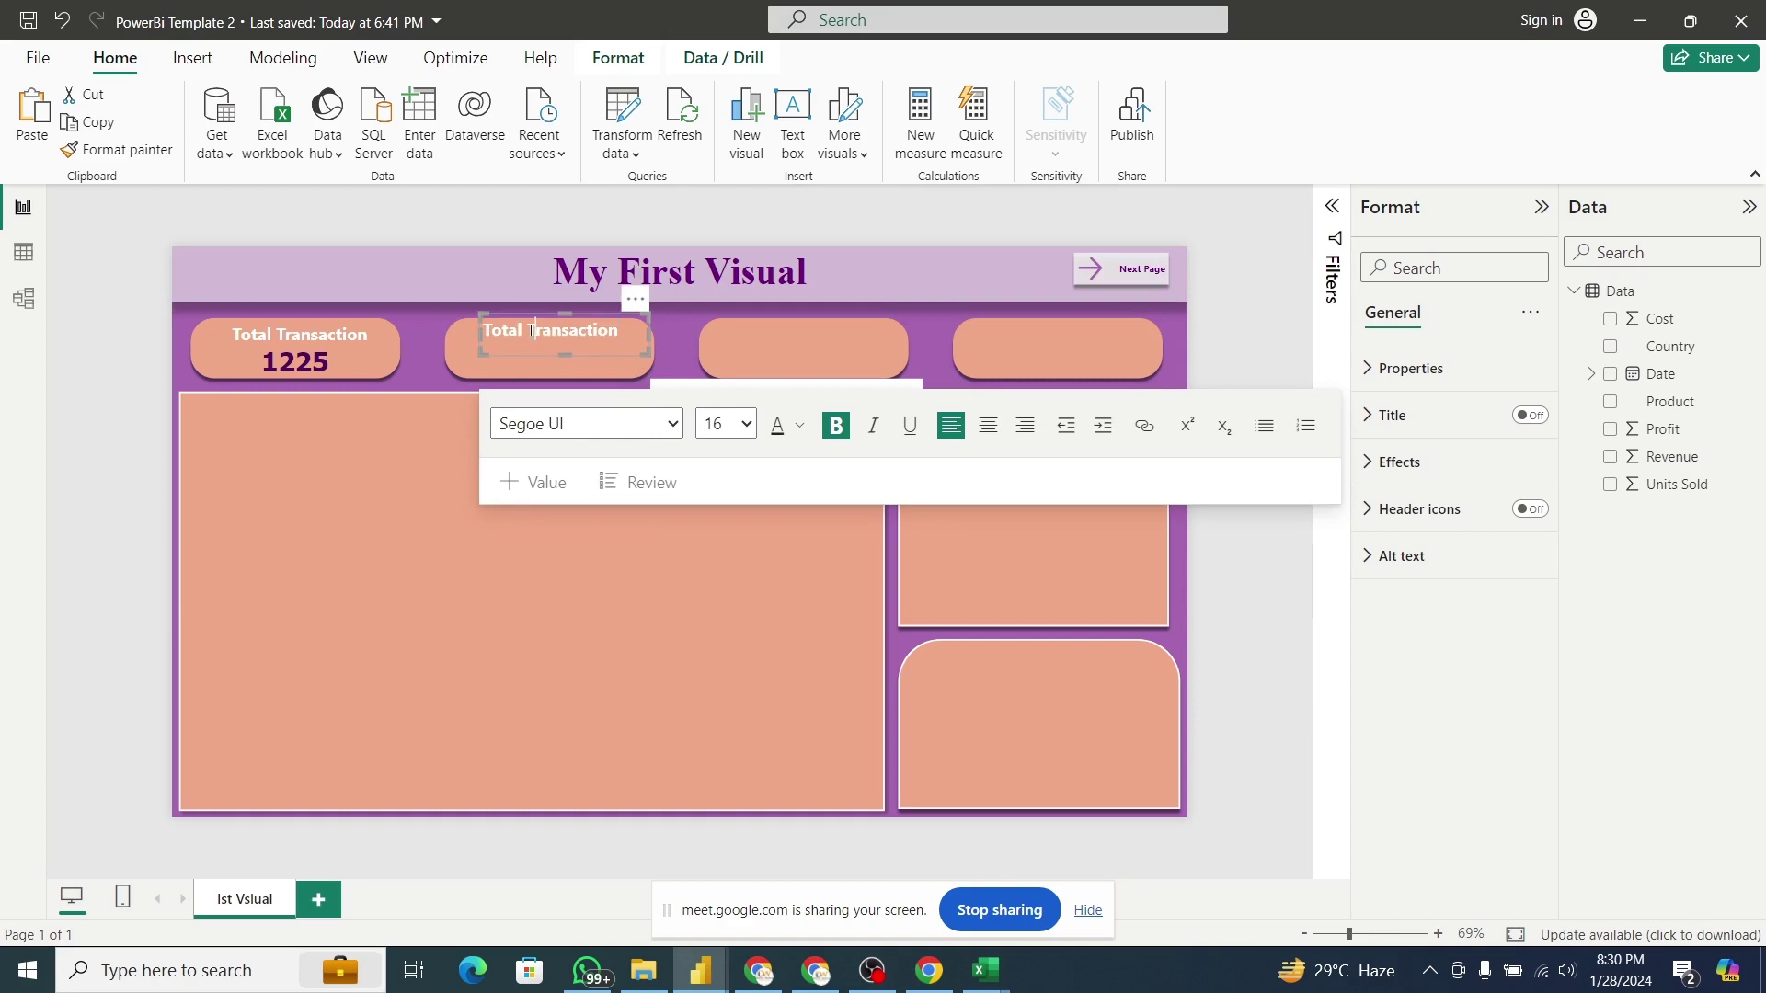
{"action": "left_click_drag", "start_coordinate": [532, 331], "coordinate": [619, 331]}
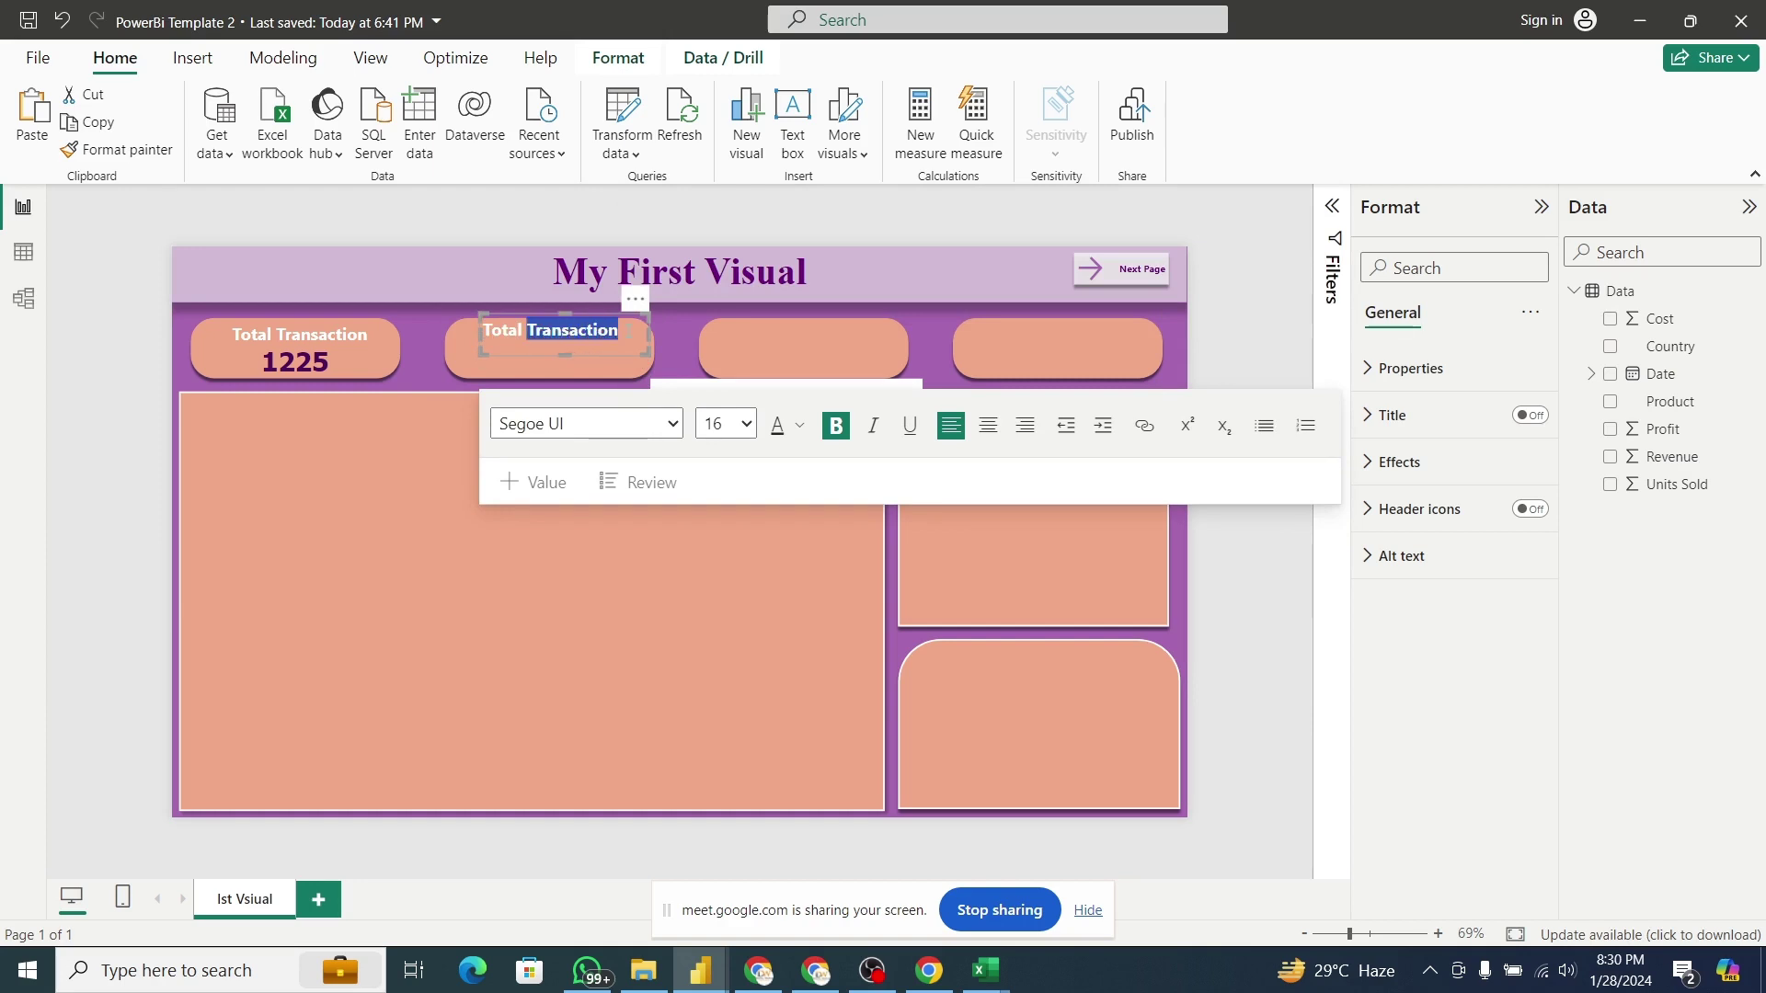
{"action": "type", "text": "Profi"}
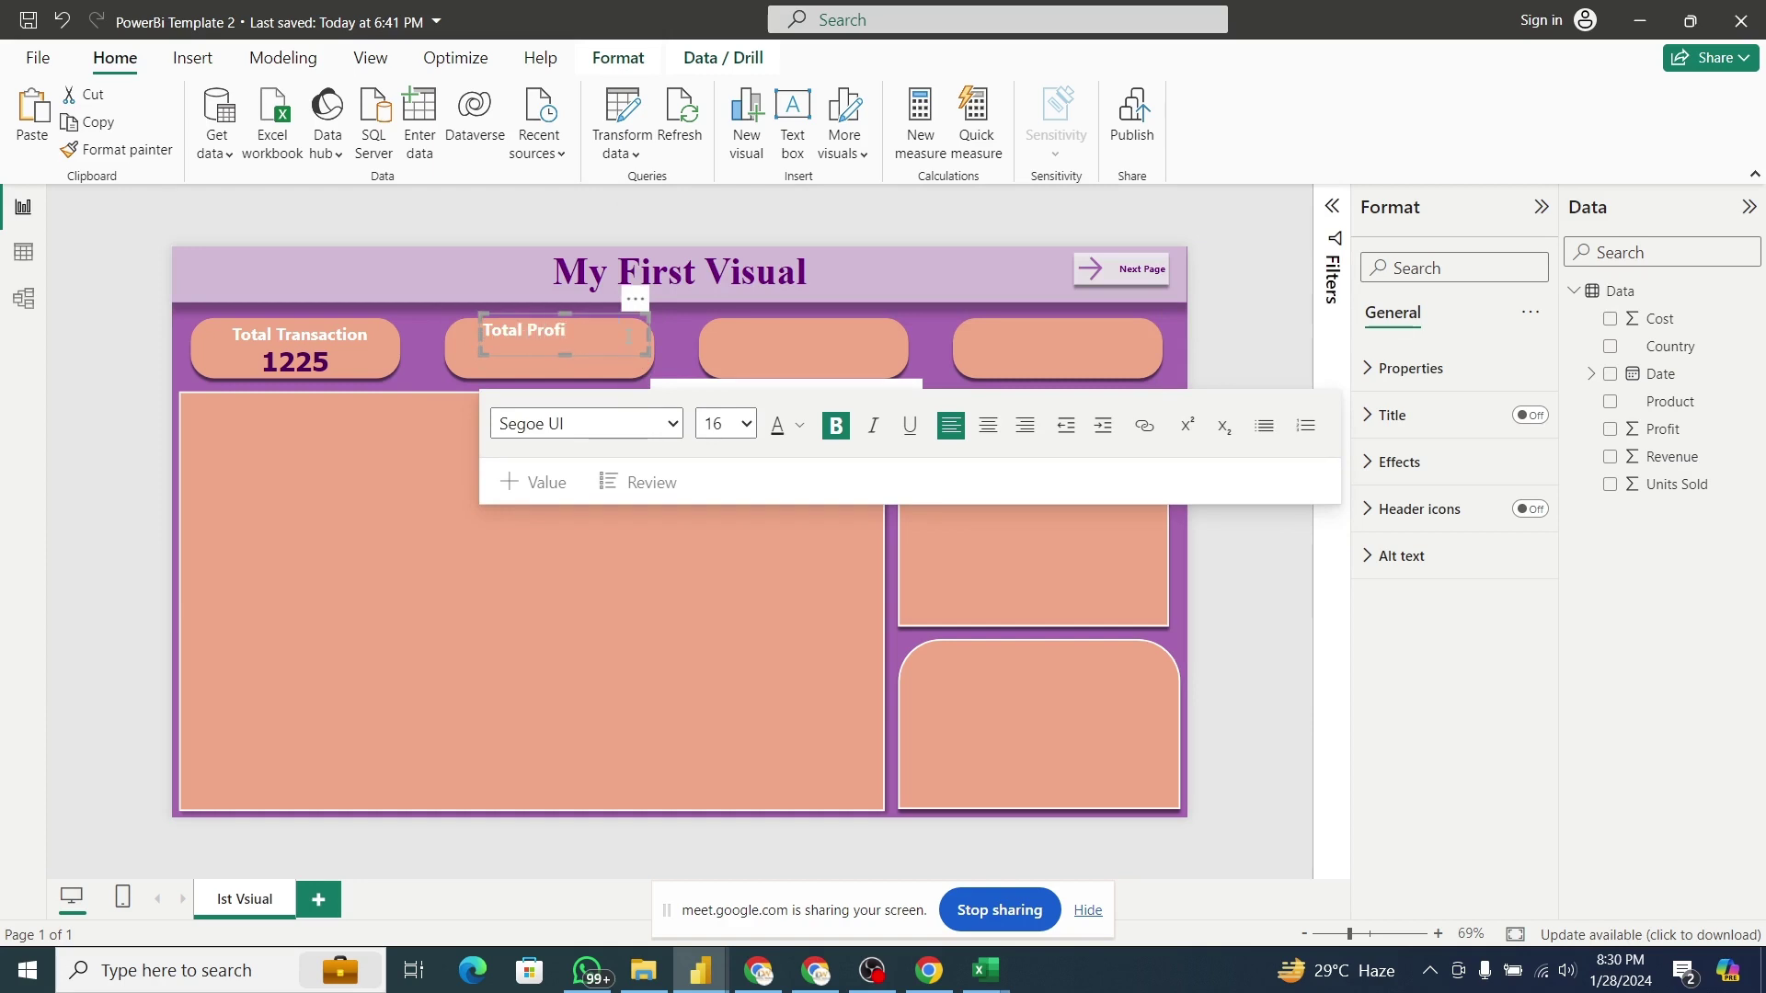
{"action": "left_click", "coordinate": [567, 361]}
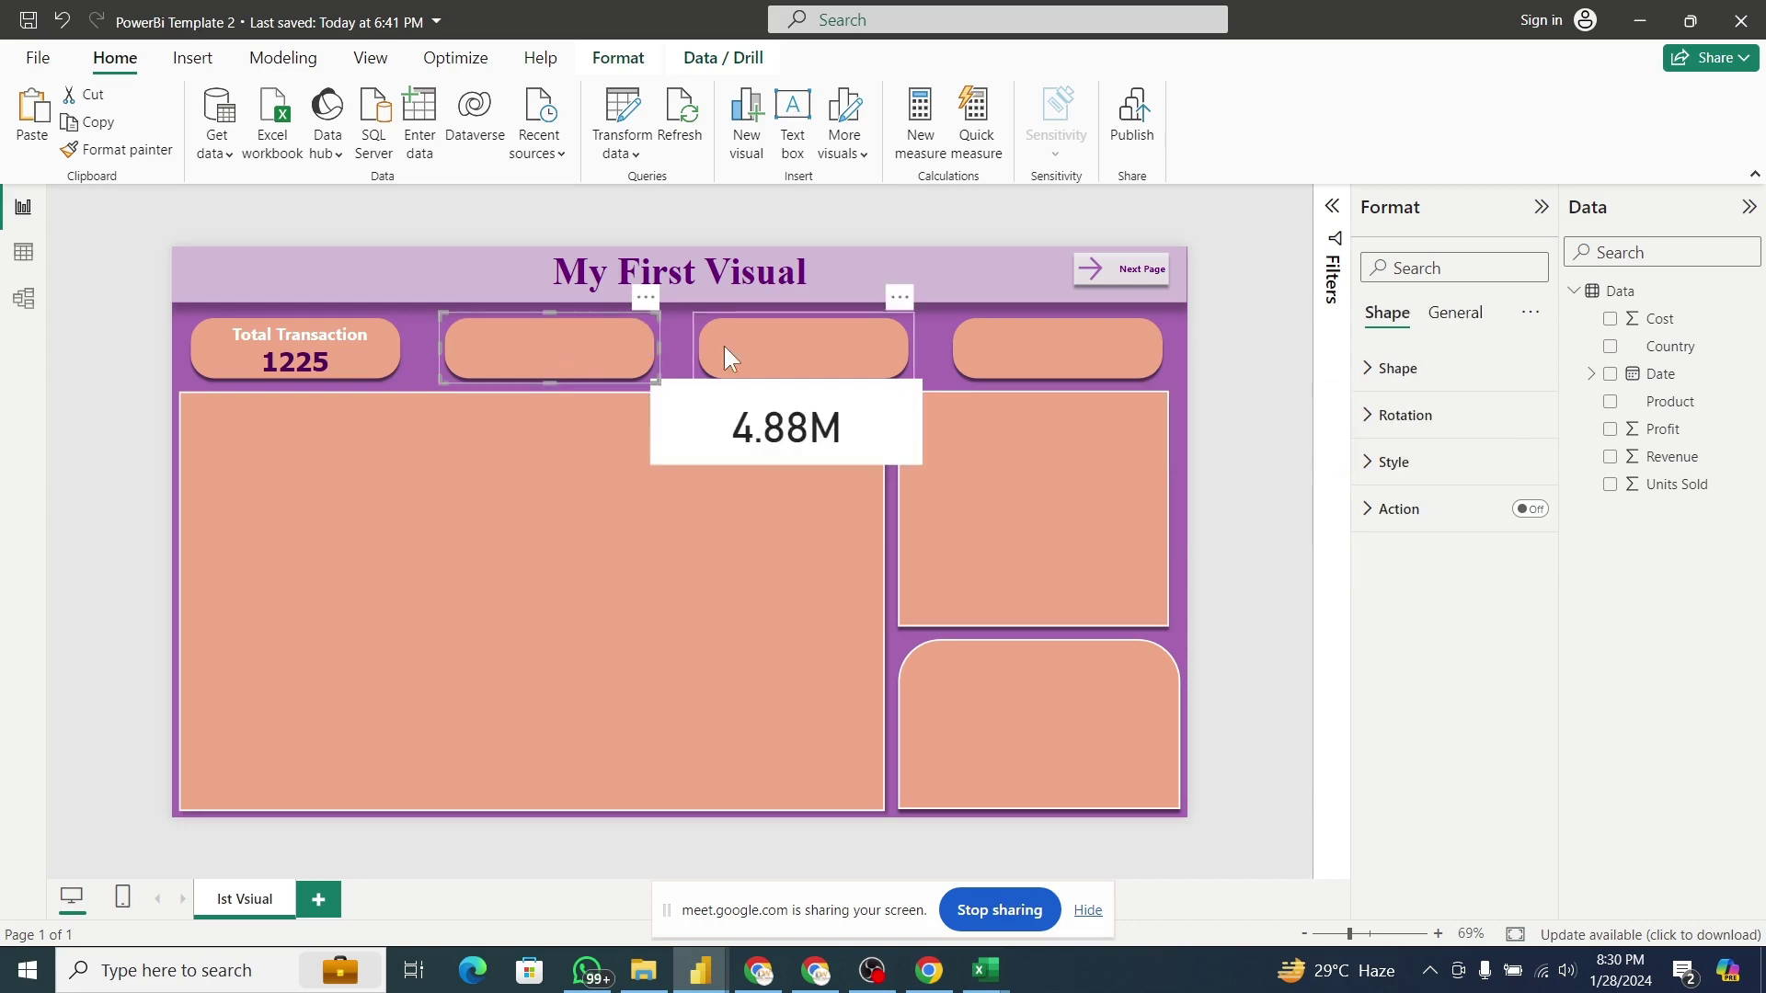
{"action": "left_click", "coordinate": [780, 383]}
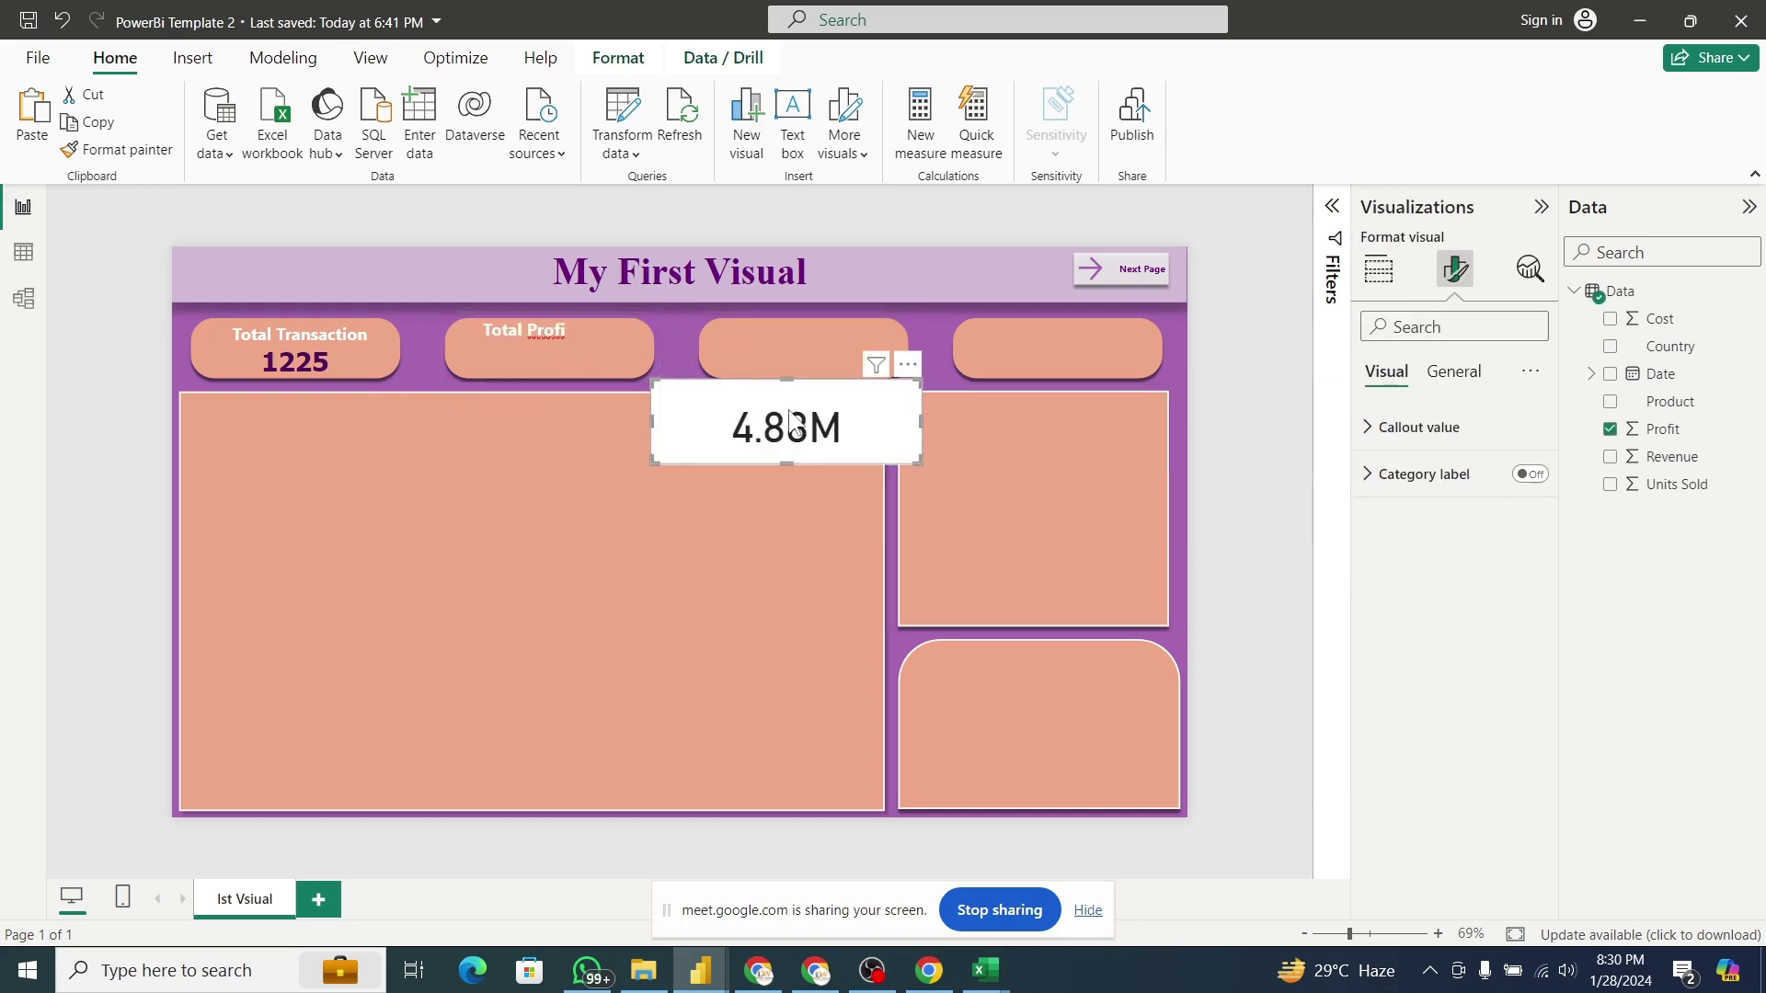
{"action": "left_click", "coordinate": [568, 333]}
{"action": "type", "text": "t"}
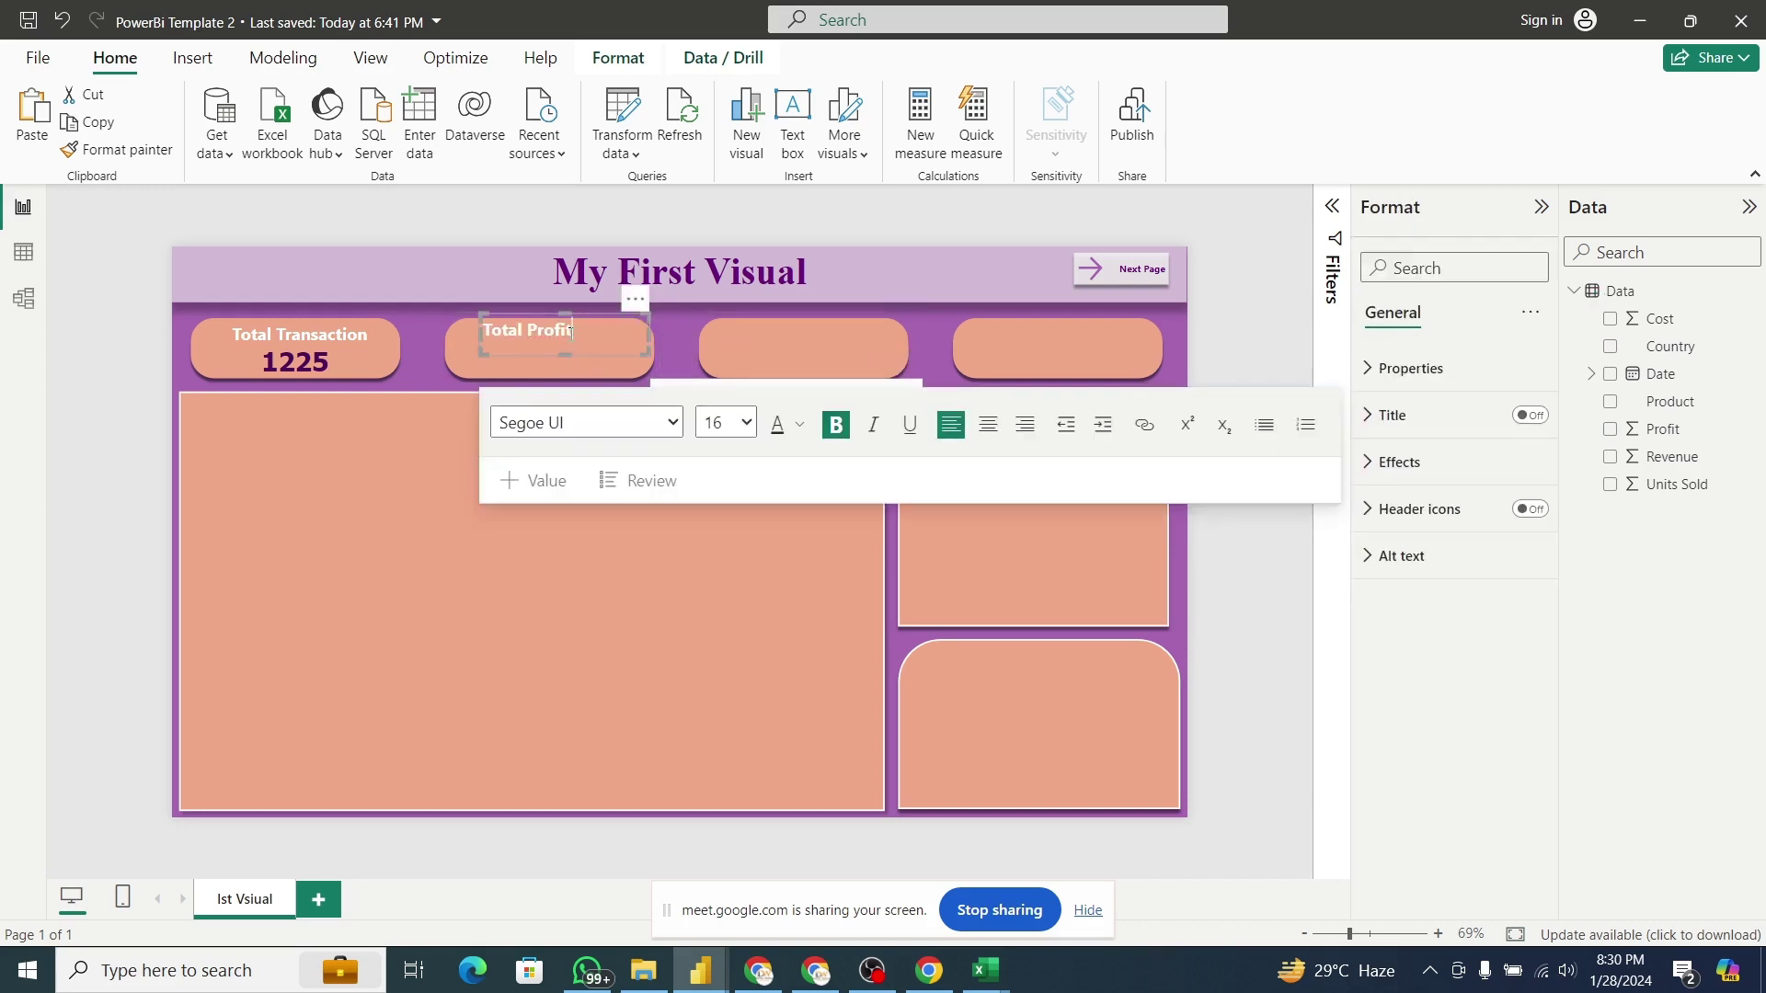
Move the total profit card onto the second rounded shape and set its callout value font size to 25.
{"action": "left_click", "coordinate": [915, 385]}
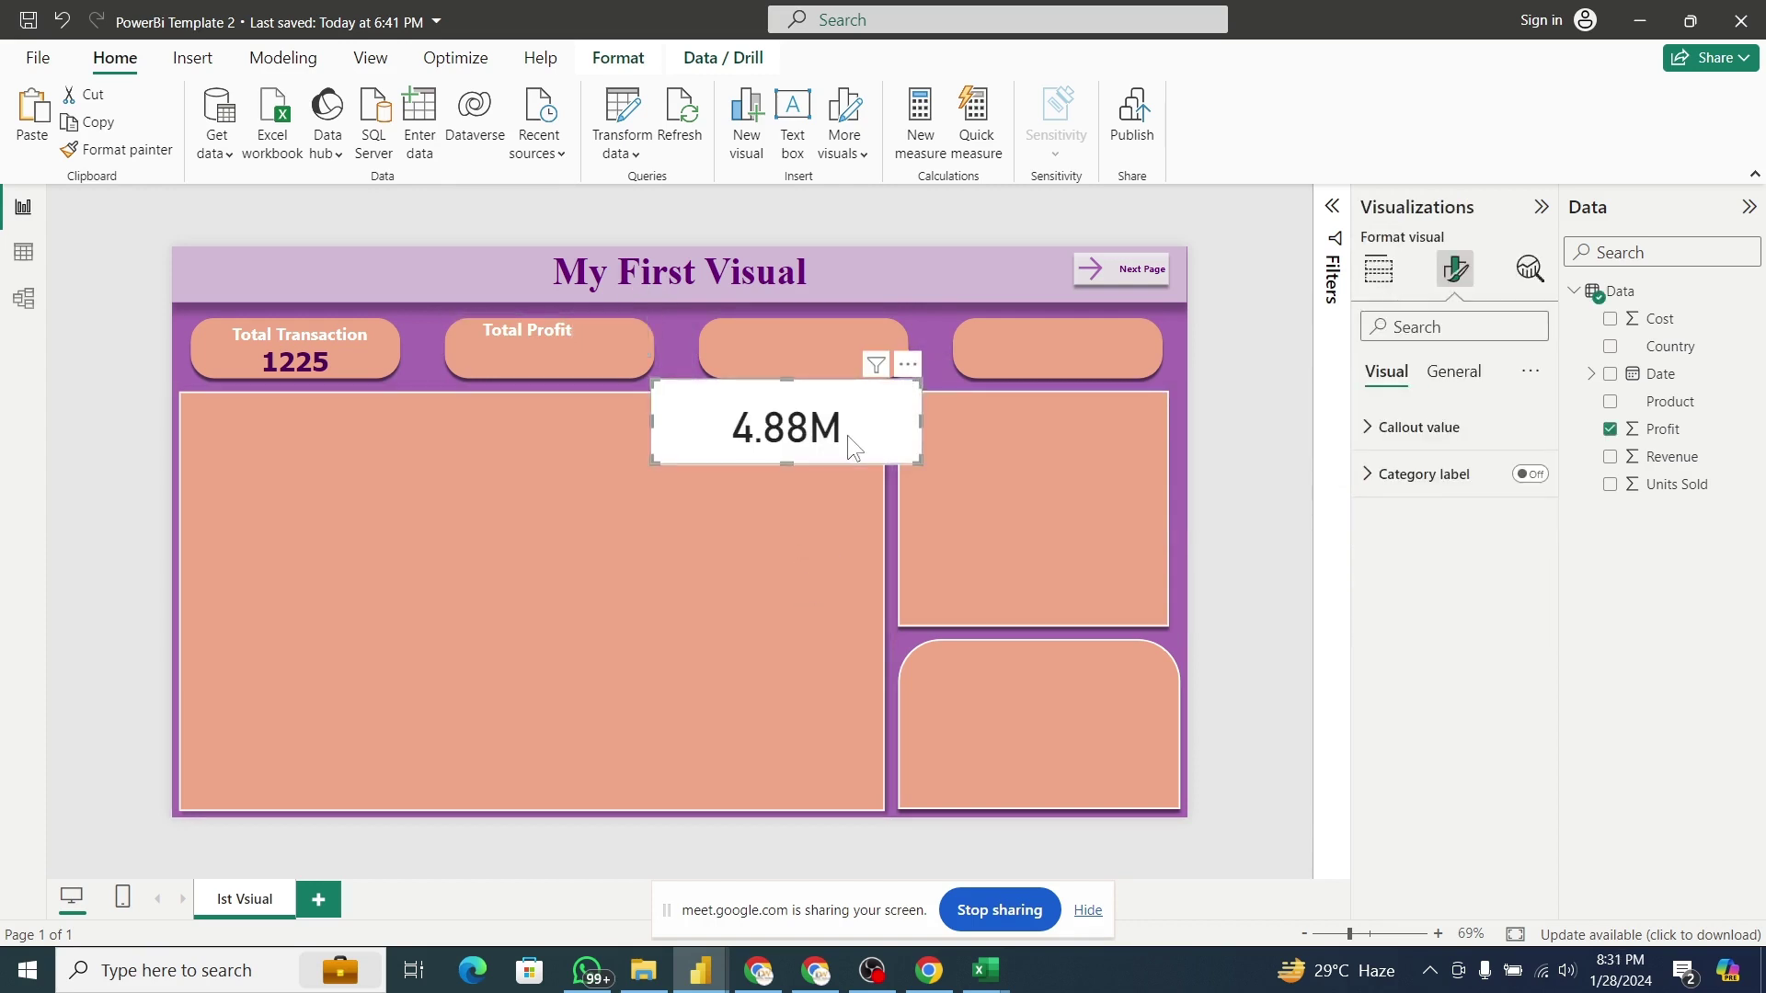
{"action": "left_click_drag", "start_coordinate": [847, 434], "coordinate": [607, 372]}
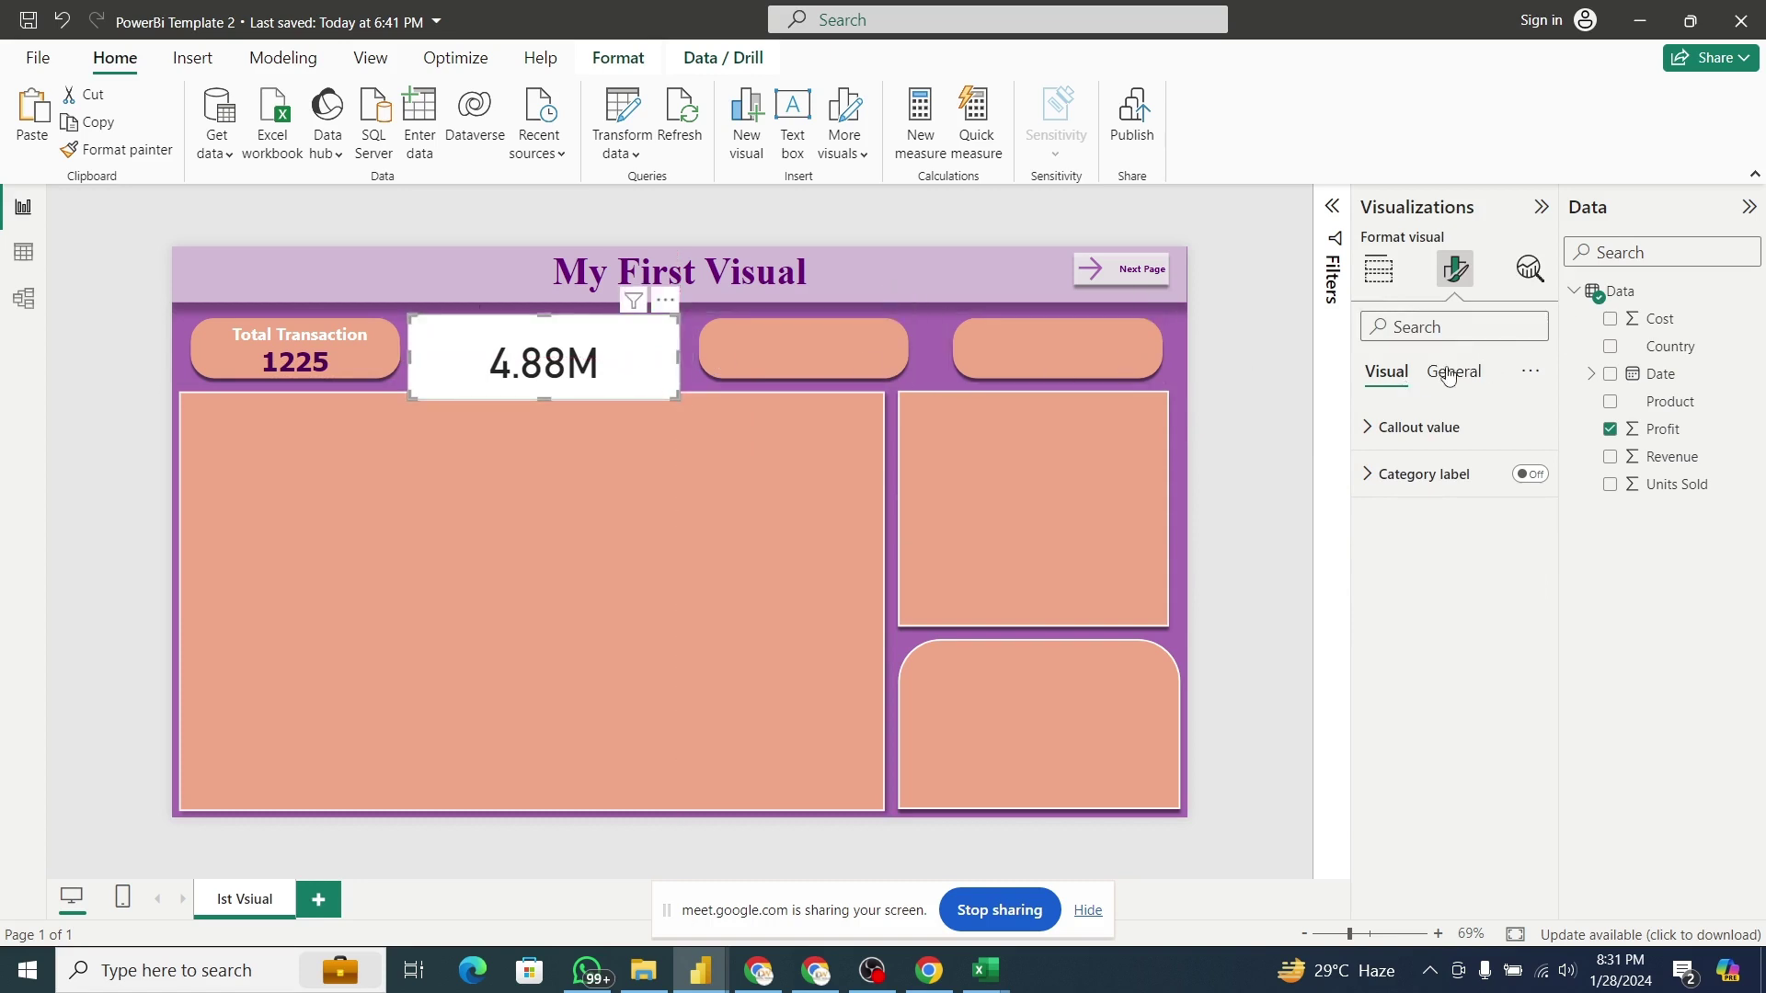
{"action": "left_click", "coordinate": [1400, 429]}
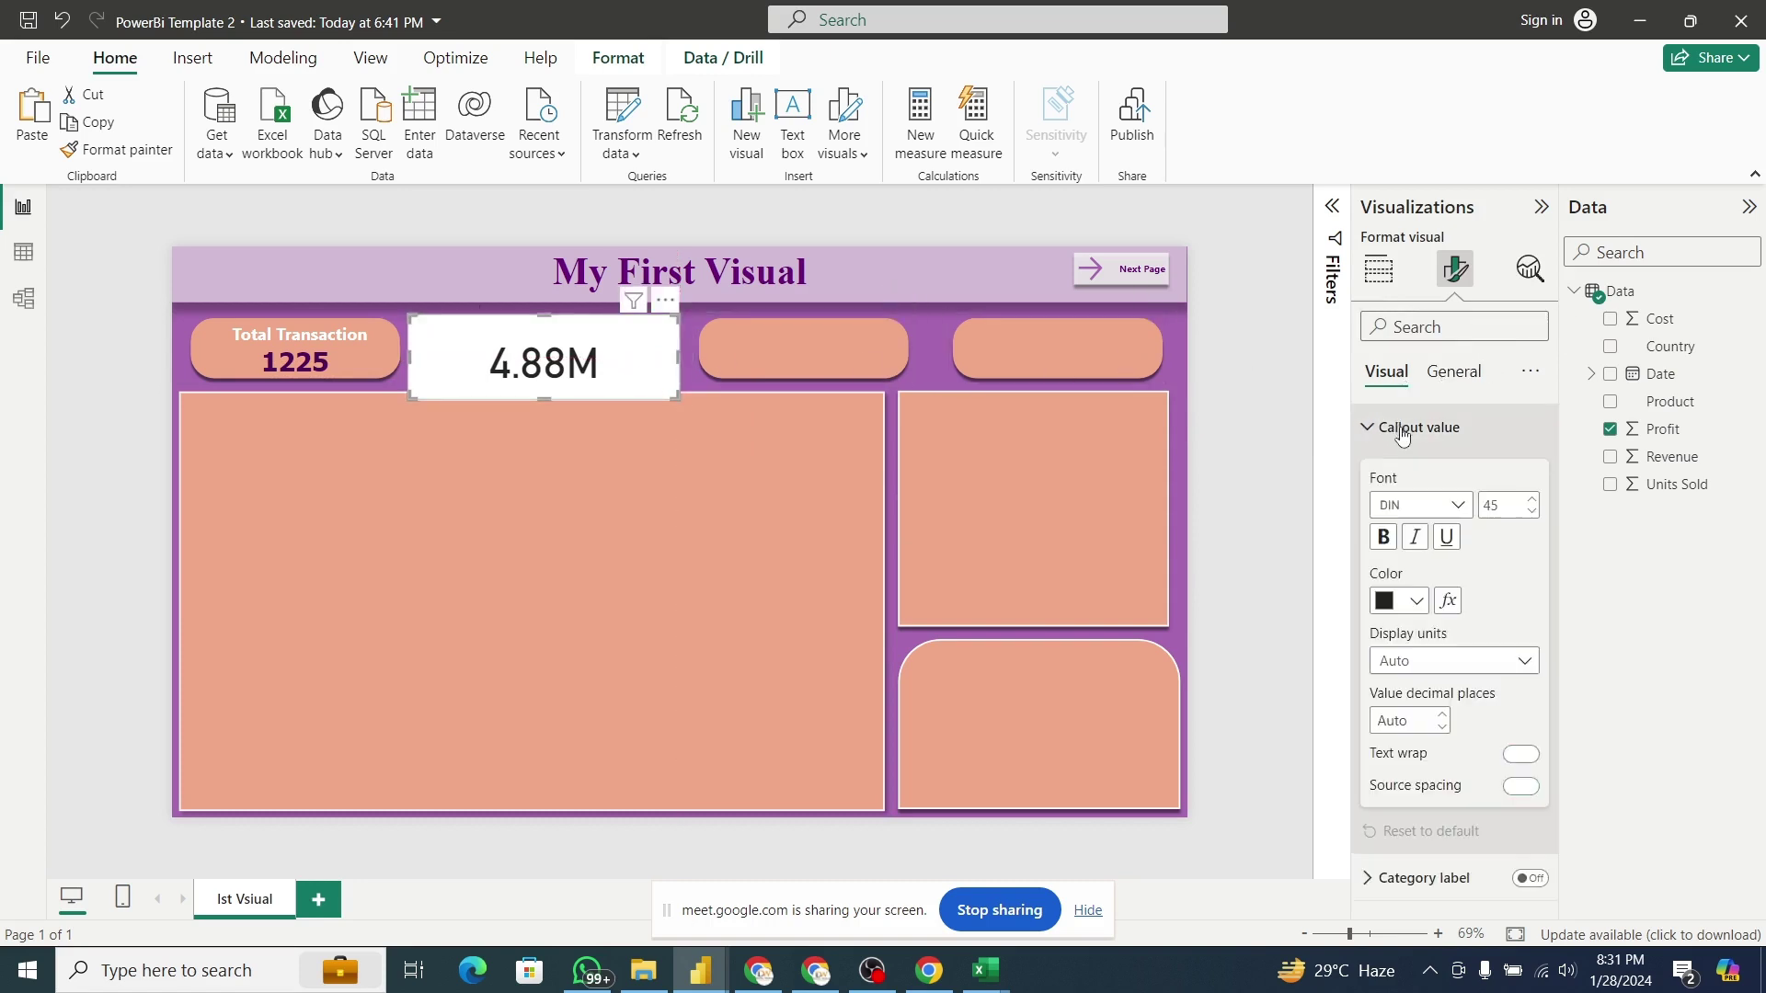
{"action": "double_click", "coordinate": [1485, 506]}
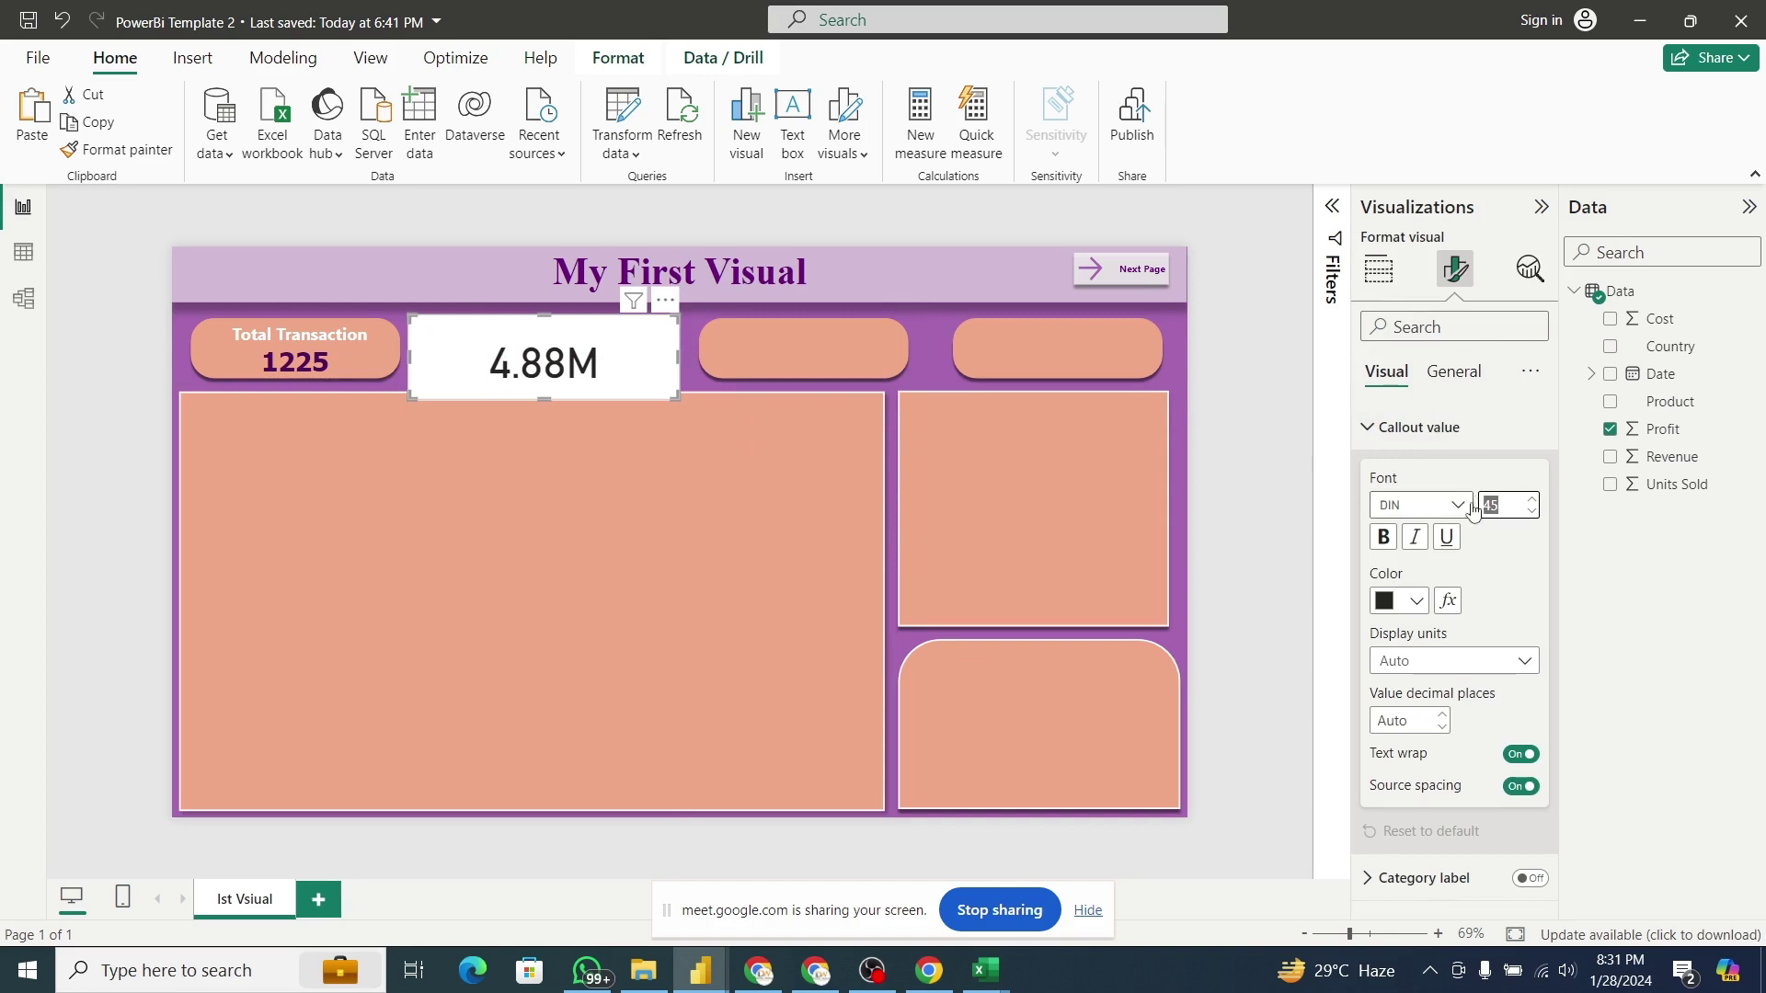
{"action": "type", "text": "25"}
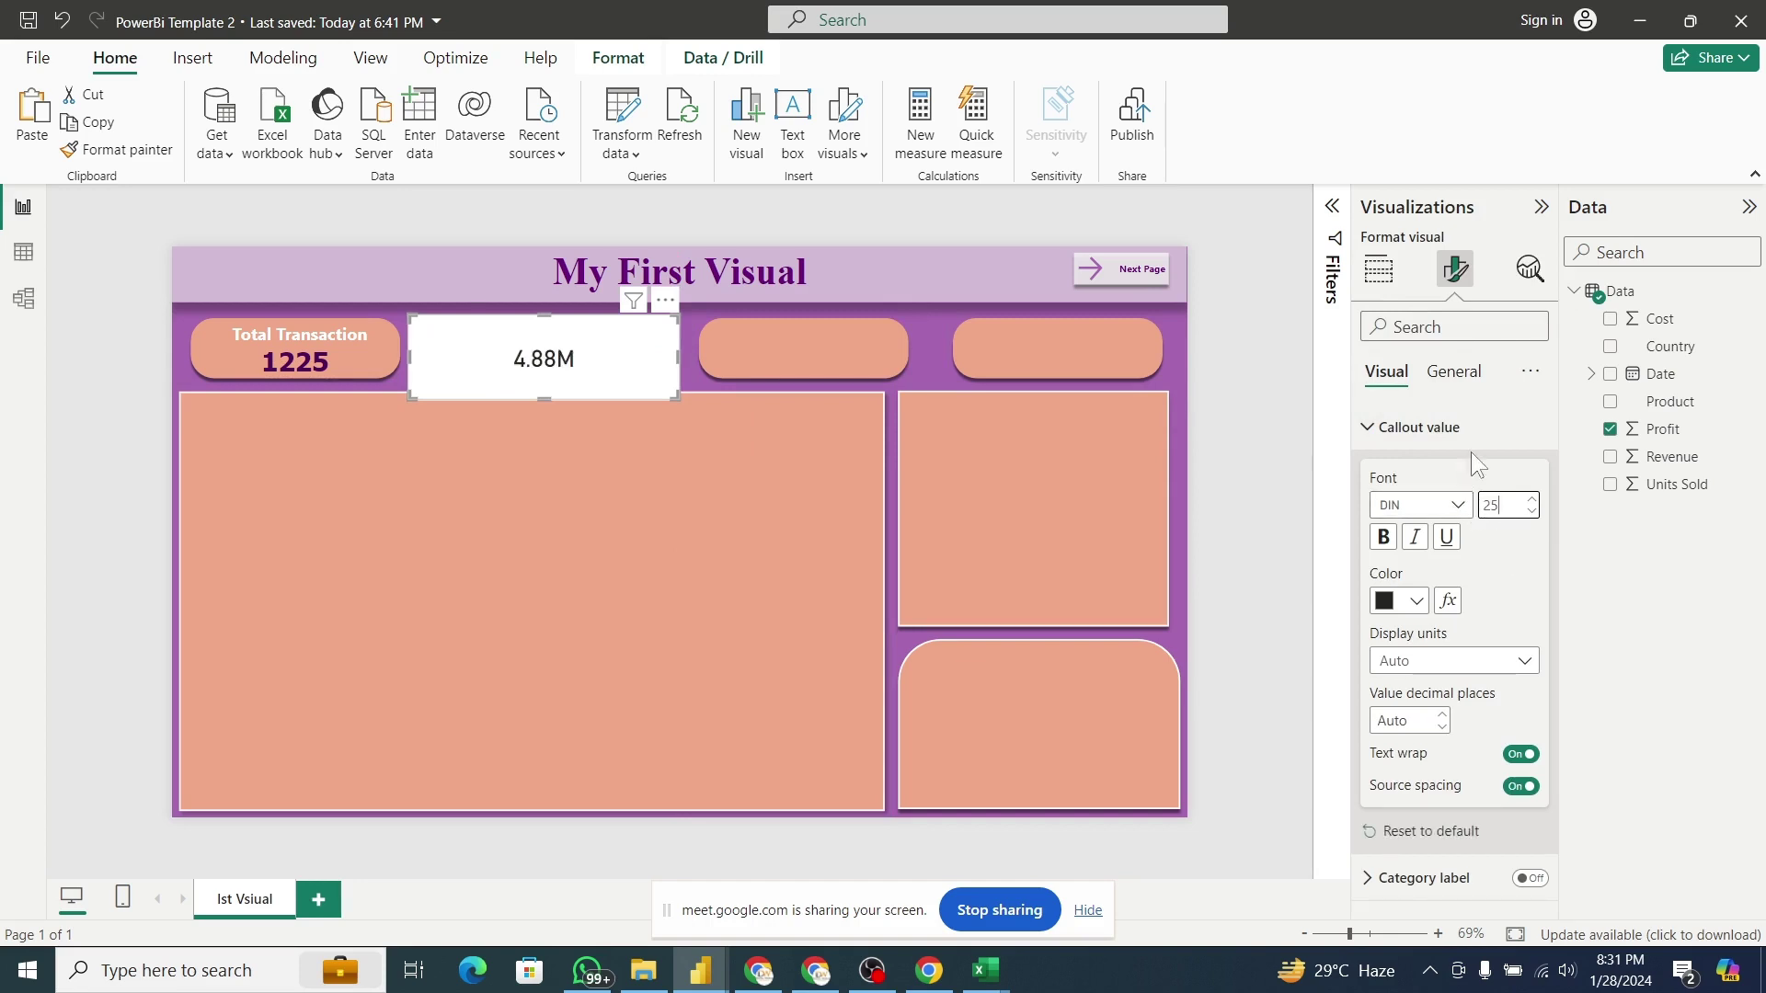
Set the profit card's background transparency to 100% and slightly reduce the card's height.
{"action": "left_click", "coordinate": [1456, 373]}
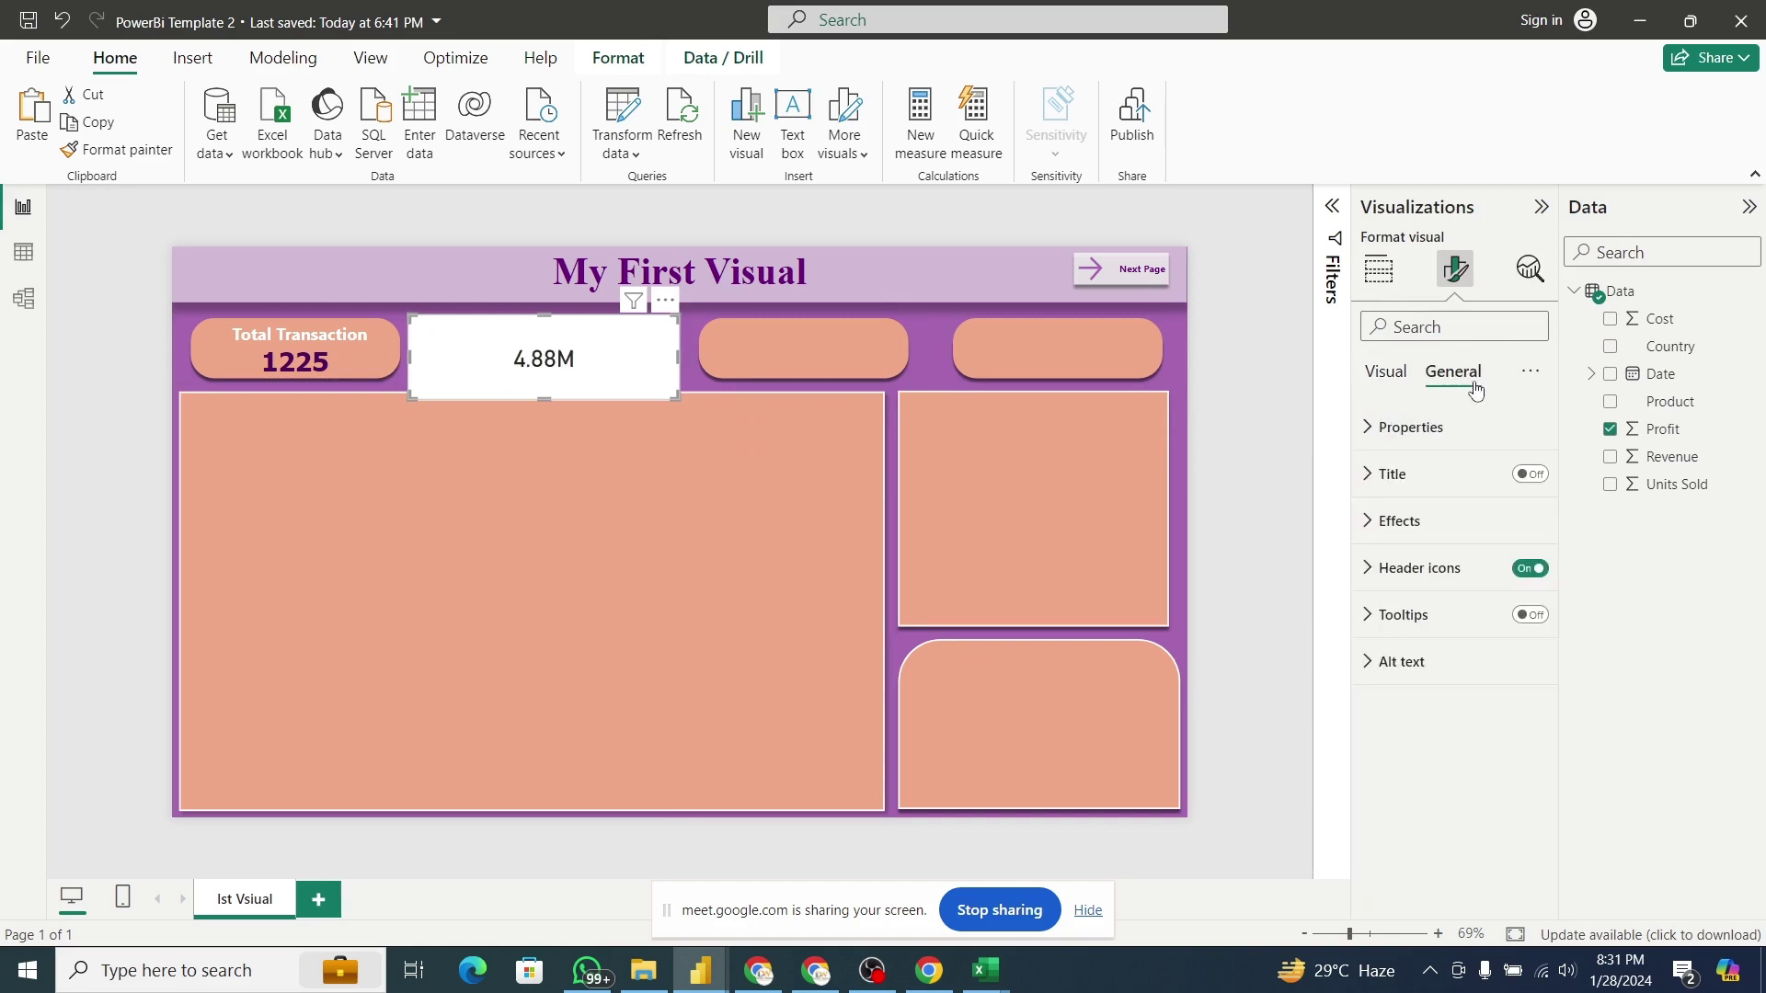
{"action": "left_click", "coordinate": [1423, 521]}
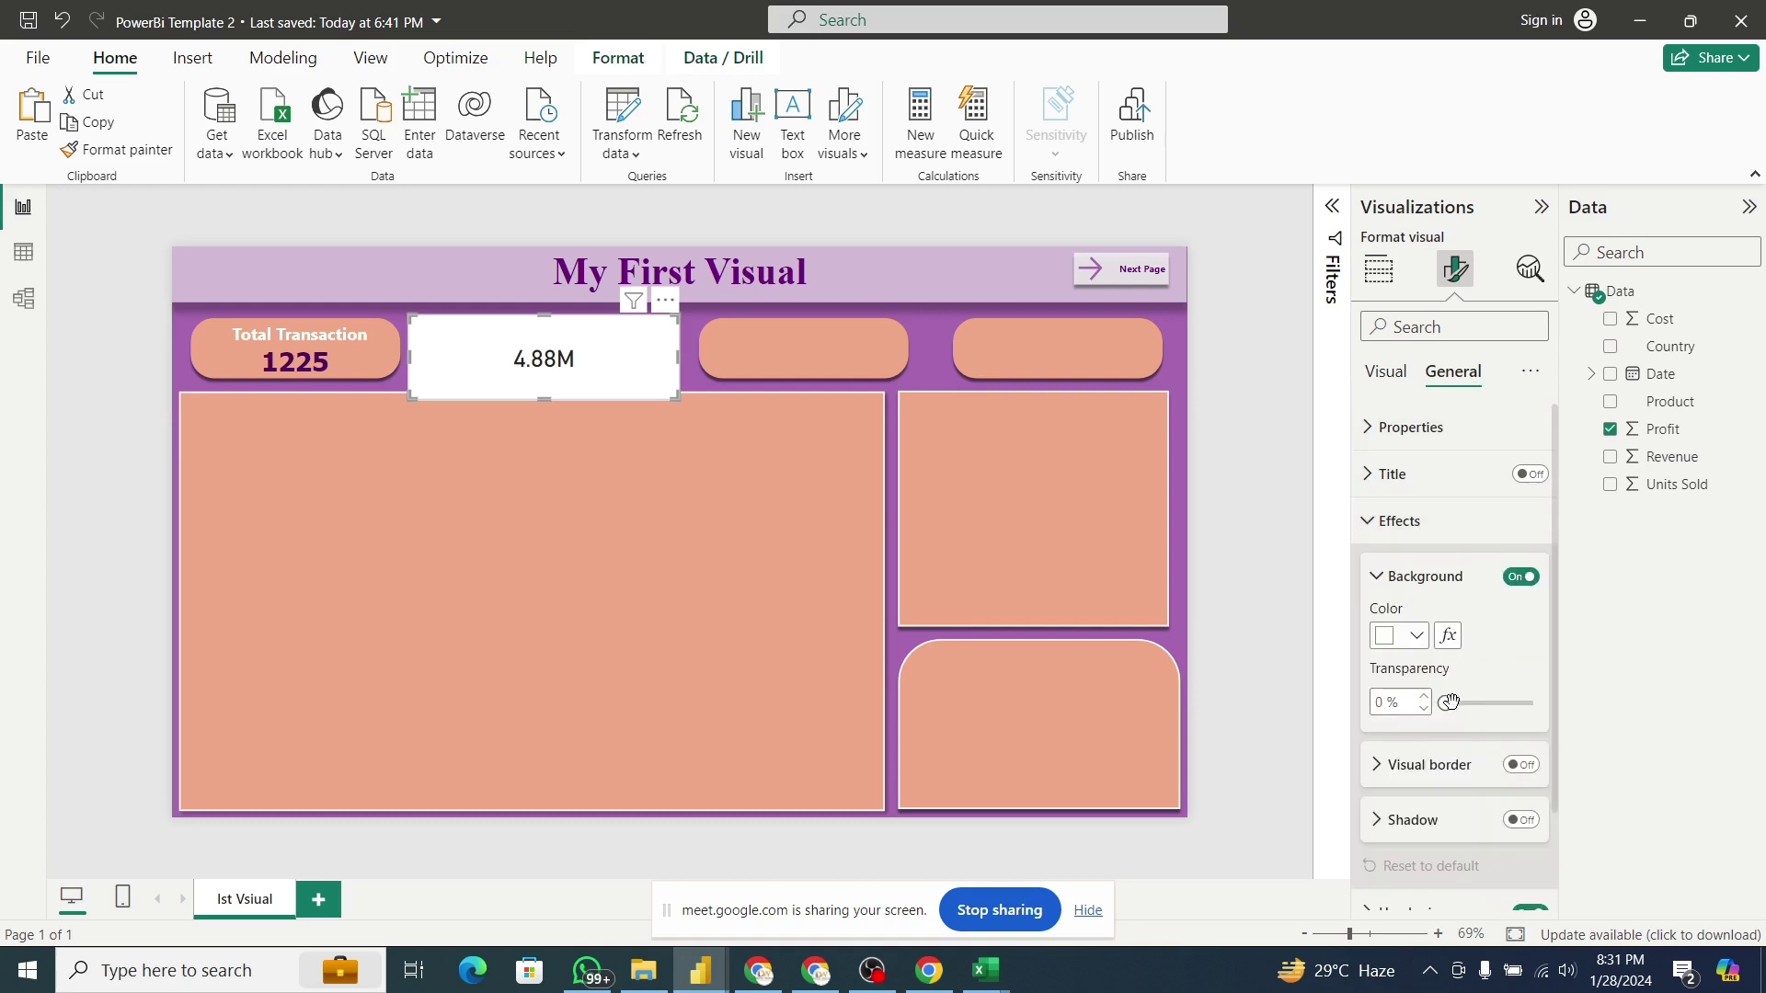
{"action": "left_click_drag", "start_coordinate": [1444, 699], "coordinate": [1581, 710]}
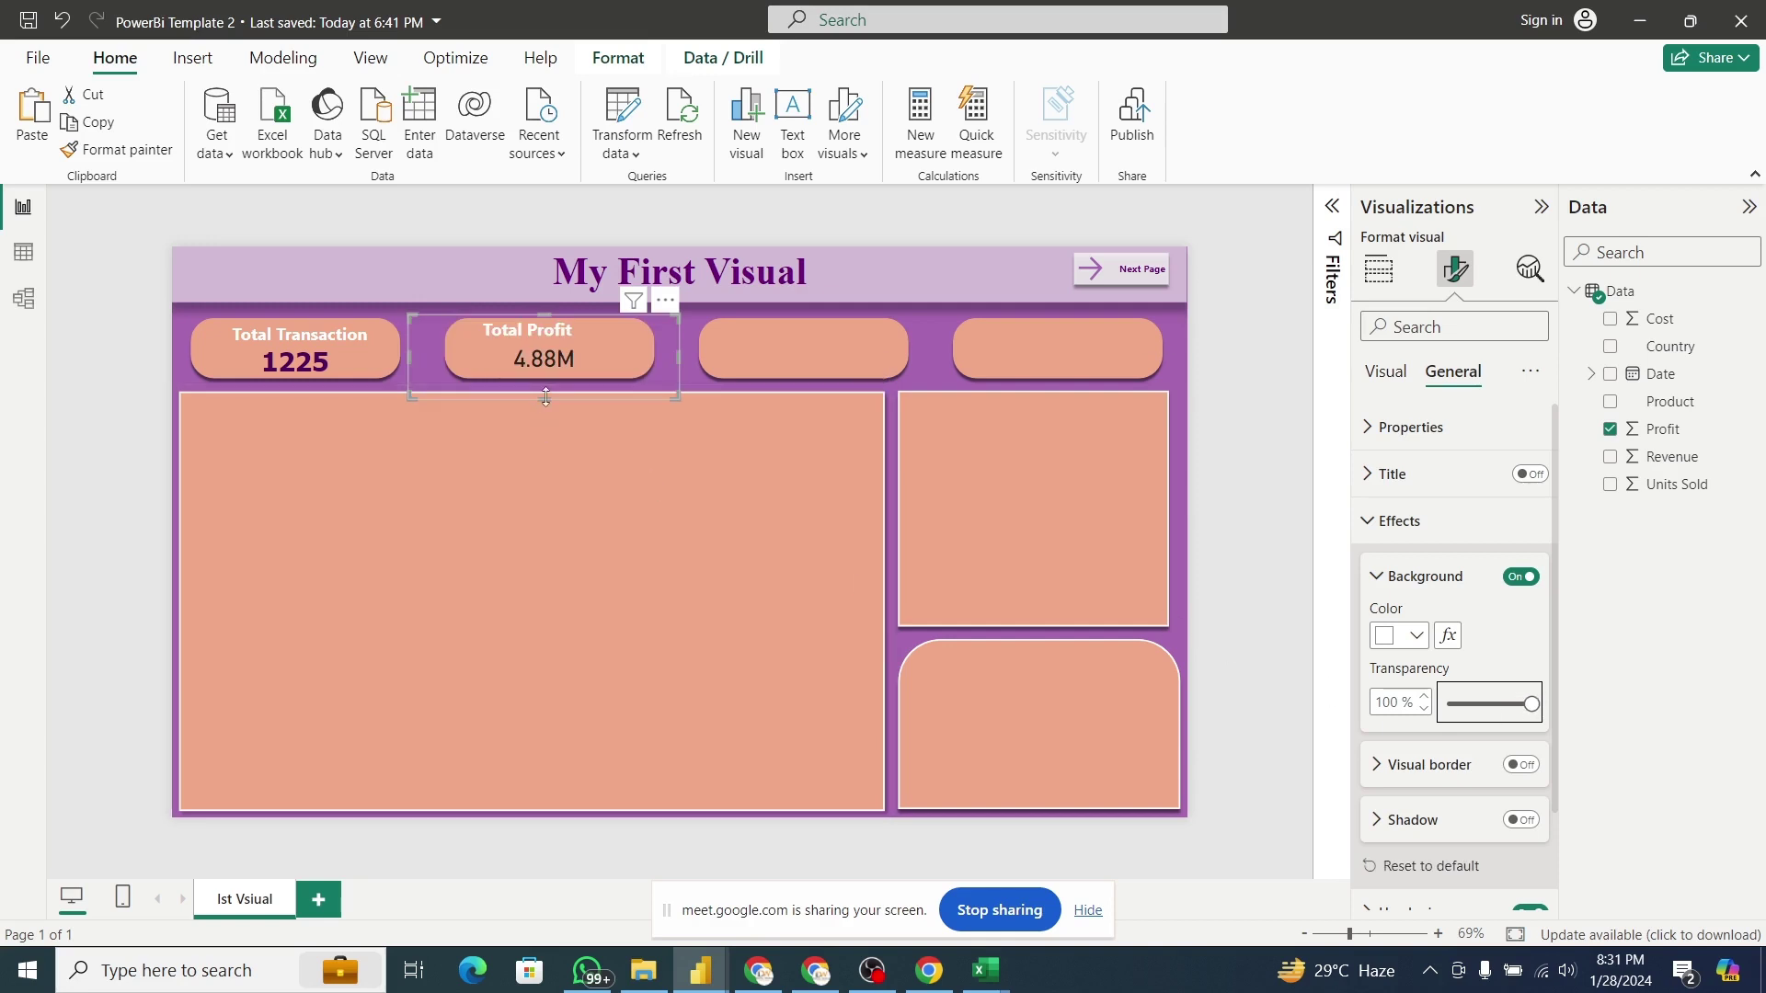
{"action": "left_click_drag", "start_coordinate": [545, 397], "coordinate": [545, 385]}
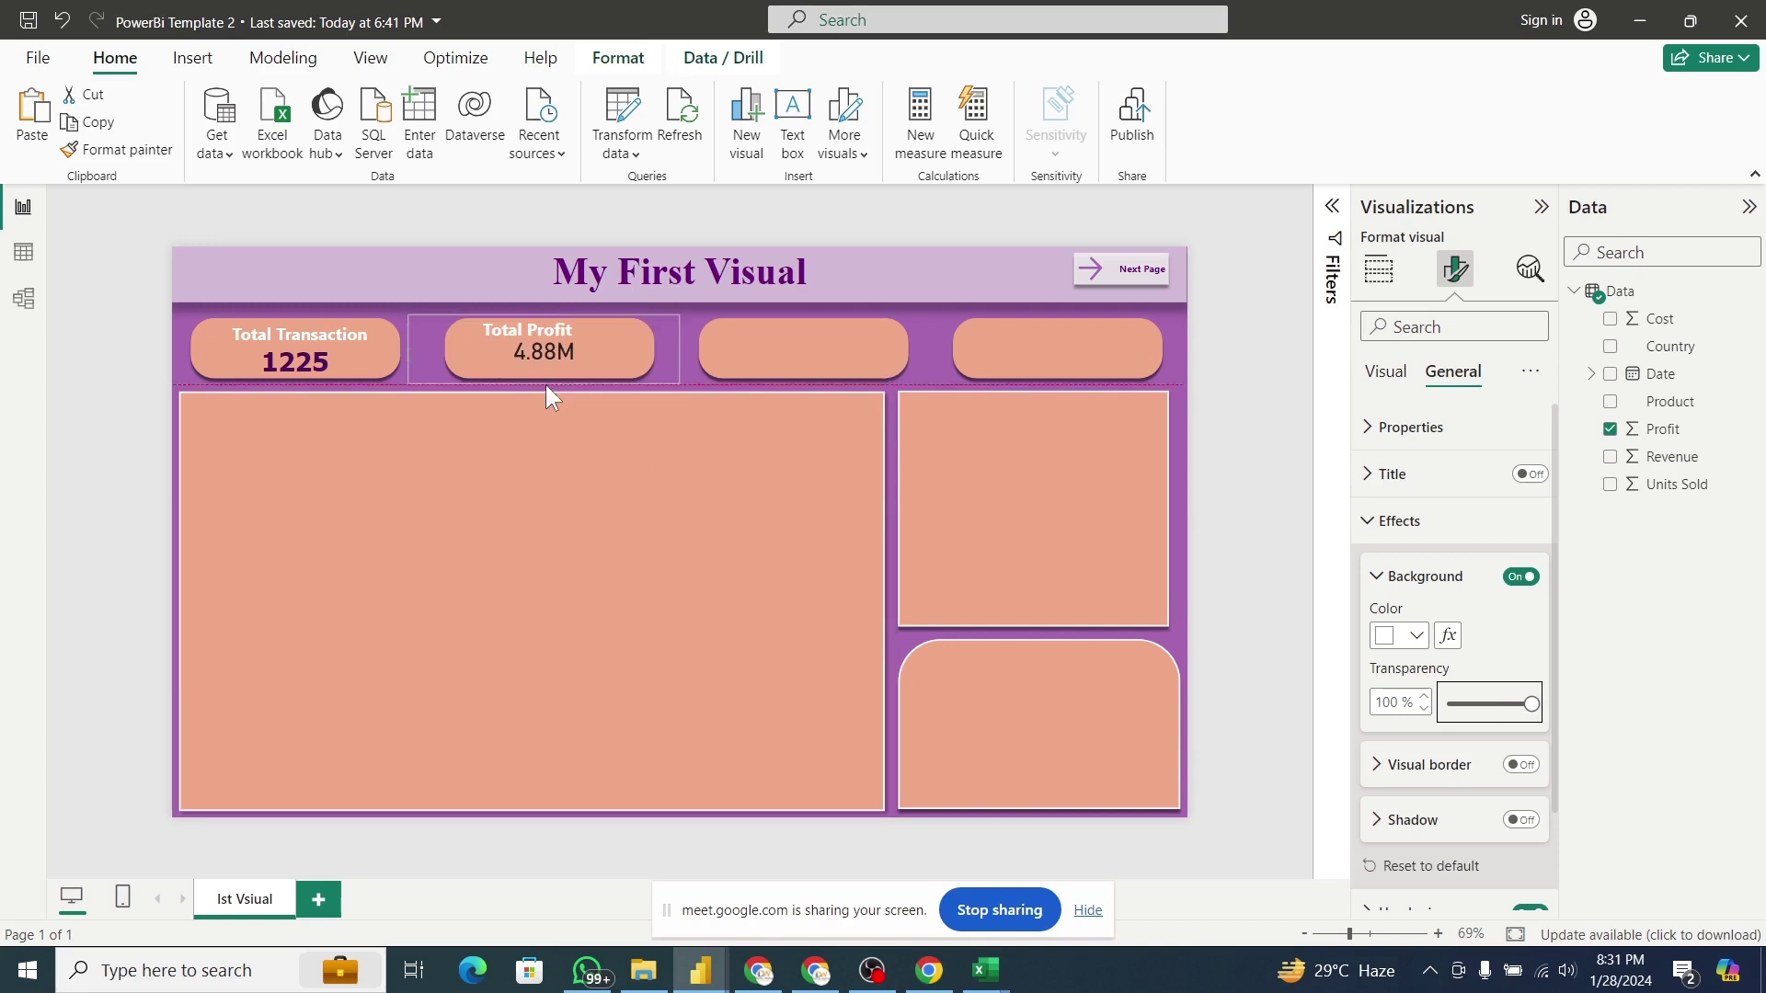
Nudge the "Total Profit" label and the profit card so they sit centred one above the other in the second rounded shape.
{"action": "left_click", "coordinate": [547, 335]}
{"action": "left_click", "coordinate": [546, 329]}
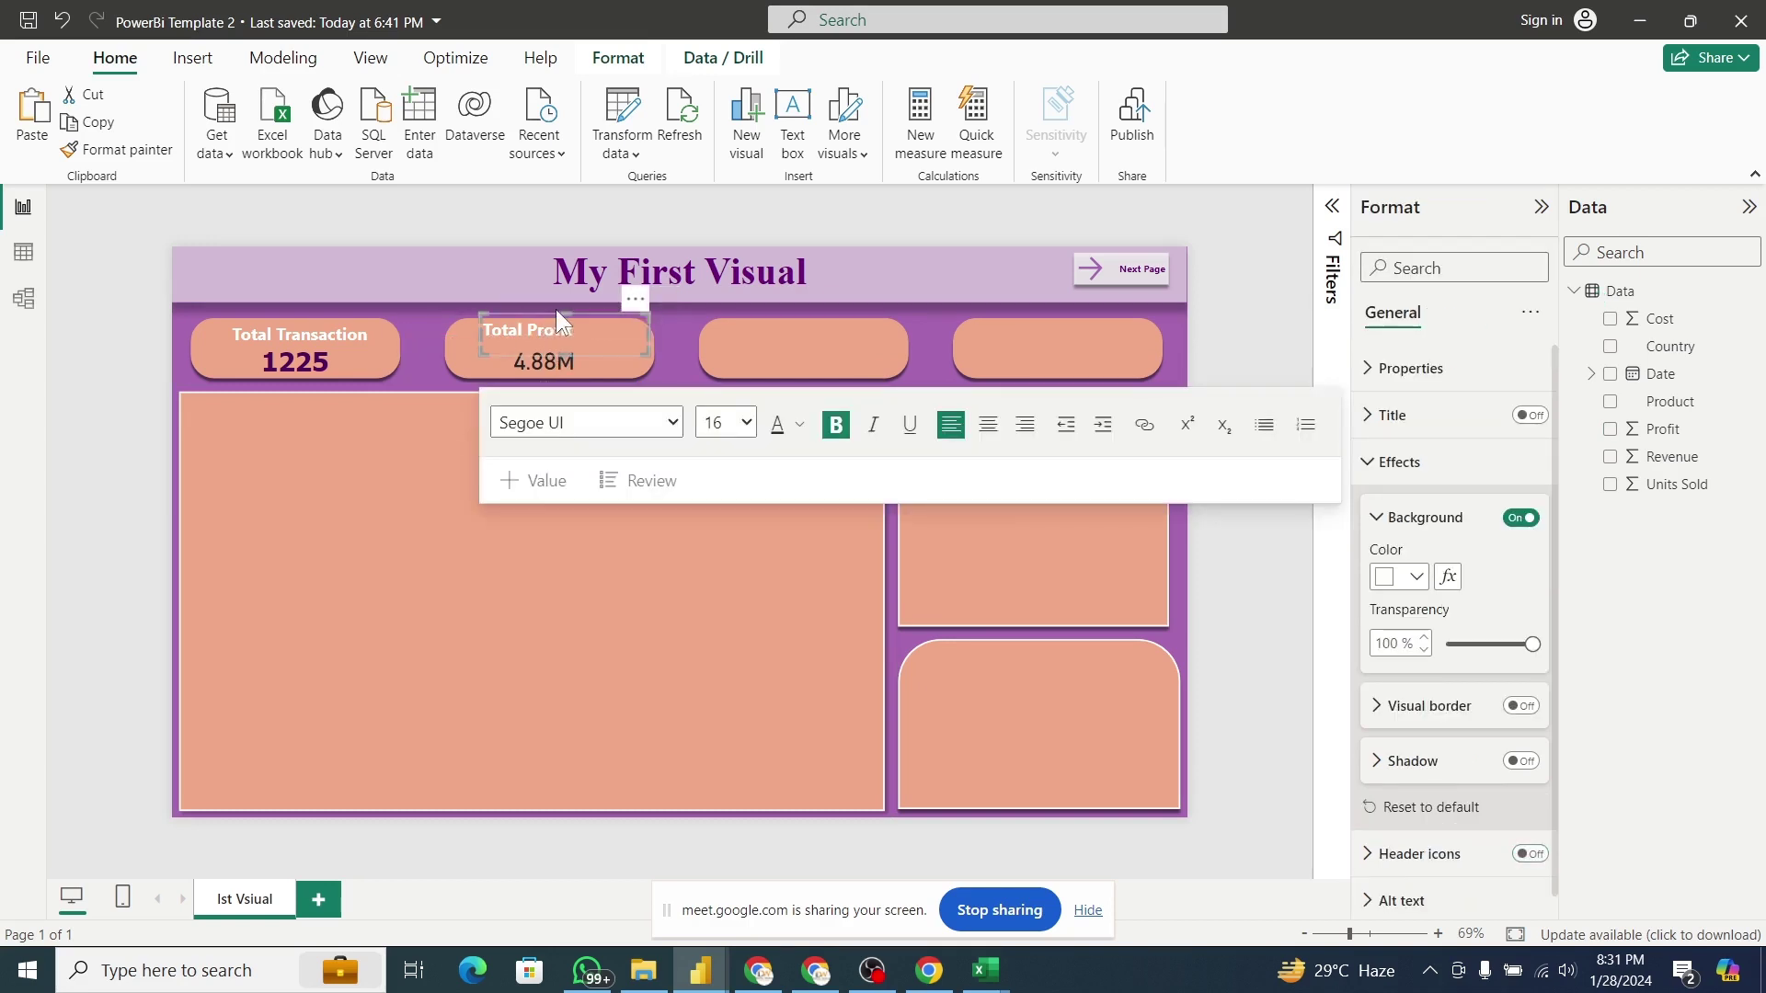
{"action": "key", "text": "Escape"}
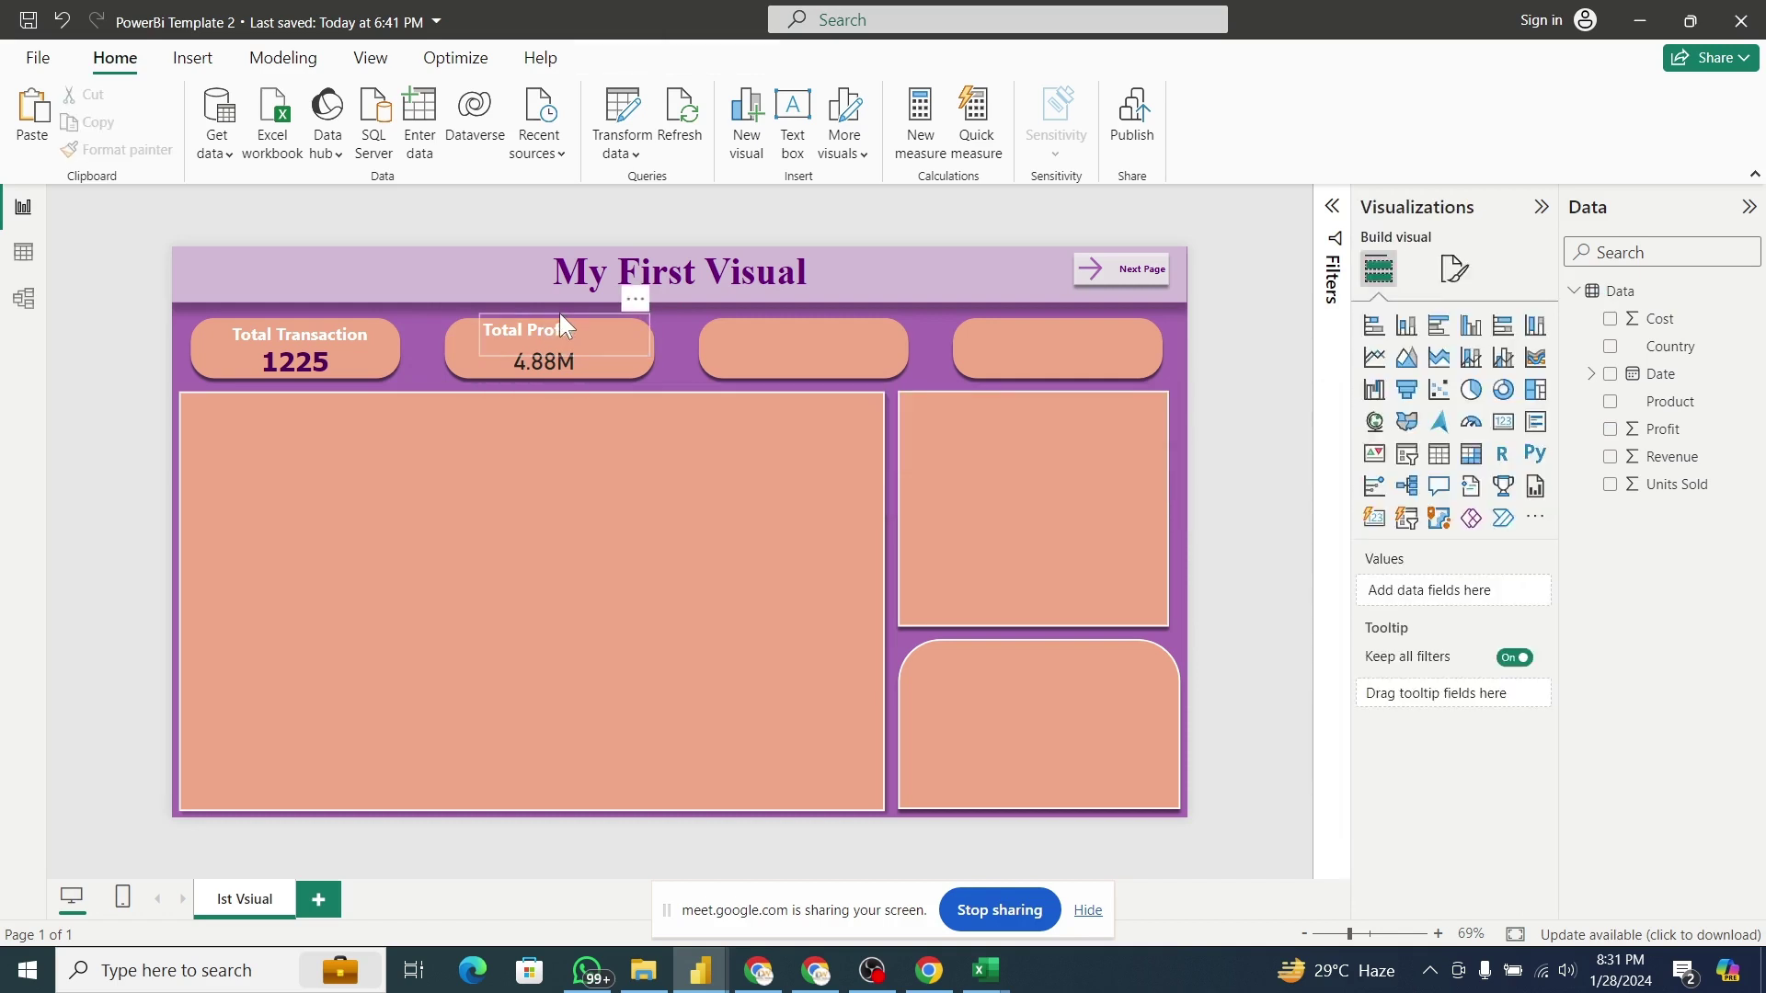
{"action": "left_click", "coordinate": [563, 318]}
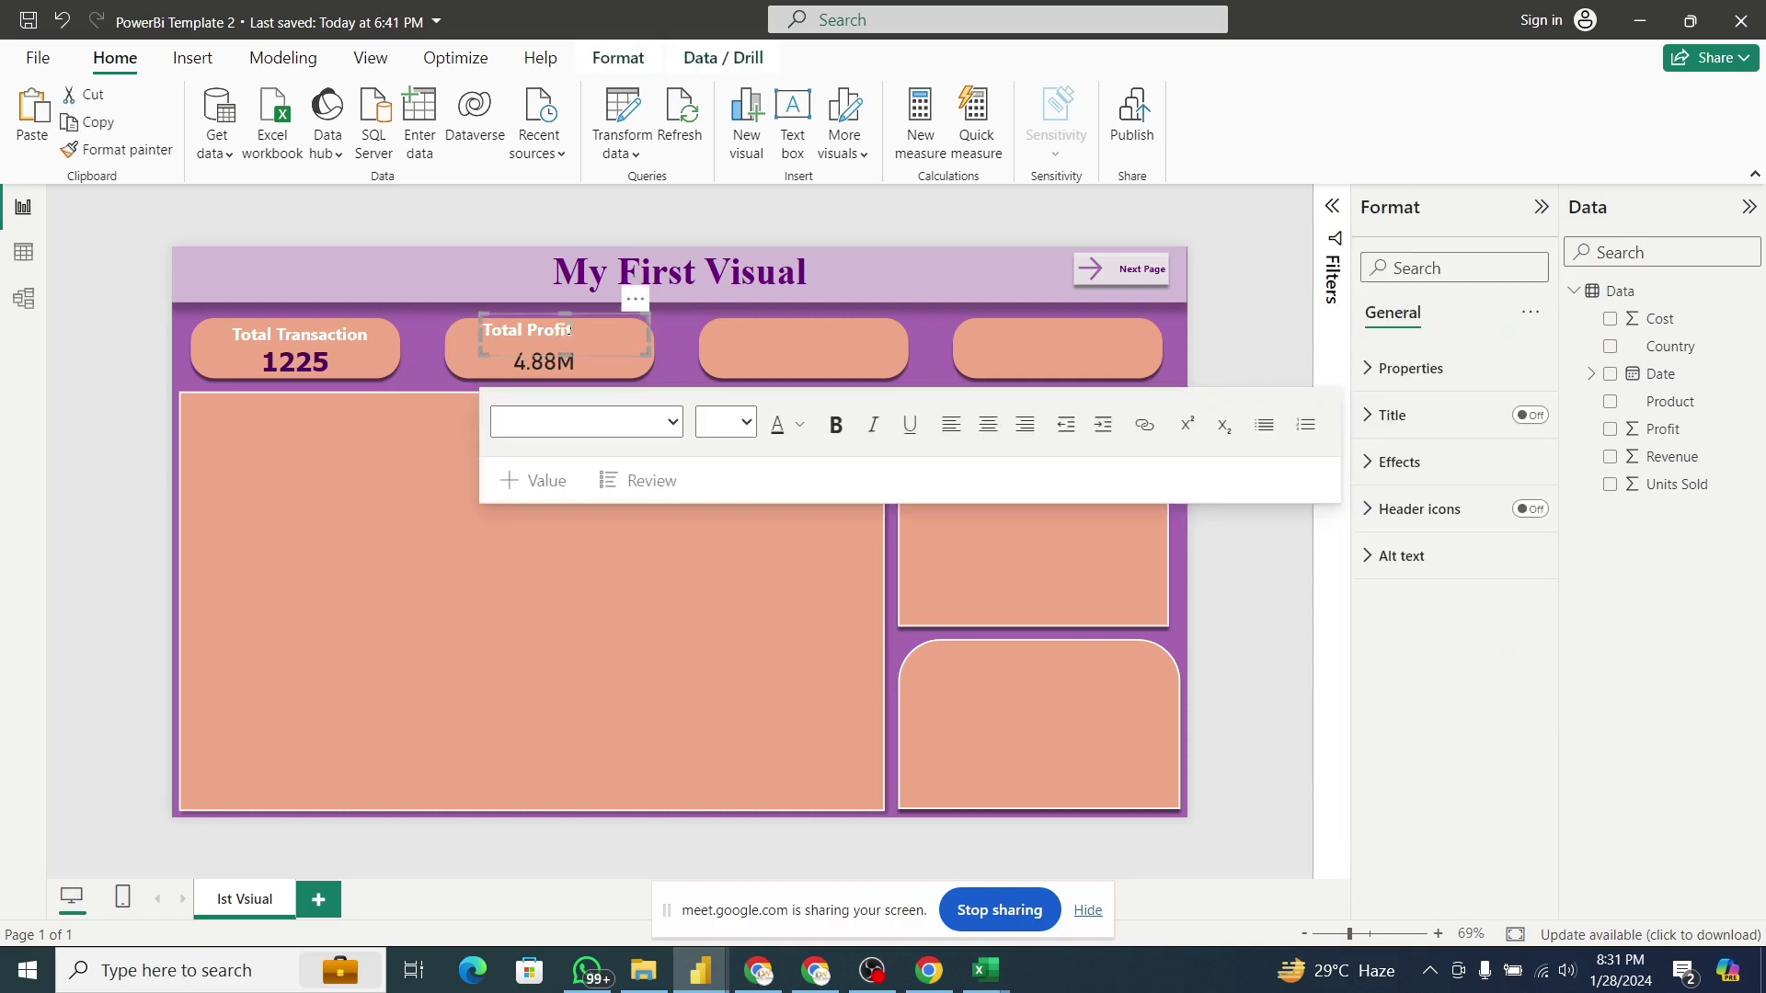
{"action": "key", "text": "Right"}
{"action": "key", "text": "Right"}
{"action": "key", "text": "Right"}
{"action": "key", "text": "Right"}
{"action": "key", "text": "Right"}
{"action": "key", "text": "Right"}
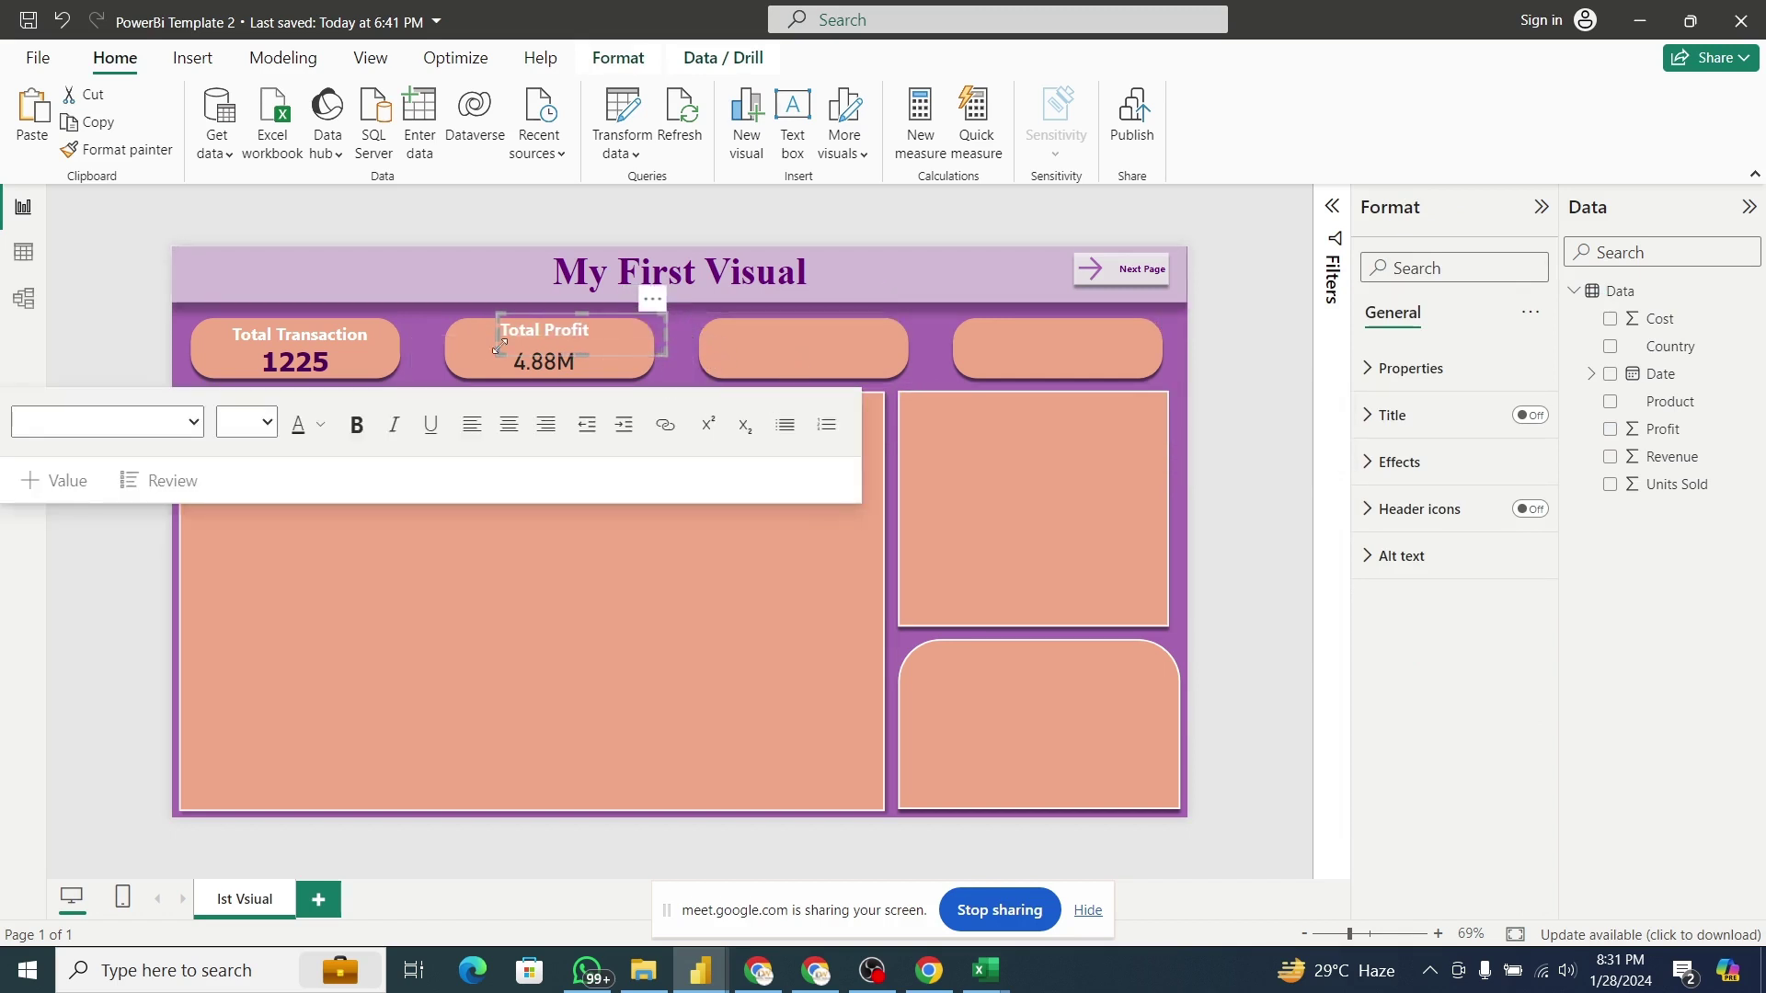
{"action": "left_click", "coordinate": [530, 368]}
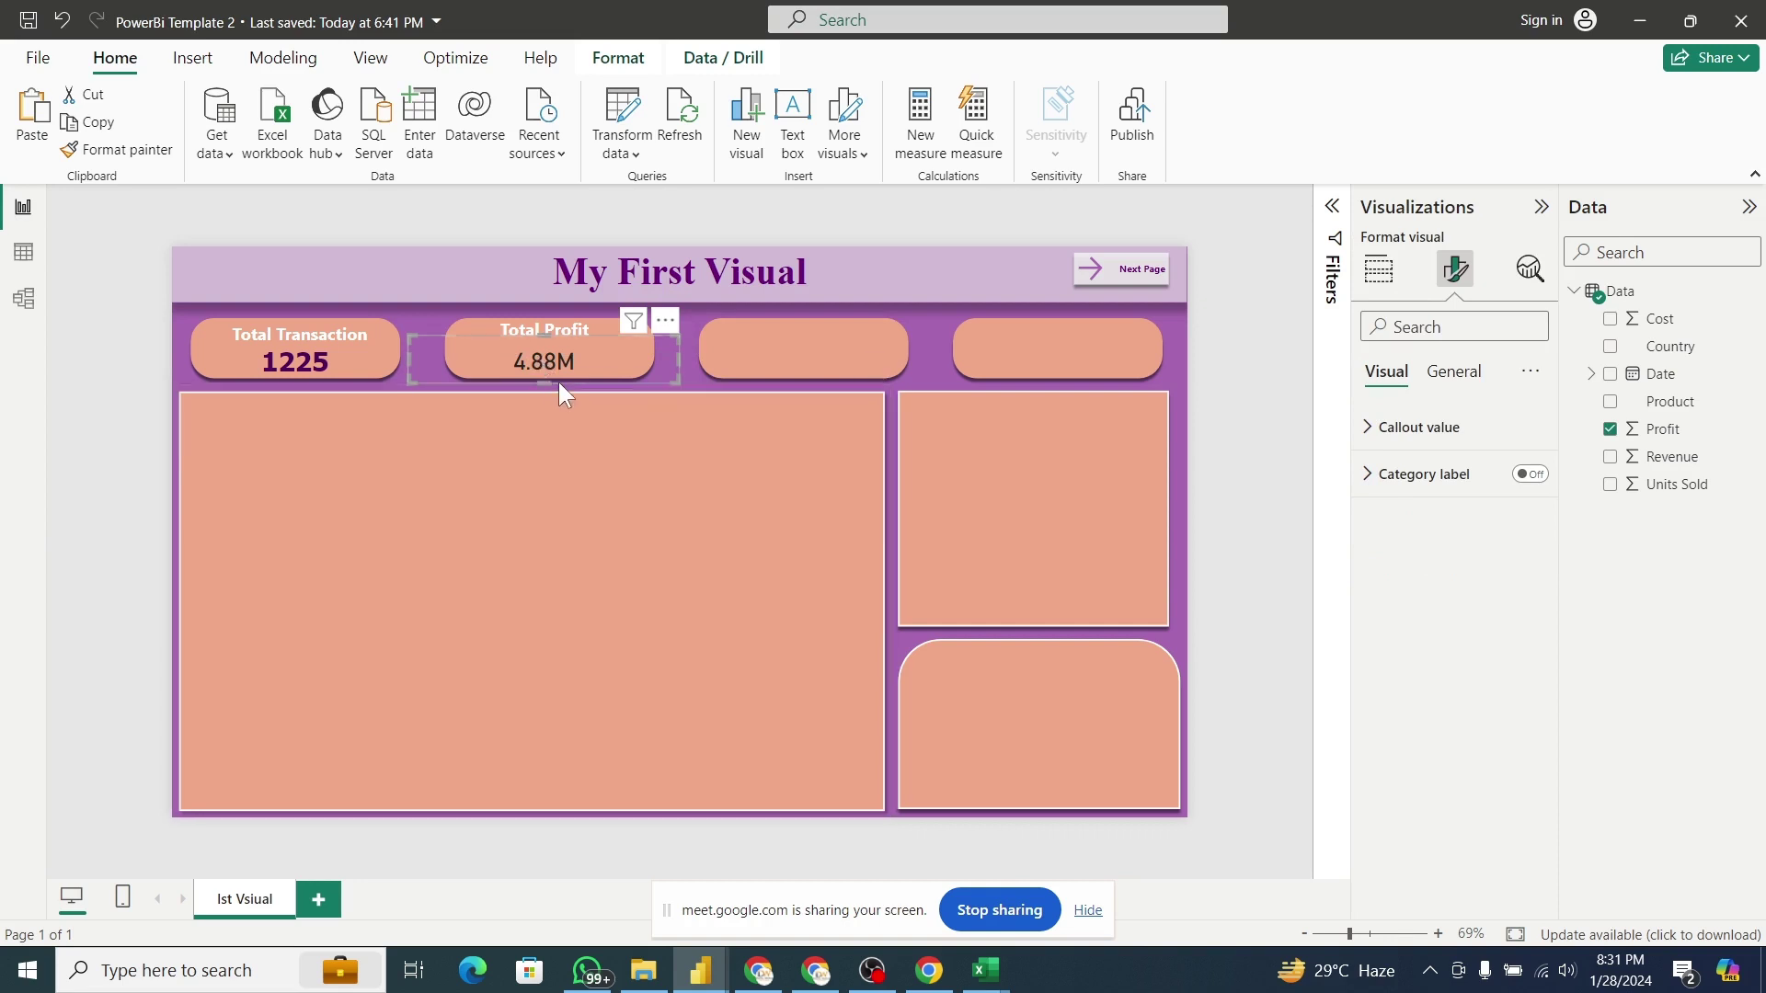
{"action": "left_click_drag", "start_coordinate": [559, 380], "coordinate": [559, 373]}
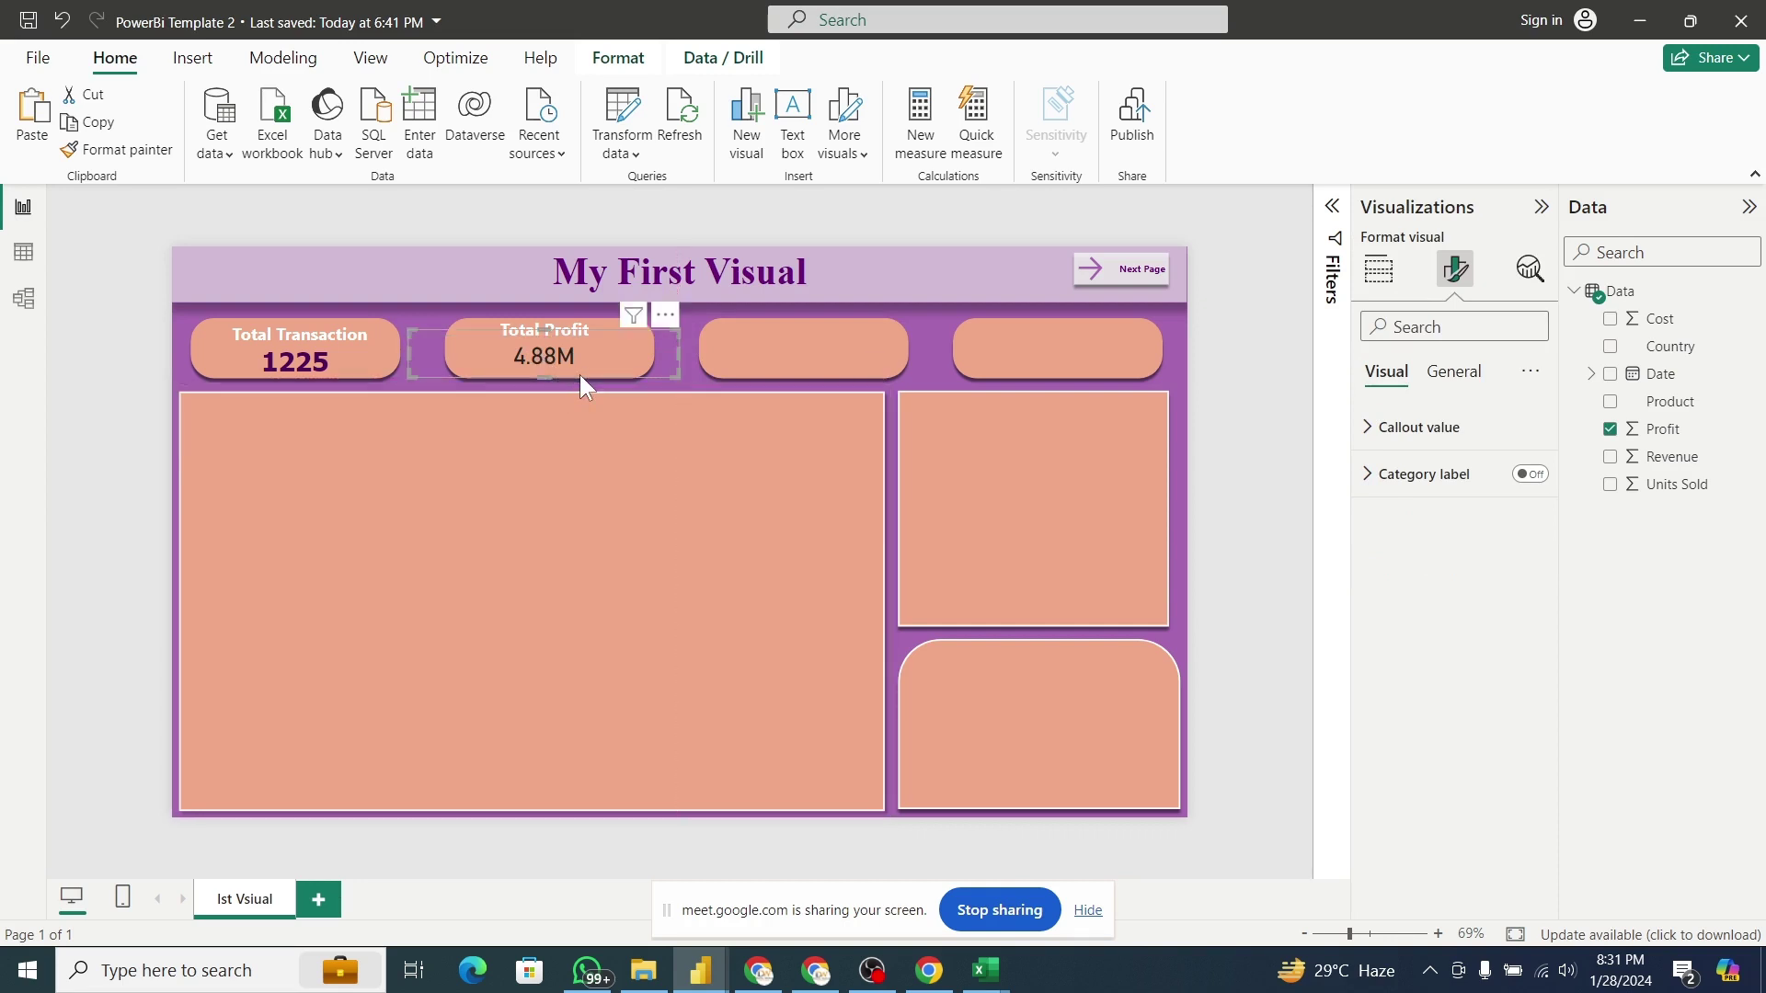
Make the profit card's callout value bold and theme purple, using the Total Transaction card's callout formatting as reference.
{"action": "left_click", "coordinate": [1405, 429]}
{"action": "left_click", "coordinate": [1384, 537]}
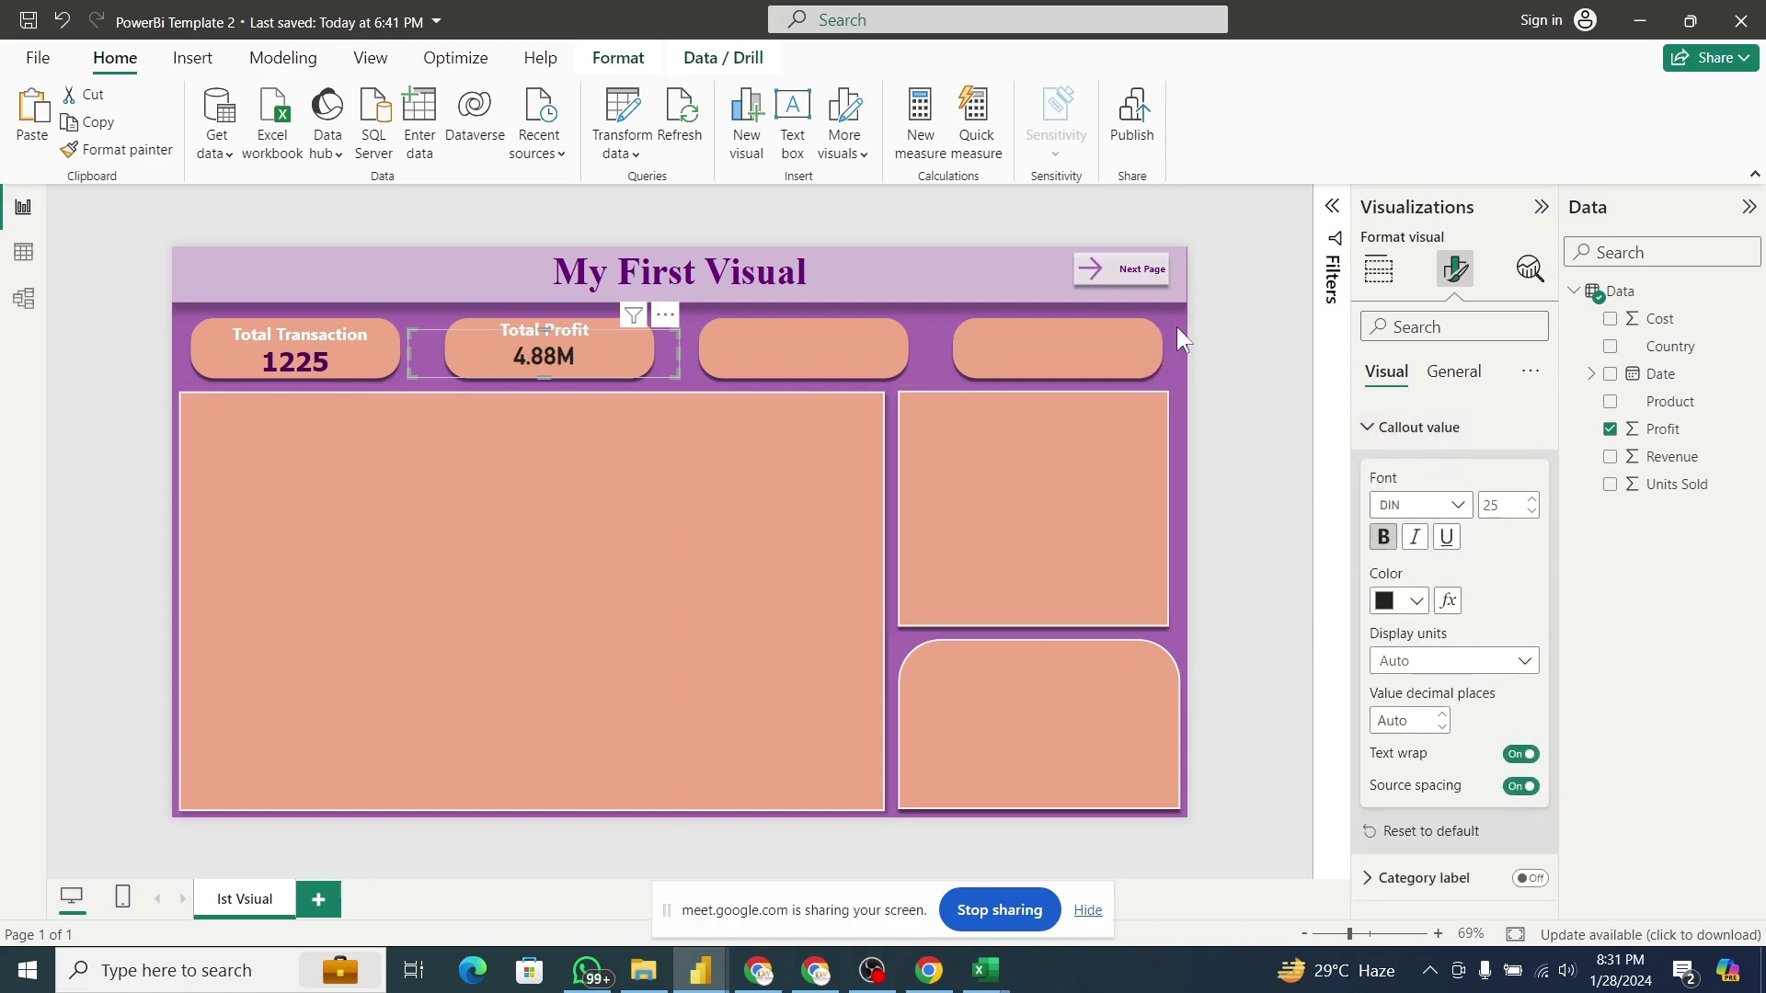
{"action": "left_click", "coordinate": [296, 362]}
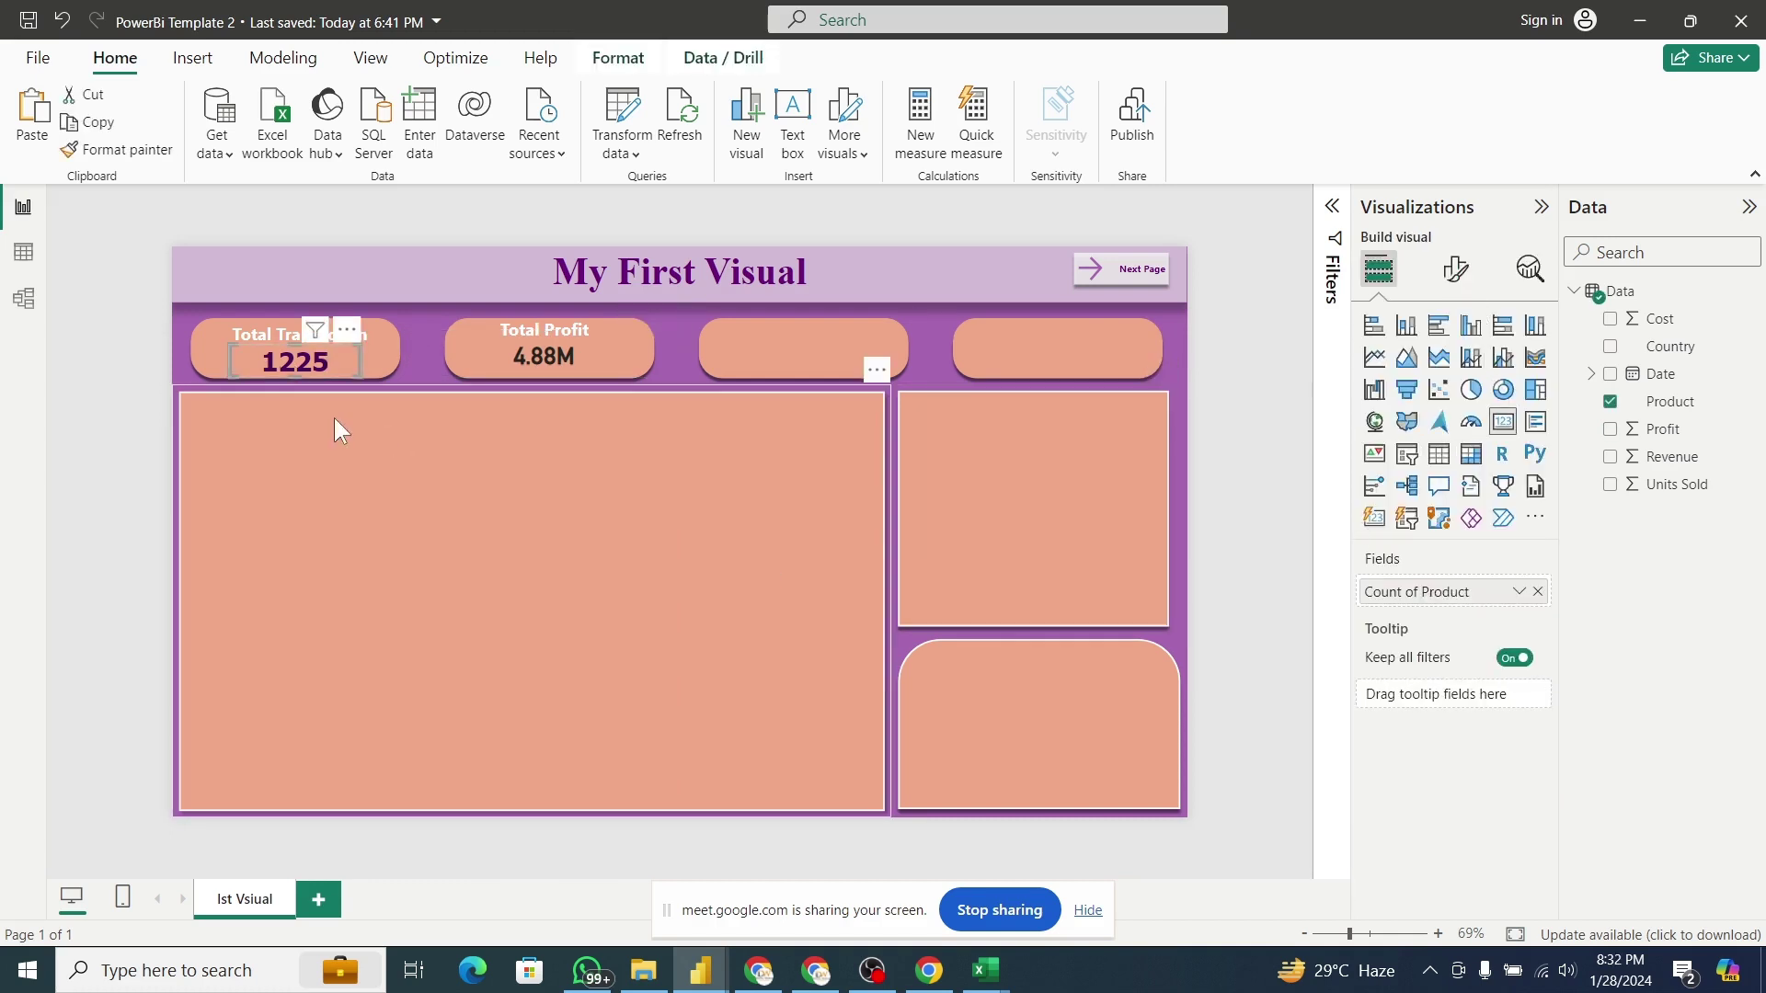
{"action": "left_click", "coordinate": [1455, 268]}
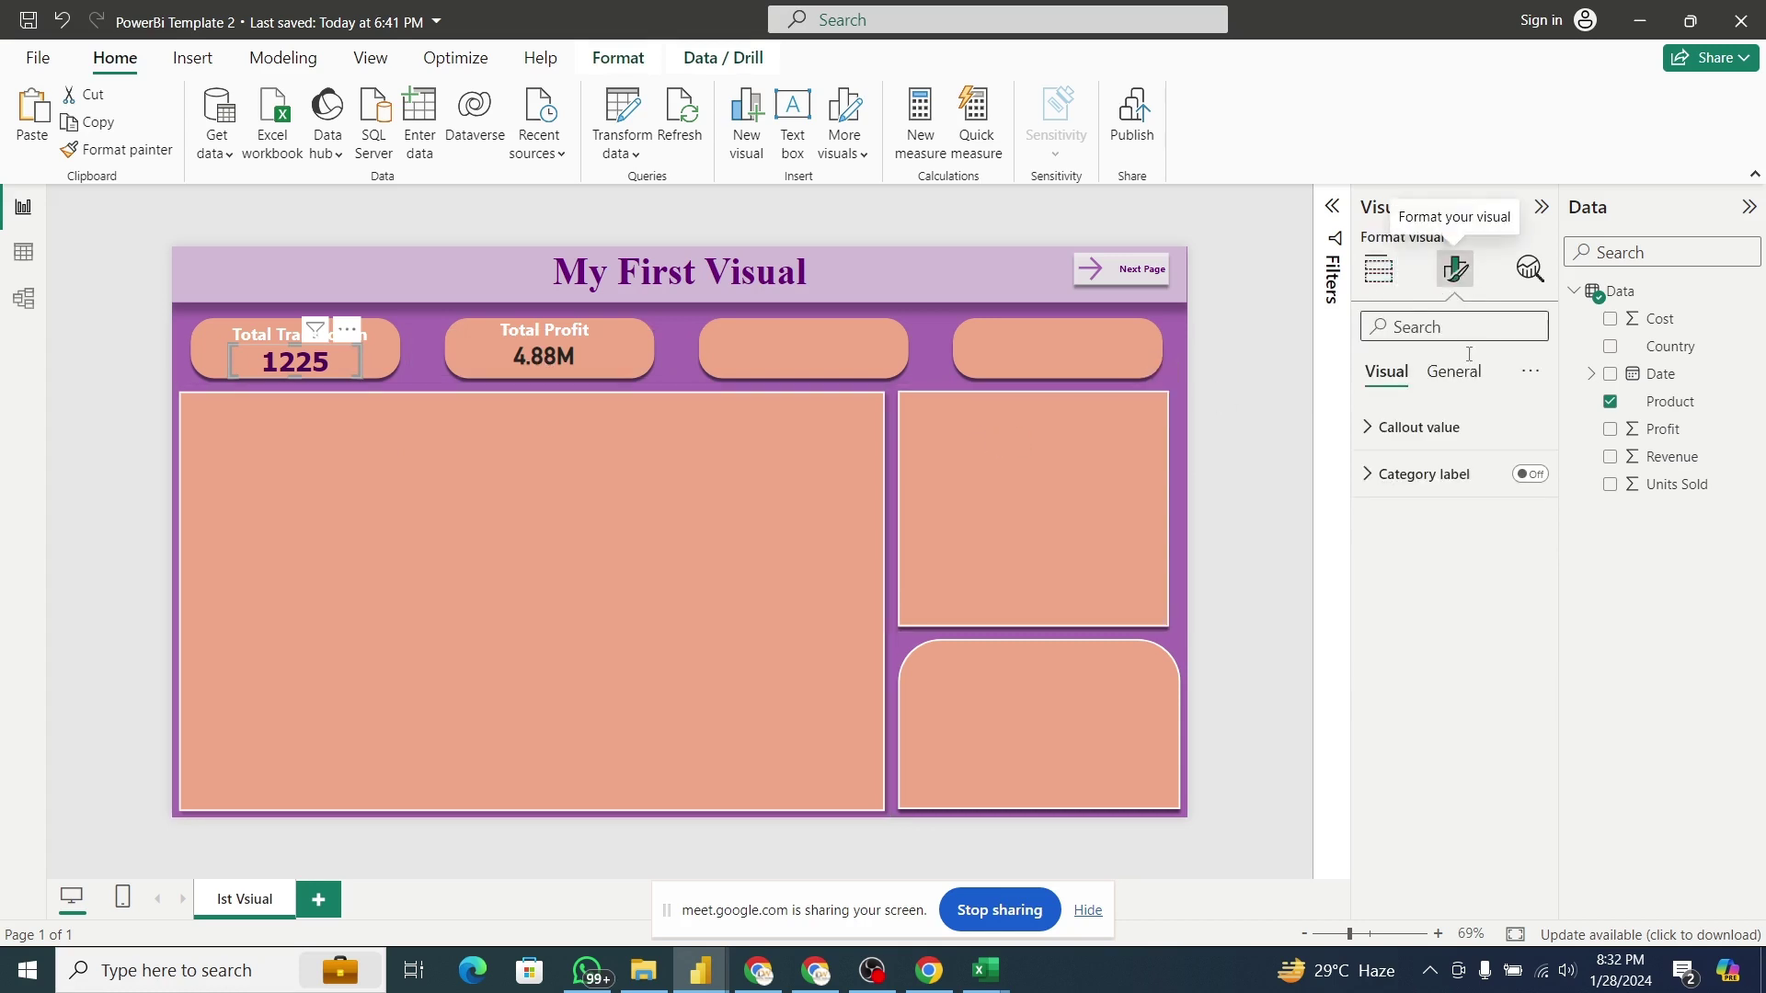
{"action": "left_click", "coordinate": [1444, 429]}
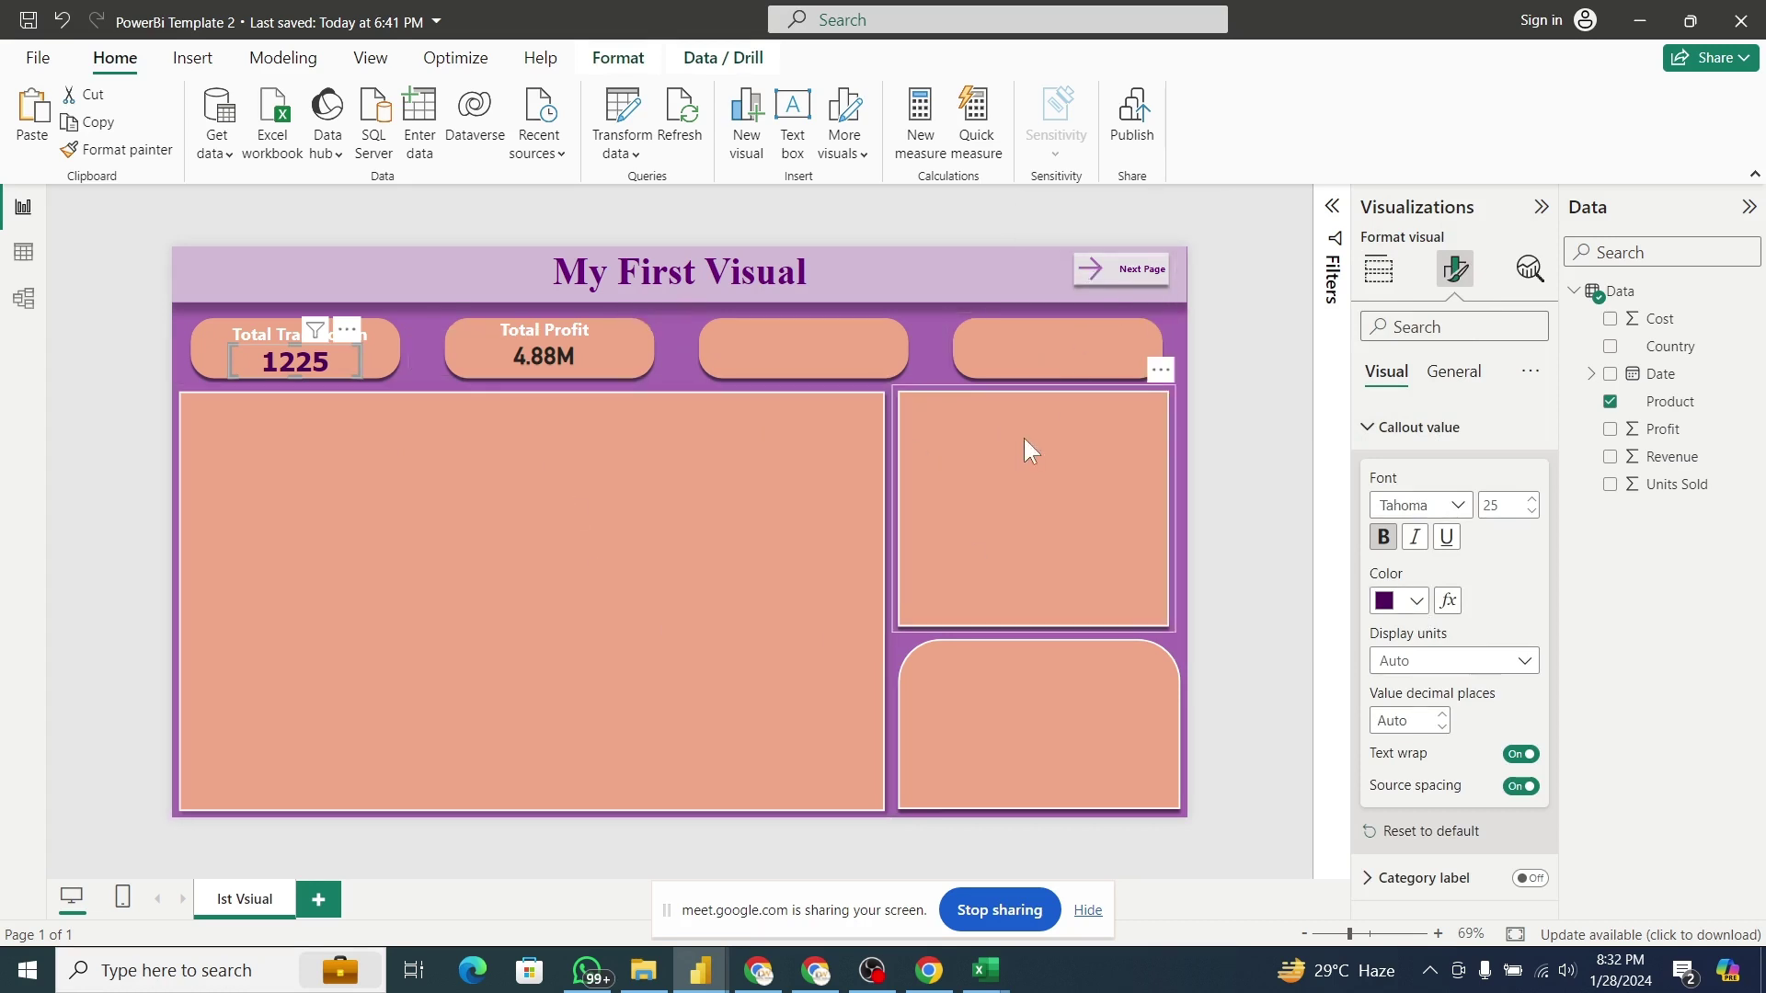
{"action": "left_click", "coordinate": [559, 368]}
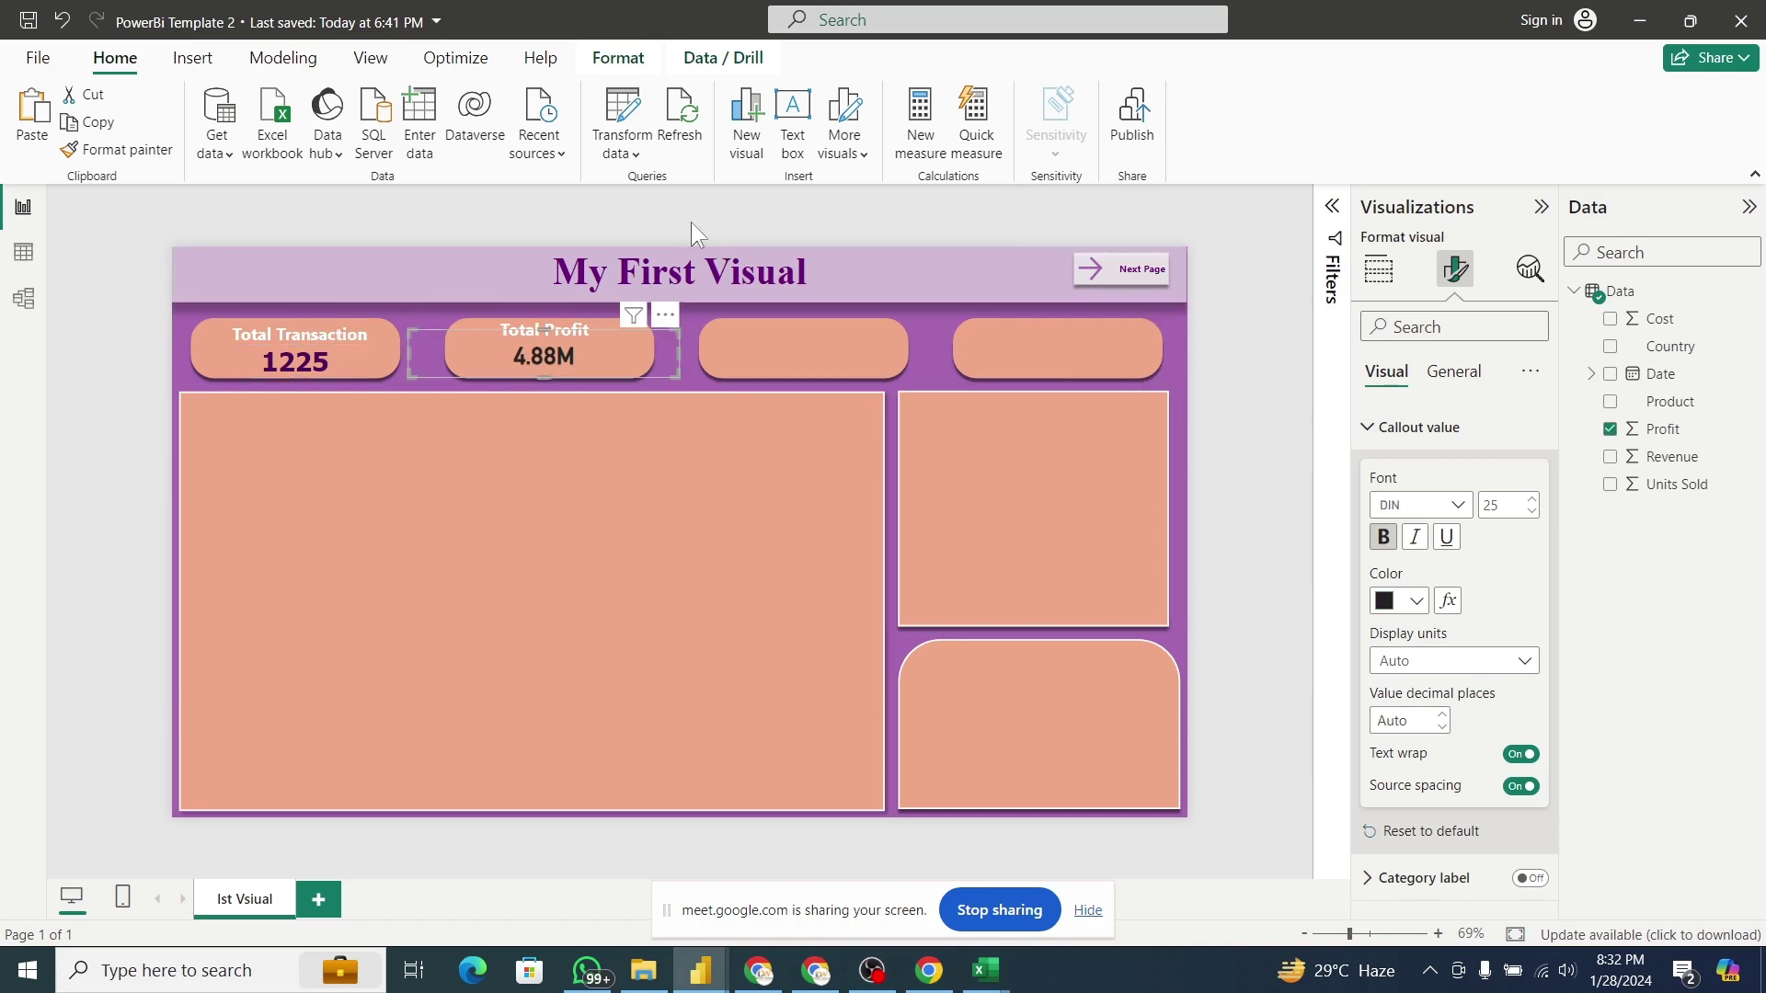
{"action": "left_click", "coordinate": [1408, 601]}
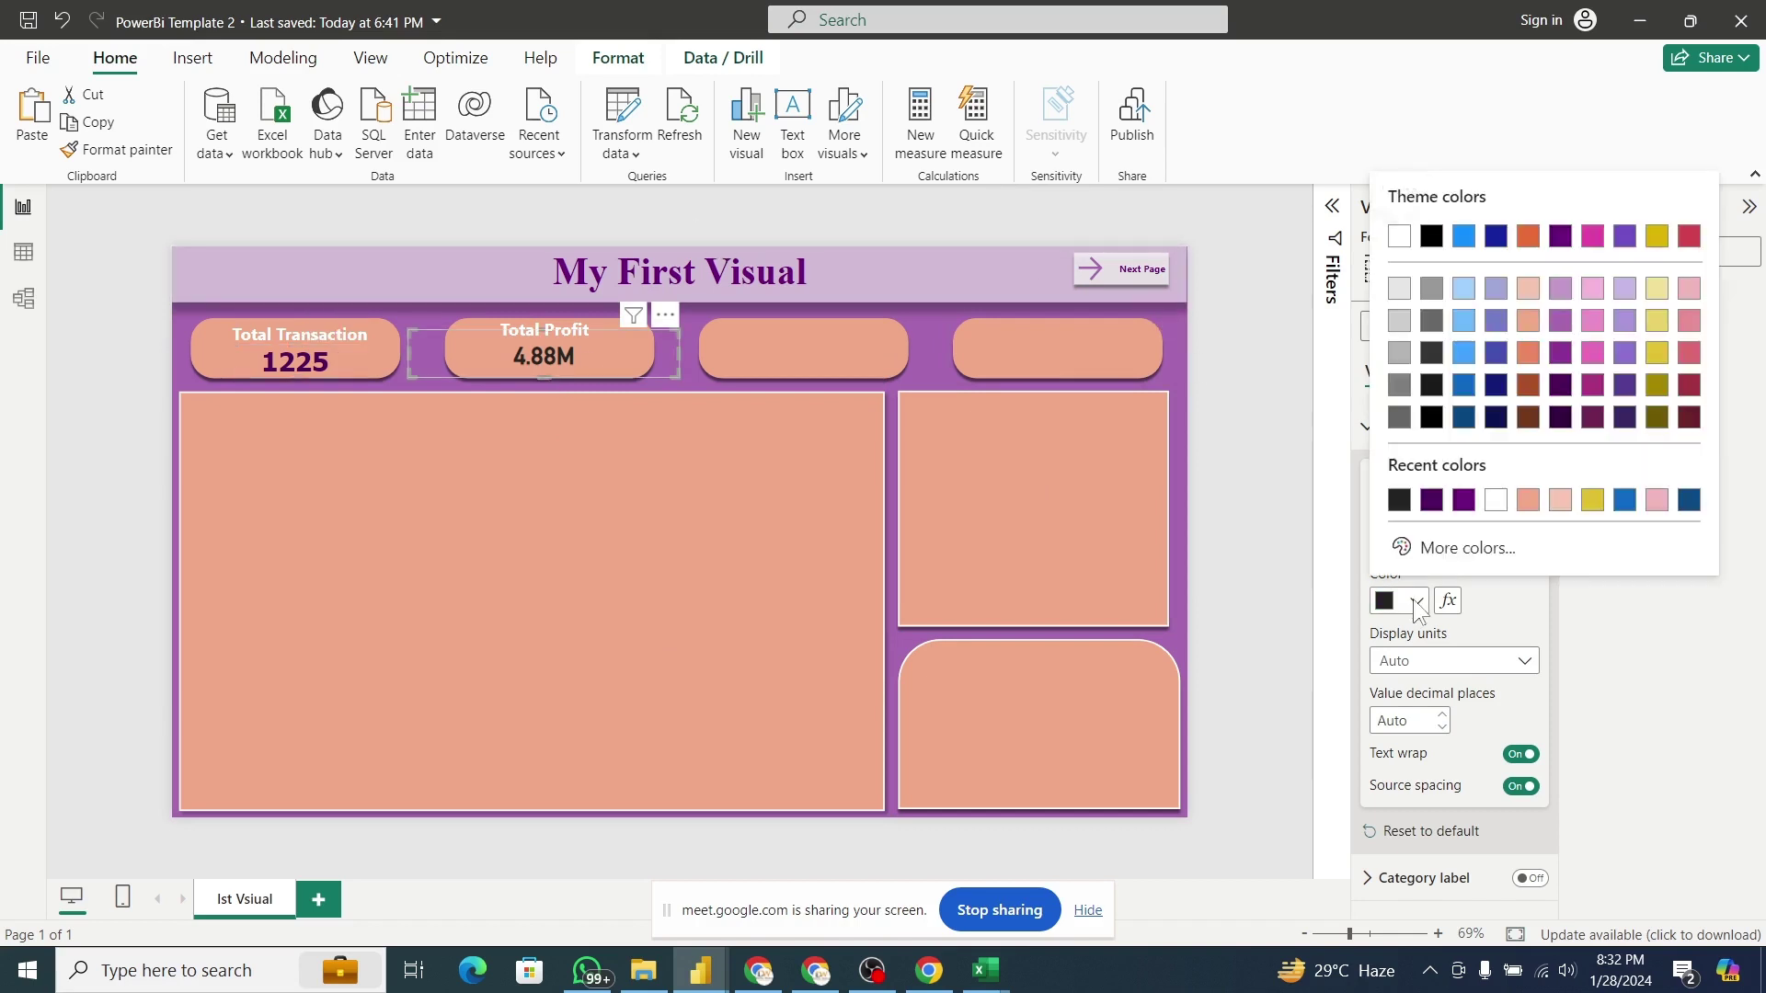
{"action": "left_click", "coordinate": [1563, 235]}
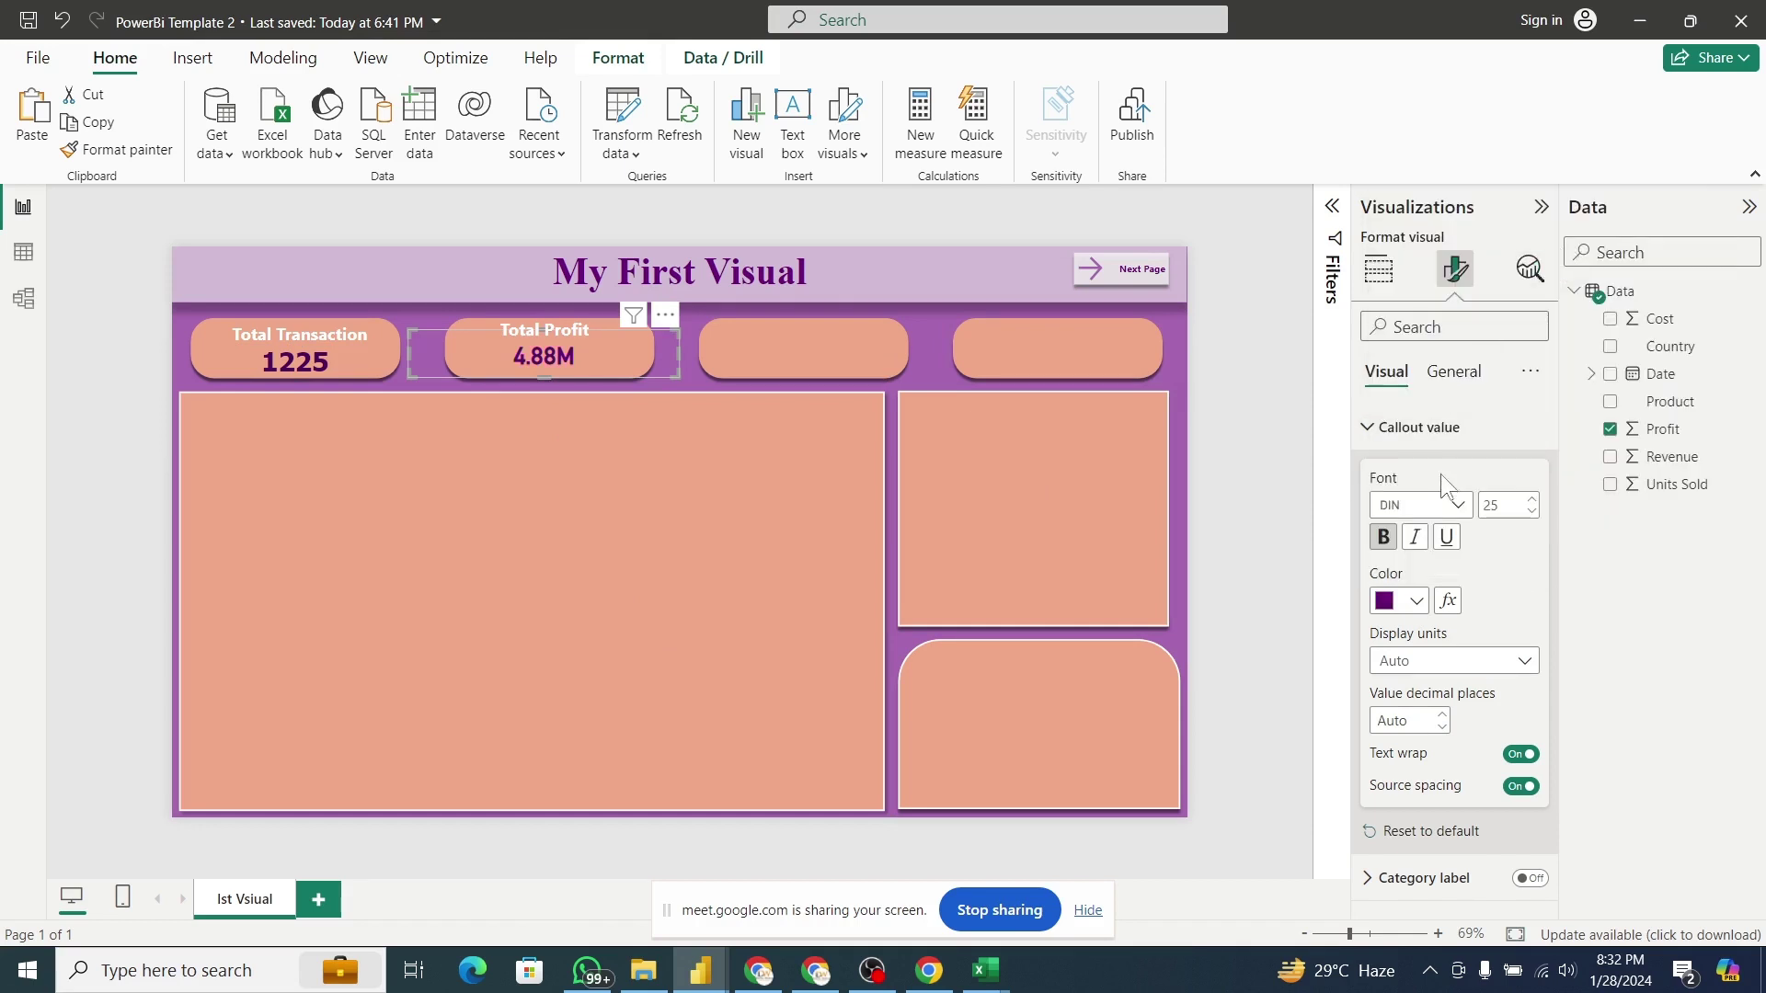
Set the Total Transaction card's callout value to the theme purple and its font to DIN.
{"action": "left_click", "coordinate": [311, 372]}
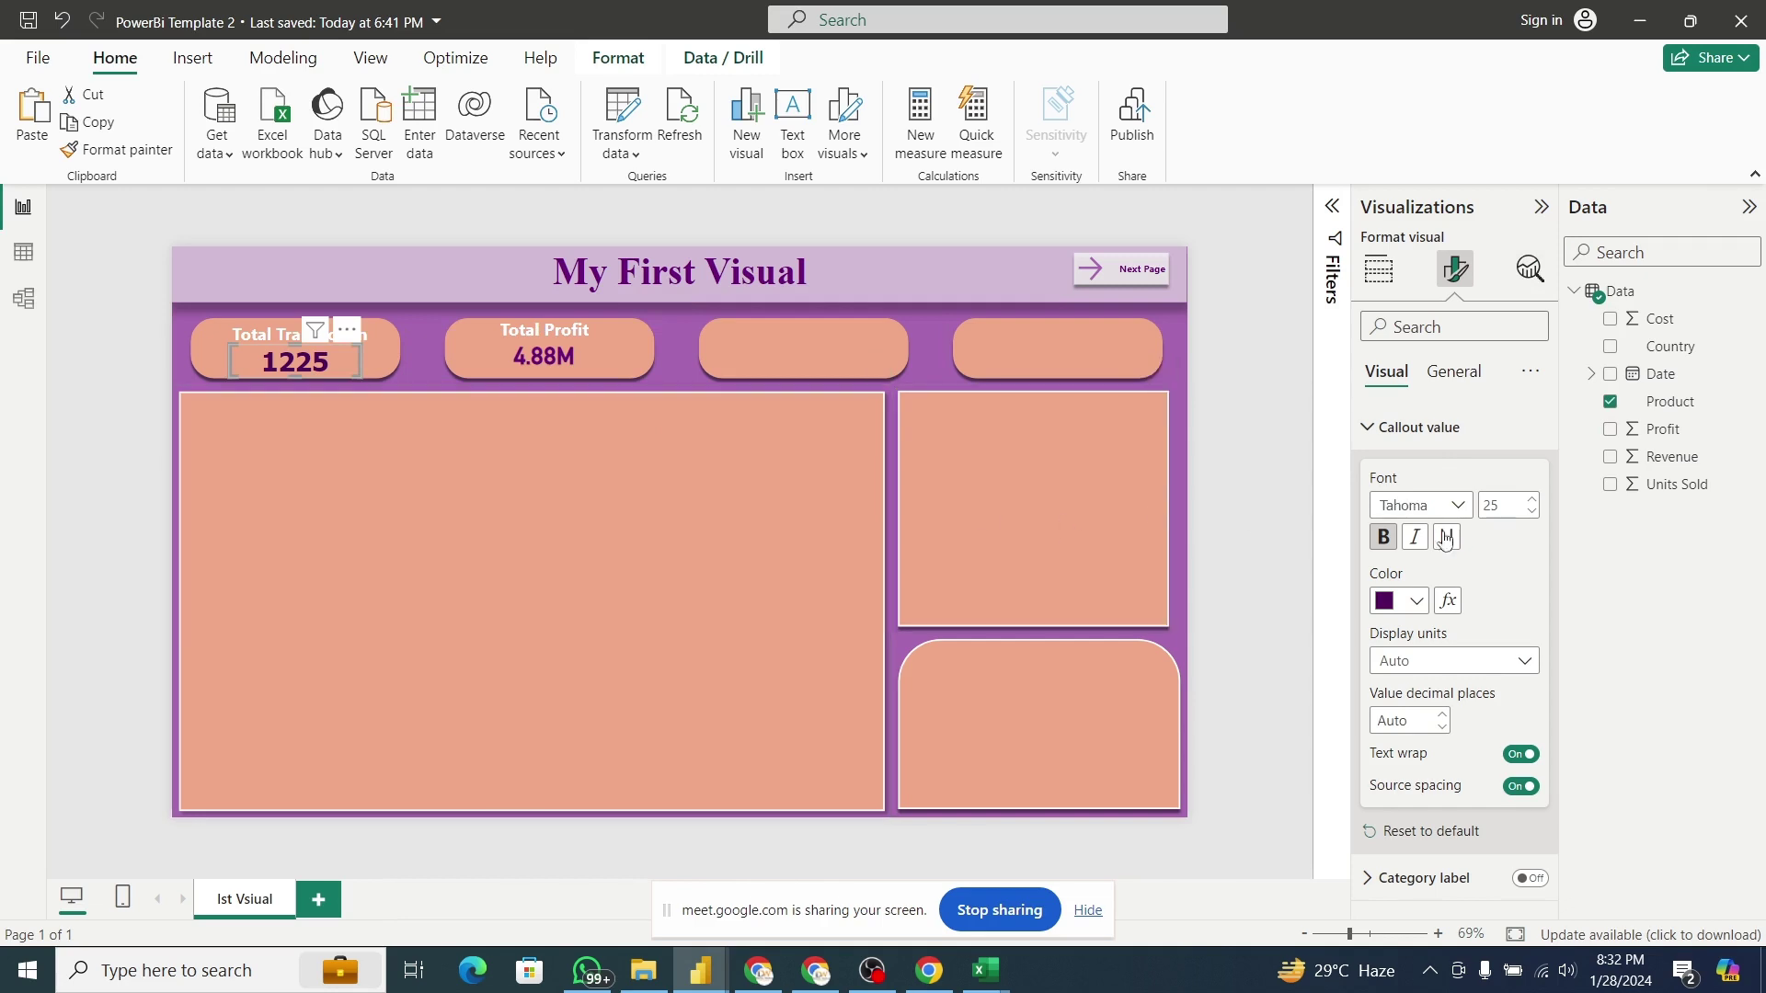
{"action": "left_click", "coordinate": [1415, 602]}
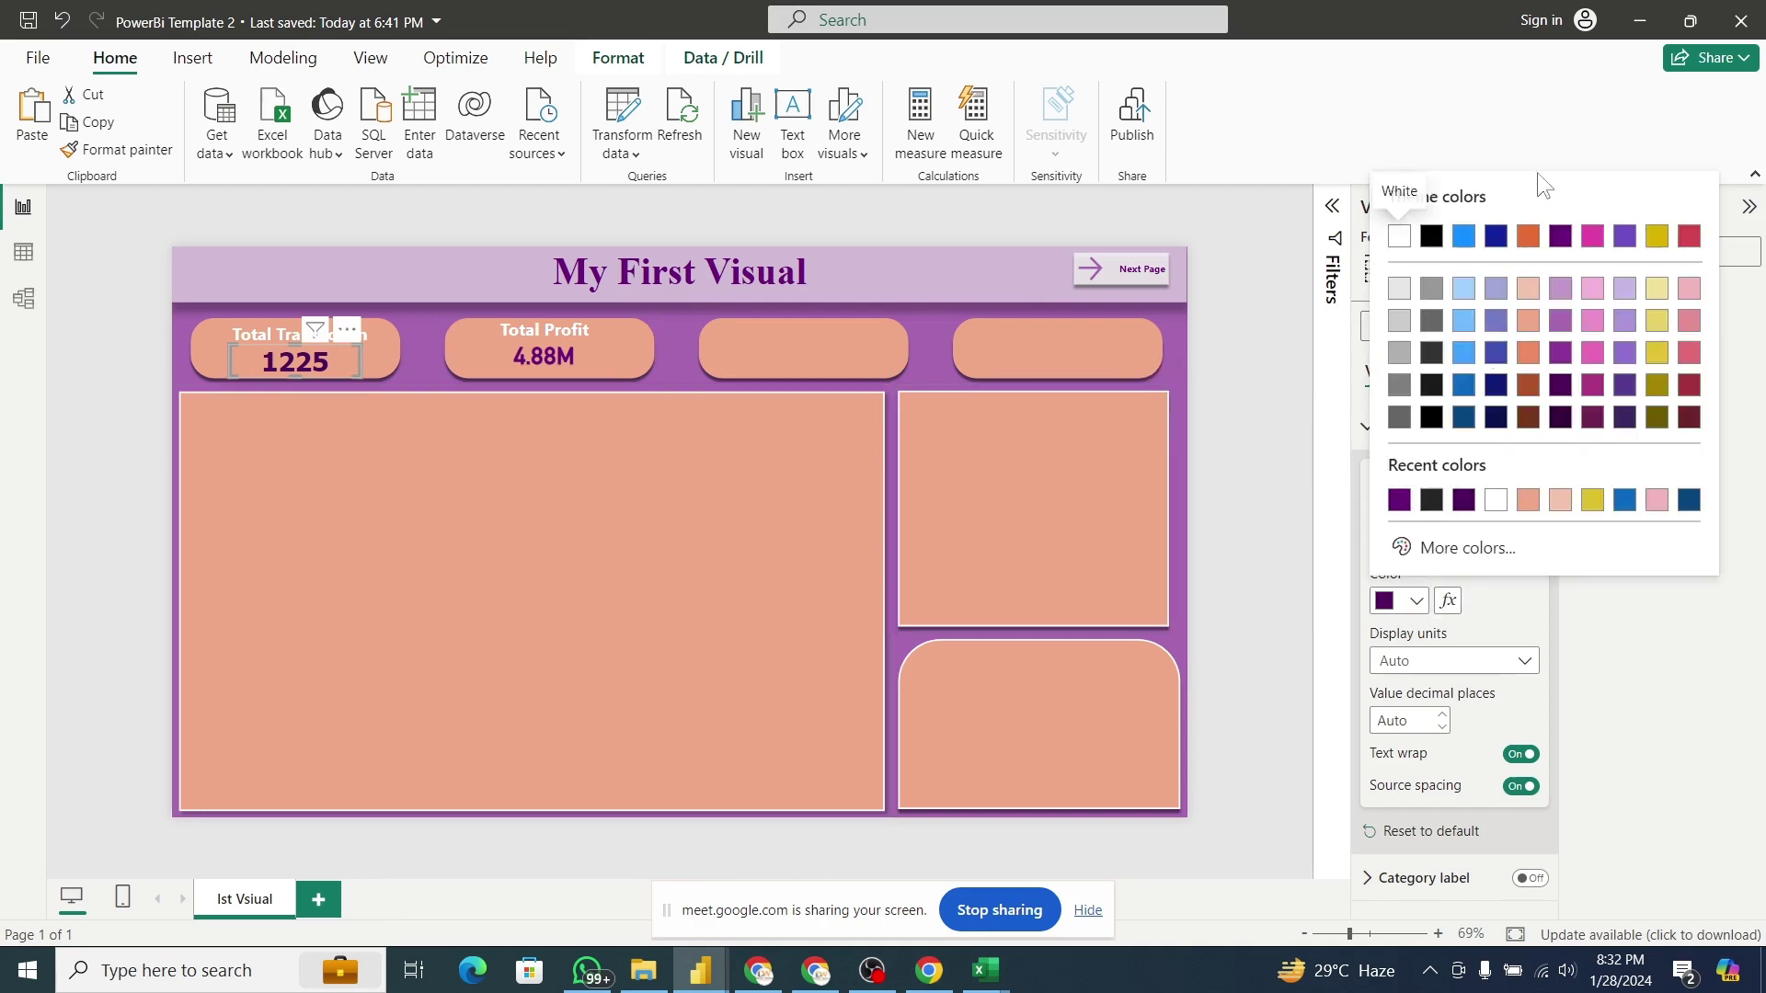
{"action": "left_click", "coordinate": [1561, 239]}
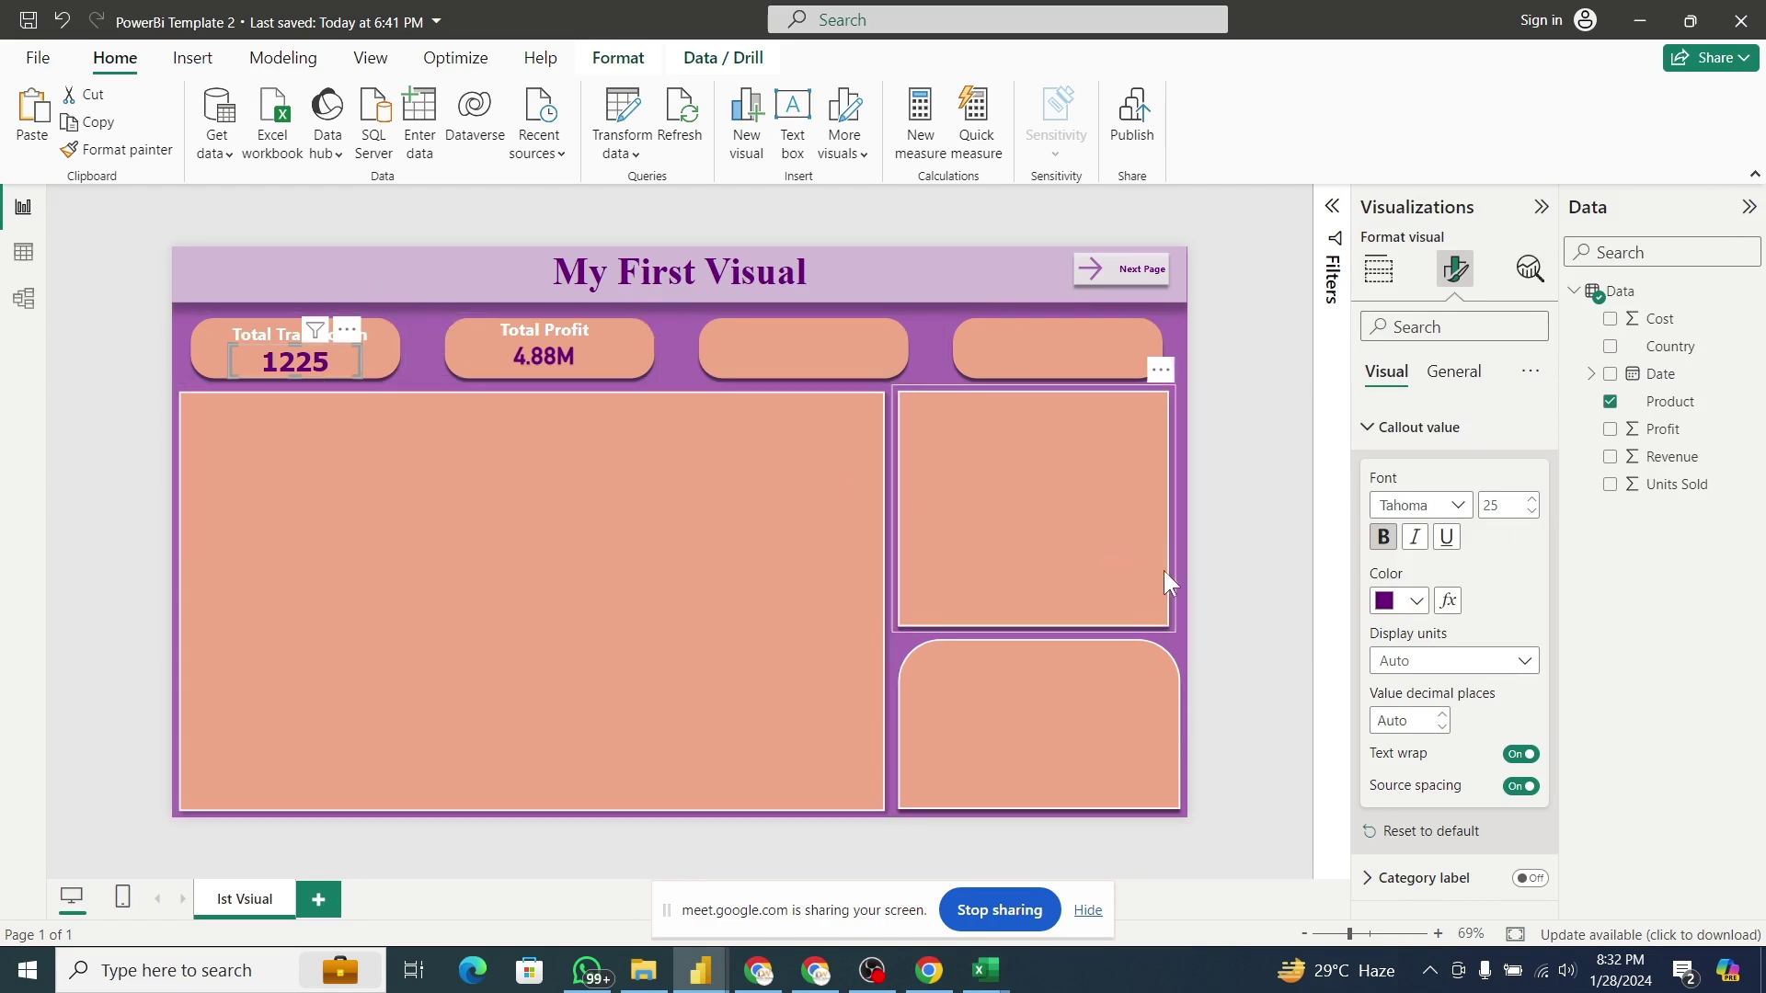
{"action": "right_click", "coordinate": [1393, 507]}
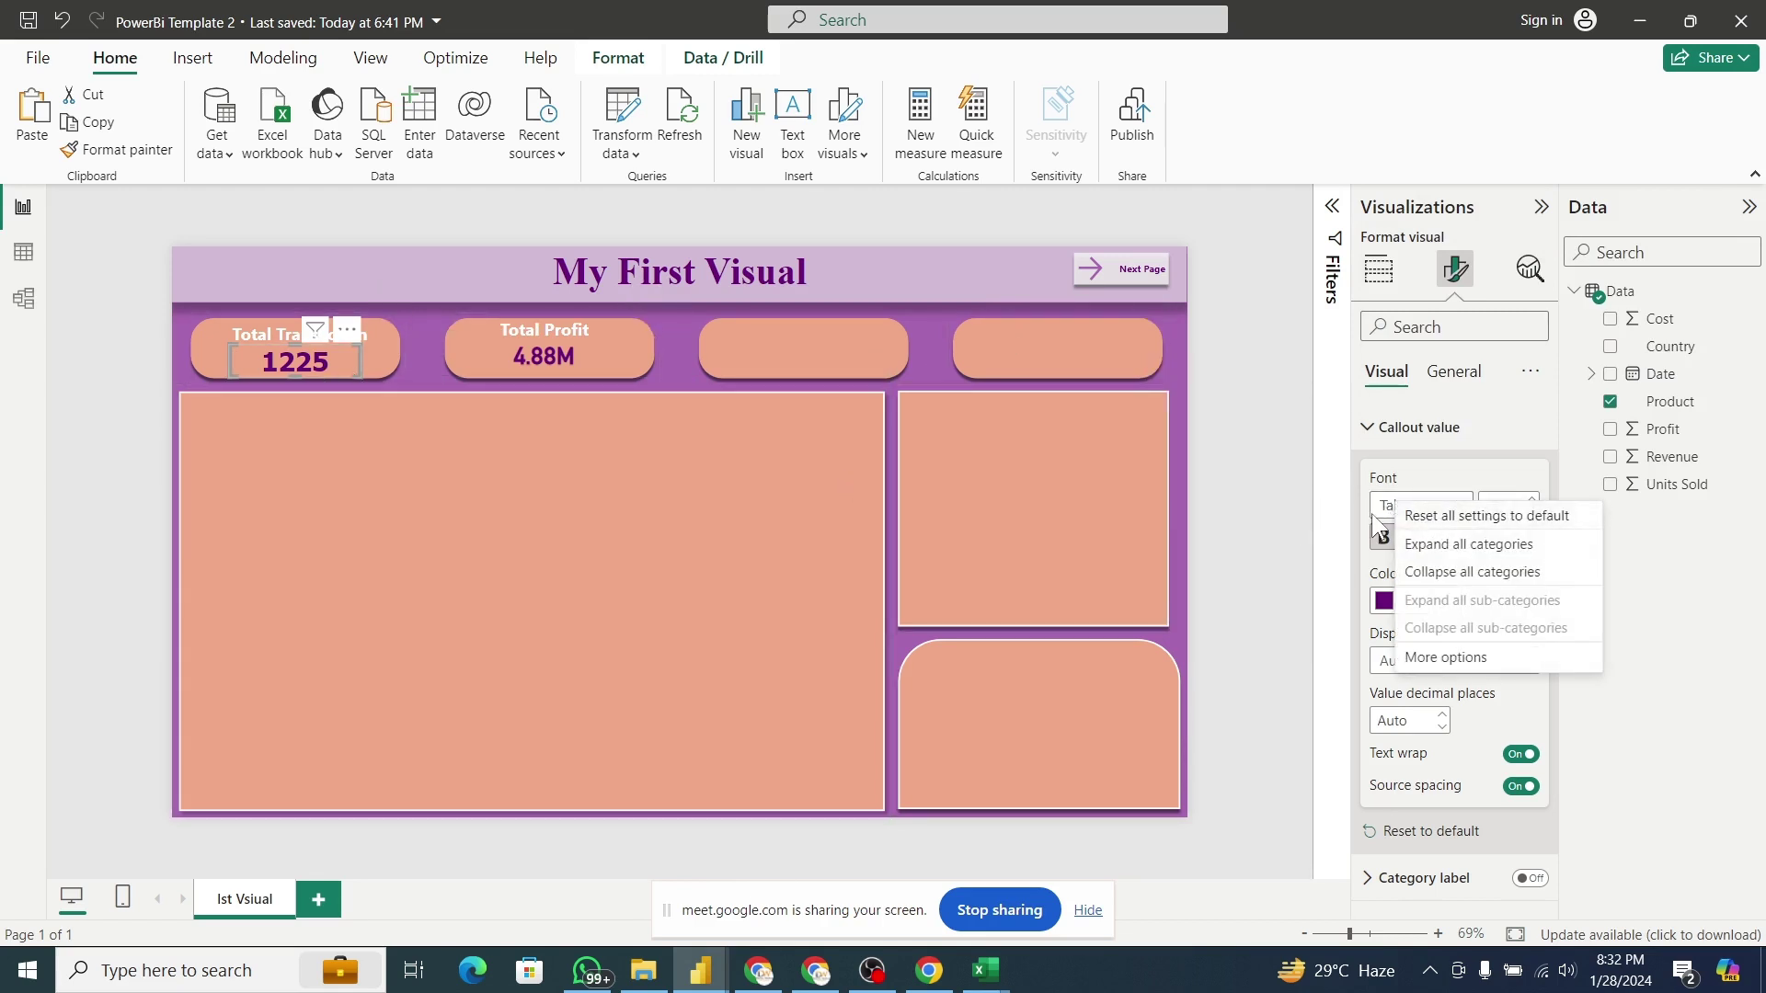
{"action": "left_click", "coordinate": [1373, 515]}
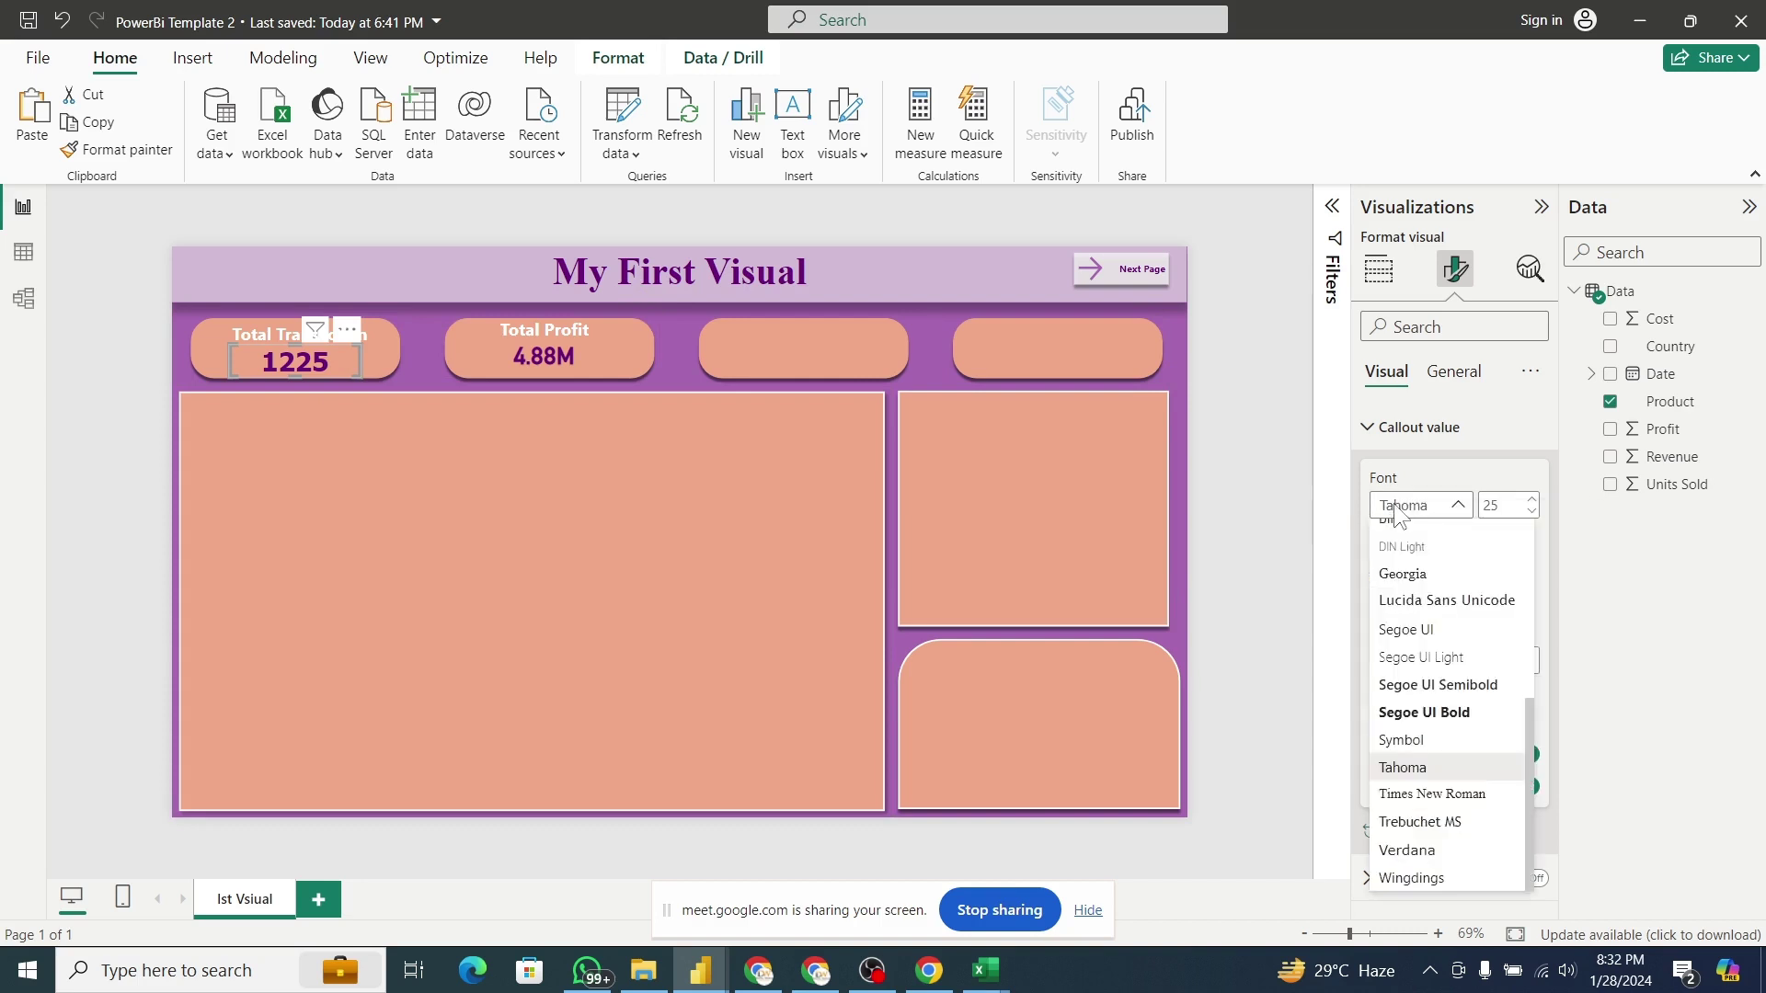
{"action": "left_click", "coordinate": [1422, 546]}
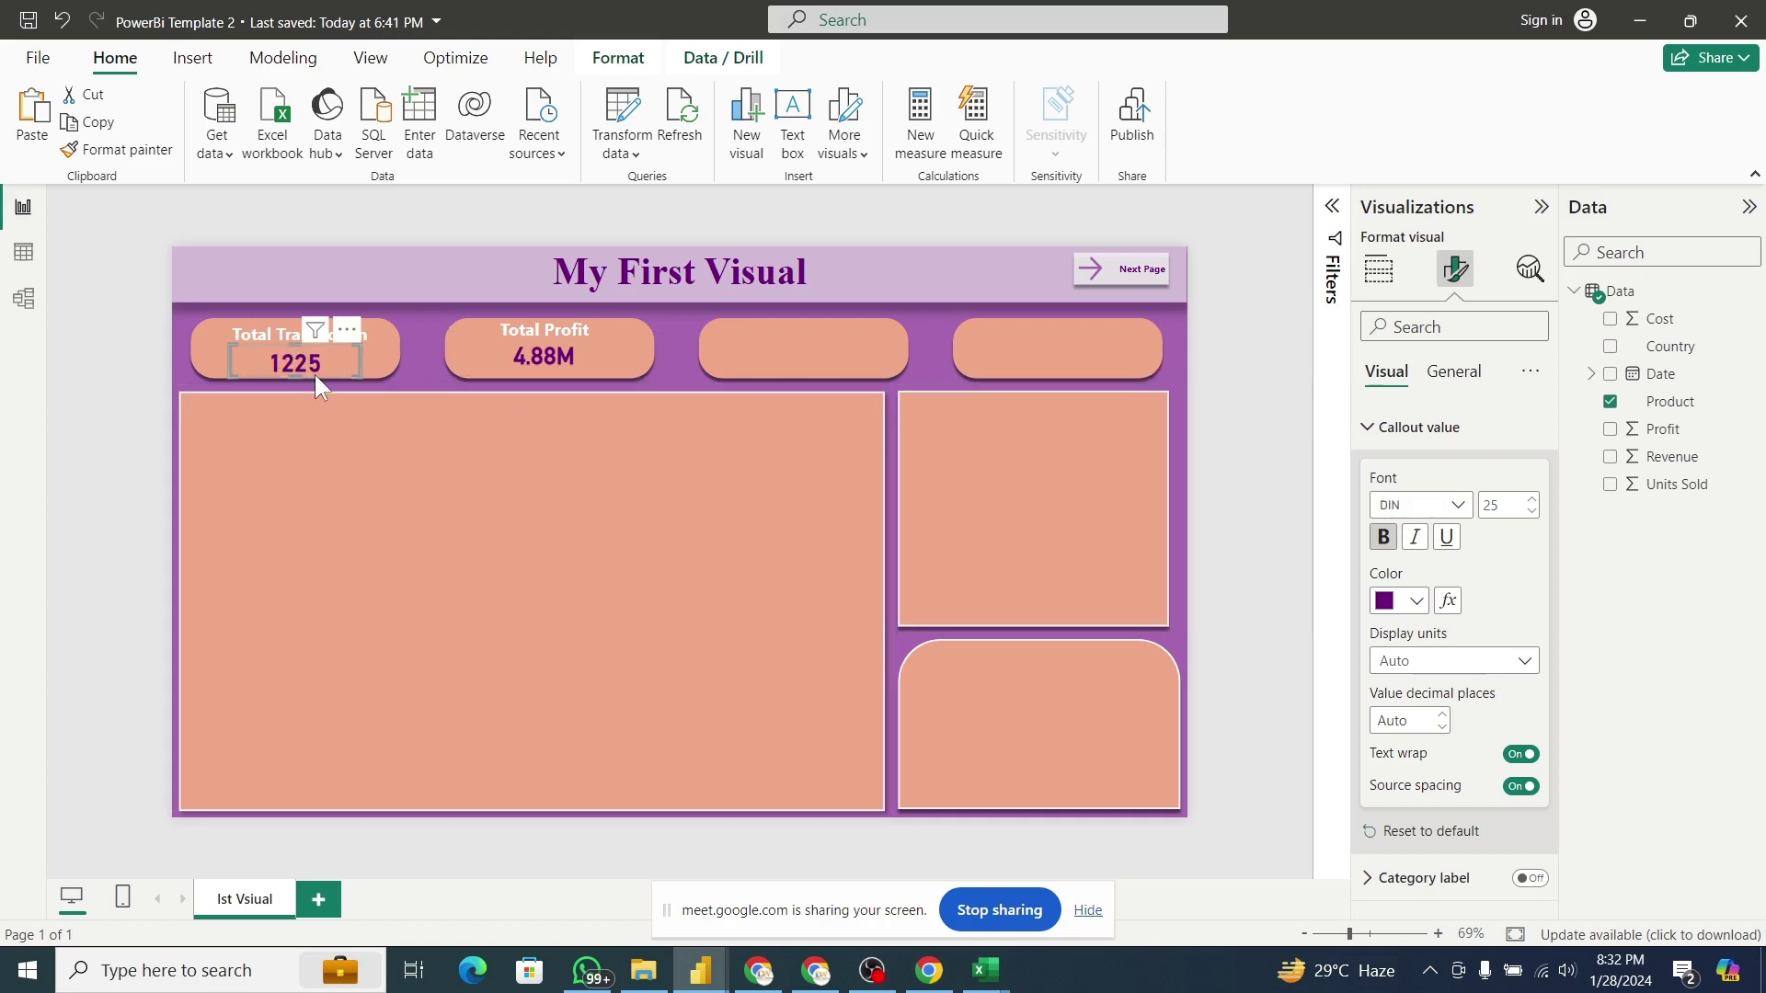
{"action": "left_click", "coordinate": [700, 522]}
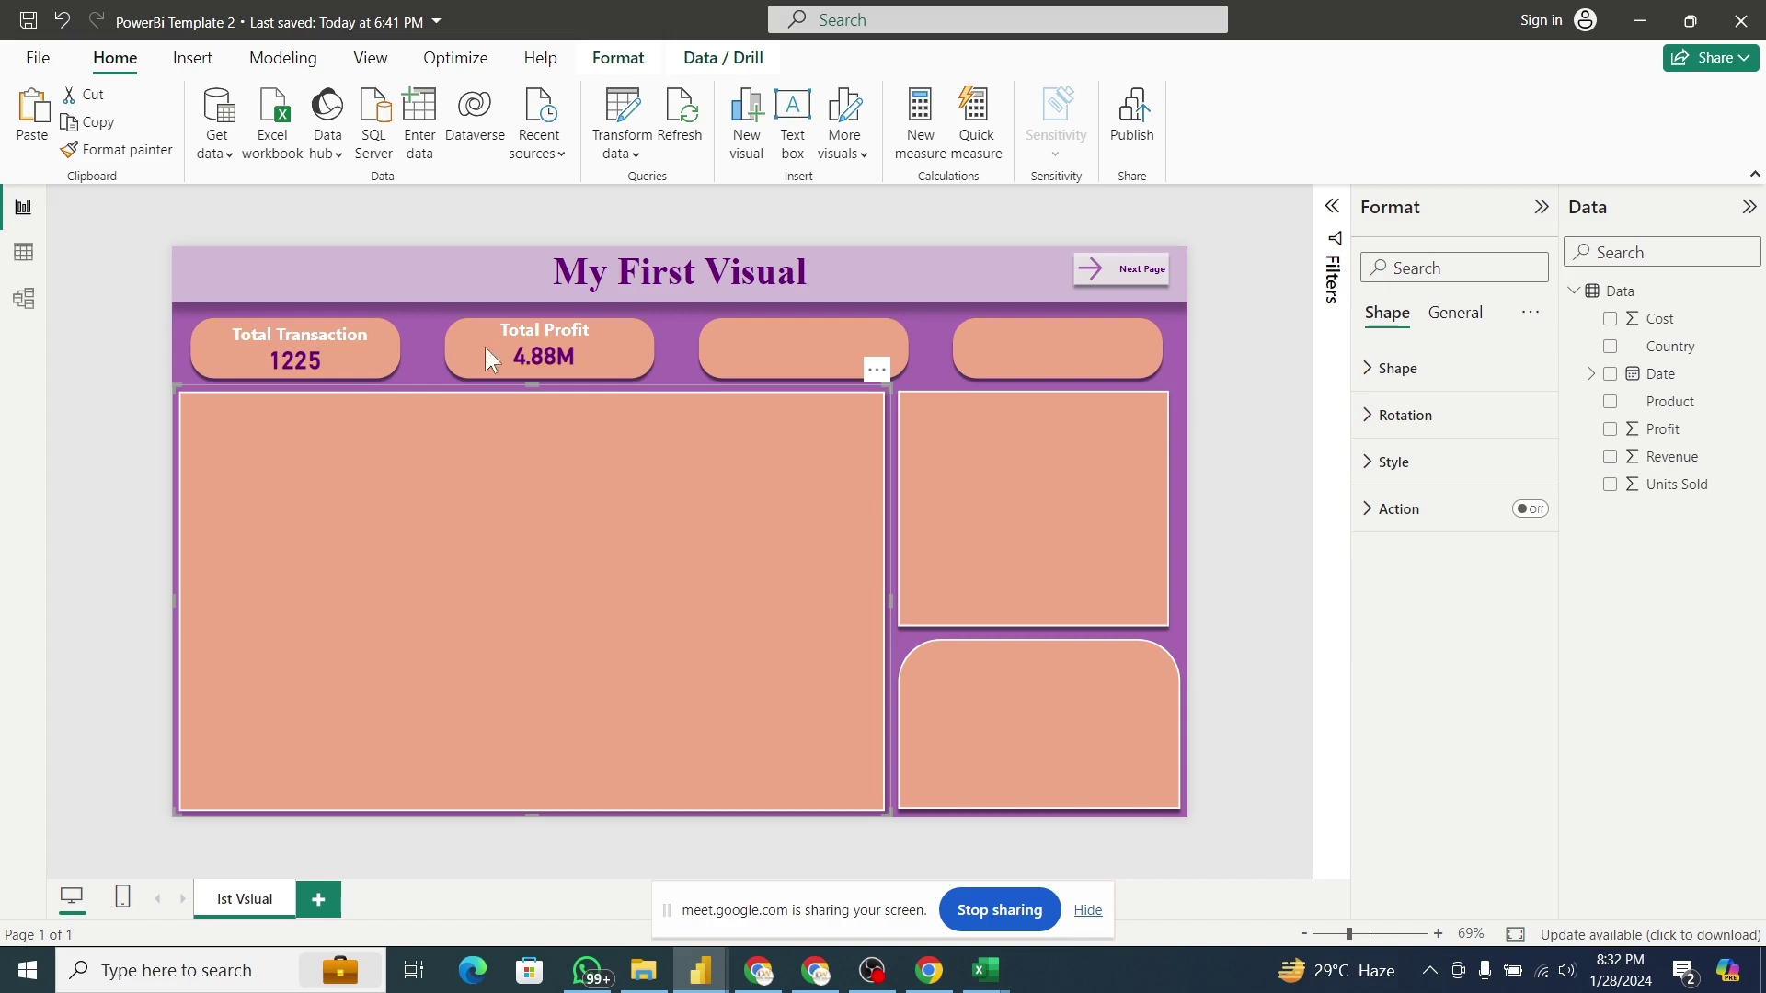
Duplicate the "Total Profit" label and place the copy in the upper part of the third rounded shape.
{"action": "left_click", "coordinate": [588, 322]}
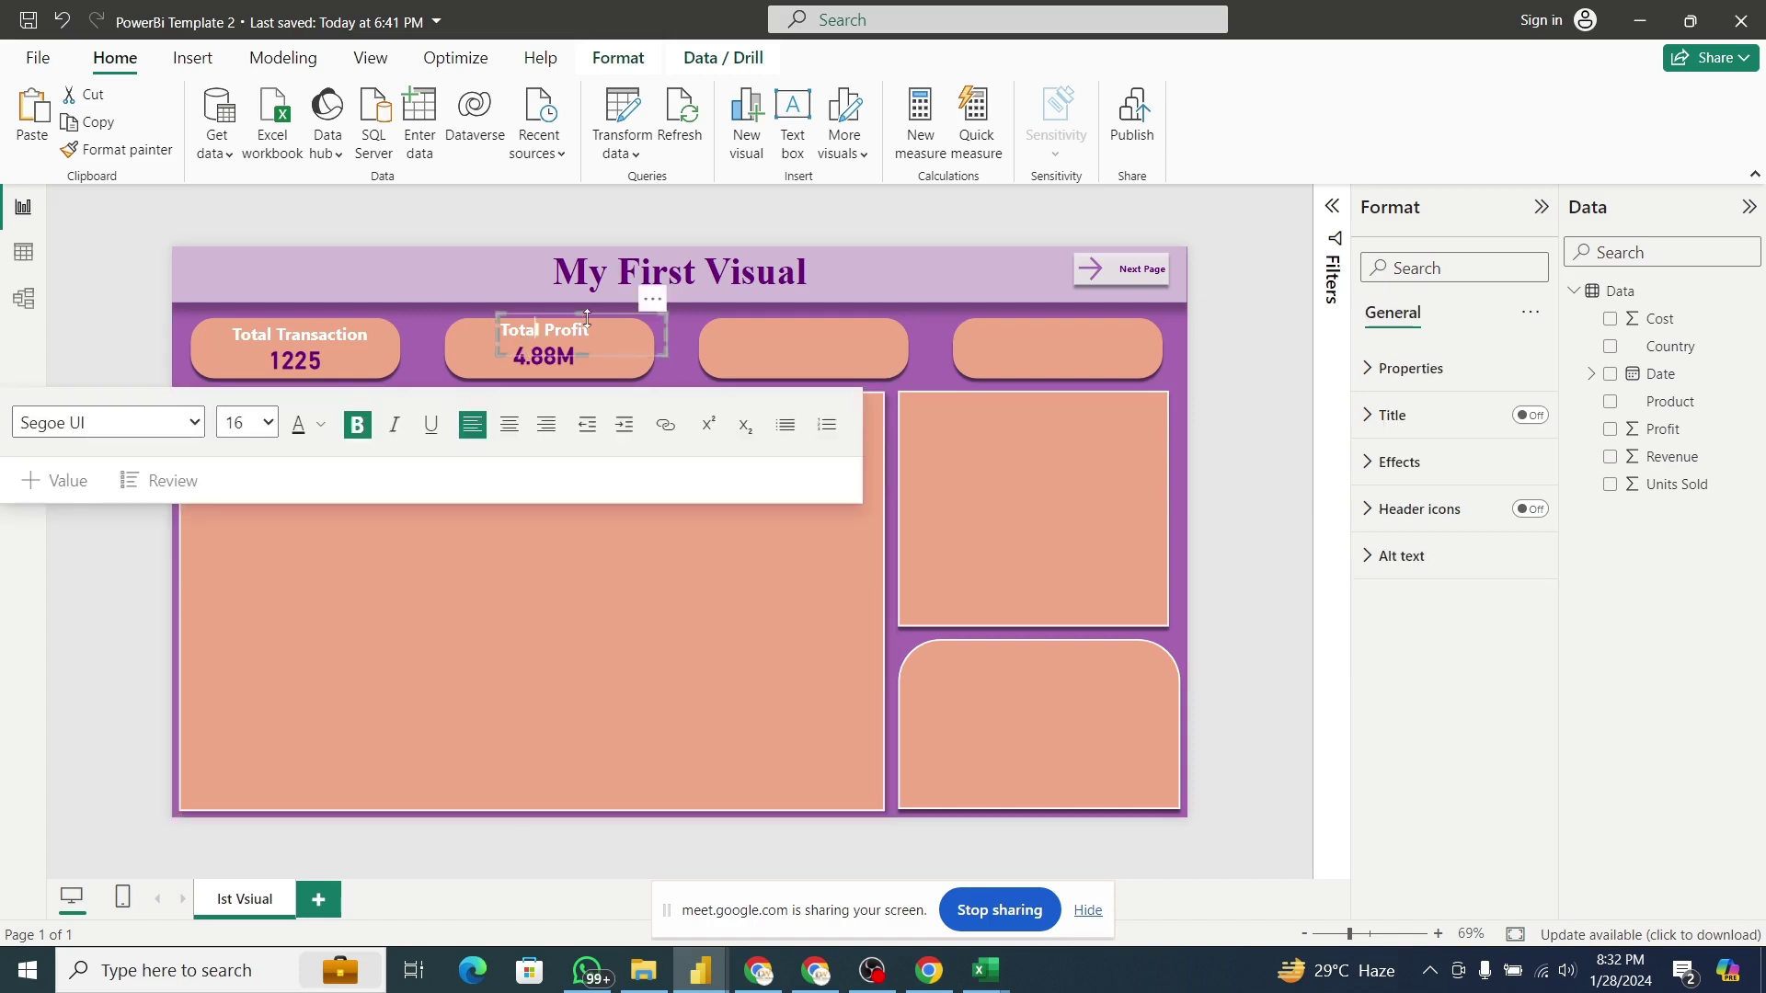
{"action": "left_click", "coordinate": [620, 313]}
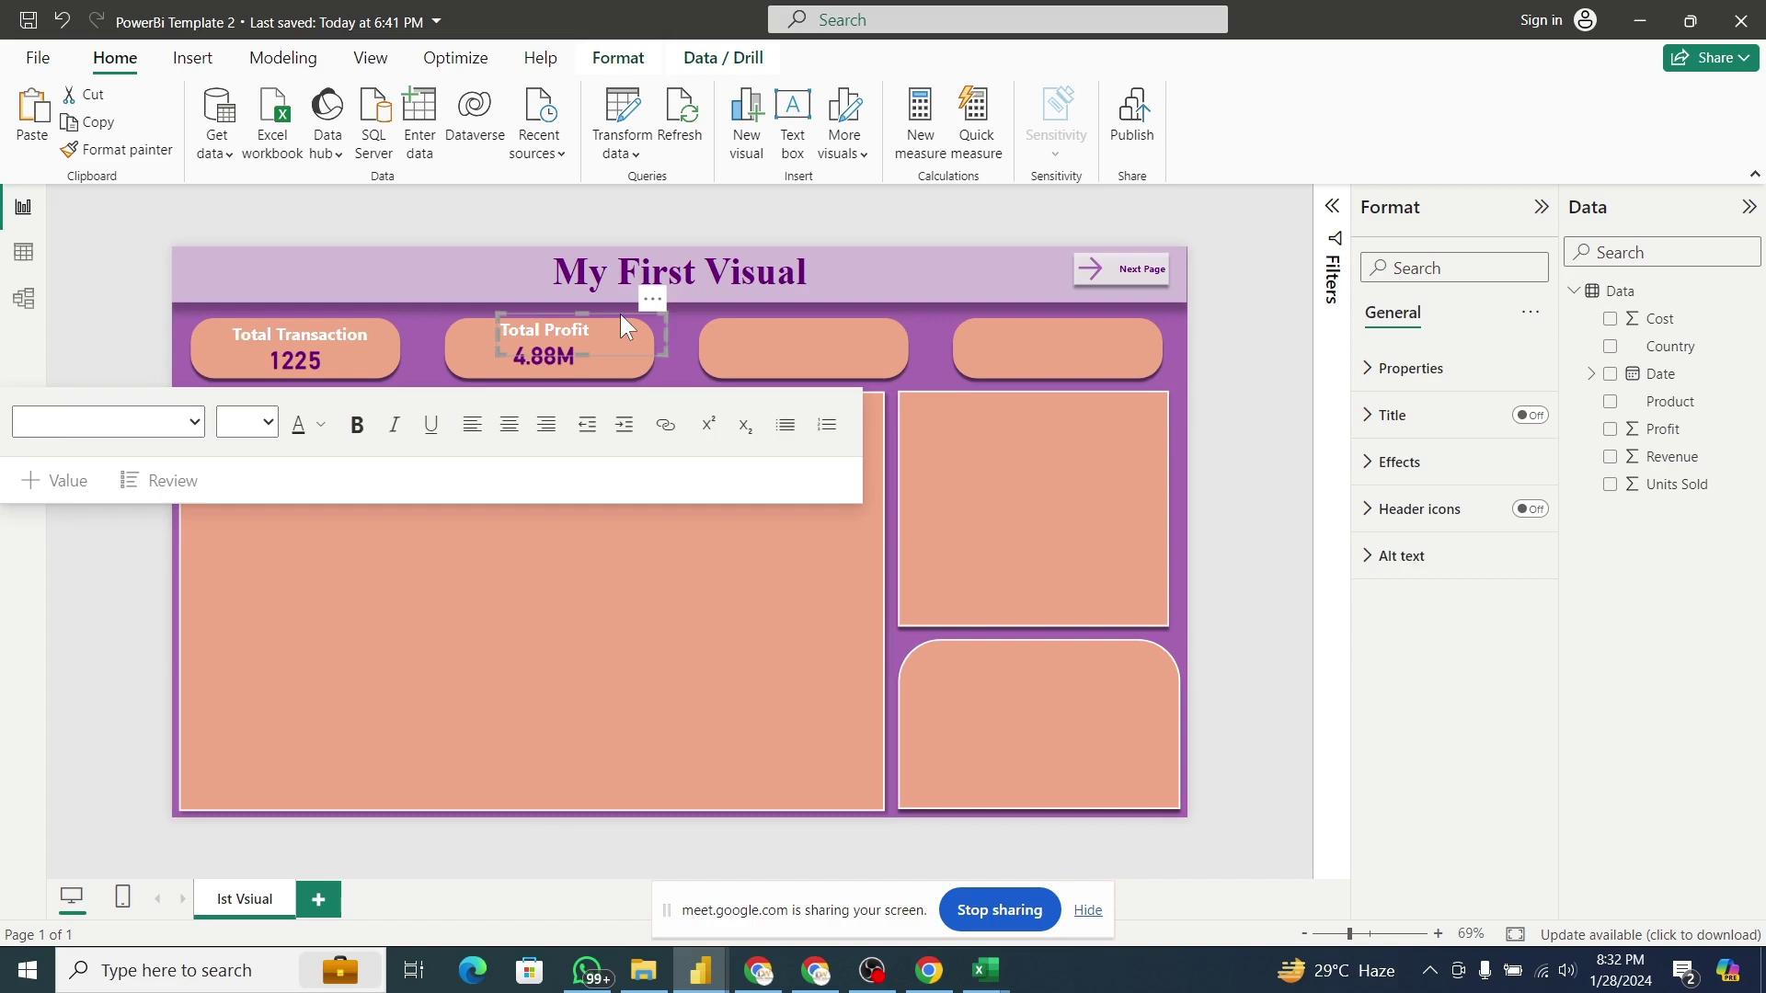
{"action": "left_click_drag", "start_coordinate": [621, 313], "coordinate": [670, 368]}
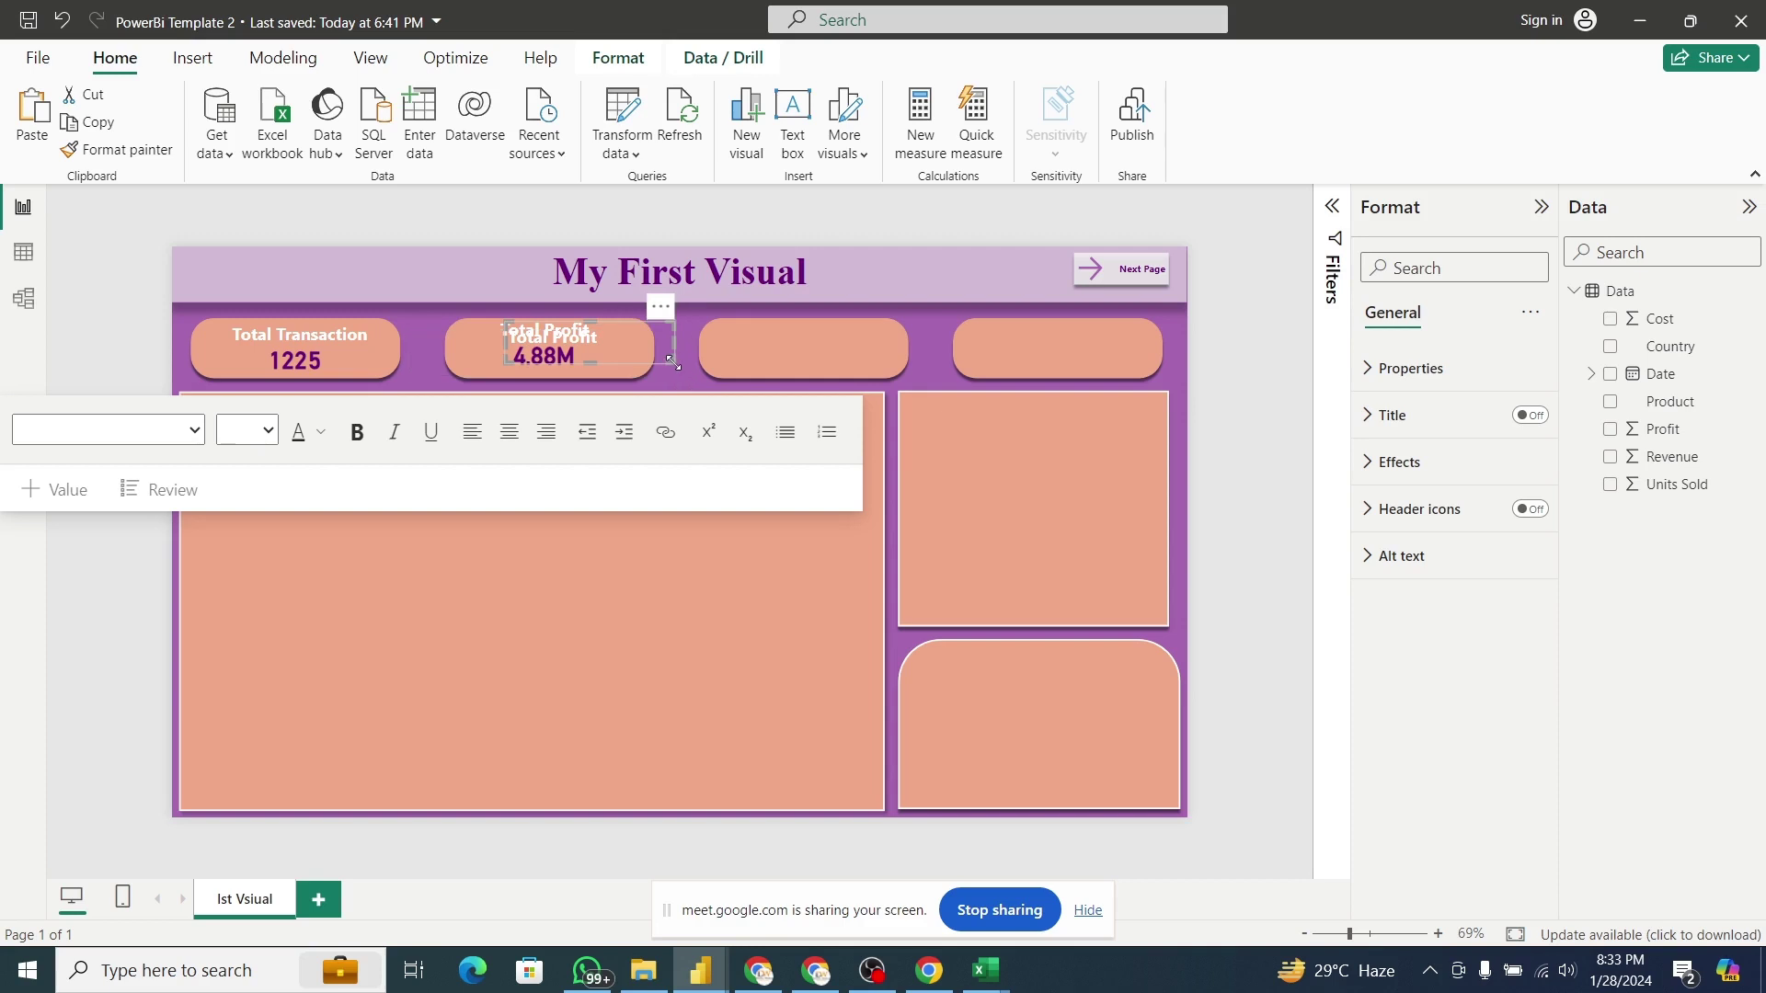
{"action": "left_click_drag", "start_coordinate": [673, 363], "coordinate": [679, 367]}
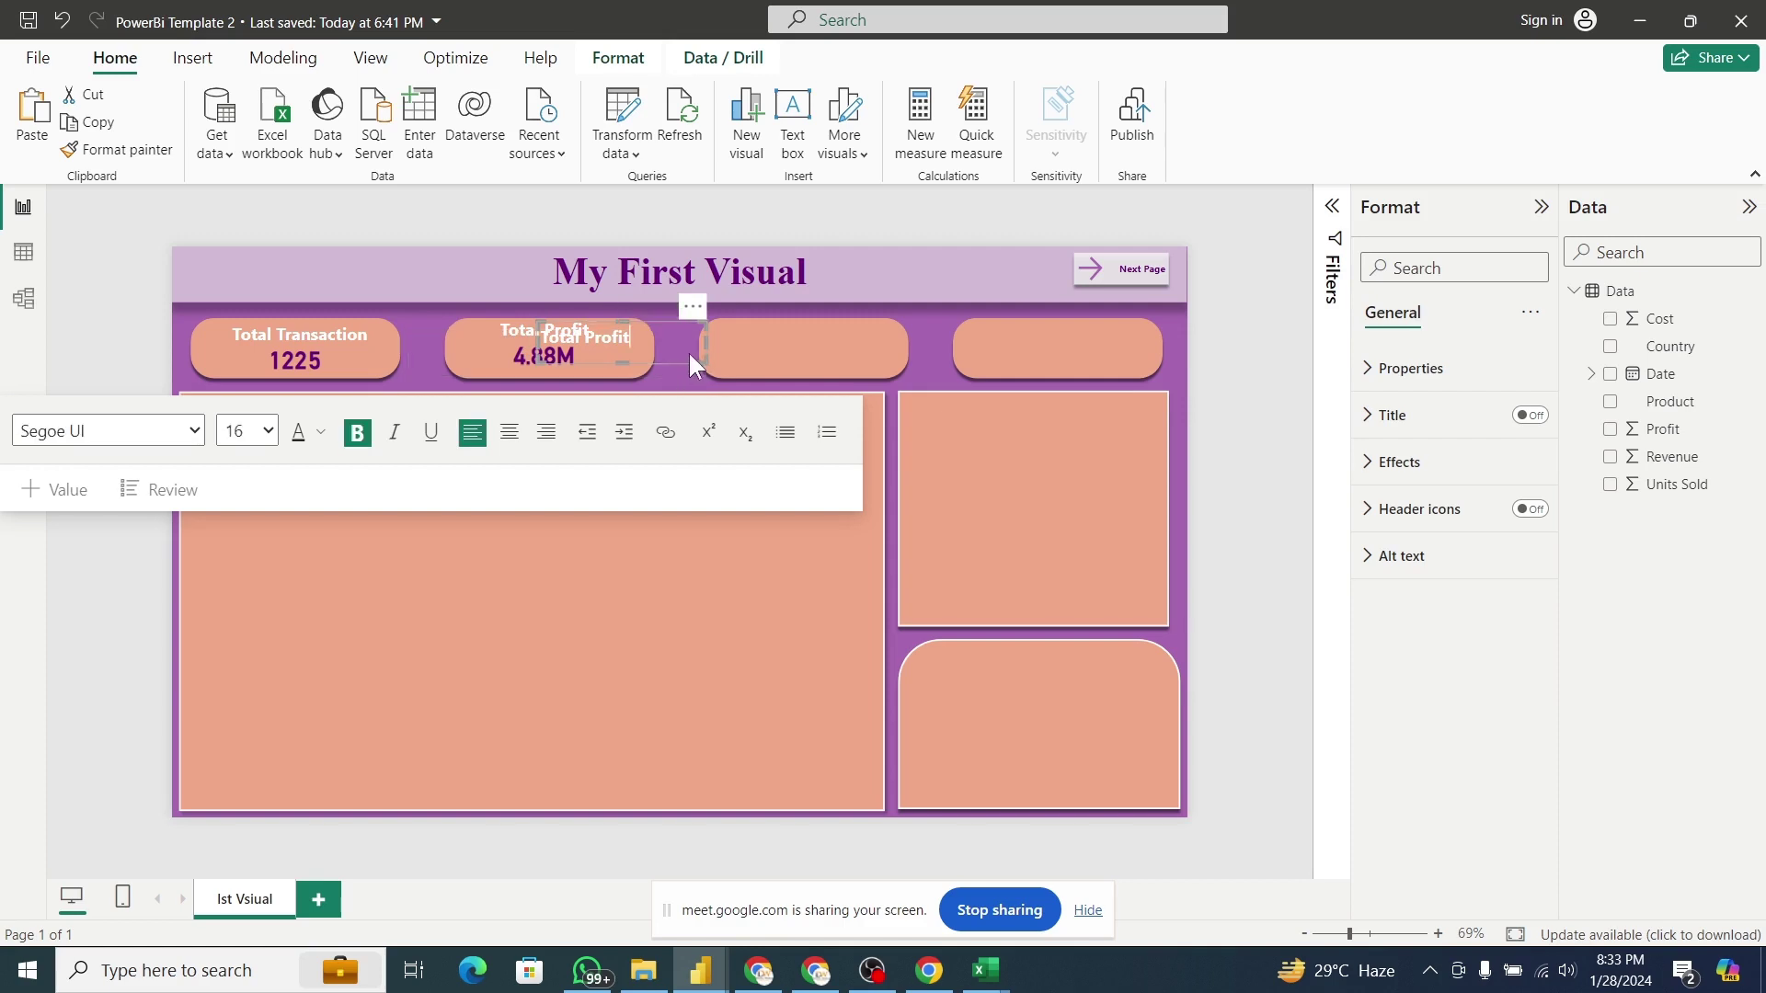
{"action": "left_click_drag", "start_coordinate": [685, 362], "coordinate": [885, 355]}
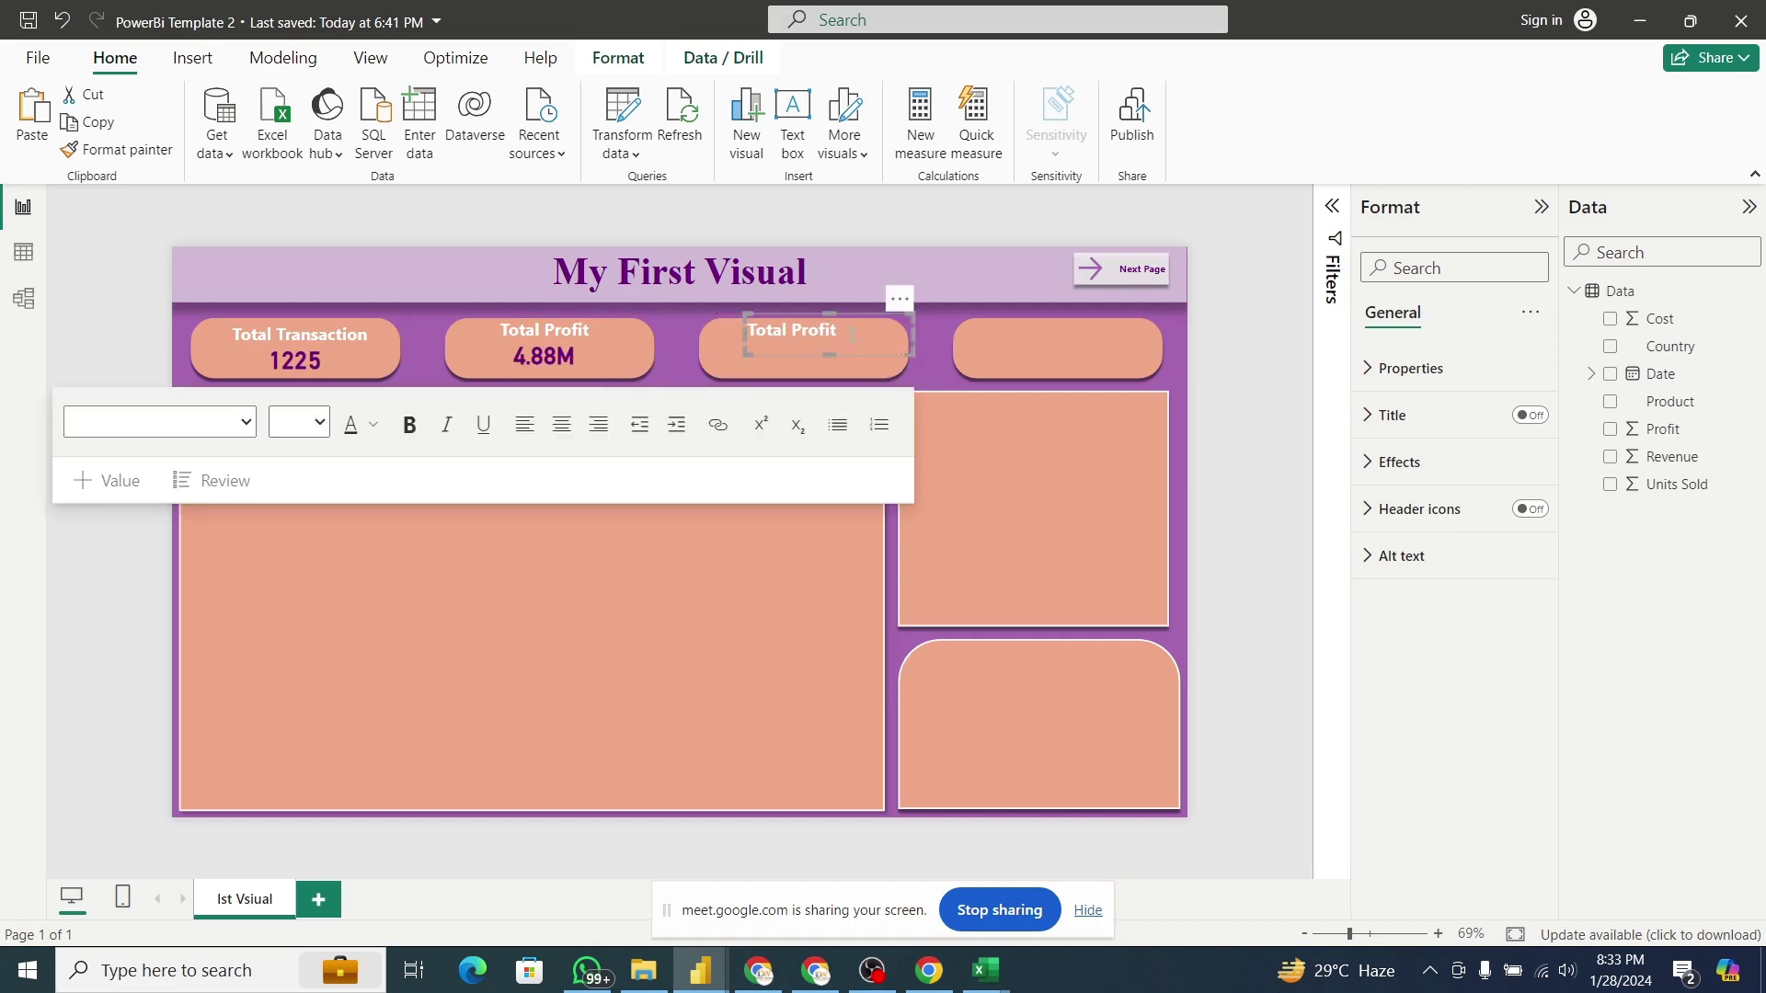
Change the copied label's text in the third rounded shape to "Total Unit Sold".
{"action": "left_click", "coordinate": [853, 333]}
{"action": "key", "text": "BackSpace"}
{"action": "key", "text": "BackSpace"}
{"action": "key", "text": "BackSpace"}
{"action": "key", "text": "BackSpace"}
{"action": "key", "text": "BackSpace"}
{"action": "key", "text": "BackSpace"}
{"action": "key", "text": "BackSpace"}
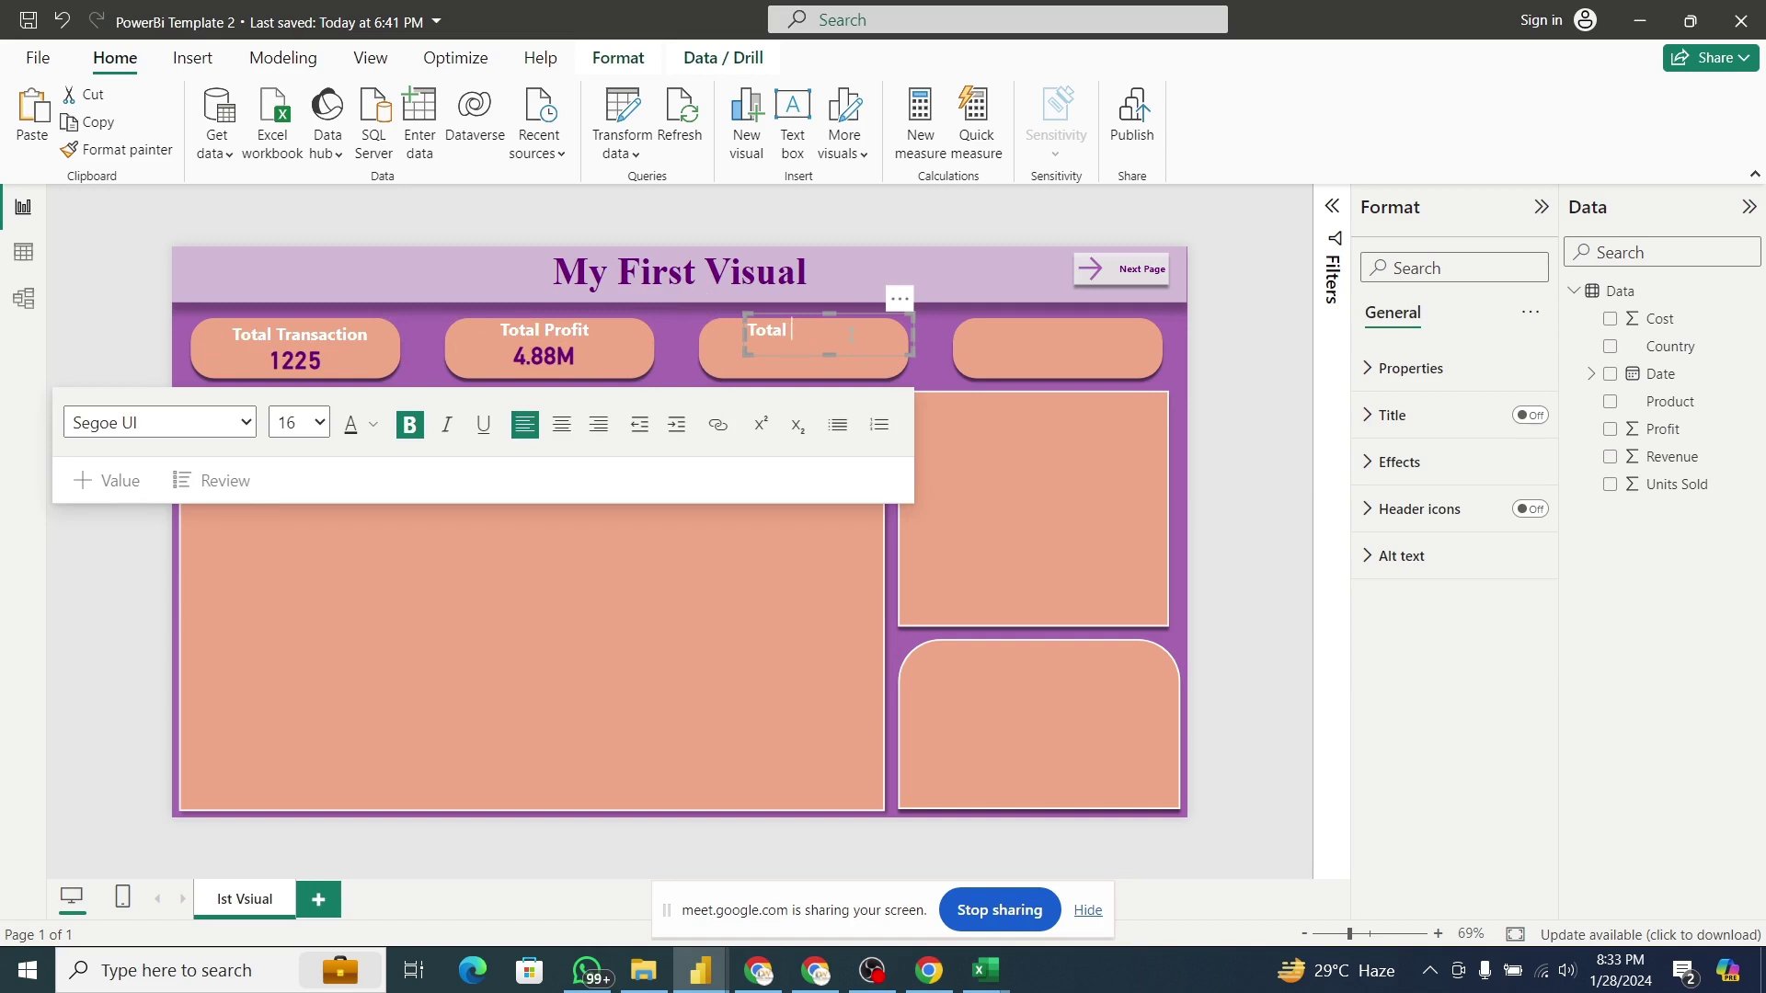
{"action": "type", "text": "Uno"}
{"action": "key", "text": "BackSpace"}
{"action": "type", "text": "it S"}
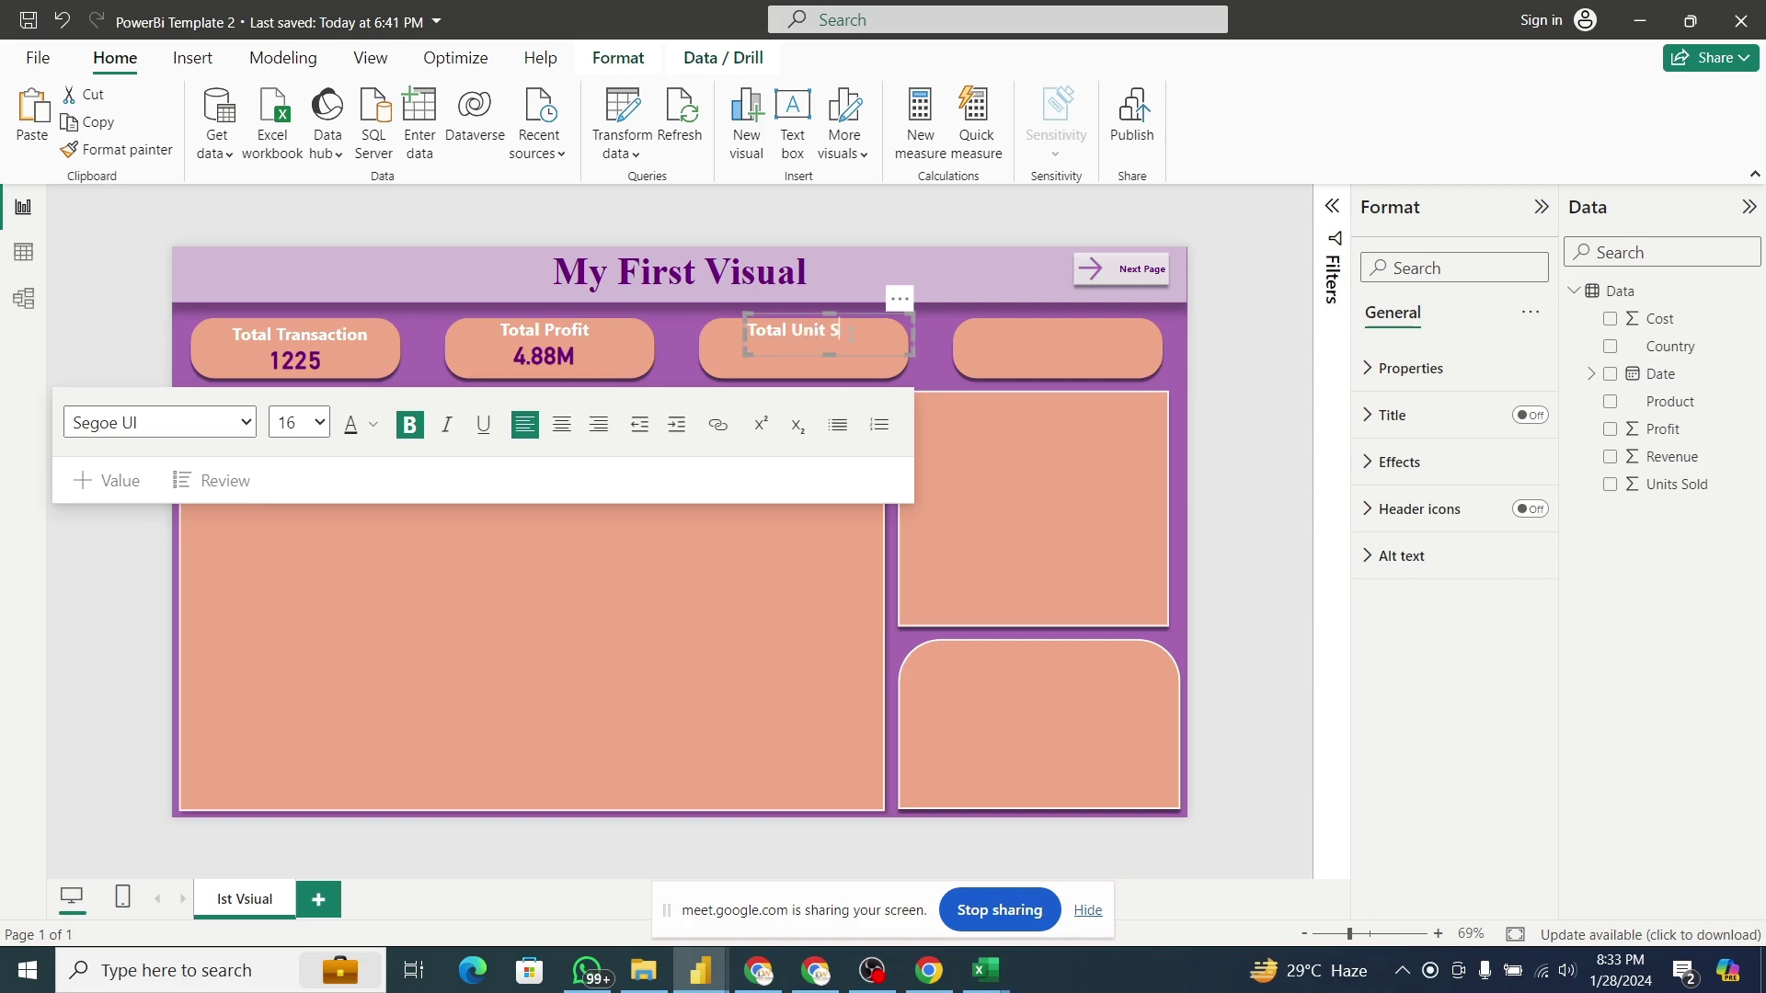
{"action": "type", "text": "old"}
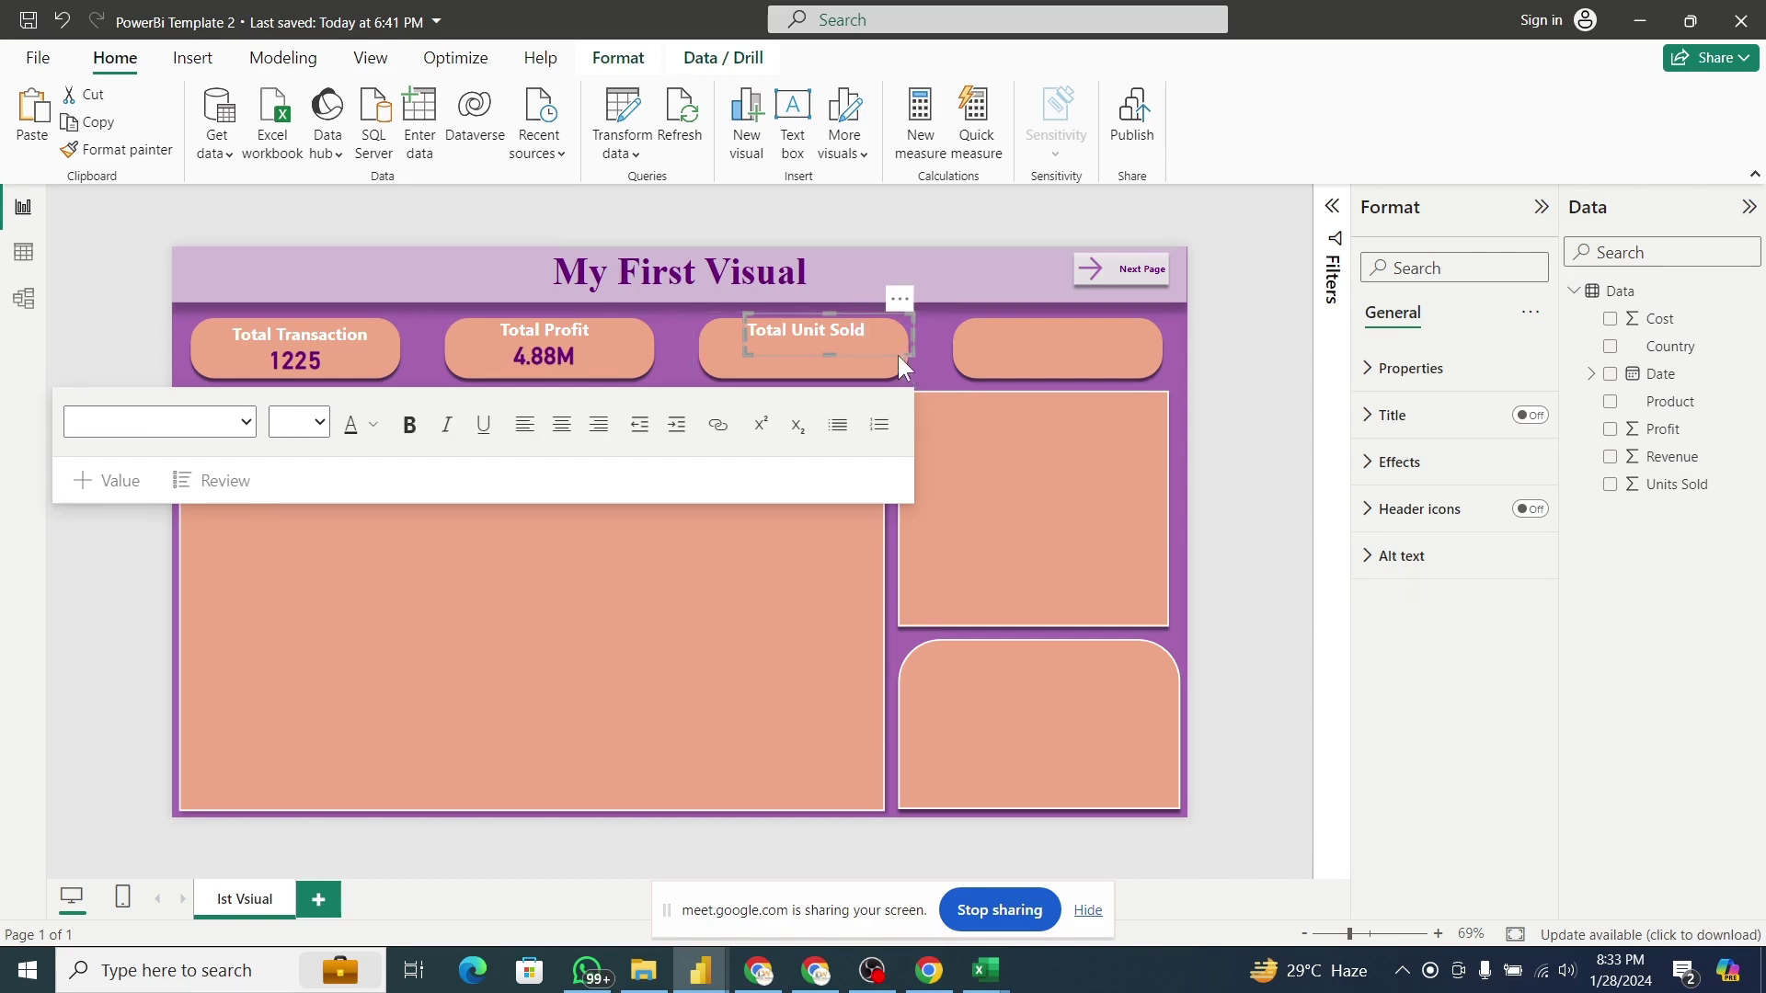
Nudge the "Total Unit Sold" label slightly left to centre it in the third rounded shape.
{"action": "key", "text": "Left"}
{"action": "key", "text": "Left"}
{"action": "key", "text": "Left"}
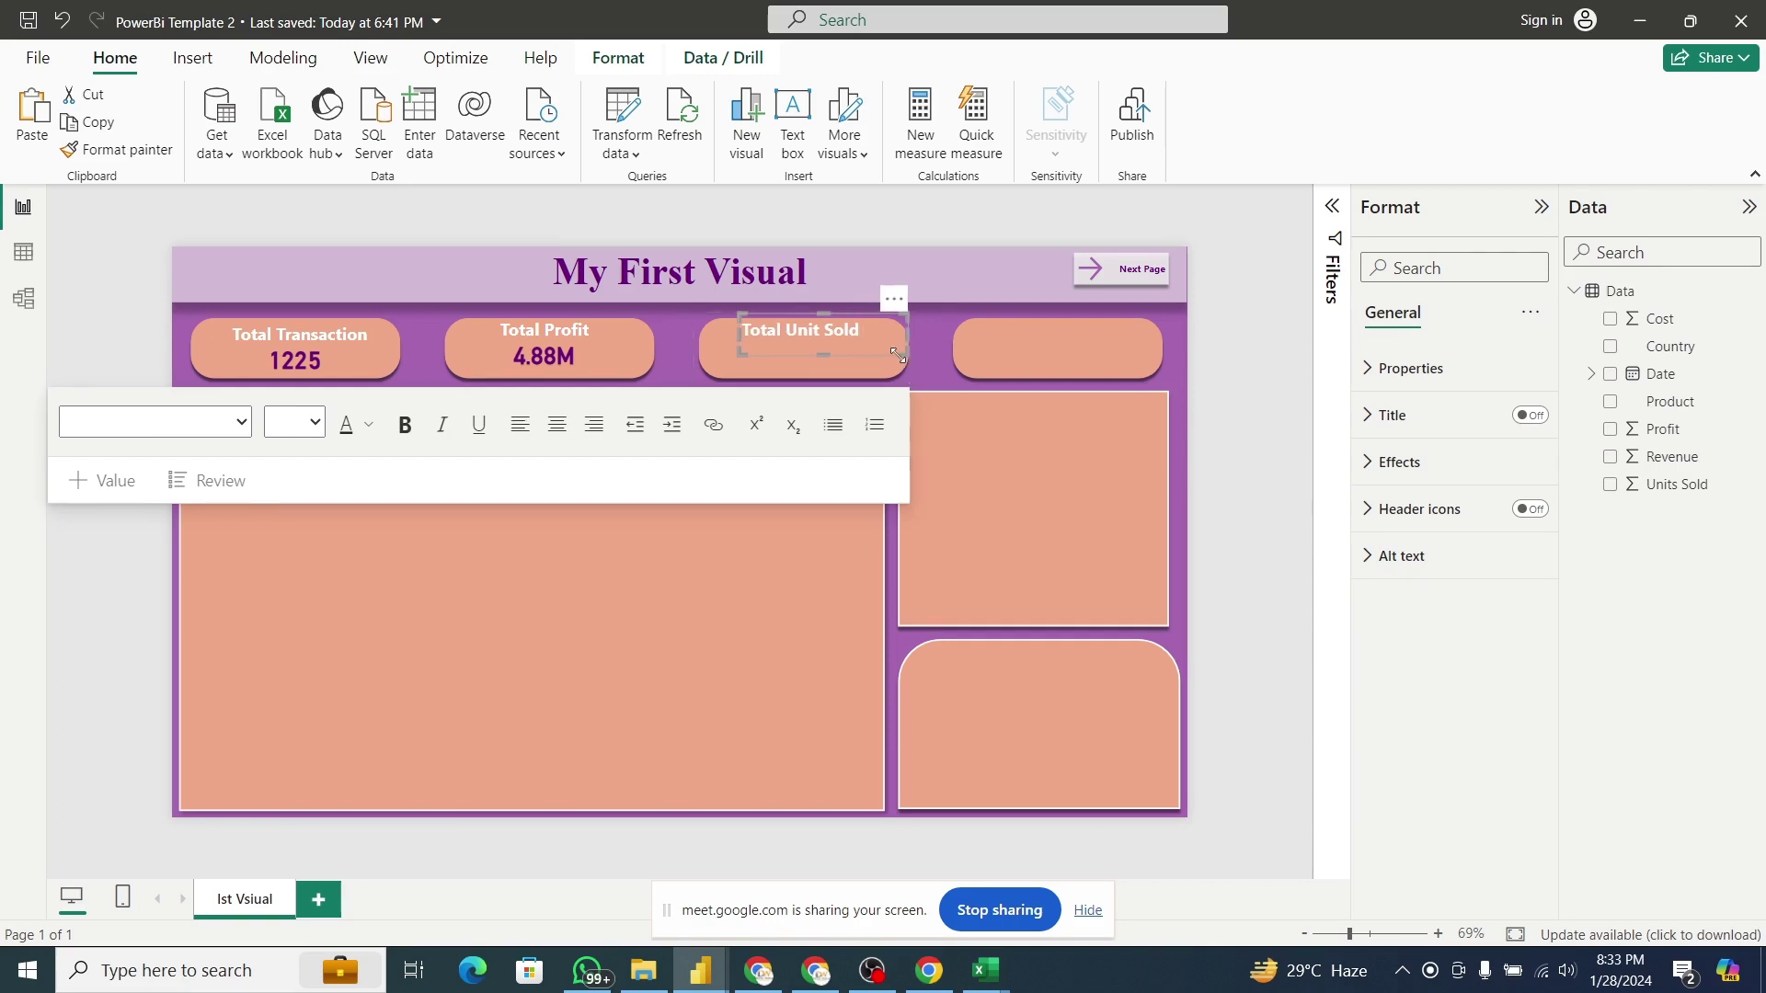
{"action": "key", "text": "Right"}
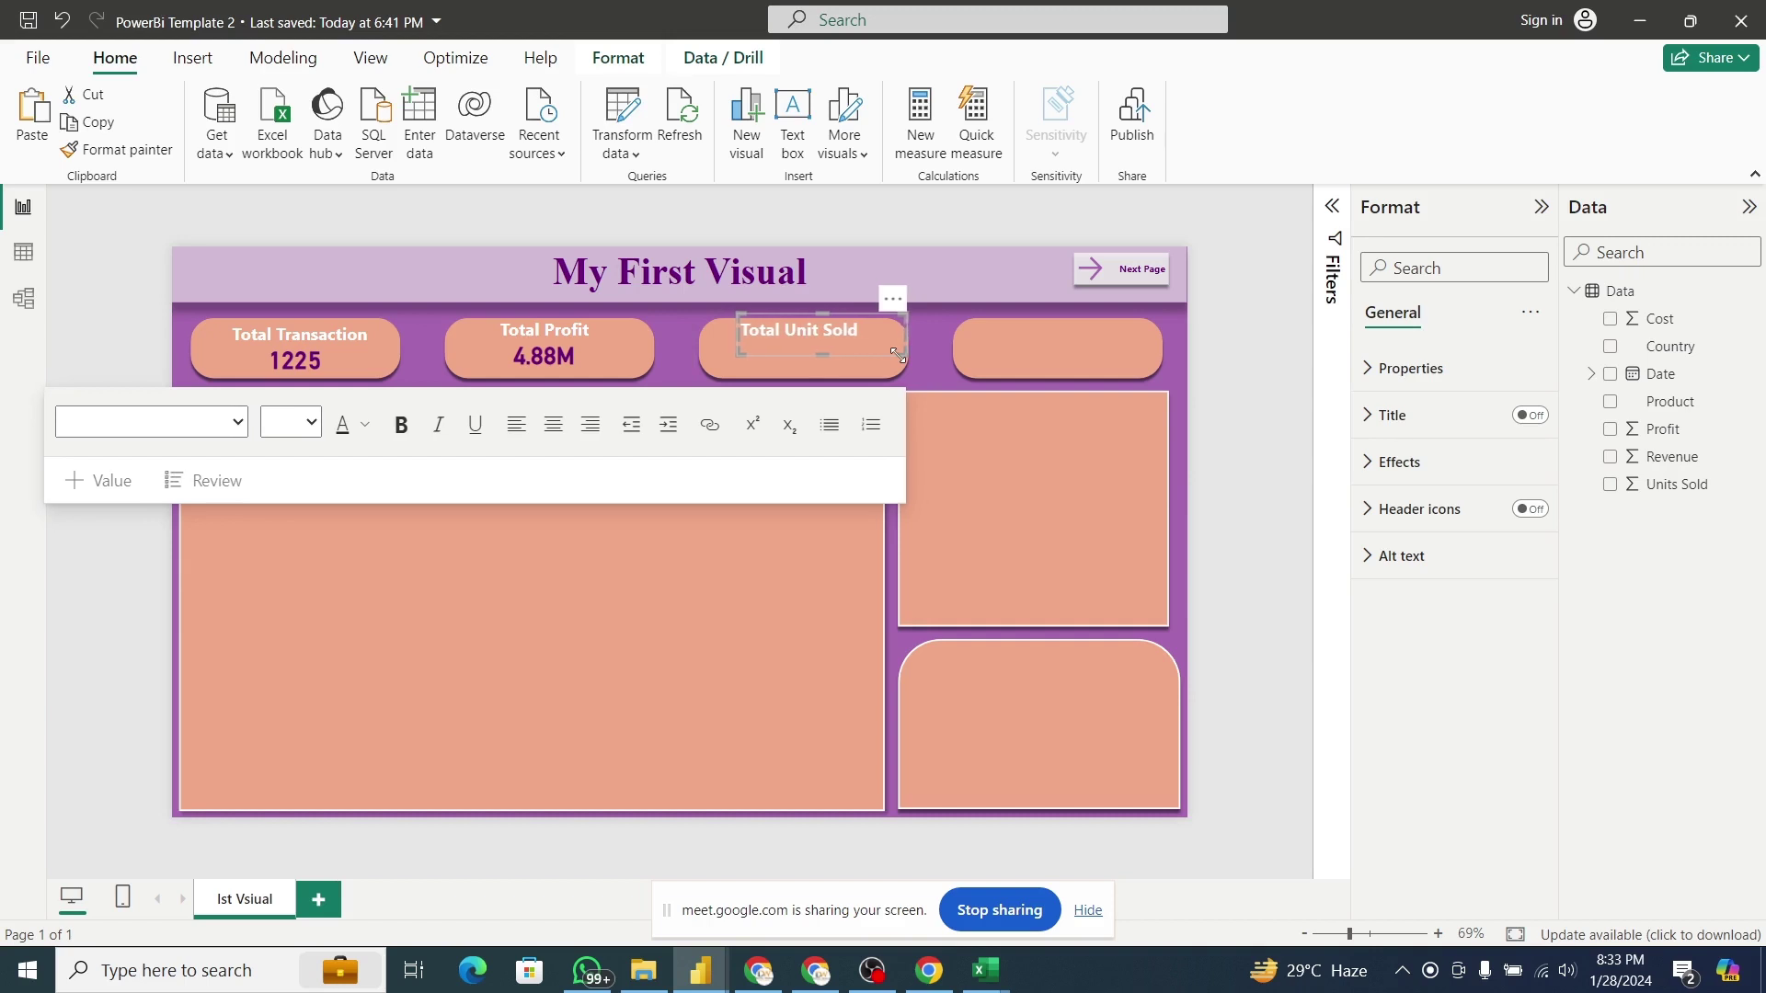
{"action": "key", "text": "Left"}
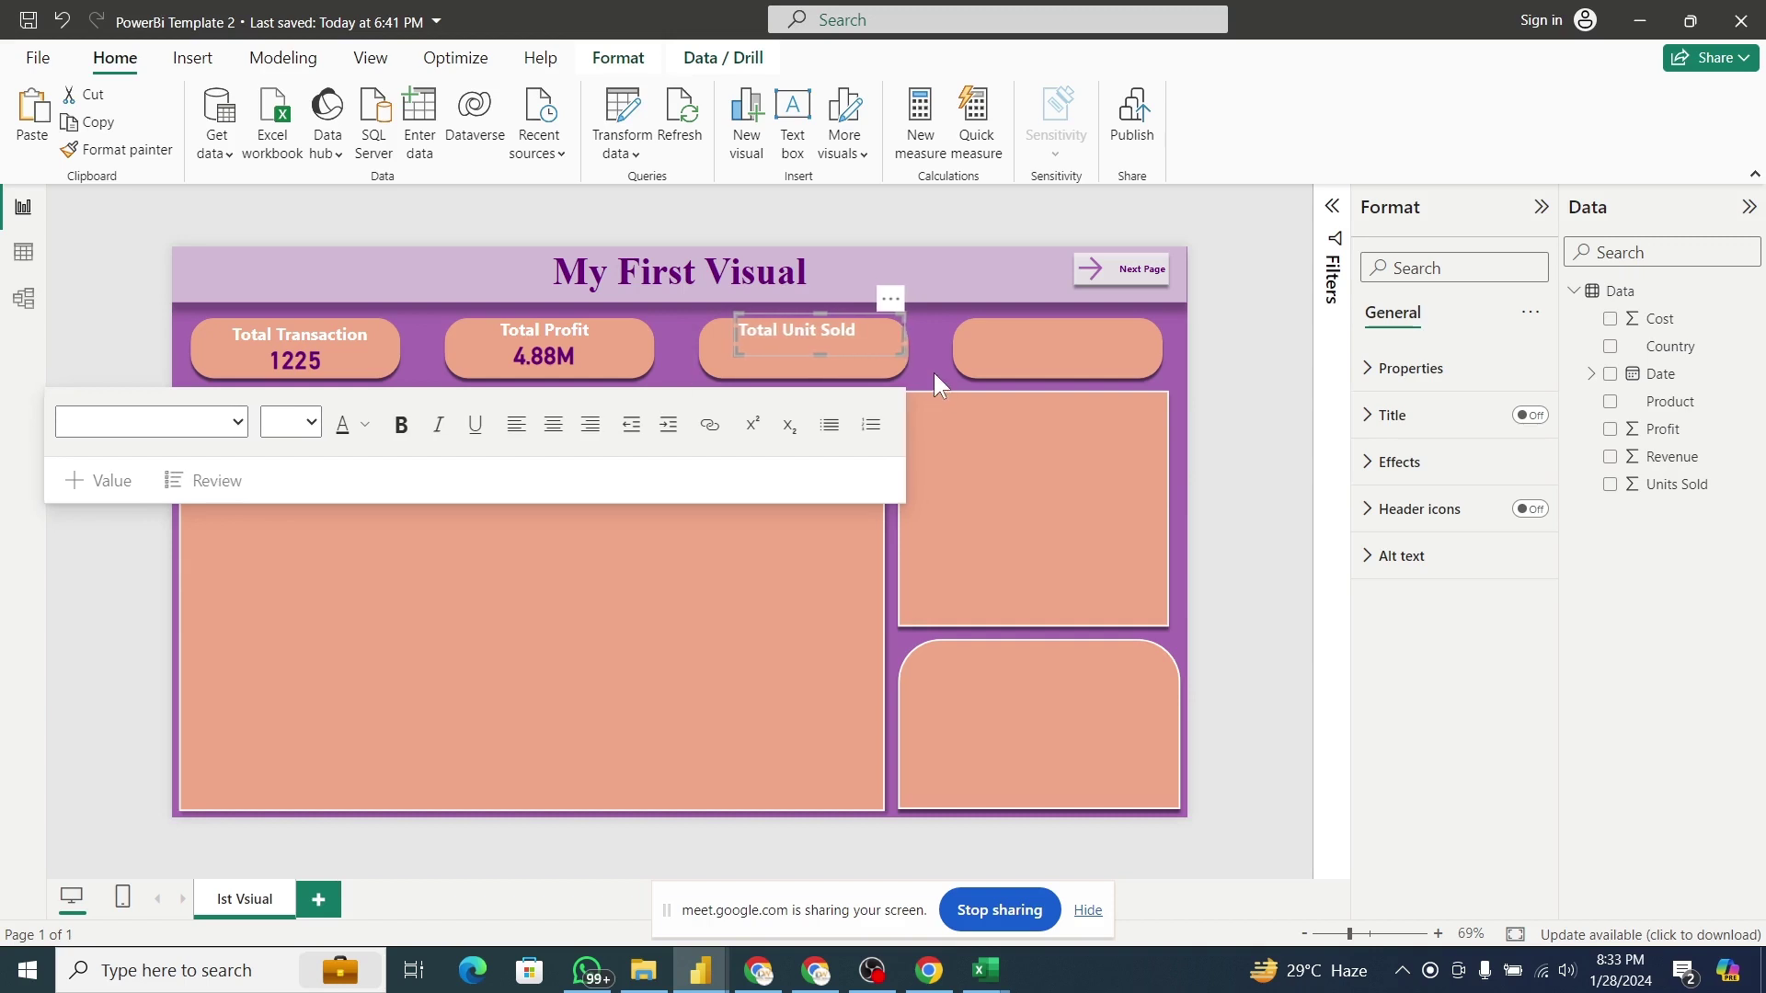
{"action": "left_click", "coordinate": [934, 372]}
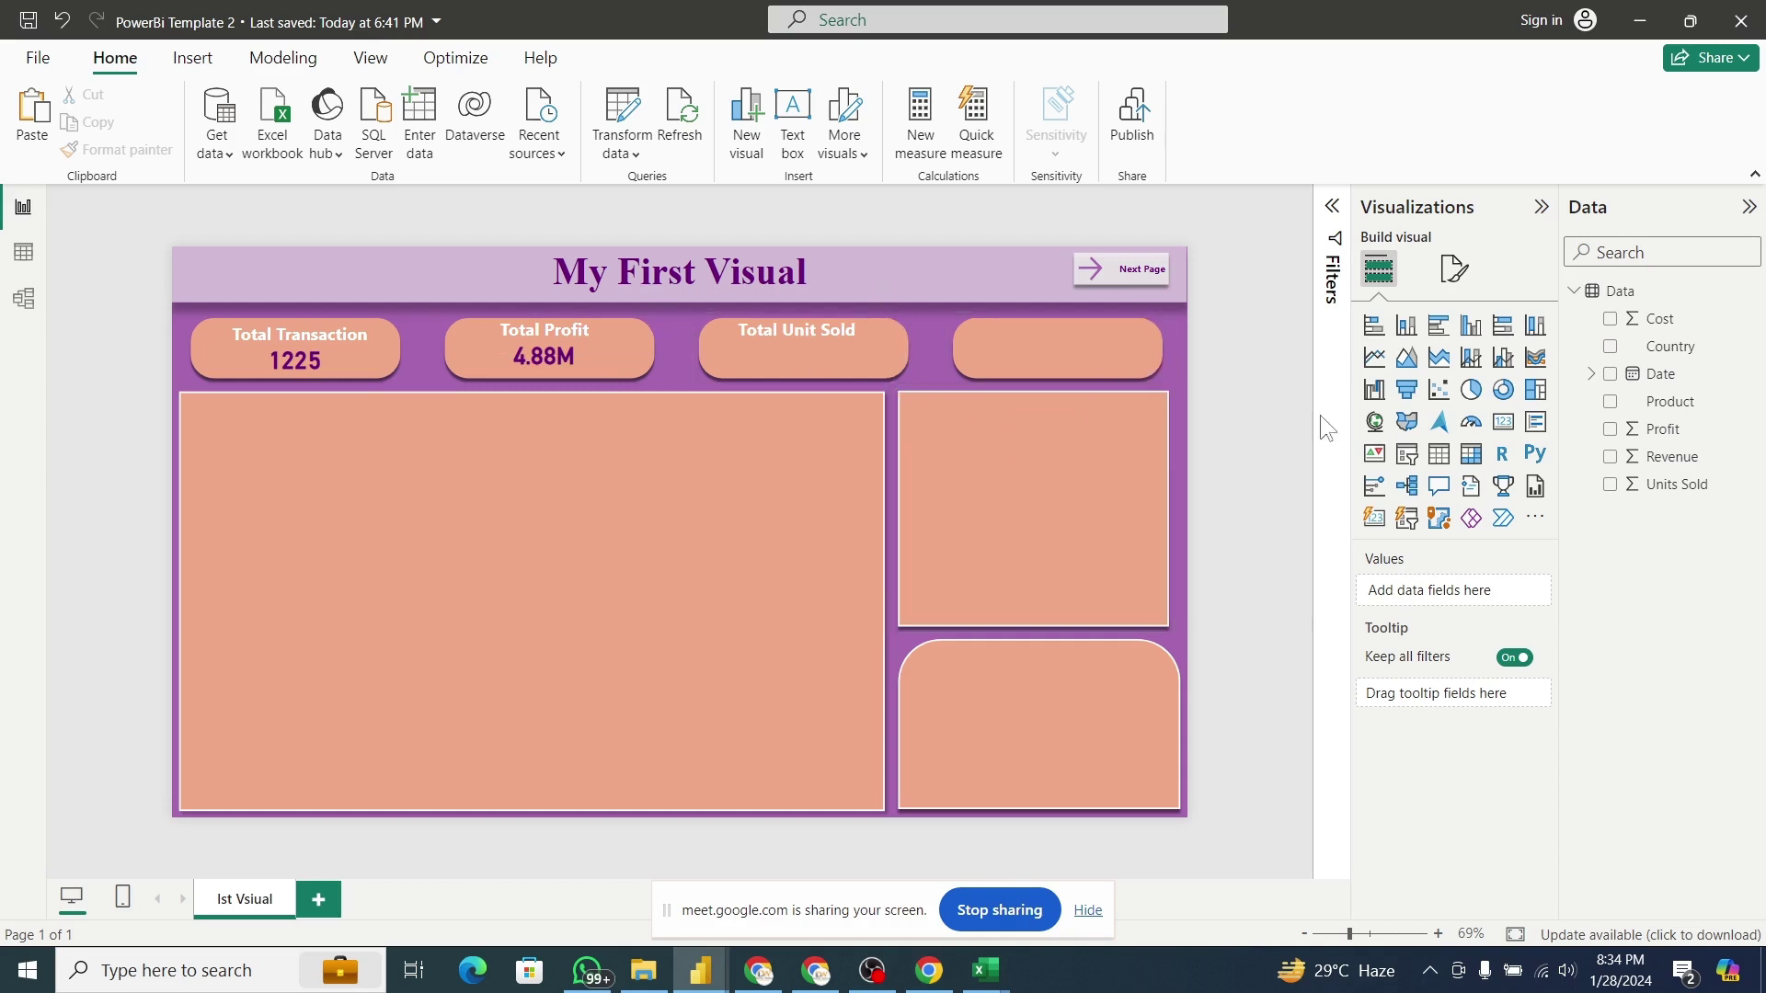
Add a card showing the sum of Units Sold over the large rectangle and reduce its height to less than half.
{"action": "right_click", "coordinate": [1502, 435]}
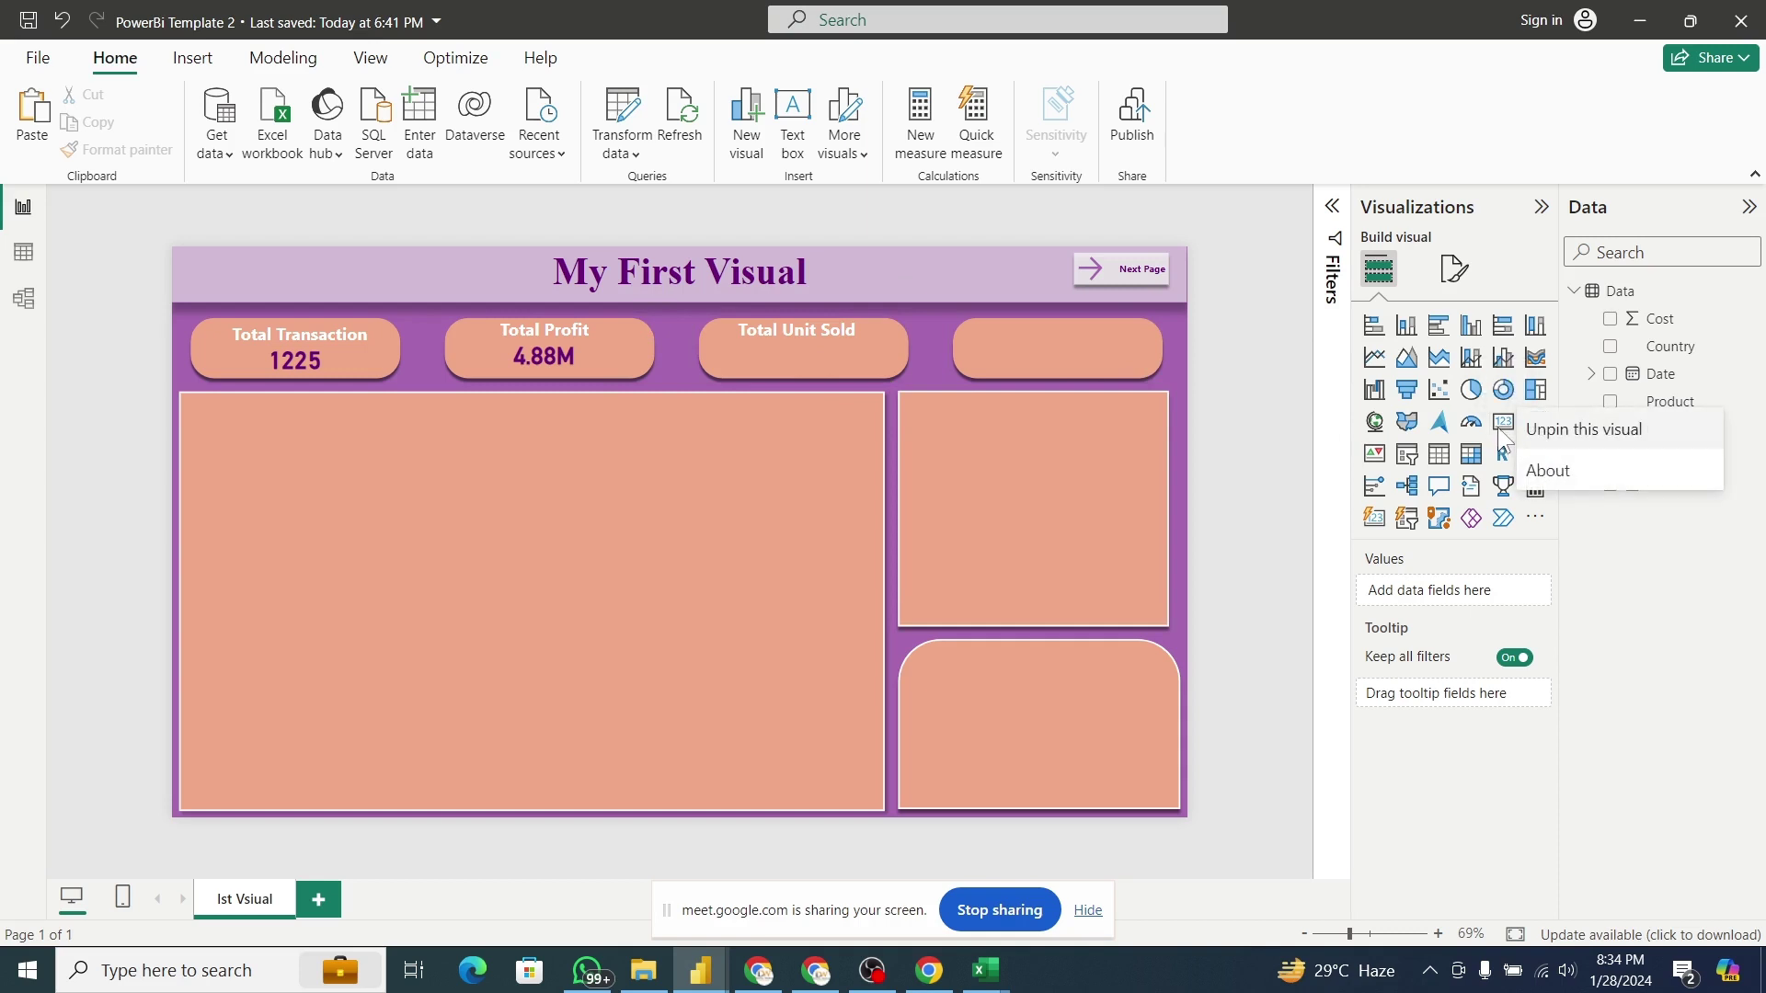
{"action": "left_click", "coordinate": [1502, 432]}
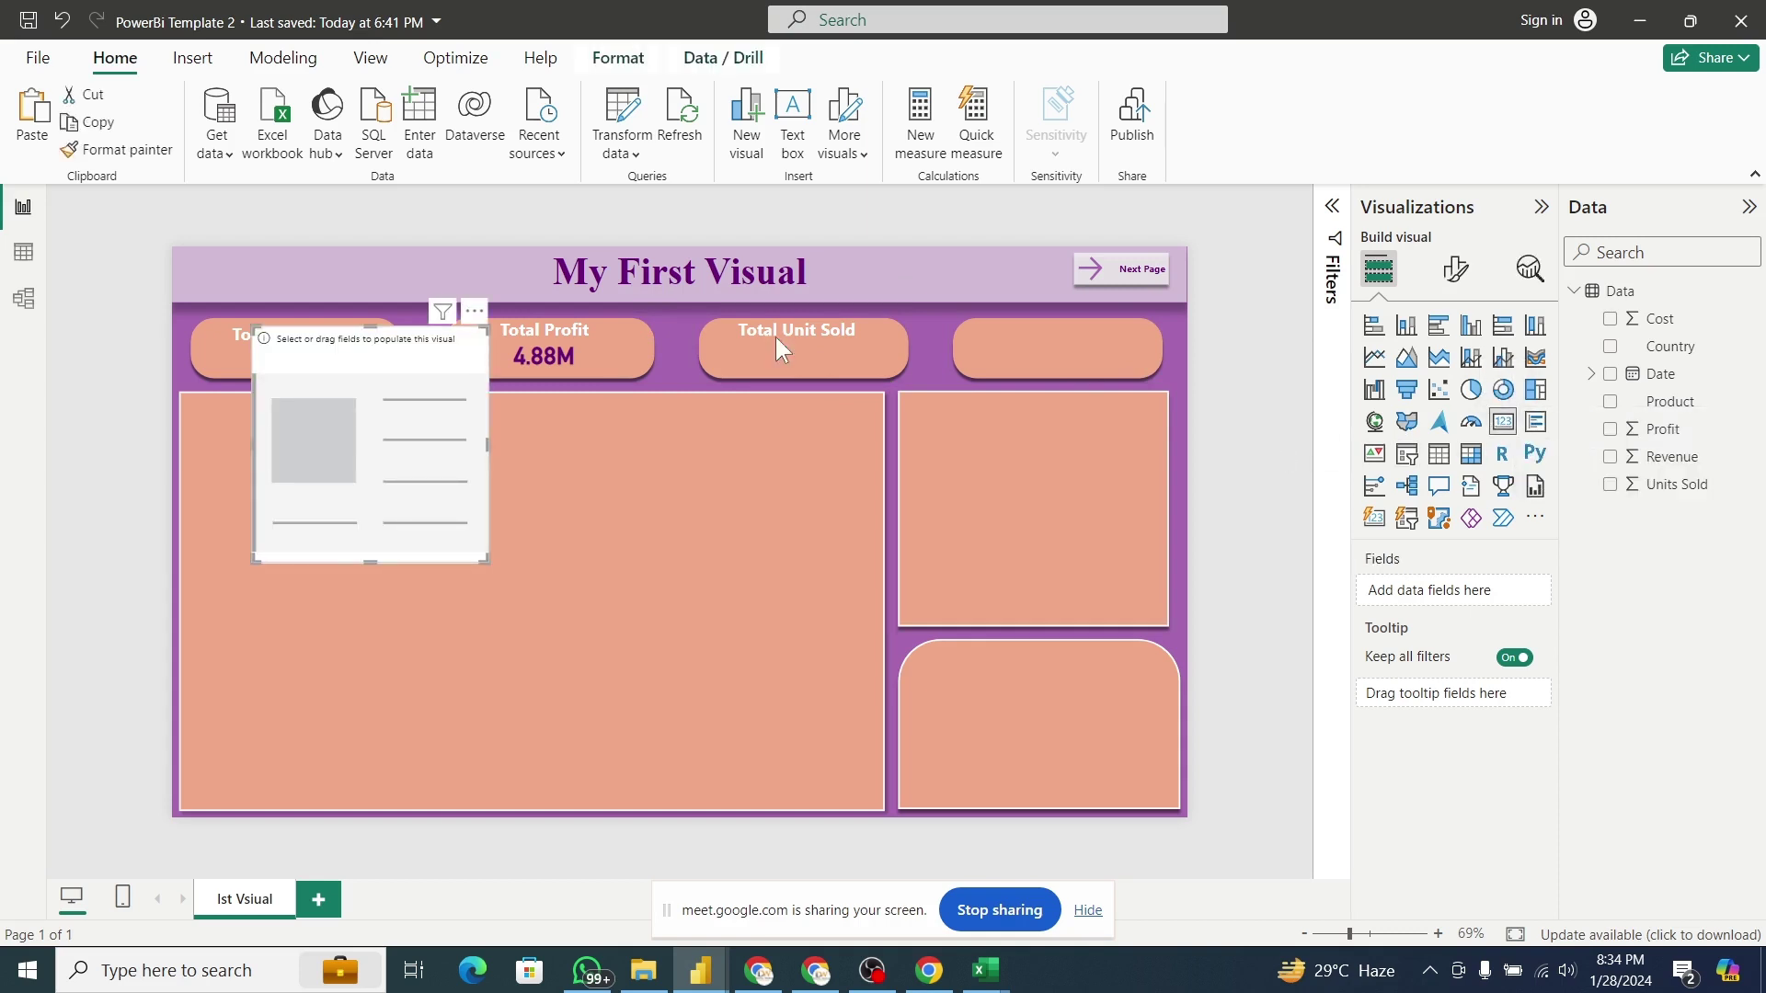
{"action": "left_click_drag", "start_coordinate": [429, 468], "coordinate": [610, 545]}
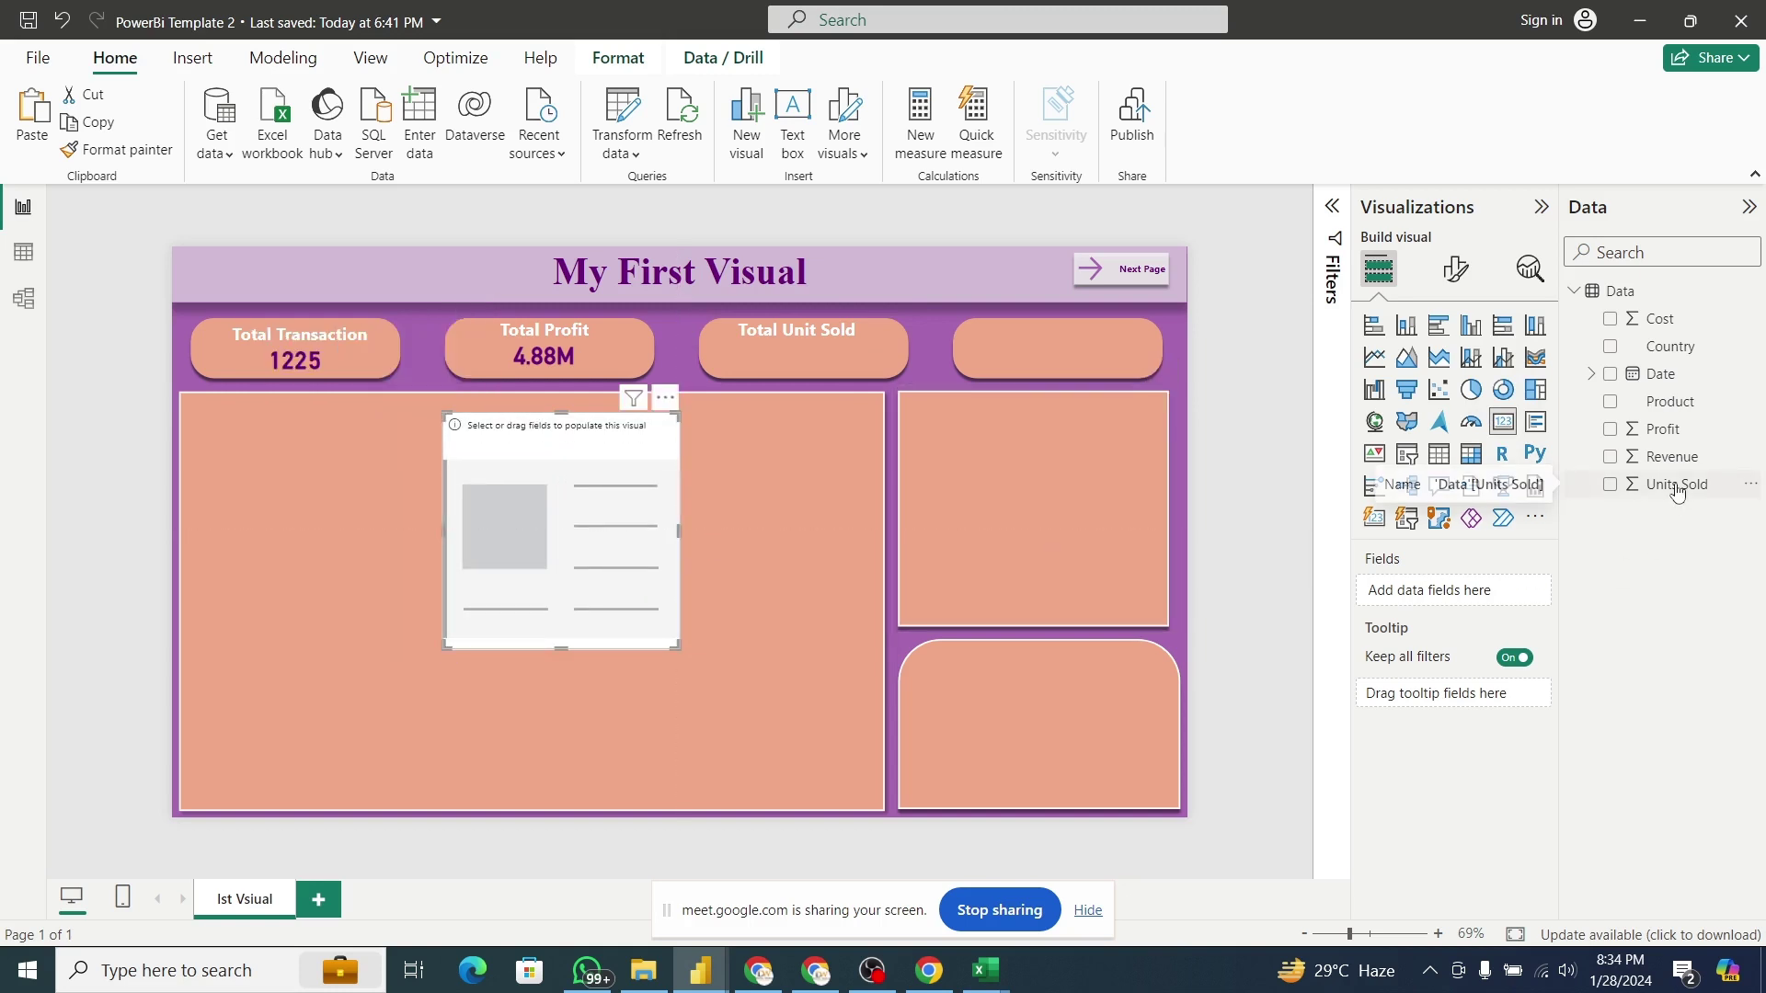
{"action": "left_click_drag", "start_coordinate": [1677, 488], "coordinate": [1462, 591]}
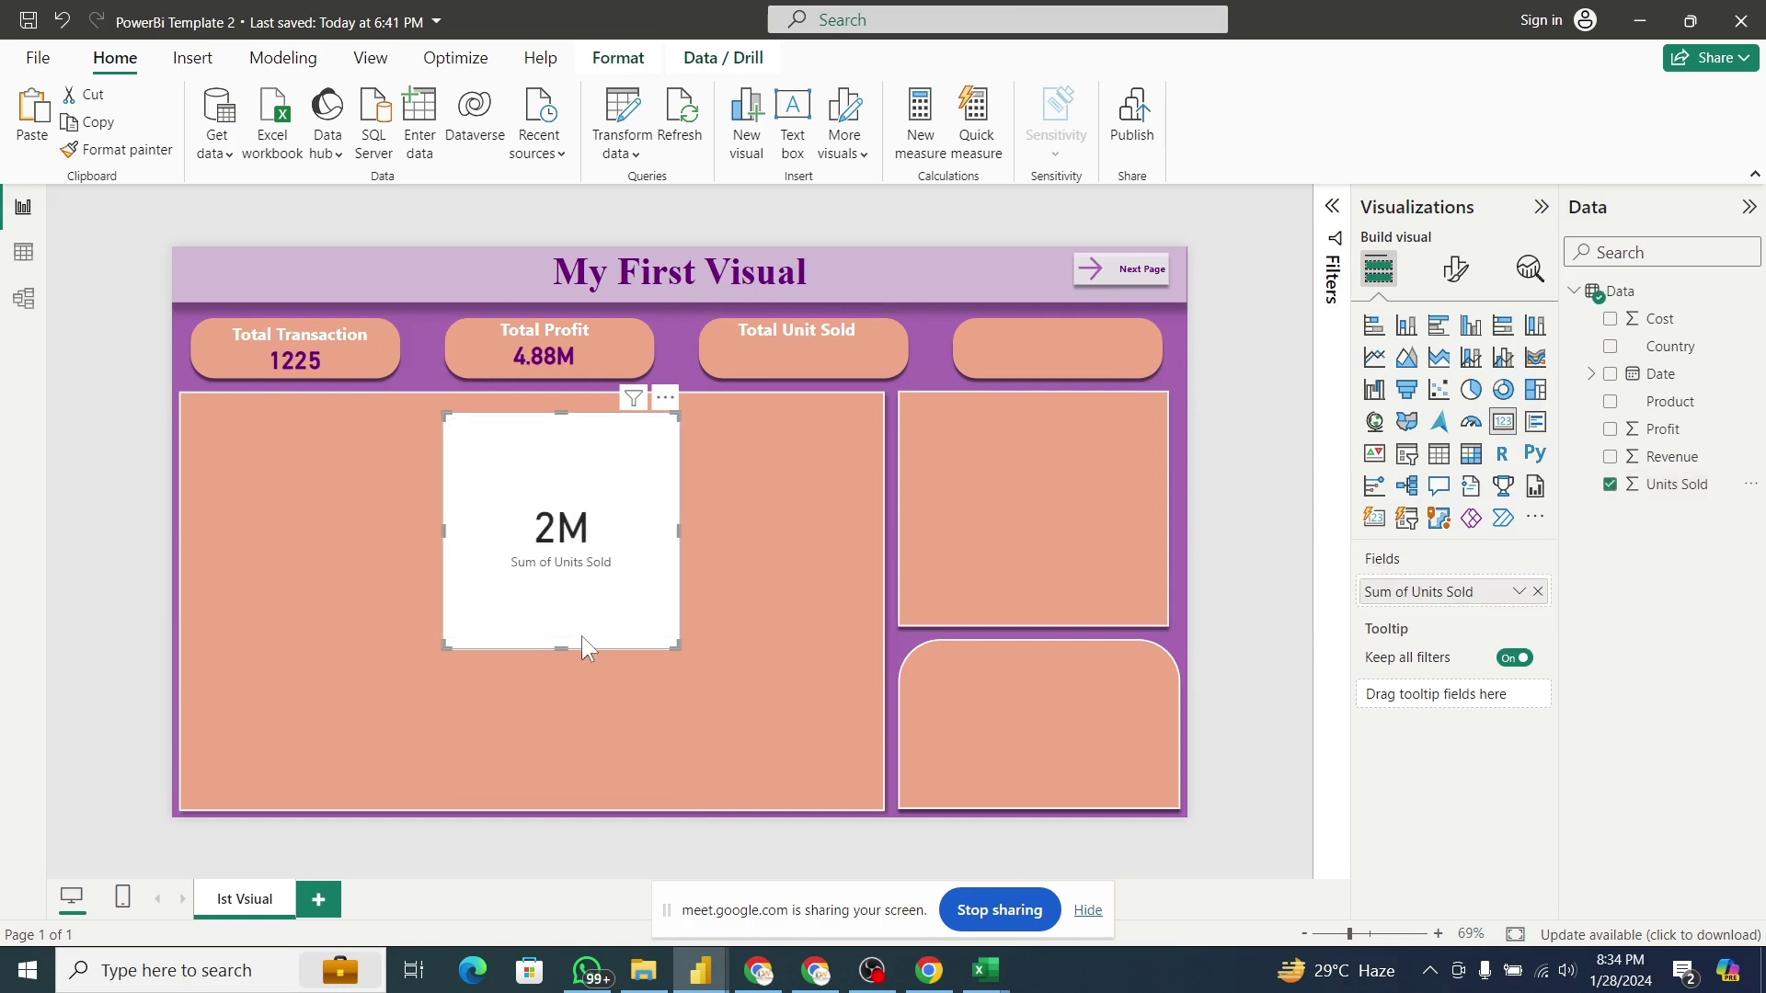
{"action": "left_click_drag", "start_coordinate": [570, 649], "coordinate": [595, 514]}
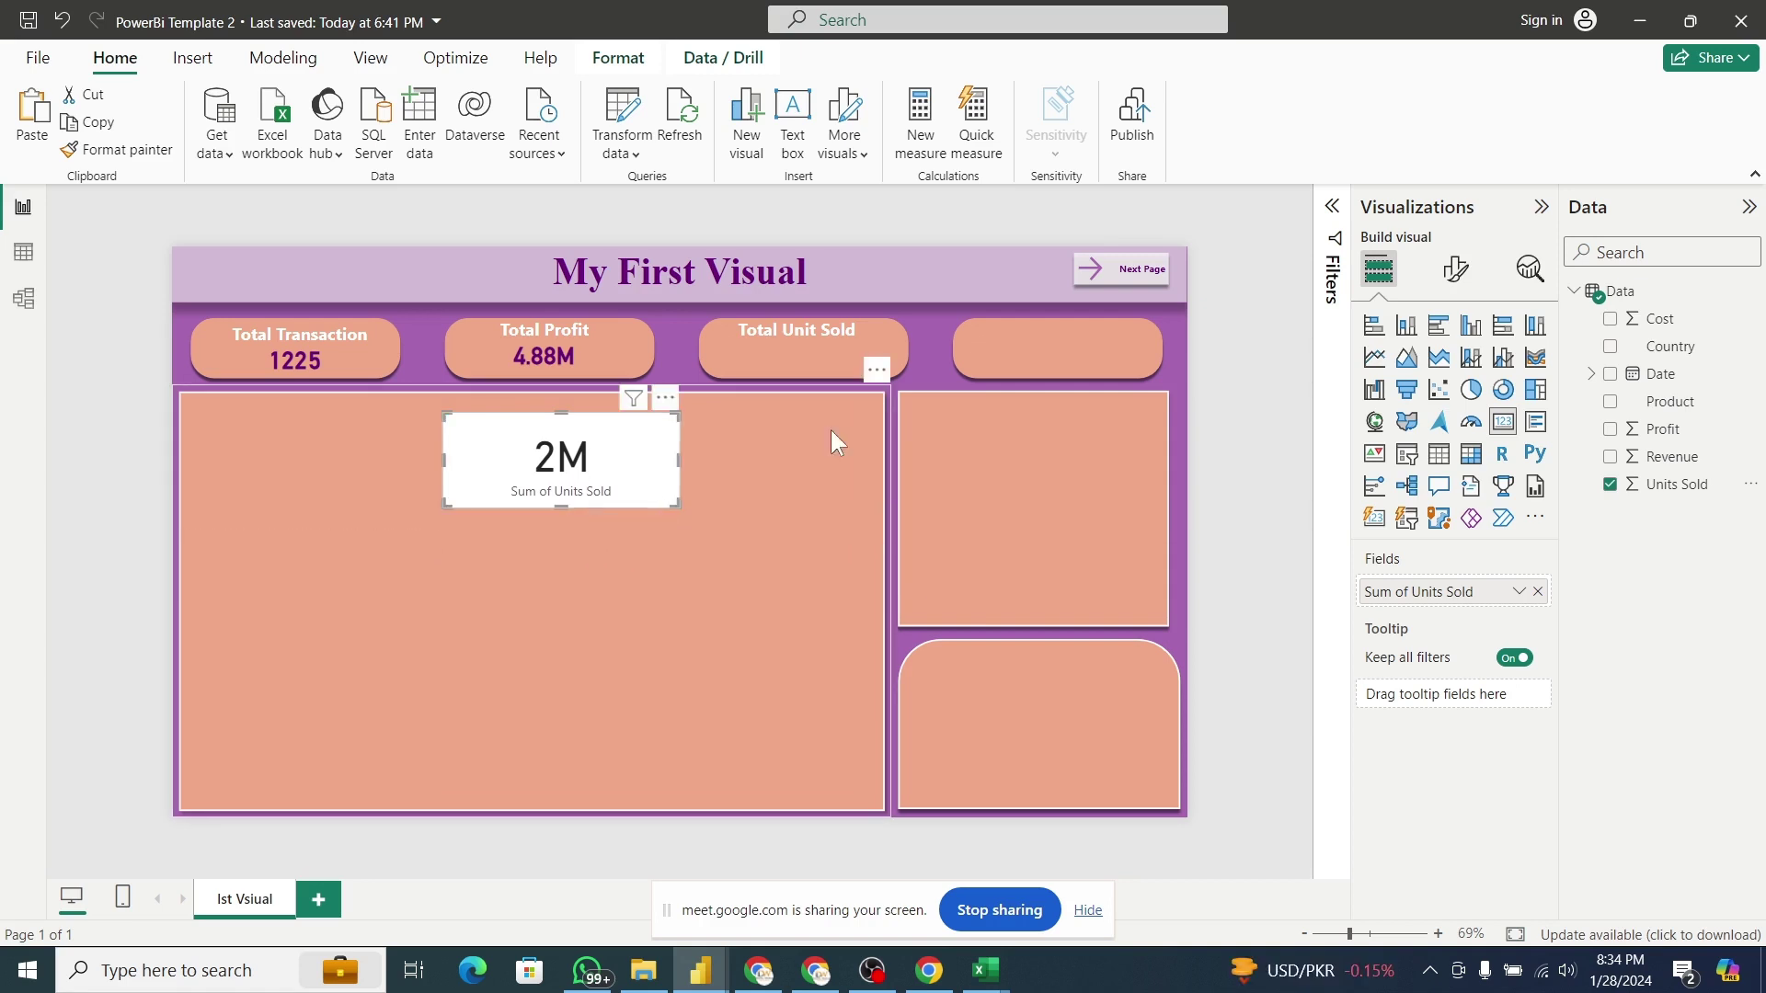
Turn off the units sold card's category label and make its callout value theme purple, bold and size 25.
{"action": "left_click", "coordinate": [1460, 278]}
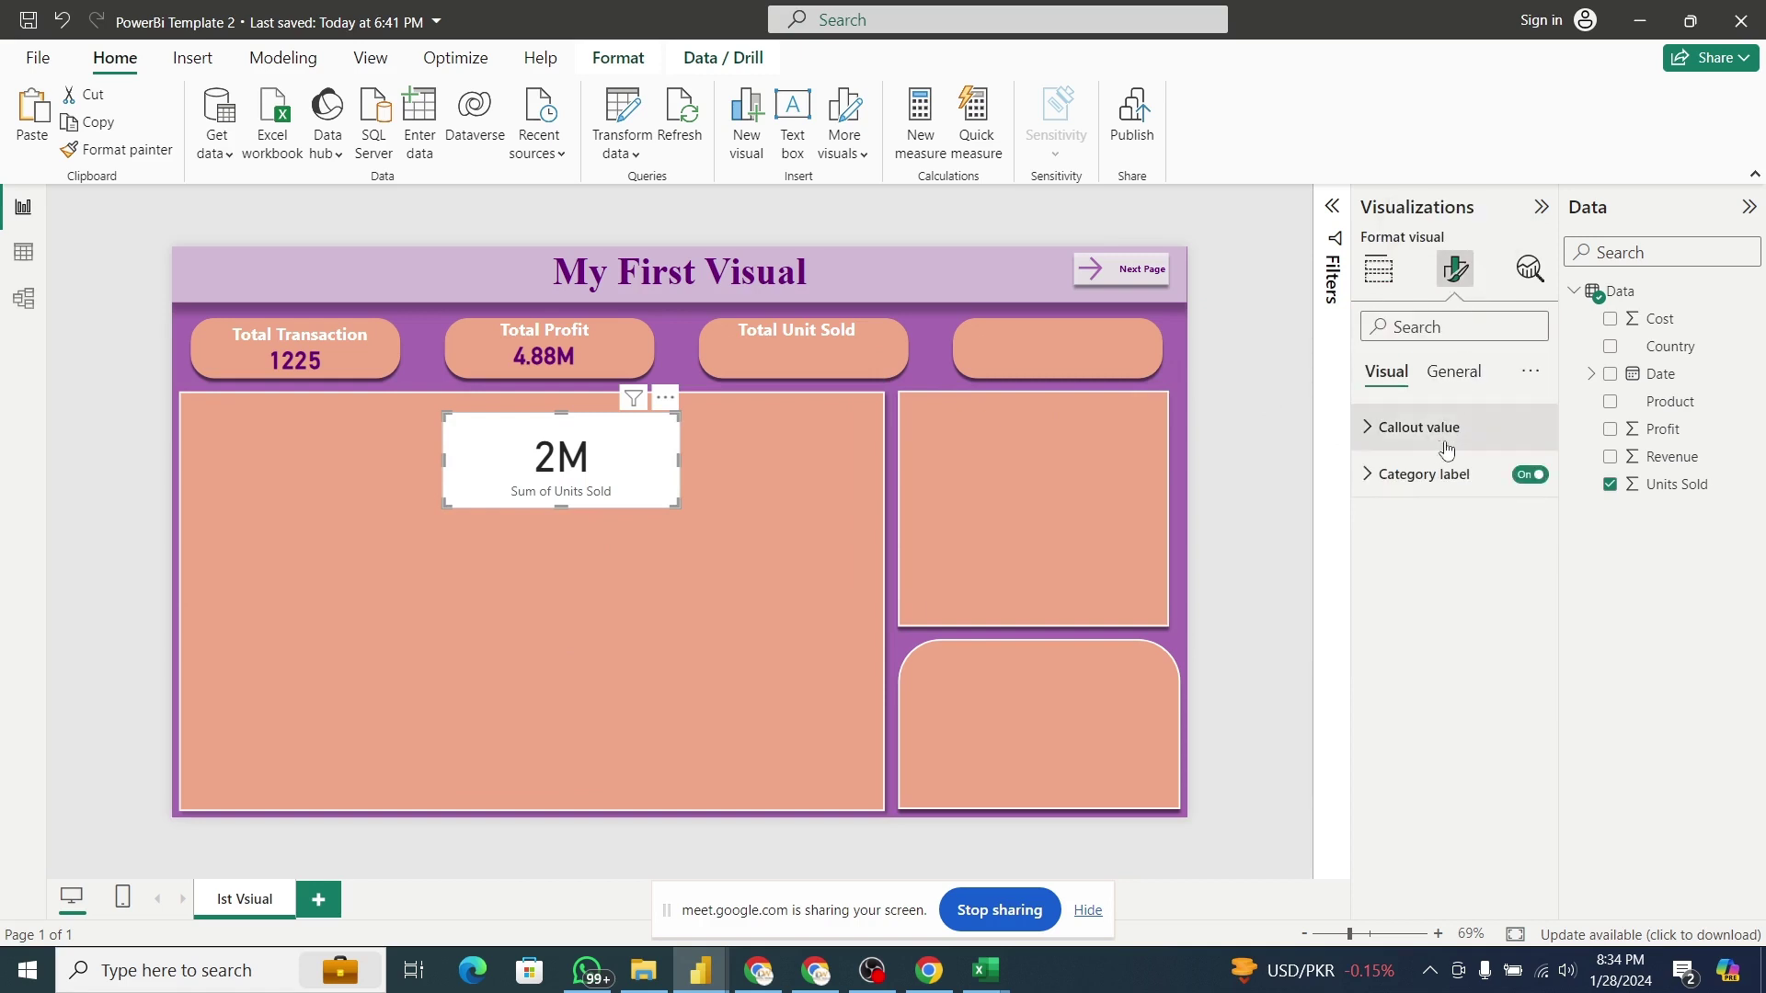
{"action": "left_click", "coordinate": [1522, 480]}
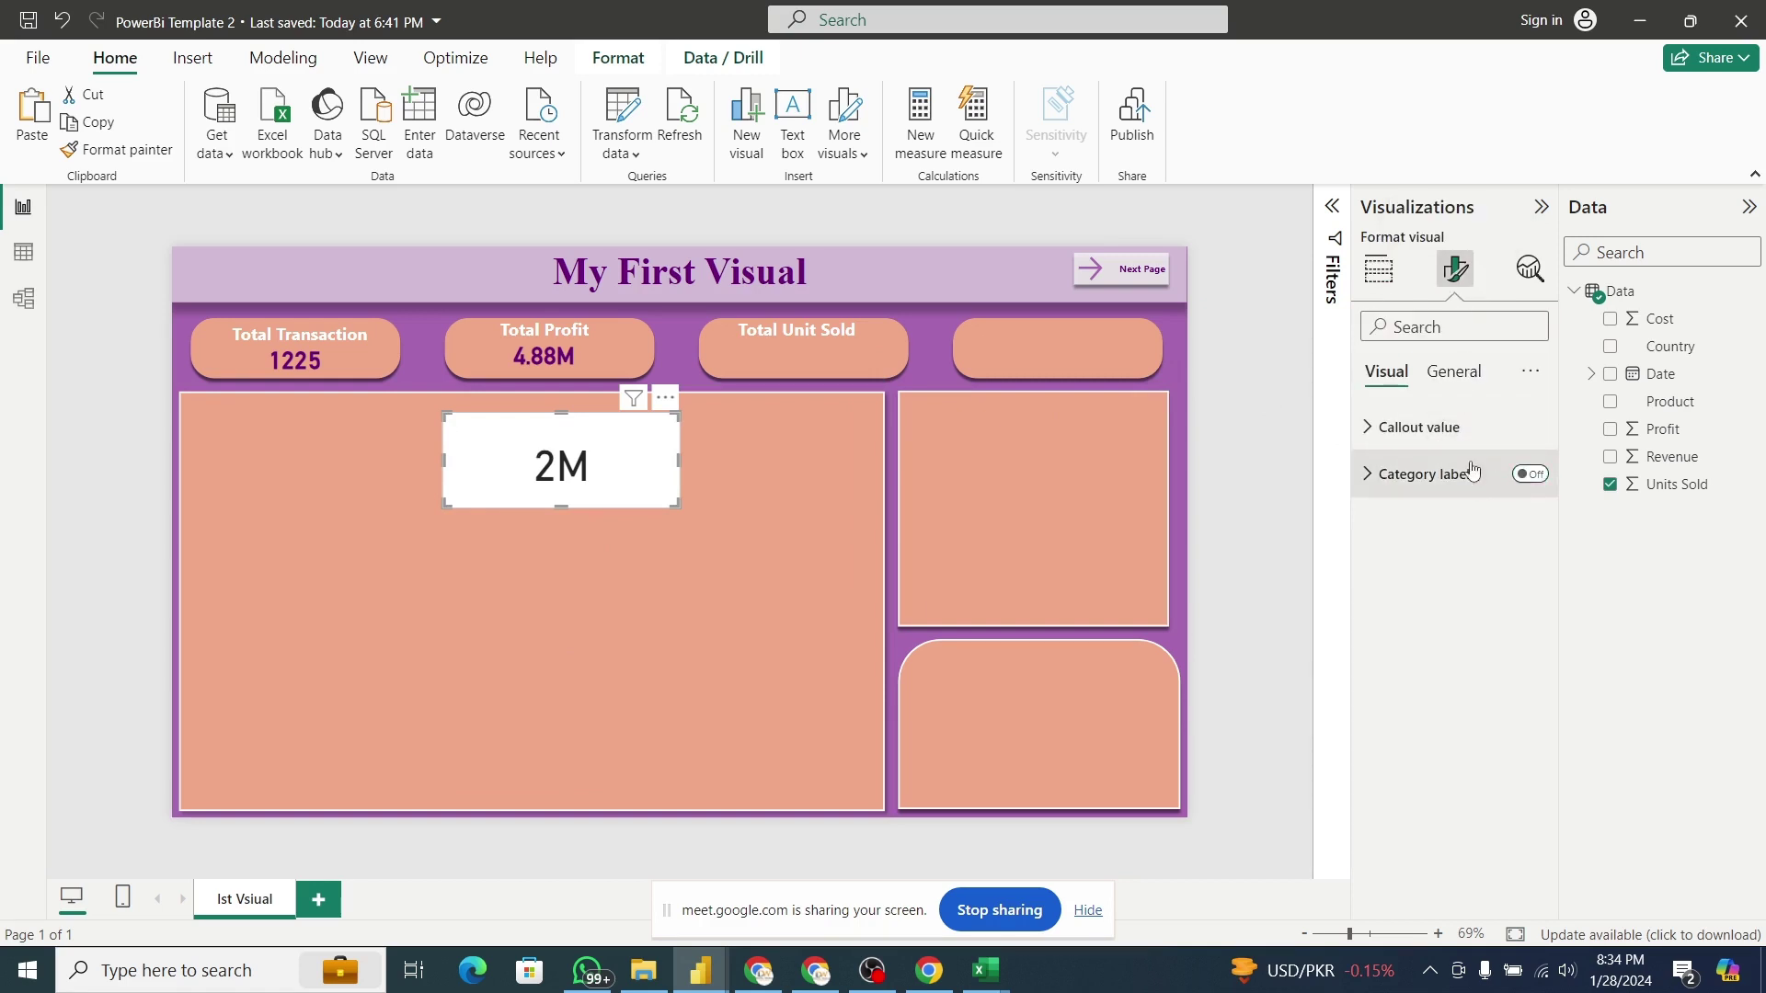
{"action": "left_click", "coordinate": [1426, 429]}
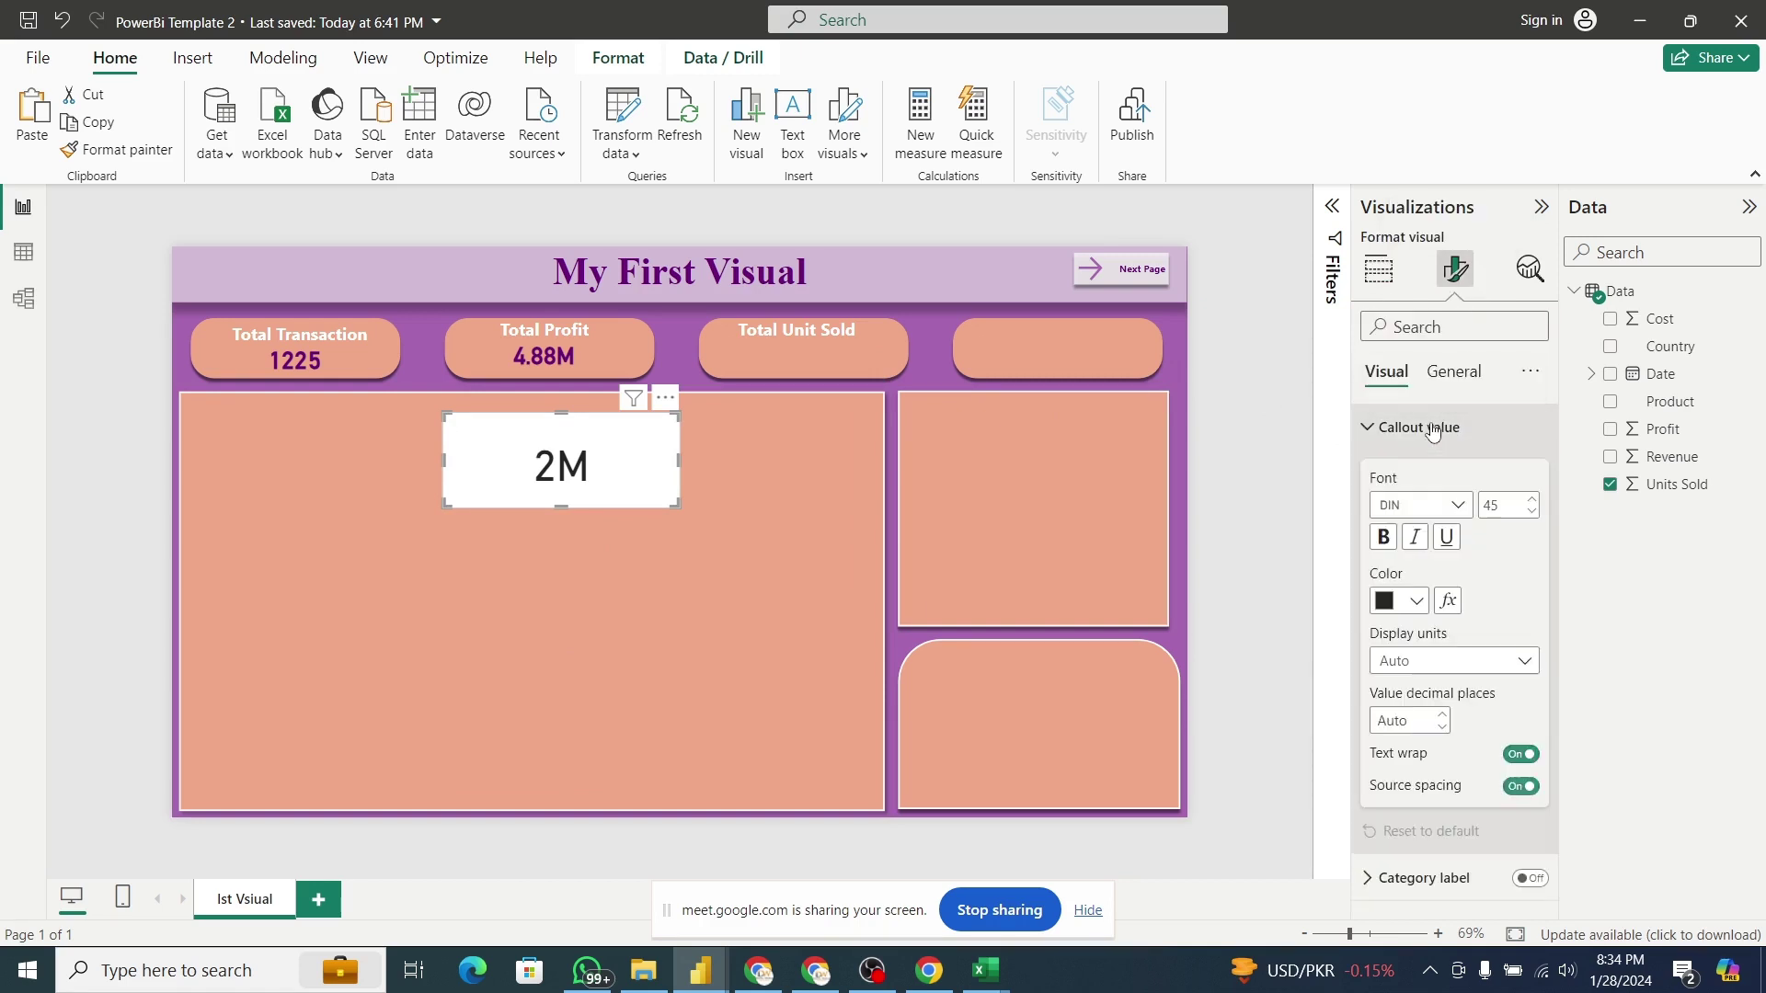
{"action": "left_click", "coordinate": [1417, 601]}
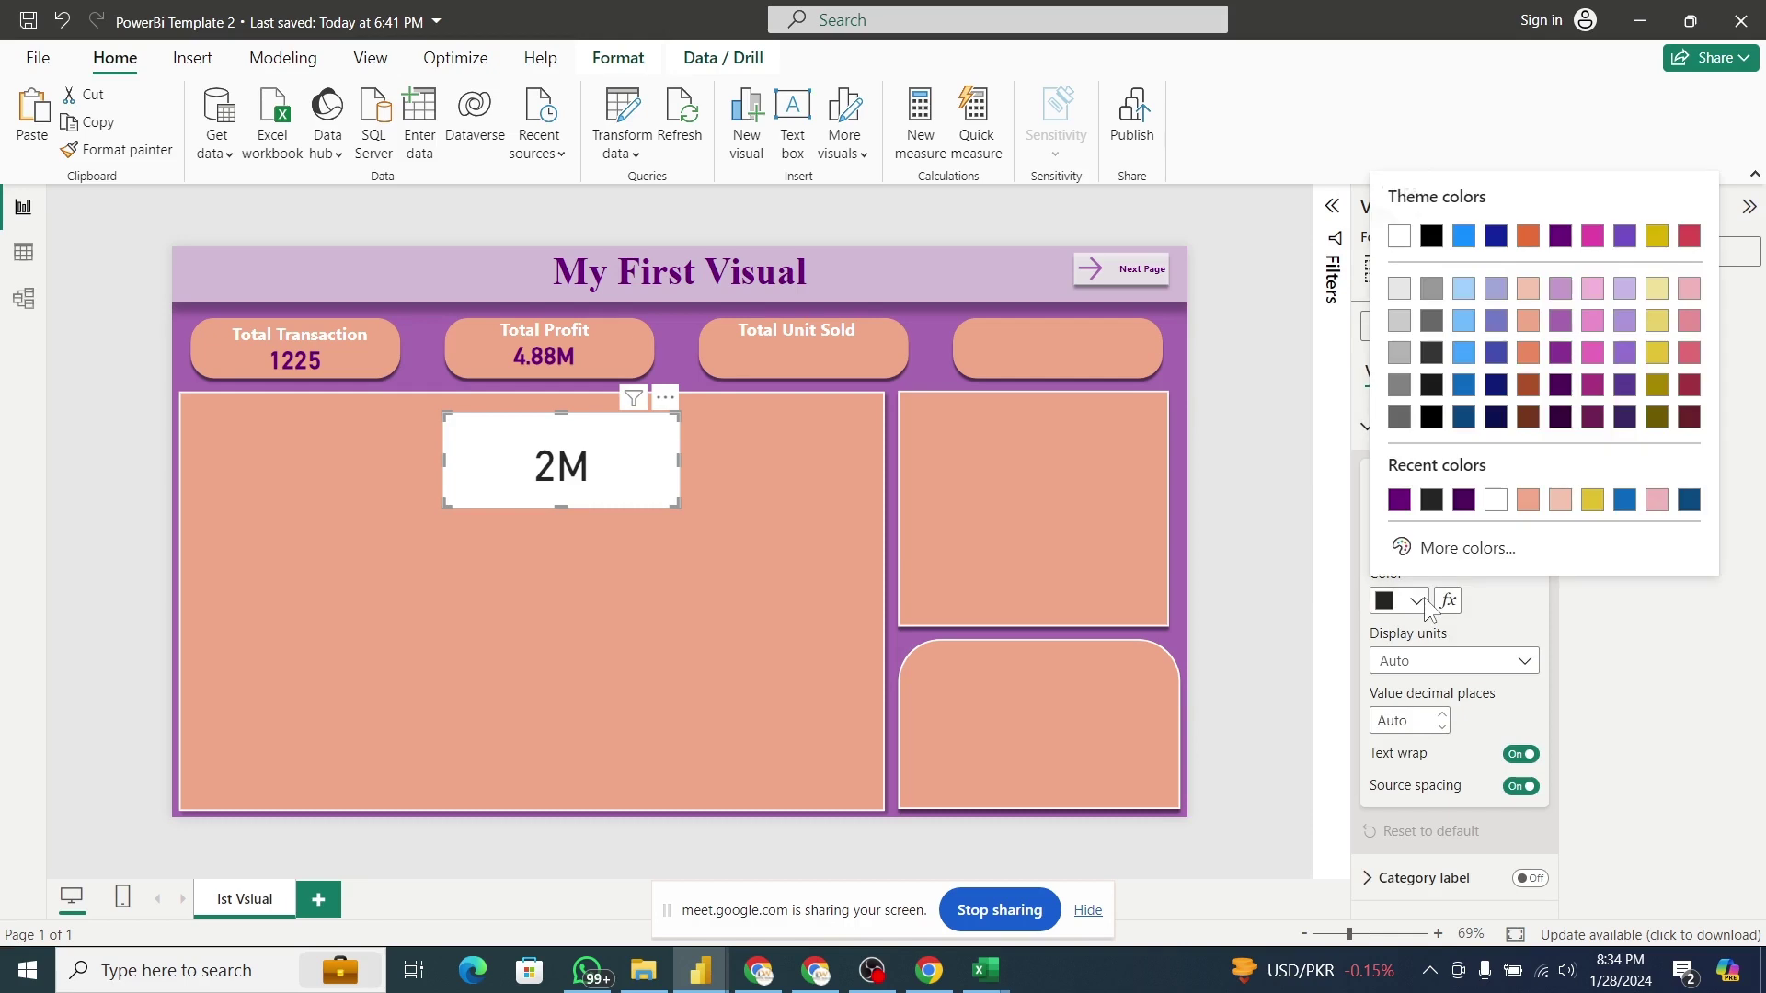
{"action": "left_click", "coordinate": [1561, 238]}
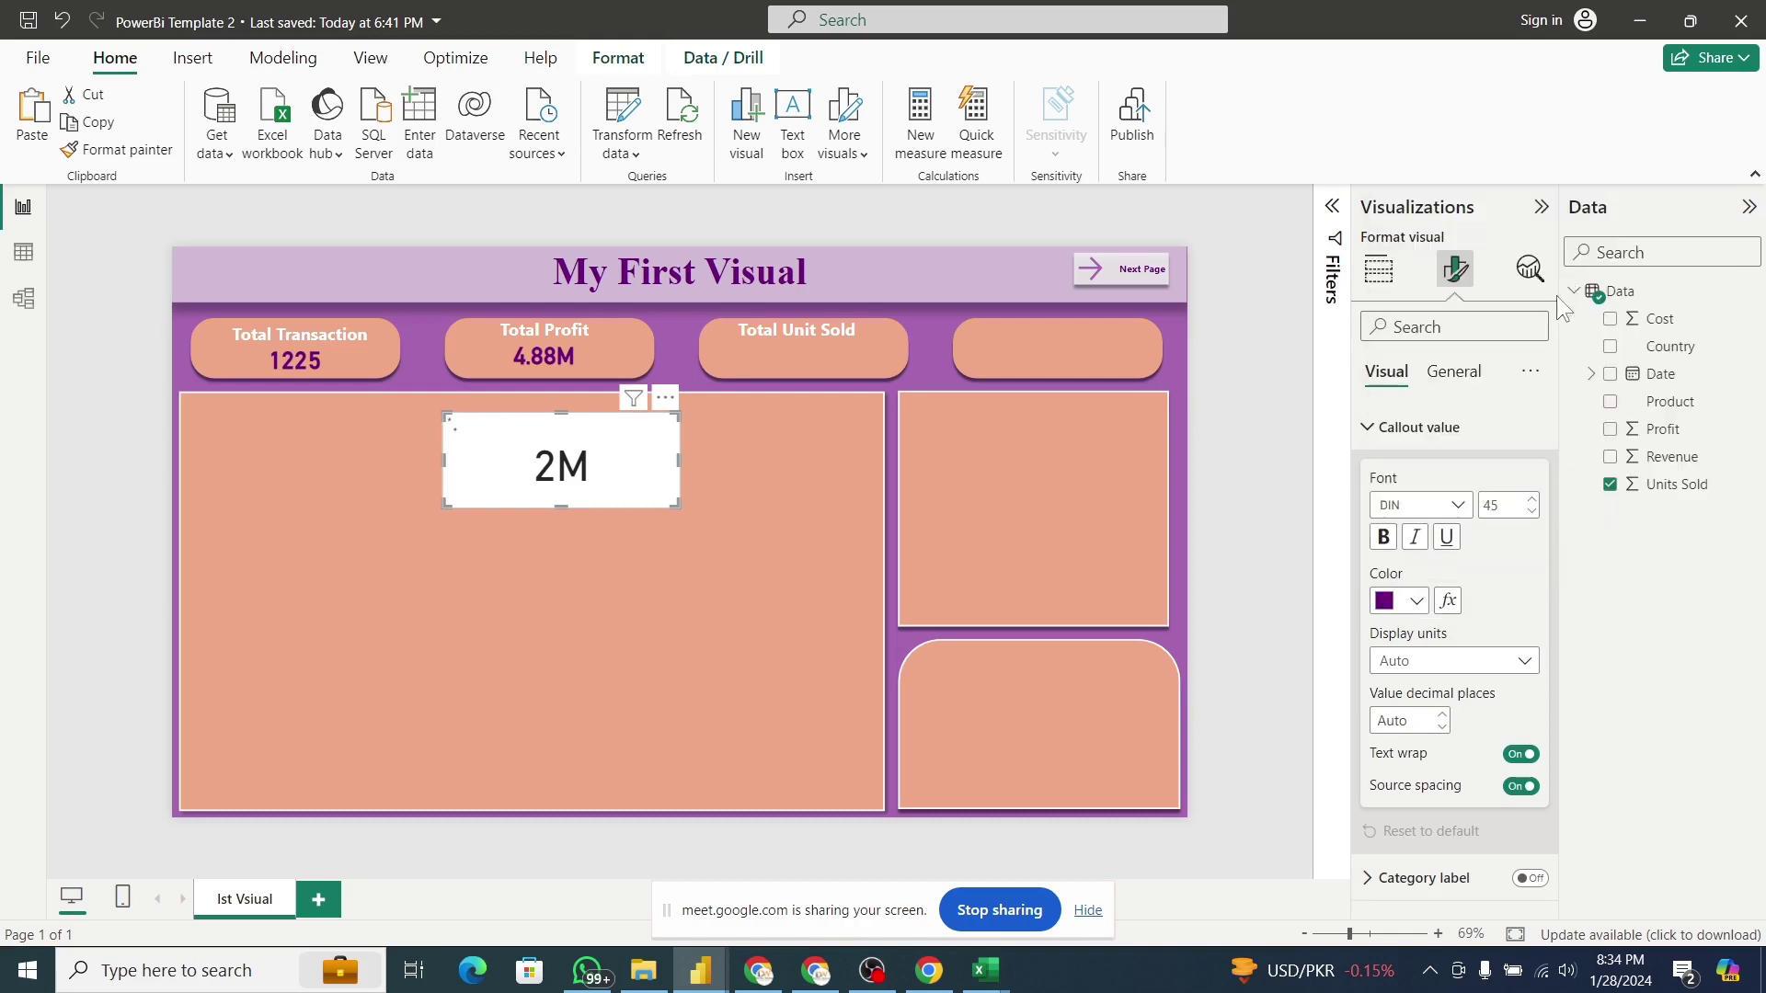
{"action": "left_click", "coordinate": [1384, 539]}
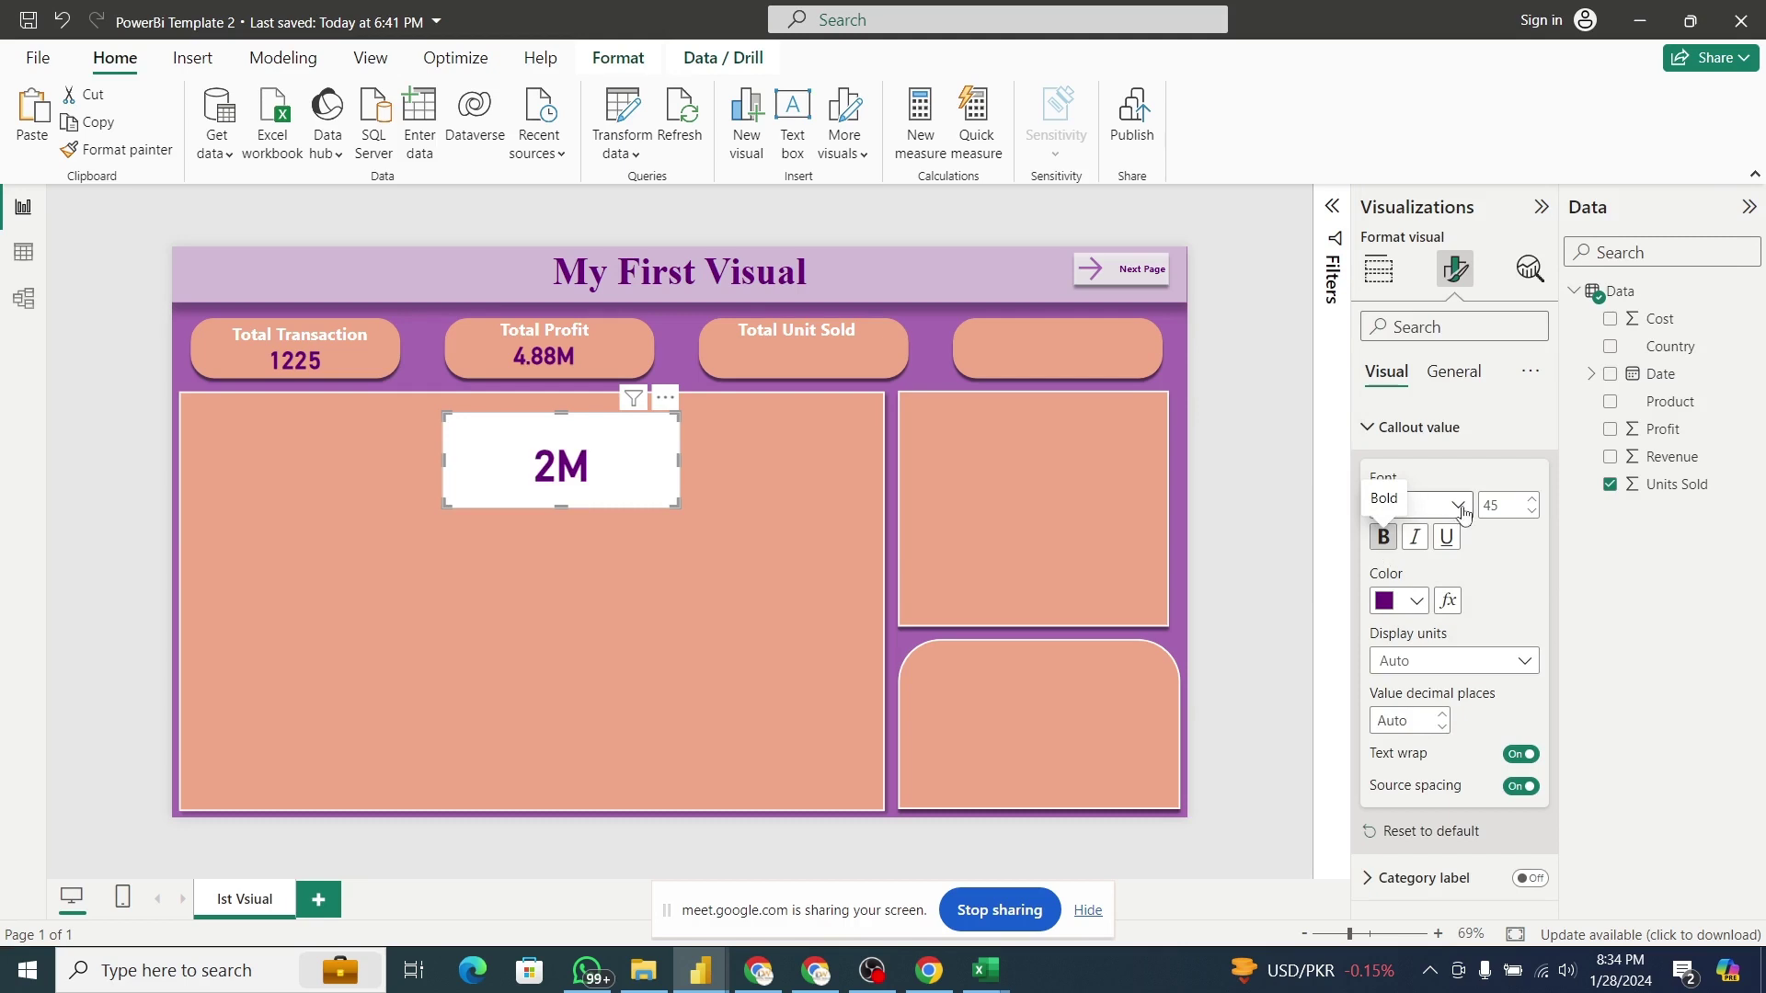
{"action": "left_click", "coordinate": [1501, 508]}
{"action": "right_click", "coordinate": [1502, 512]}
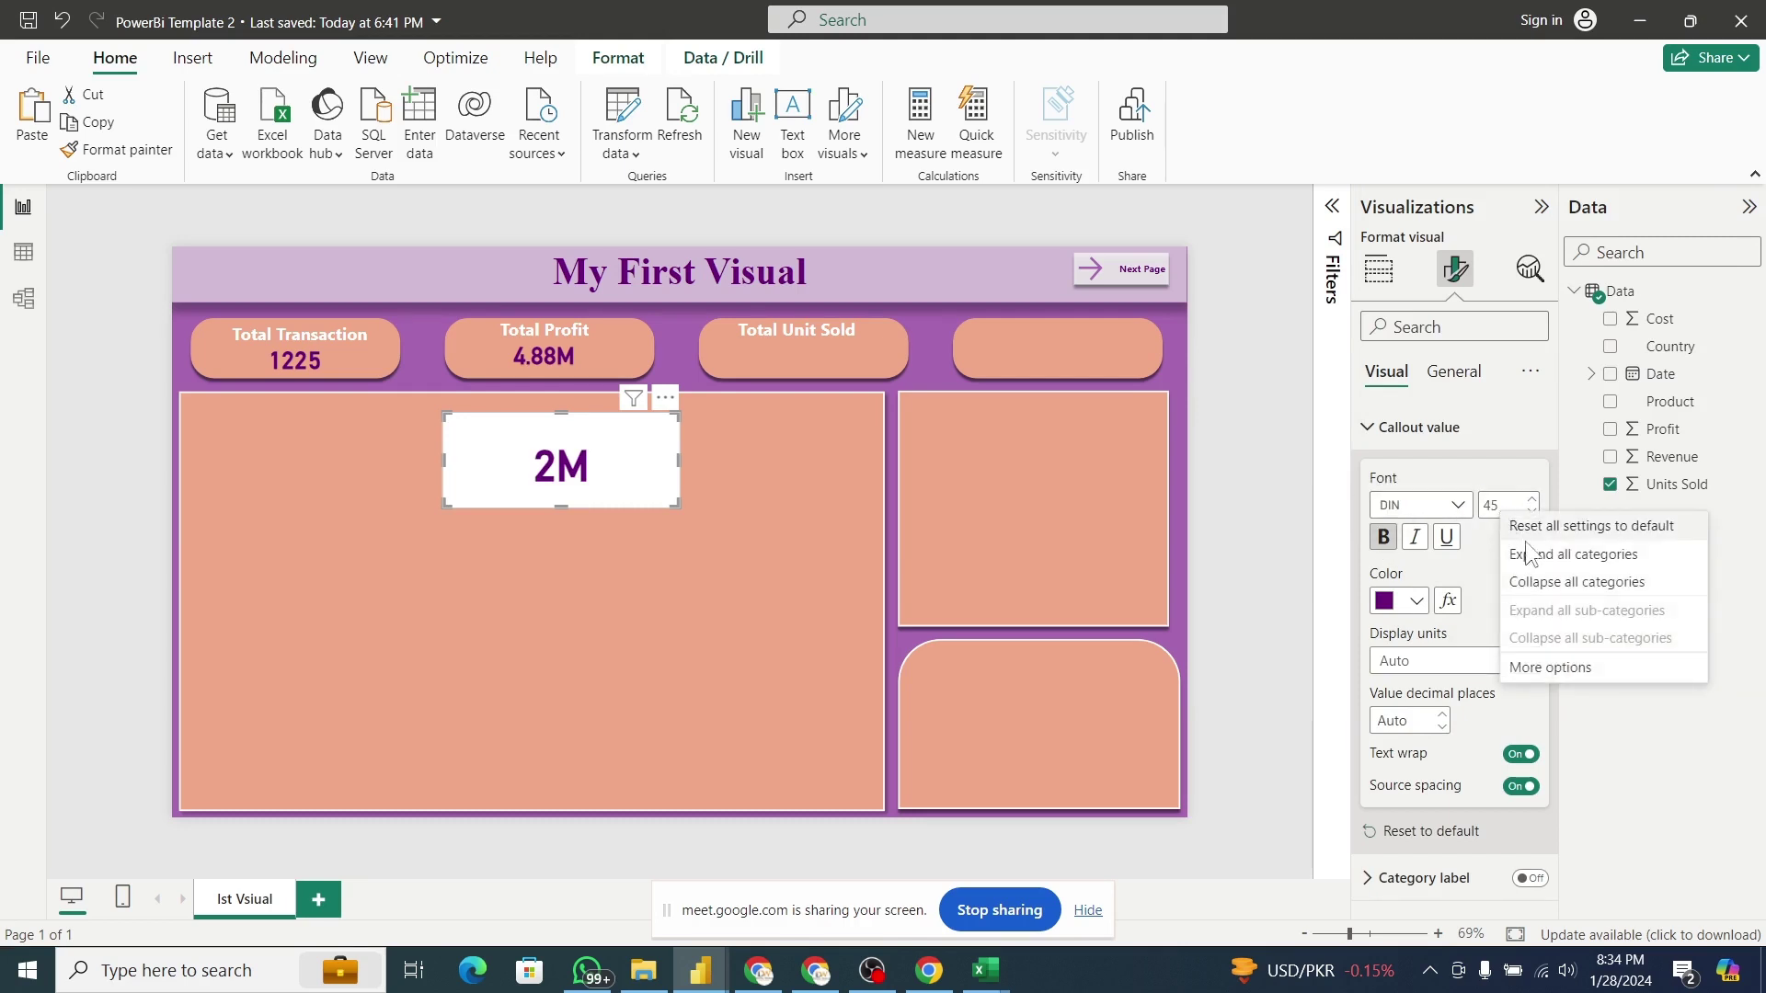
{"action": "left_click", "coordinate": [1495, 509]}
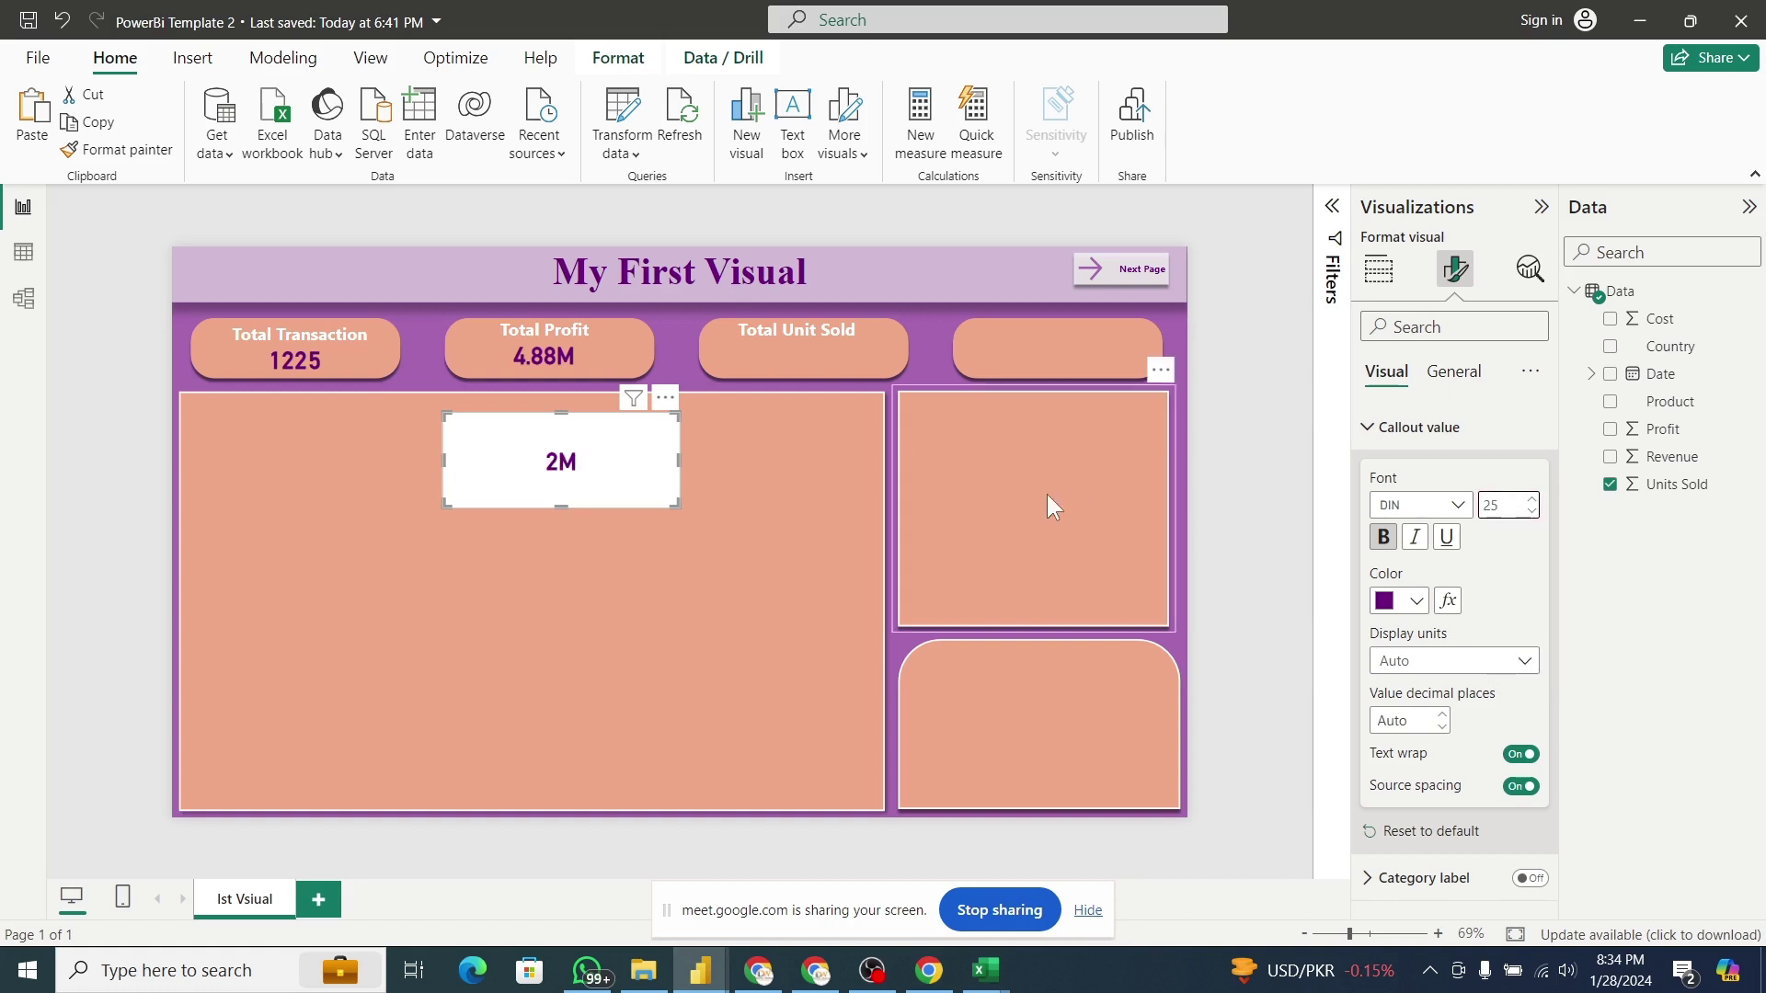
Set the units sold card's background transparency to 100%.
{"action": "left_click", "coordinate": [1454, 373]}
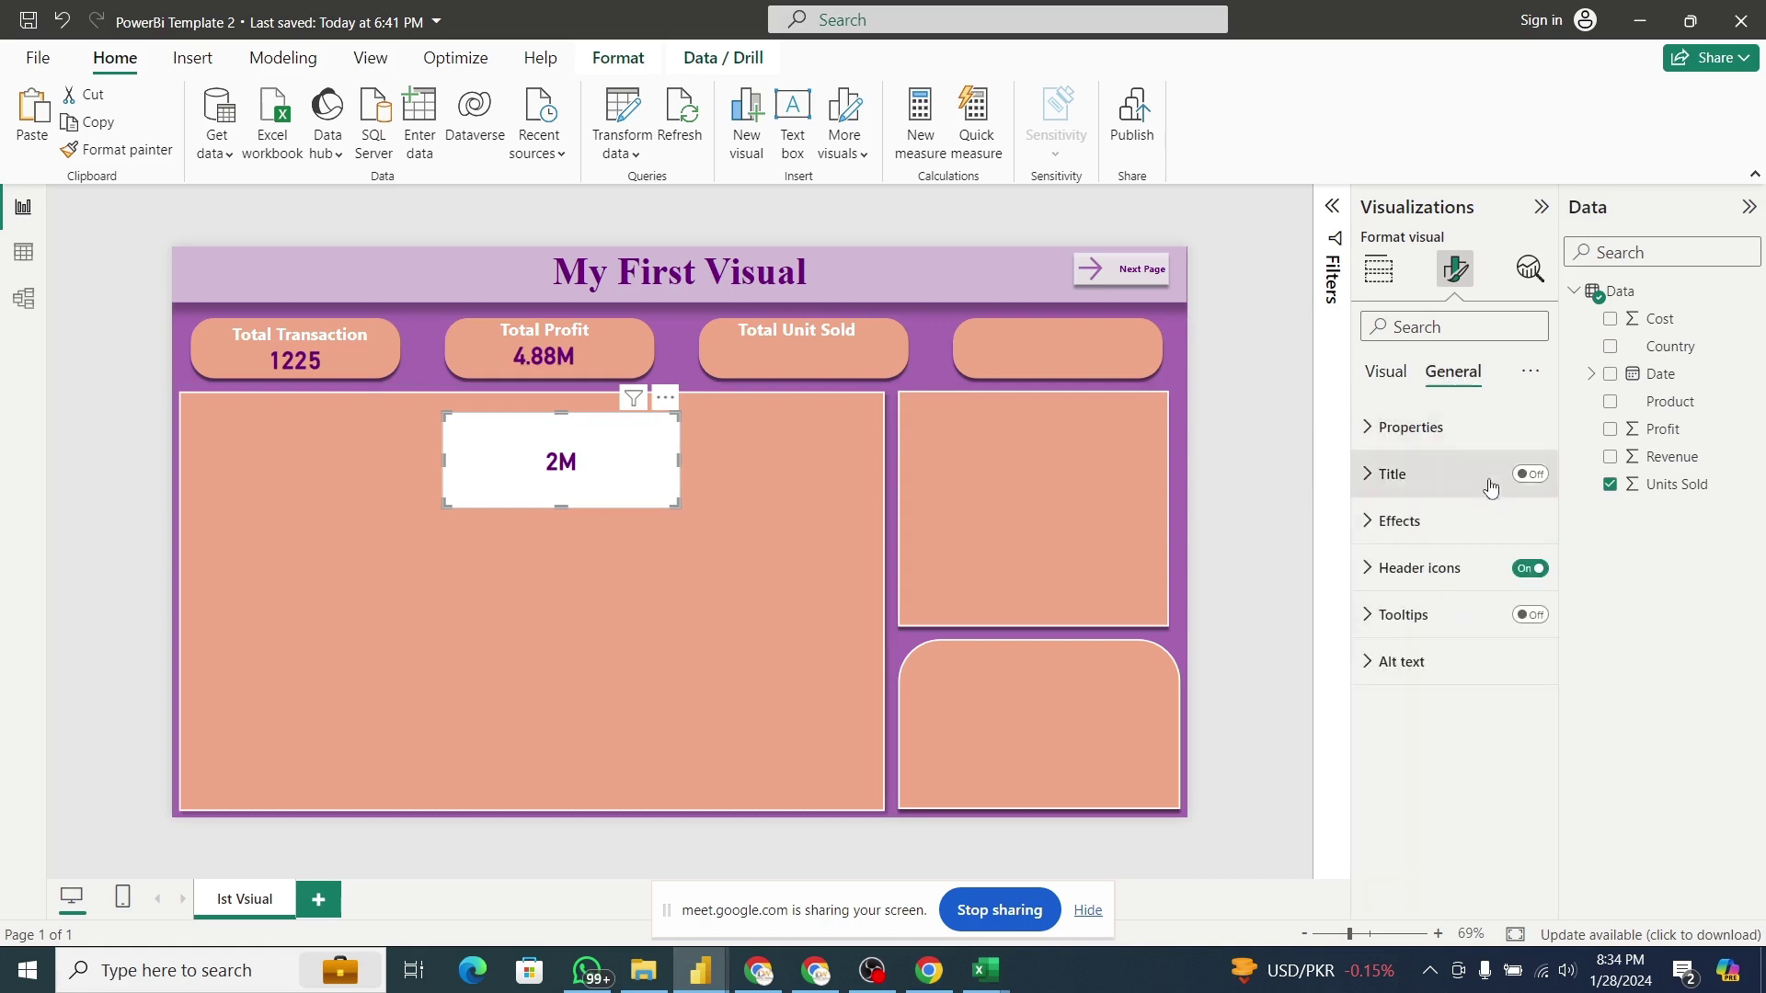
{"action": "left_click", "coordinate": [1438, 522]}
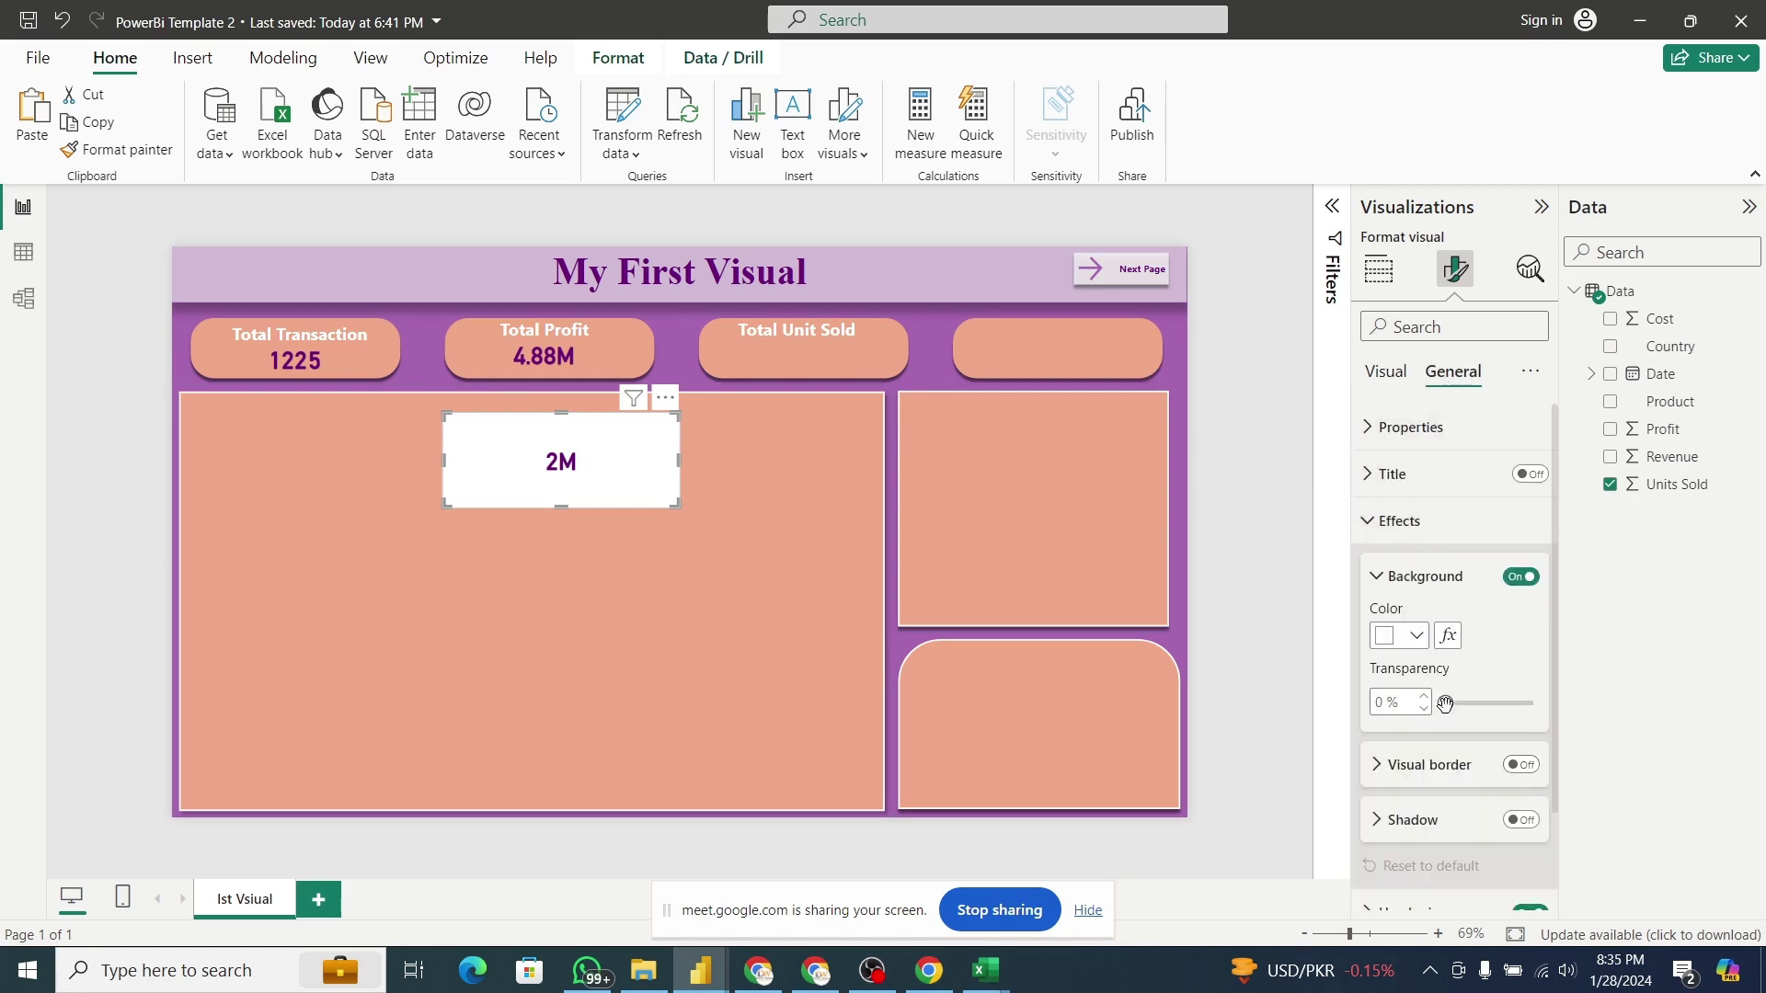
{"action": "left_click_drag", "start_coordinate": [1446, 704], "coordinate": [1536, 706]}
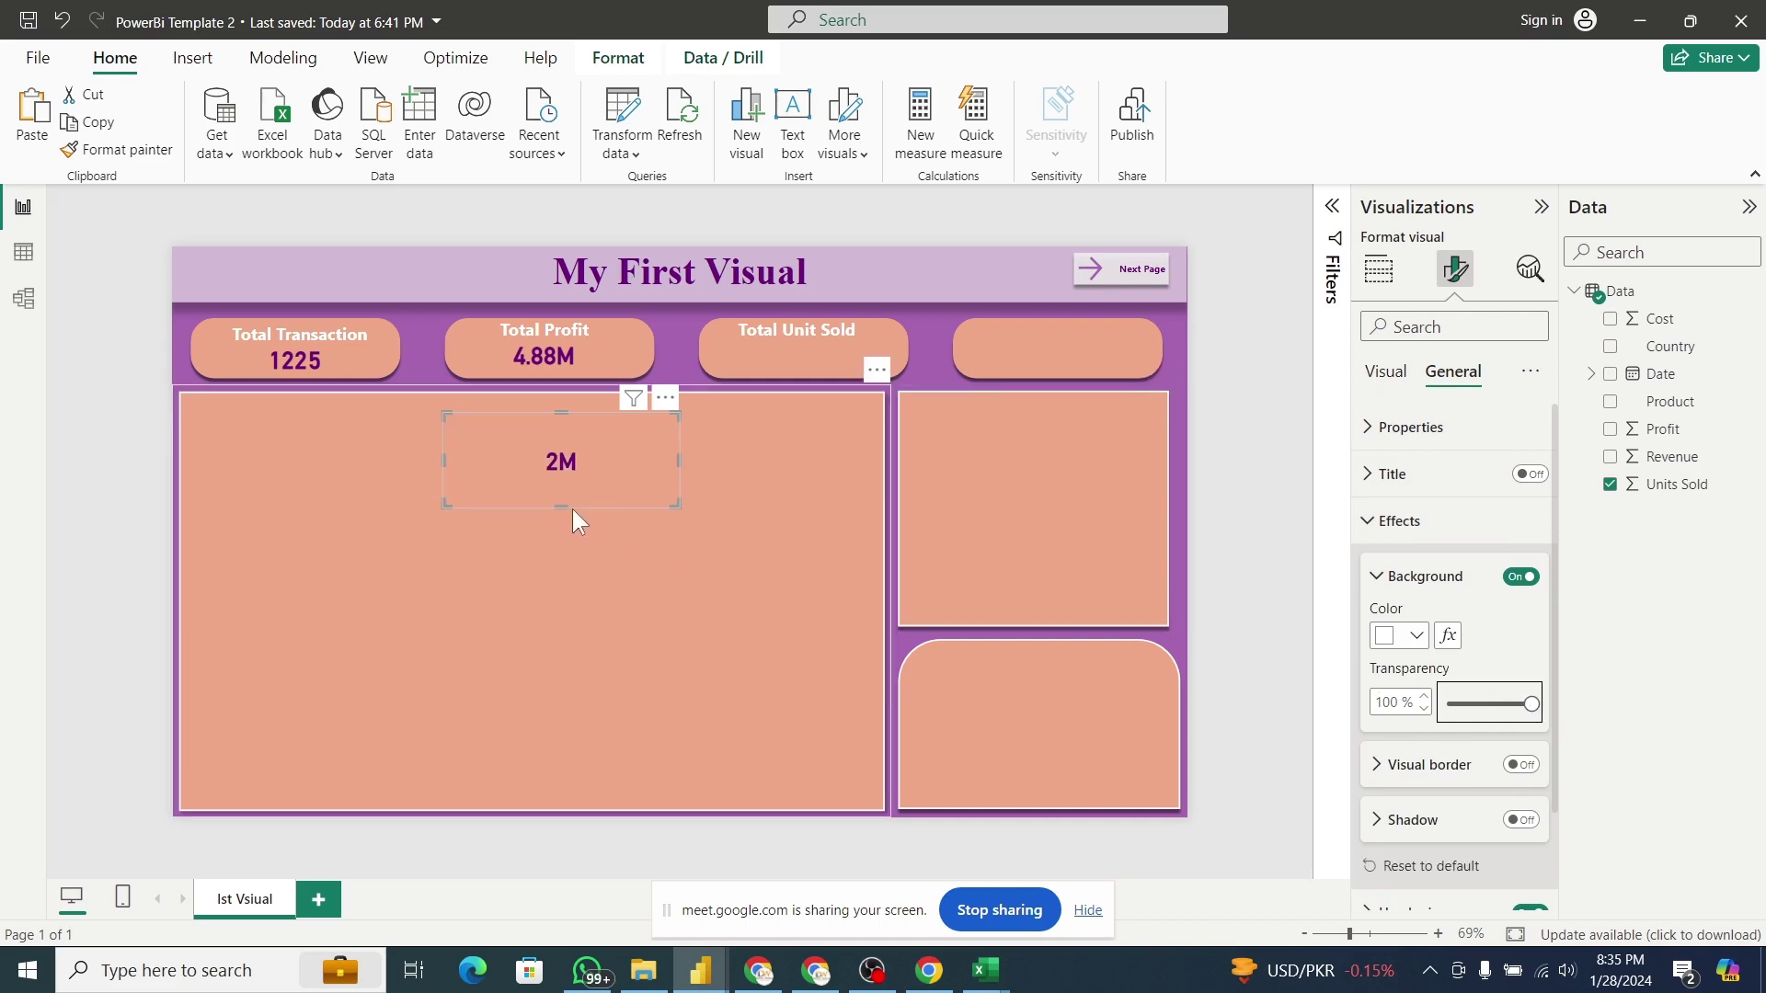
{"action": "left_click_drag", "start_coordinate": [576, 507], "coordinate": [703, 383]}
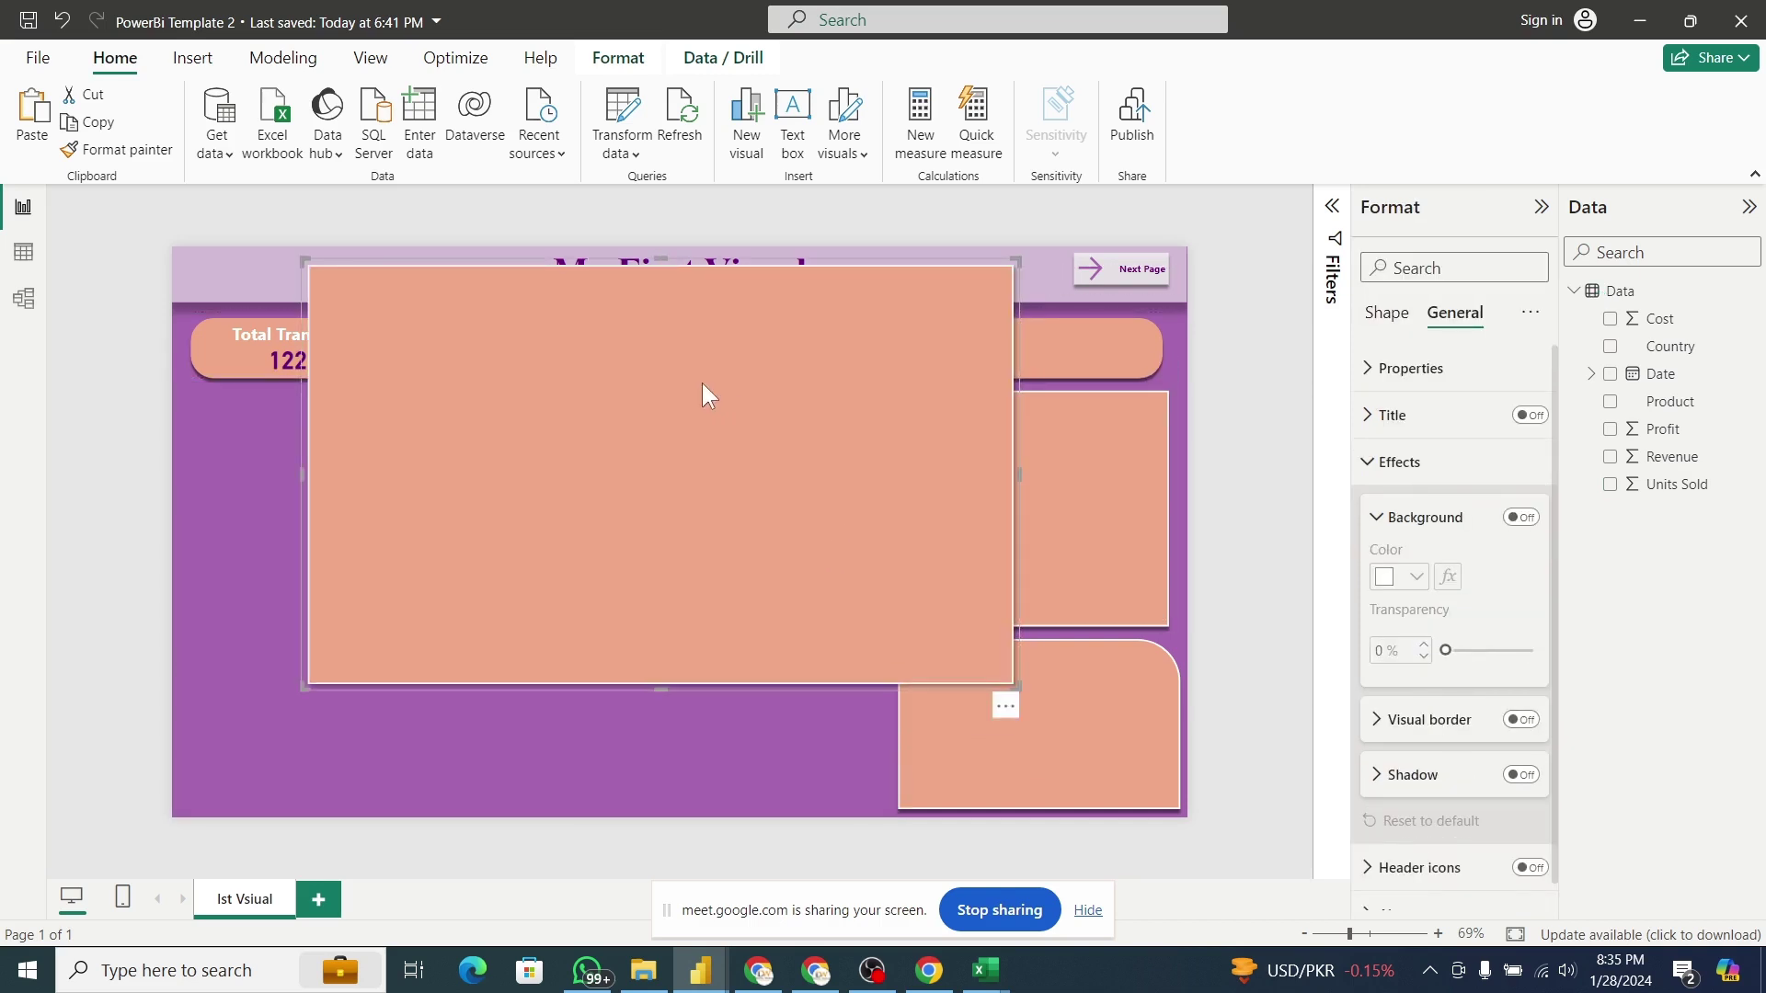
{"action": "key", "text": "ctrl+z"}
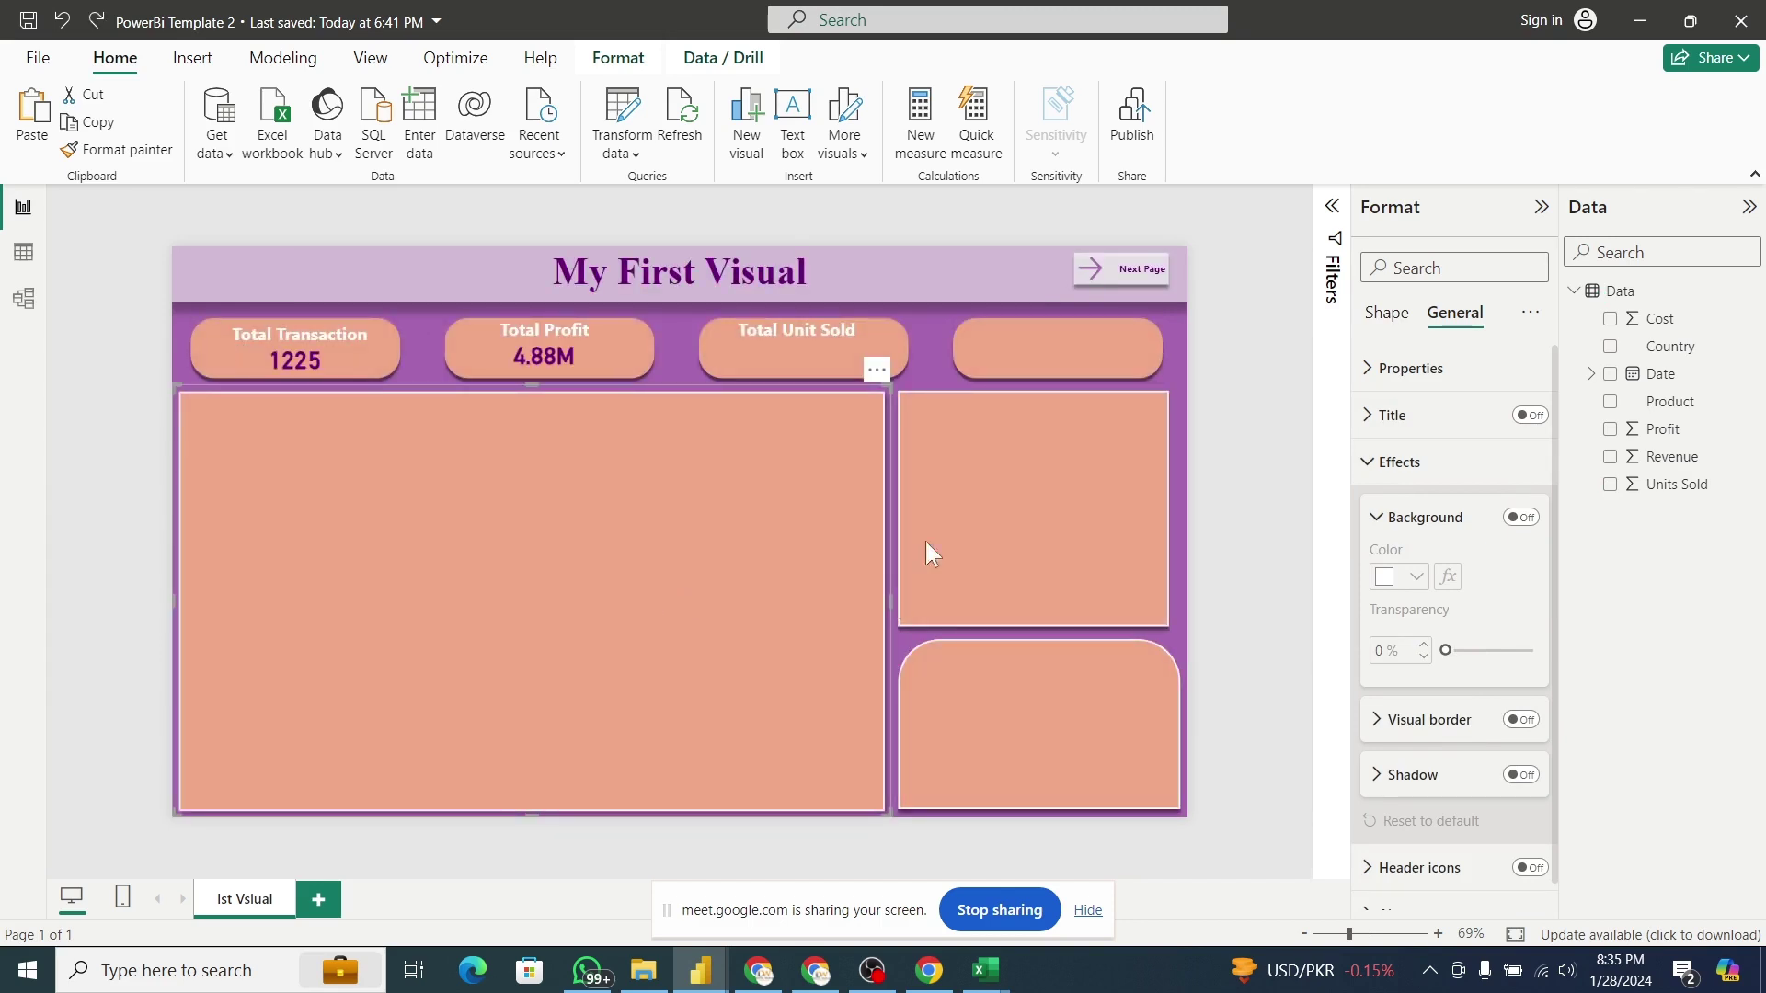
{"action": "left_click", "coordinate": [915, 316]}
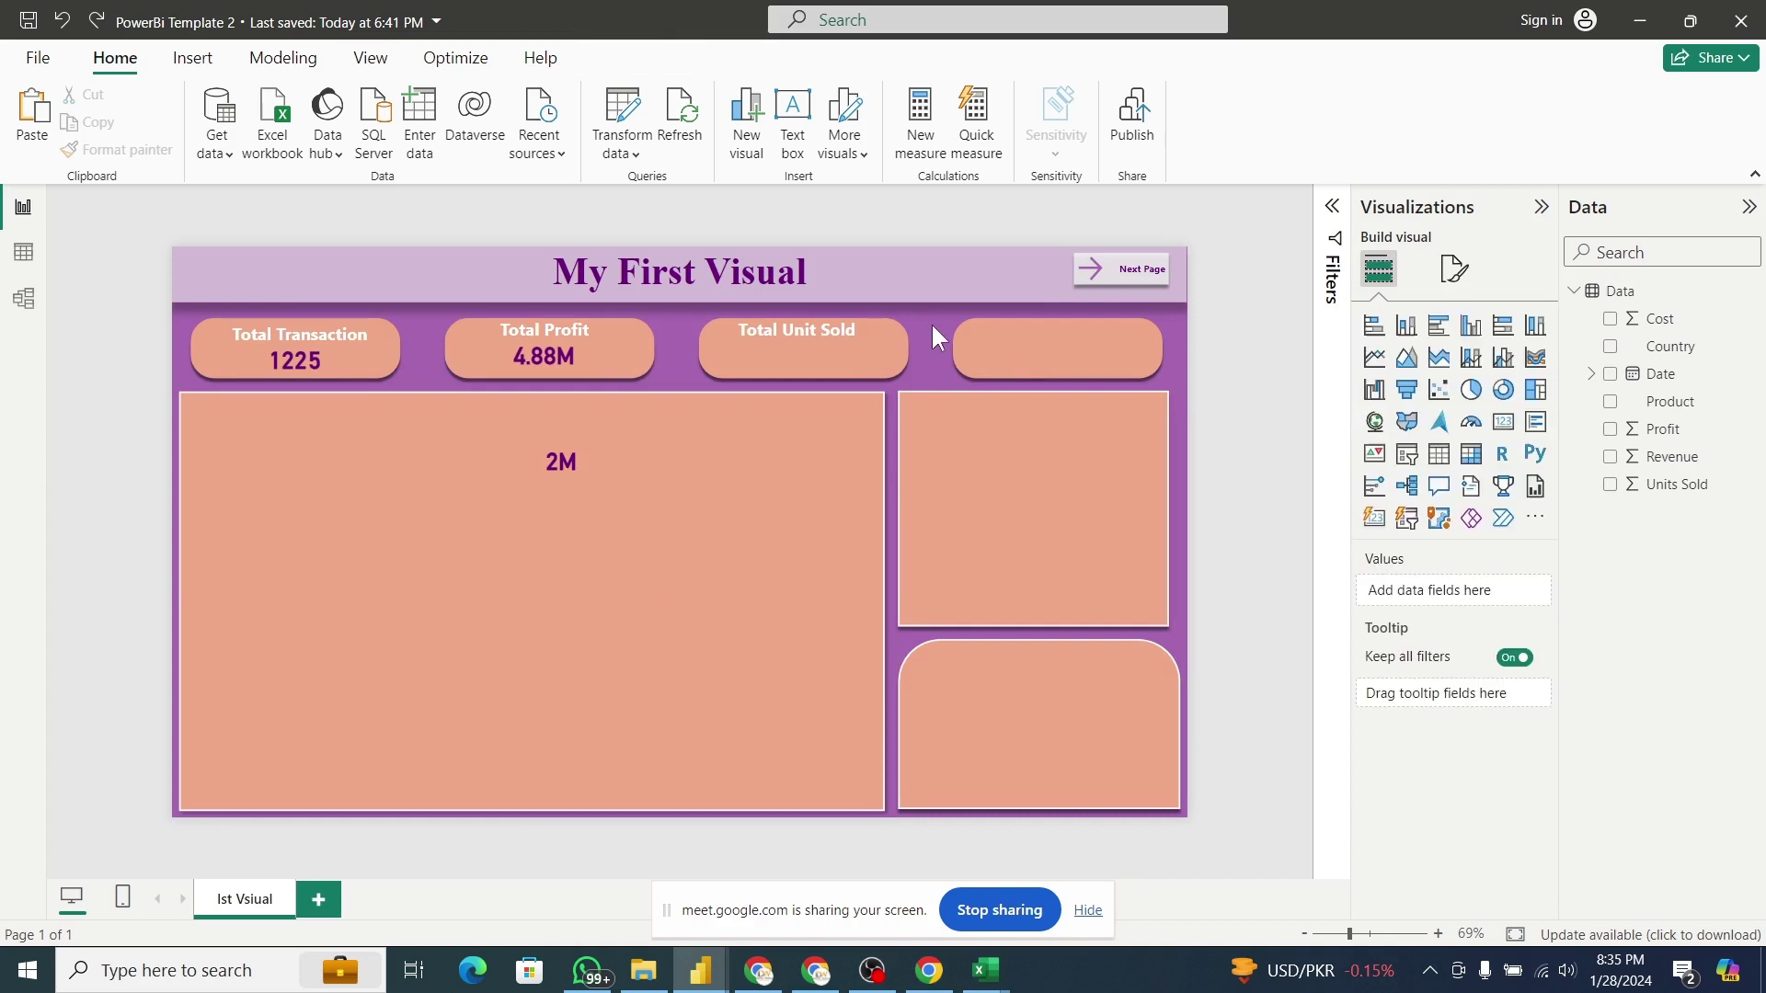
Move the units sold card from the large rectangle into the third rounded shape, under the "Total Unit Sold" label.
{"action": "left_click", "coordinate": [561, 455]}
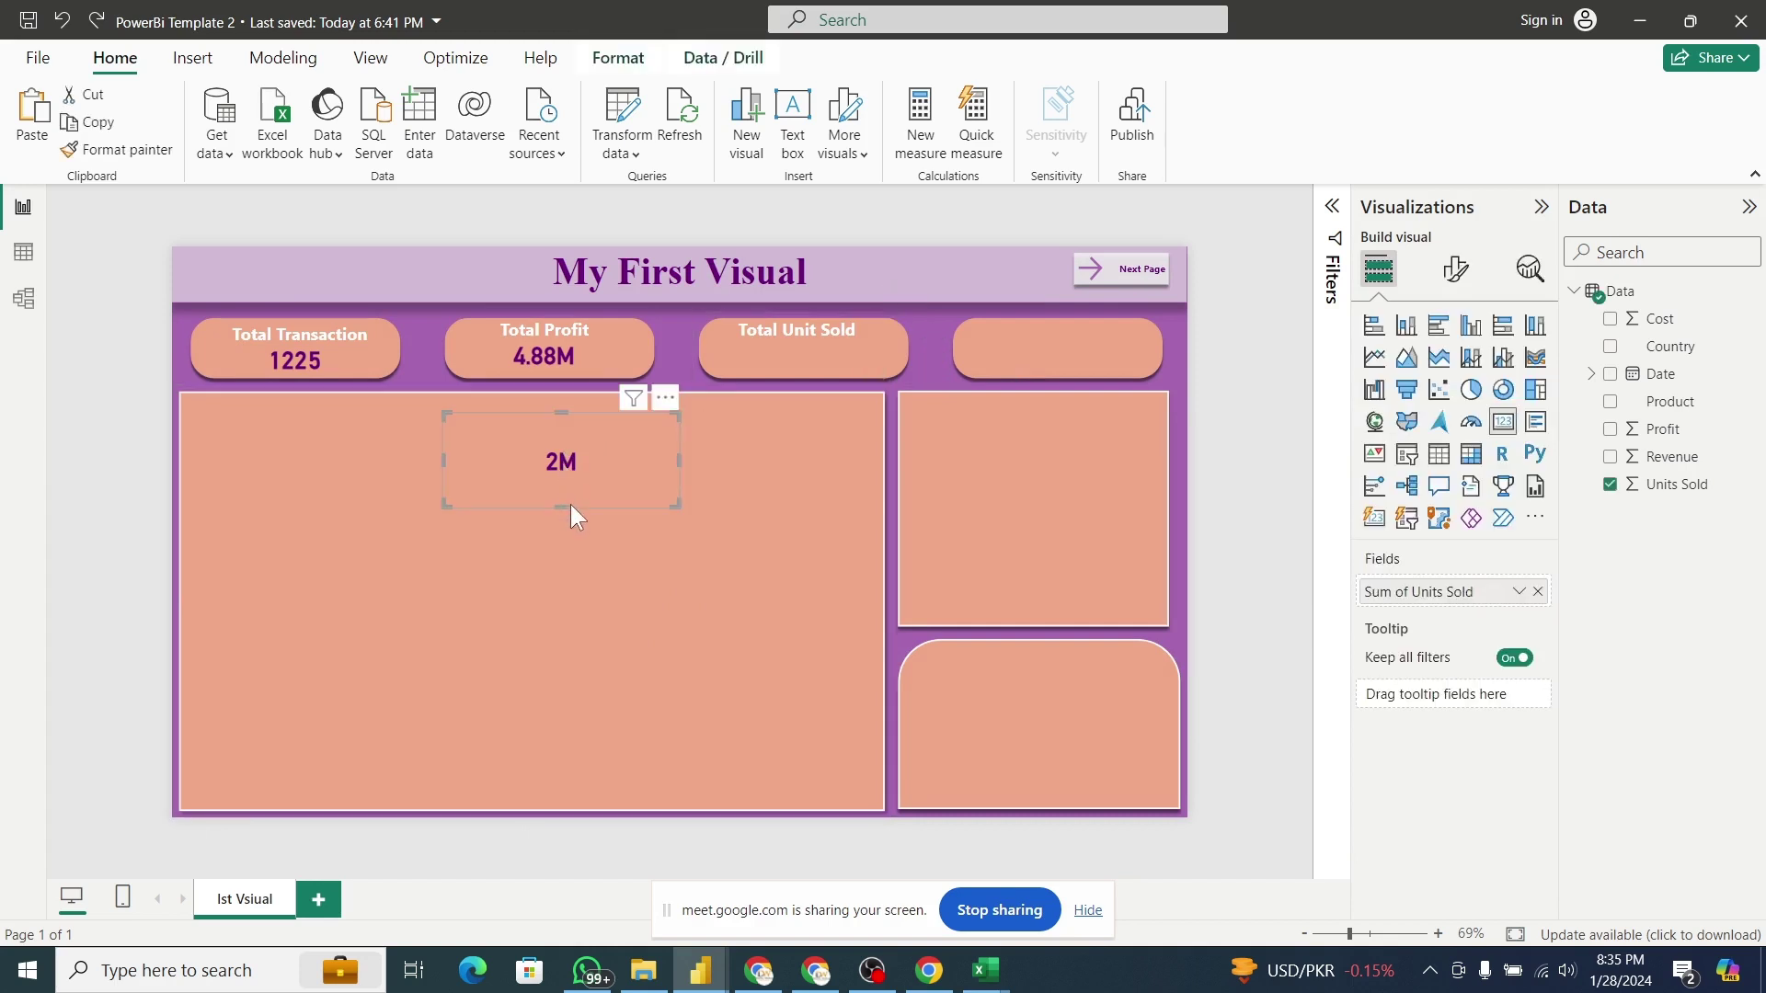
{"action": "left_click_drag", "start_coordinate": [572, 504], "coordinate": [812, 401]}
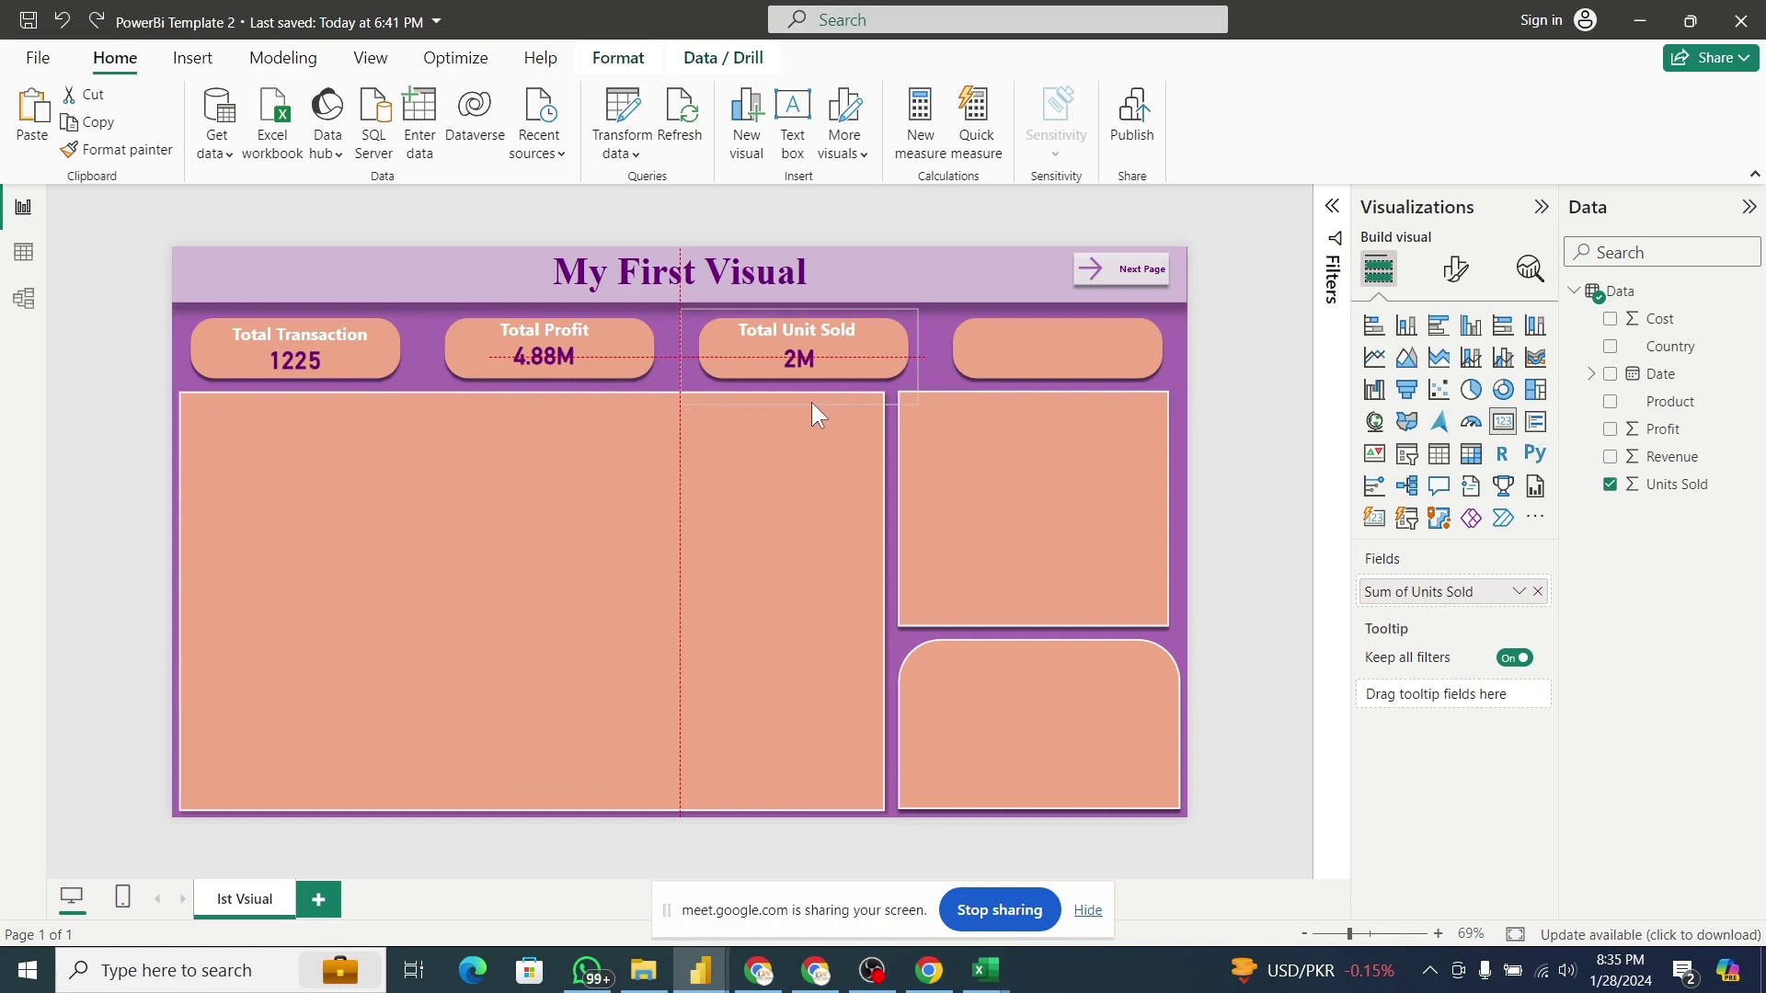
{"action": "left_click_drag", "start_coordinate": [812, 401], "coordinate": [811, 401]}
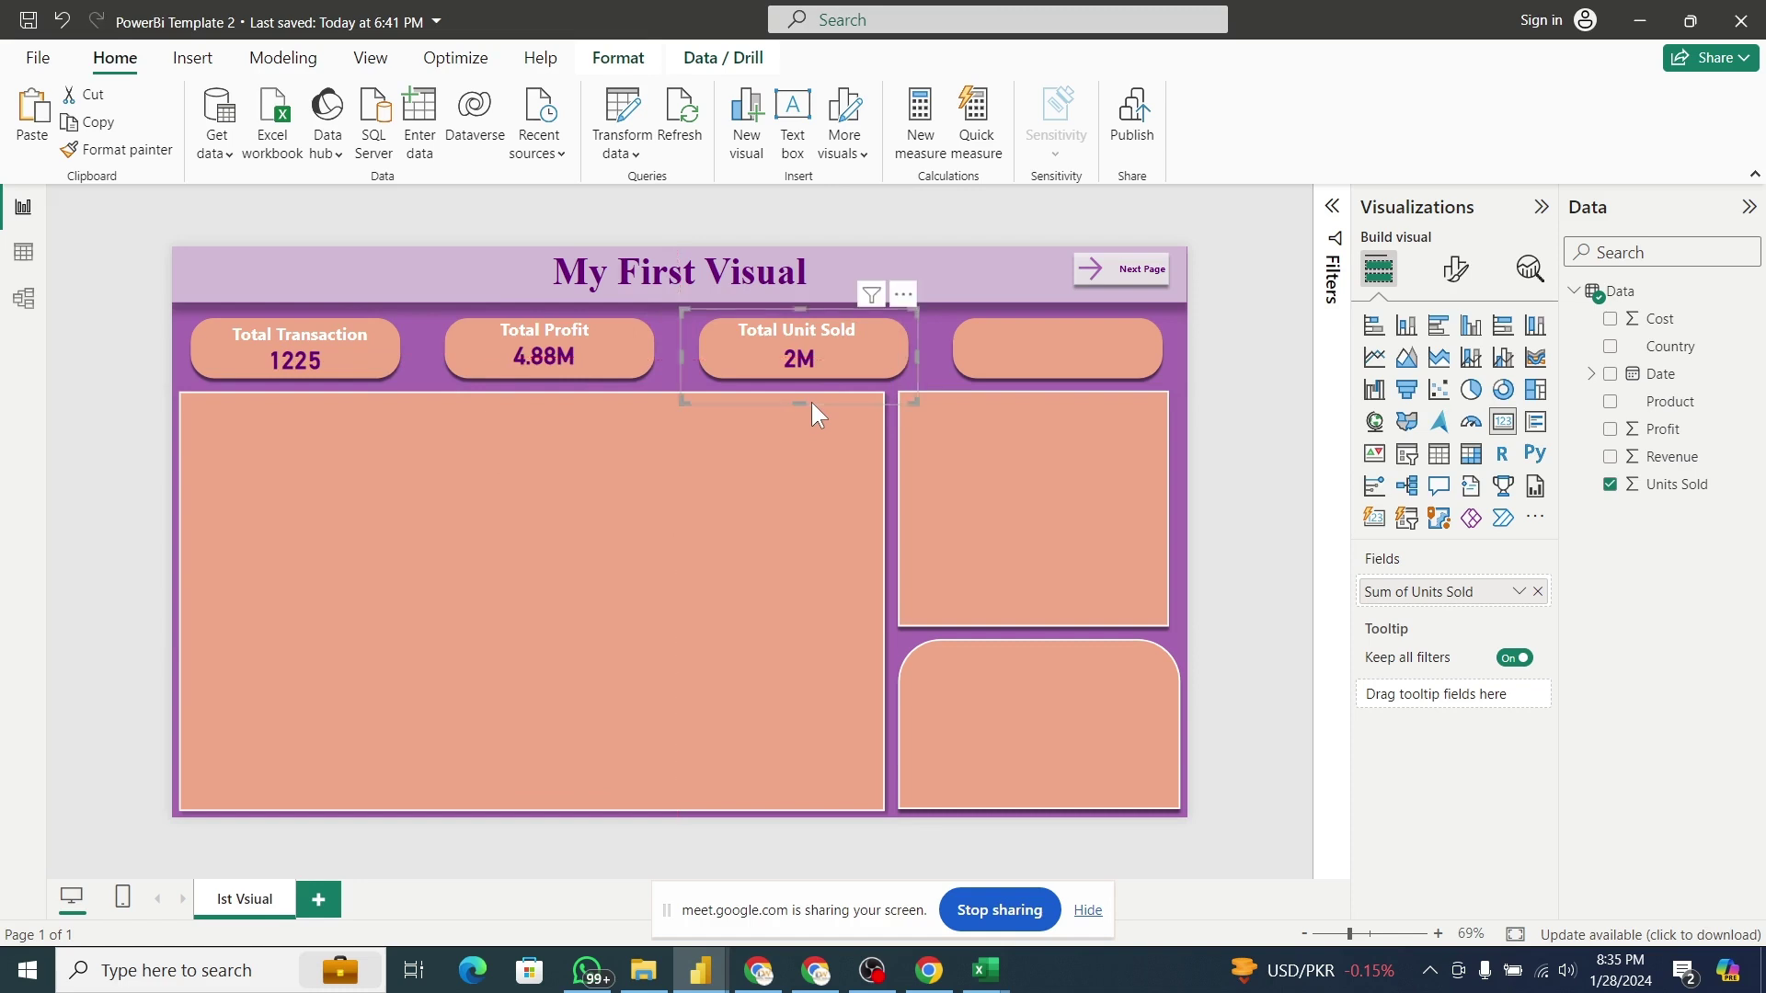
Try Thousands as the display units of the units sold card's callout value, and settle on None.
{"action": "left_click", "coordinate": [1460, 270]}
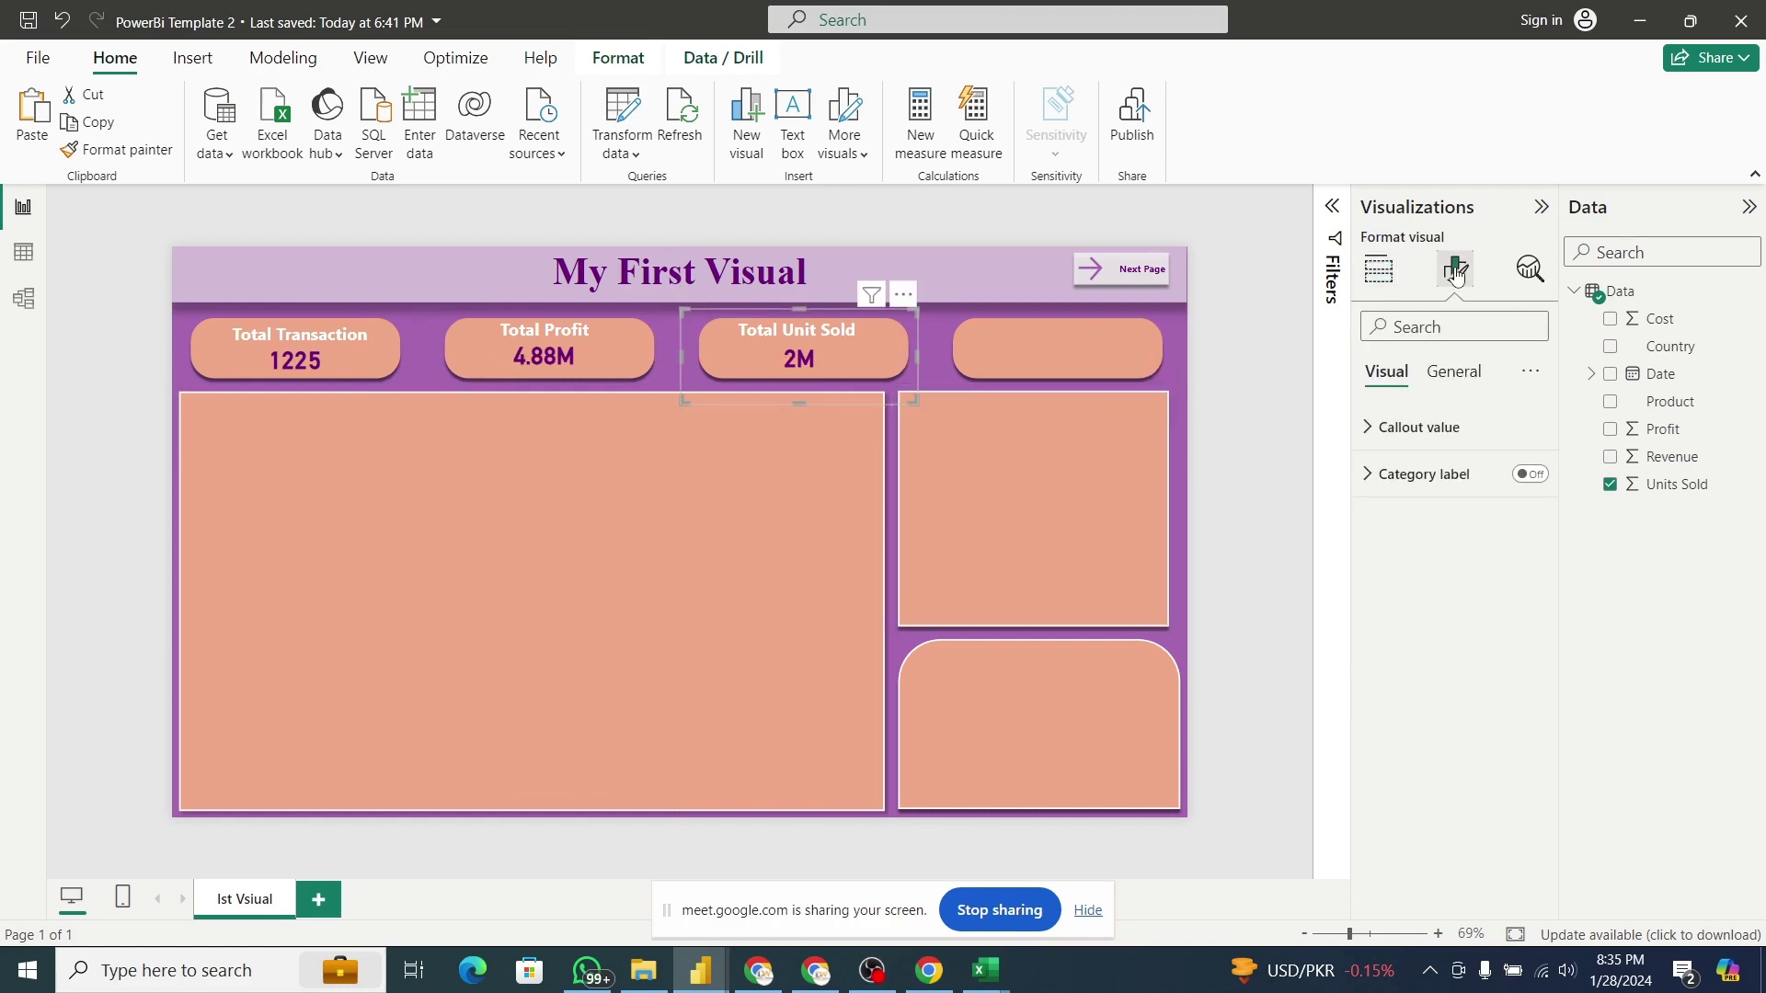
{"action": "left_click", "coordinate": [1451, 428]}
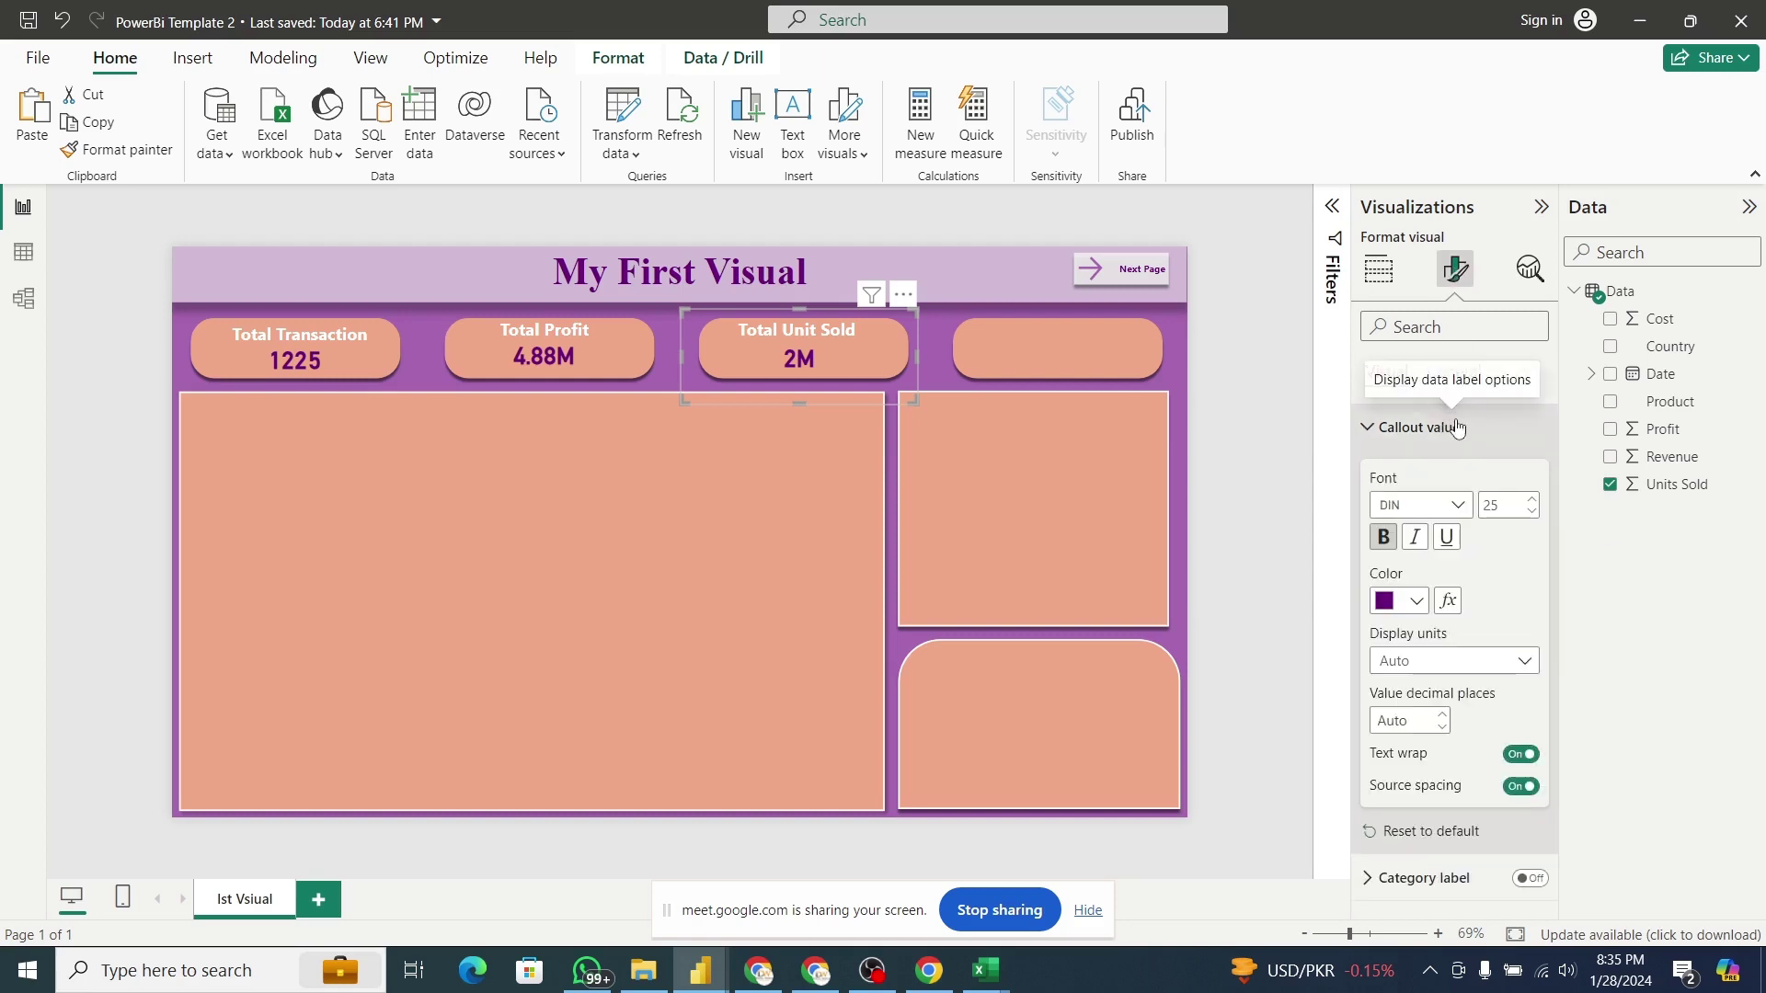
{"action": "left_click", "coordinate": [1541, 658]}
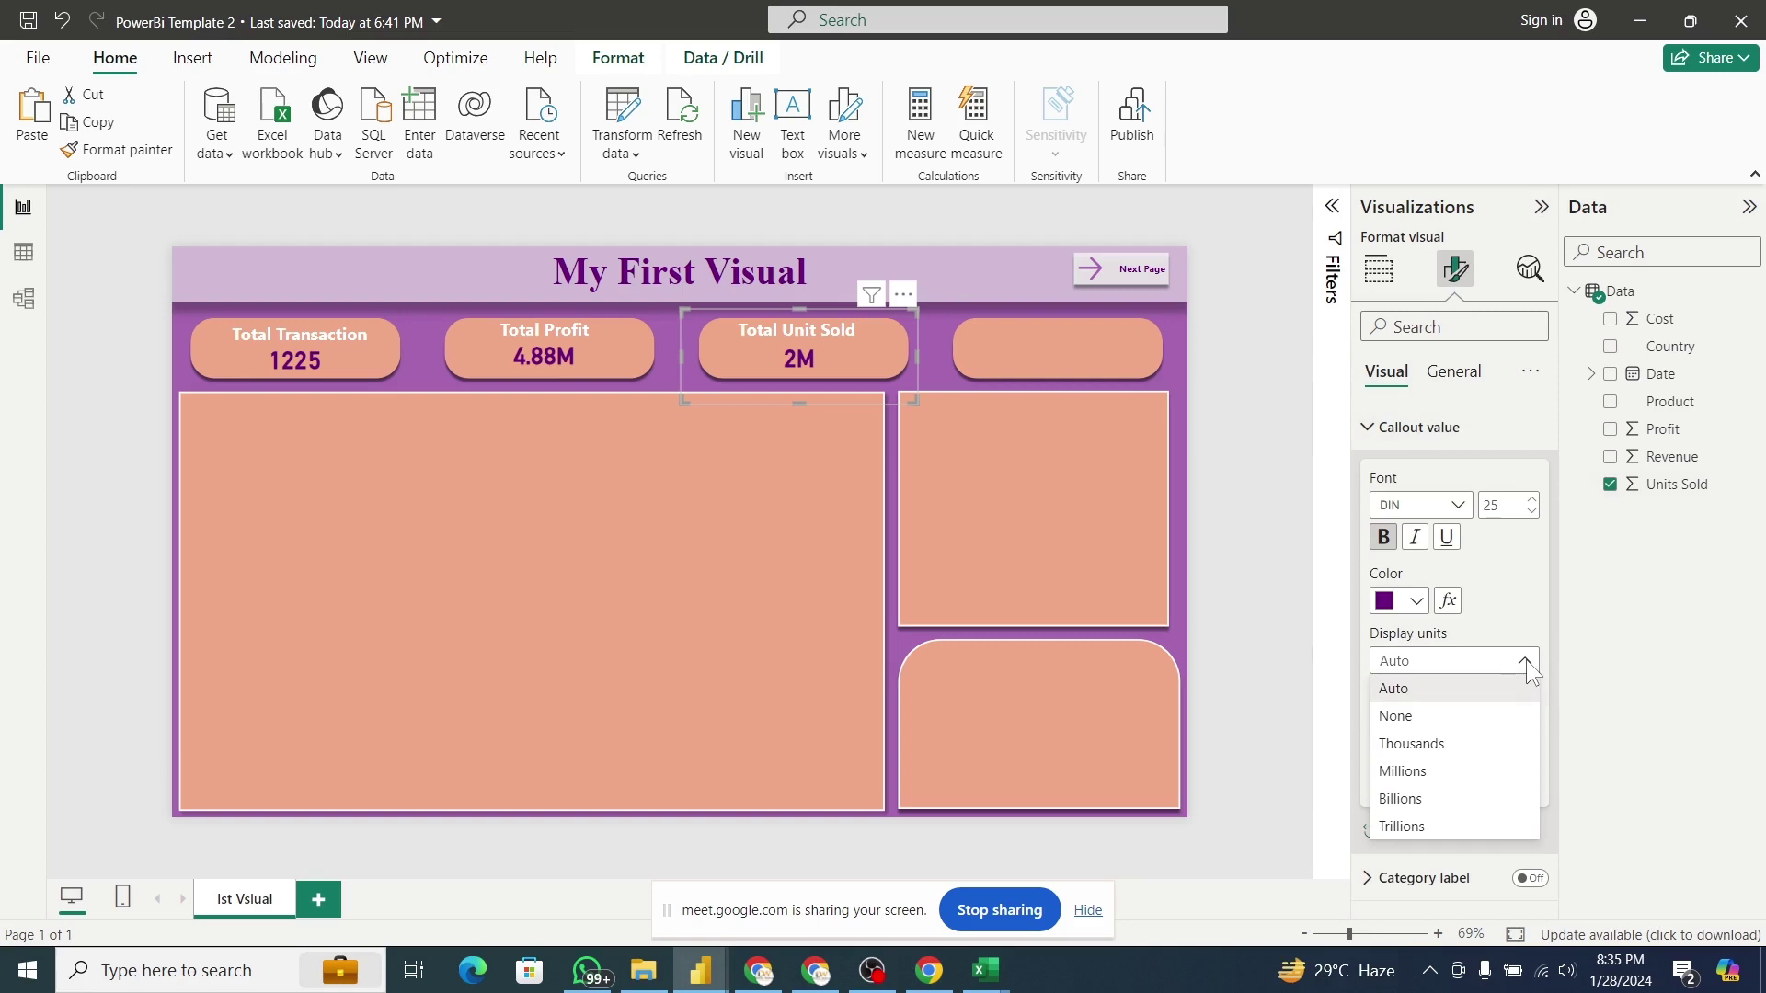
{"action": "left_click", "coordinate": [1461, 752]}
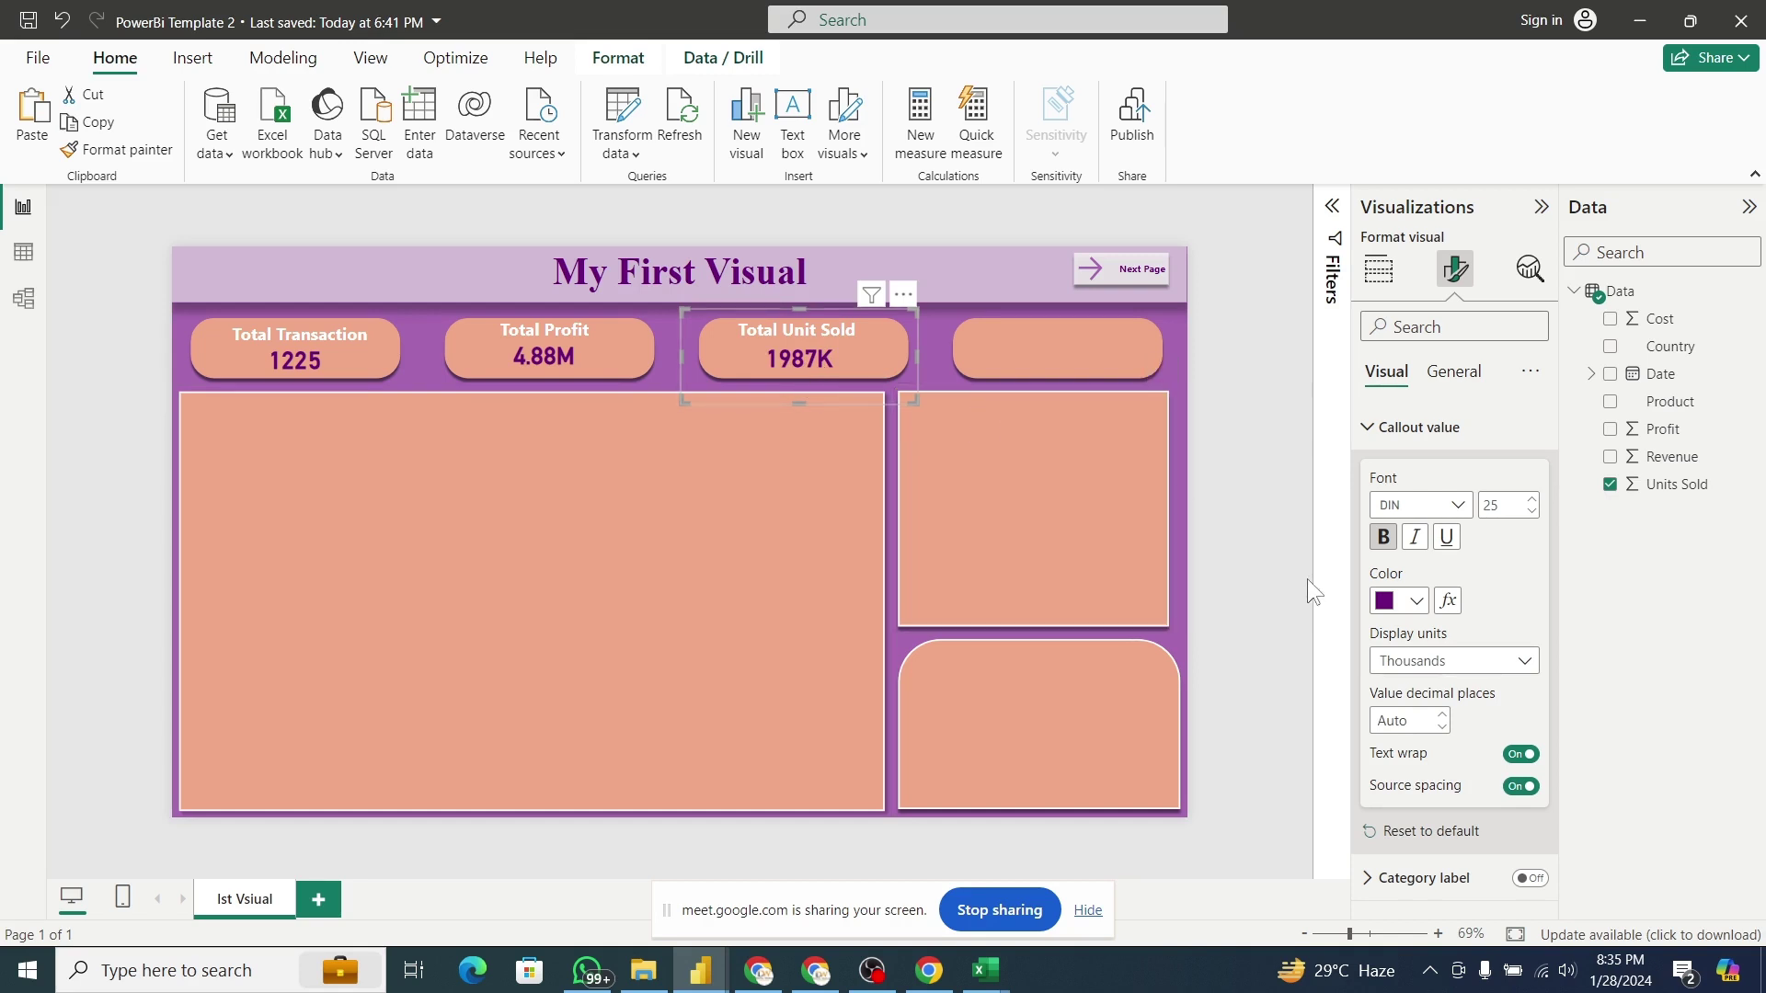
{"action": "left_click", "coordinate": [1472, 660]}
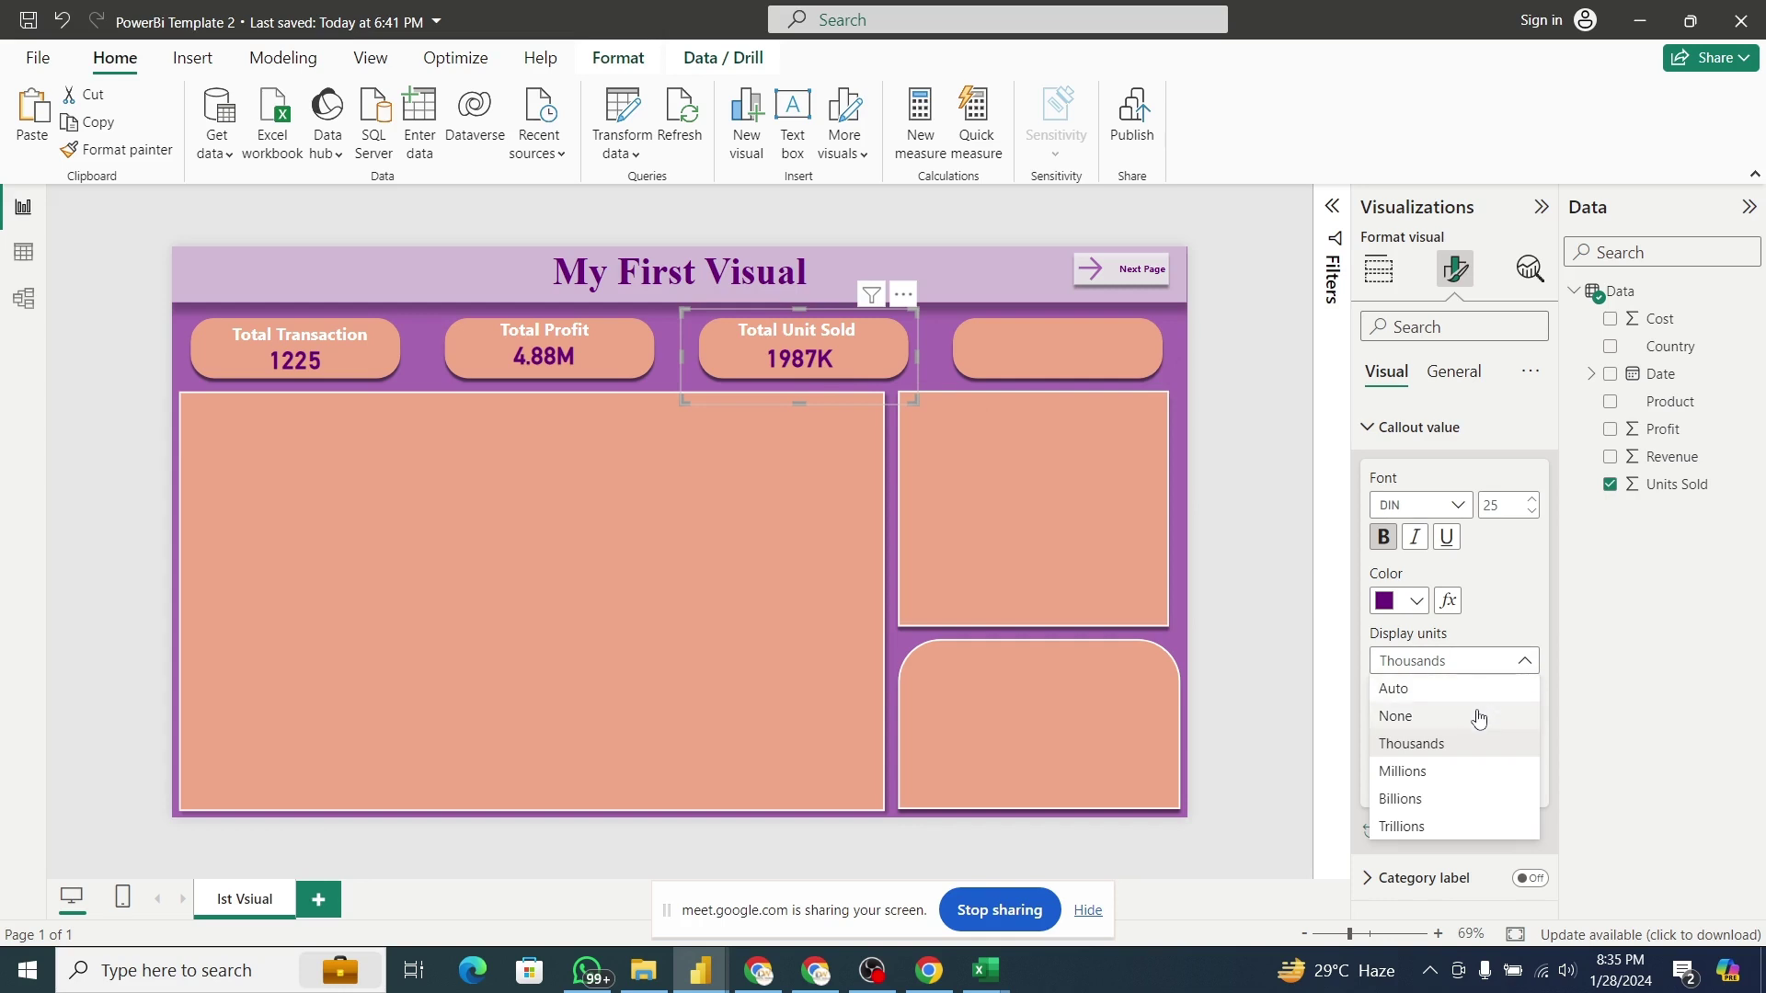
{"action": "left_click", "coordinate": [1476, 715]}
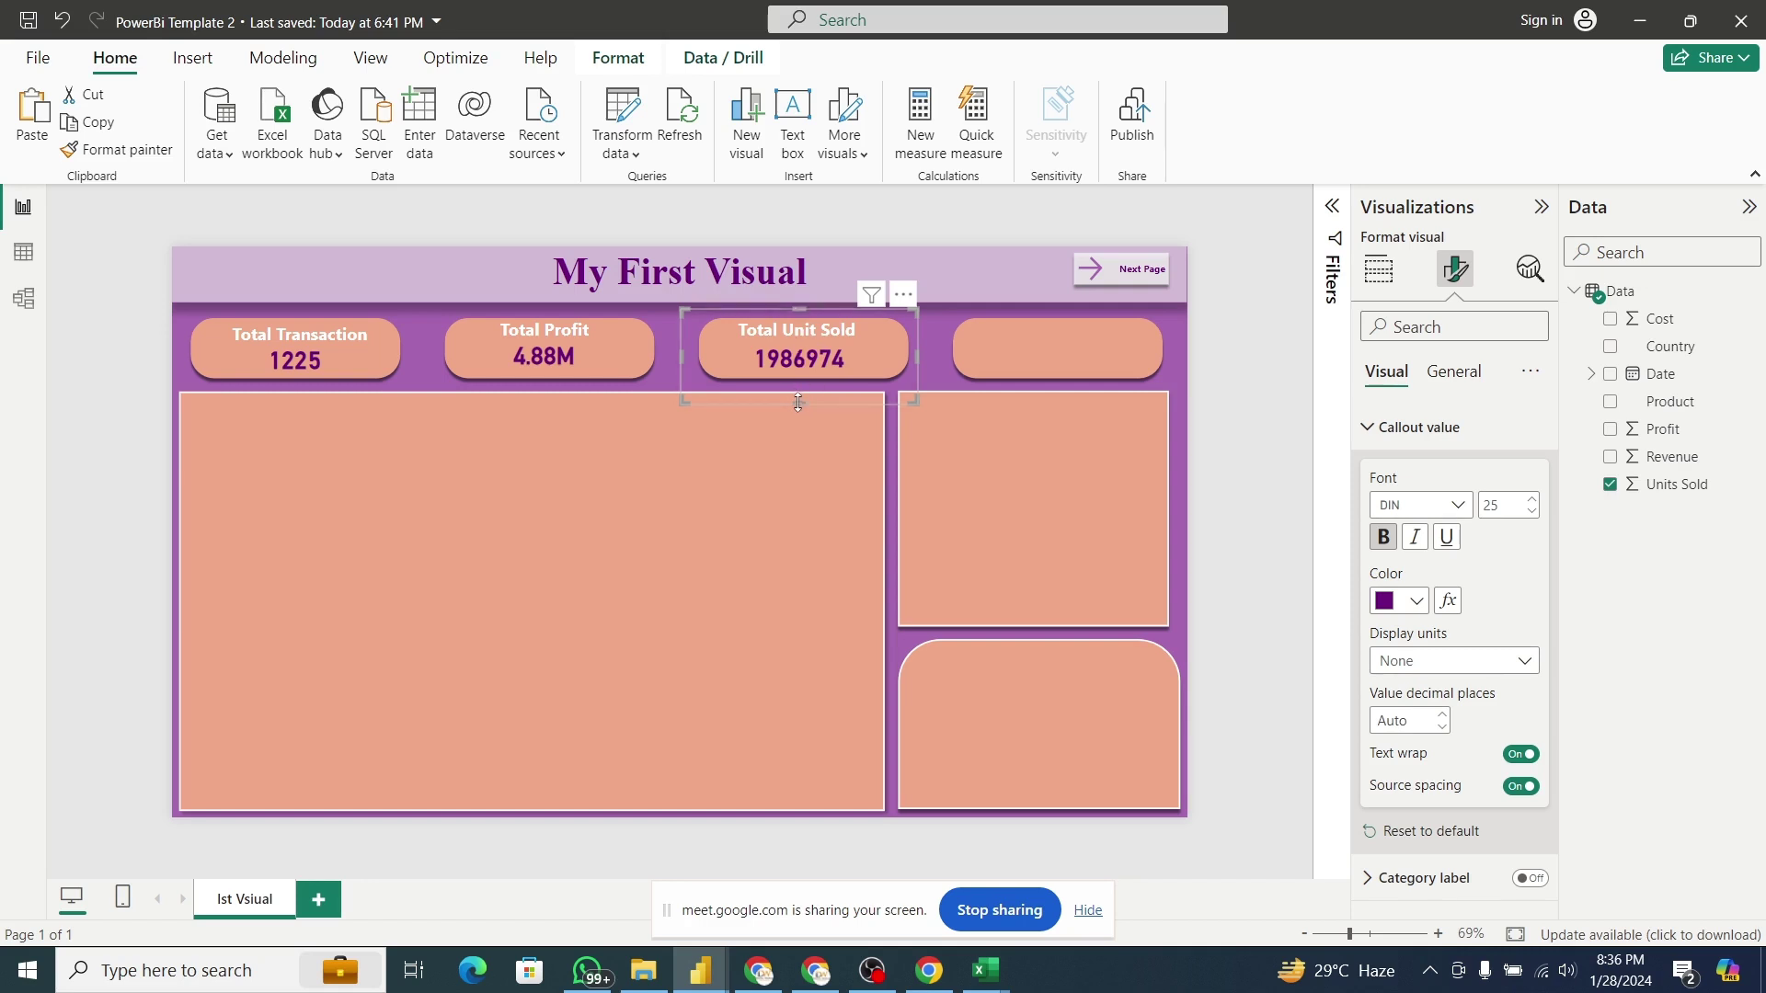
Reduce the units sold card's height and reposition it so its number sits just below the "Total Unit Sold" label.
{"action": "left_click_drag", "start_coordinate": [798, 402], "coordinate": [797, 382]}
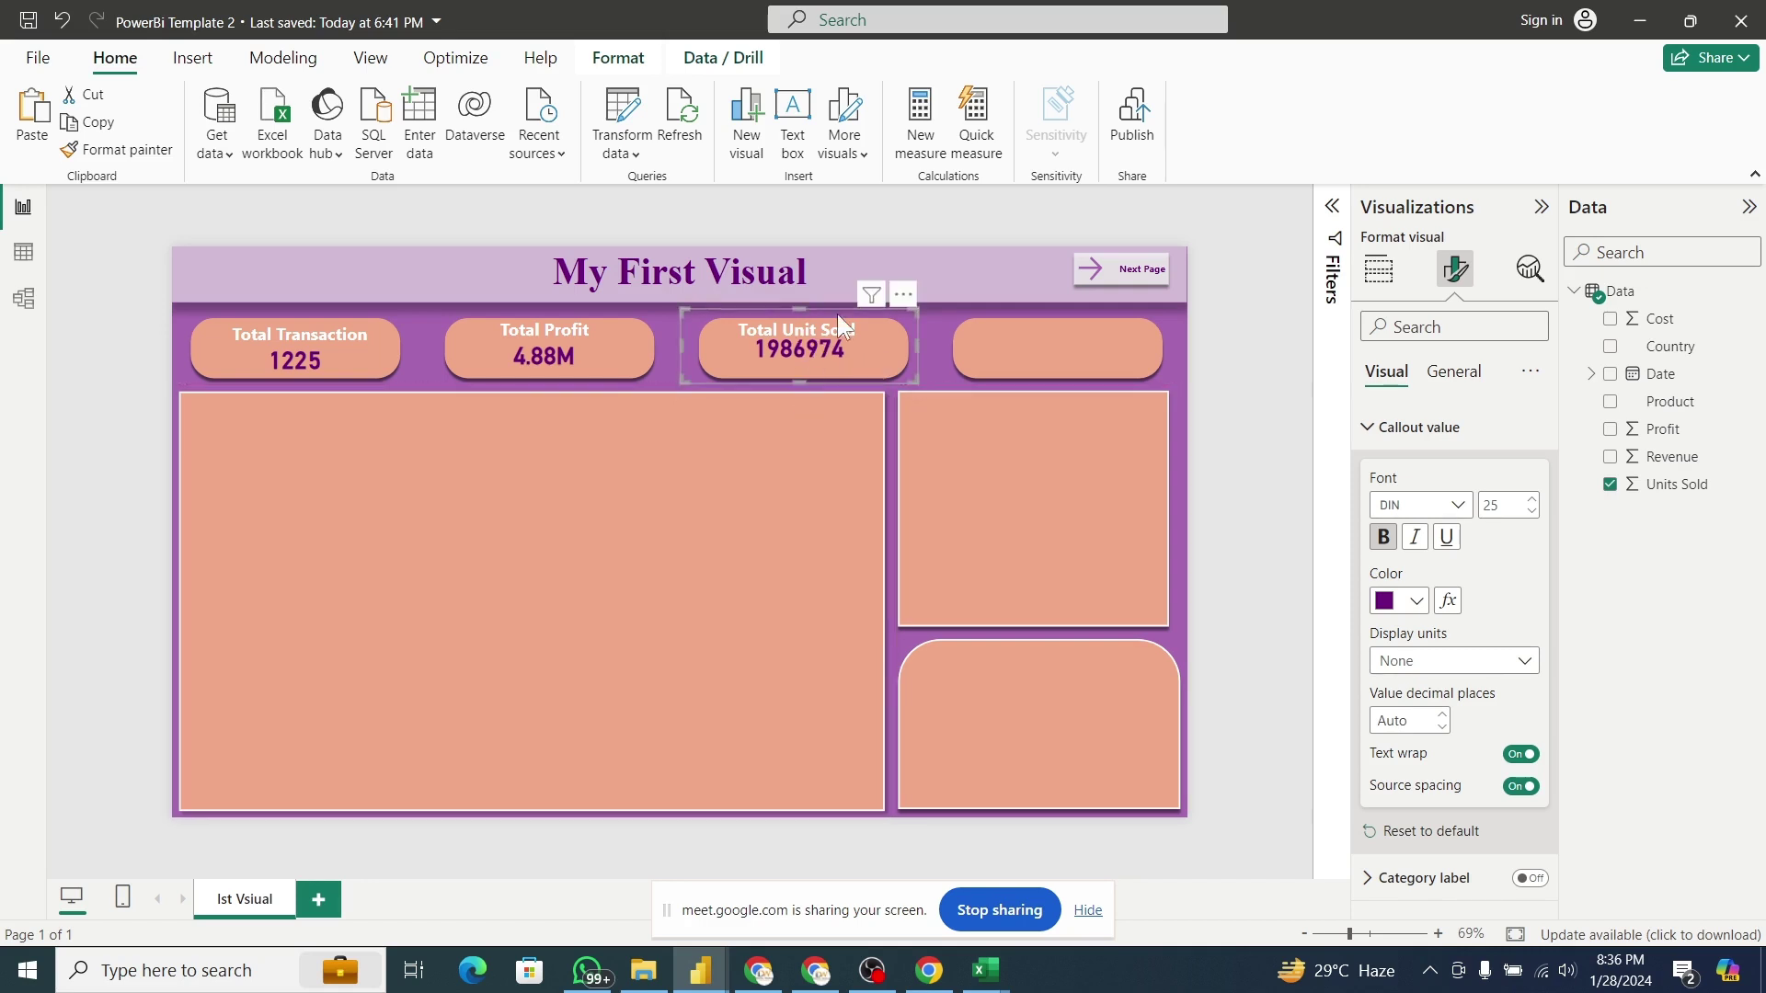
{"action": "left_click_drag", "start_coordinate": [832, 311], "coordinate": [805, 335]}
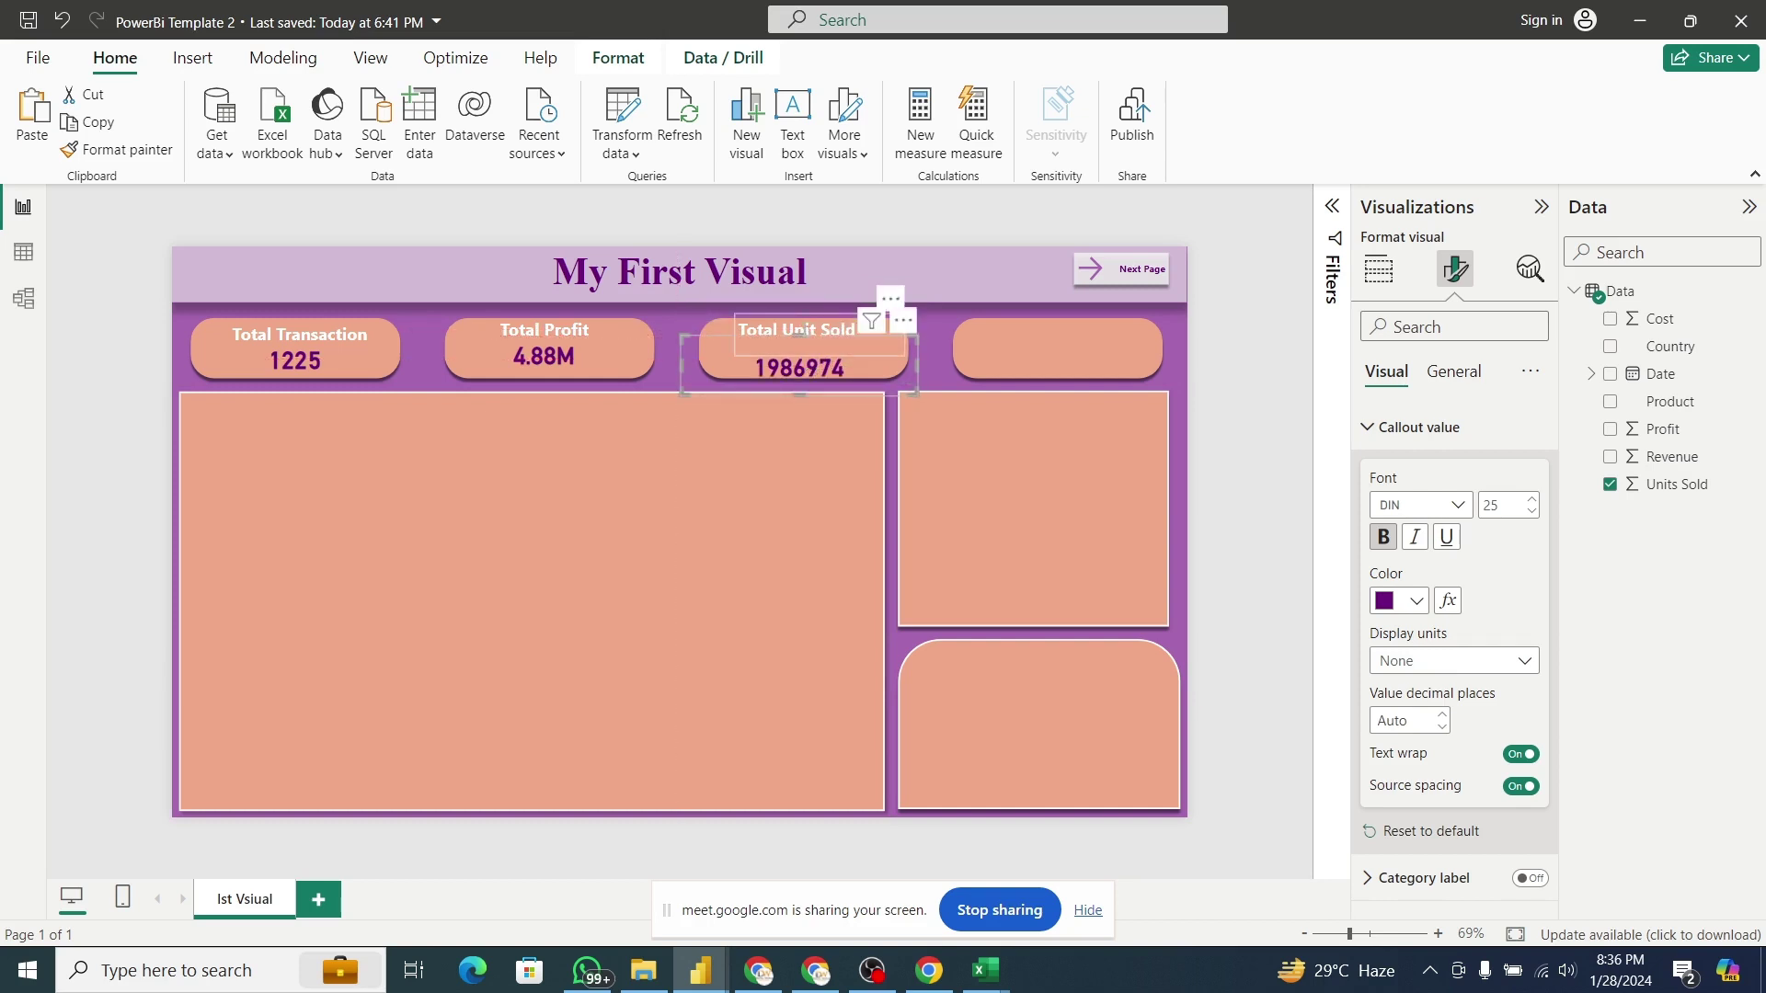
{"action": "left_click", "coordinate": [820, 352]}
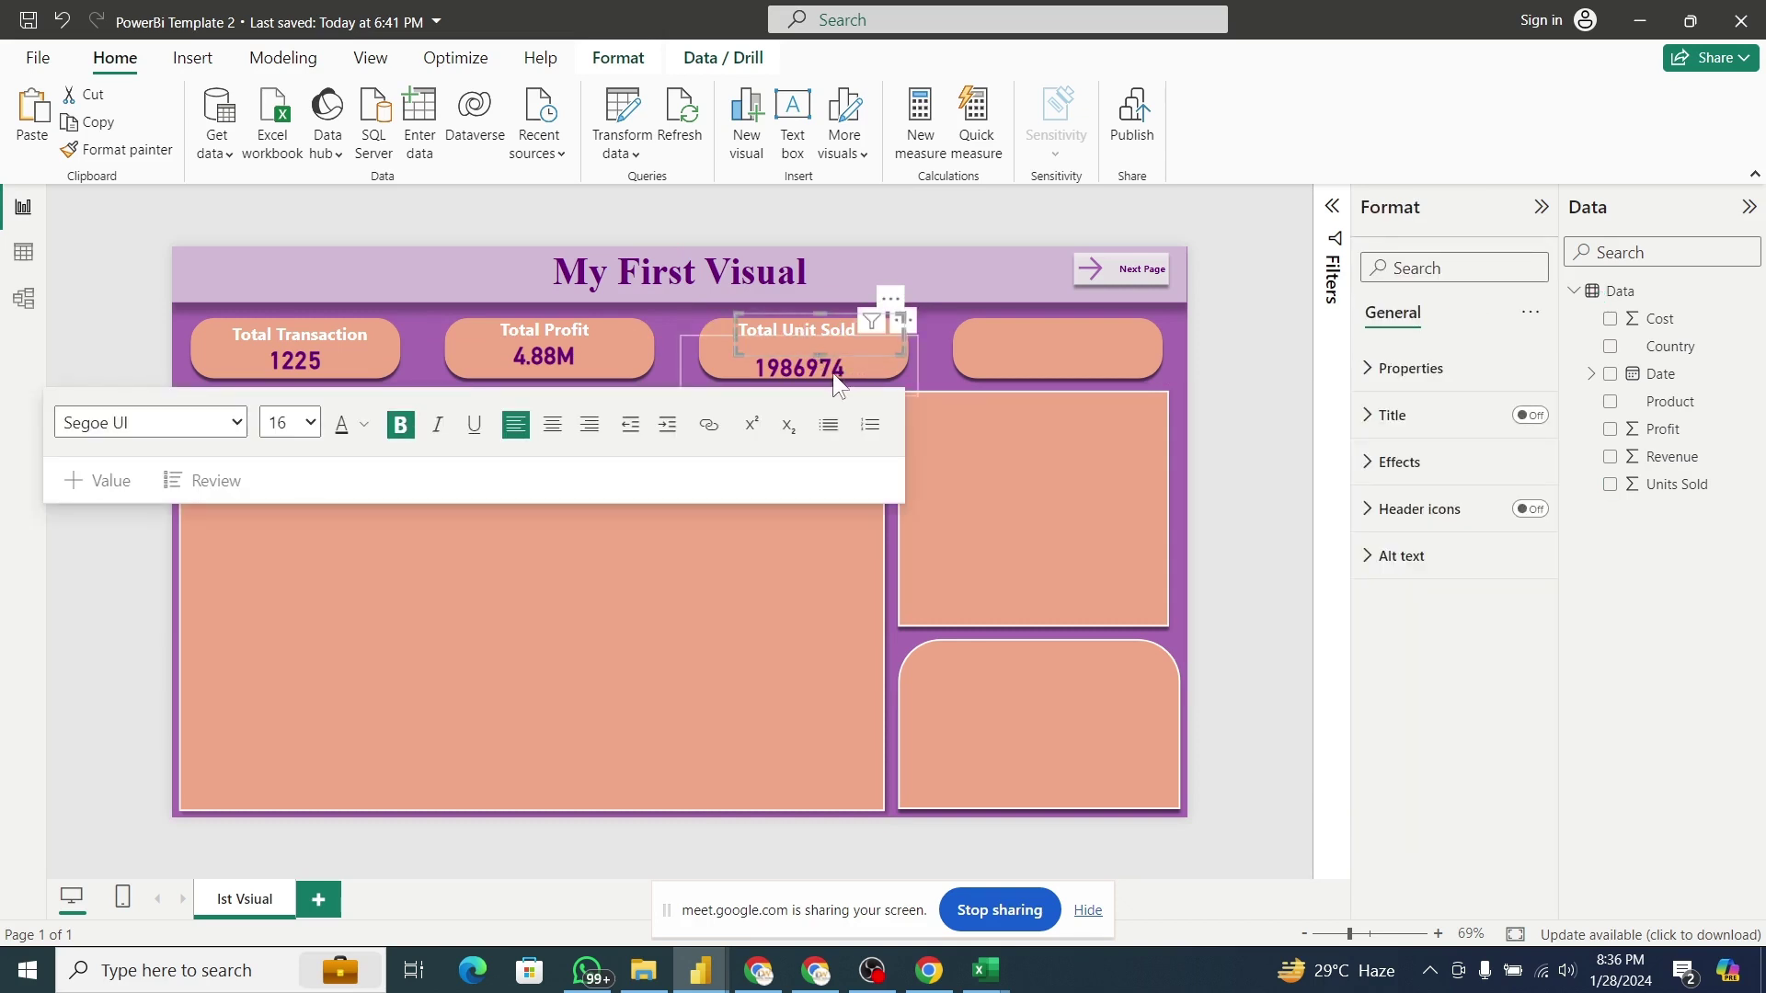
{"action": "left_click", "coordinate": [832, 373]}
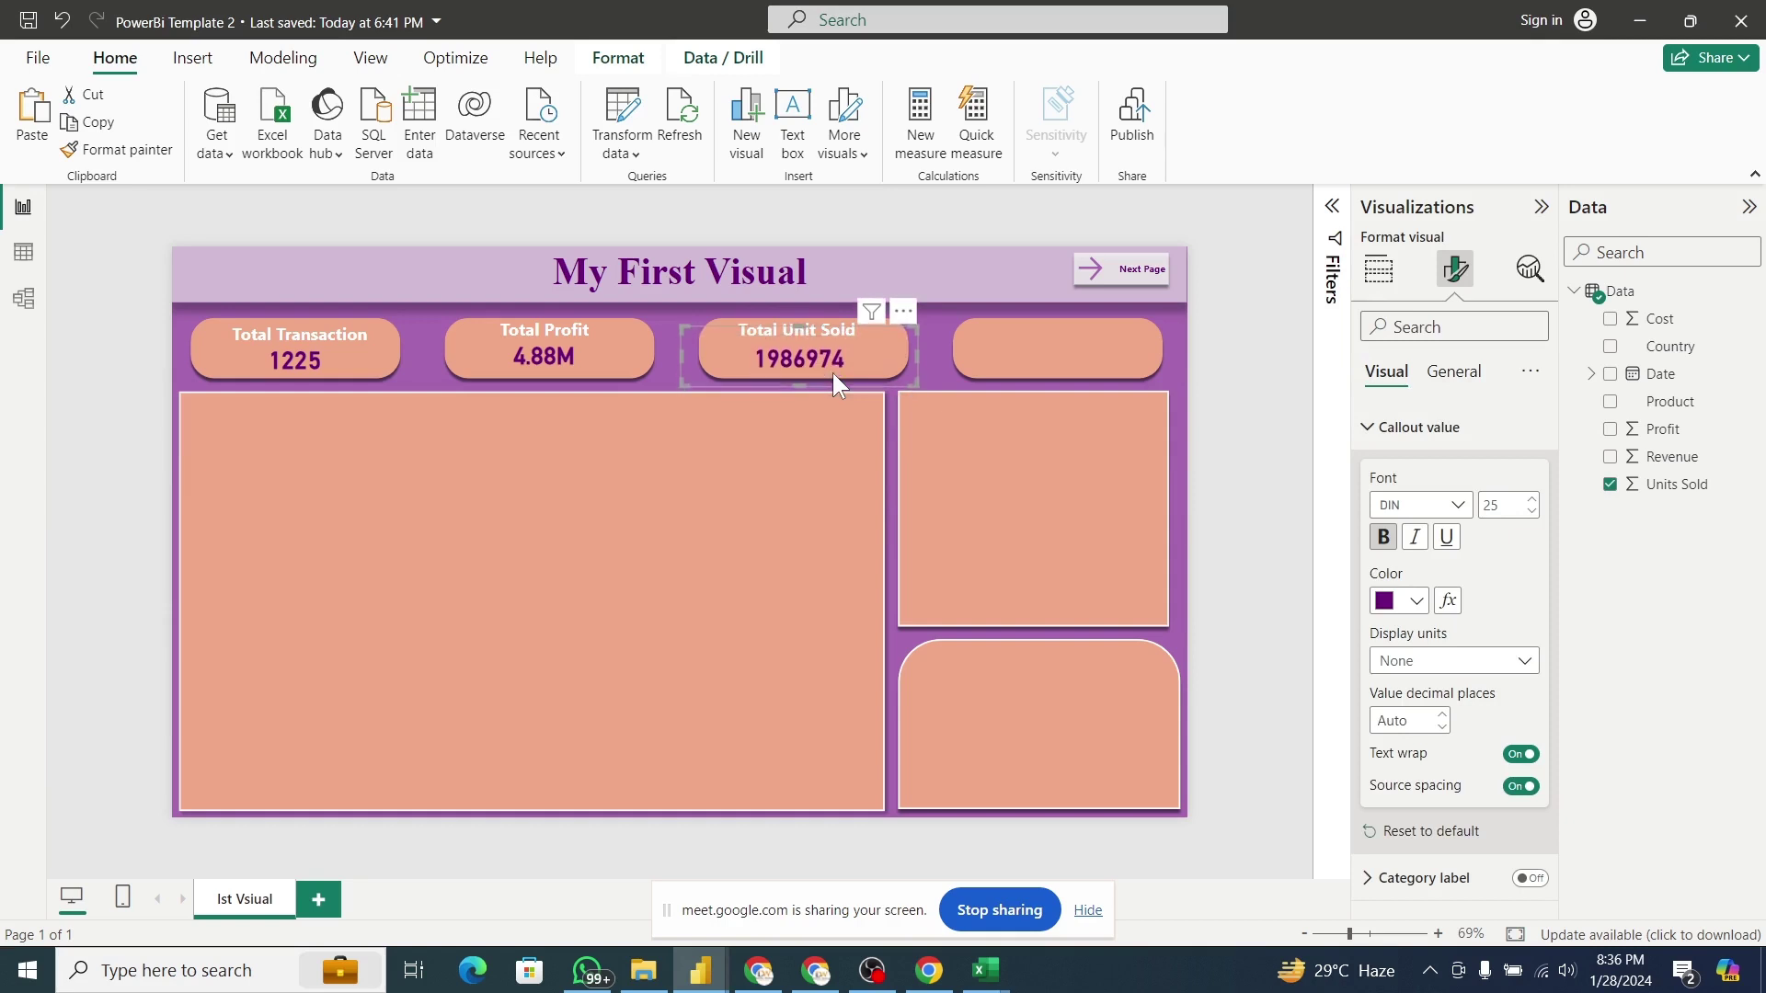
{"action": "left_click", "coordinate": [934, 357]}
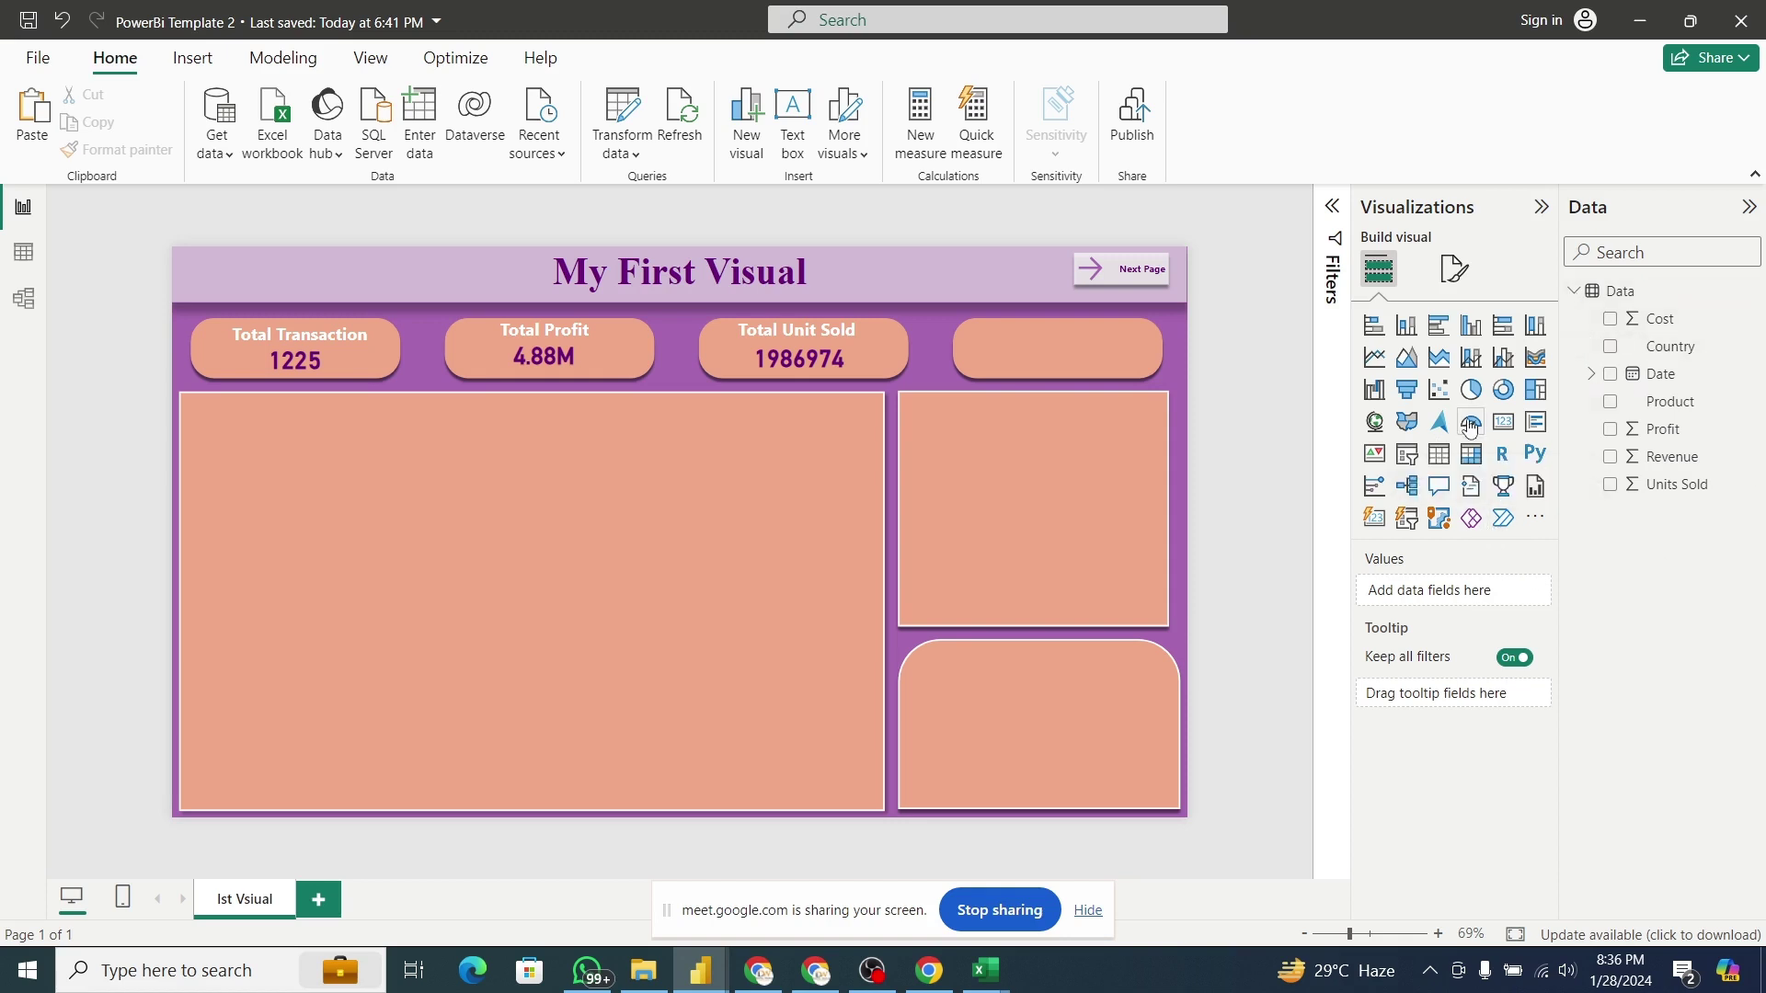
Add a new blank page to the report.
{"action": "left_click", "coordinate": [320, 901]}
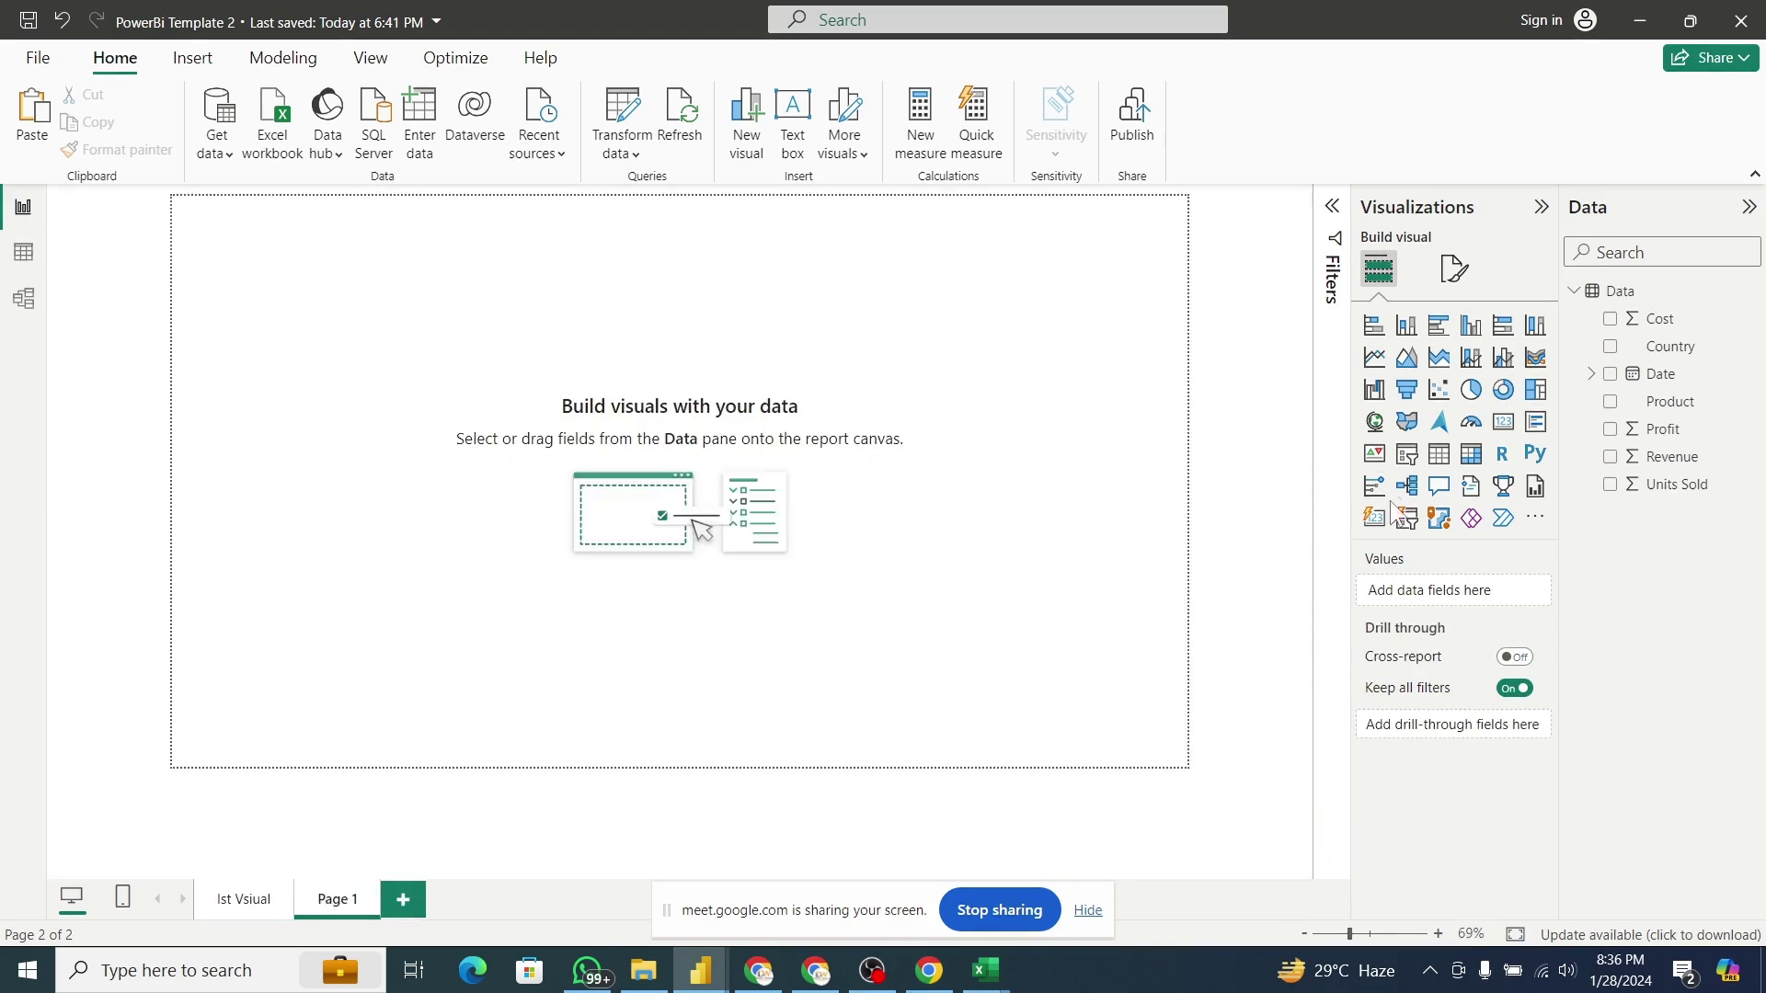
{"action": "right_click", "coordinate": [1444, 439]}
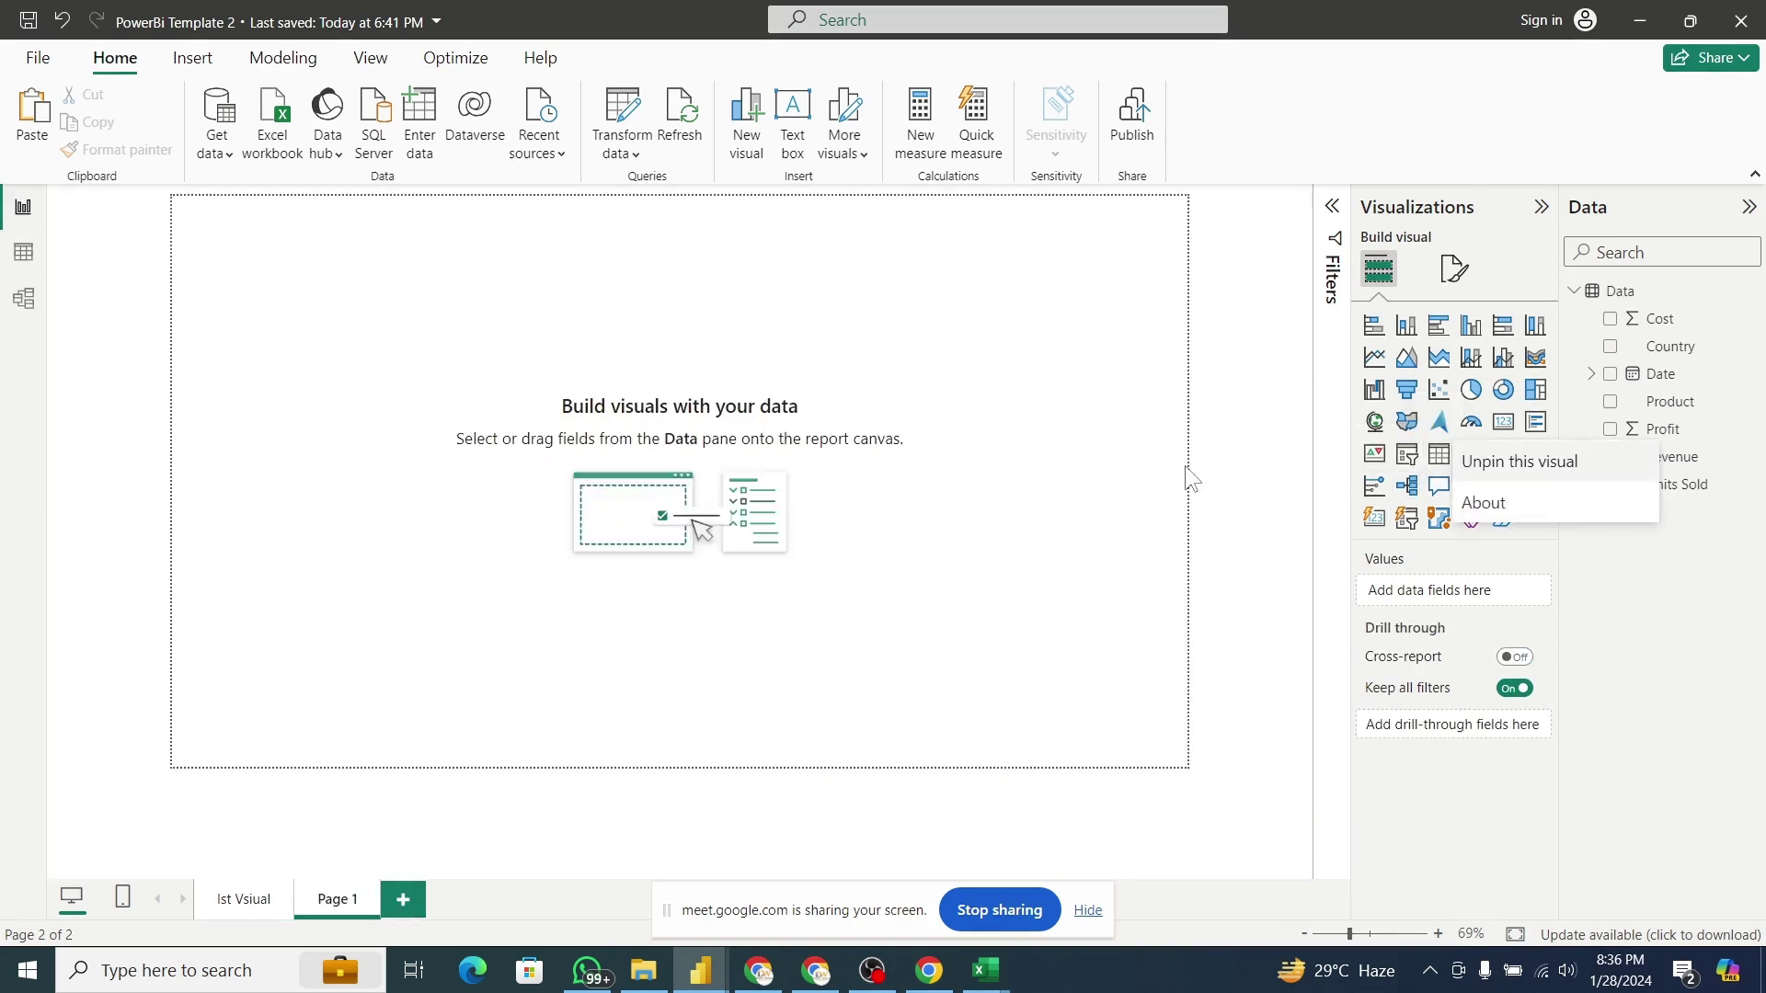
{"action": "left_click", "coordinate": [1023, 469]}
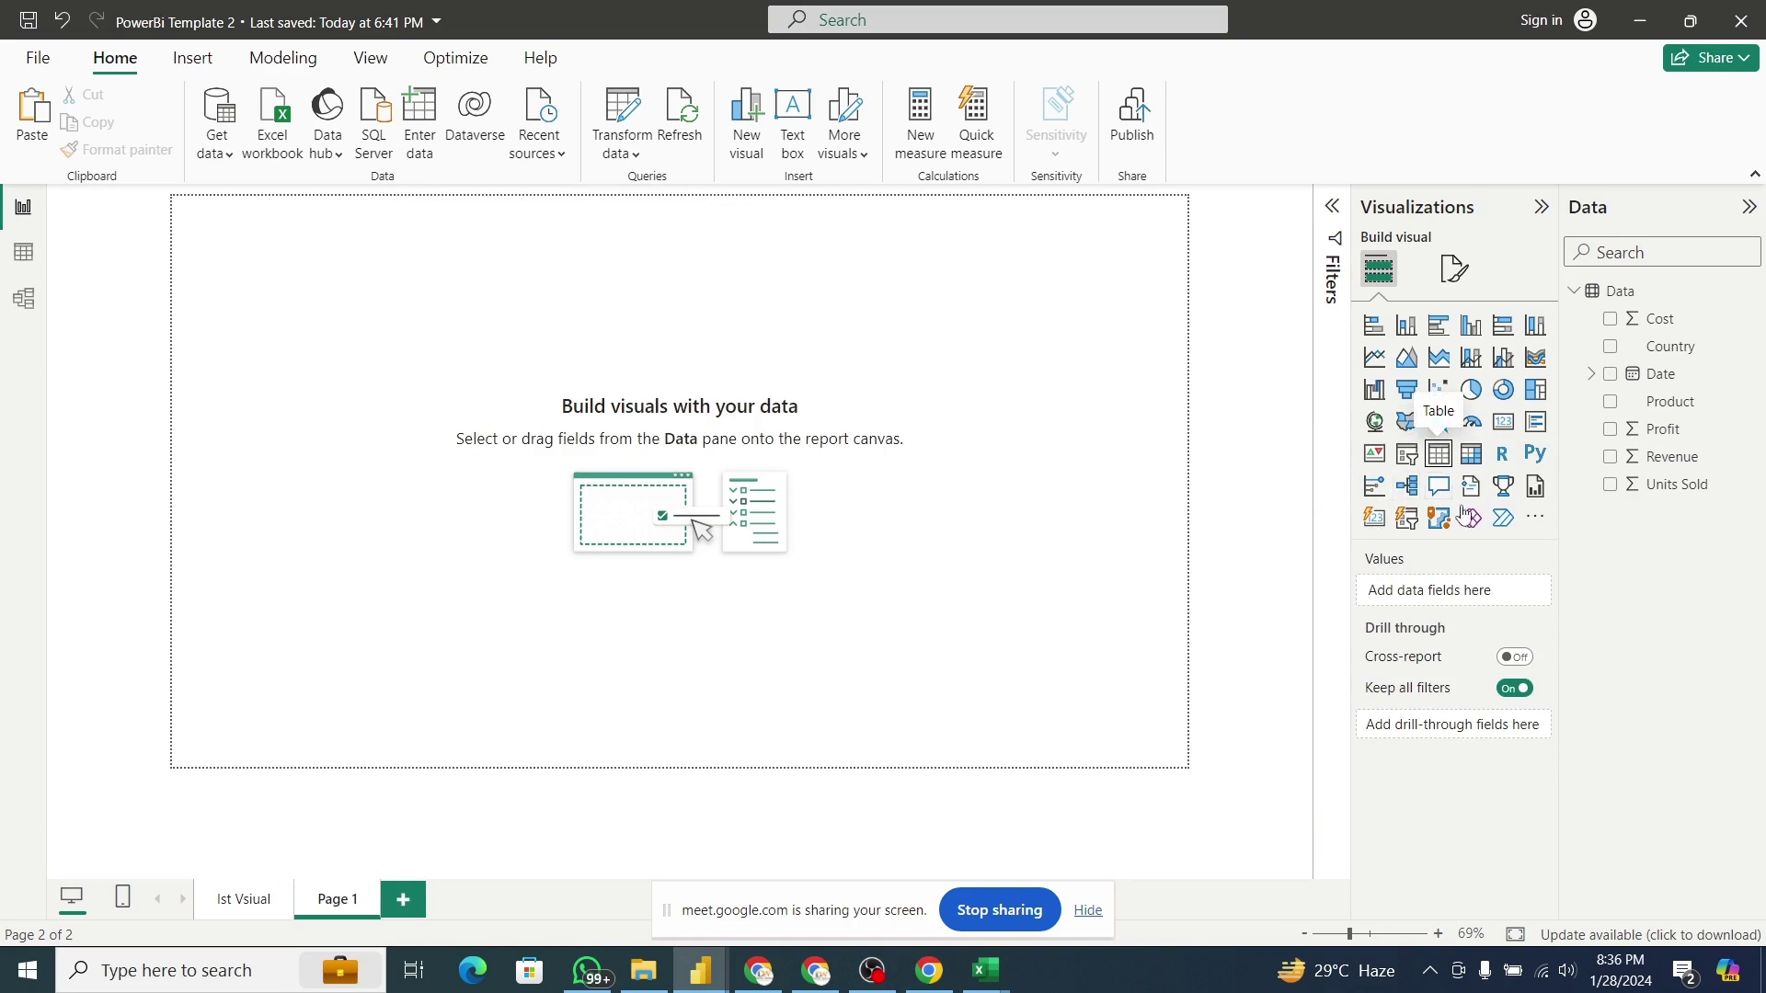
Add a table with the Product and sum of Profit columns to the new page and enlarge it.
{"action": "left_click", "coordinate": [1440, 455]}
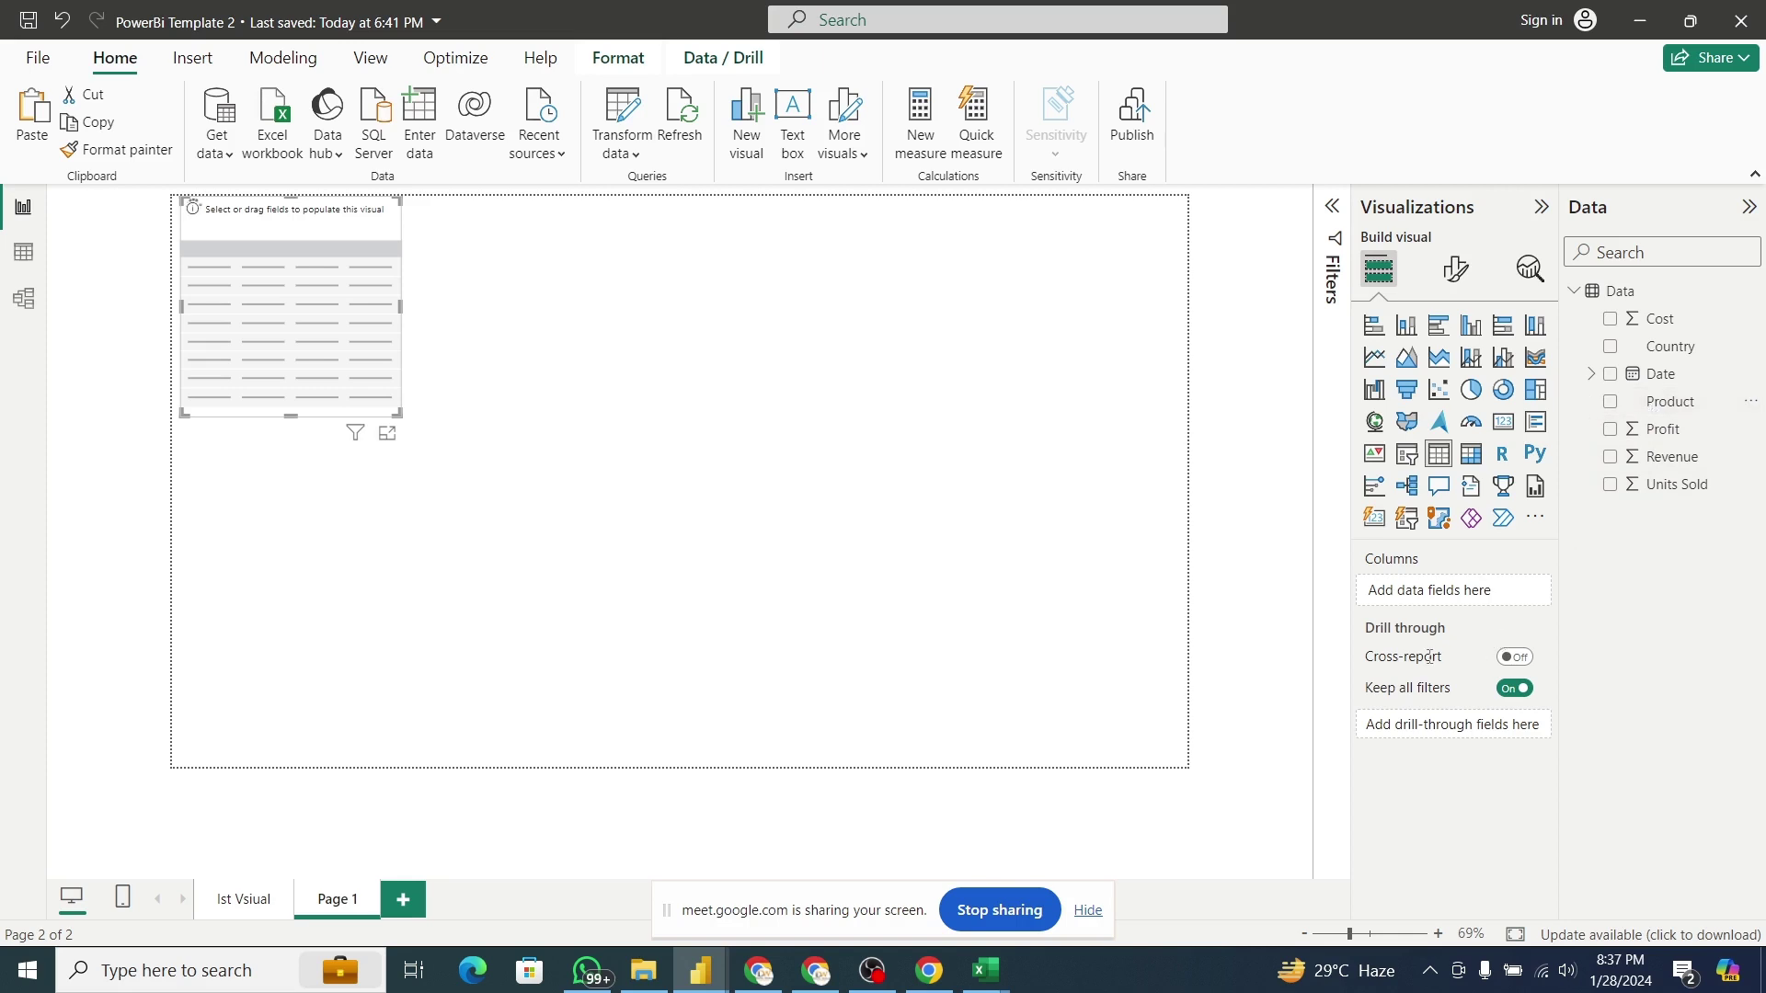
{"action": "left_click_drag", "start_coordinate": [1667, 403], "coordinate": [1463, 598]}
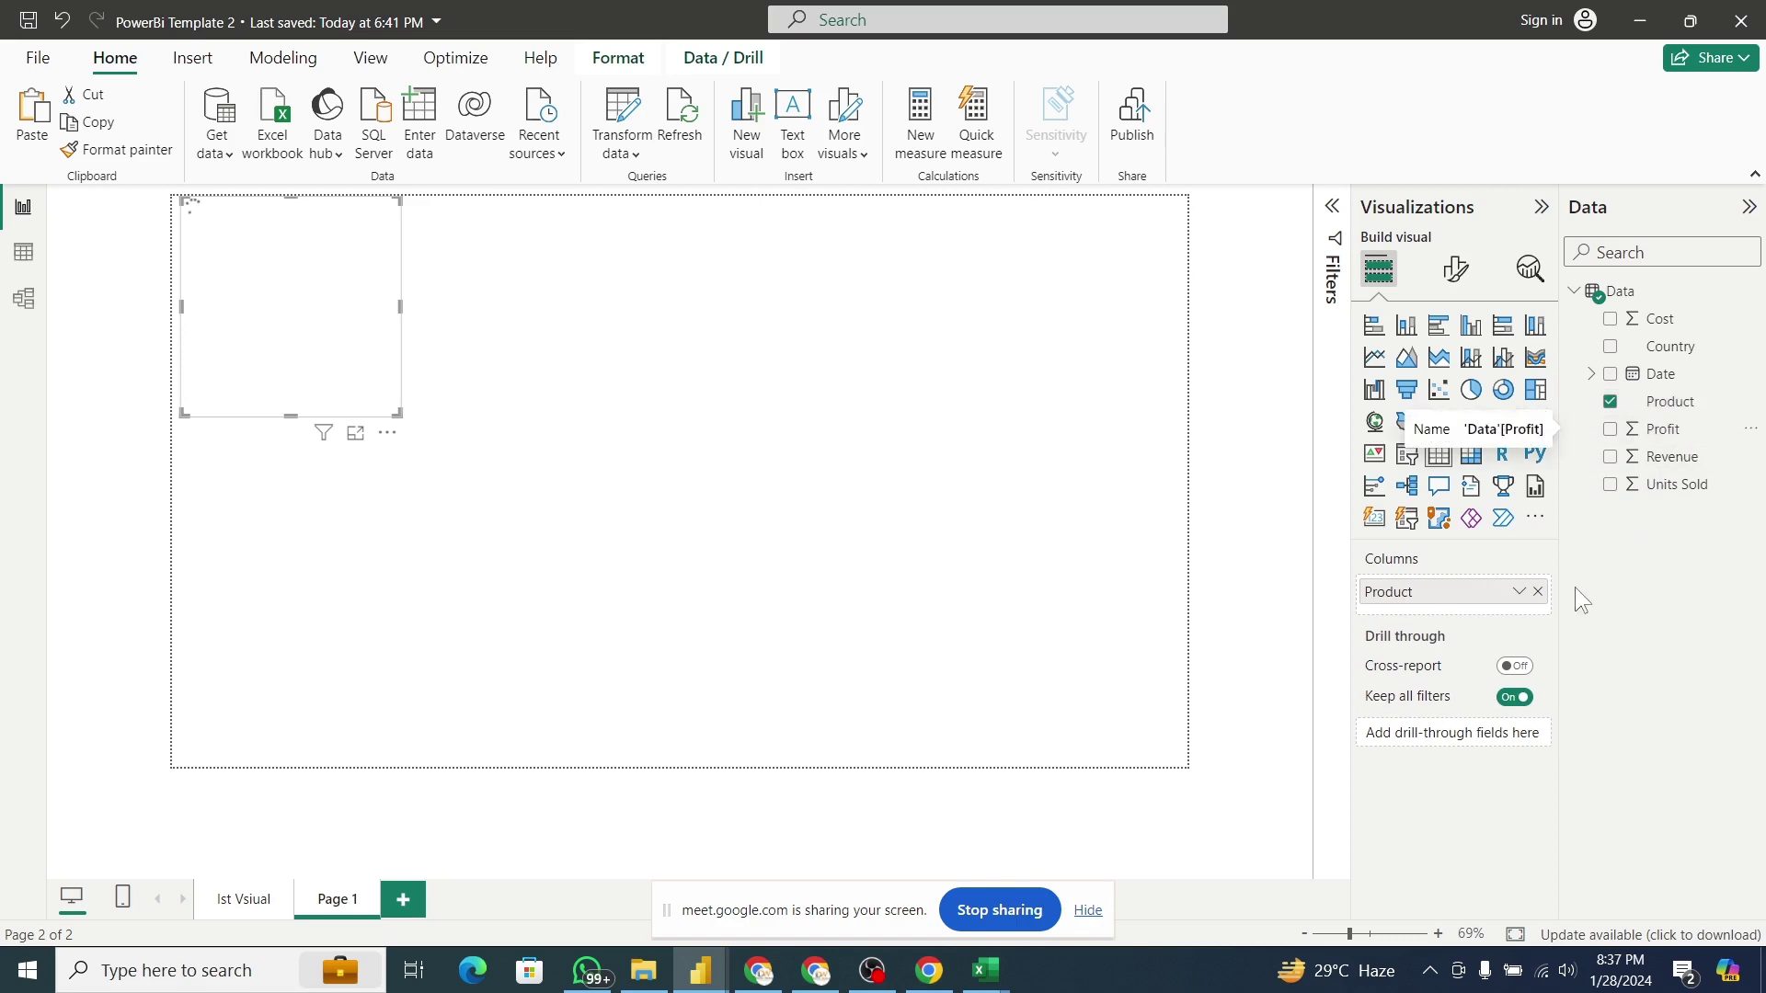
{"action": "left_click_drag", "start_coordinate": [1666, 431], "coordinate": [1456, 628]}
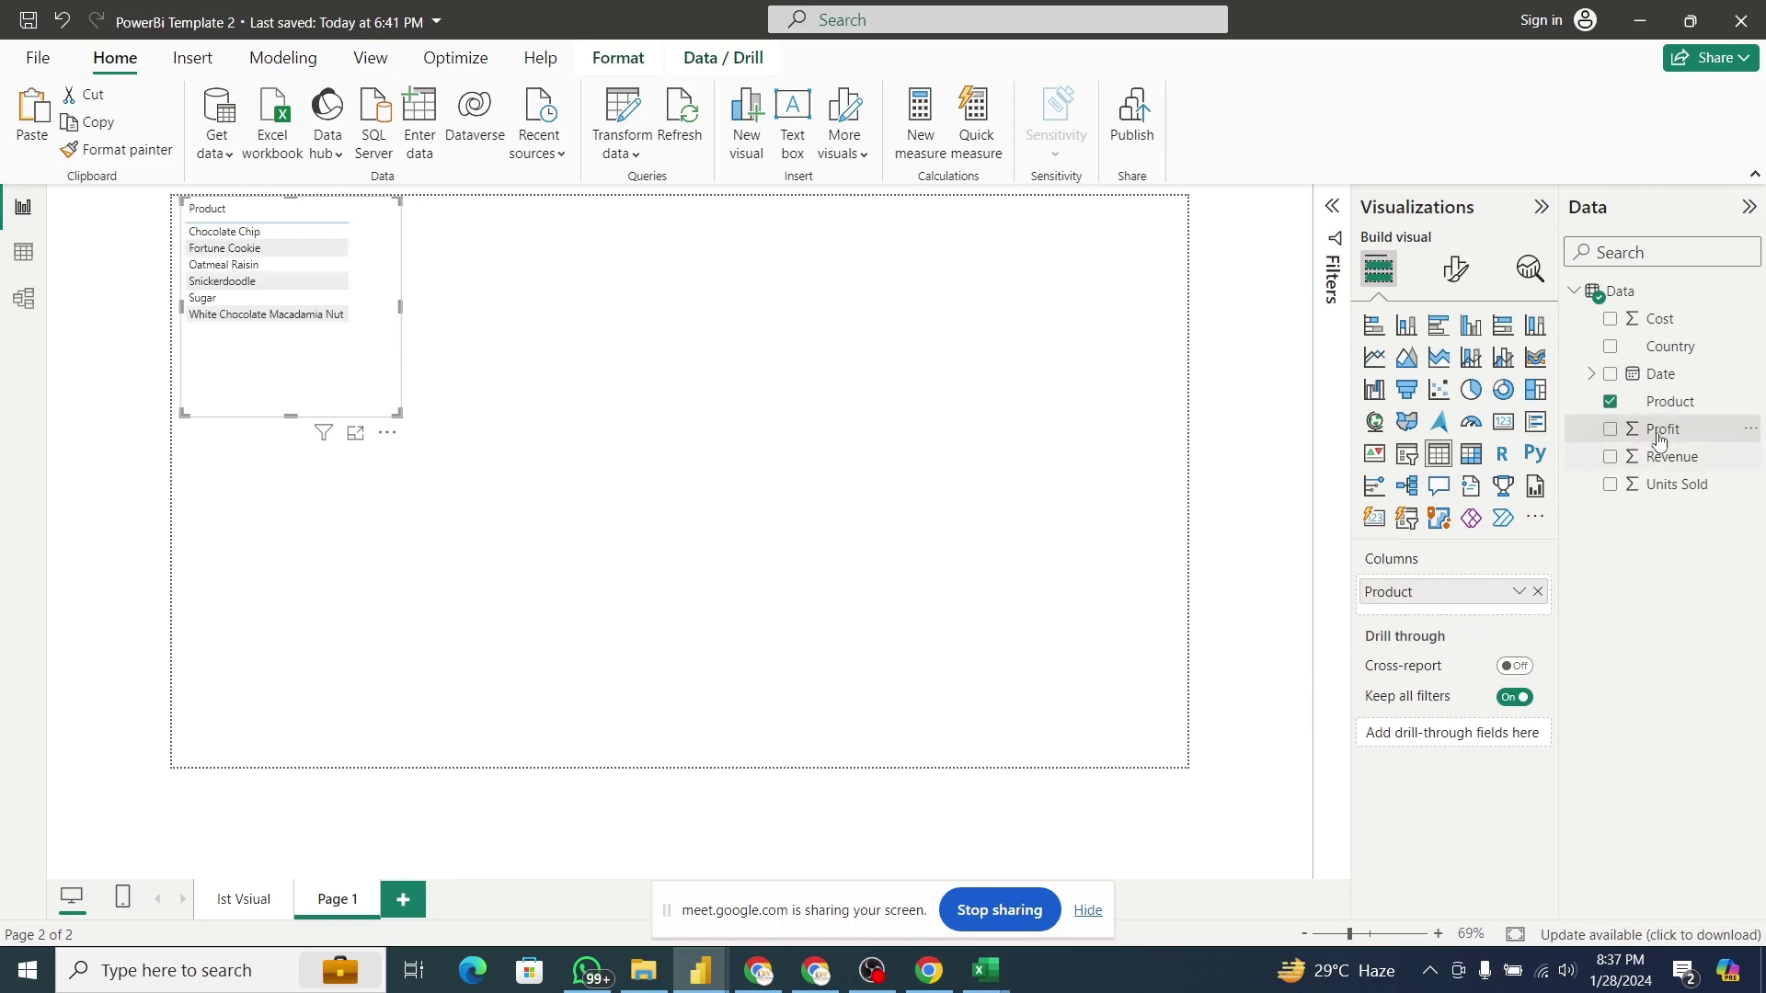
{"action": "left_click_drag", "start_coordinate": [1667, 430], "coordinate": [1465, 602]}
{"action": "left_click_drag", "start_coordinate": [1665, 431], "coordinate": [1470, 611]}
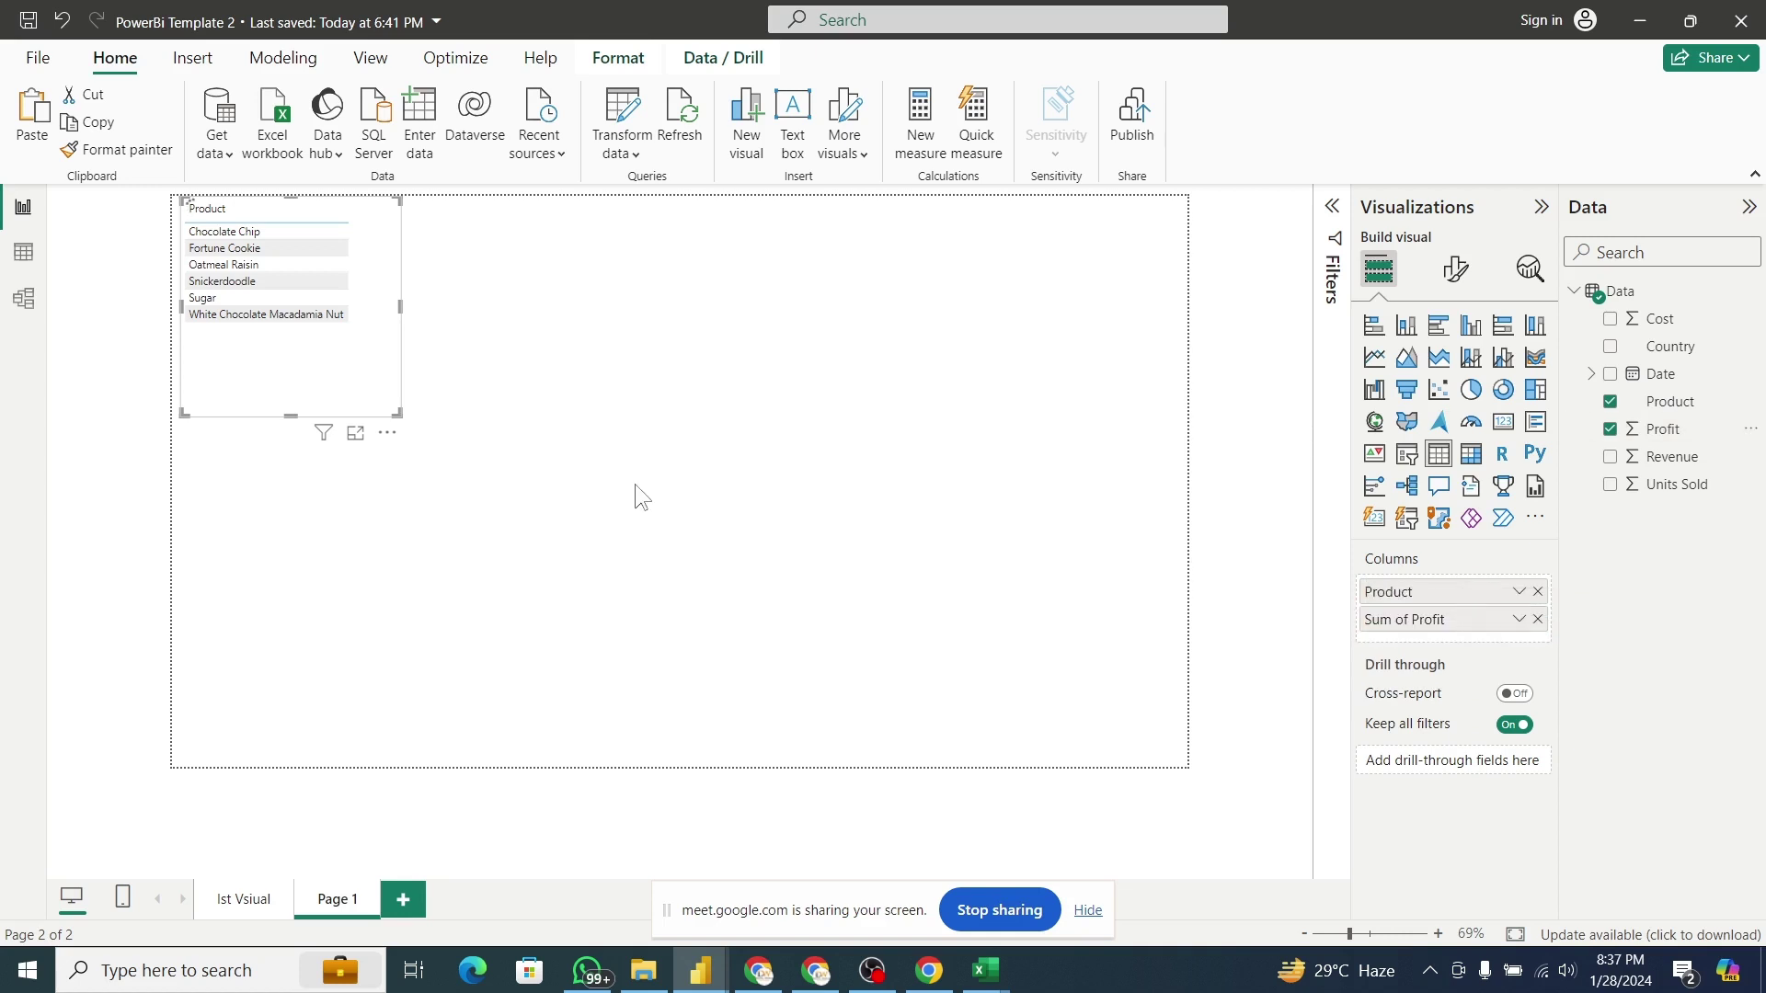
{"action": "left_click_drag", "start_coordinate": [398, 413], "coordinate": [599, 514]}
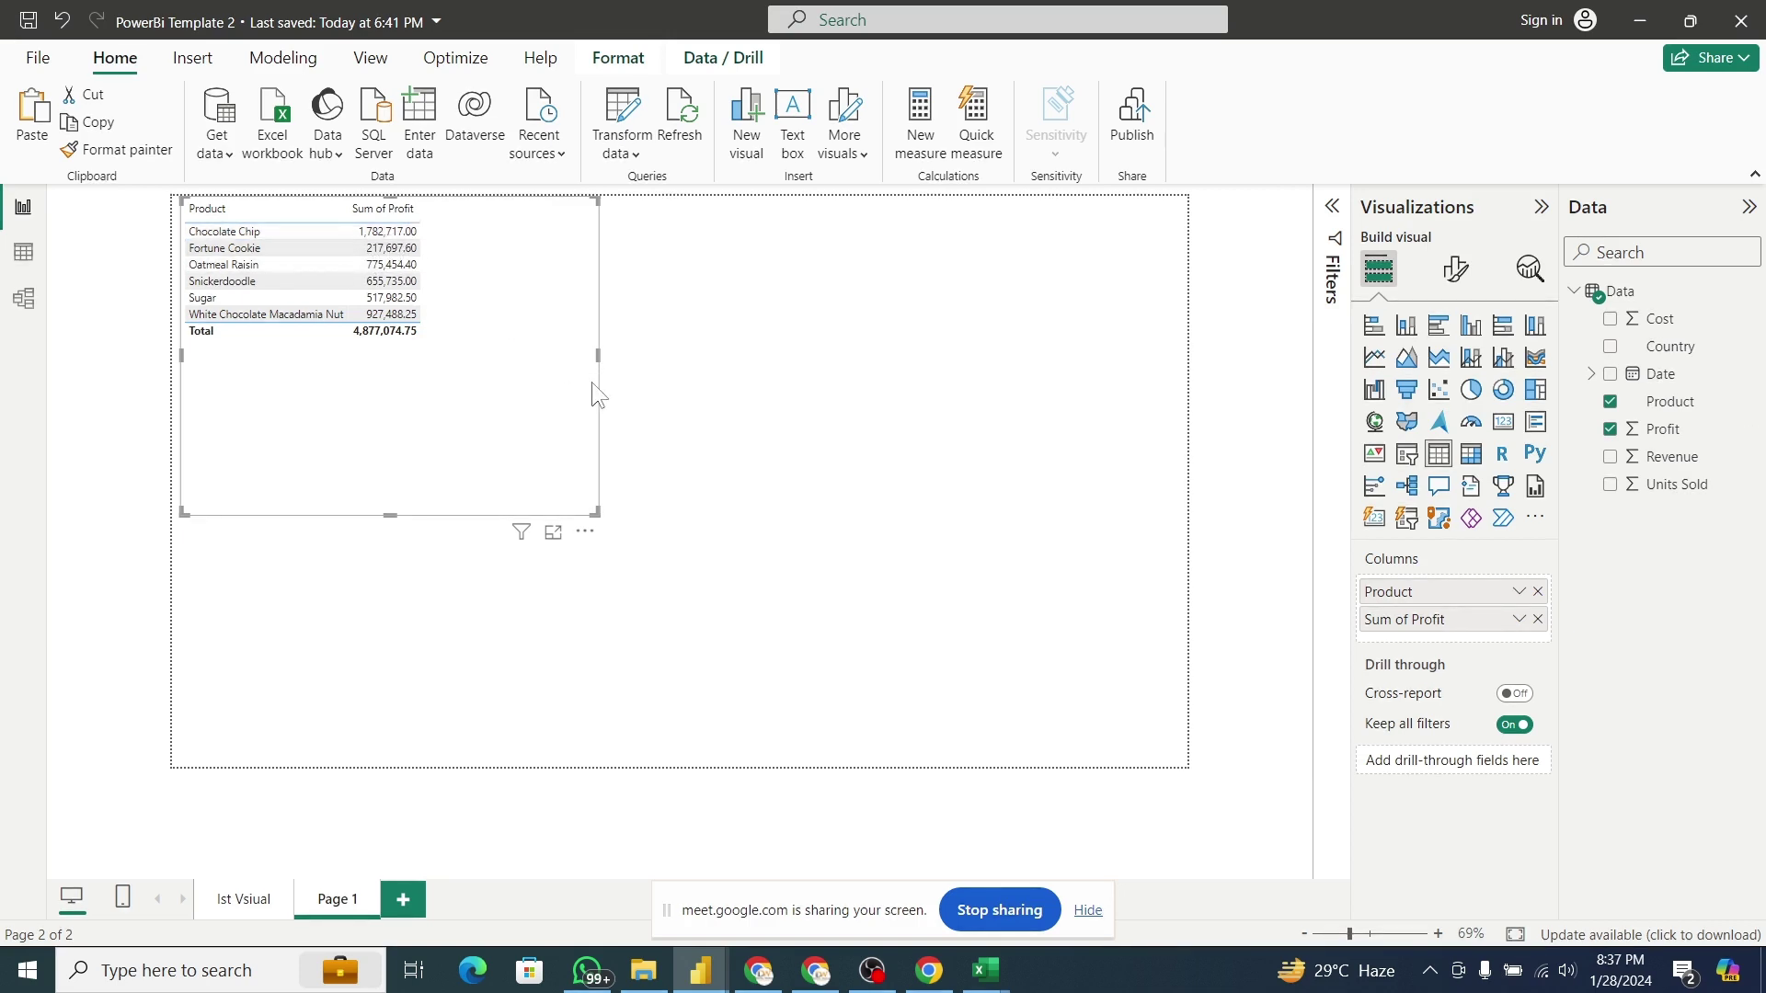
Delete the product profit table and return to the "Ist Vsiual" page.
{"action": "key", "text": "Delete"}
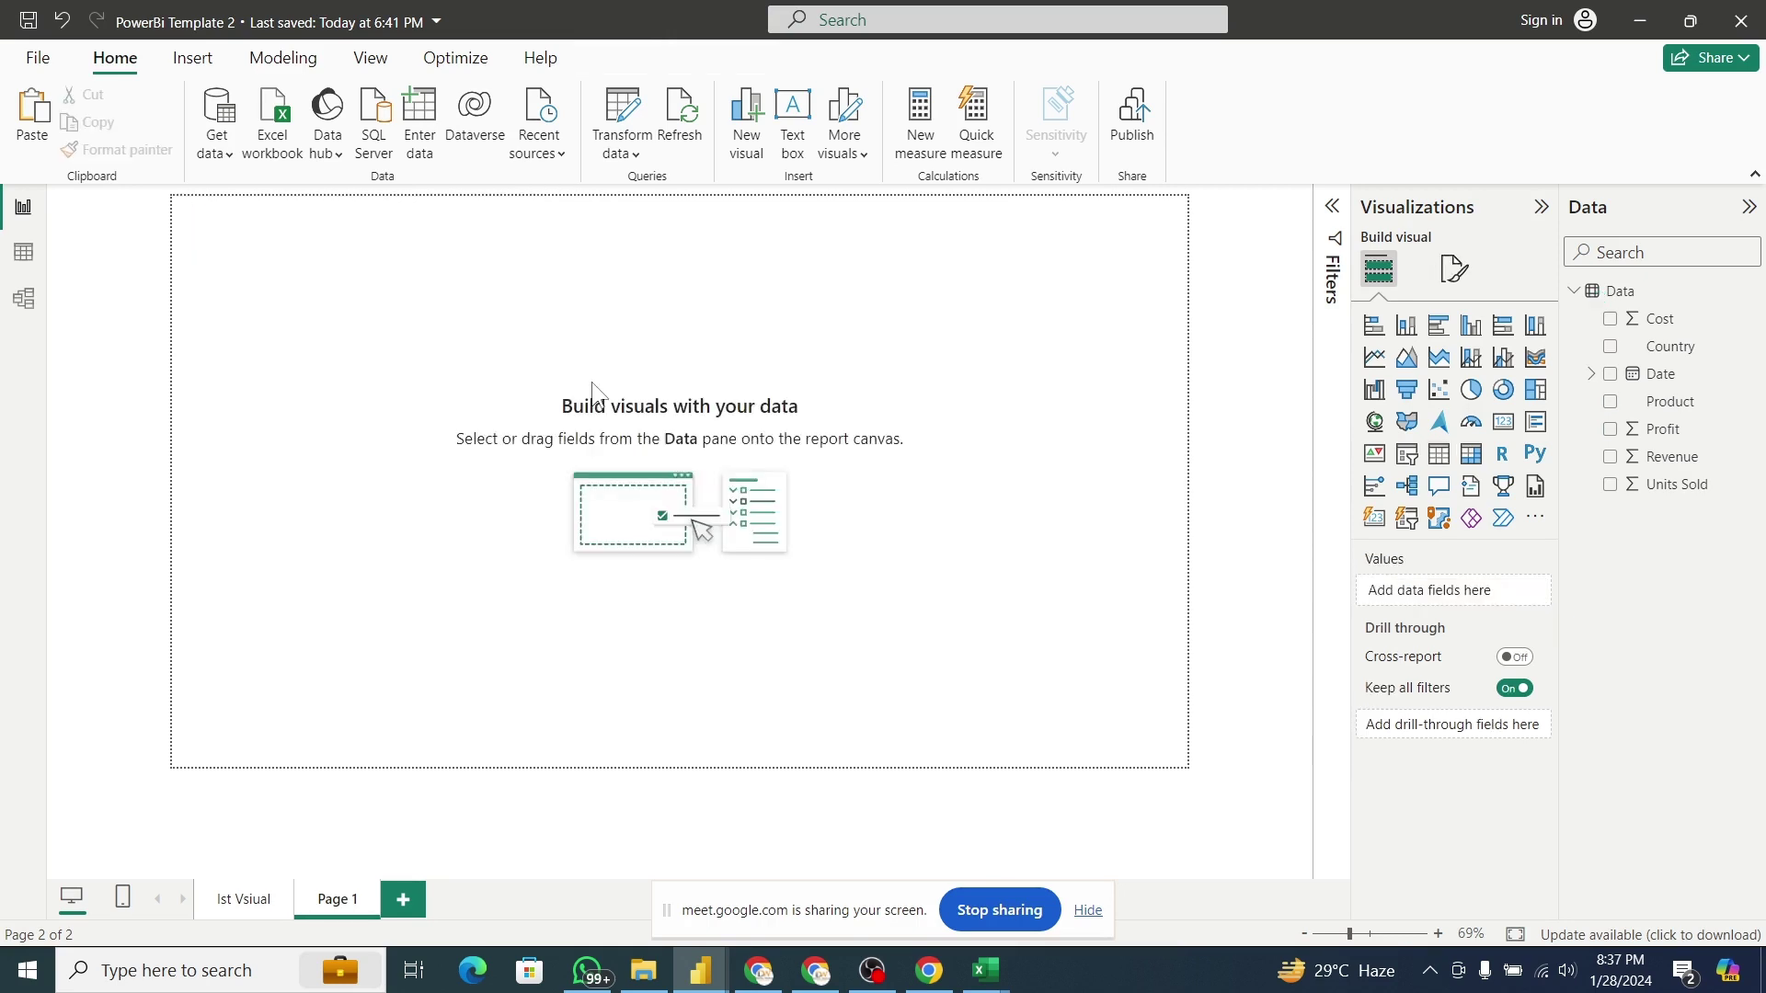
{"action": "left_click", "coordinate": [257, 909]}
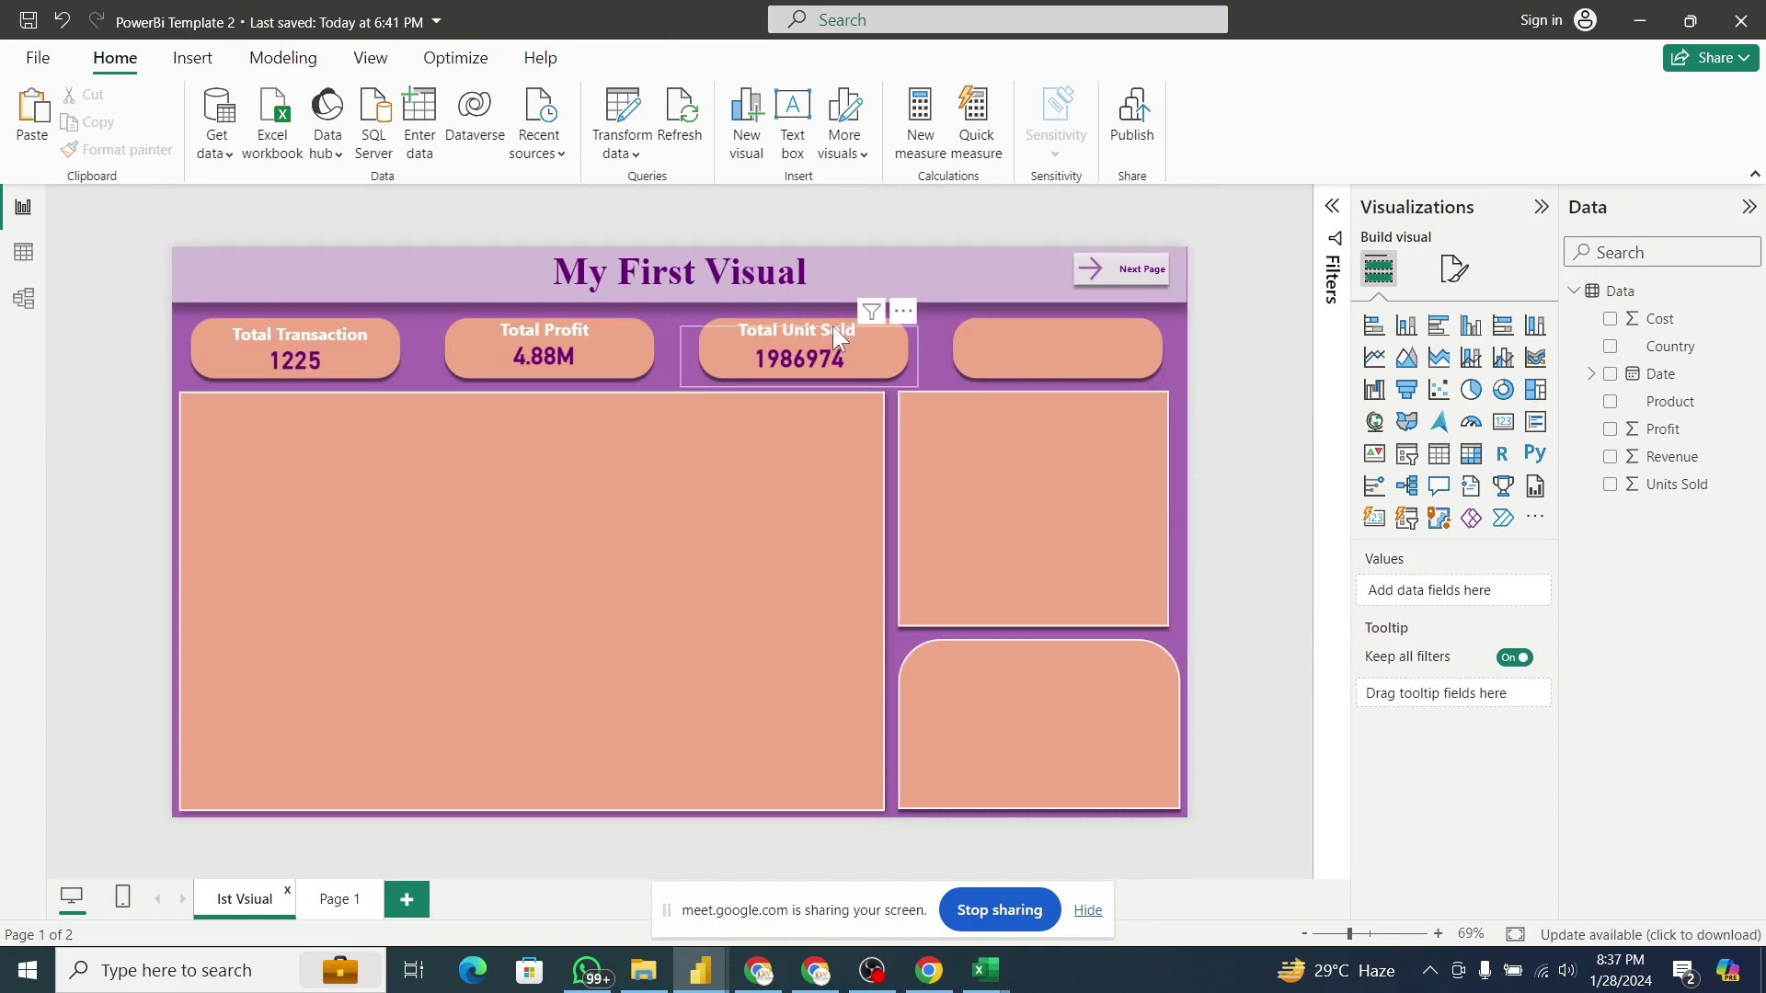
Duplicate the "Total Unit Sold" label and place the copy in the upper part of the fourth rounded shape.
{"action": "left_click", "coordinate": [881, 328]}
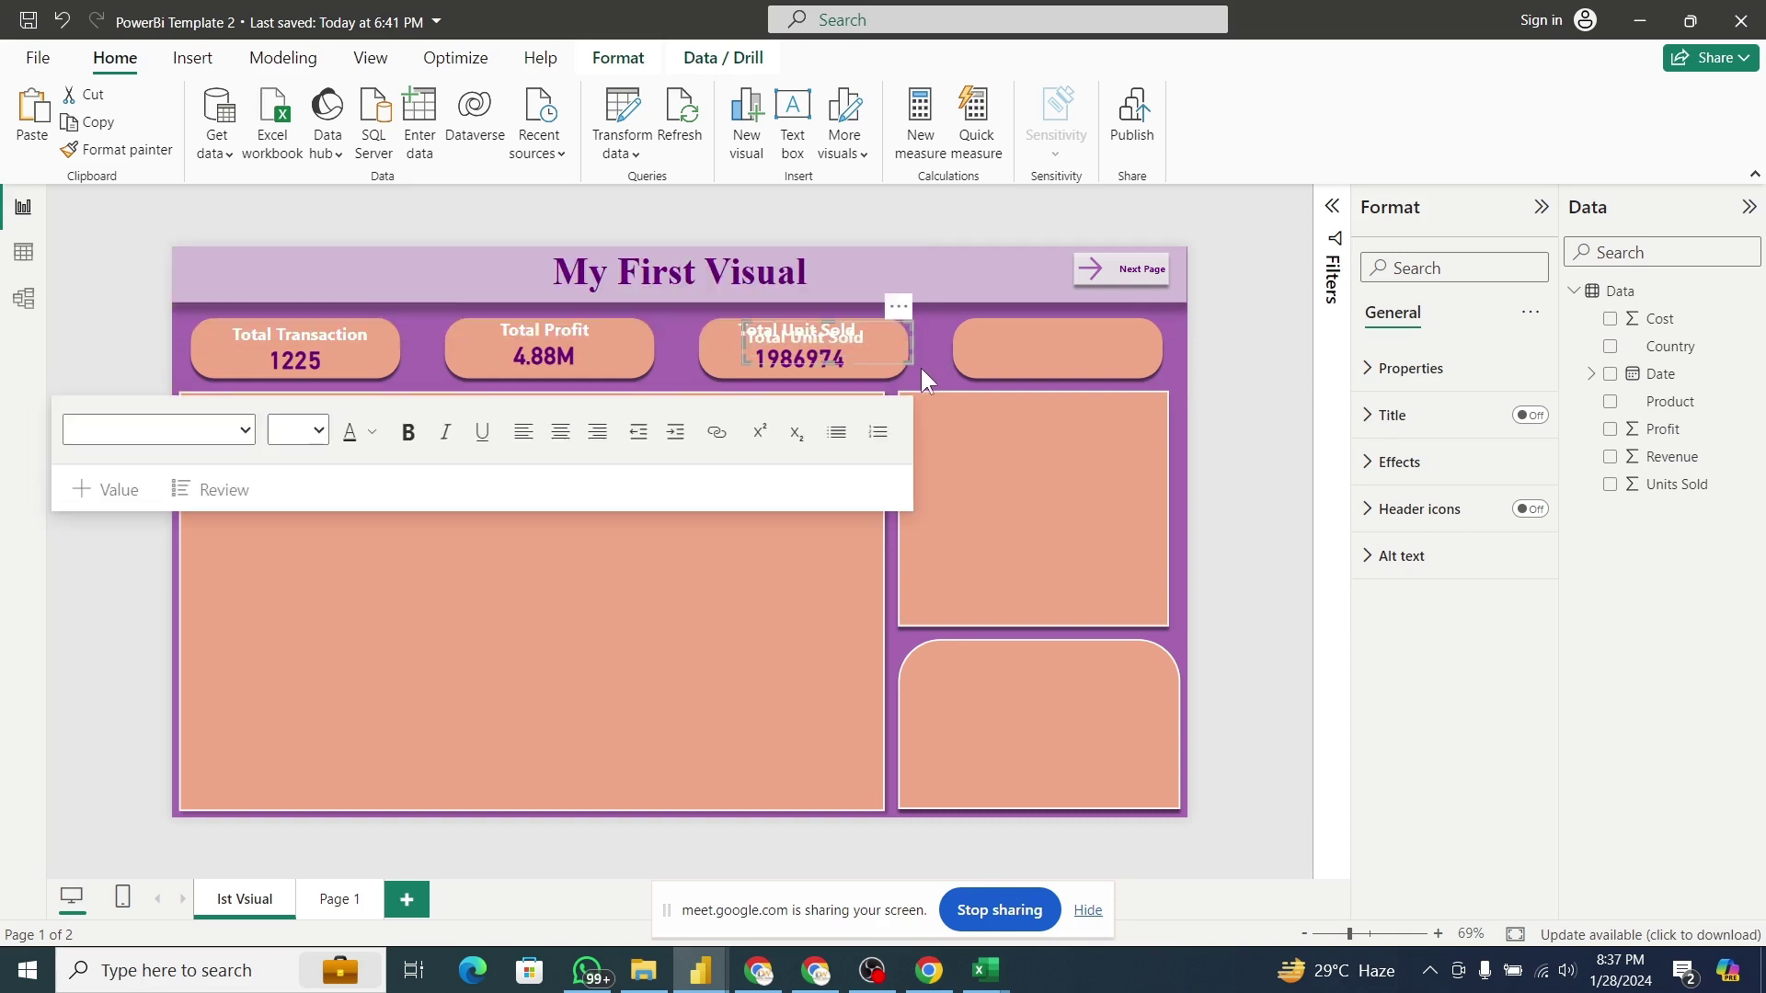
{"action": "left_click_drag", "start_coordinate": [899, 358], "coordinate": [1132, 359]}
{"action": "triple_click", "coordinate": [1096, 332]}
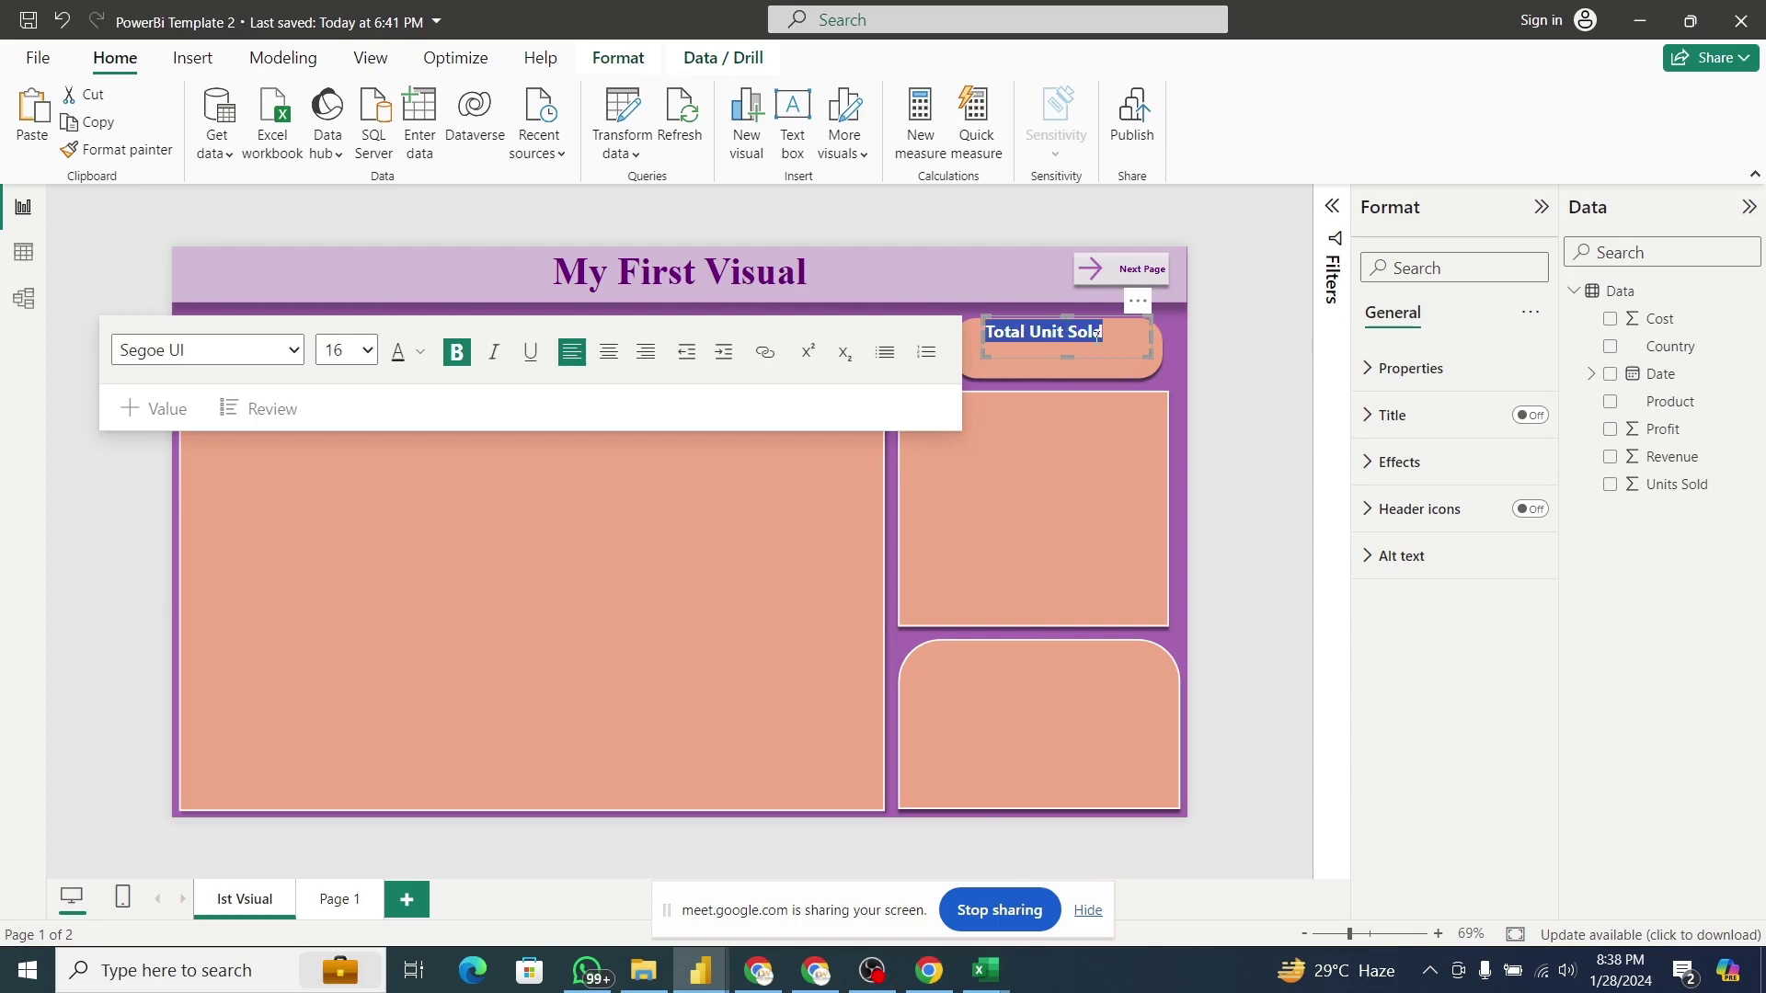
{"action": "left_click", "coordinate": [1124, 356]}
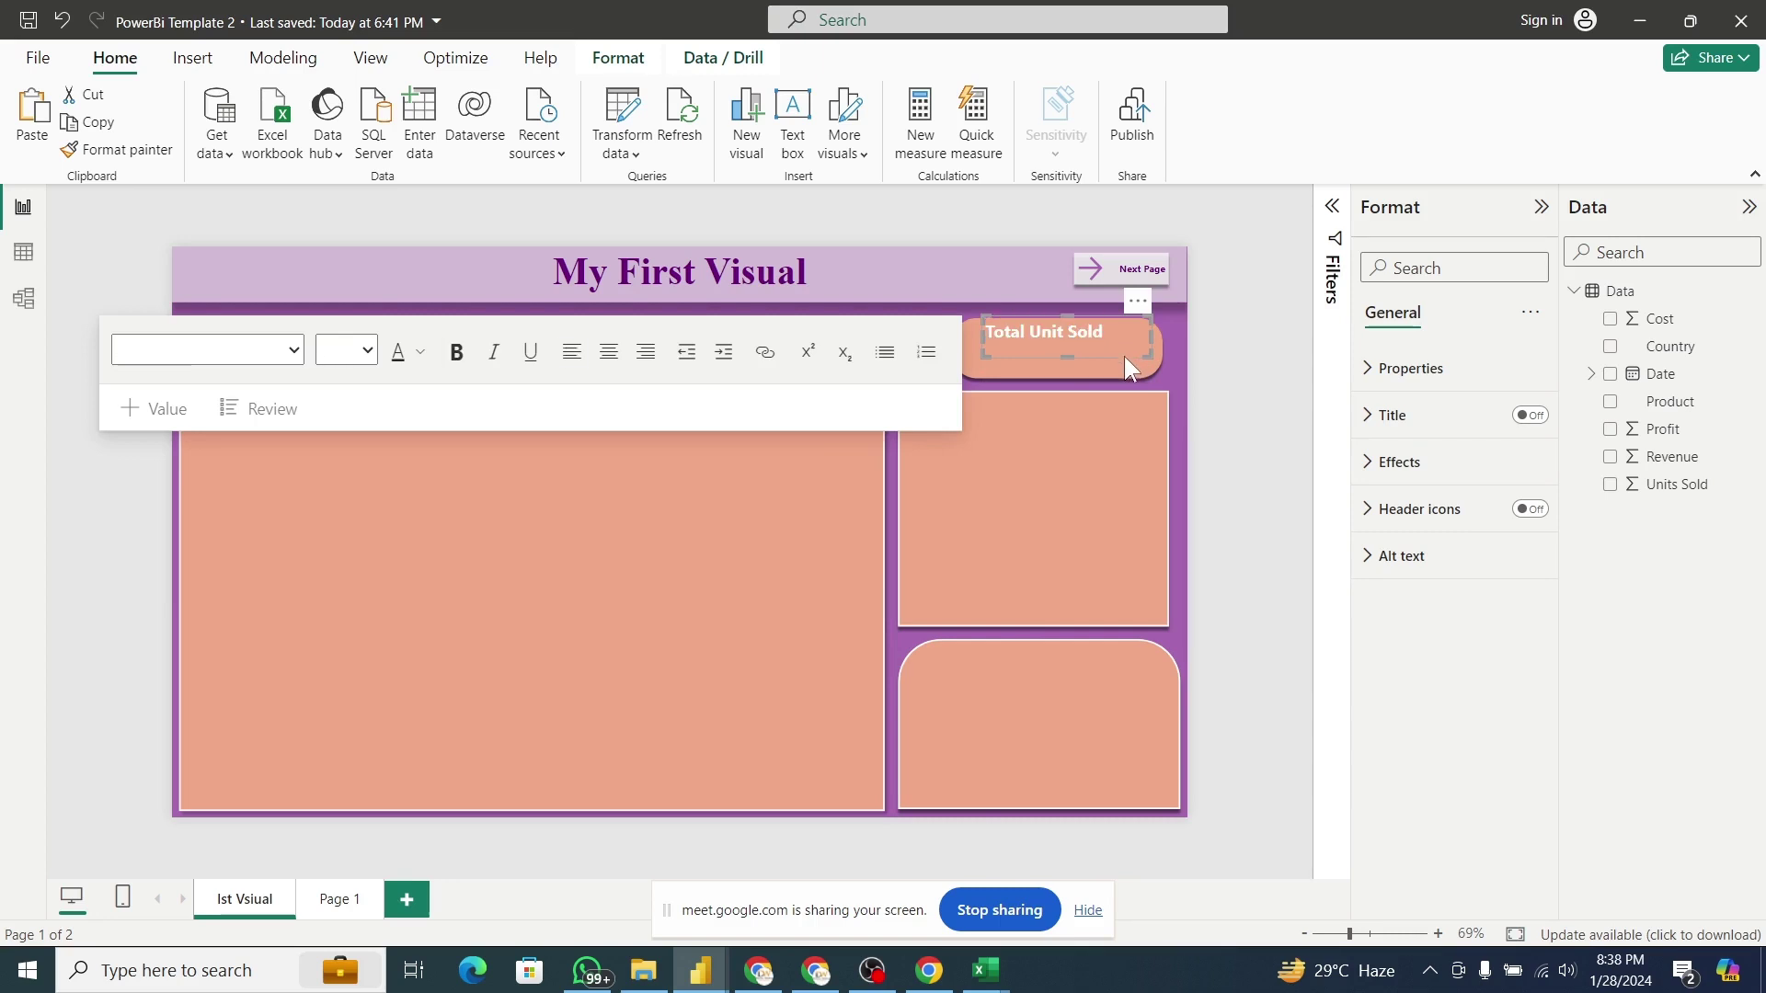
Paste another copy of the label and position it directly below the first one in the fourth rounded shape.
{"action": "key", "text": "ctrl+v"}
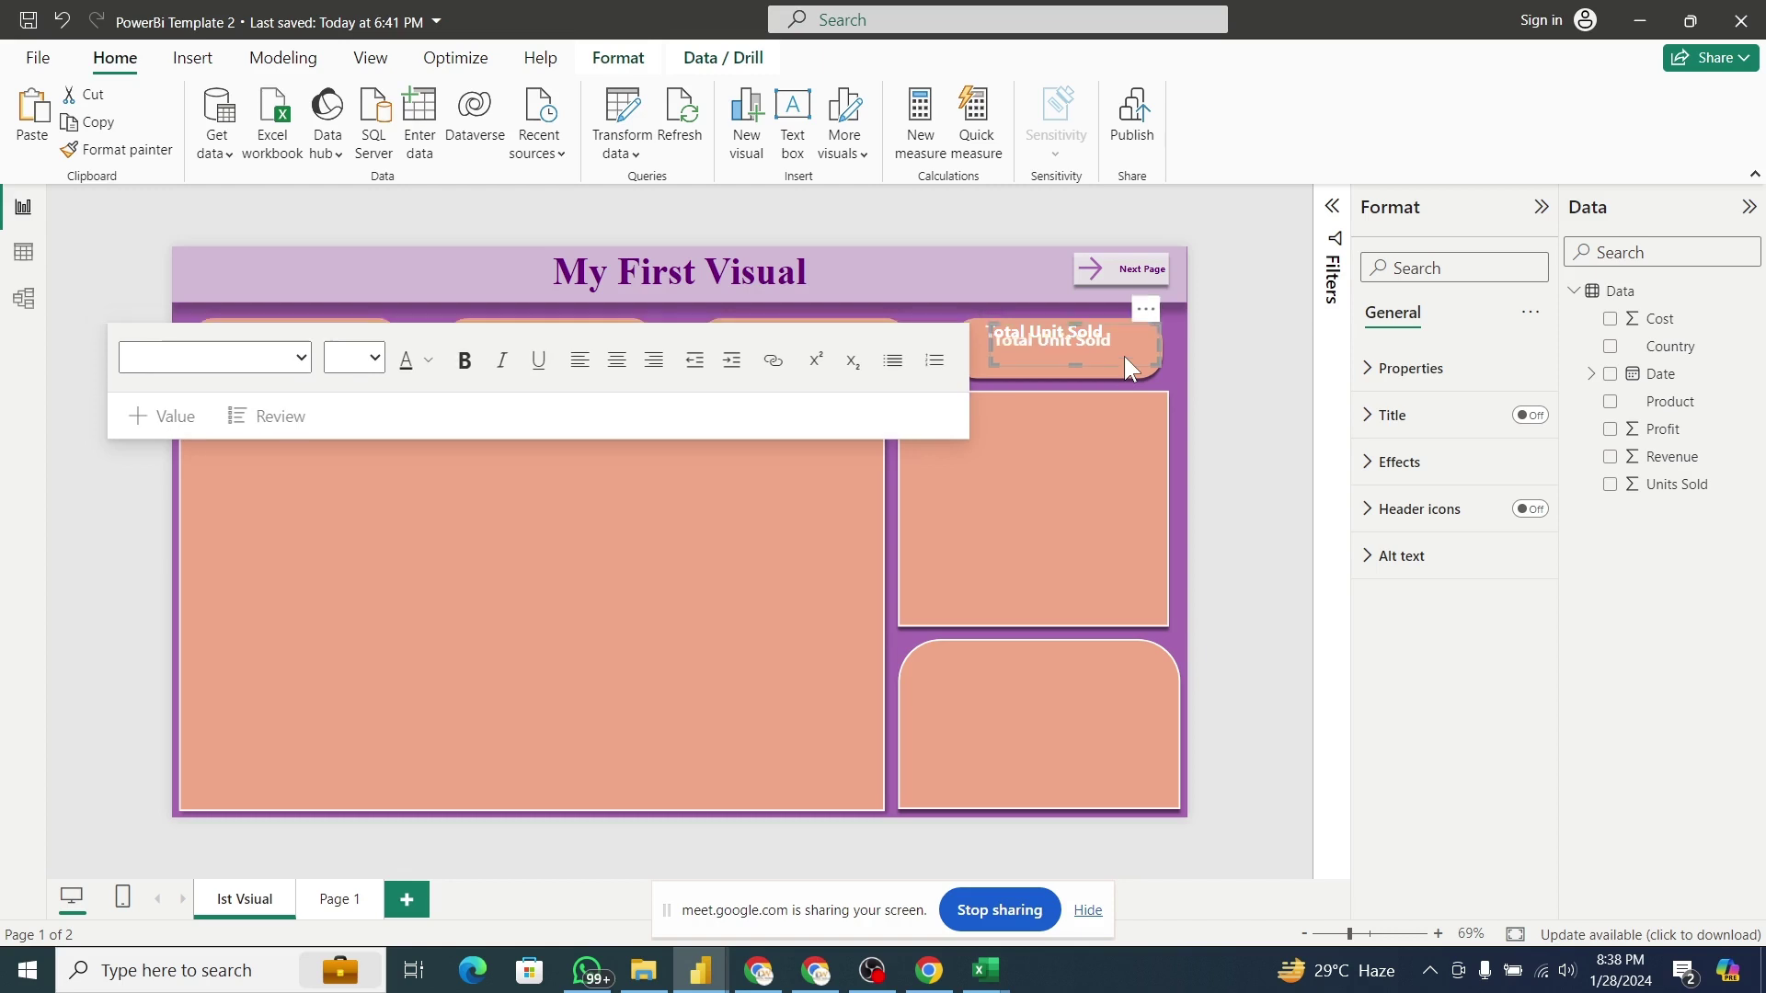
{"action": "left_click_drag", "start_coordinate": [1091, 368], "coordinate": [1122, 388]}
{"action": "left_click_drag", "start_coordinate": [1096, 324], "coordinate": [1086, 389]}
{"action": "left_click", "coordinate": [1085, 384]}
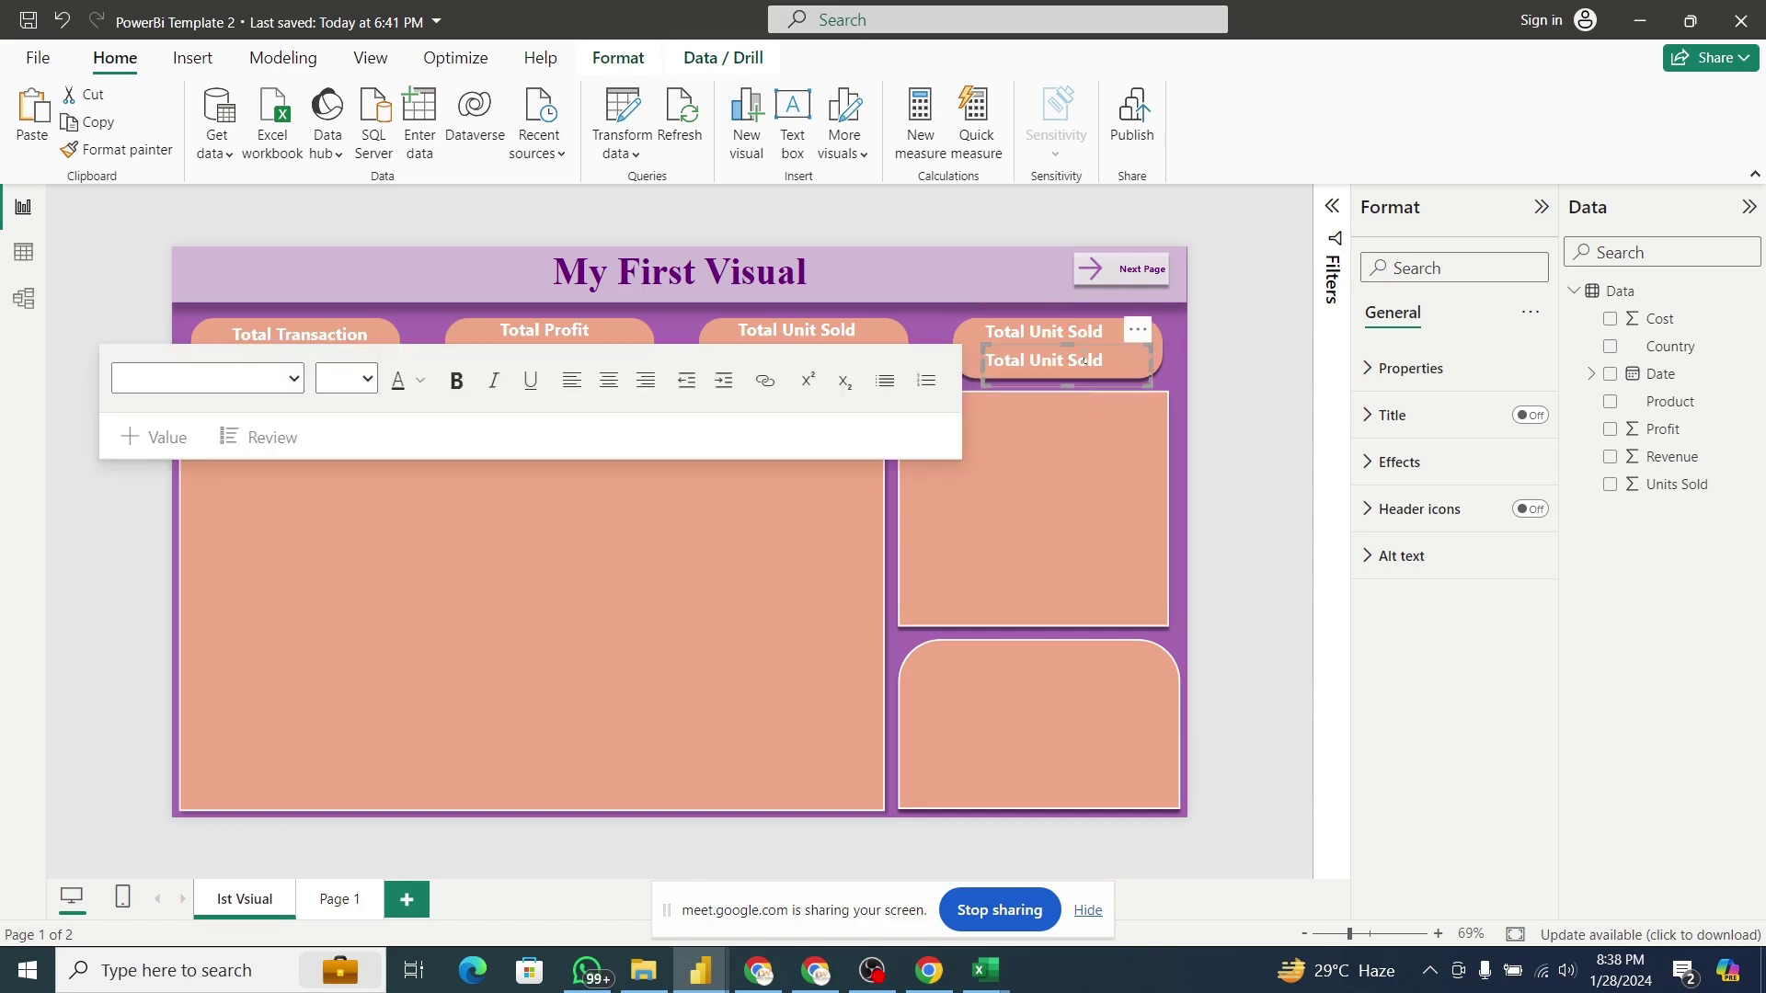
Change the upper label in the fourth rounded shape to "Best Selling Product" and shift it slightly left.
{"action": "triple_click", "coordinate": [1070, 337]}
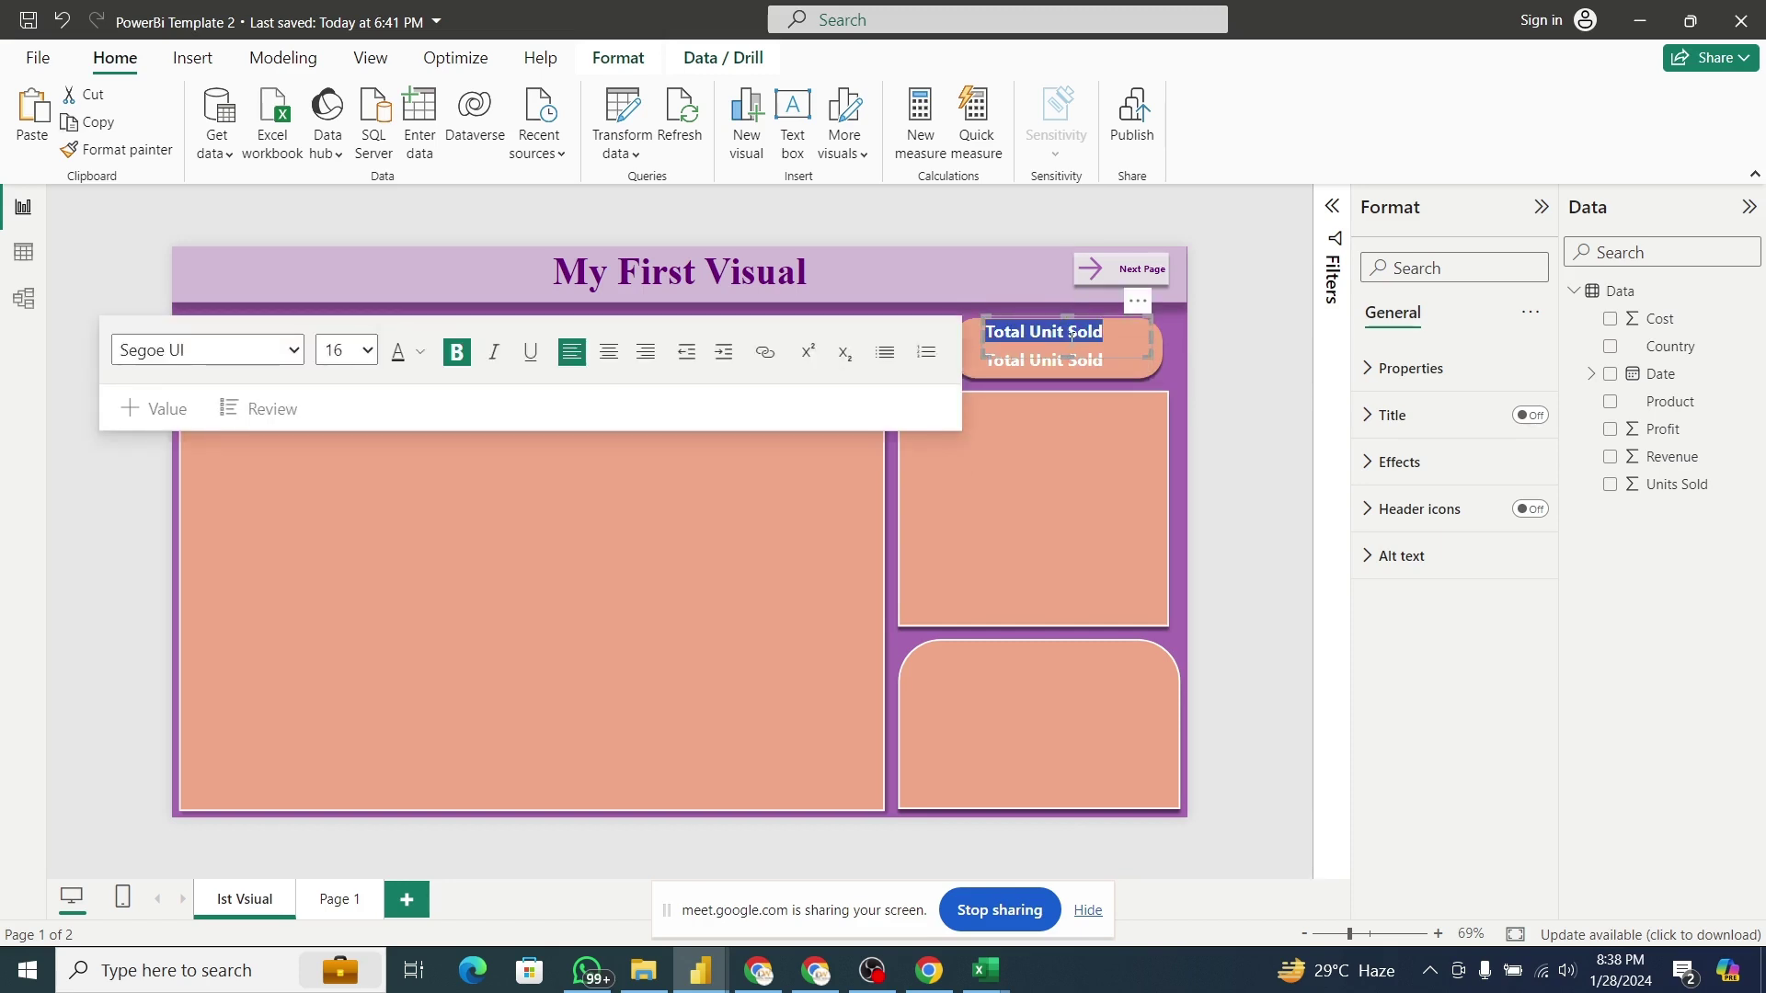
{"action": "type", "text": "B"}
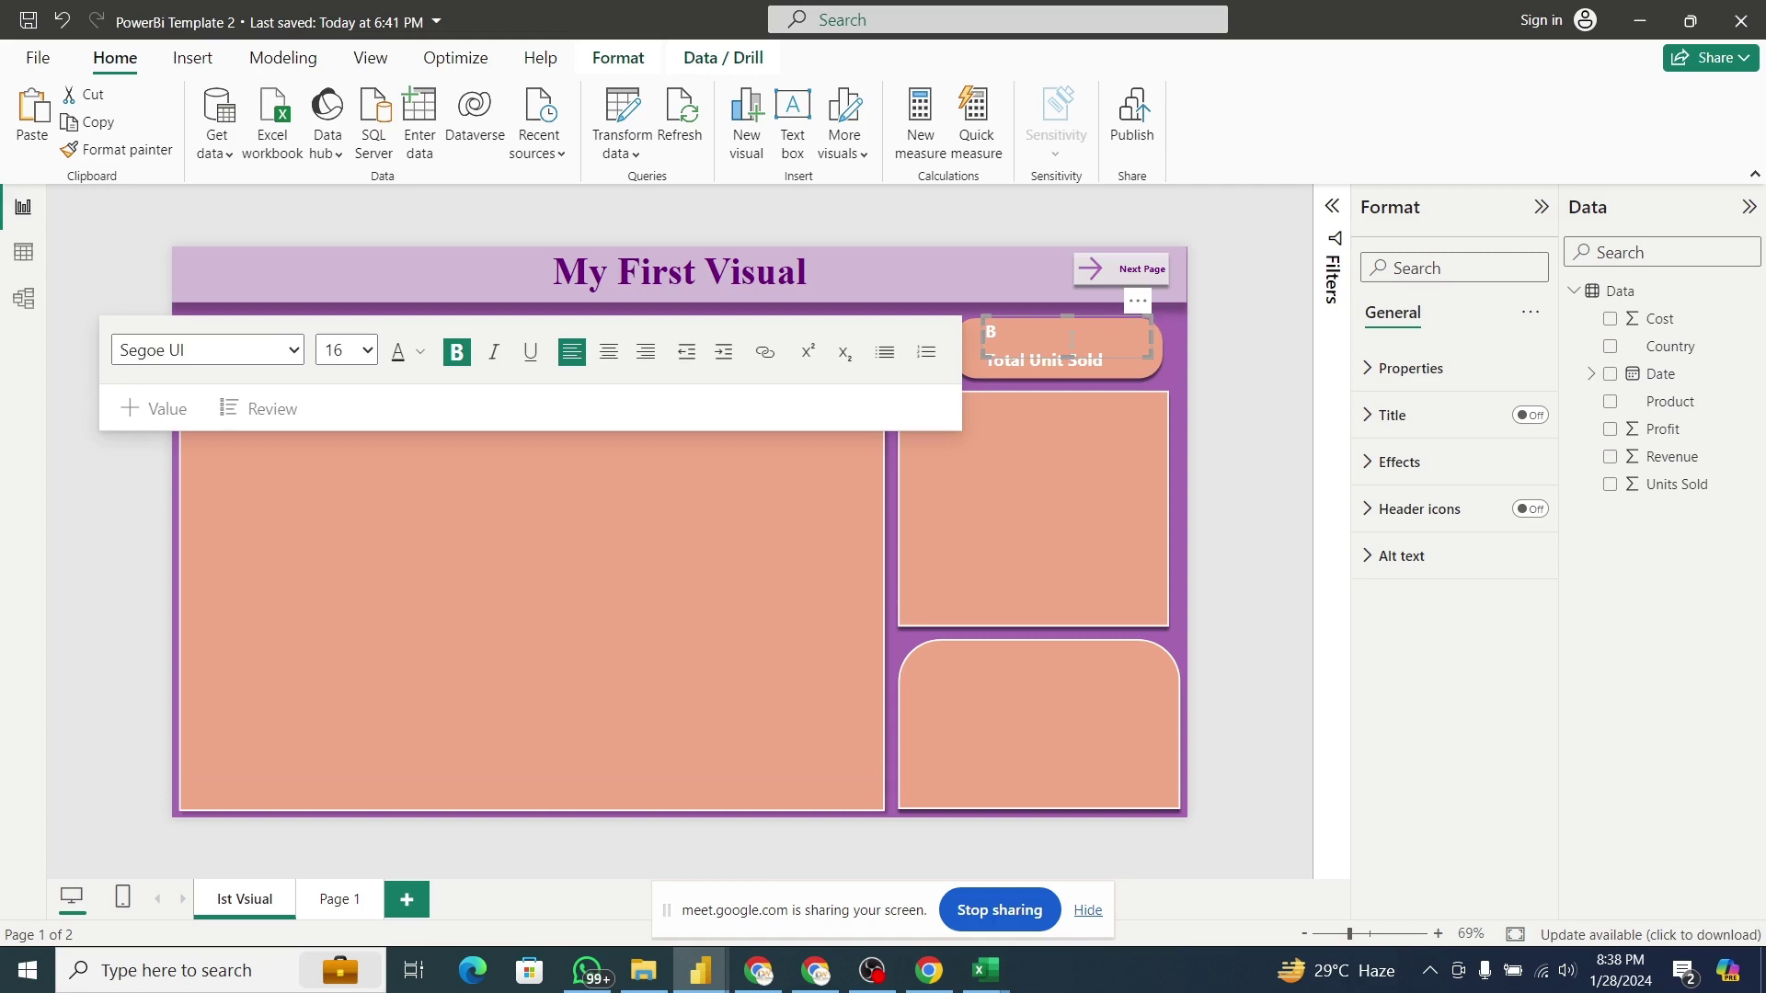
{"action": "type", "text": "est Selling Product"}
{"action": "left_click_drag", "start_coordinate": [1133, 357], "coordinate": [1111, 358]}
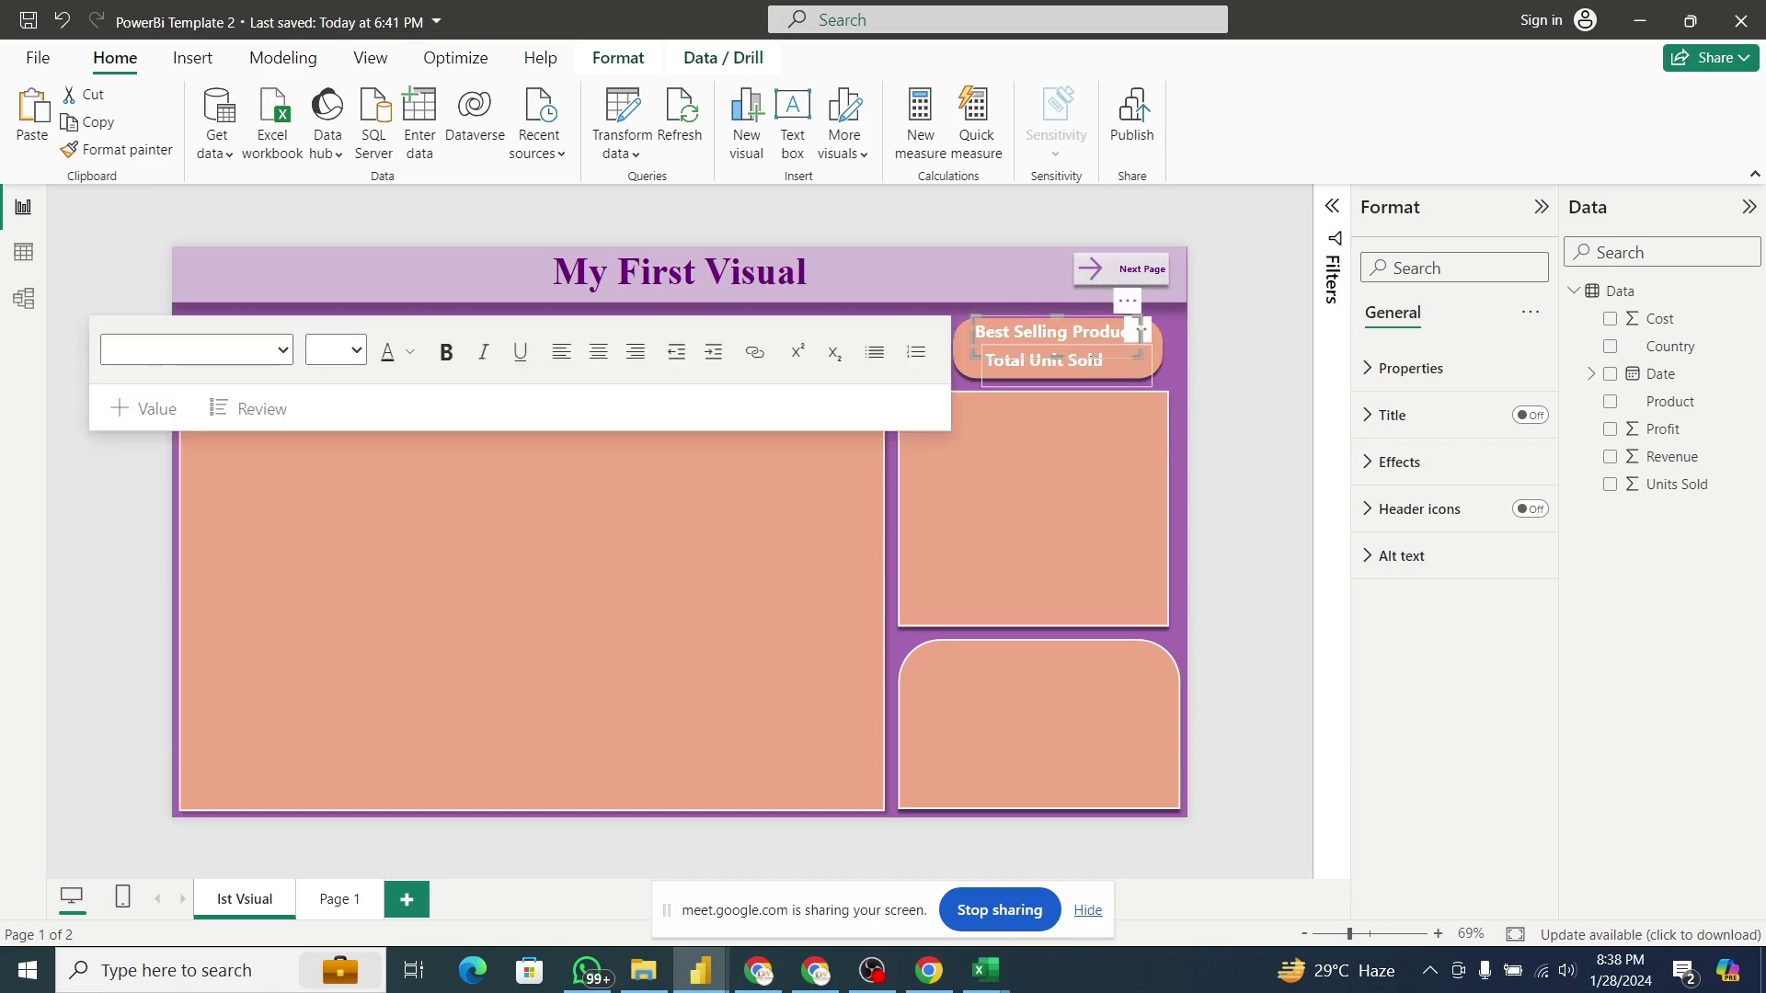
Replace the text of the lower label in the fourth rounded shape with "Chocolate Chips".
{"action": "left_click", "coordinate": [1099, 361]}
{"action": "triple_click", "coordinate": [1093, 362]}
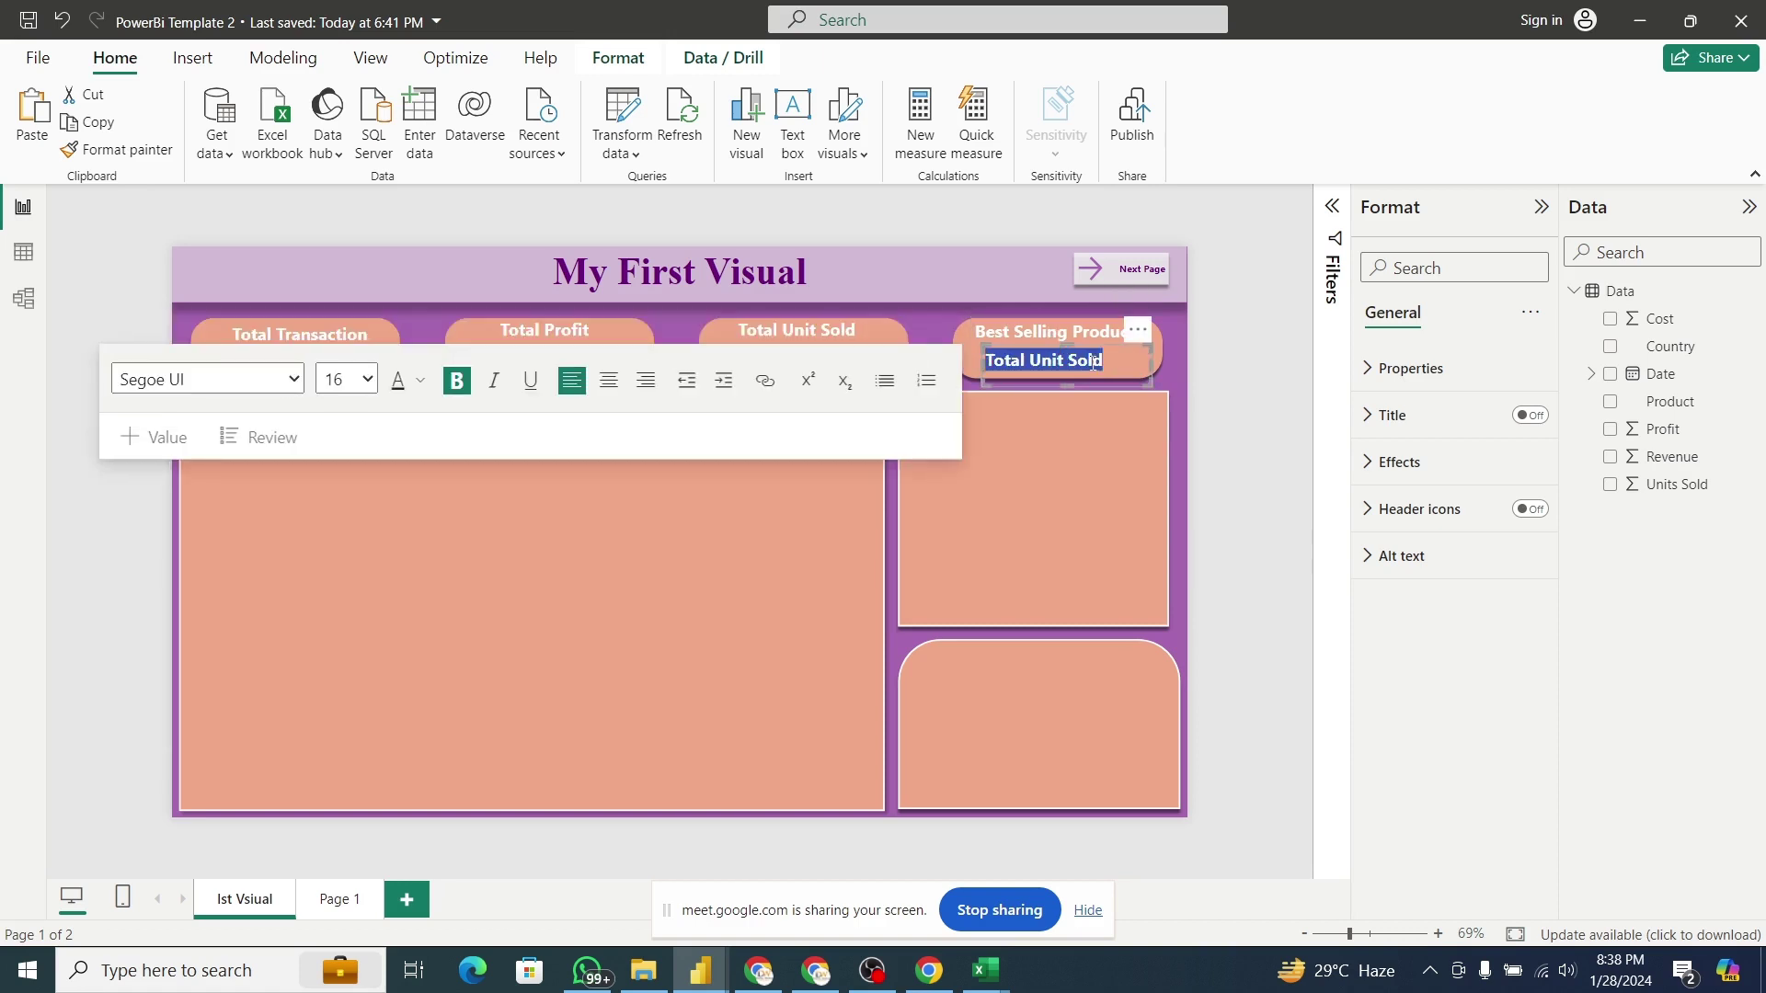
{"action": "type", "text": "Chocla"}
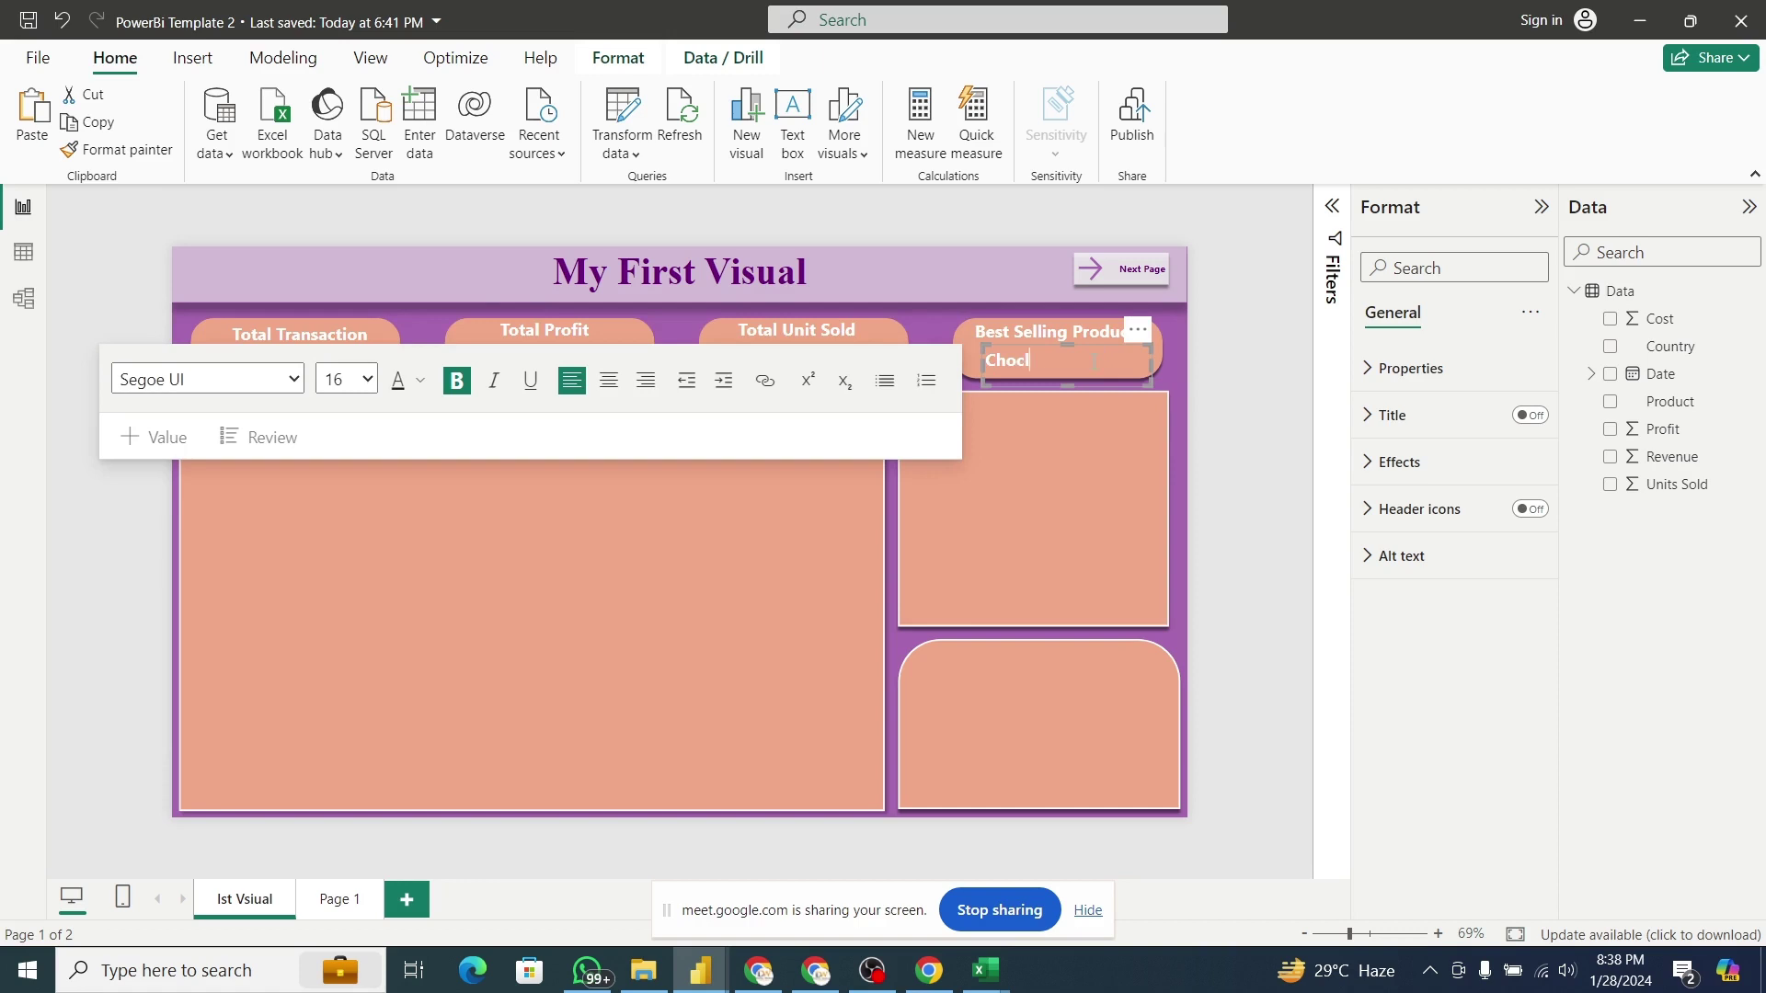
{"action": "key", "text": "BackSpace"}
{"action": "type", "text": "olate Chips"}
Colour the "Chocolate Chips" text dark purple from the theme colours and set its font to DIN.
{"action": "double_click", "coordinate": [1092, 358]}
{"action": "triple_click", "coordinate": [1060, 362]}
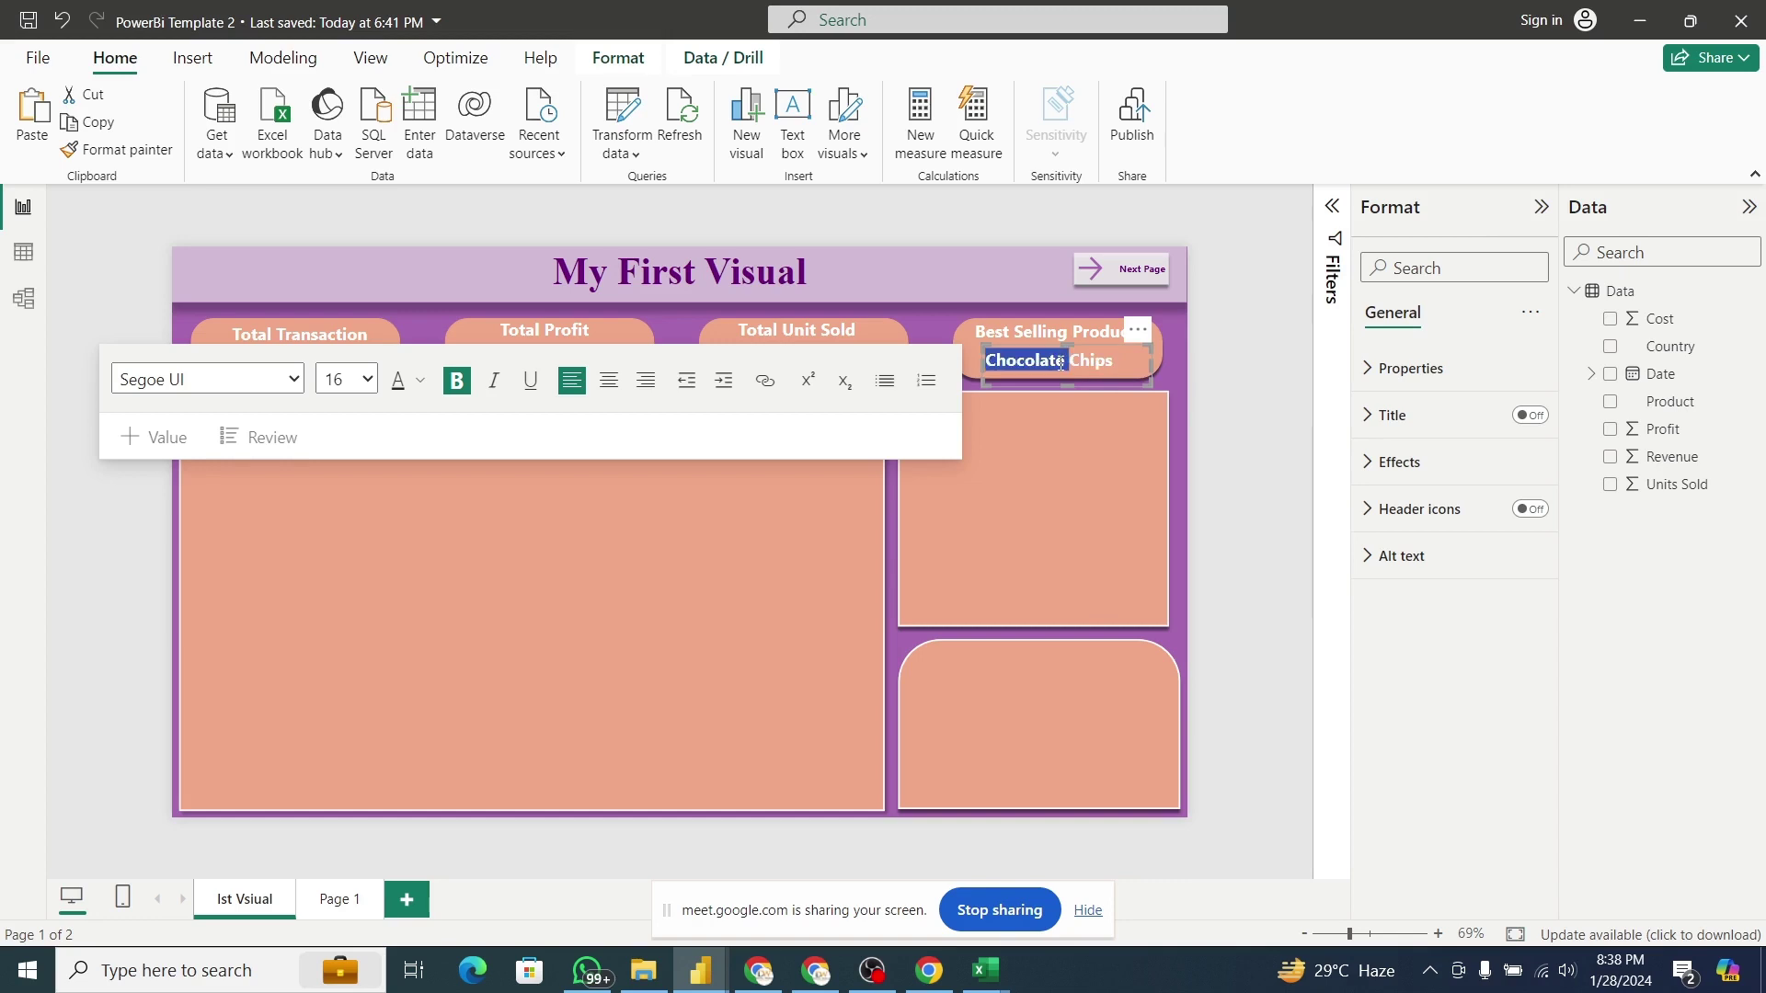
{"action": "left_click", "coordinate": [422, 393]}
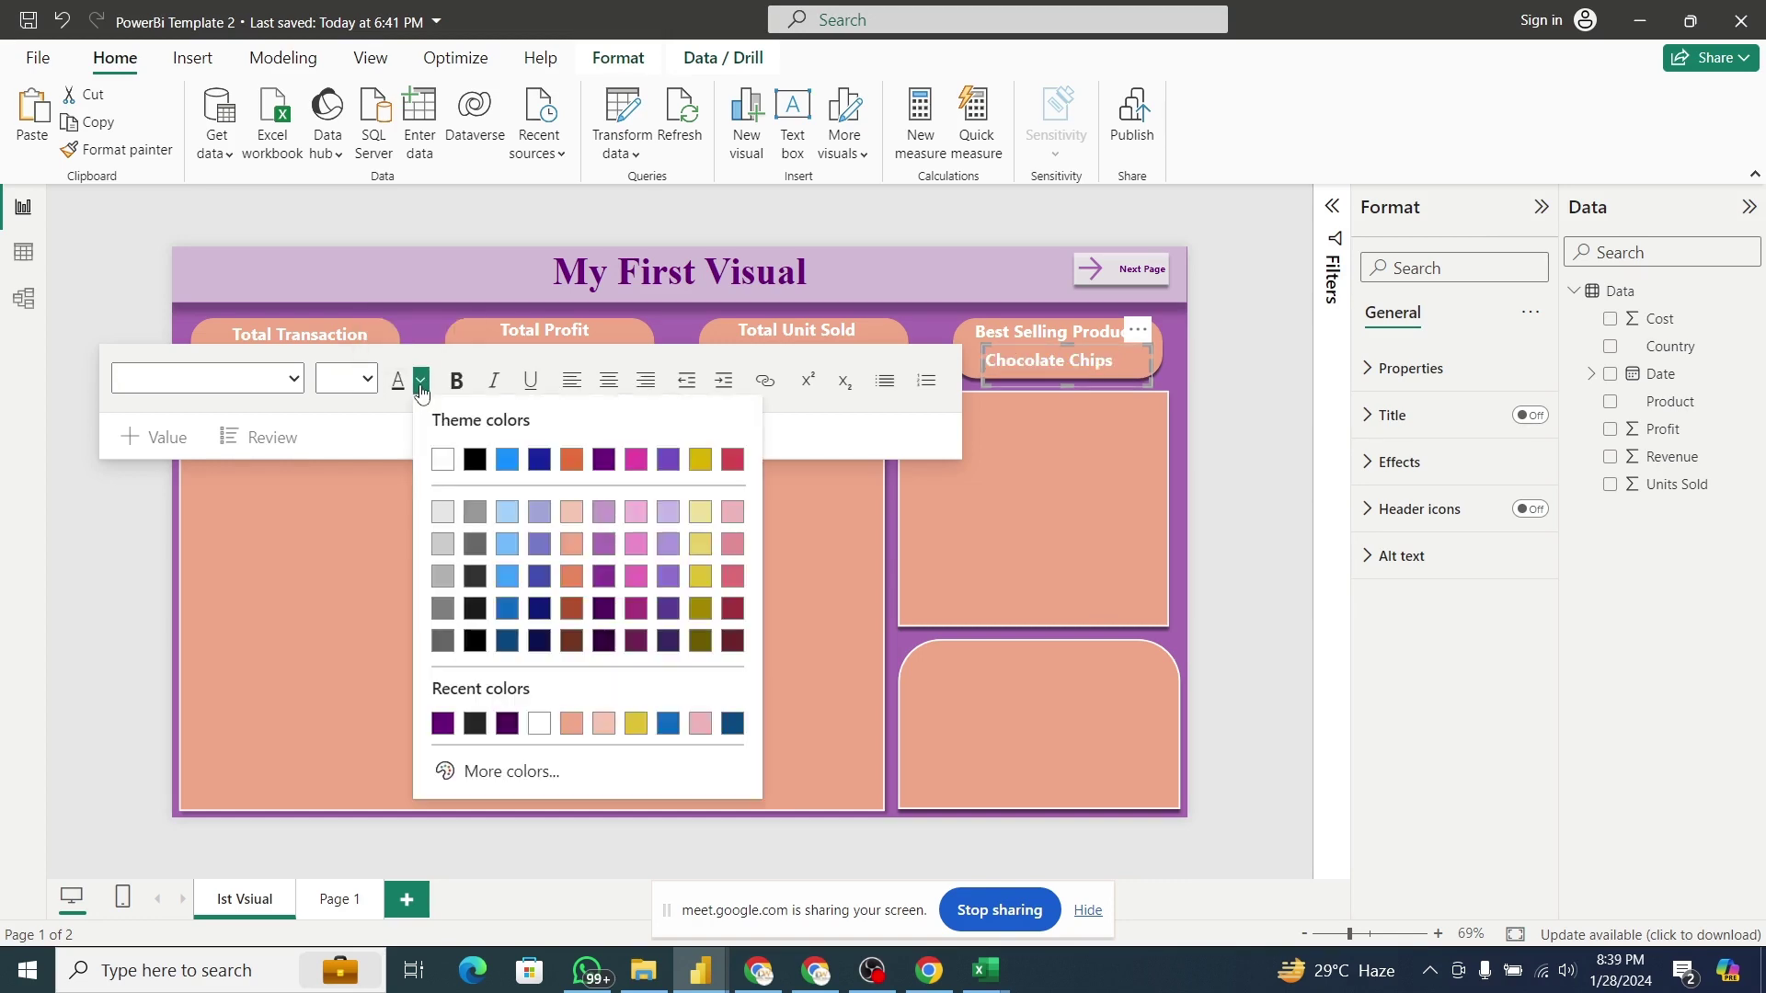
{"action": "left_click", "coordinate": [605, 460]}
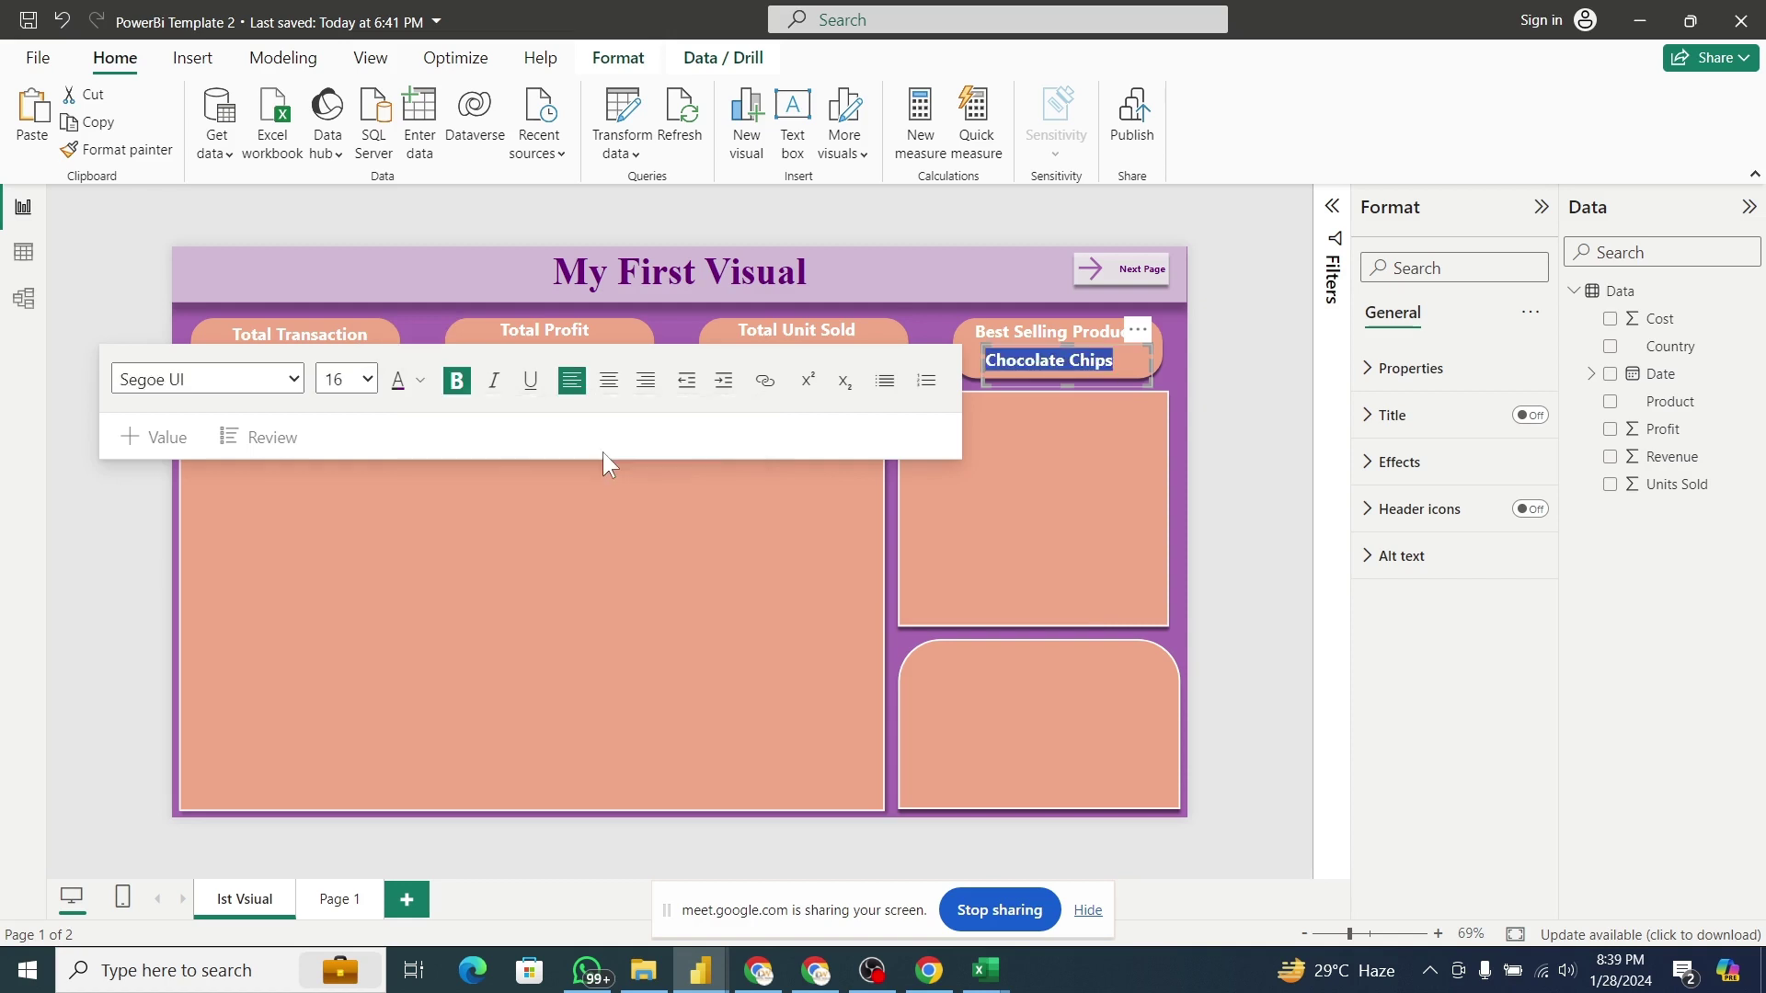
{"action": "left_click", "coordinate": [288, 390]}
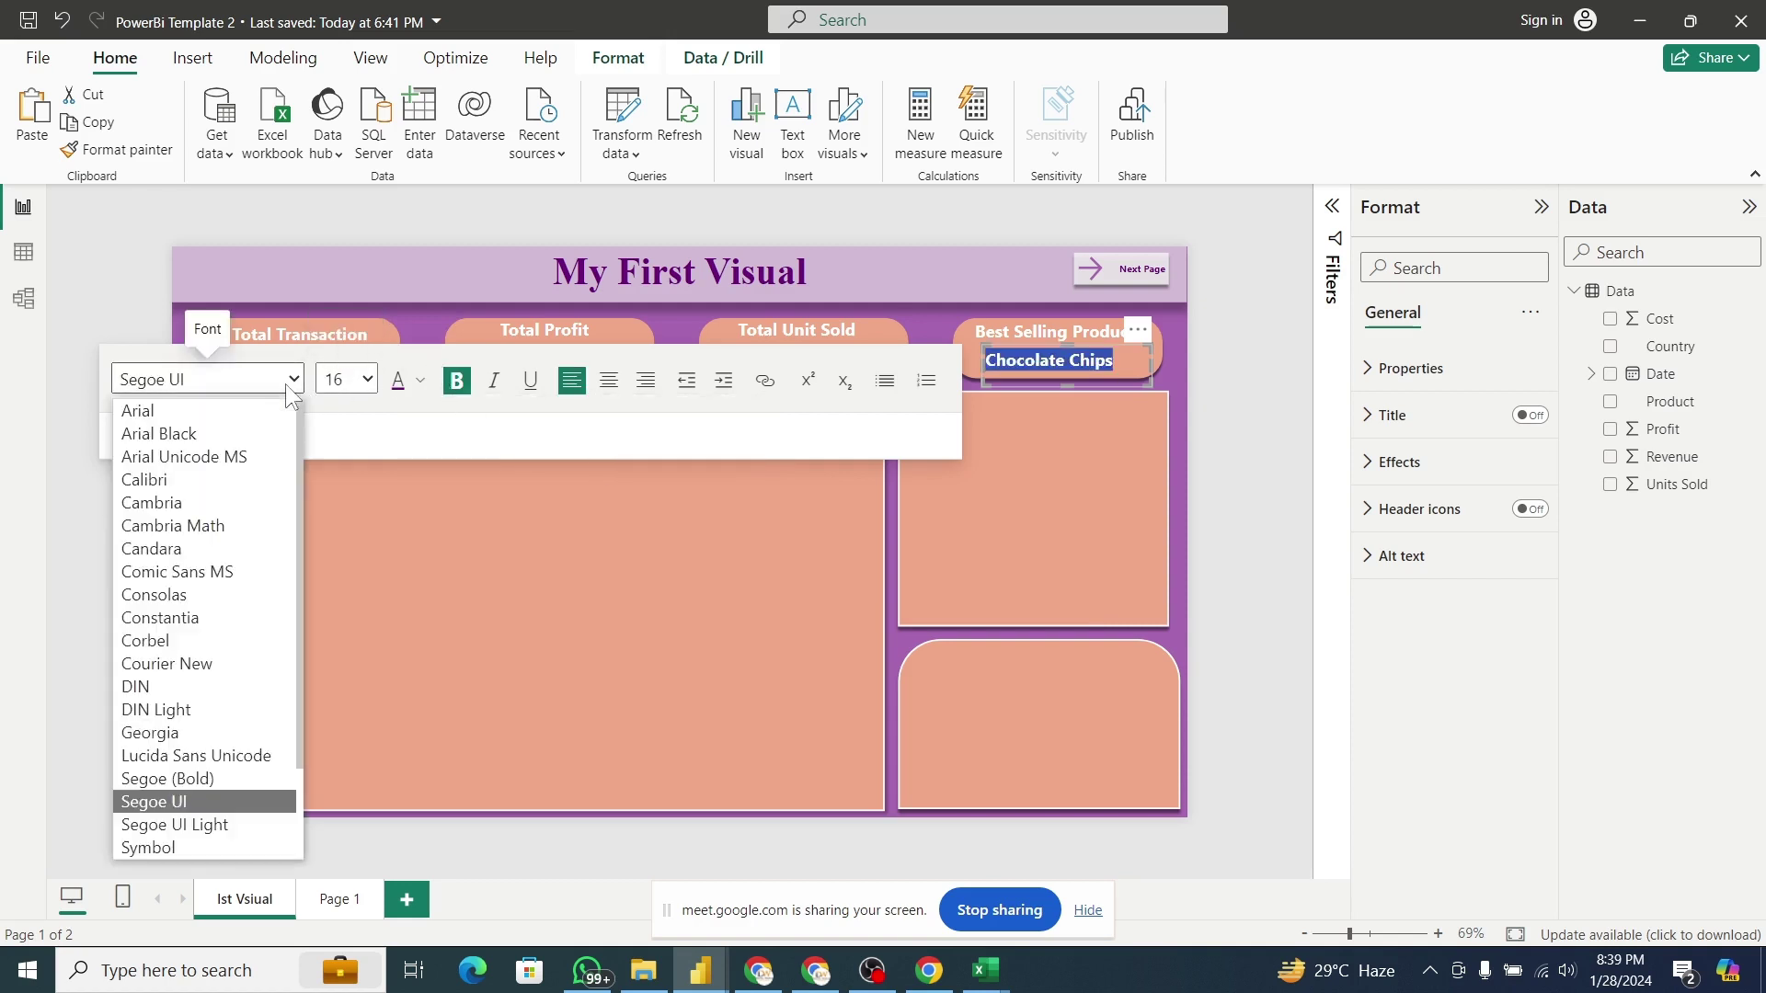
{"action": "left_click", "coordinate": [219, 686]}
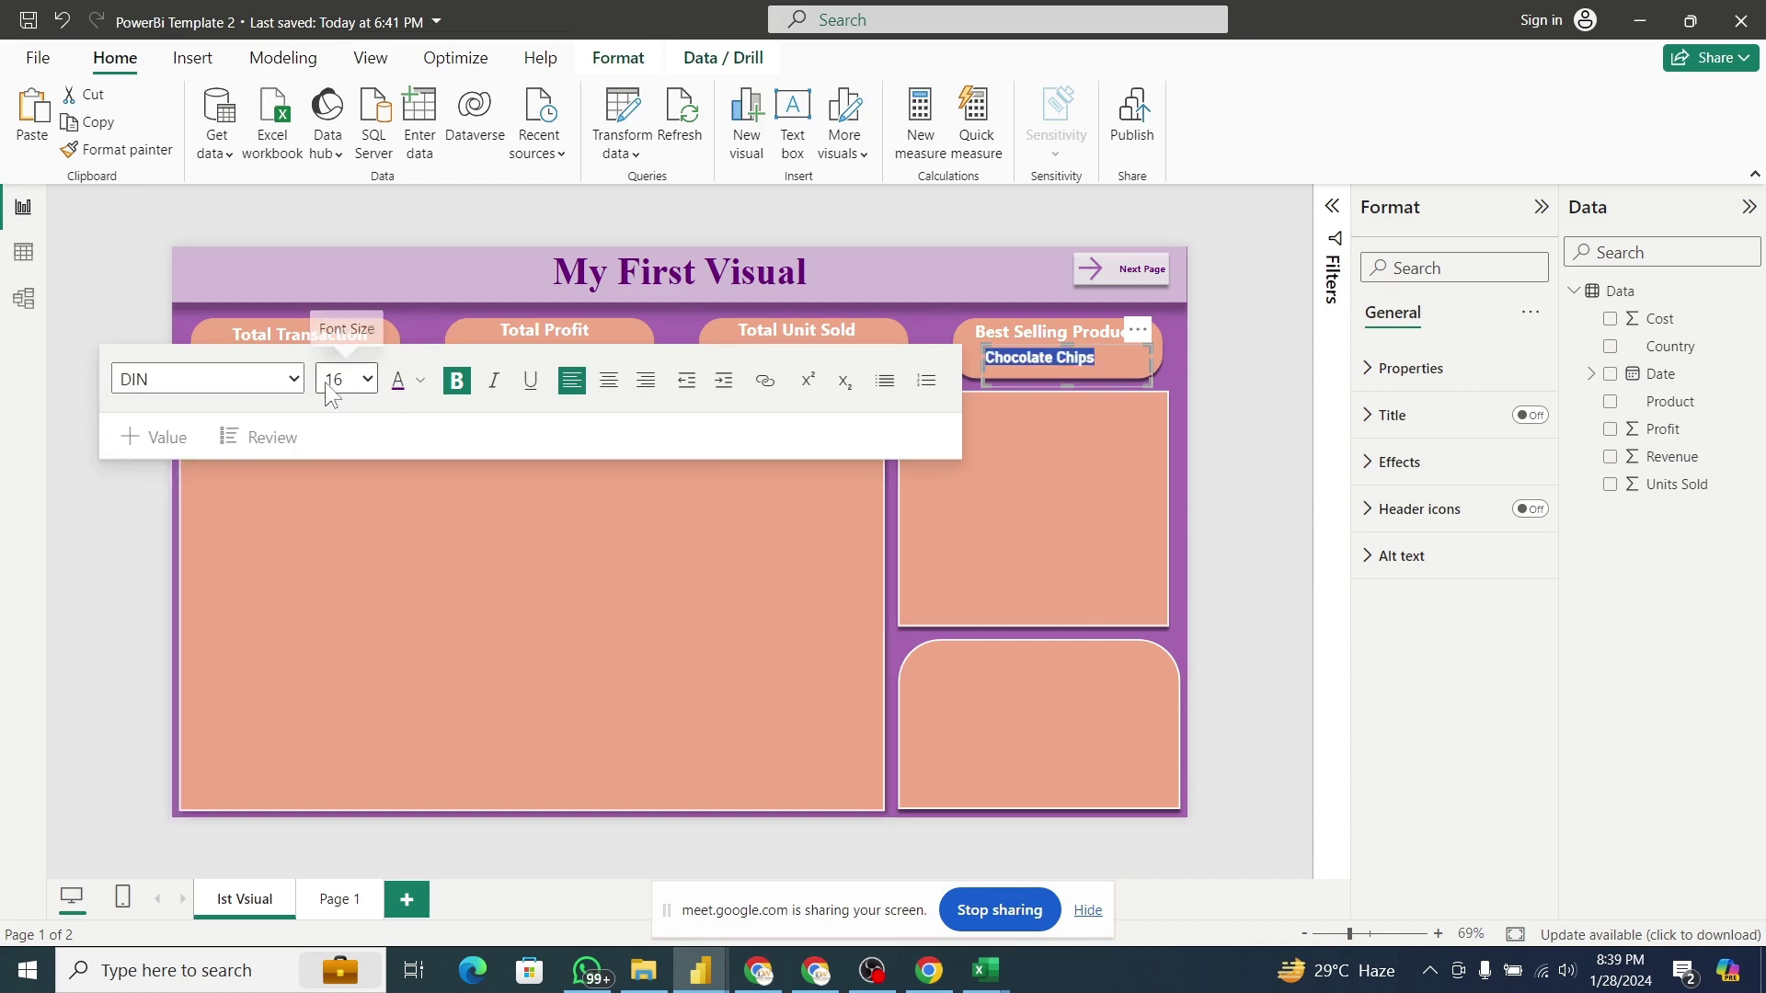
Set the font size of the "Chocolate Chips" text to 24.
{"action": "left_click", "coordinate": [355, 380]}
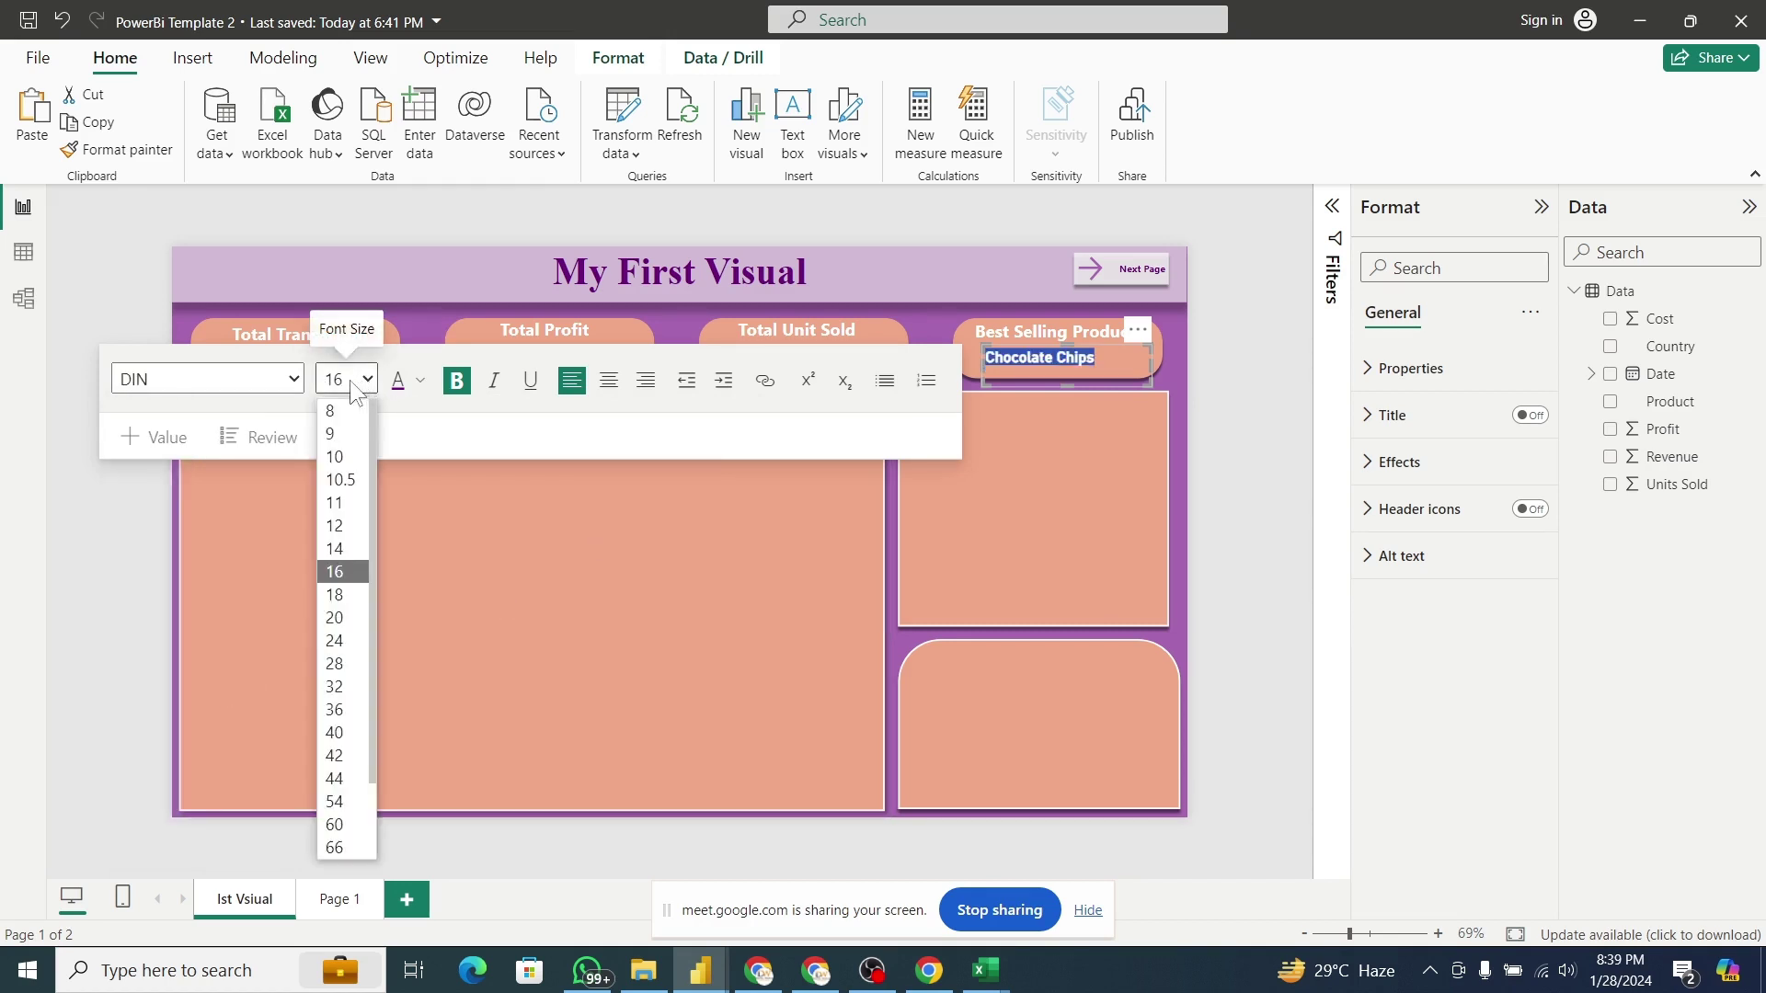
{"action": "left_click", "coordinate": [352, 384]}
{"action": "left_click", "coordinate": [352, 385]}
{"action": "left_click", "coordinate": [345, 385]}
{"action": "left_click", "coordinate": [343, 385]}
{"action": "left_click", "coordinate": [346, 390]}
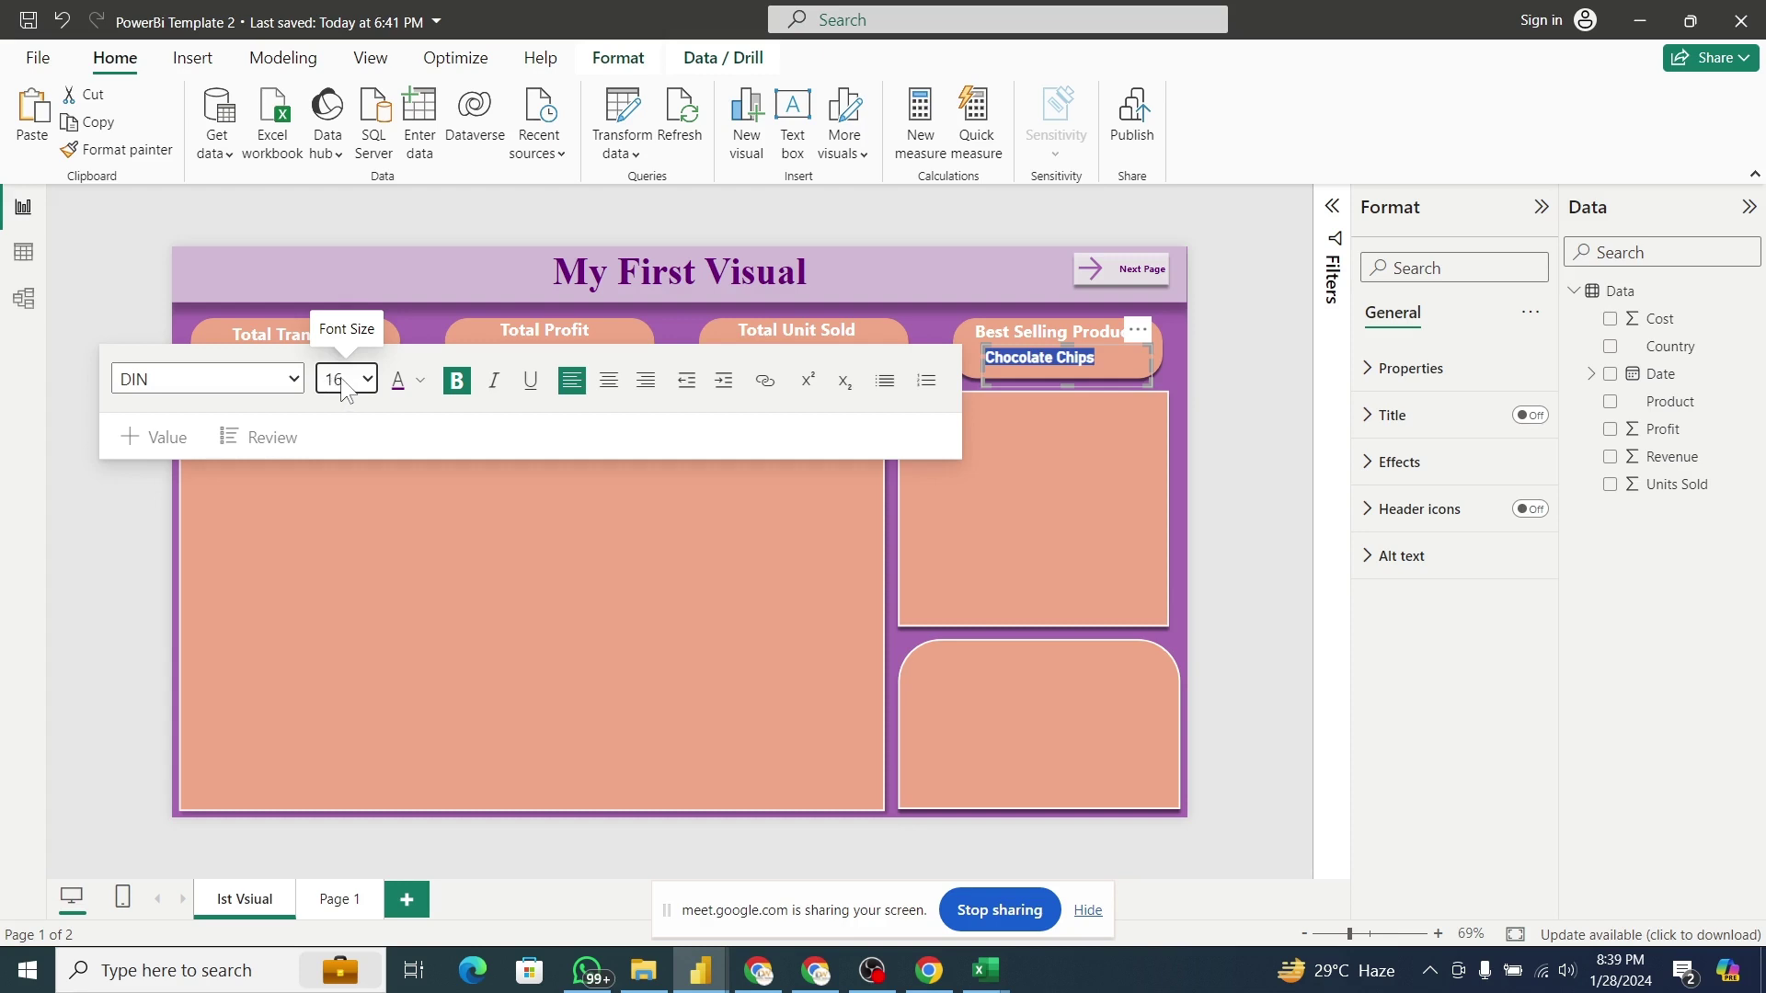
{"action": "left_click", "coordinate": [342, 379]}
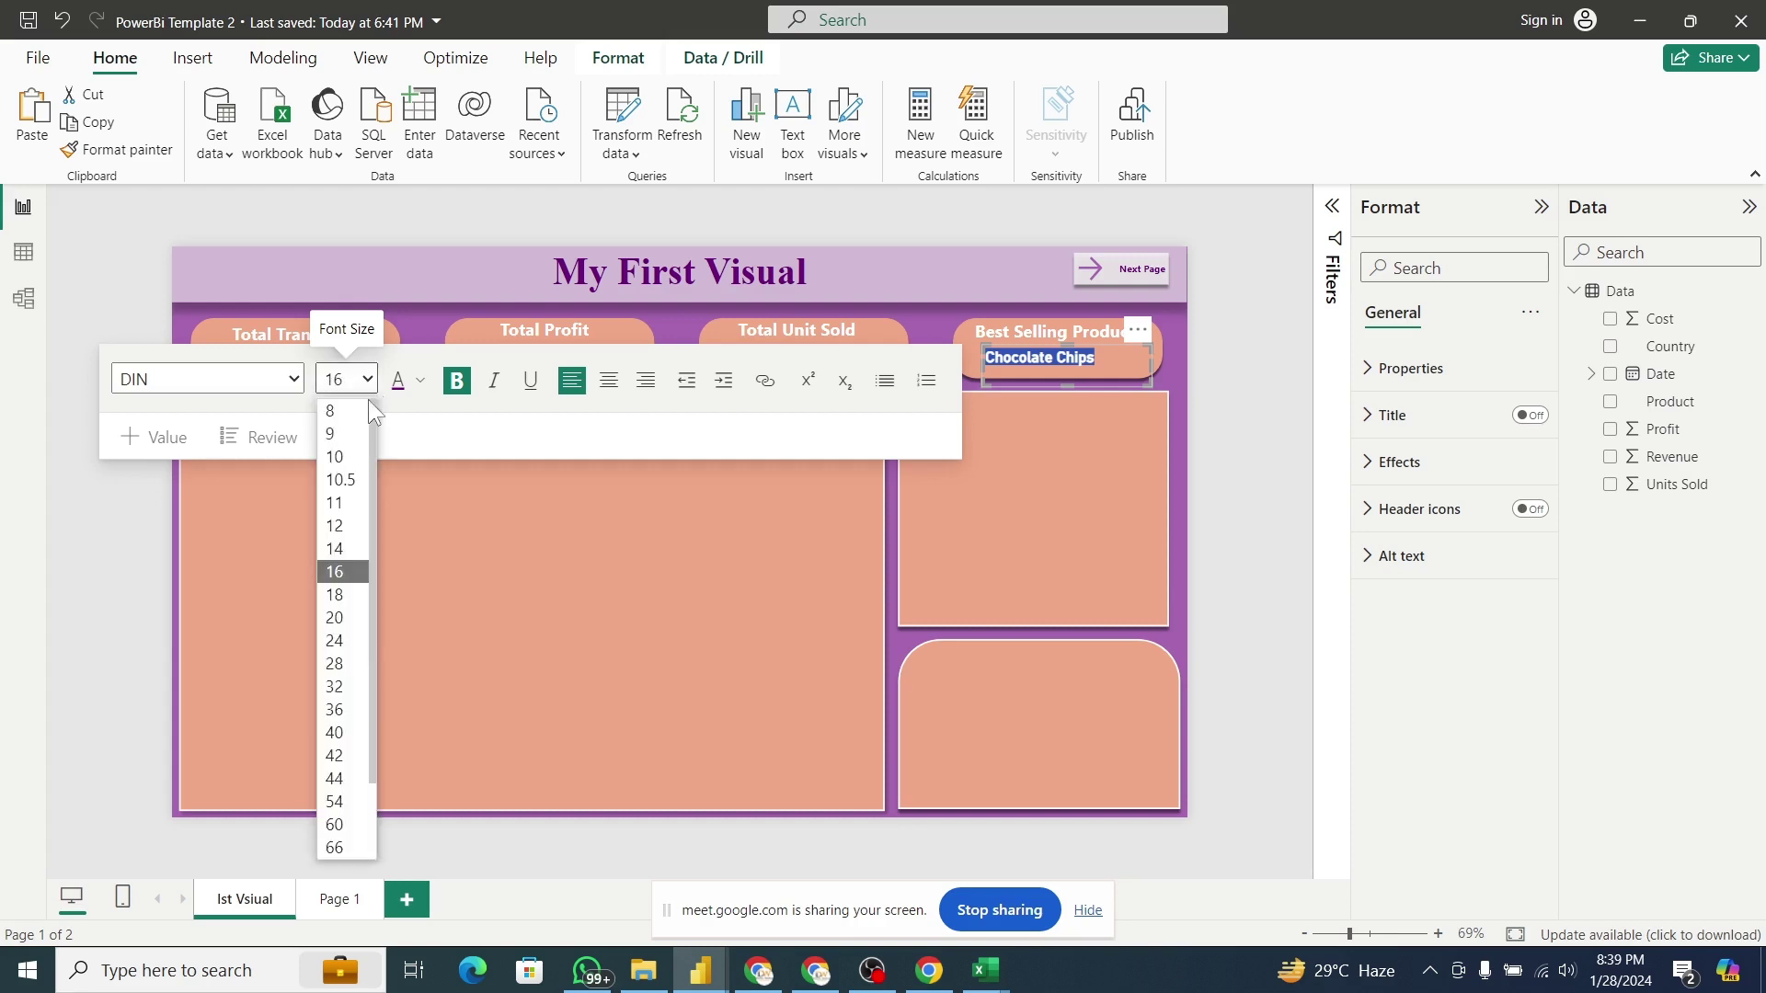
{"action": "left_click", "coordinate": [357, 641]}
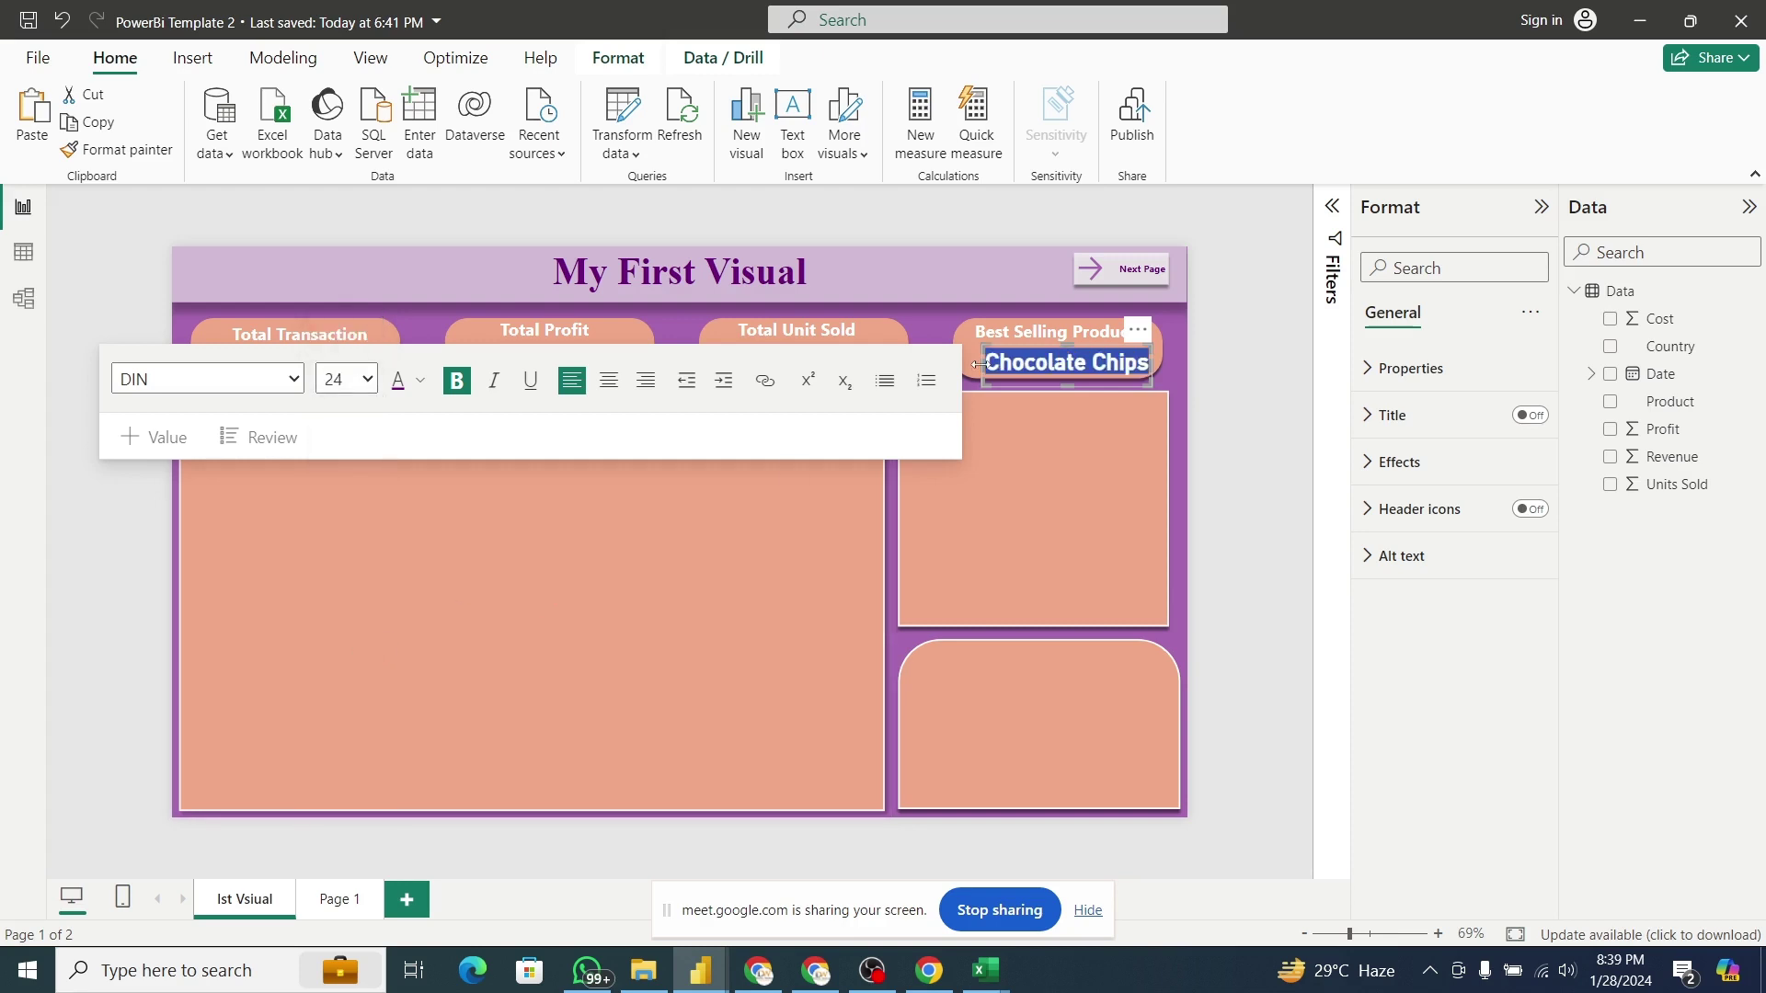
Nudge the "Chocolate Chips" label slightly left and up beneath the "Best Selling Product" heading.
{"action": "left_click", "coordinate": [1046, 378]}
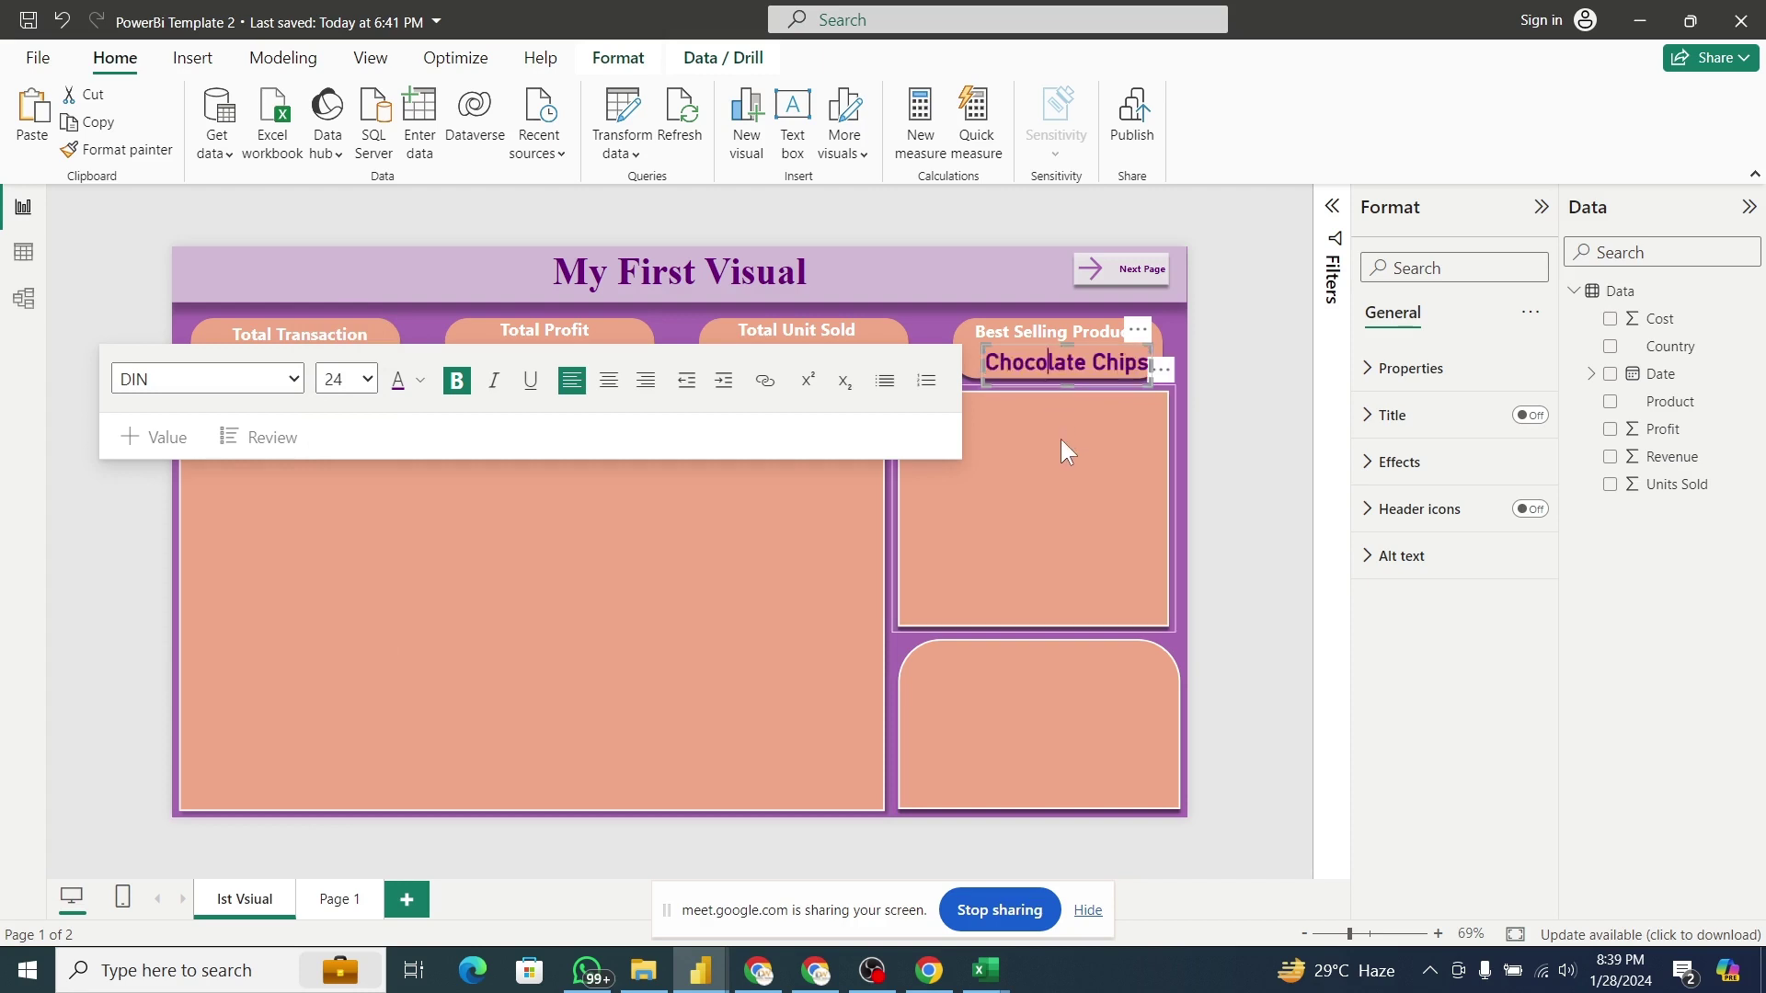
{"action": "left_click", "coordinate": [1087, 347]}
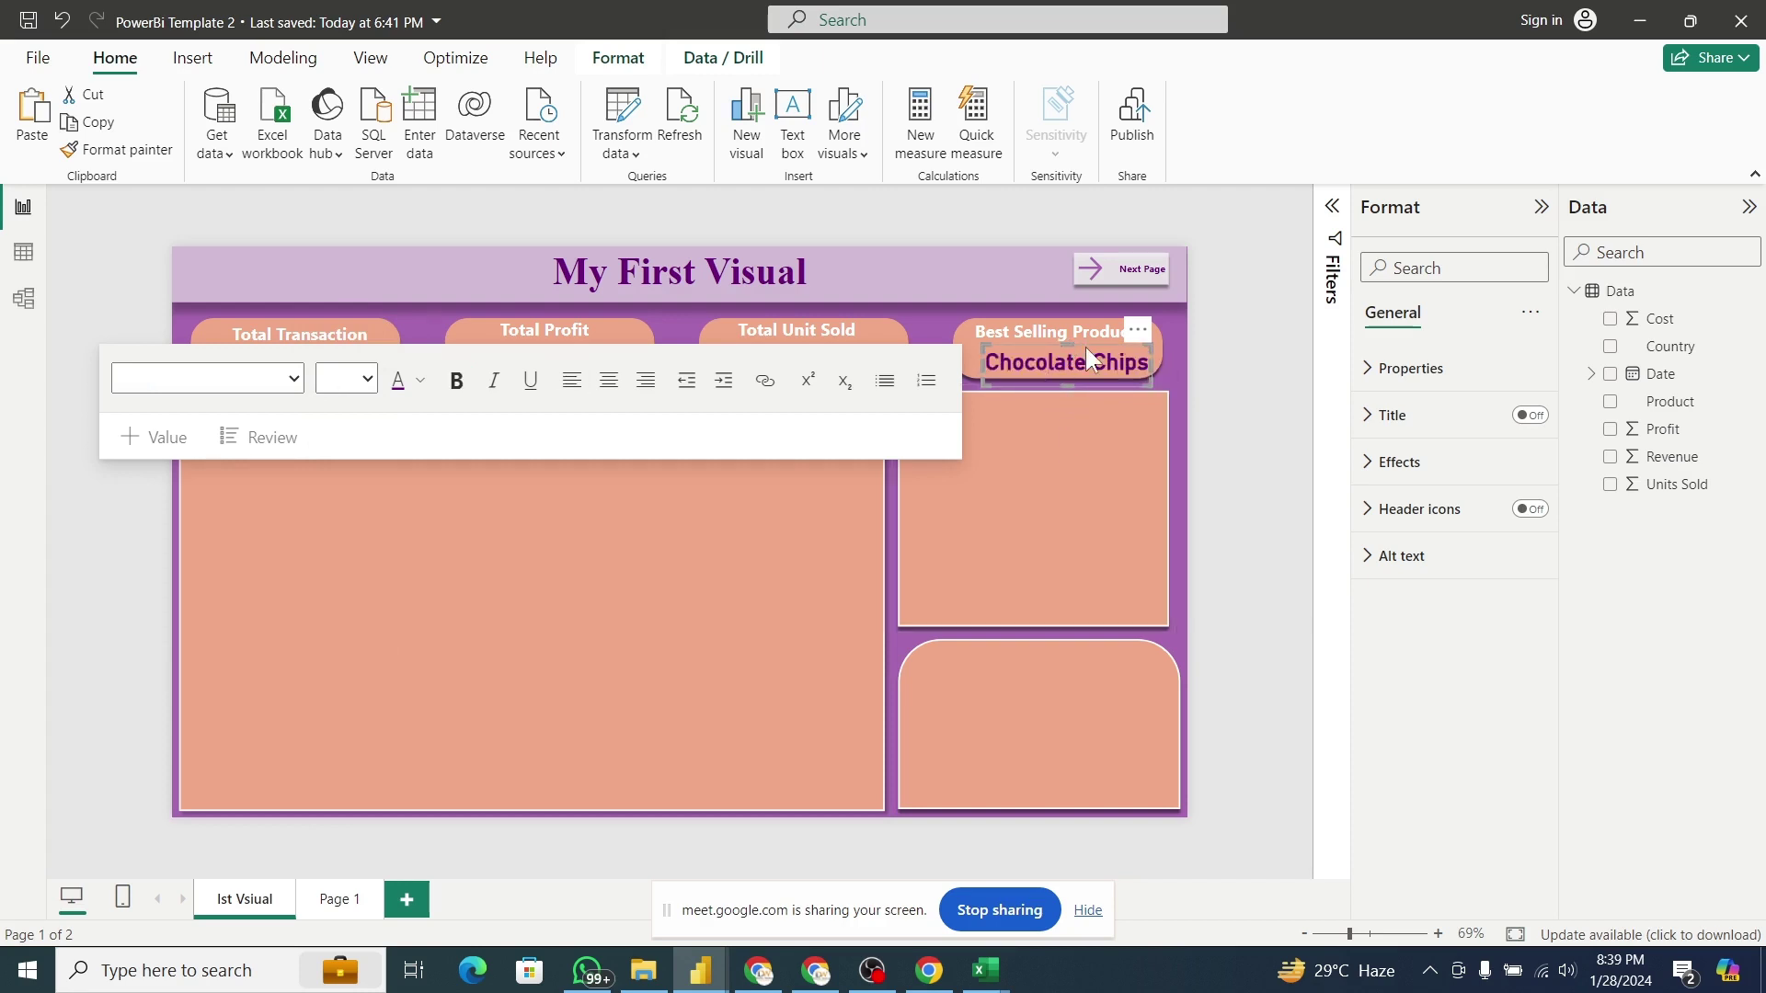
{"action": "key", "text": "Left"}
{"action": "key", "text": "Left"}
{"action": "key", "text": "Left"}
{"action": "key", "text": "Left"}
{"action": "key", "text": "Left"}
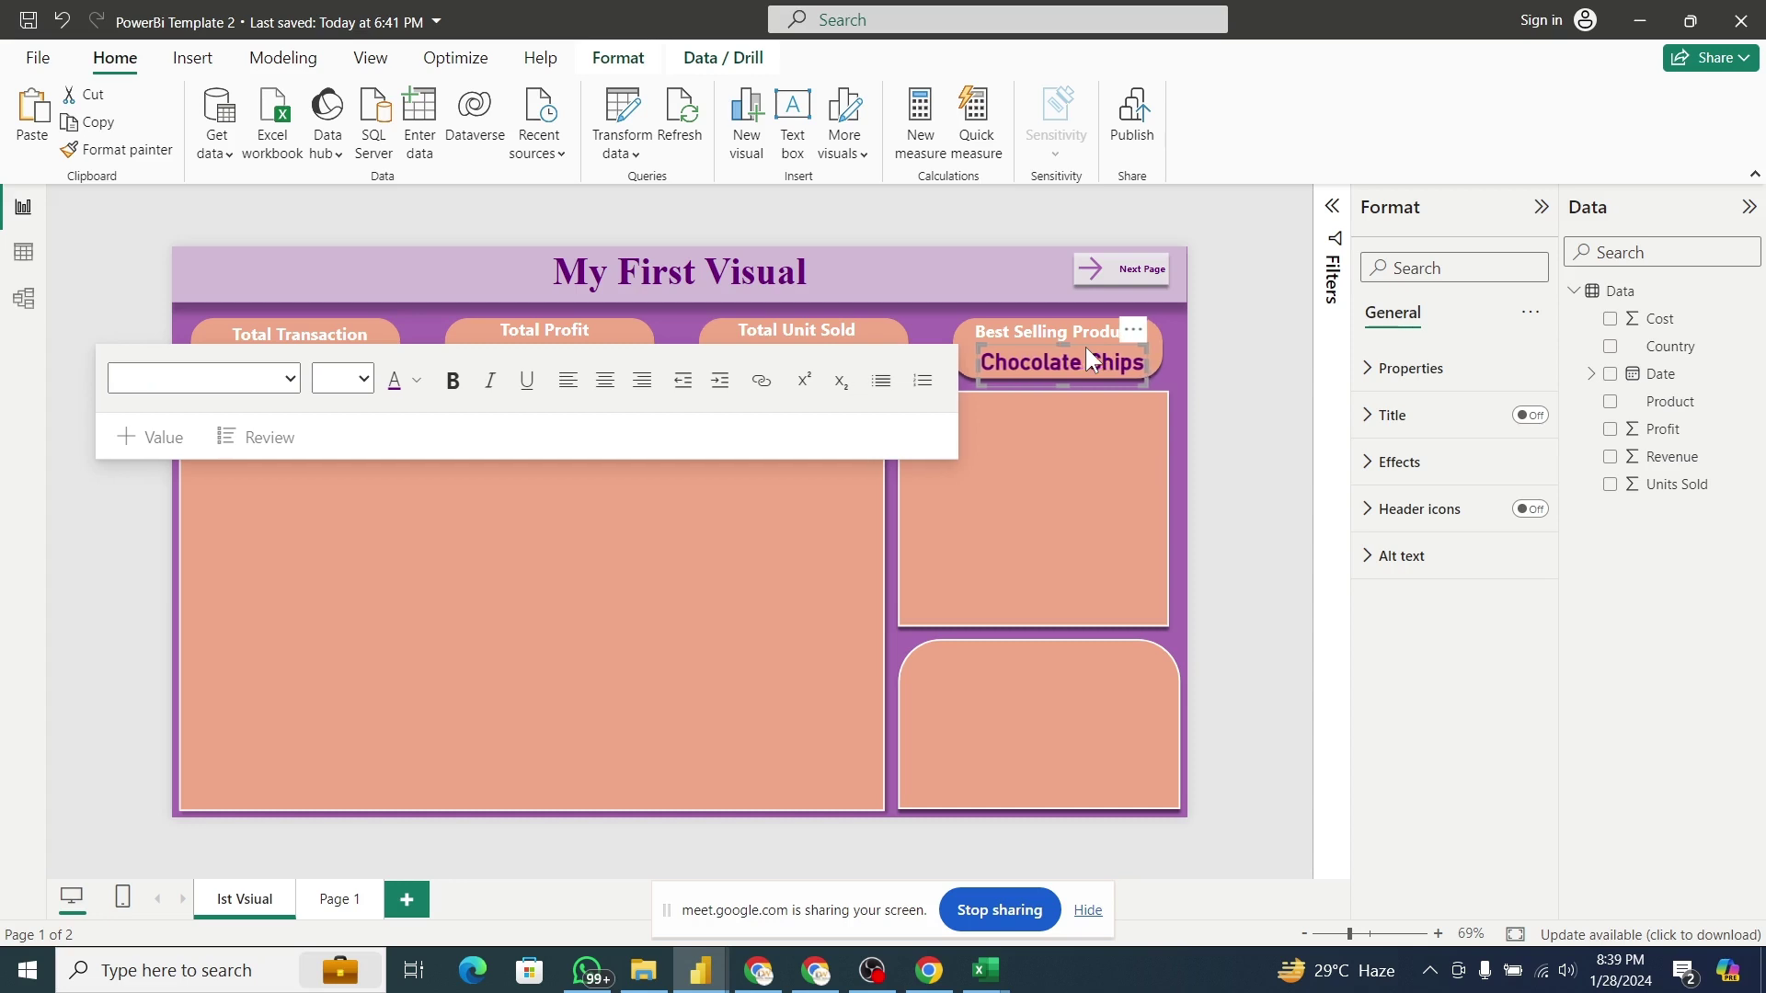
{"action": "key", "text": "Up"}
{"action": "key", "text": "Up"}
{"action": "key", "text": "Up"}
{"action": "key", "text": "Up"}
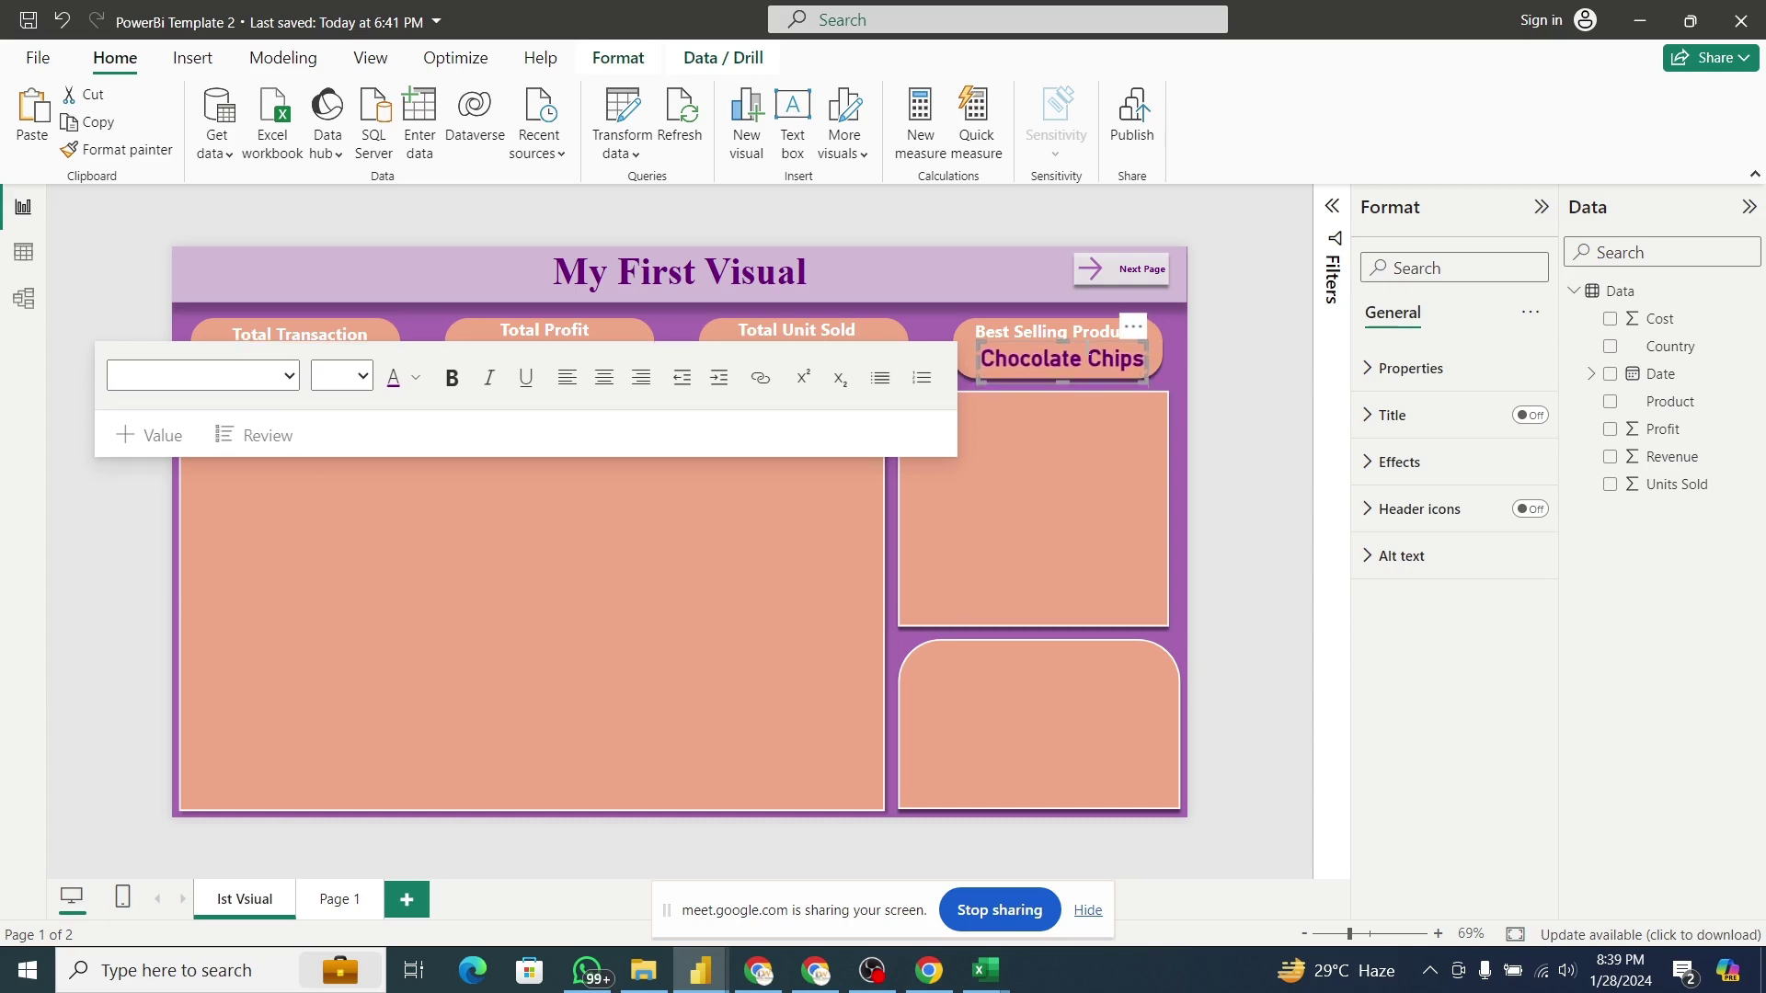
Clear the selection on the report page and bring up the options for building a new visual.
{"action": "left_click", "coordinate": [1172, 504]}
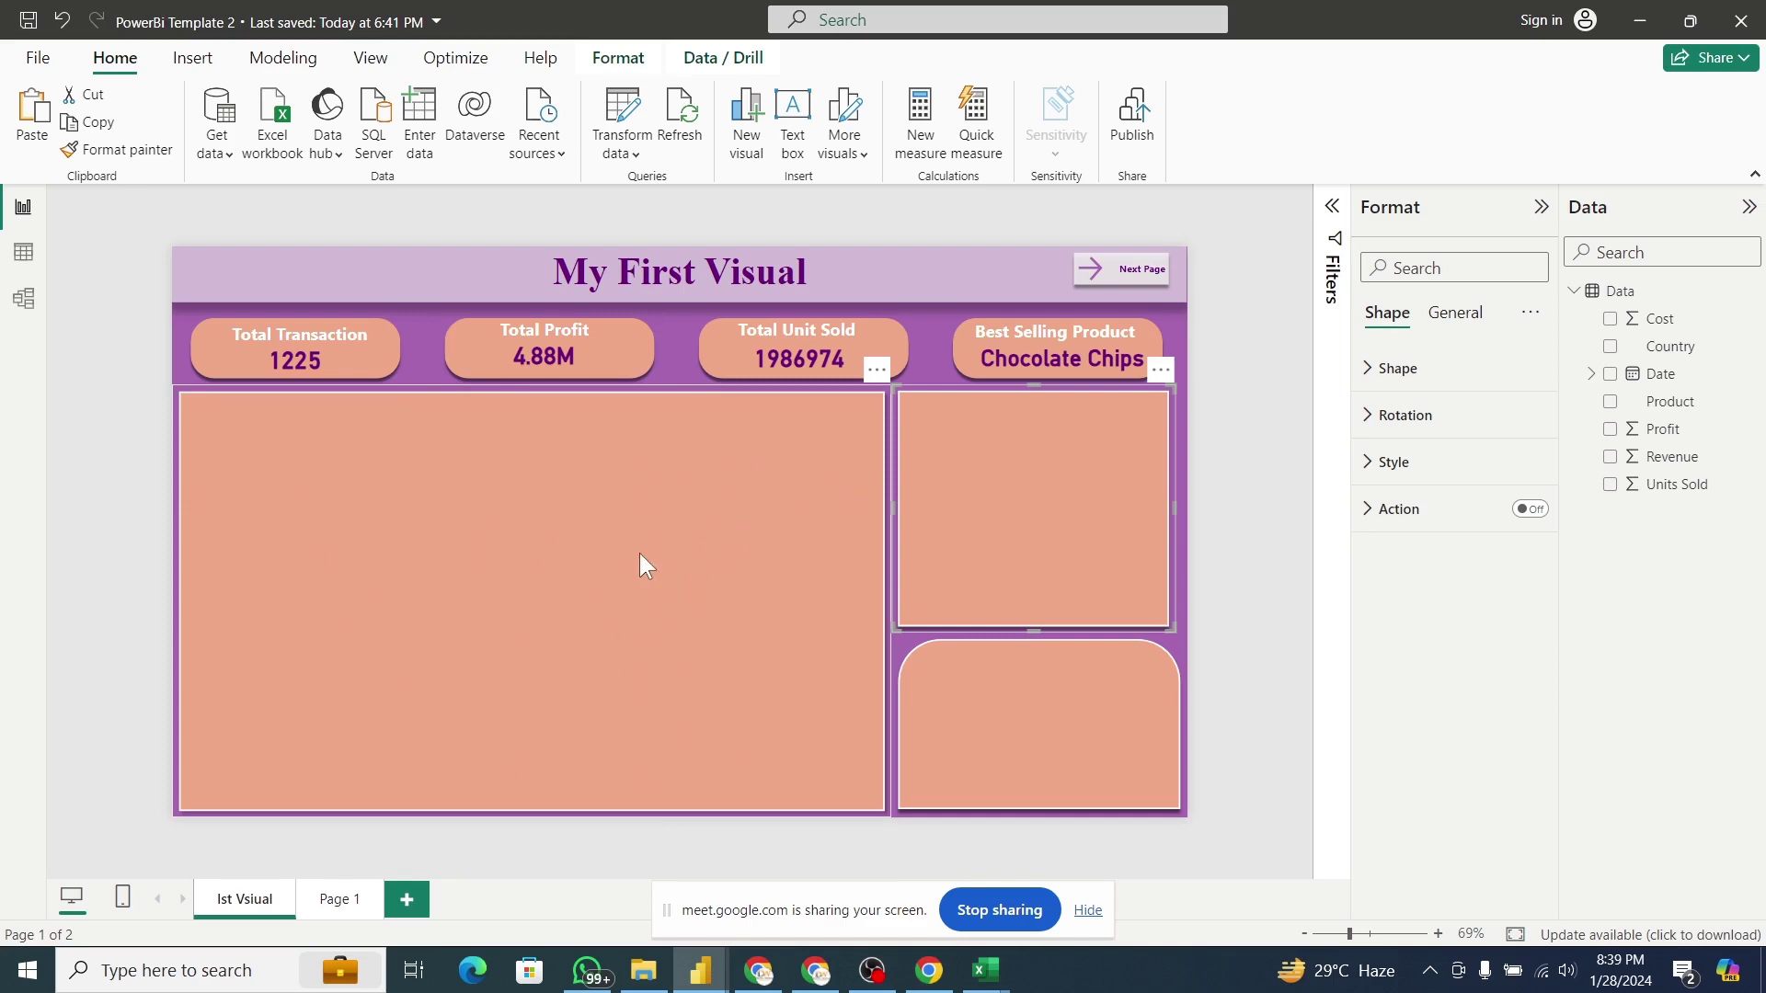
{"action": "left_click", "coordinate": [1542, 208]}
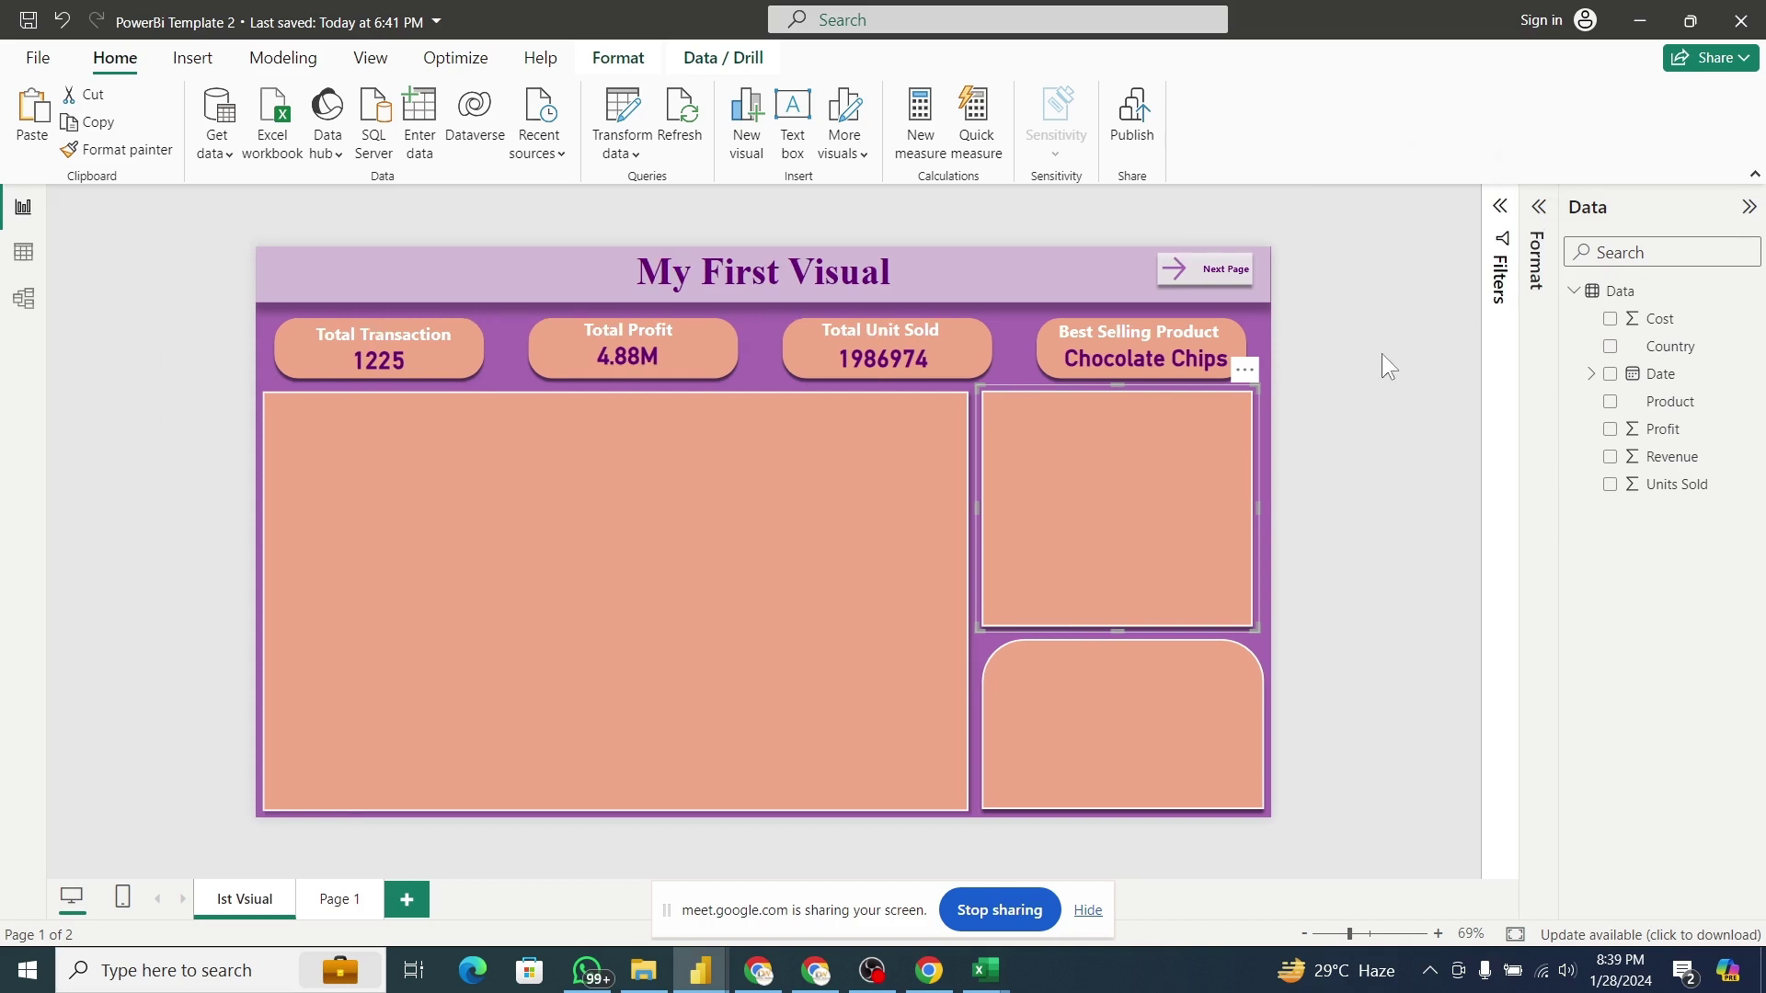
{"action": "left_click", "coordinate": [1009, 358]}
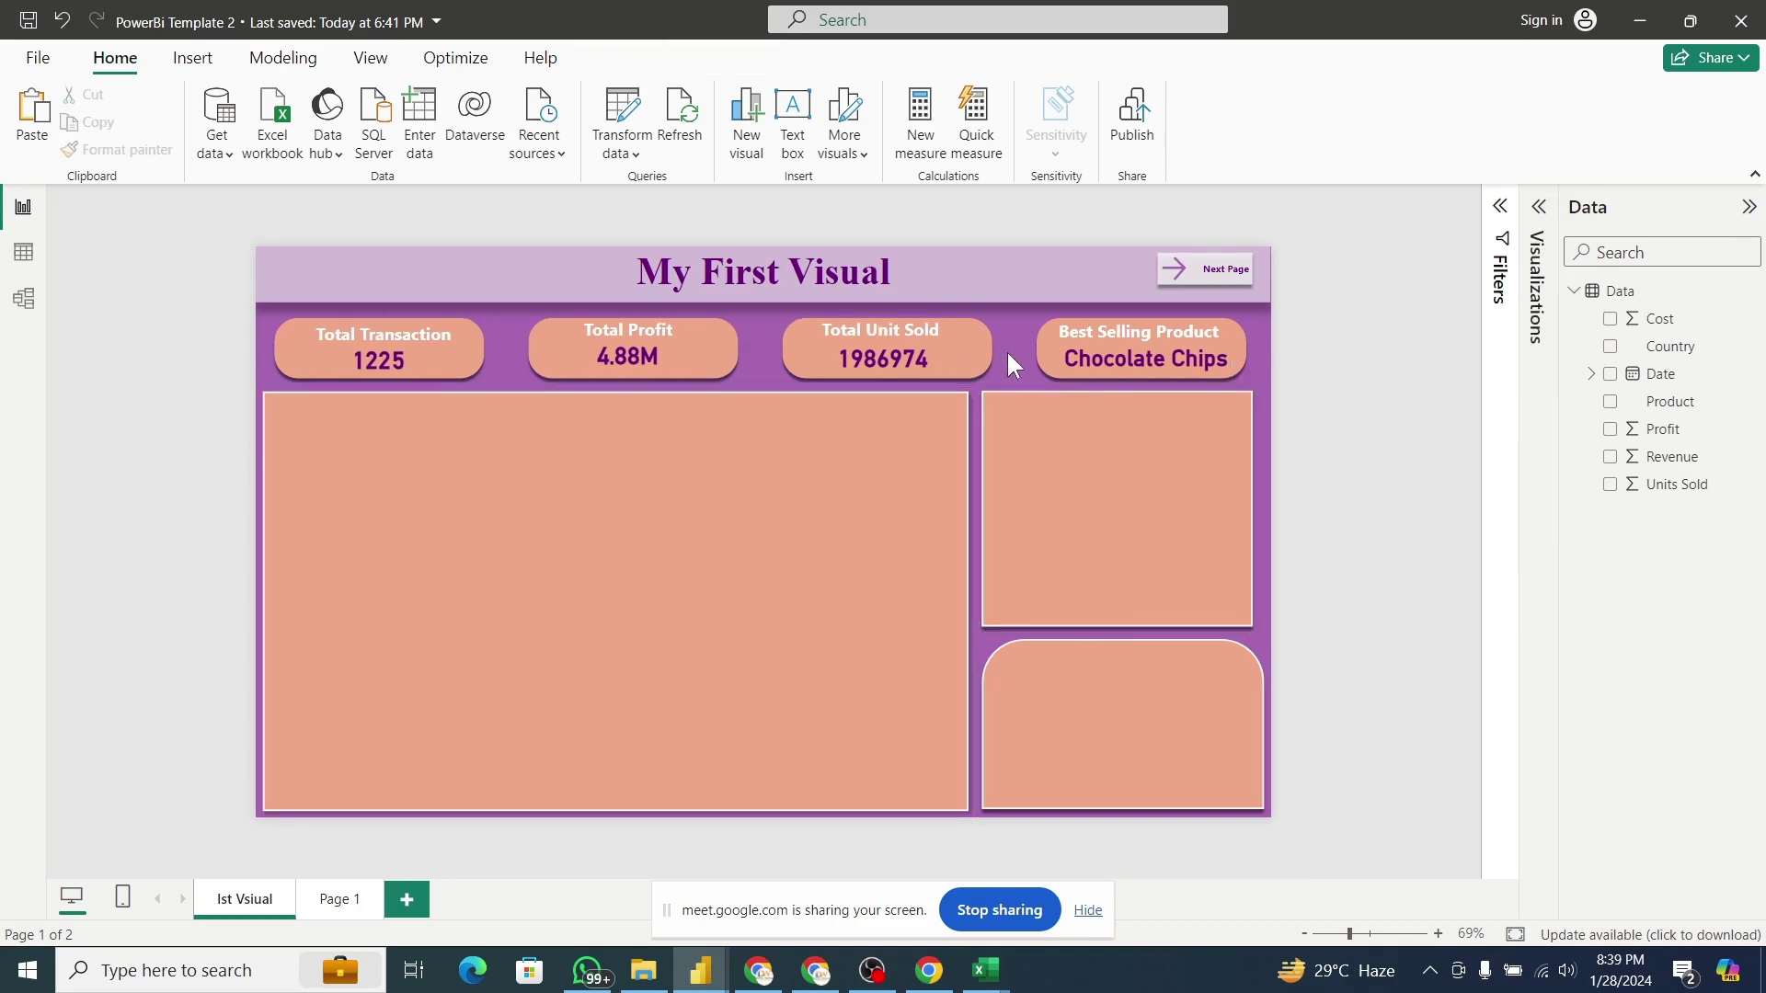
{"action": "left_click", "coordinate": [1540, 207]}
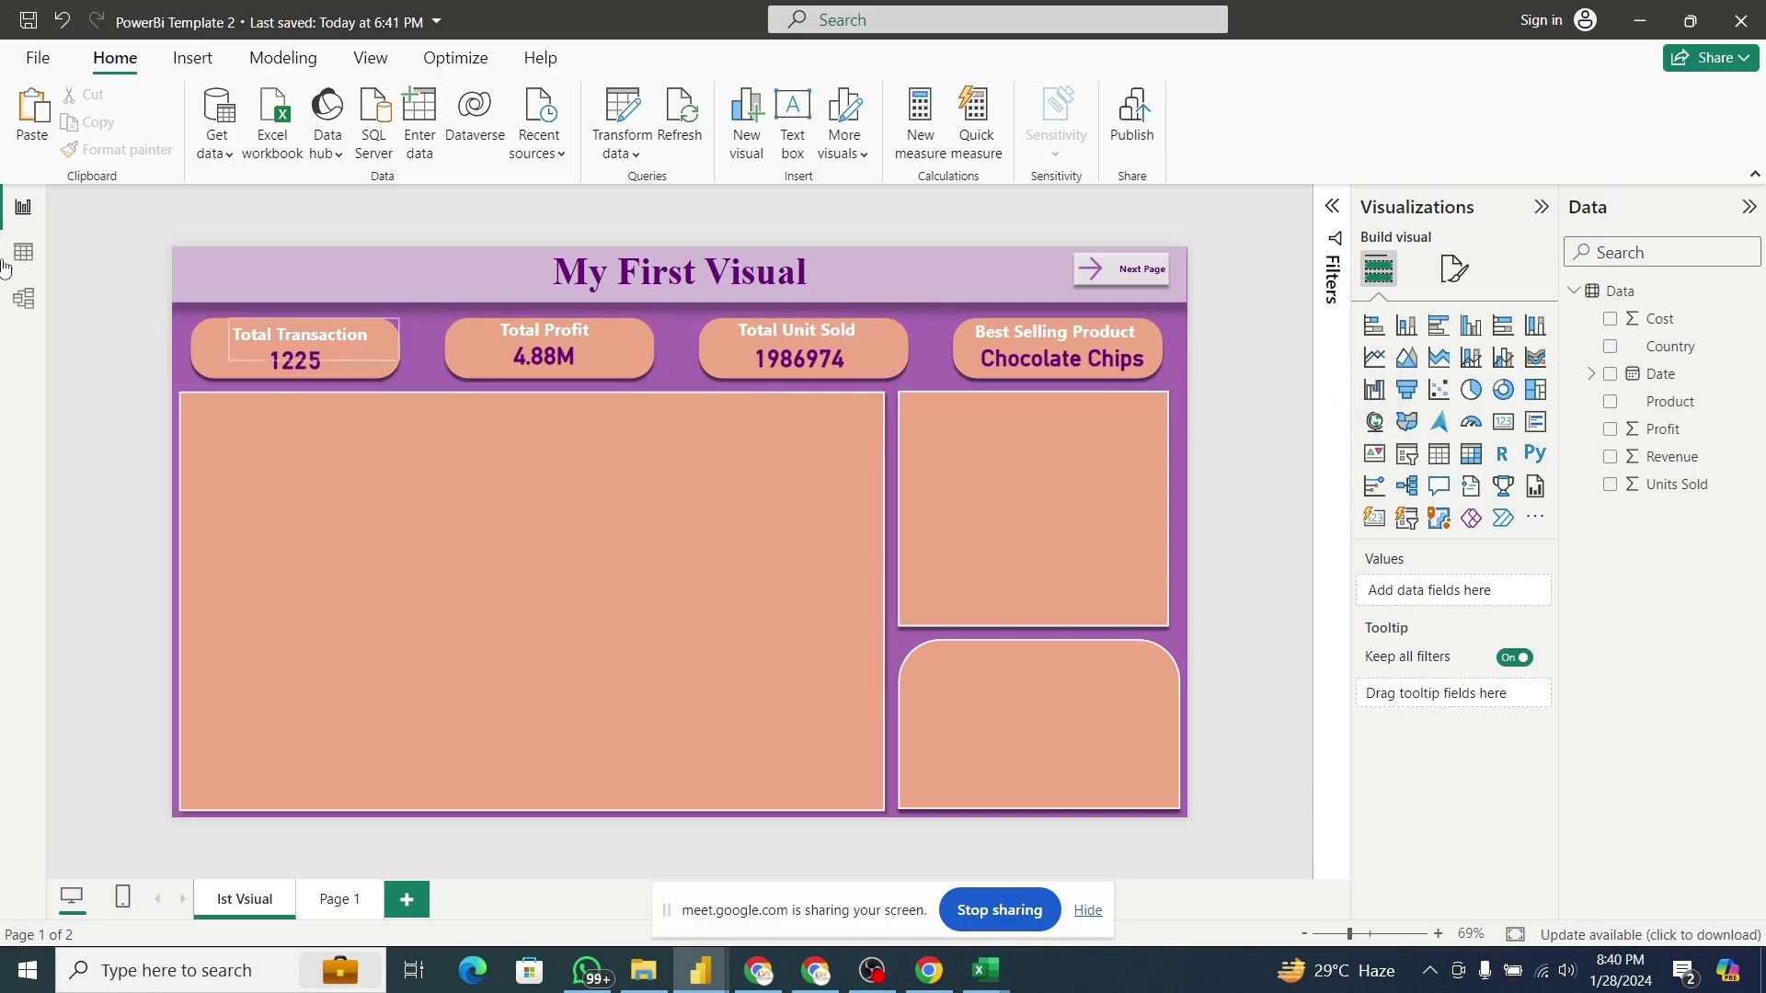
Check the global Security options for the setting that allows Map and Filled Map visuals.
{"action": "left_click", "coordinate": [39, 59]}
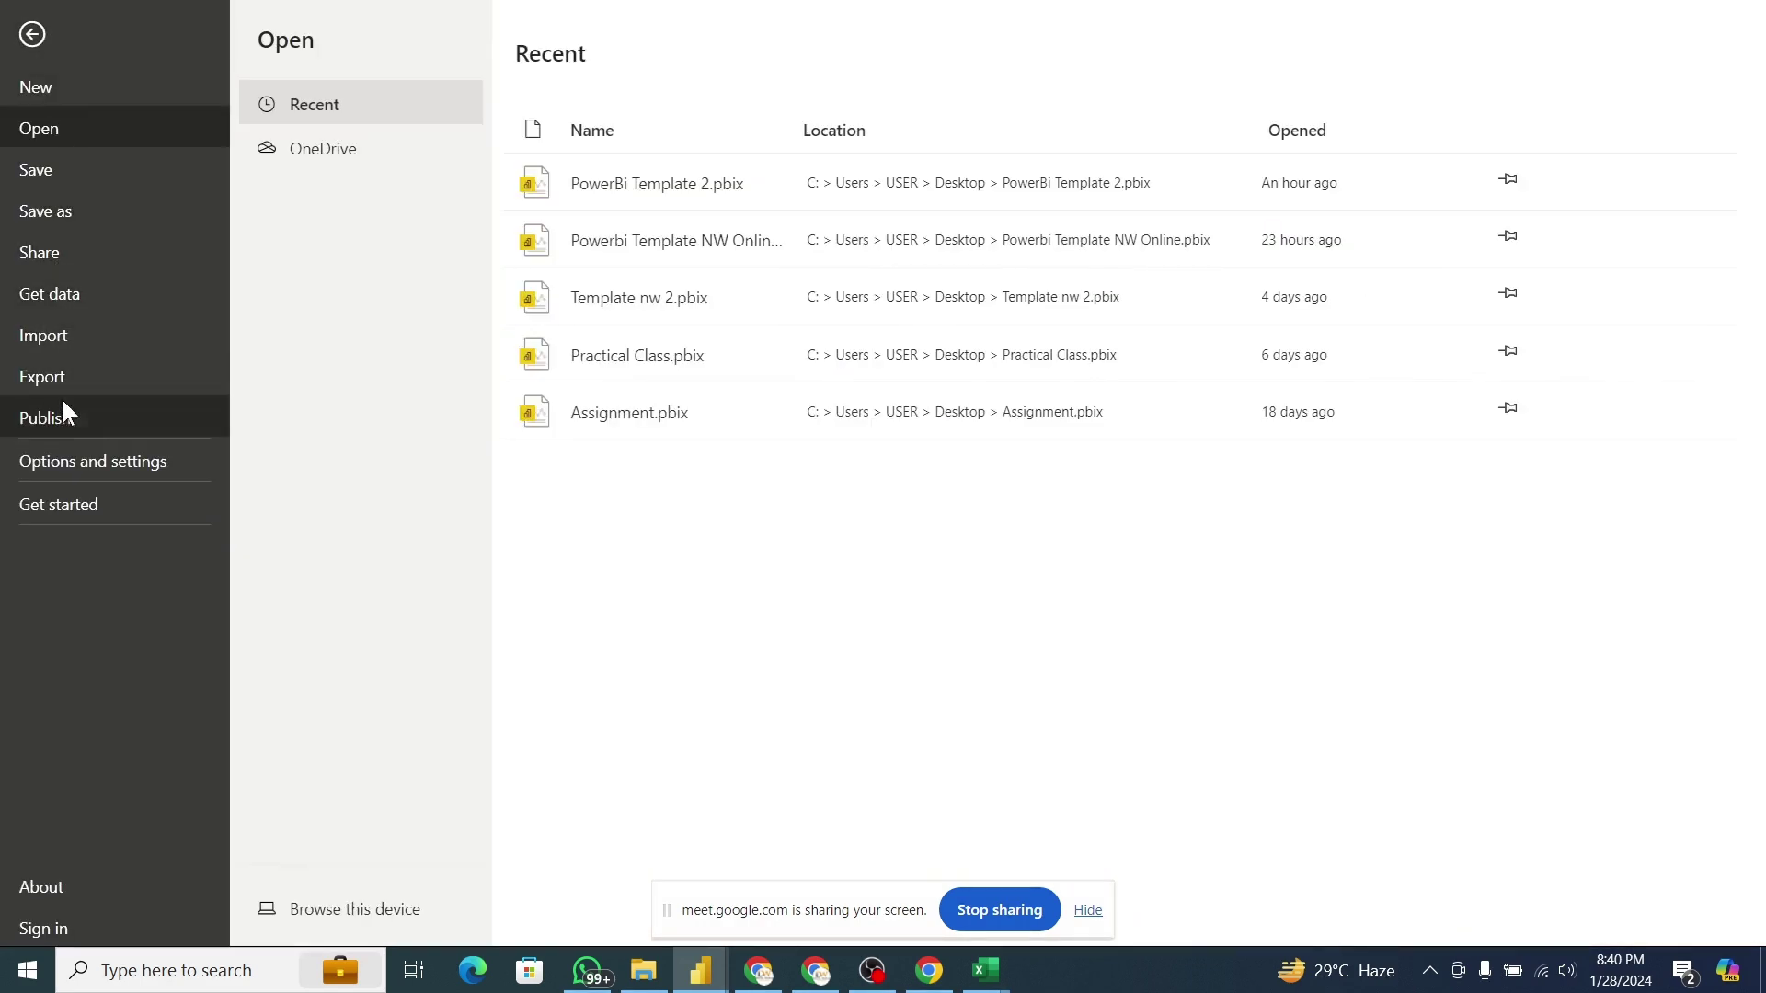
{"action": "left_click", "coordinate": [64, 461]}
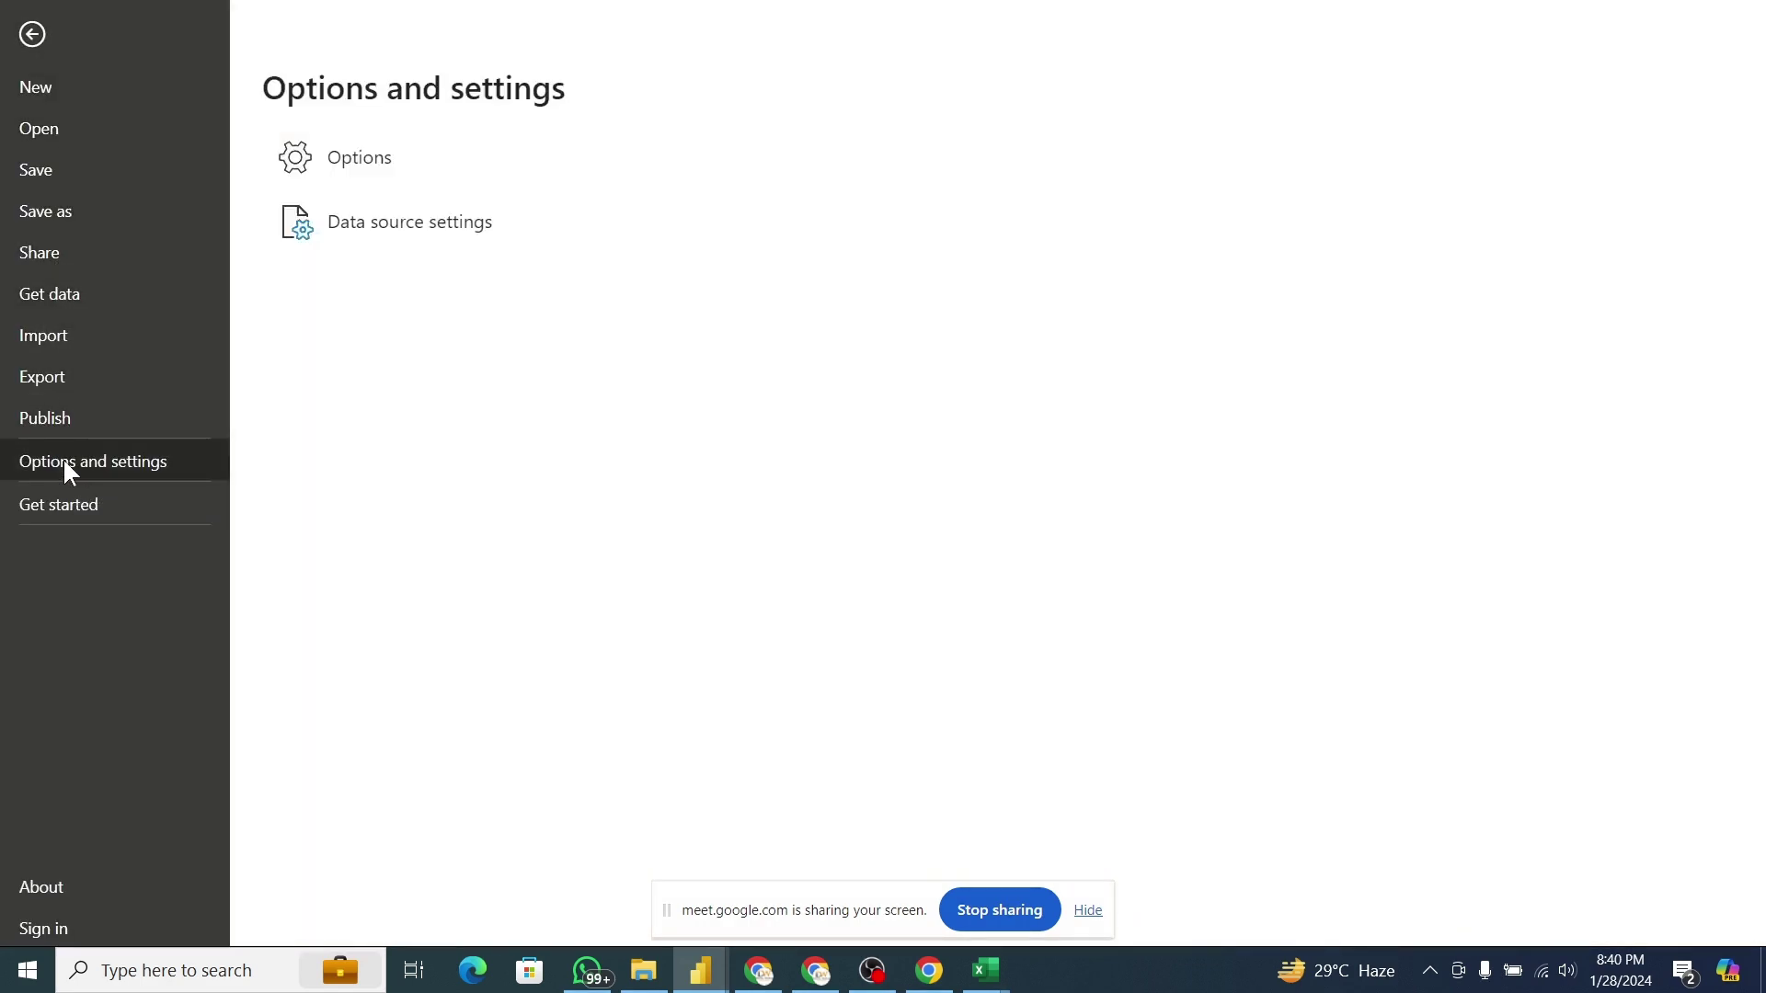
{"action": "left_click", "coordinate": [361, 145]}
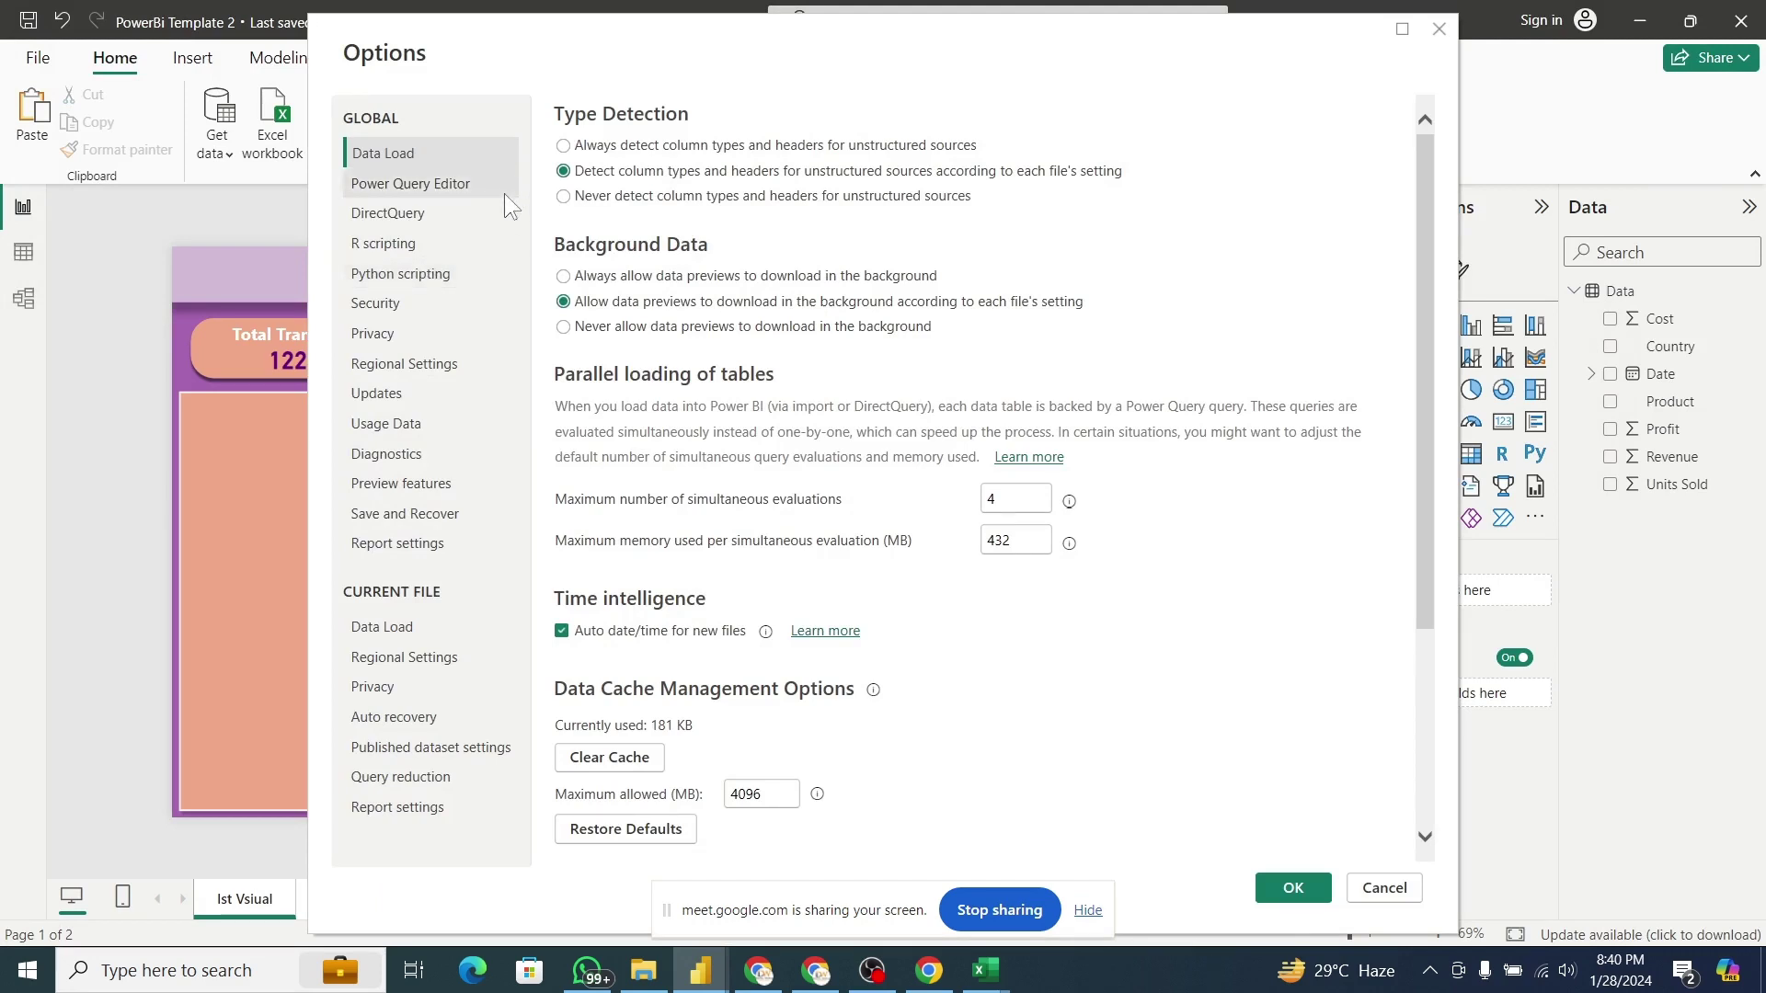
{"action": "left_click", "coordinate": [489, 315]}
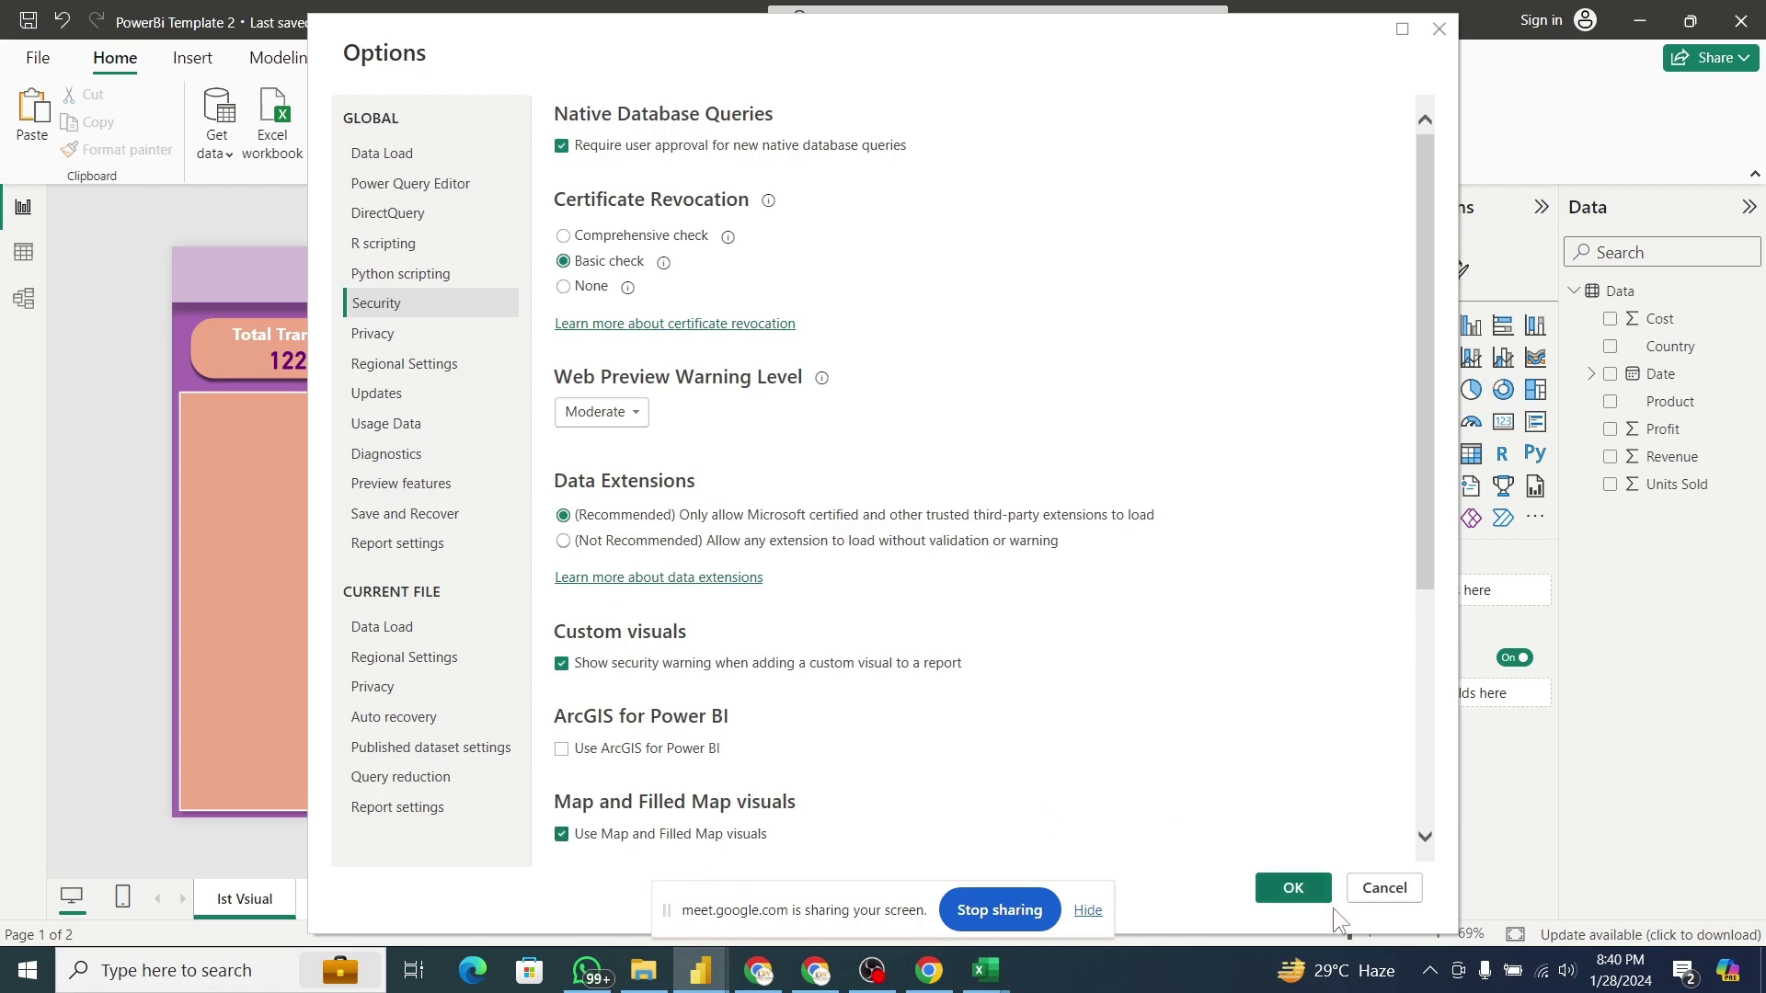
{"action": "left_click", "coordinate": [1294, 888]}
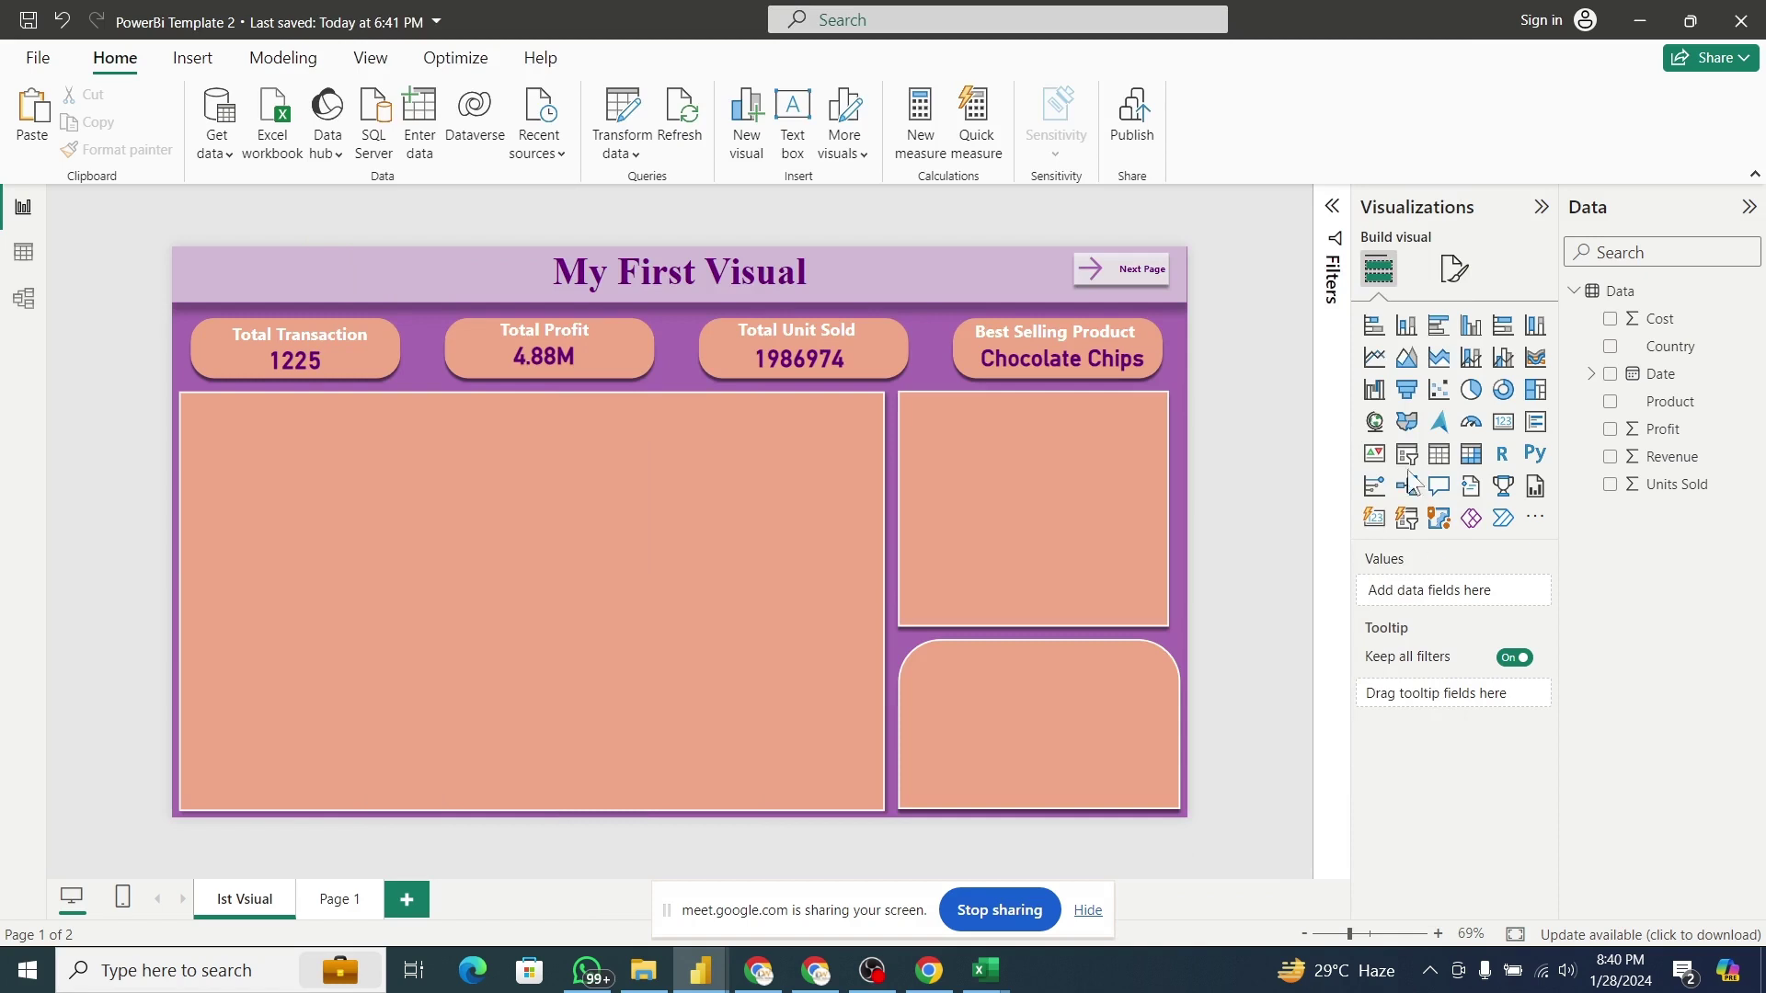
Add a Map visual and fit it inside the large rectangle, leaving a narrow border around it.
{"action": "left_click", "coordinate": [1377, 425]}
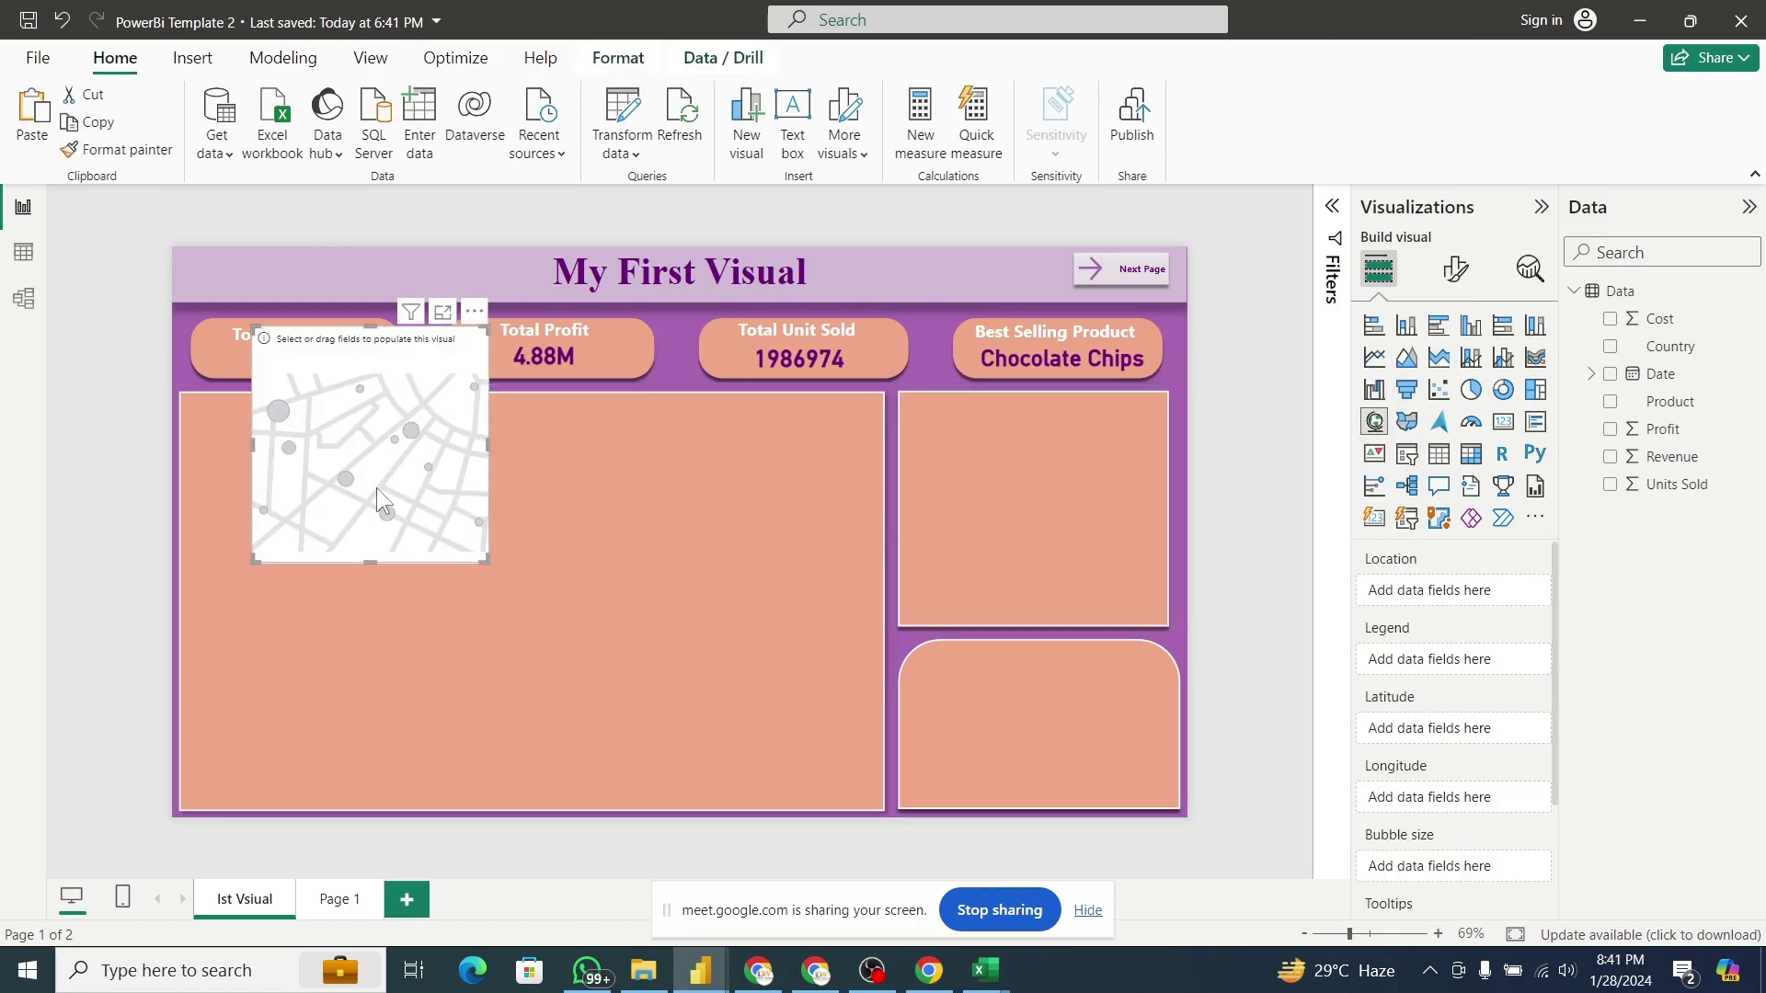
{"action": "left_click_drag", "start_coordinate": [377, 487], "coordinate": [311, 562]}
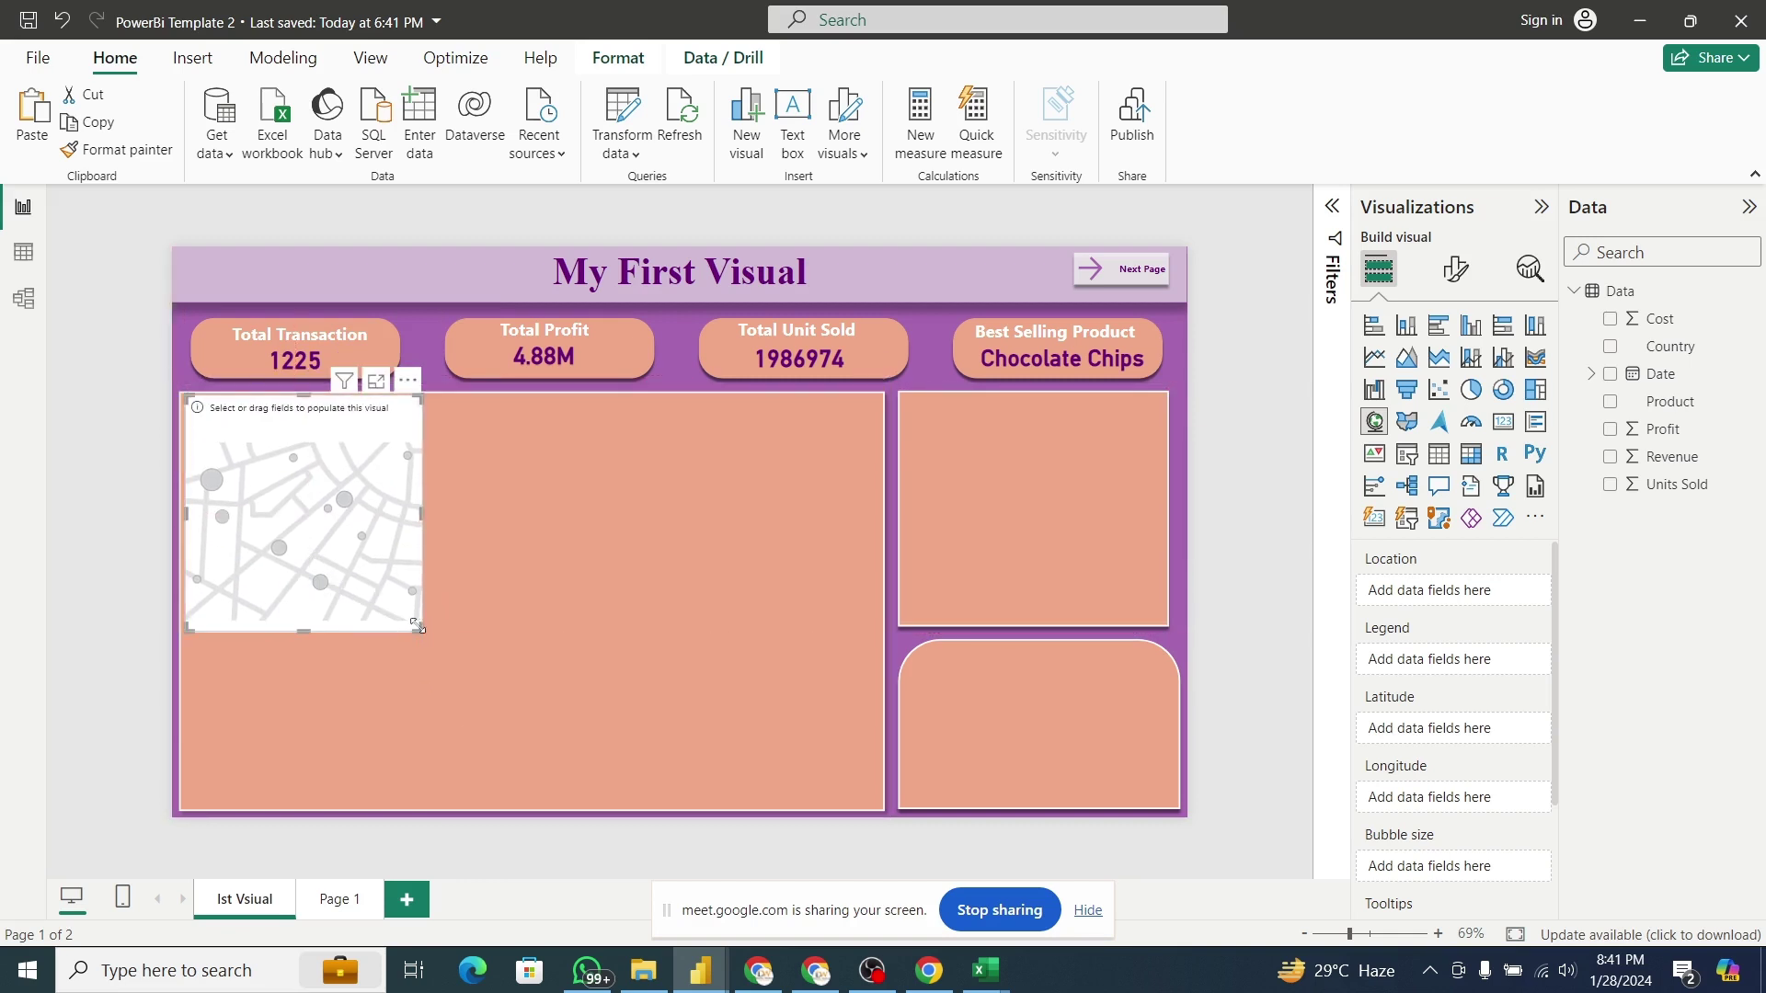
{"action": "left_click_drag", "start_coordinate": [418, 627], "coordinate": [864, 795]}
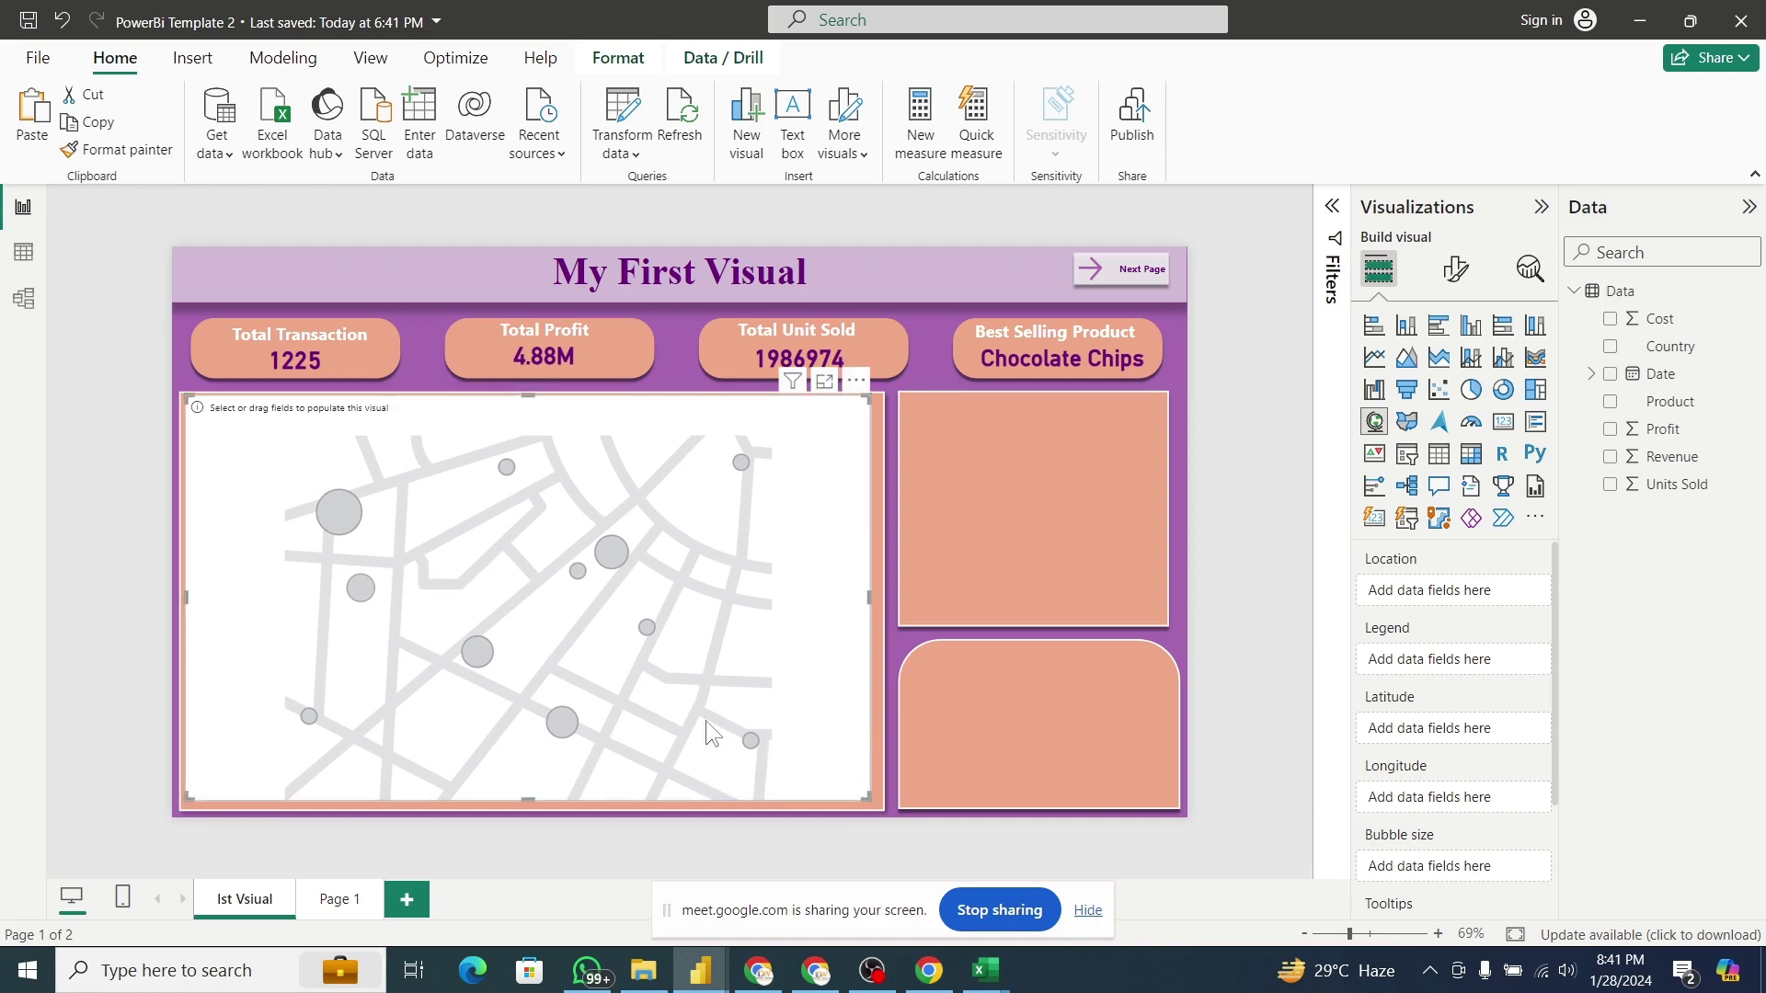
{"action": "left_click_drag", "start_coordinate": [658, 697], "coordinate": [664, 705]}
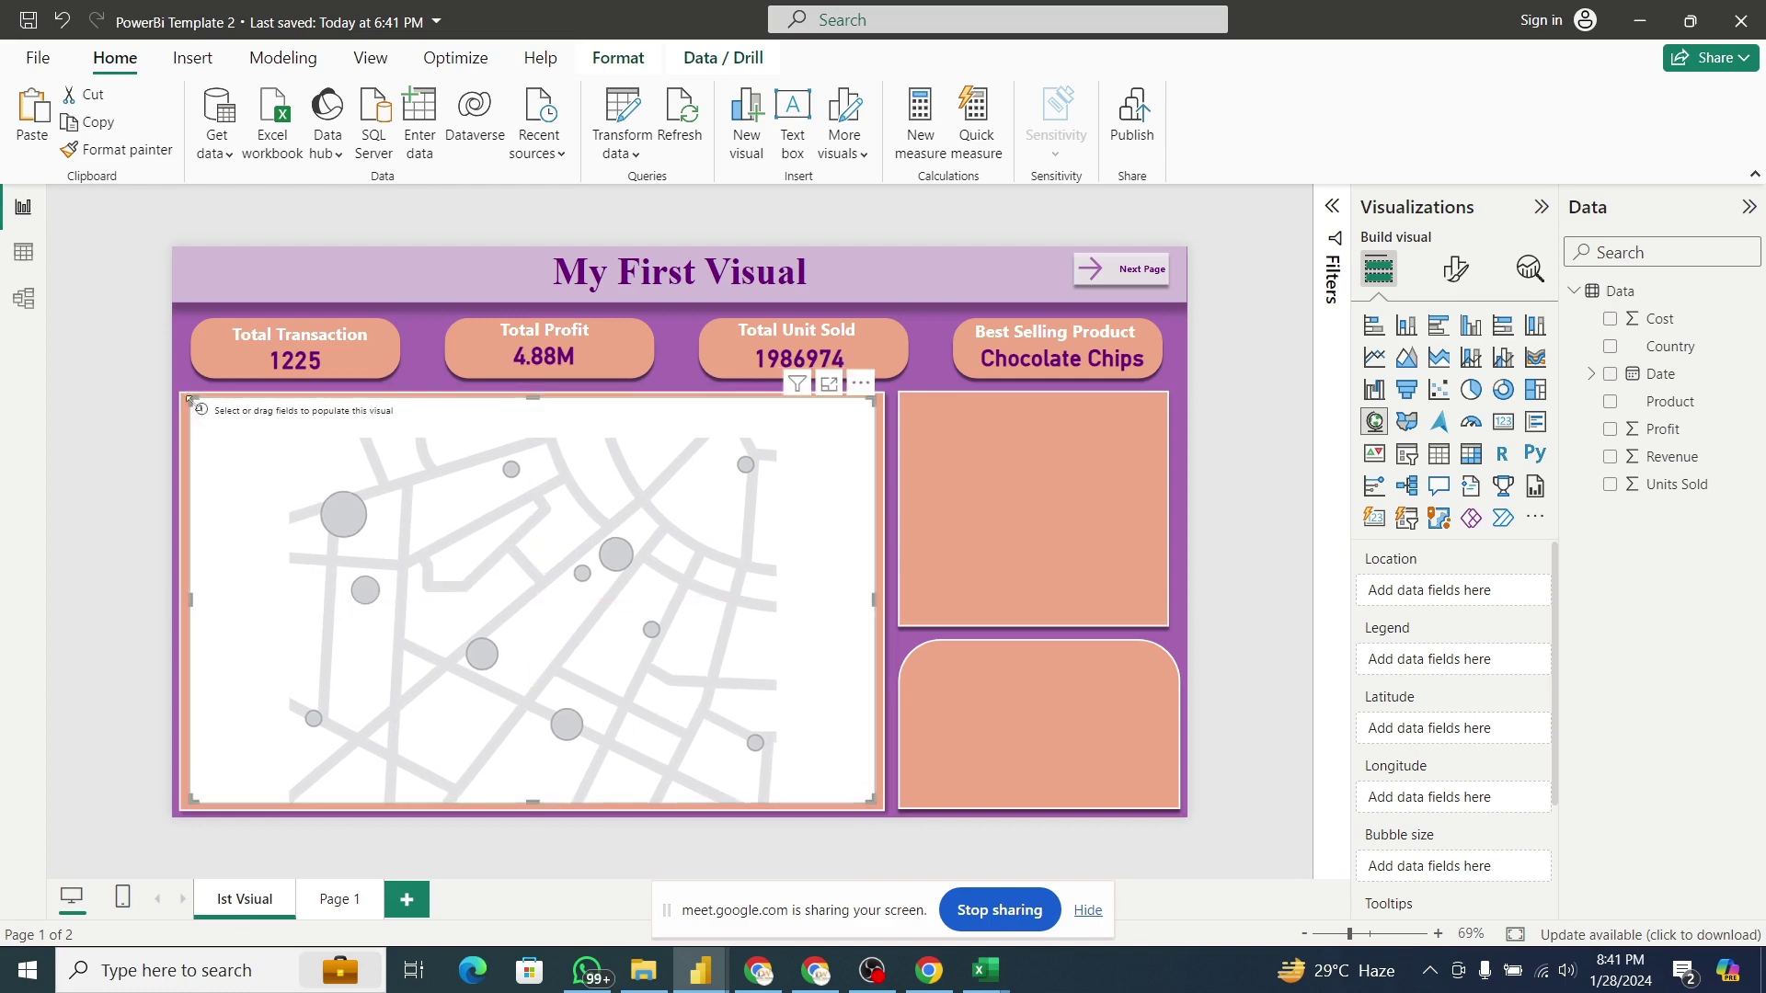
{"action": "left_click_drag", "start_coordinate": [190, 399], "coordinate": [186, 406]}
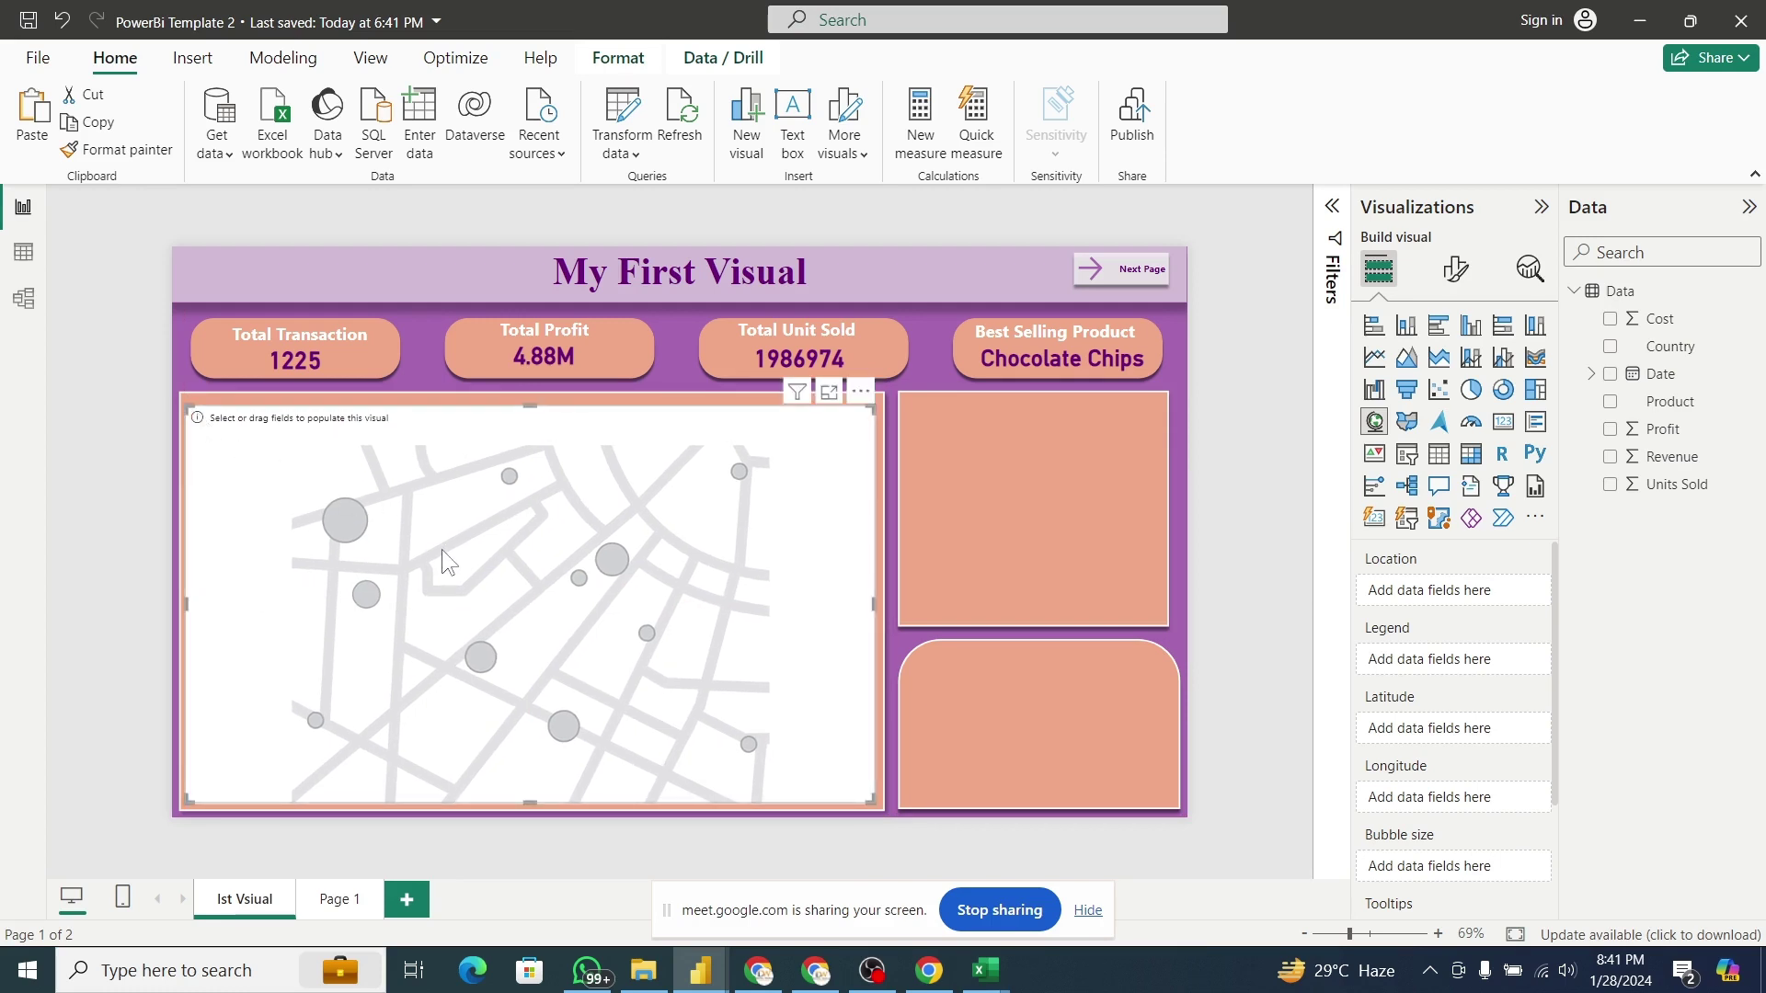
{"action": "left_click_drag", "start_coordinate": [444, 549], "coordinate": [443, 550]}
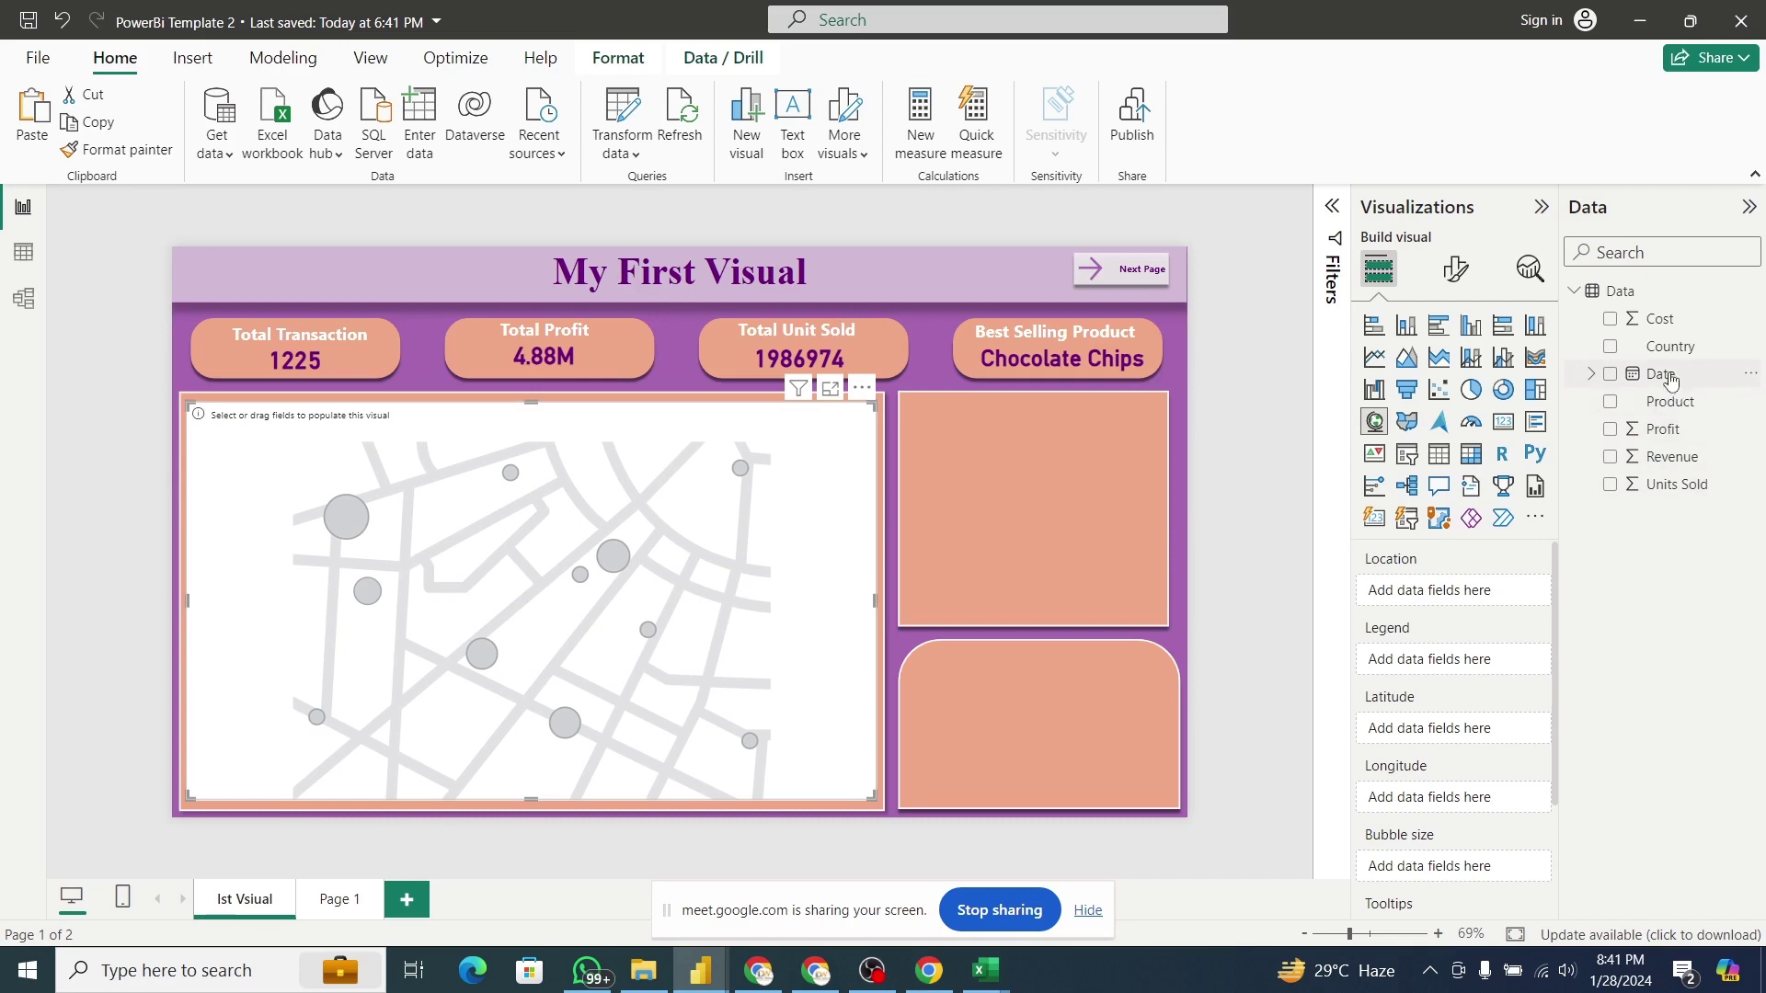
Assign Country as the map's location and Profit as its legend.
{"action": "left_click_drag", "start_coordinate": [1663, 354], "coordinate": [1463, 604]}
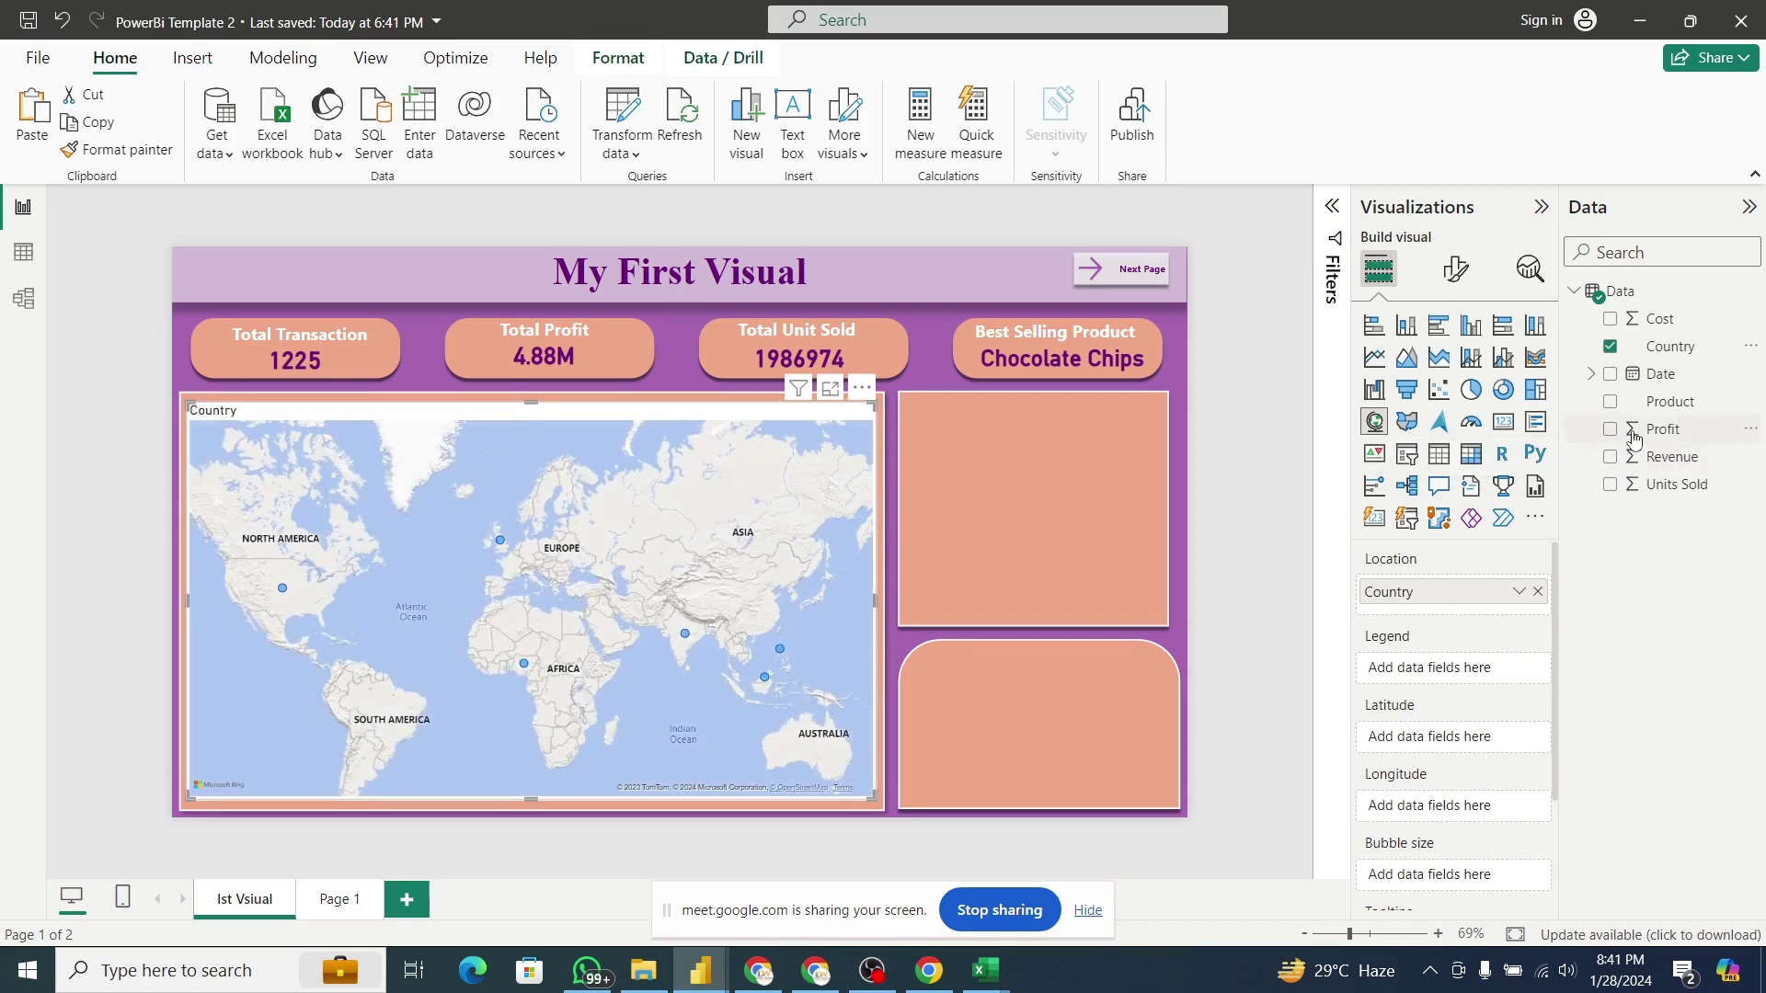
{"action": "left_click_drag", "start_coordinate": [1635, 440], "coordinate": [1443, 679]}
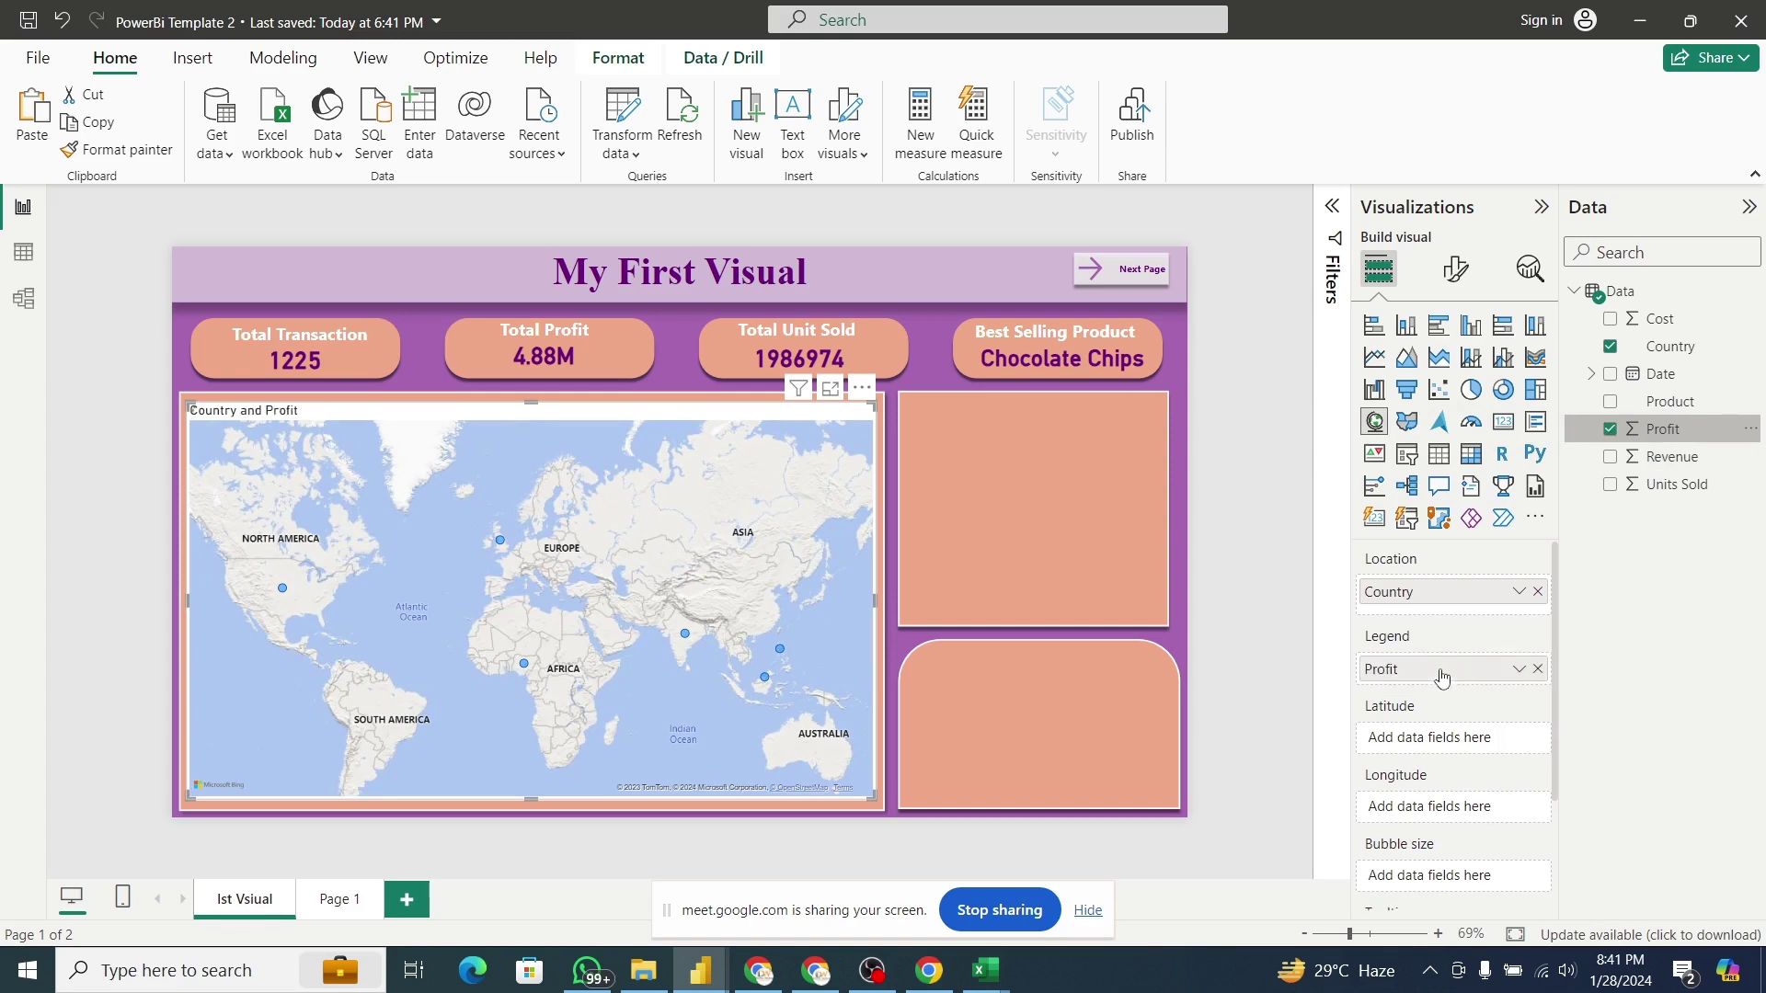